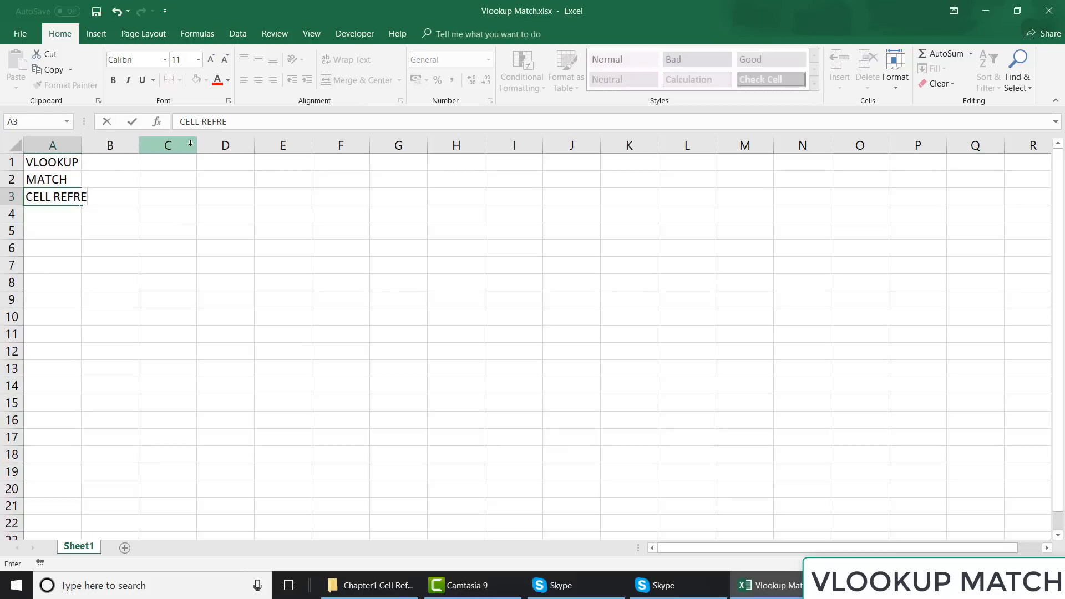
- Complete the topic entry in cell A3 so it reads CELL REFERENCING
key("BackSpace")
key("BackSpace")
type("ERENCING")
key("Return")
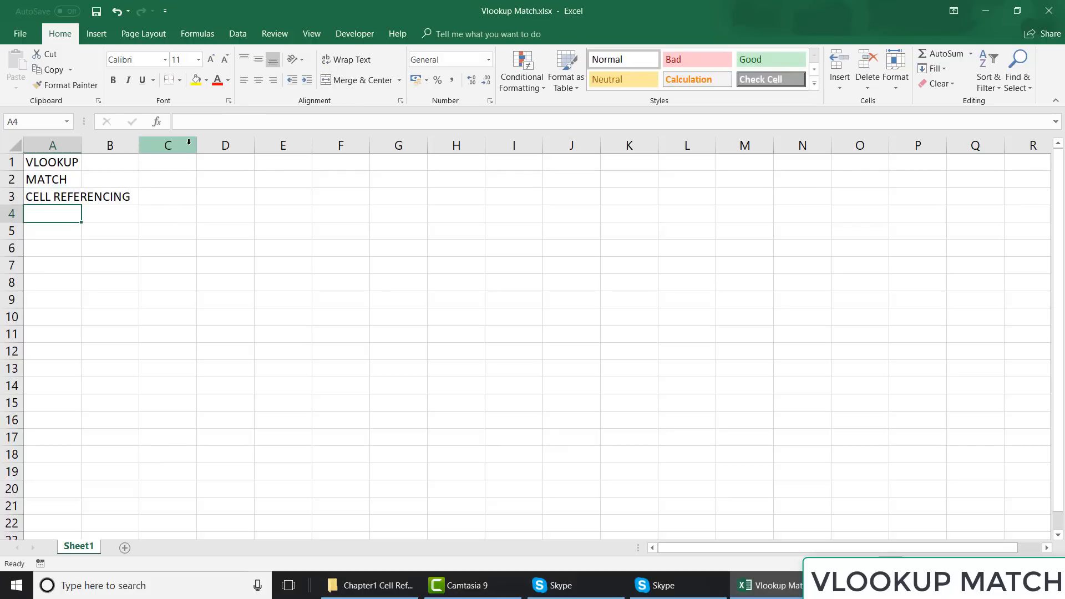
- Enter the text VERTICAL LOOKUP in cell H1
left_click(339, 165)
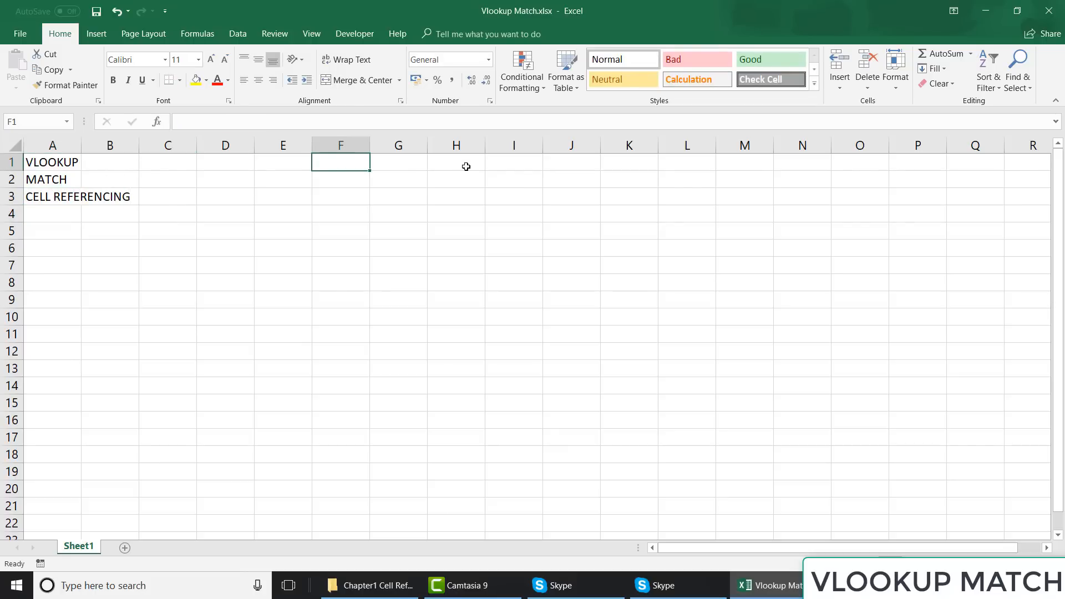
left_click(467, 167)
type("V")
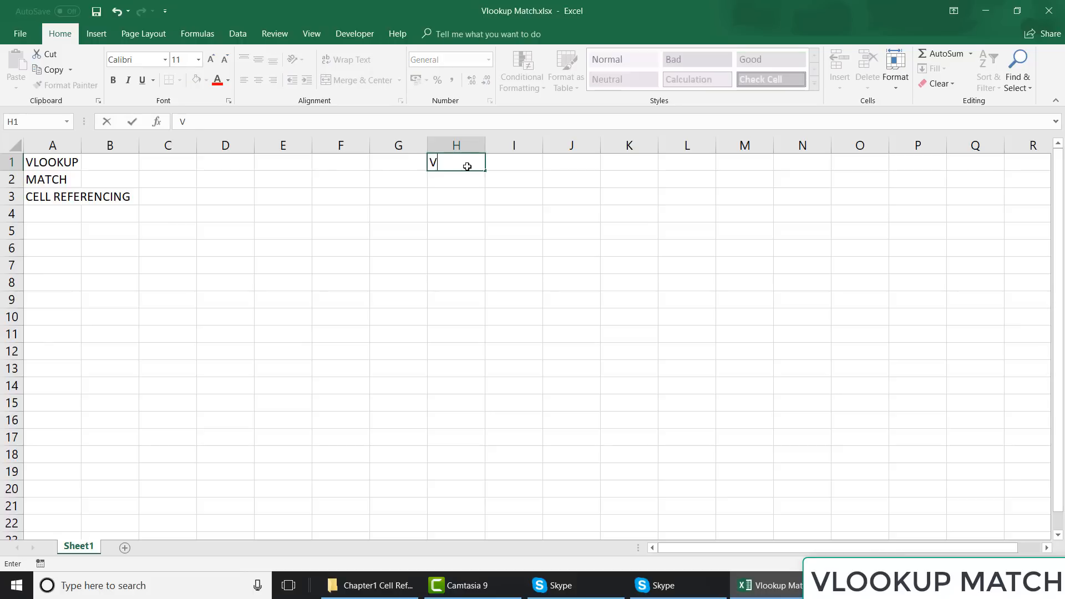
type("ERTICAL LOOKUP")
key("Return")
left_click(467, 167)
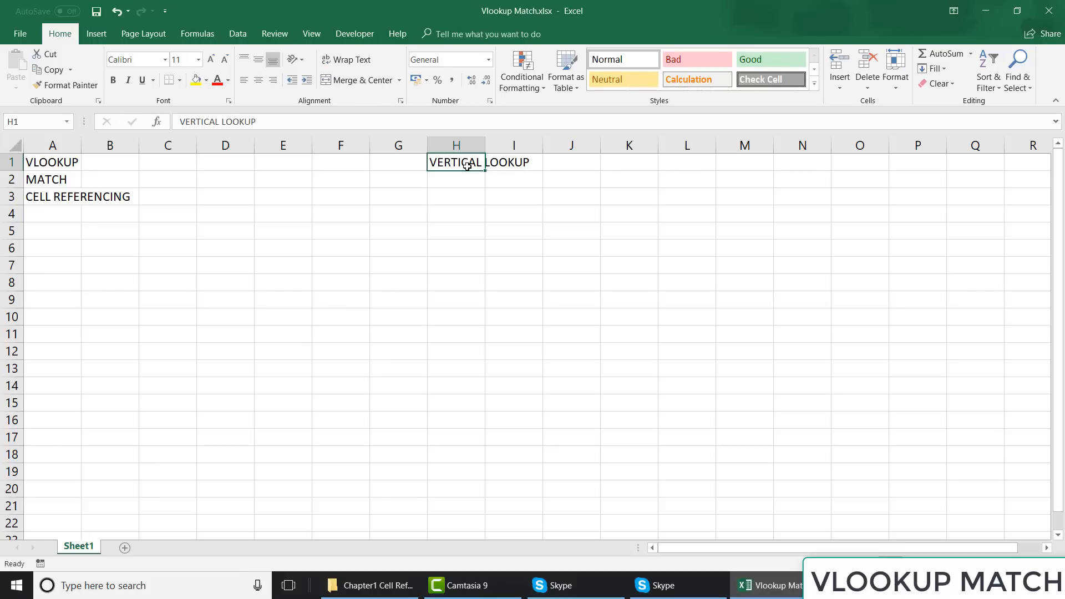
key("Down")
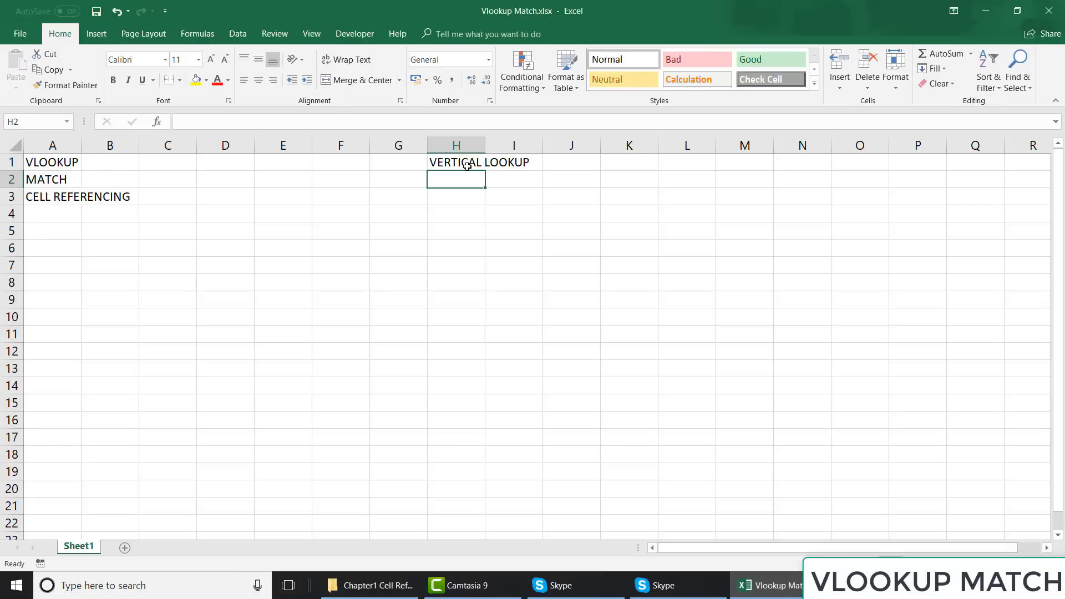
- Fill the range D4:F13 with yellow and apply all borders to its cells
left_click(265, 216)
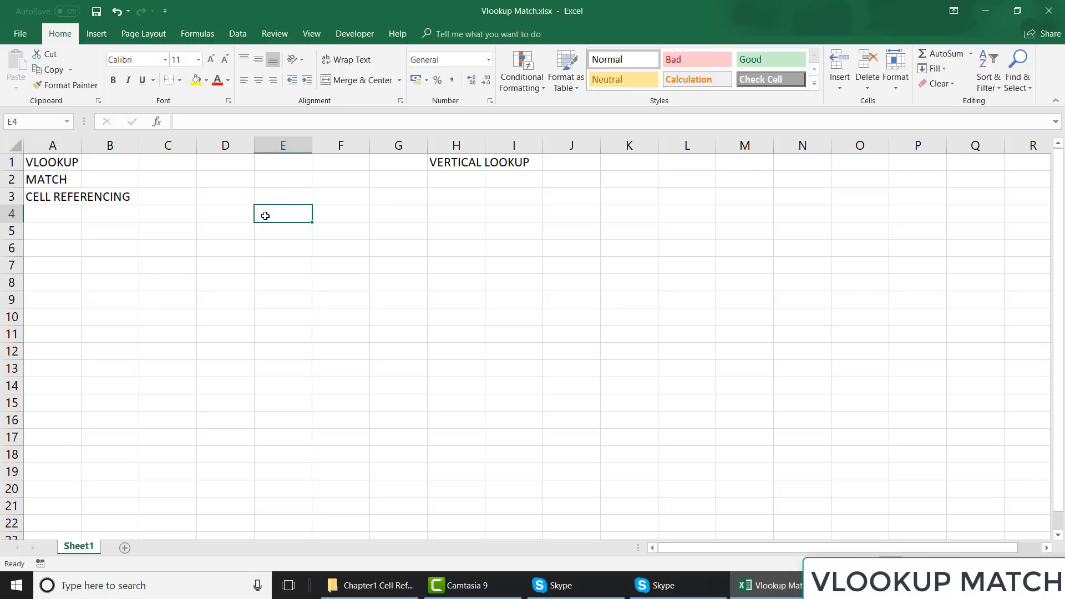
key("Left")
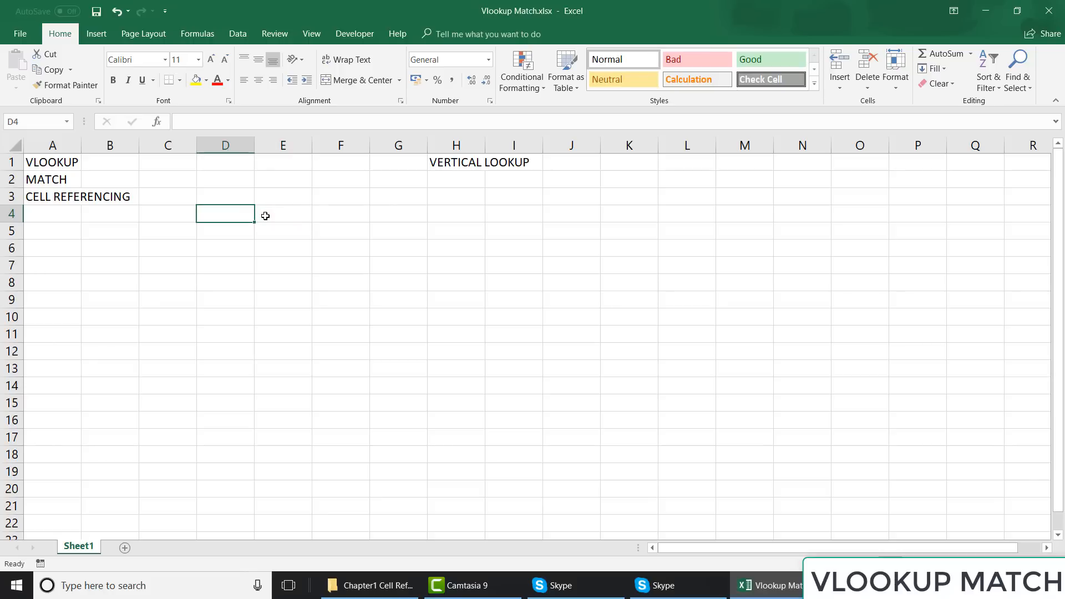
key("shift+Right")
key("shift+Right")
key("shift+Down")
key("shift+Down")
key("shift+Down")
key("shift+Down")
key("shift+Down")
key("shift+Down")
key("shift+Down")
key("shift+Down")
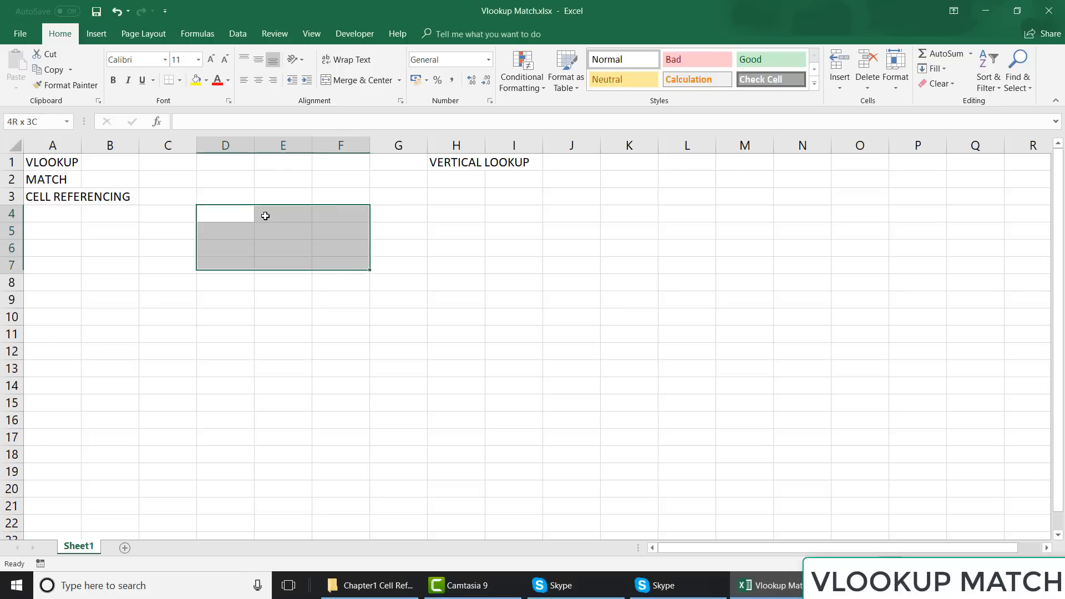
key("shift+Down")
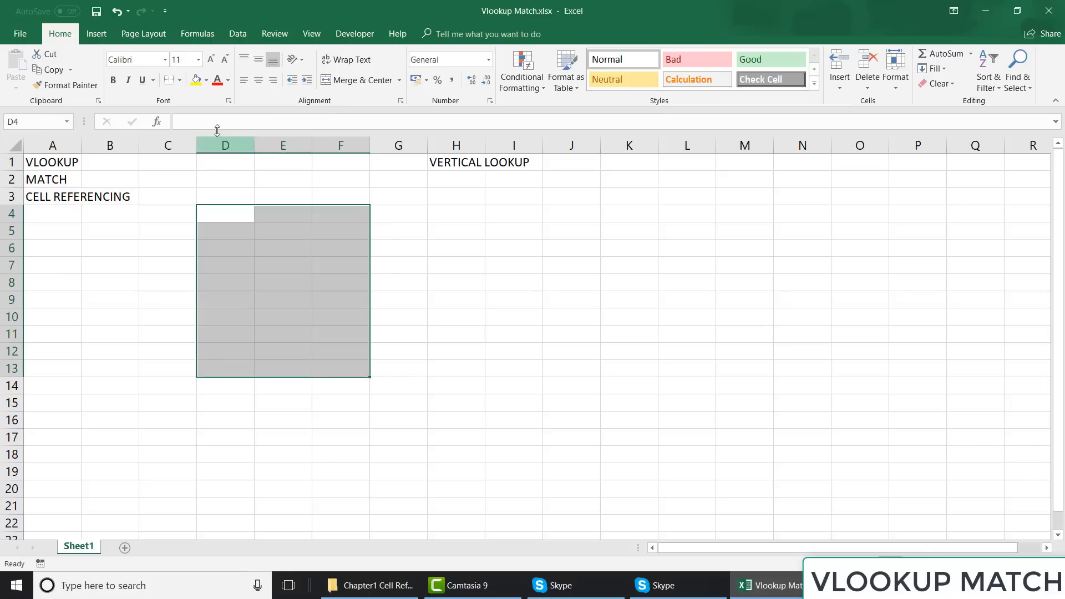
left_click(196, 82)
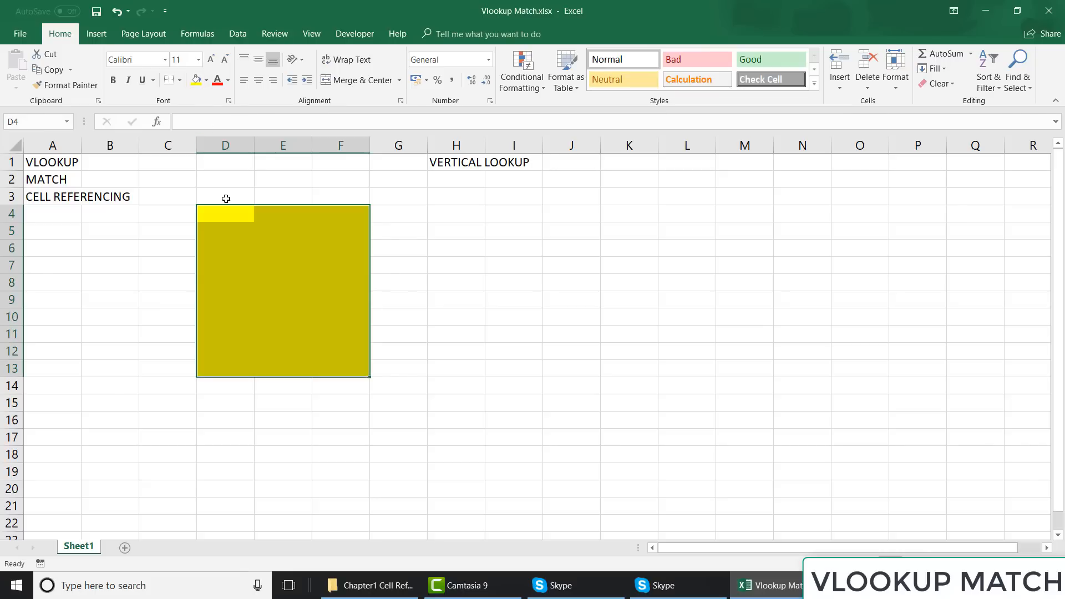
left_click(180, 81)
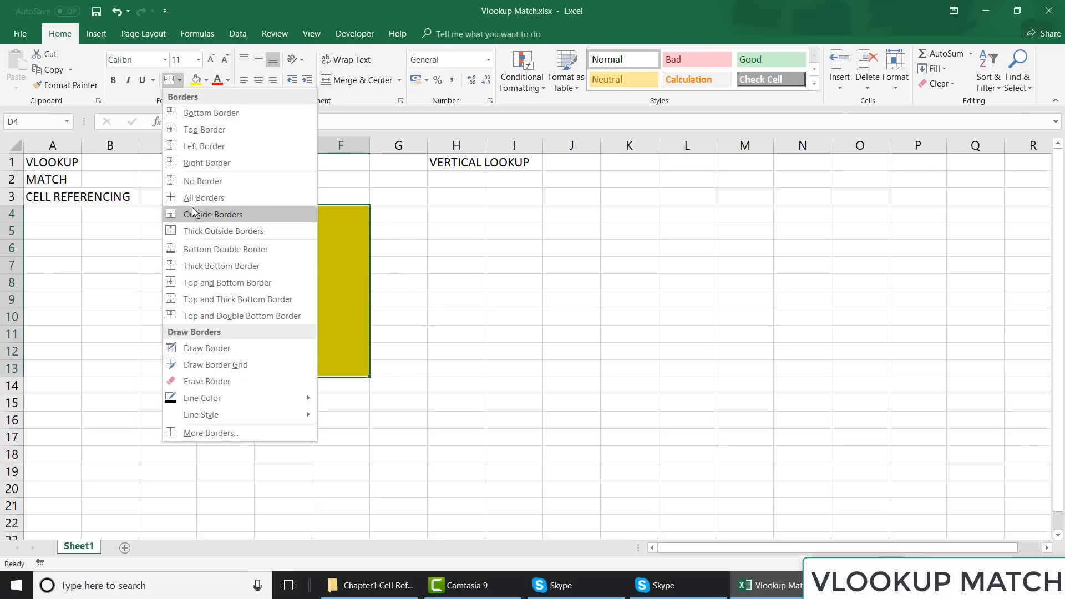
left_click(174, 197)
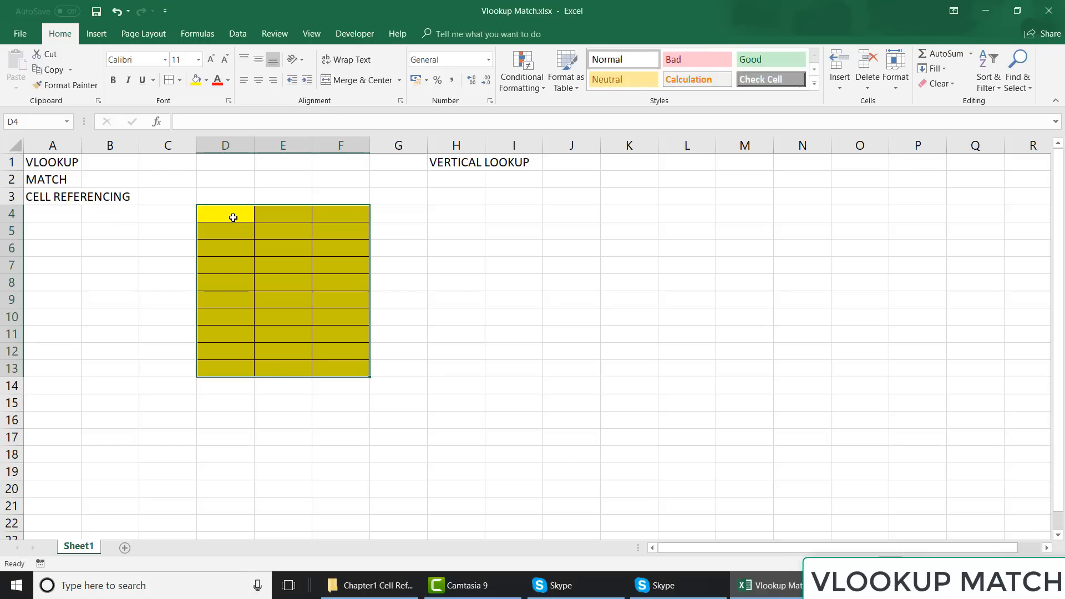
- Enter the column headings EMPID, STATUS and NAME in cells D4, E4 and F4
left_click(233, 218)
type("EMPID")
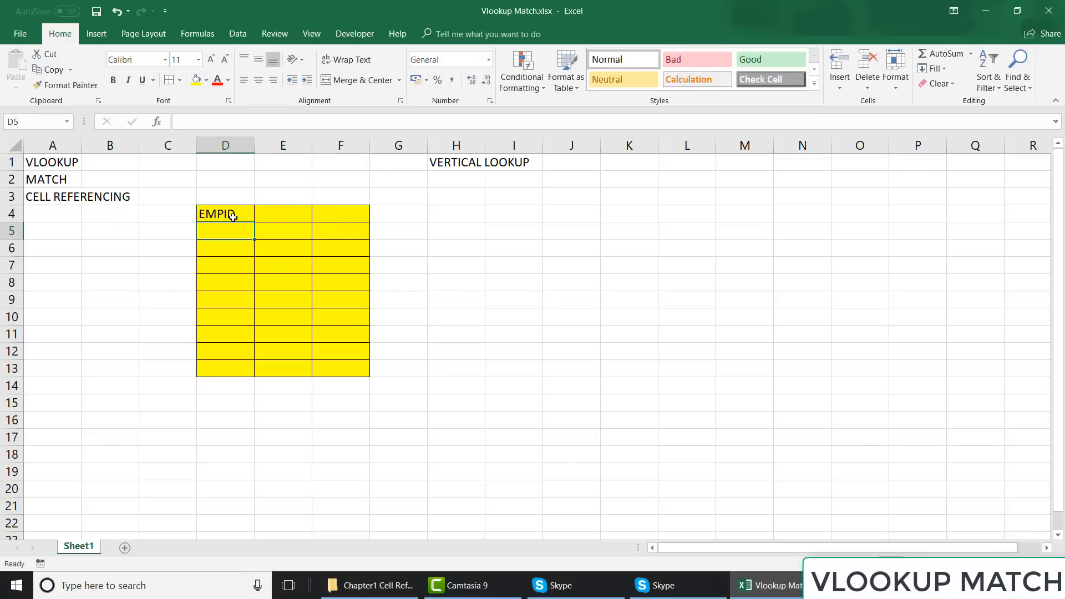
key("Tab")
type("STATUS")
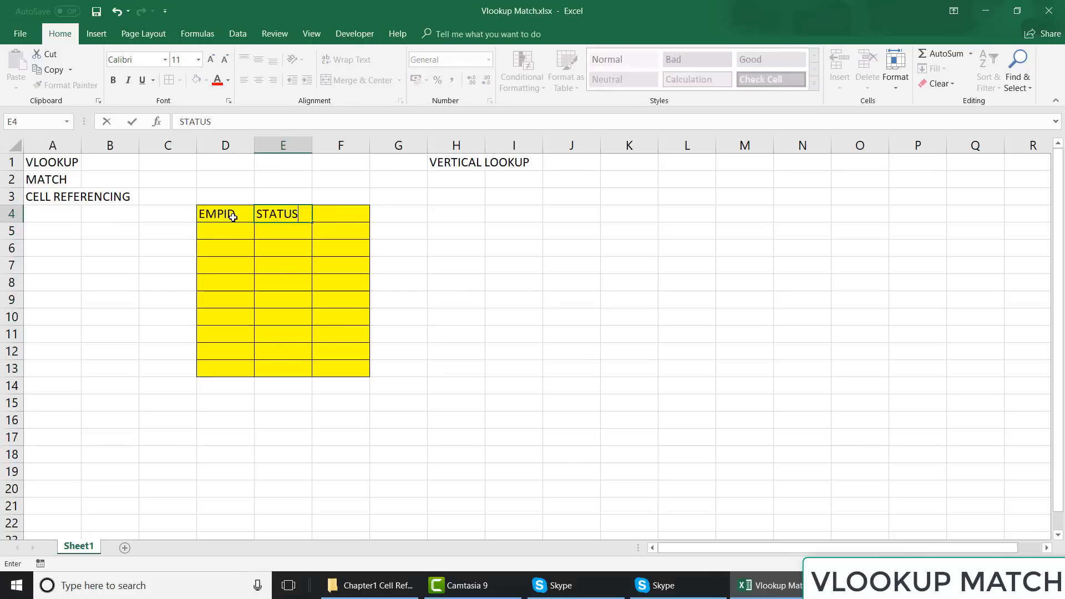
key("Tab")
type("NAME")
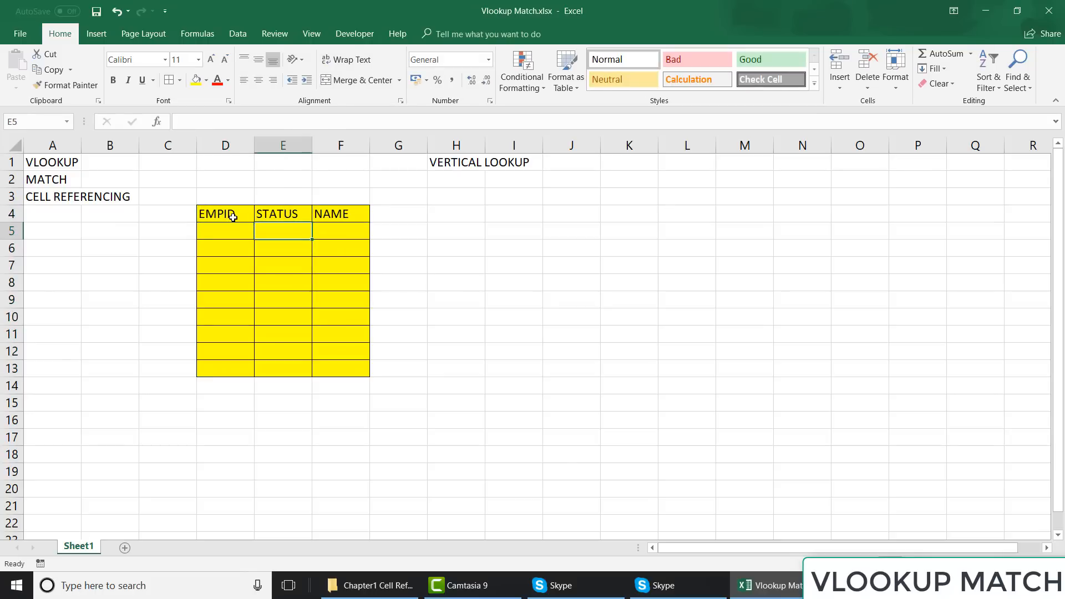
key("Return")
- Fill the EMPID column from D5 to D13 with a number series starting at 100
type("100")
key("Return")
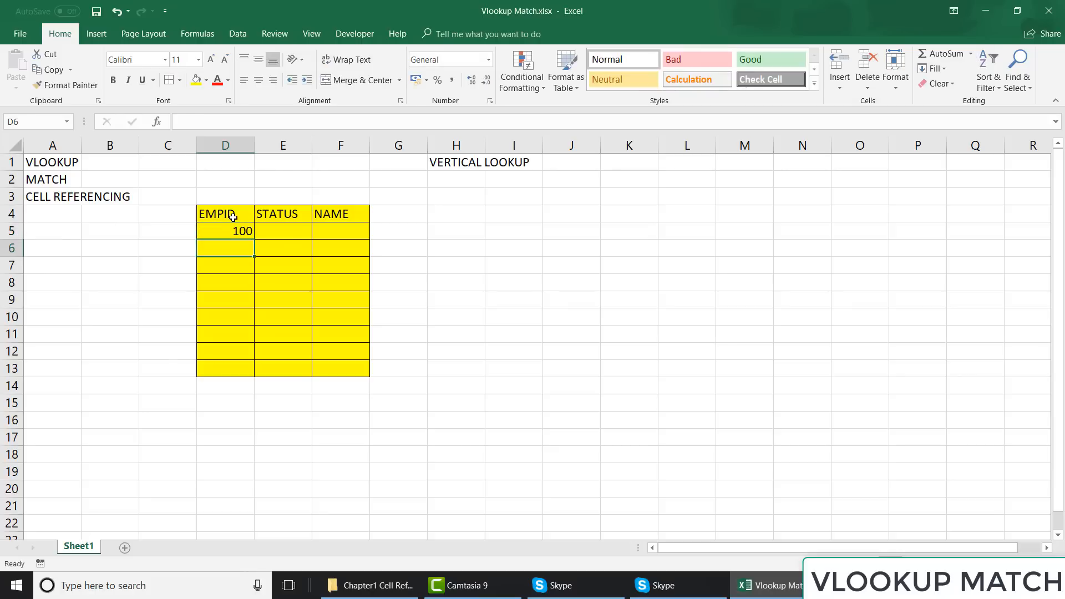
key("Up")
left_click_drag(255, 245, 256, 371)
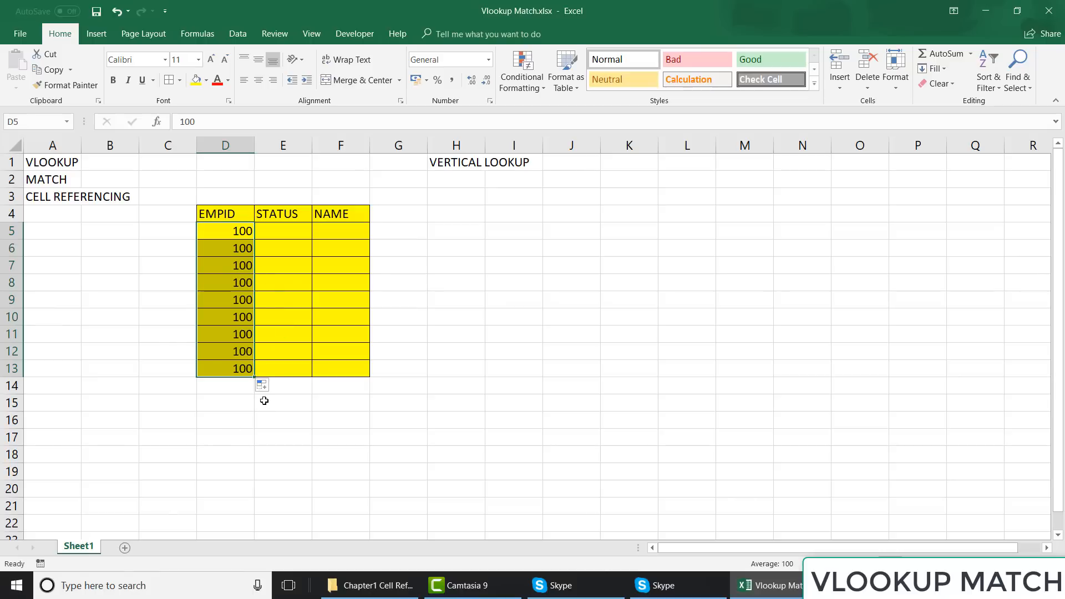
left_click(268, 385)
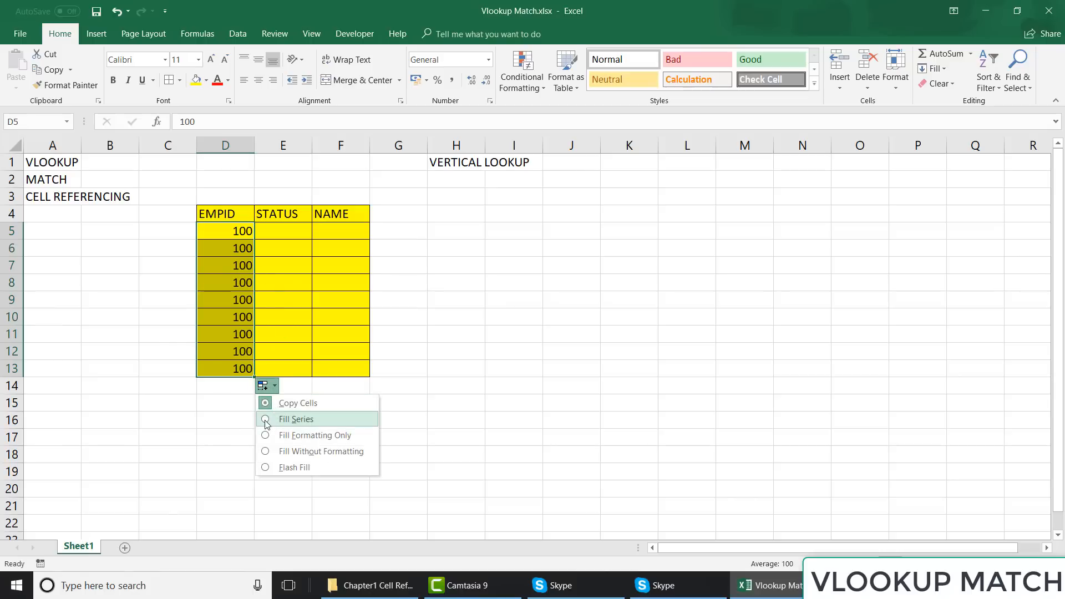
left_click(266, 419)
- Enter MALE in E5 and FEMALE in E6 of the STATUS column, and copy FEMALE into E7
left_click(281, 226)
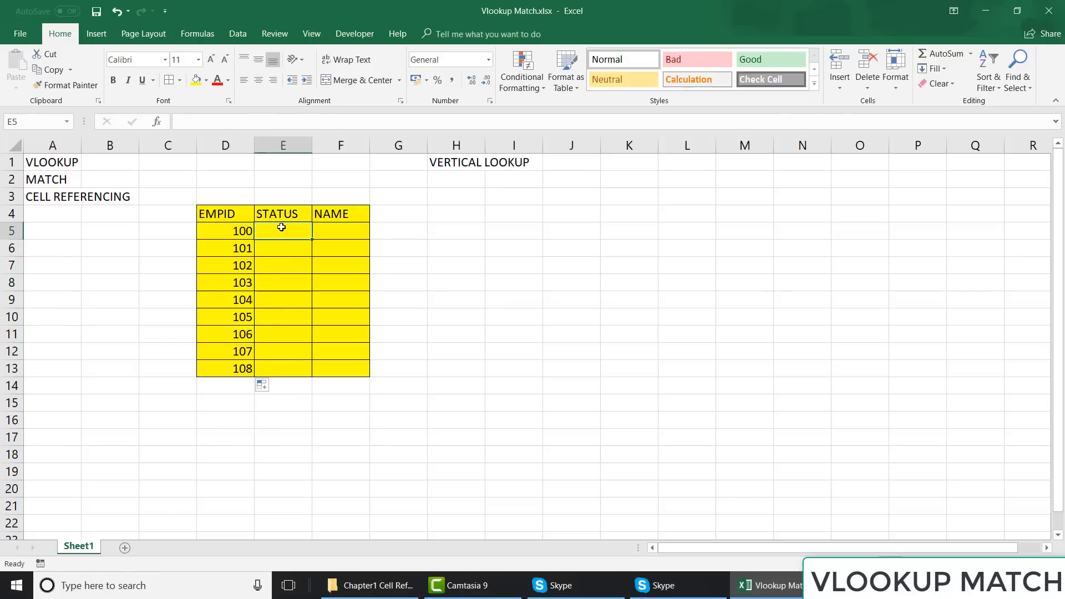
type("MALE")
key("Return")
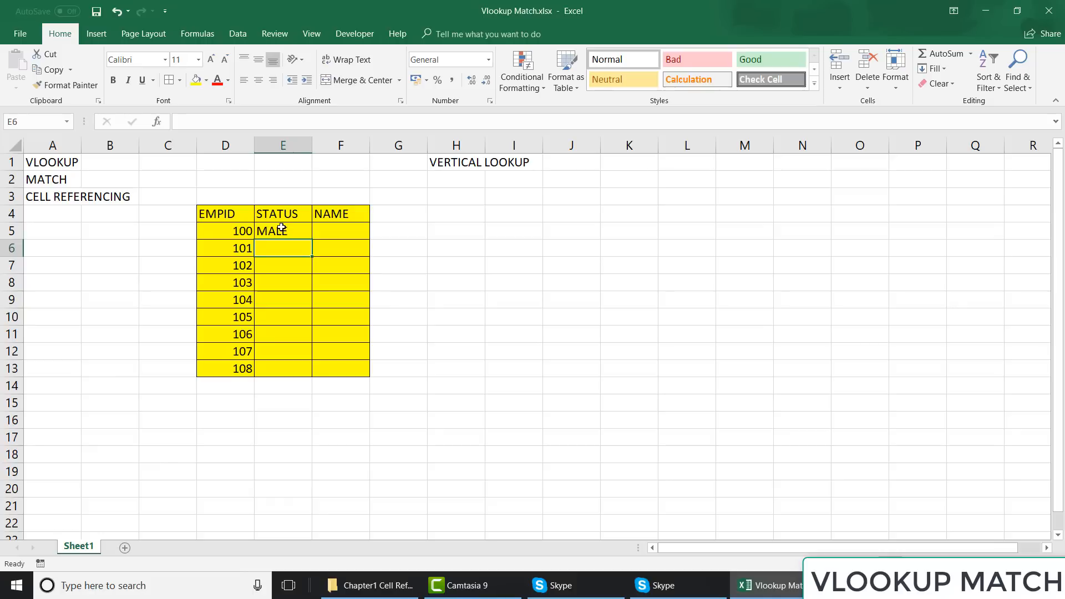
type("FEMALE")
left_click(281, 227)
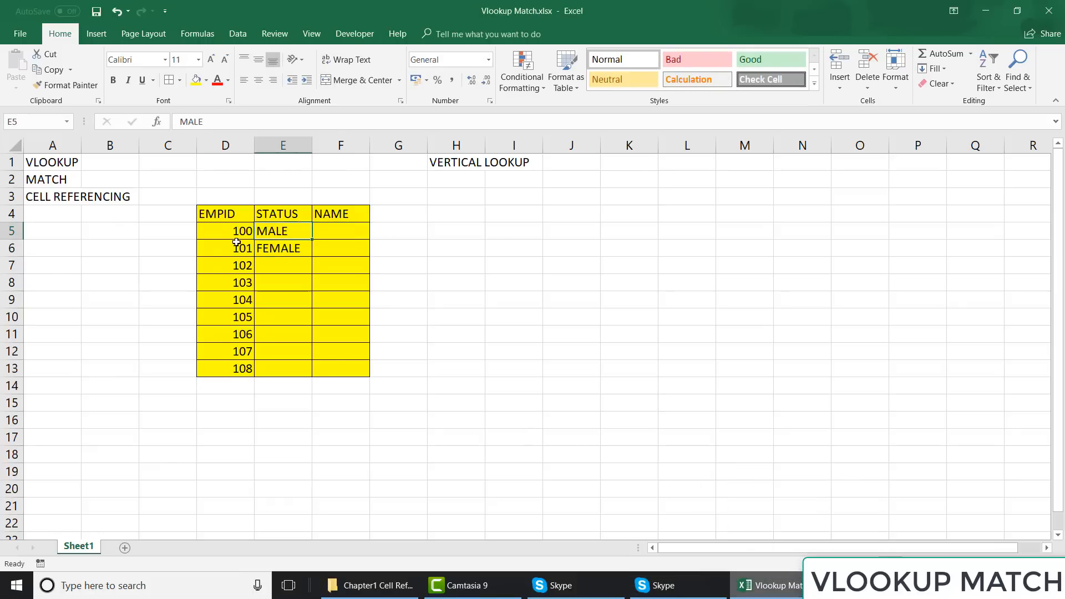
key("Down")
key("ctrl+c")
key("Down")
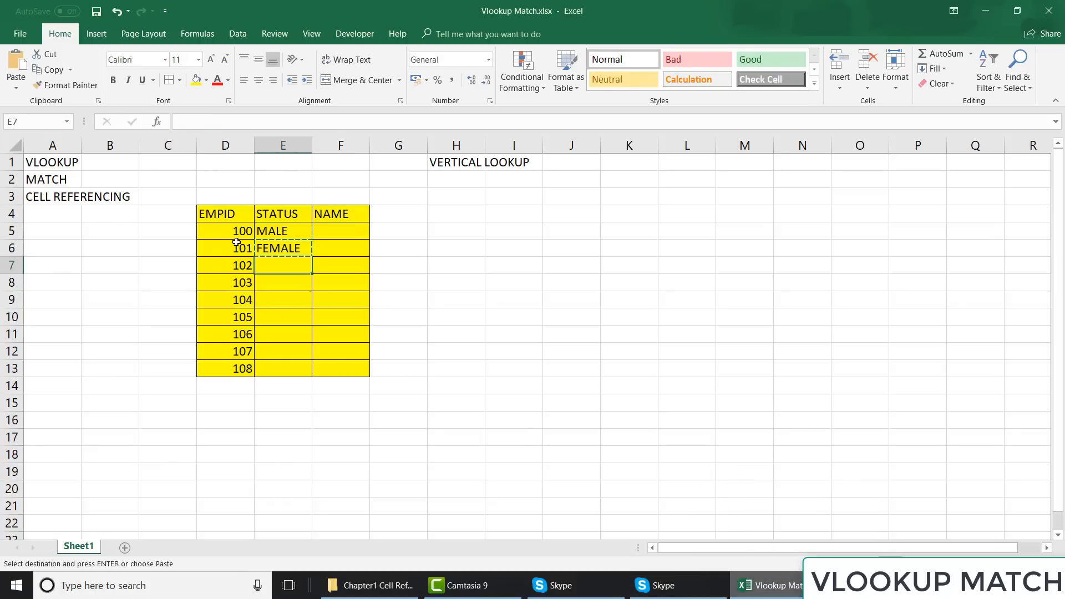
key("ctrl+v")
key("ctrl+Down")
key("ctrl+v")
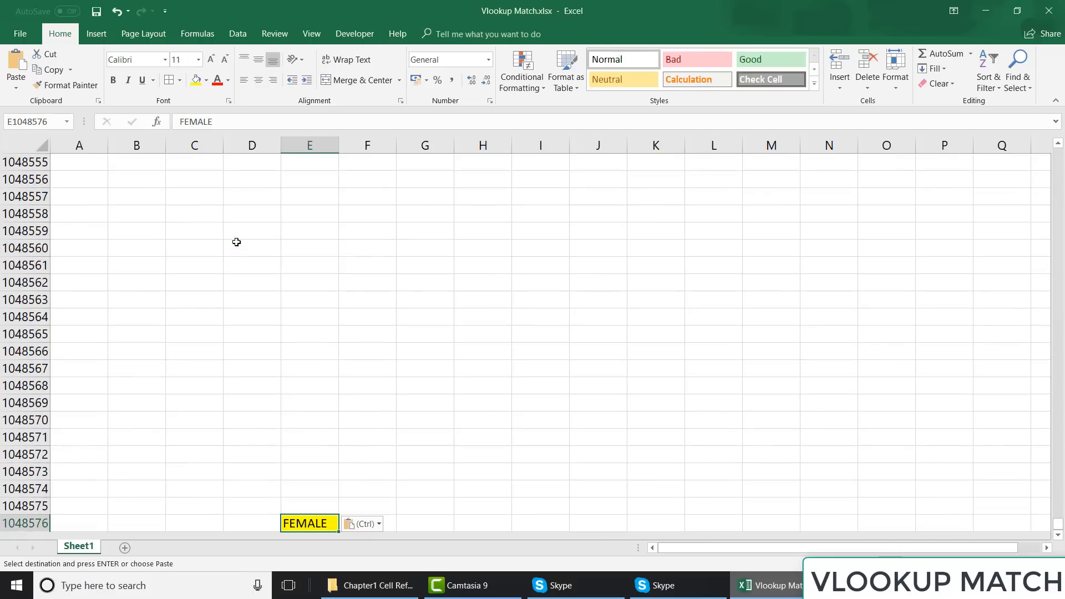
key("ctrl+z")
key("ctrl+Up")
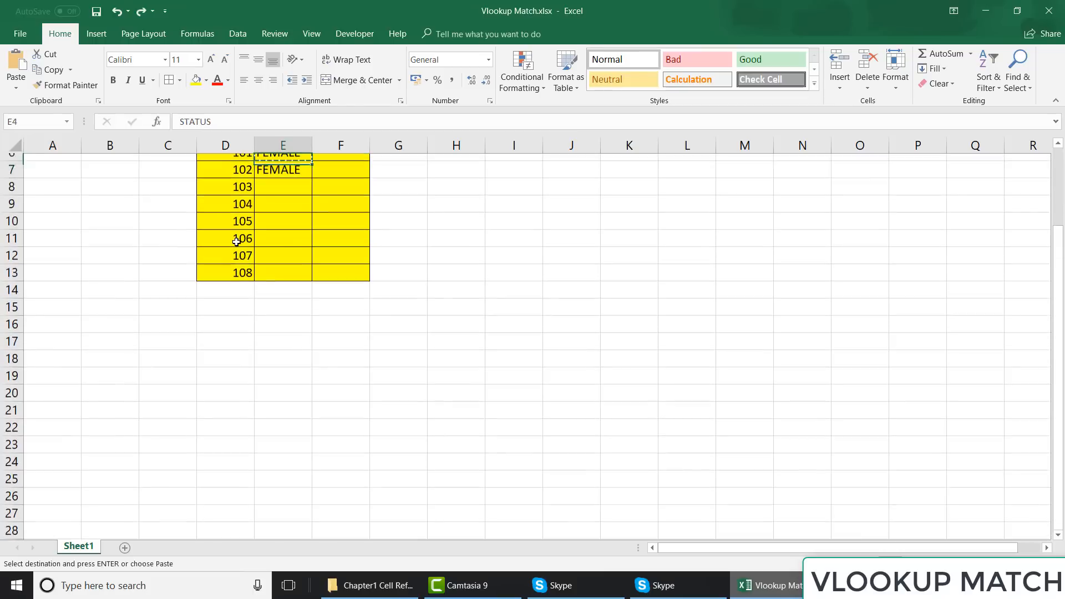
key("ctrl+Up")
key("ctrl+Up")
- Enter MALE in cells E8, E9 and E10 of the STATUS column
key("Down")
key("Down")
key("Down")
key("Down")
key("Down")
key("Down")
key("Down")
key("Down")
key("Down")
key("Up")
key("Up")
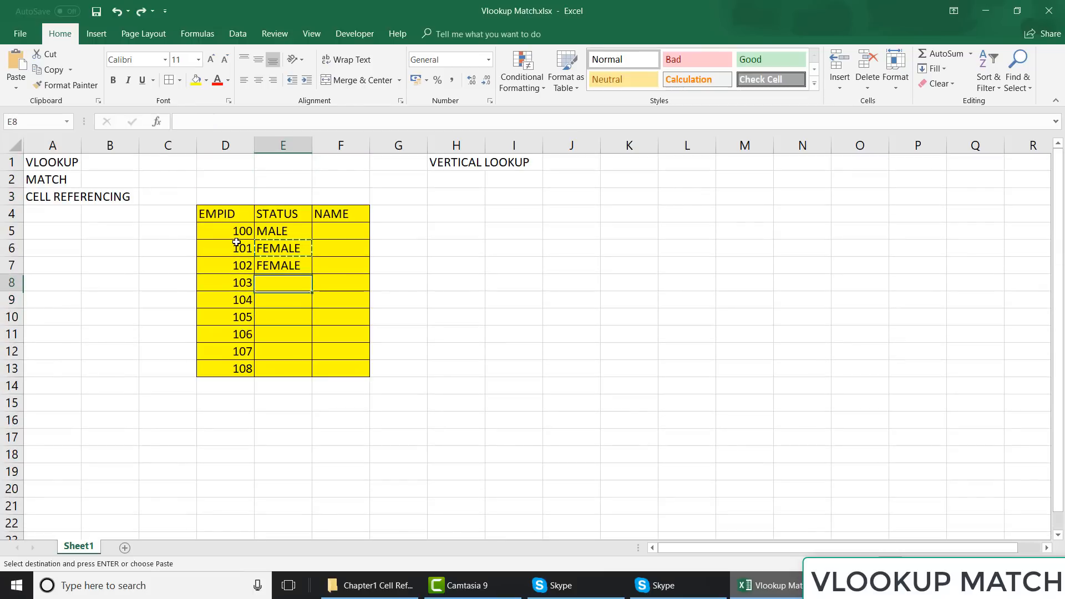
type("MALE")
key("Return")
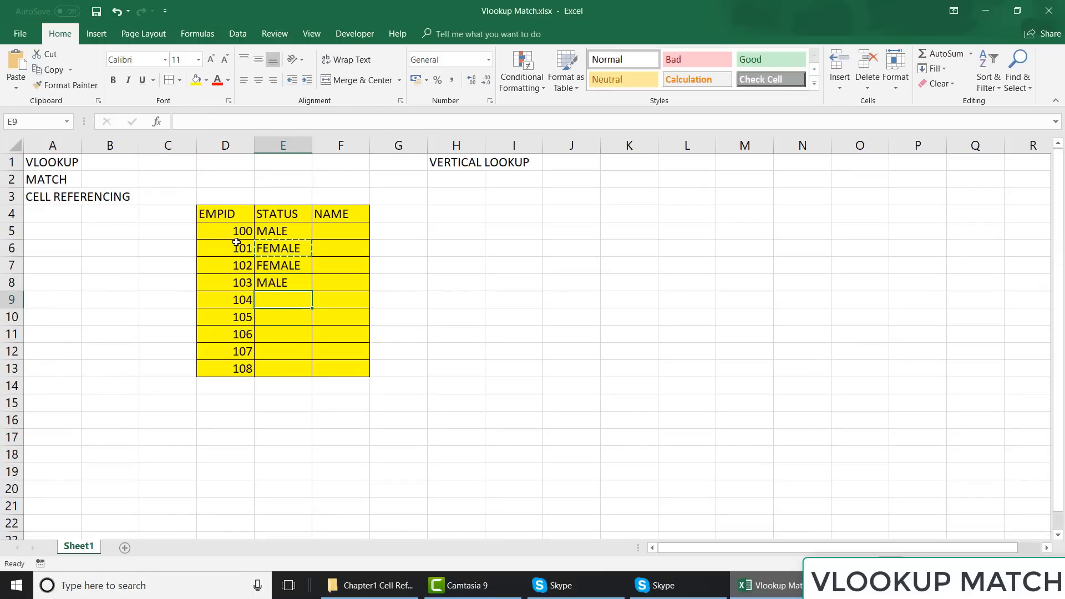
type("MALE")
key("Return")
type("MALE")
key("Return")
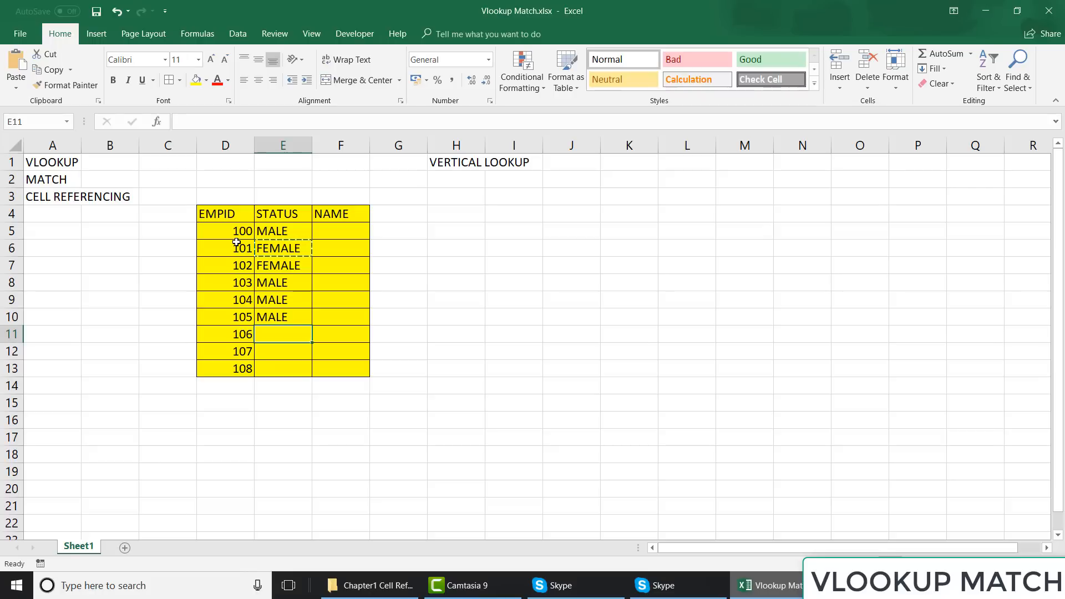
- Enter FEMALE in cells E11, E12 and E13 of the STATUS column
type("F")
key("Return")
type("F")
key("Return")
type("F")
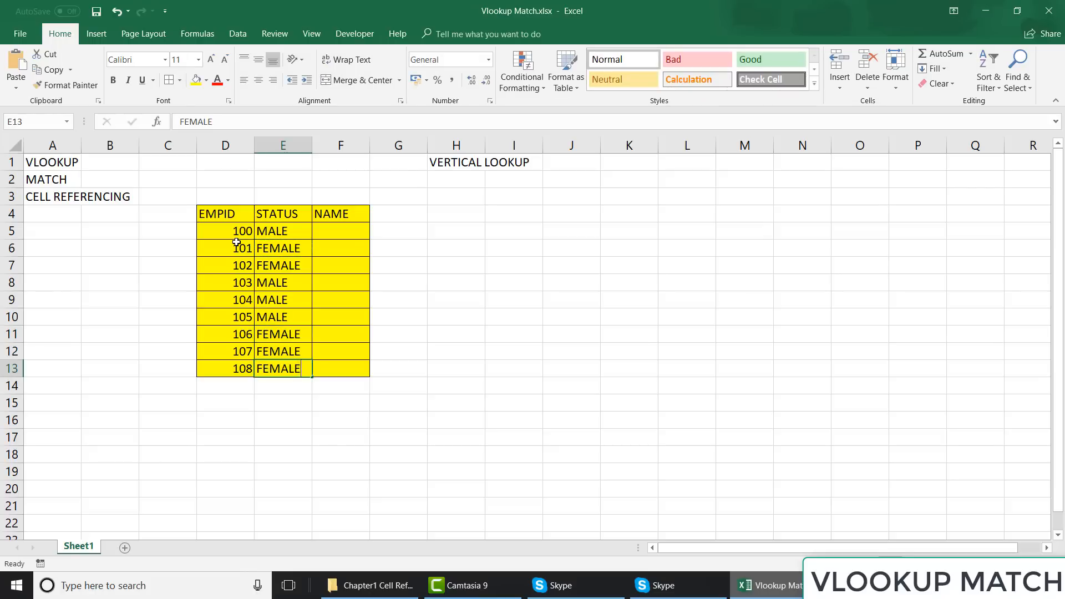
- Enter the first three employees' names in cells F5 to F7 of the NAME column
key("Up")
key("Up")
key("Up")
key("Up")
key("Up")
key("Up")
key("Up")
key("Up")
key("Right")
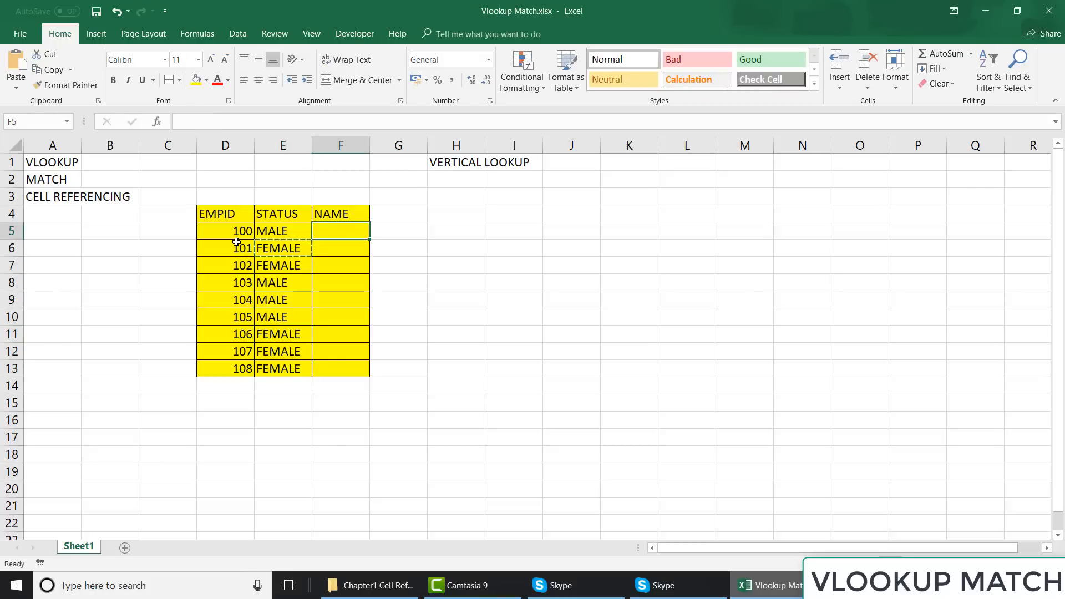
type("AJAY")
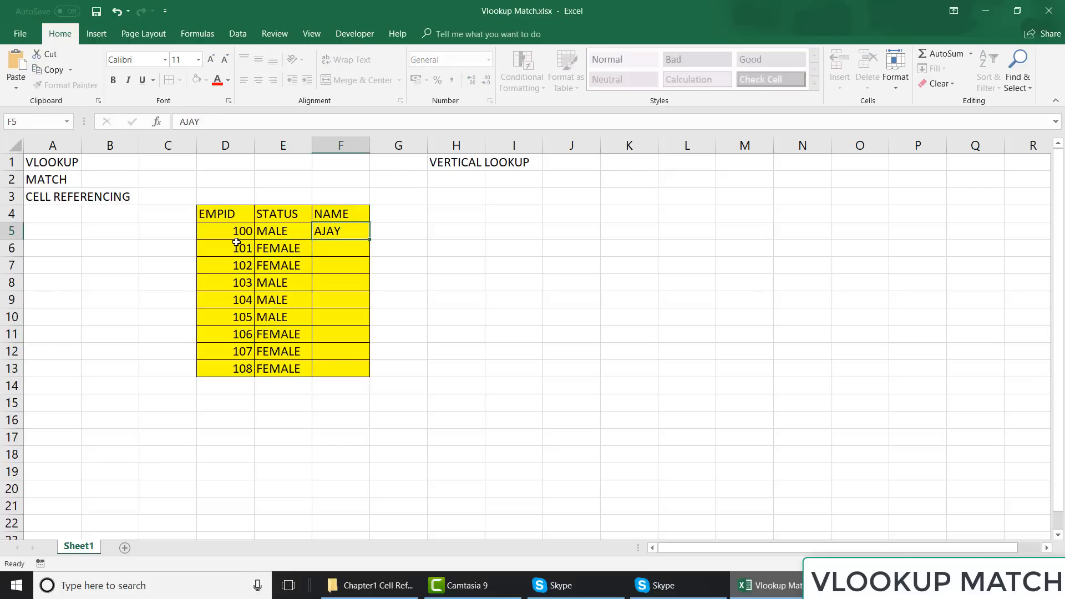
key("Return")
type("PUNEET")
key("Return")
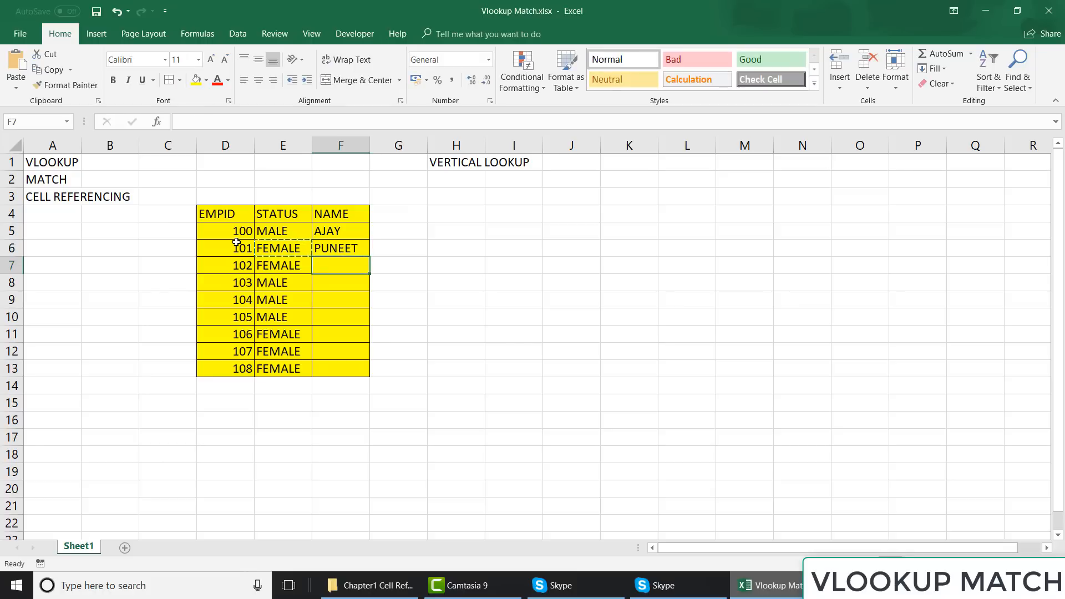
type("MANDY")
key("Return")
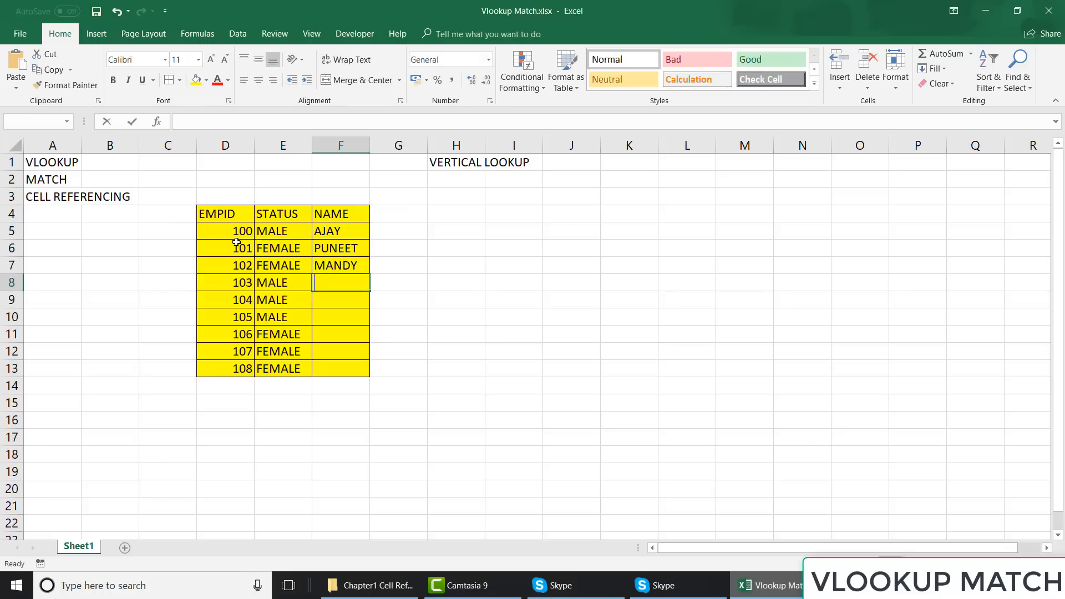
- Enter the next three employees' names in cells F8 to F10 of the NAME column
type("REEMA")
key("Return")
type("JASMINE")
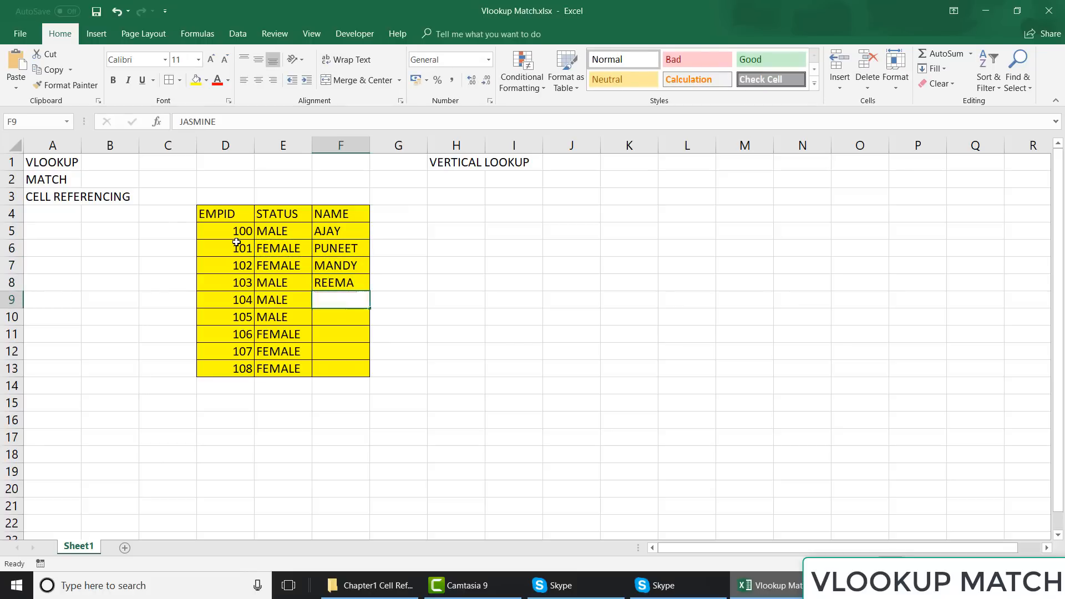
key("Return")
type("AKHILA")
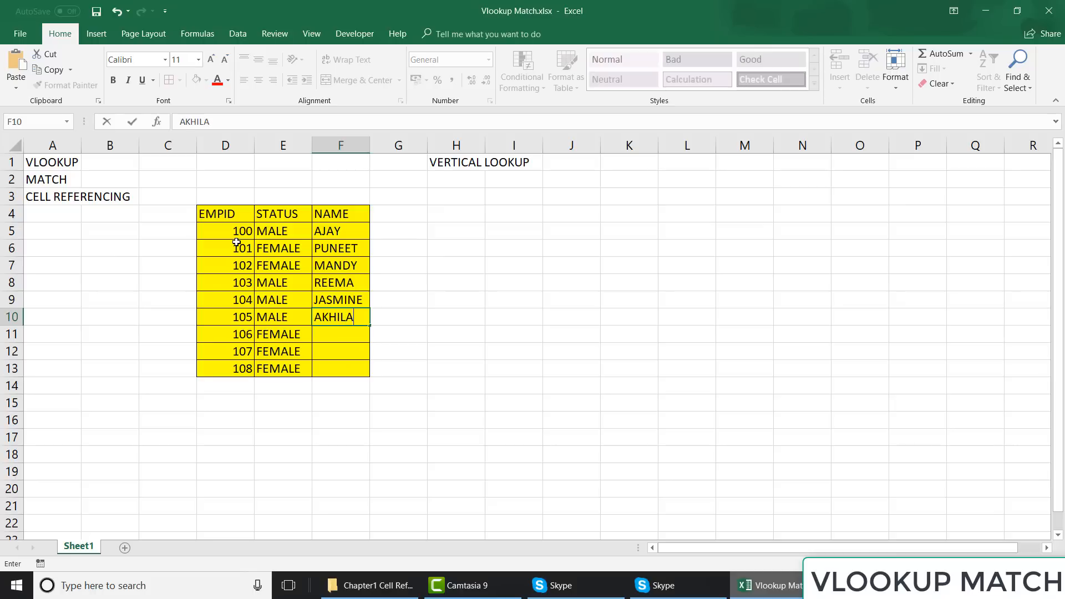
key("Return")
- Enter the last three employees' names in cells F11 to F13 of the NAME column
type("AKSHAY")
key("Return")
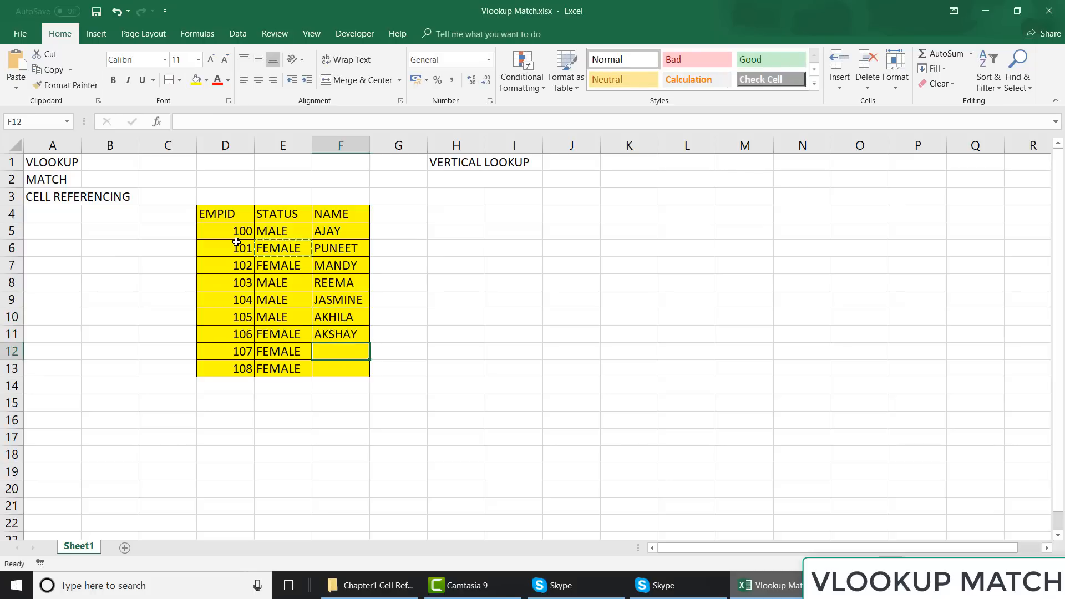
type("AMAN")
key("Return")
type("PRAMOD")
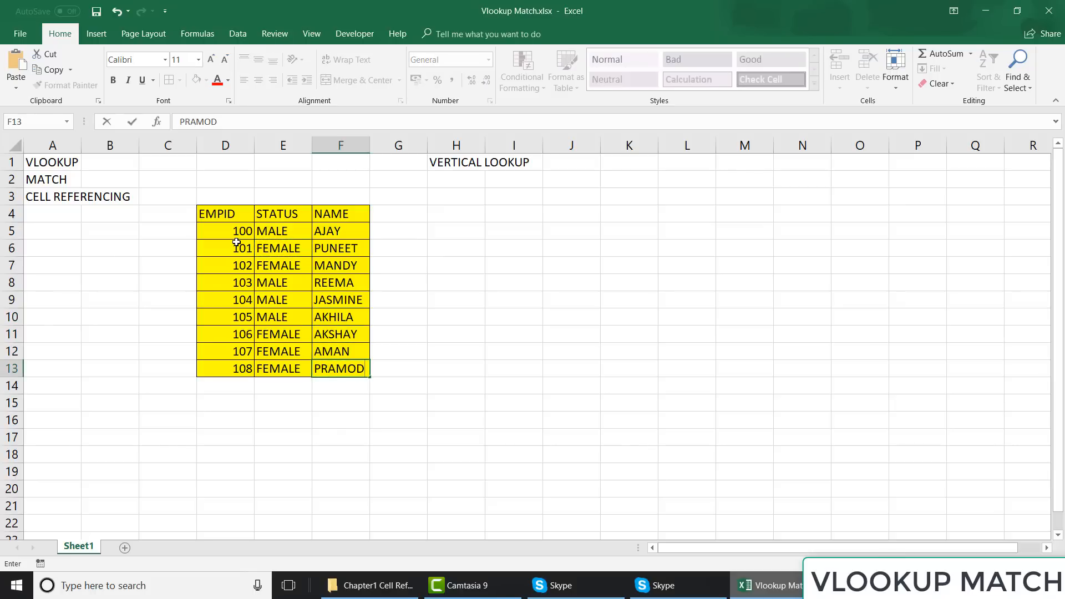
key("Return")
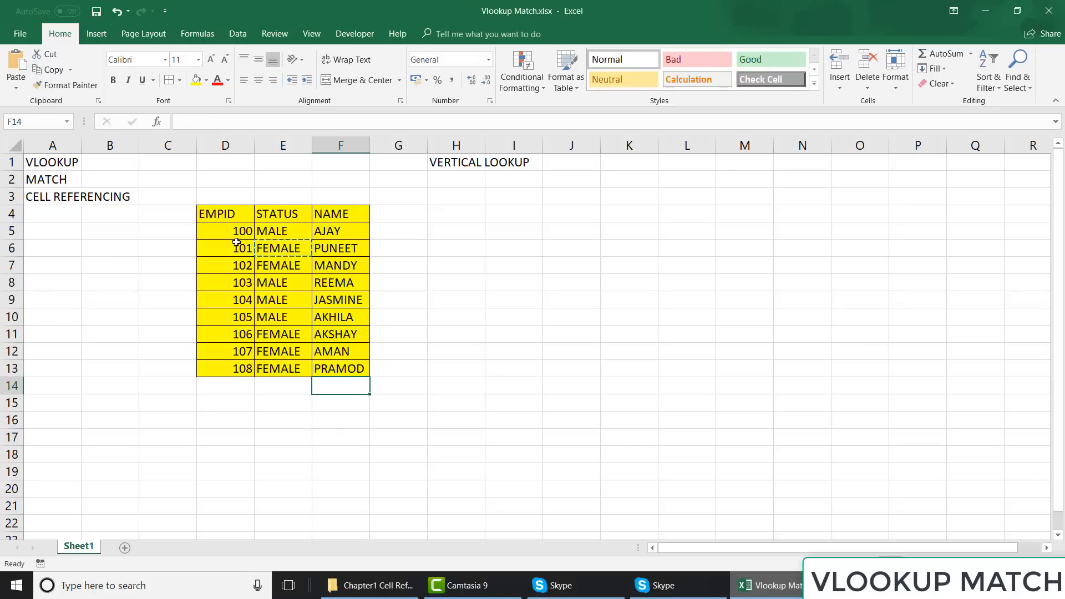
- Center the contents of the employee table D4:F13 and make its header row bold
left_click_drag(227, 209, 347, 368)
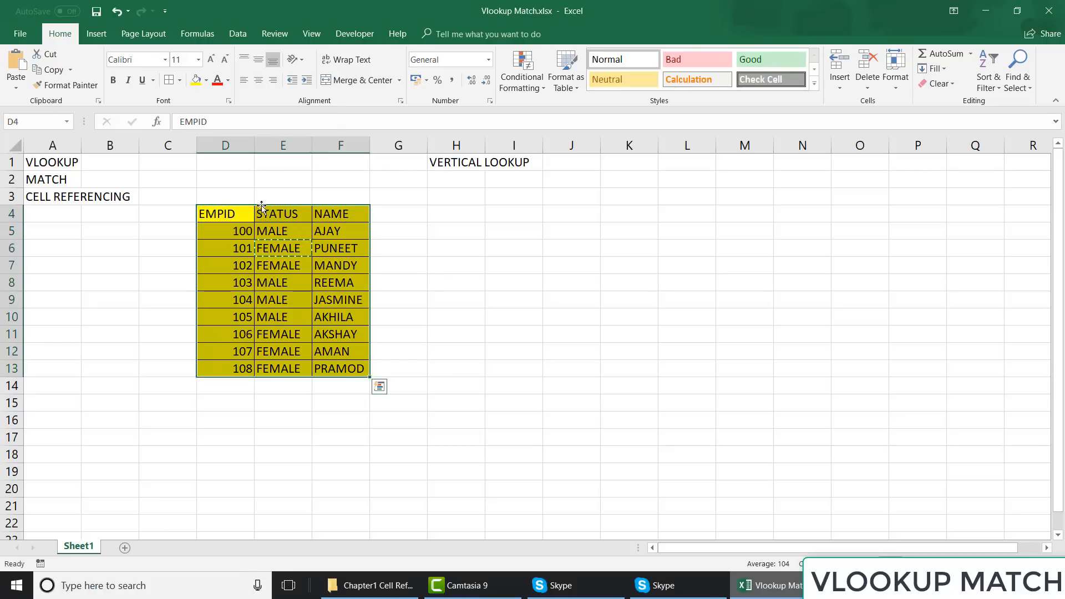
left_click(258, 80)
left_click(226, 212)
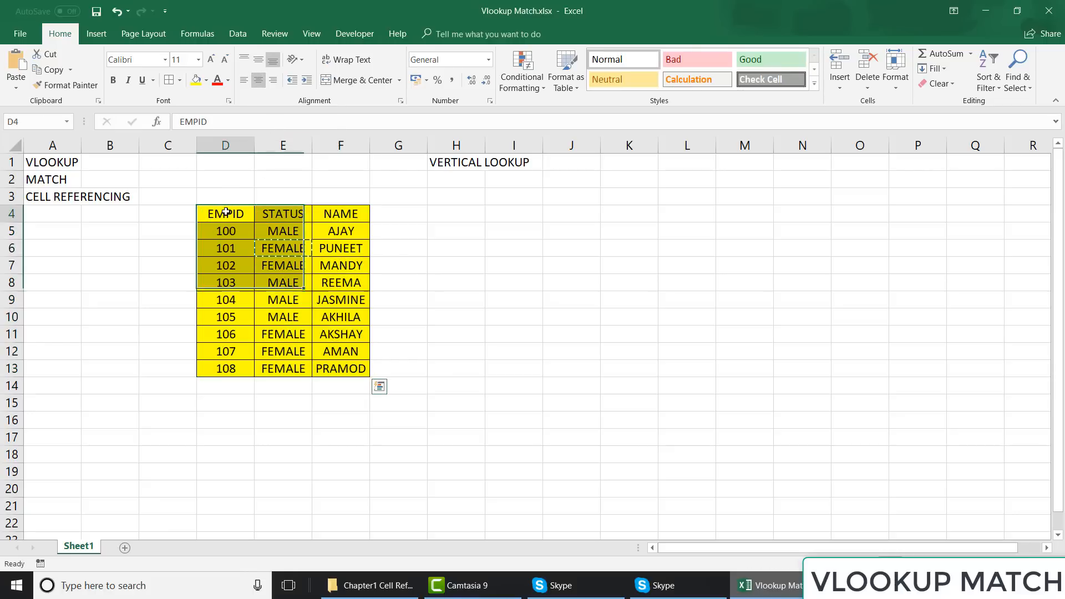
key("ctrl+shift+Right")
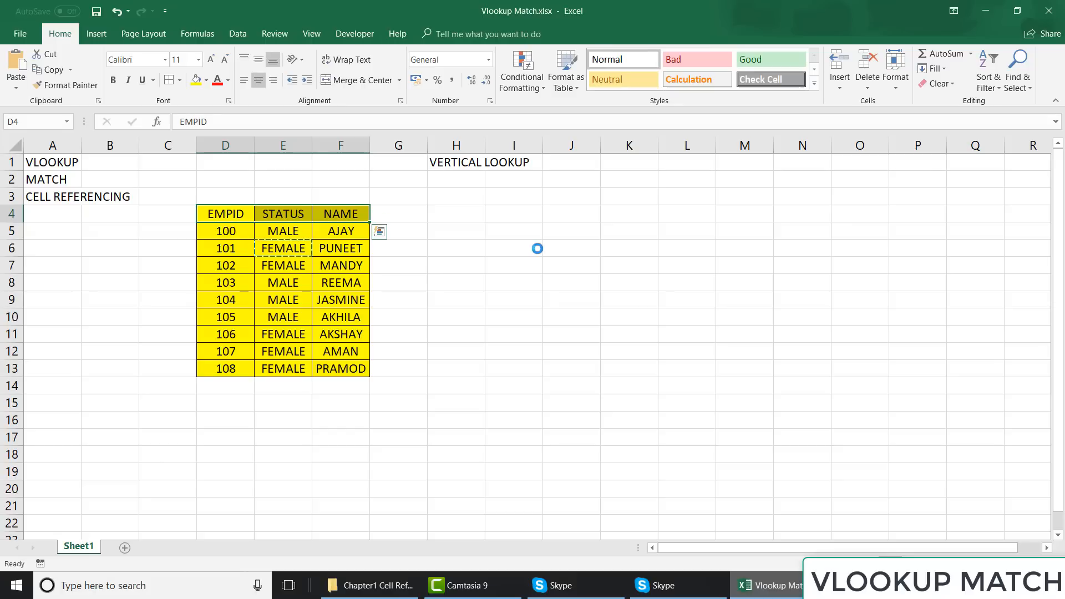
key("ctrl+b")
left_click(642, 280)
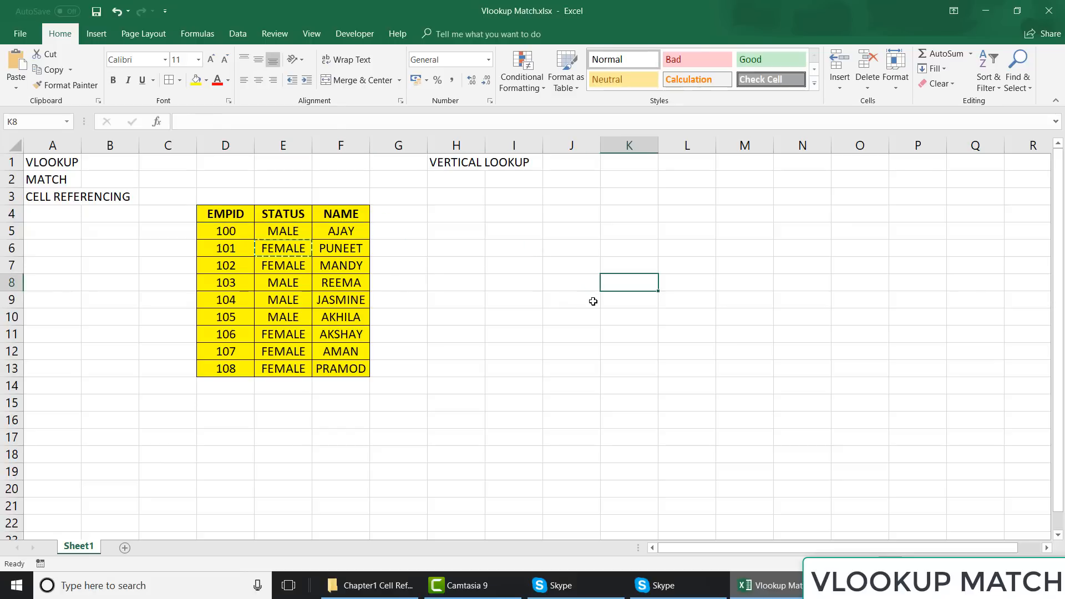
- Create an EMPID lookup list with the header in K8 and the values 101, 108, 107 and 100 in K9 to K12
type("EMPD")
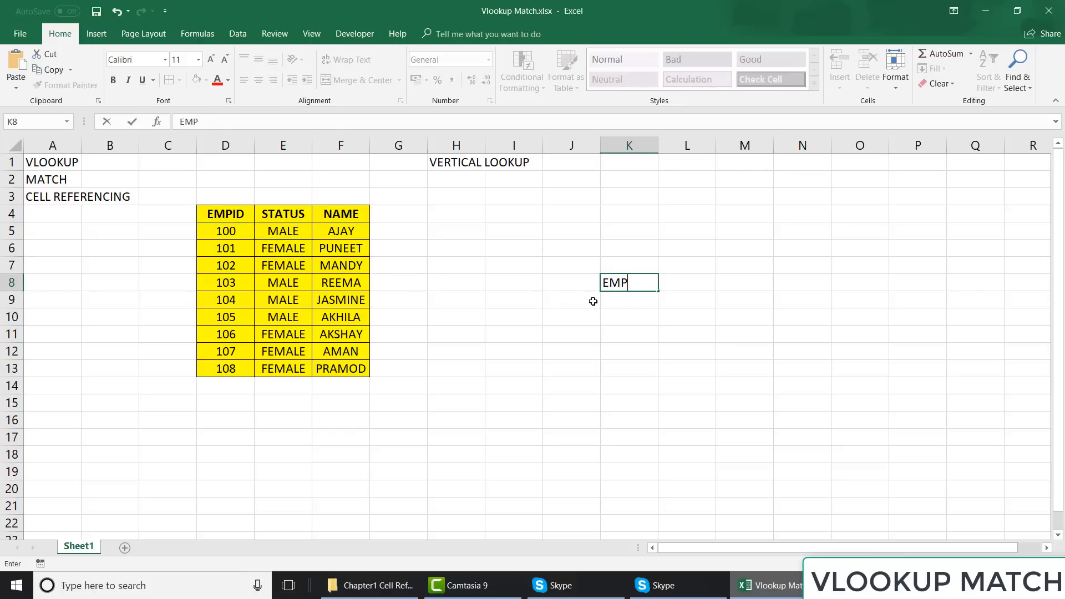
key("Return")
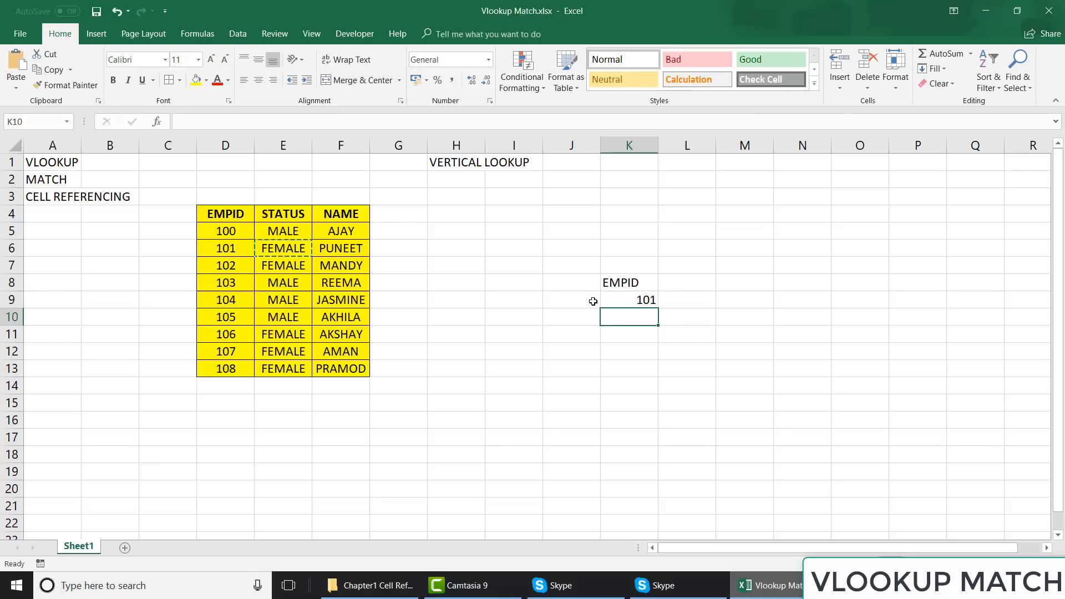
type("108")
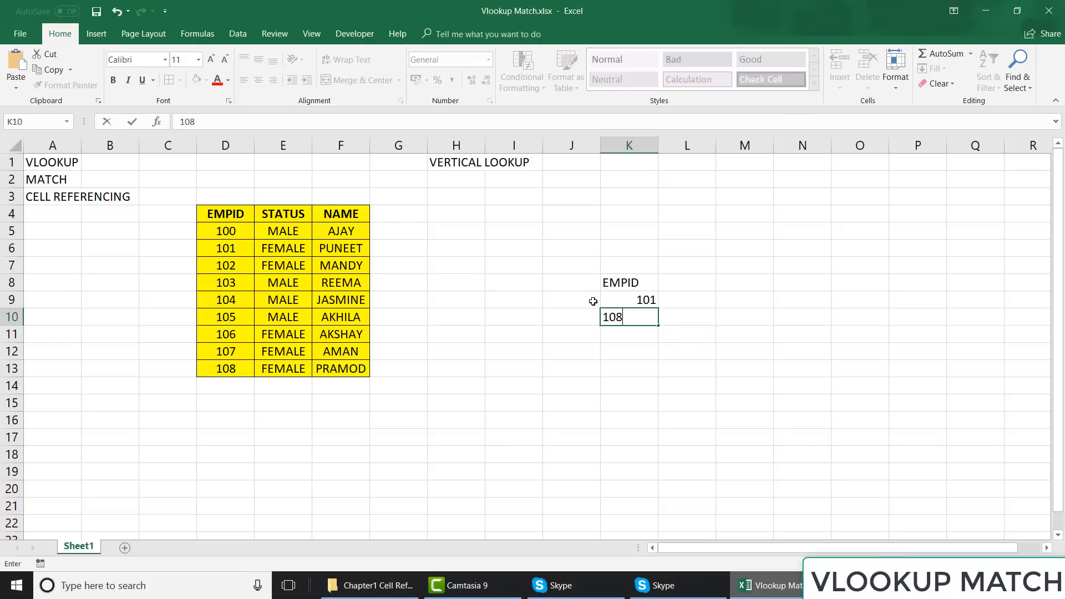
key("Return")
type("10")
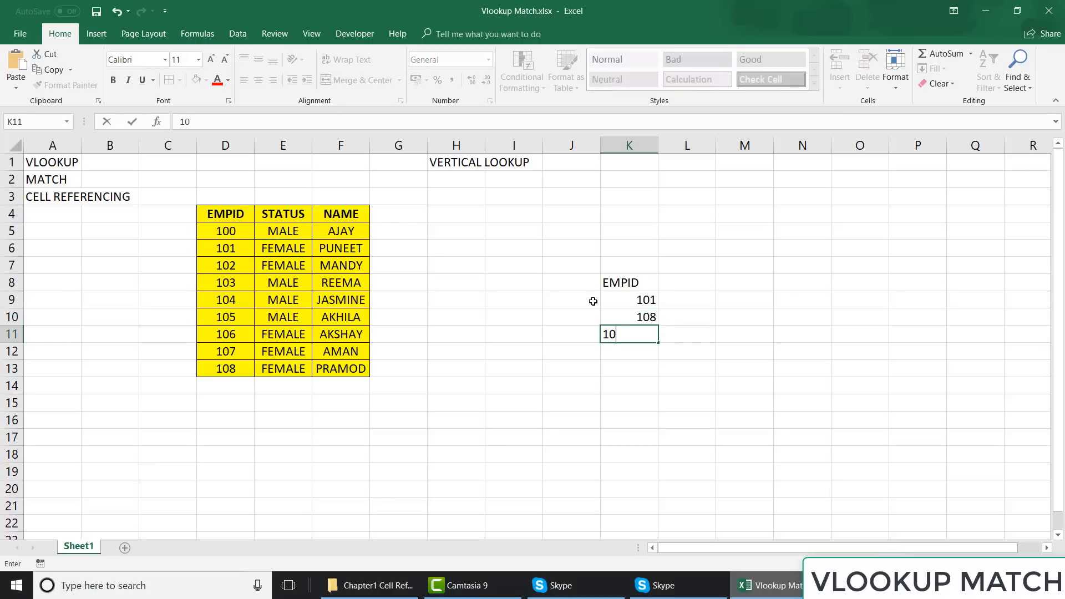
type("7")
key("Return")
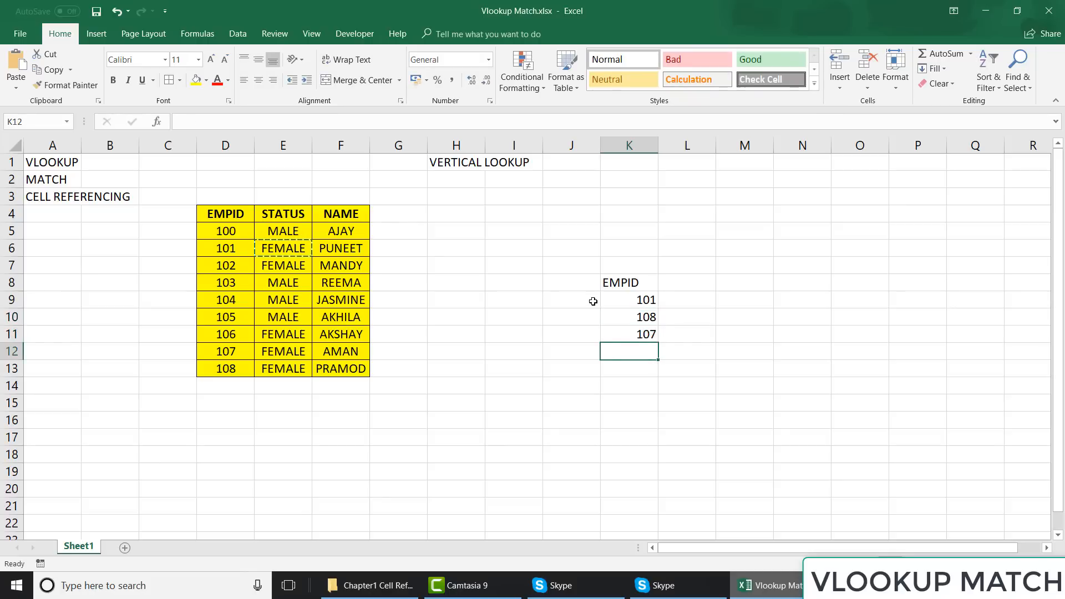
type("100")
key("Return")
- Add the header NAME in cell L8 beside the EMPID header of the lookup list
key("Up")
key("Up")
key("Up")
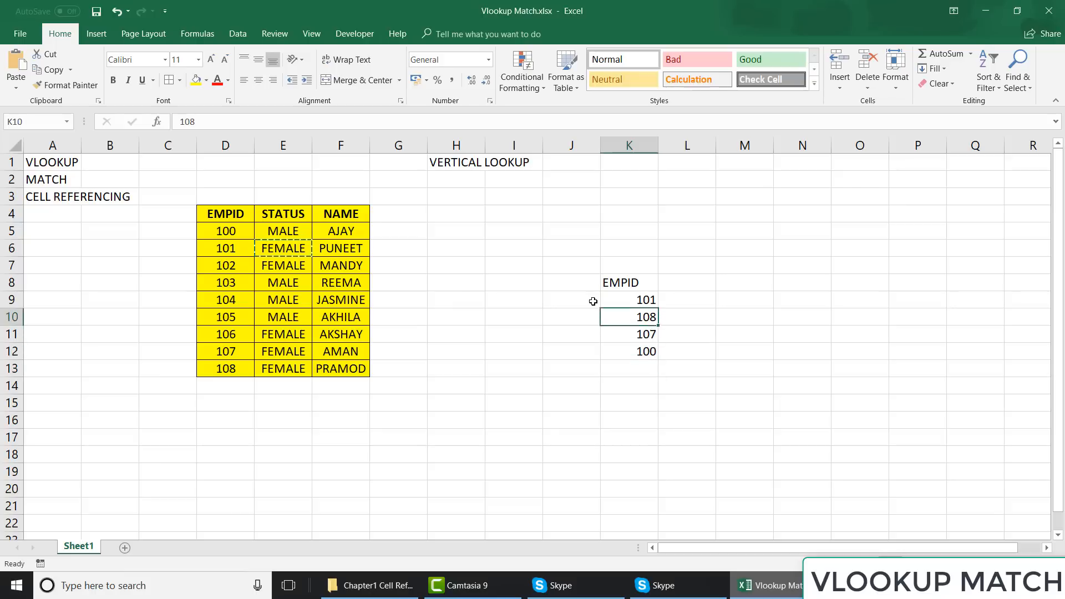
key("Up")
key("Up")
key("Right")
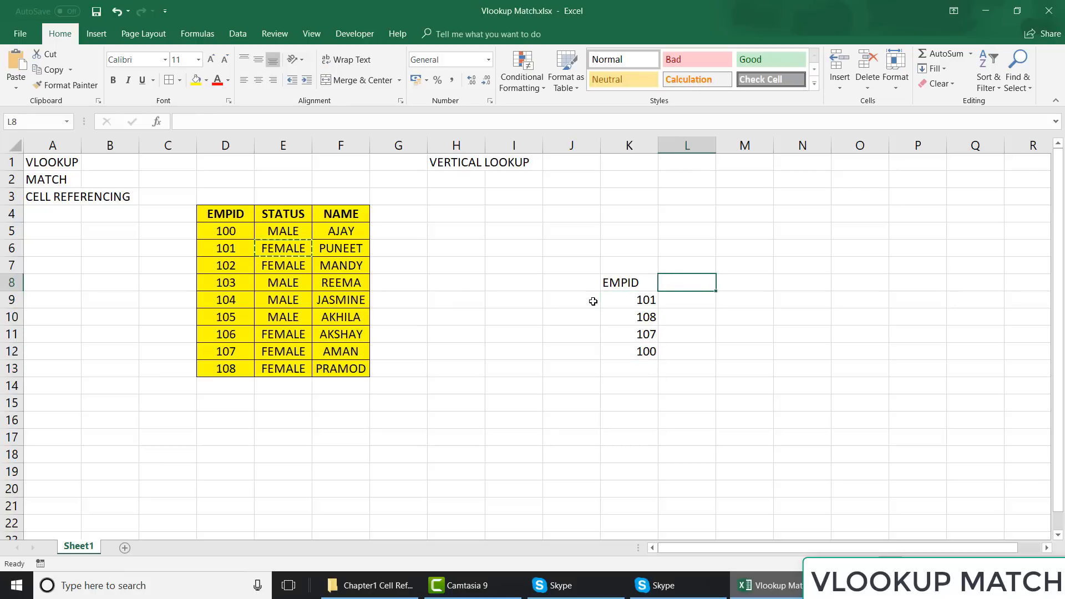
type("NAME")
key("Tab")
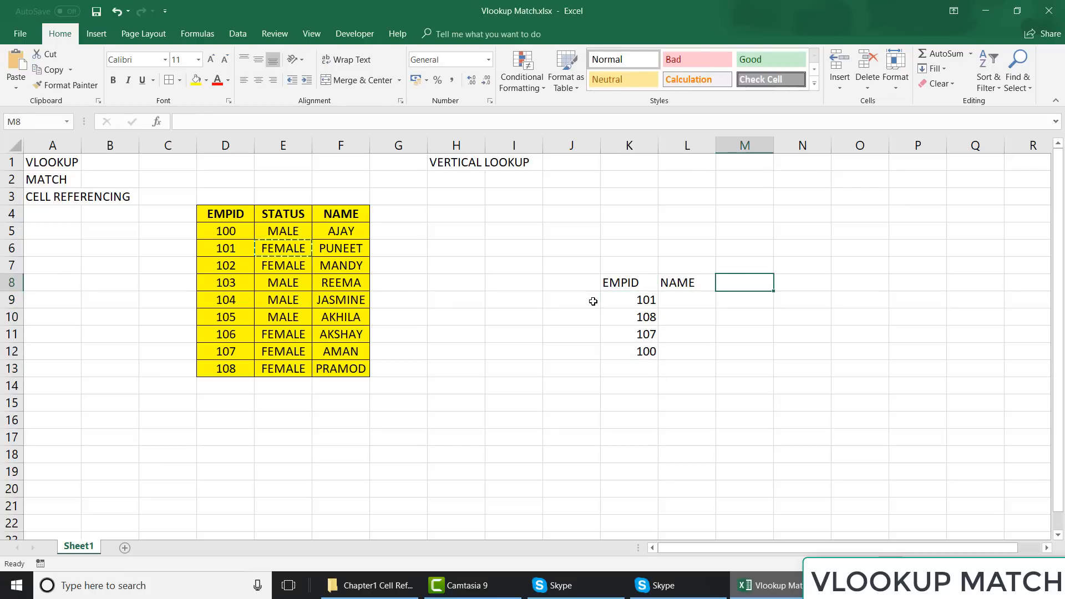
type("S")
key("Escape")
- Center the contents of the lookup table K8:L12 and apply borders to all its cells
key("Left")
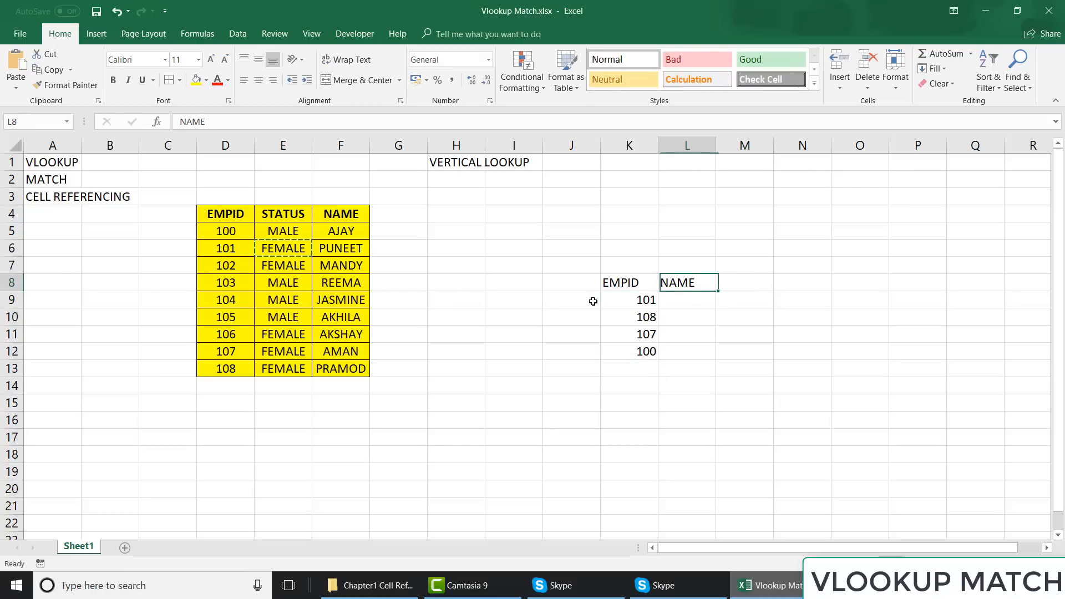
key("Left")
key("shift+Right")
key("shift+Down")
key("shift+Down")
key("shift+Down")
key("shift+Down")
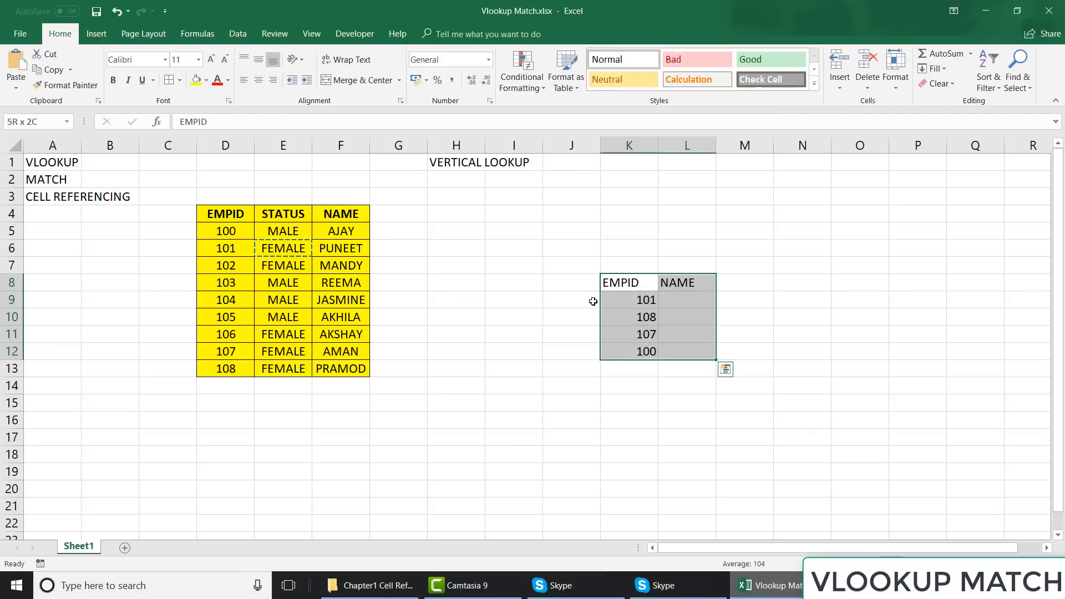
left_click(257, 81)
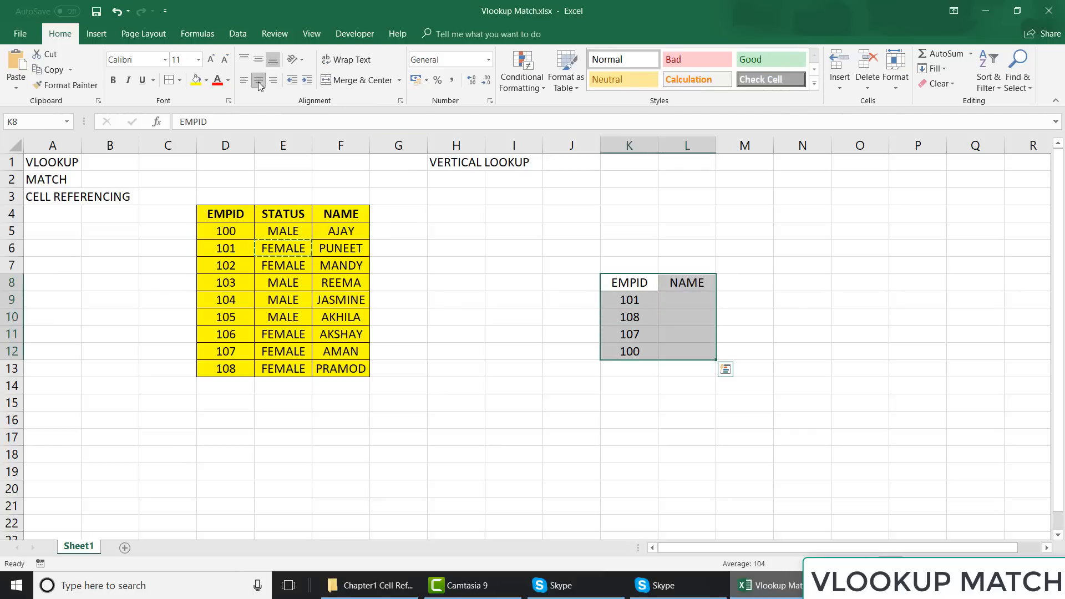
left_click(172, 81)
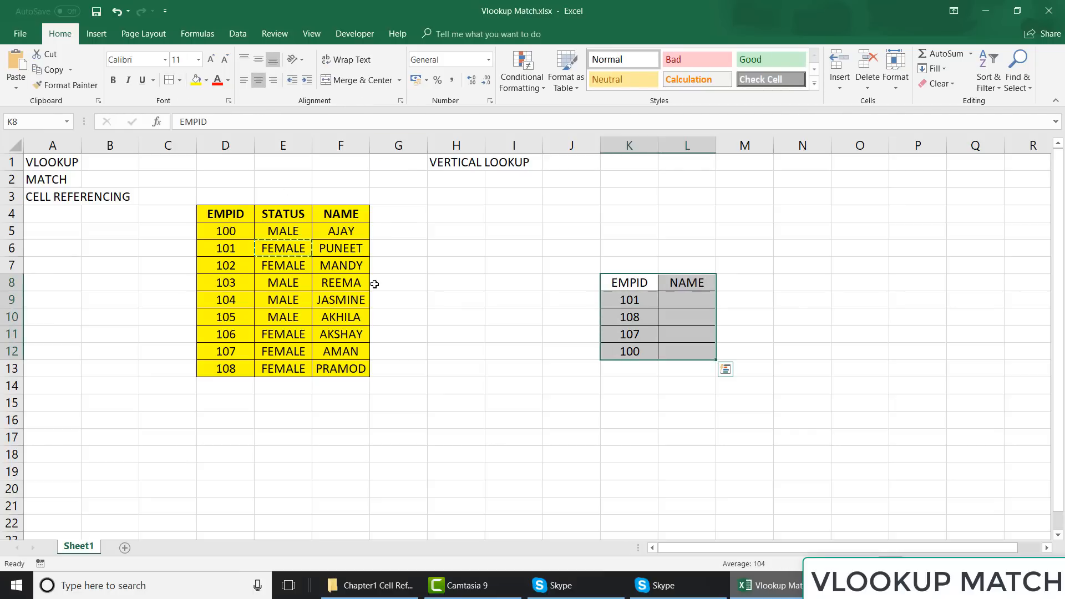
- Make the EMPID and NAME headers in K8:L8 of the lookup table bold
left_click(646, 294)
key("Up")
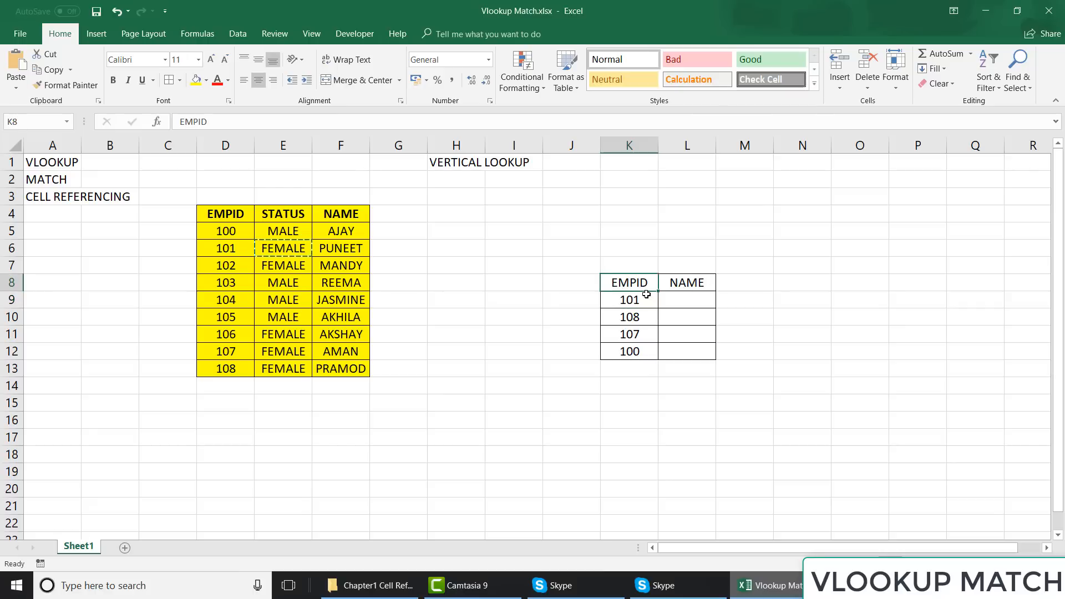
key("shift+Right")
key("ctrl+b")
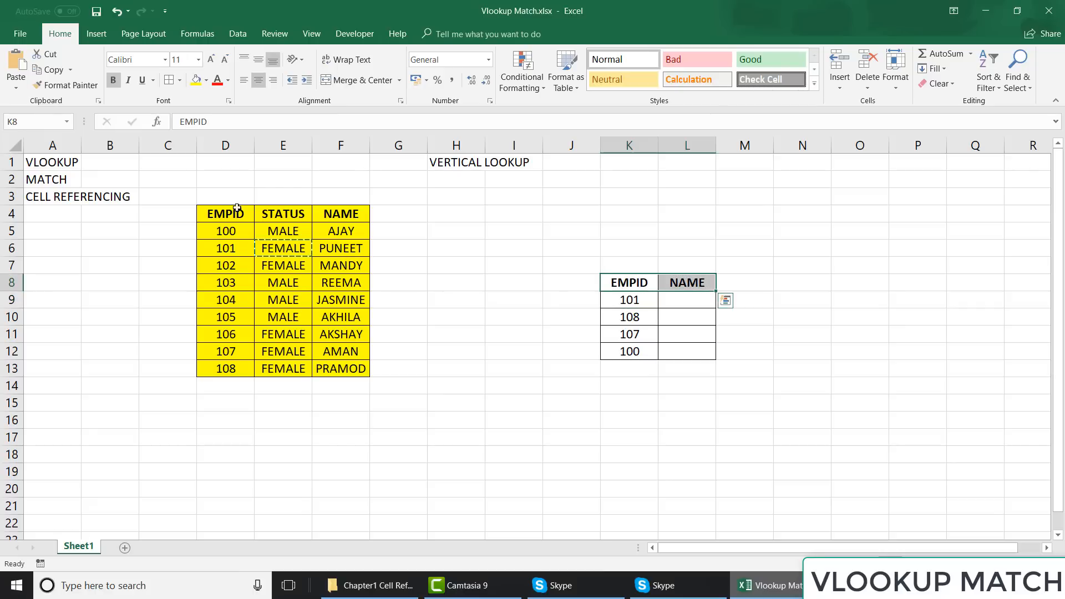
left_click(213, 208)
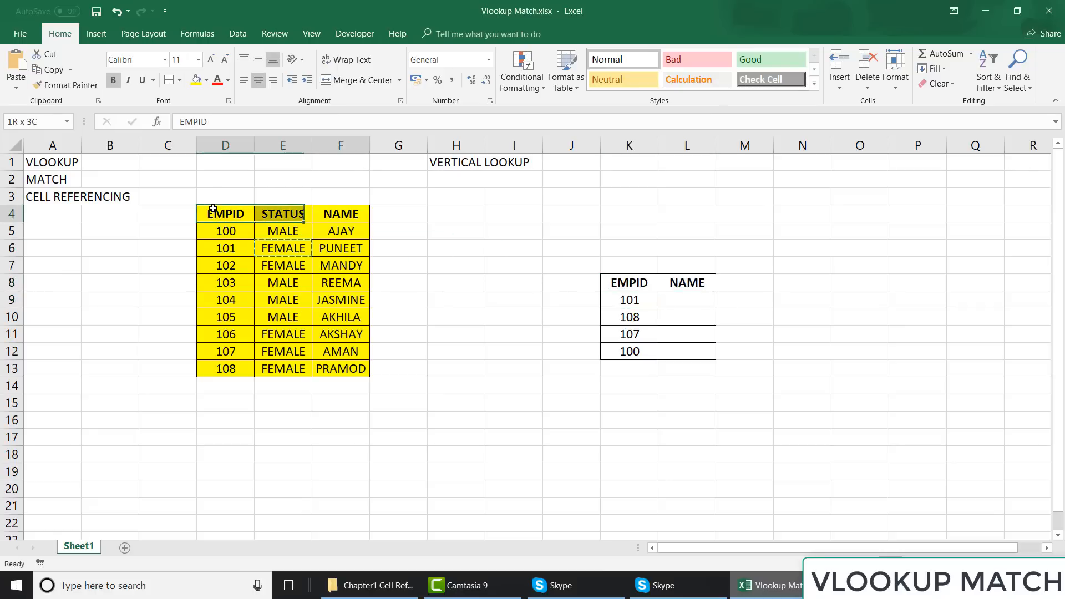
key("ctrl+a")
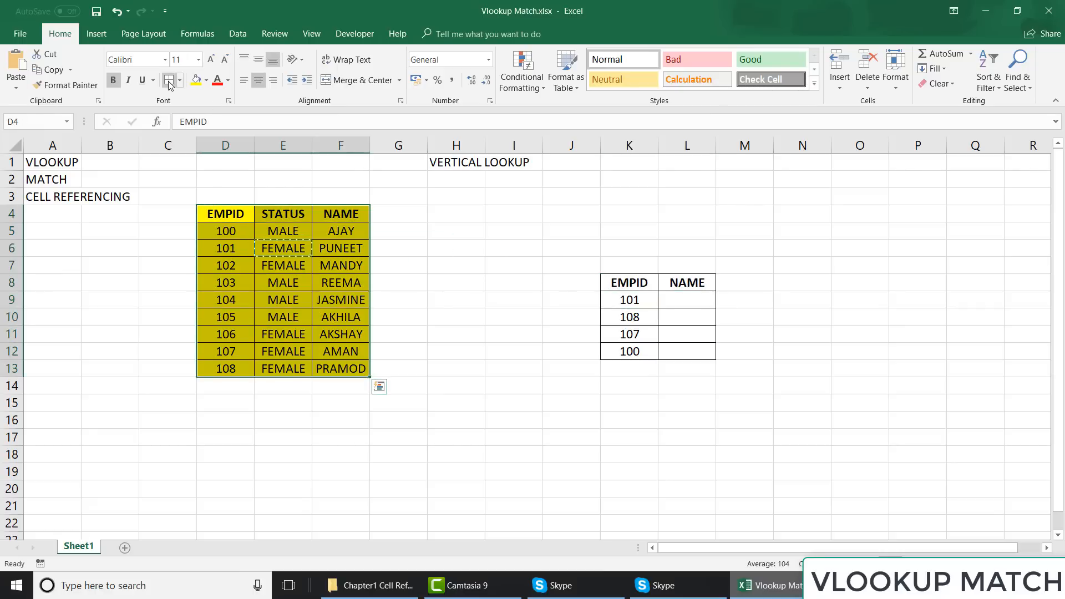
left_click(222, 212)
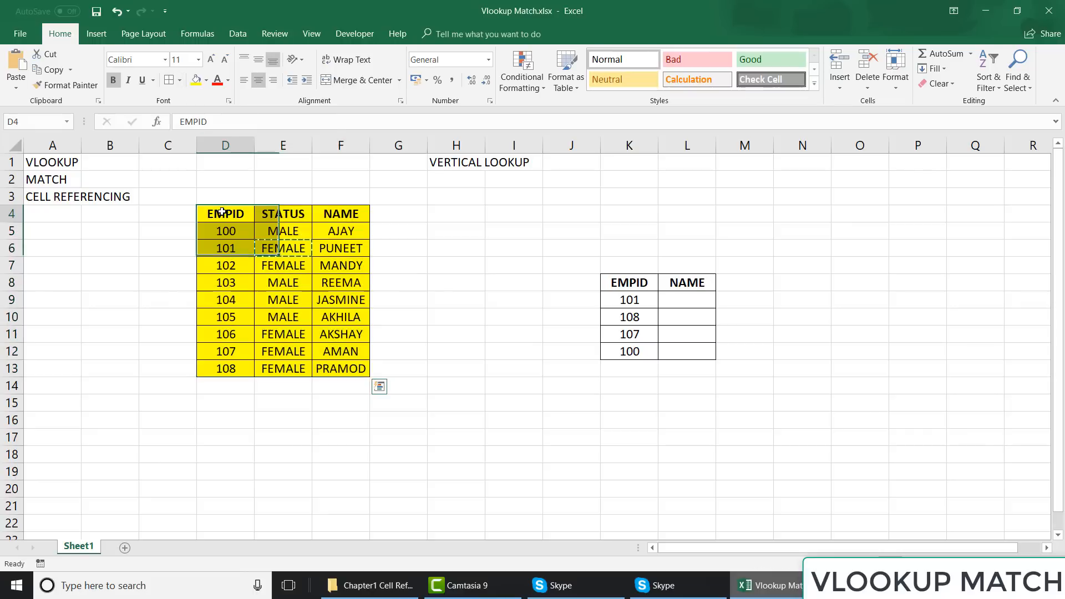
key("Escape")
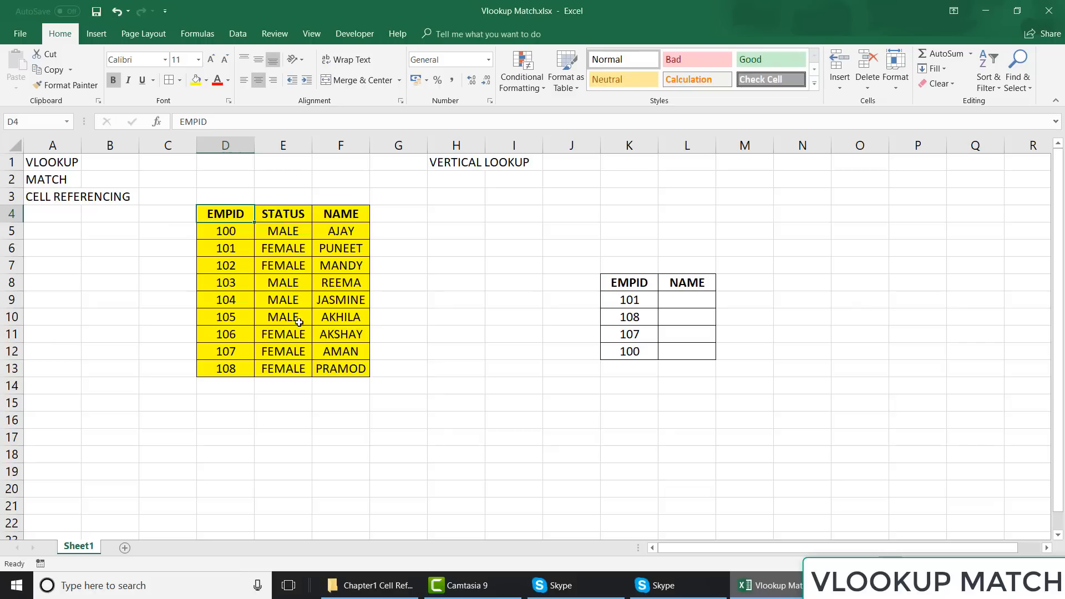
left_click(342, 371, "shift")
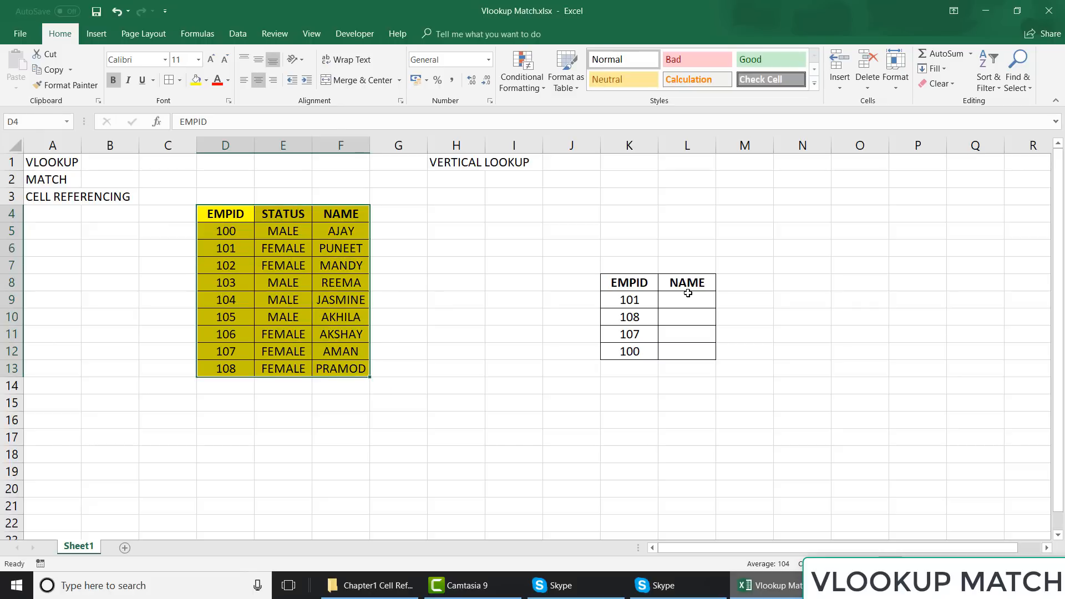
left_click(229, 211)
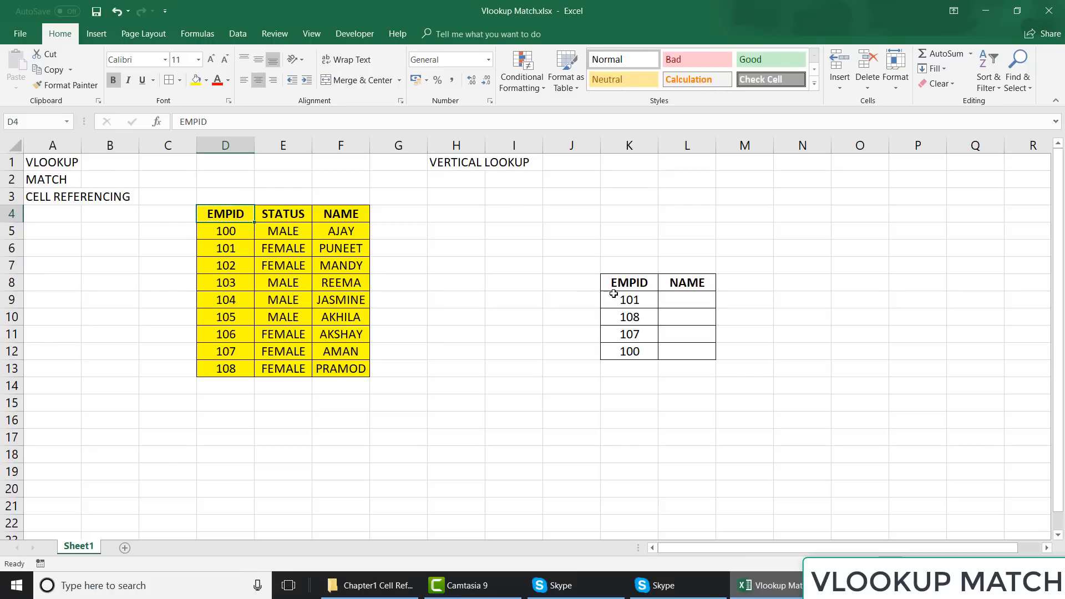
- Widen columns L and K of the lookup table, making the NAME column about twice as wide
left_click(707, 296)
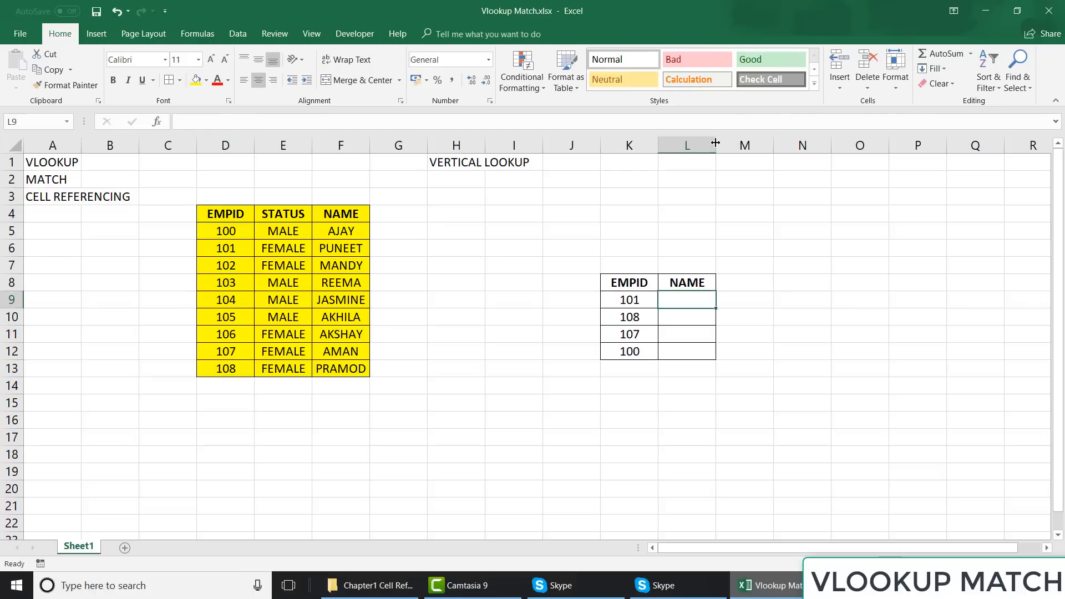
left_click_drag(715, 145, 773, 147)
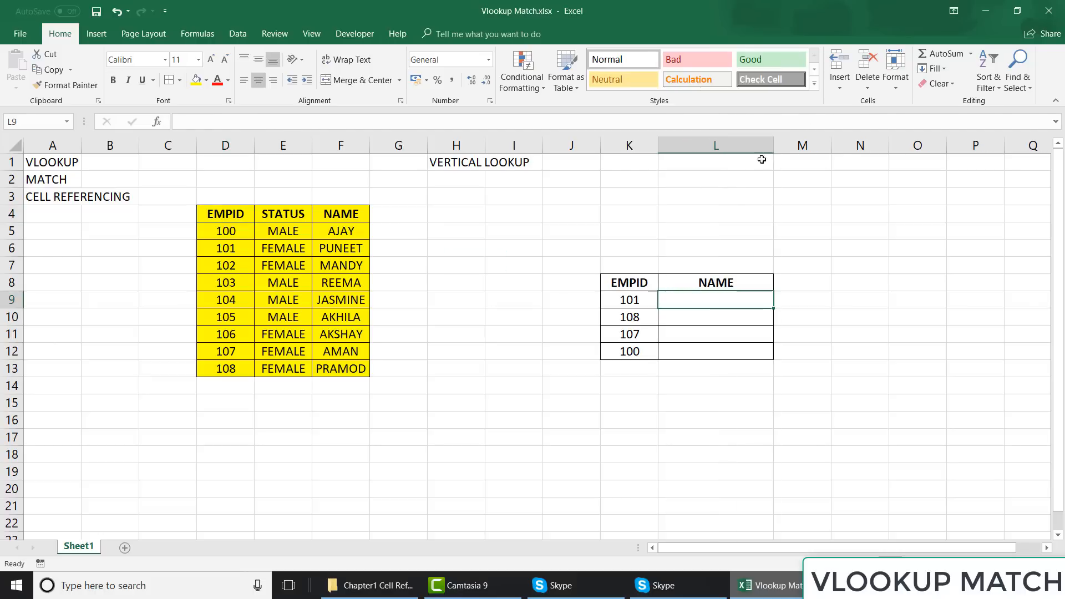
left_click_drag(655, 139, 693, 145)
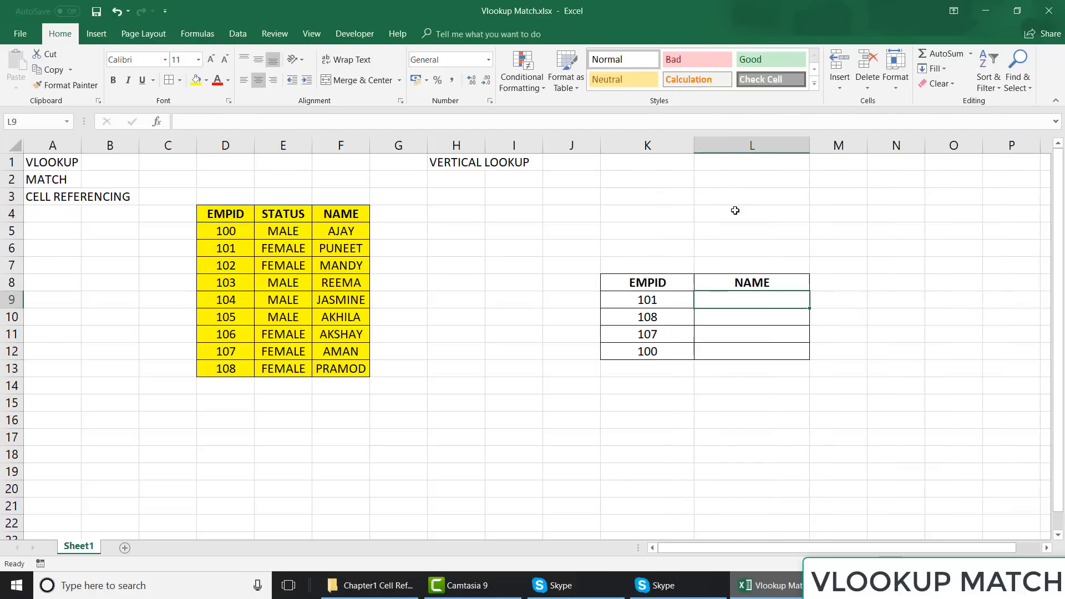
- Search the EMPID column D for the ID 101 from the lookup table's first row
left_click(654, 300)
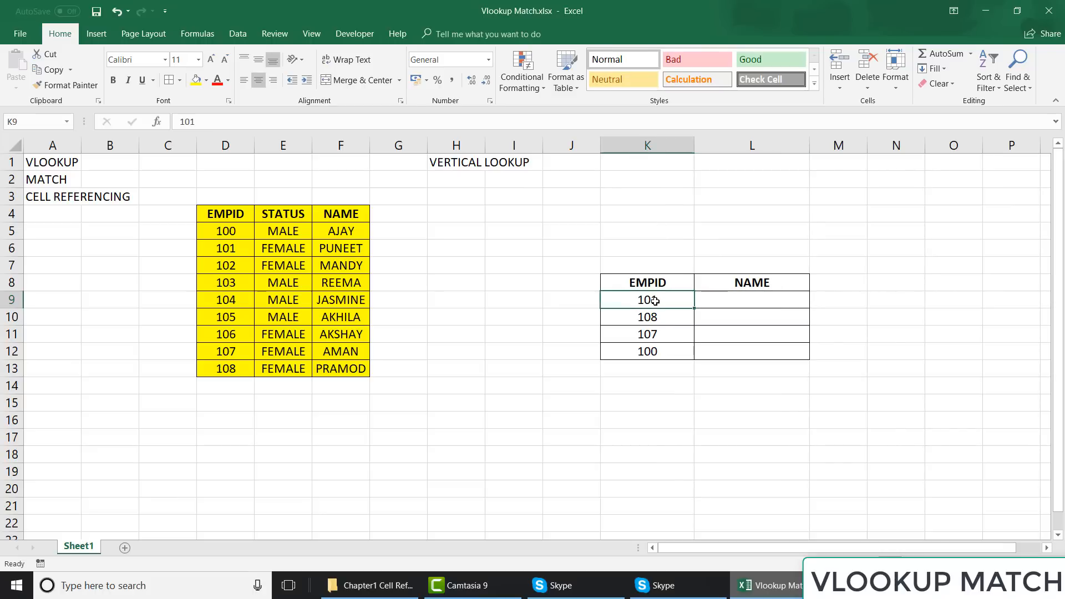
left_click(226, 145)
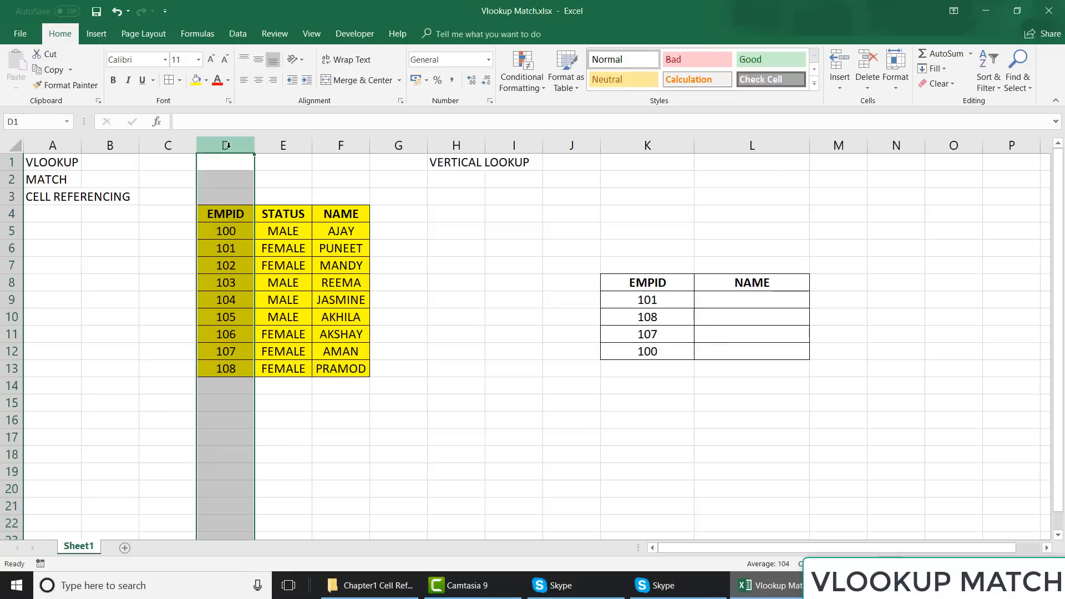
key("ctrl+f")
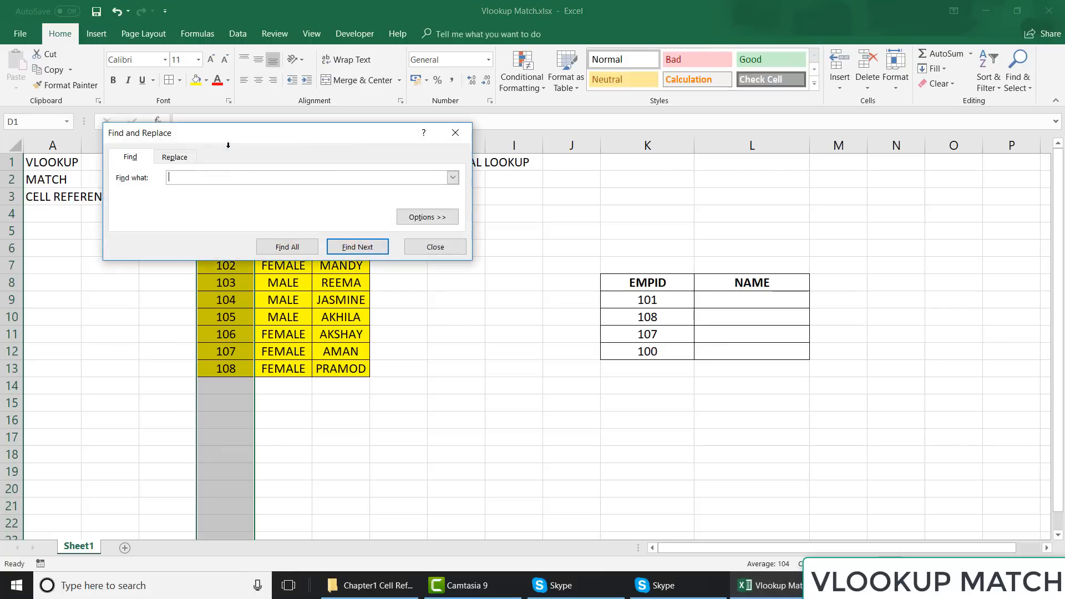
left_click_drag(241, 135, 450, 51)
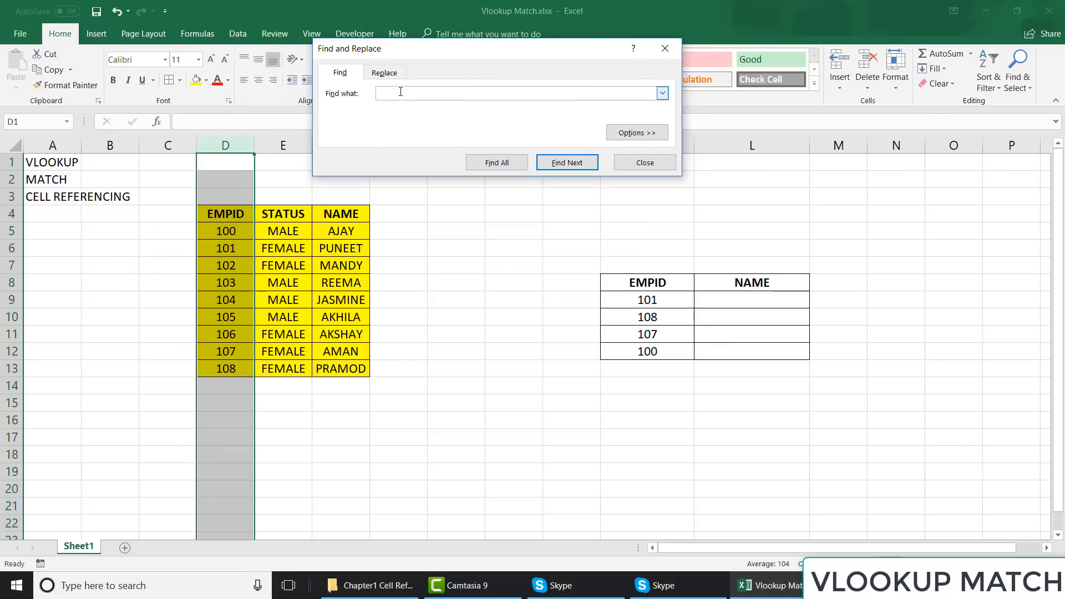
type("101")
left_click(572, 164)
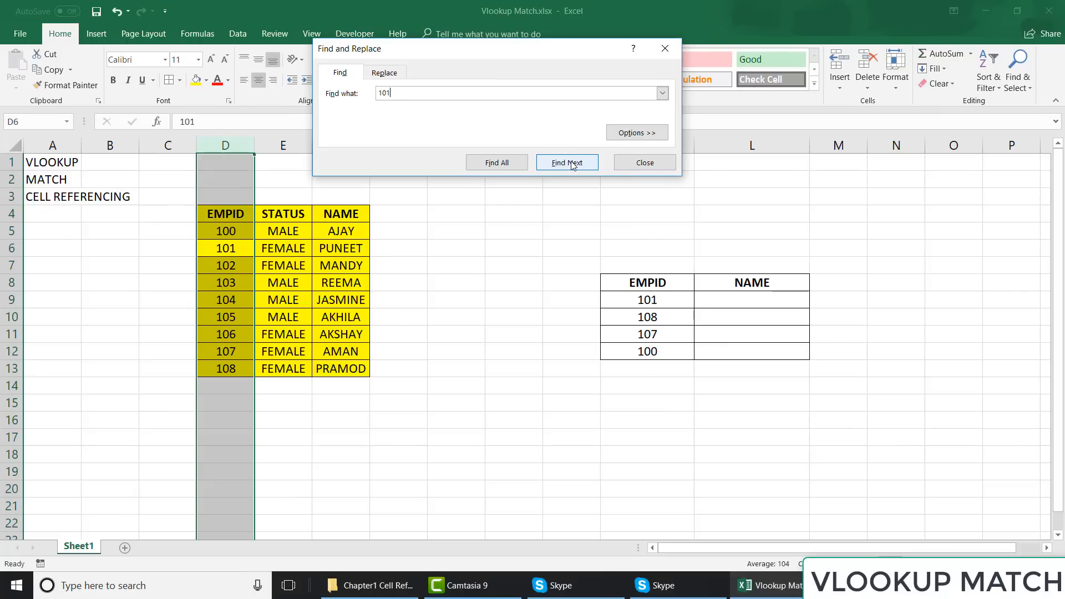
left_click(653, 168)
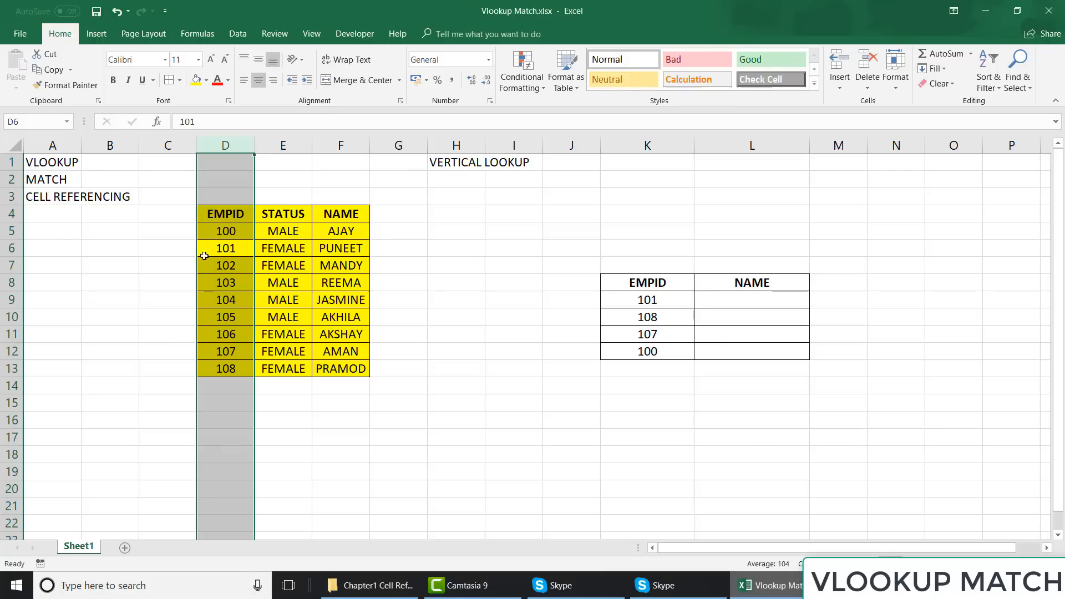
- Copy the name belonging to EMPID 101 from cell F6 into cell L9 of the lookup table
left_click(233, 249)
left_click(301, 245)
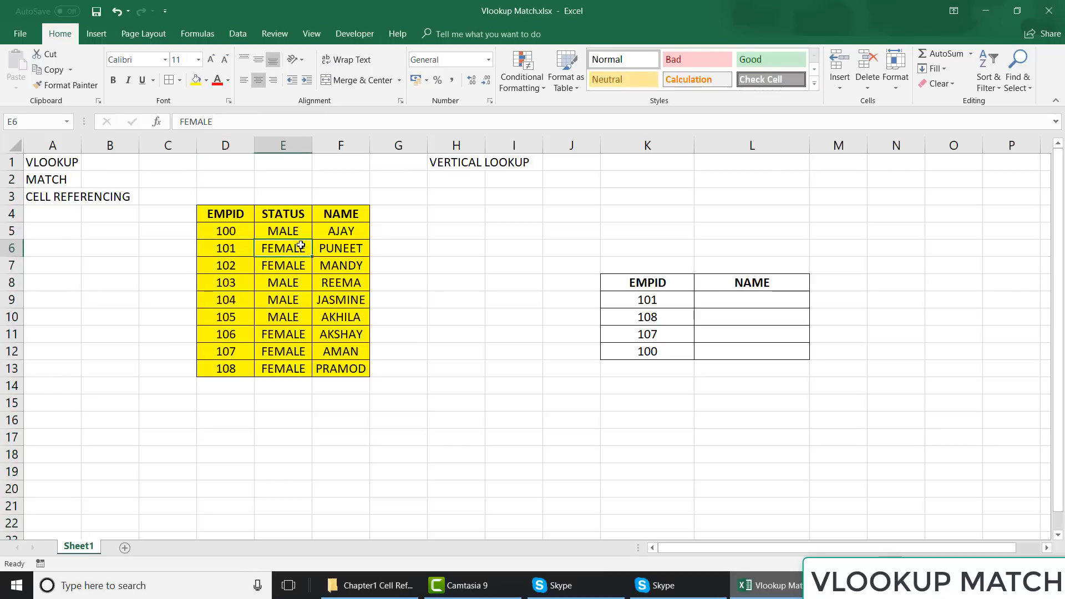
left_click(335, 248)
key("ctrl+c")
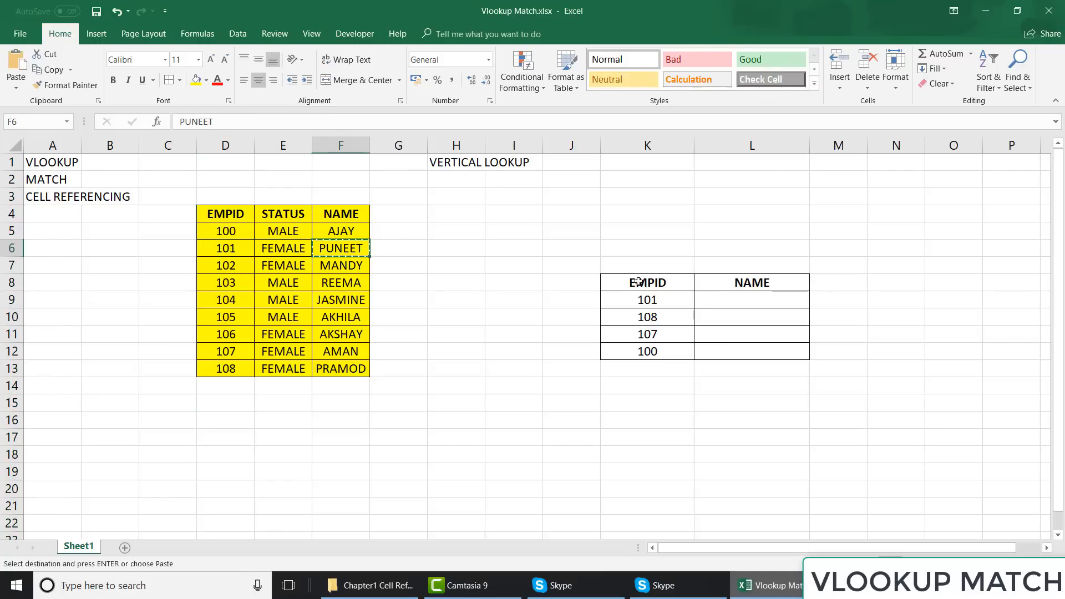
left_click(731, 300)
key("ctrl+v")
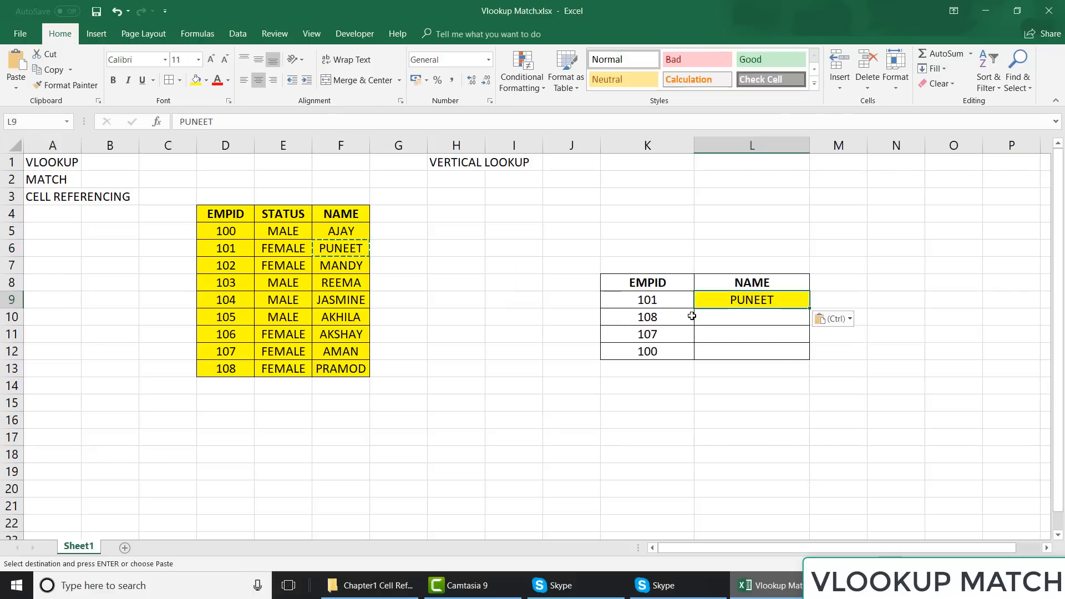
- Search the EMPID column D for the ID 108 from the lookup table's second row
left_click(638, 322)
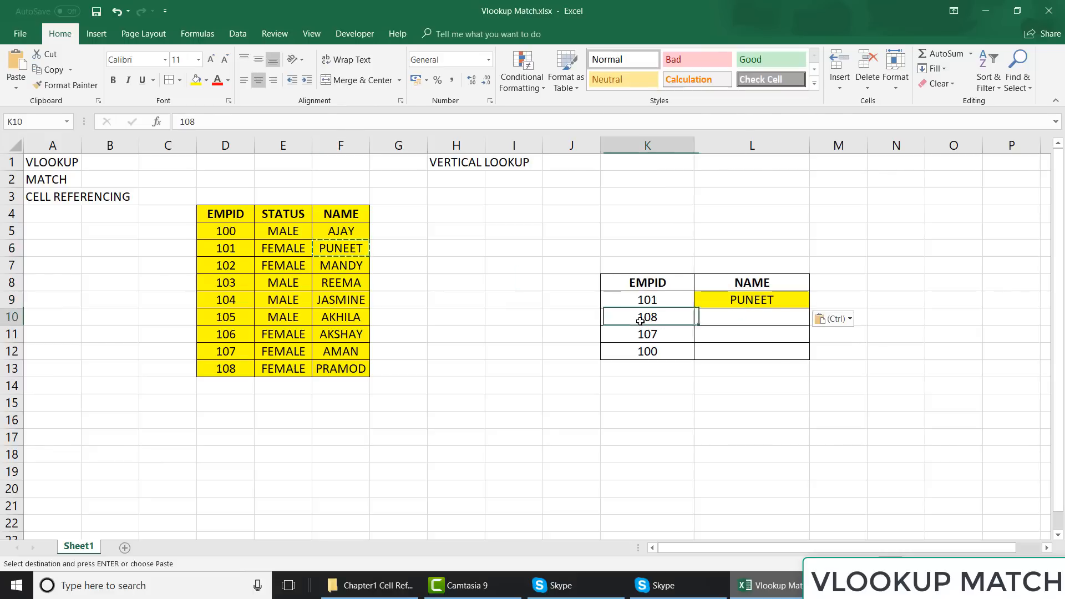
left_click(221, 144)
key("ctrl+f")
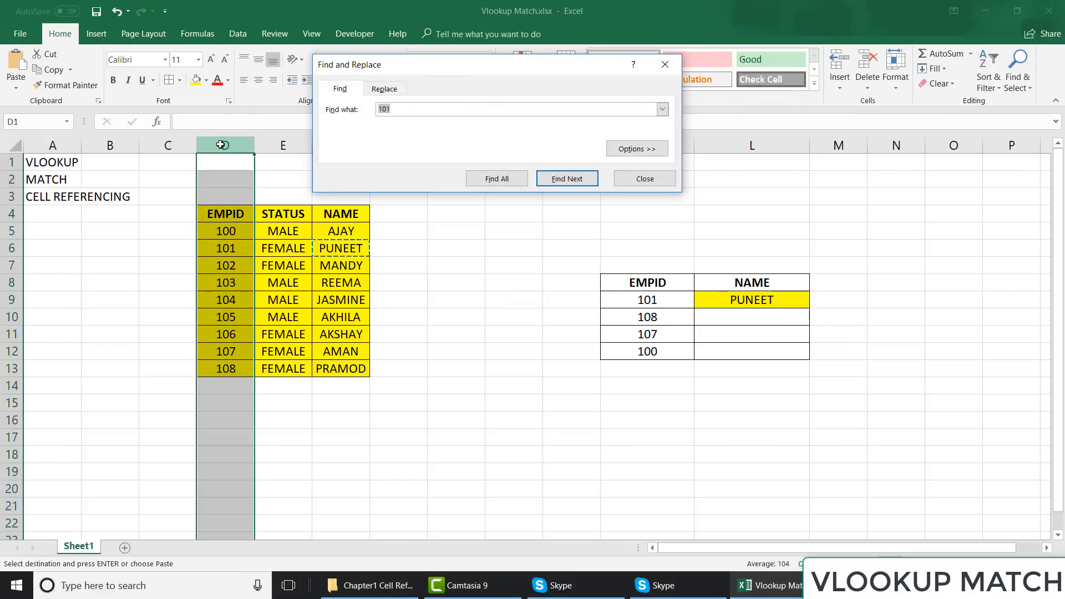
type("108")
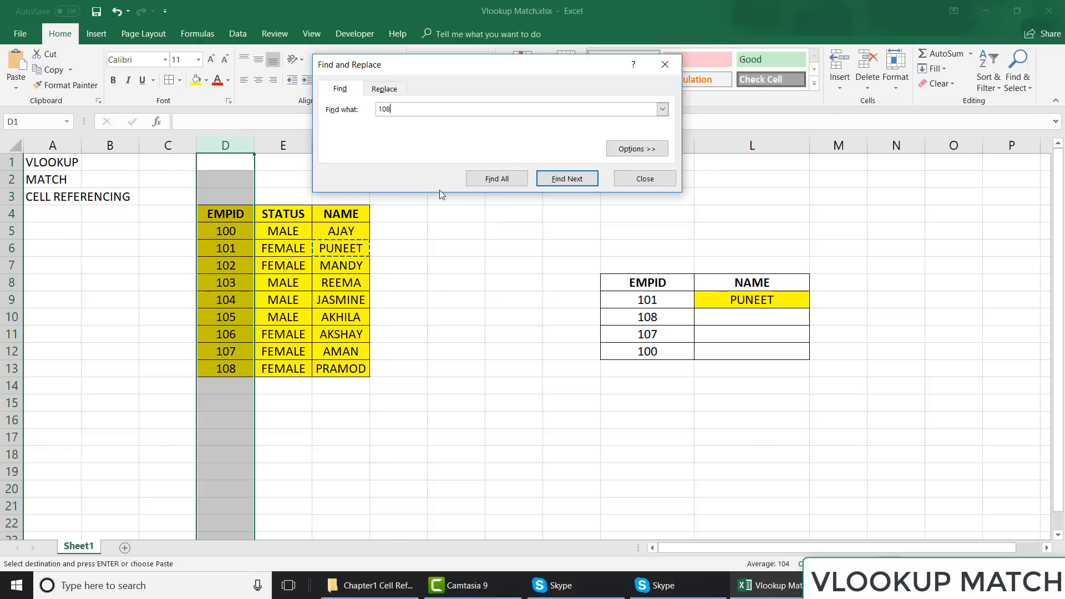
left_click(573, 183)
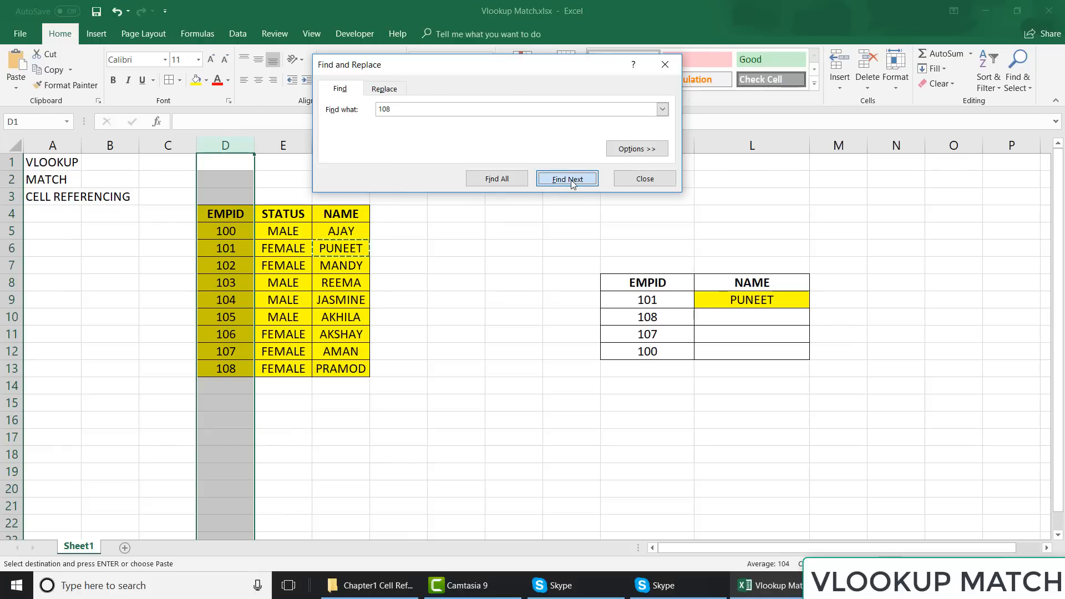
left_click(638, 180)
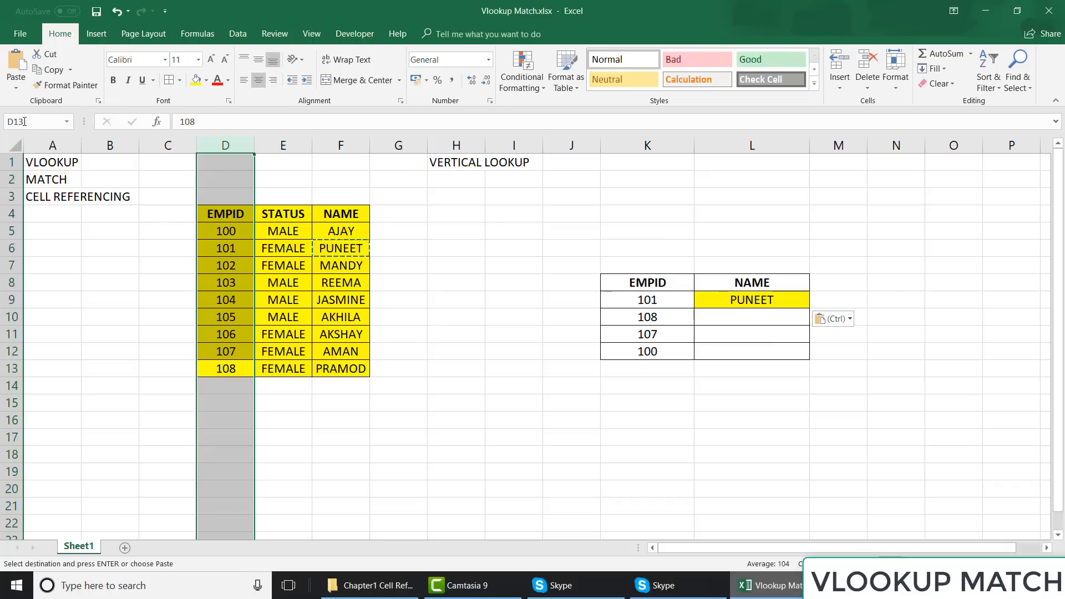
- Copy the name belonging to EMPID 108 from cell F13 into cell L10 of the lookup table
left_click(349, 370)
key("ctrl+c")
left_click(781, 319)
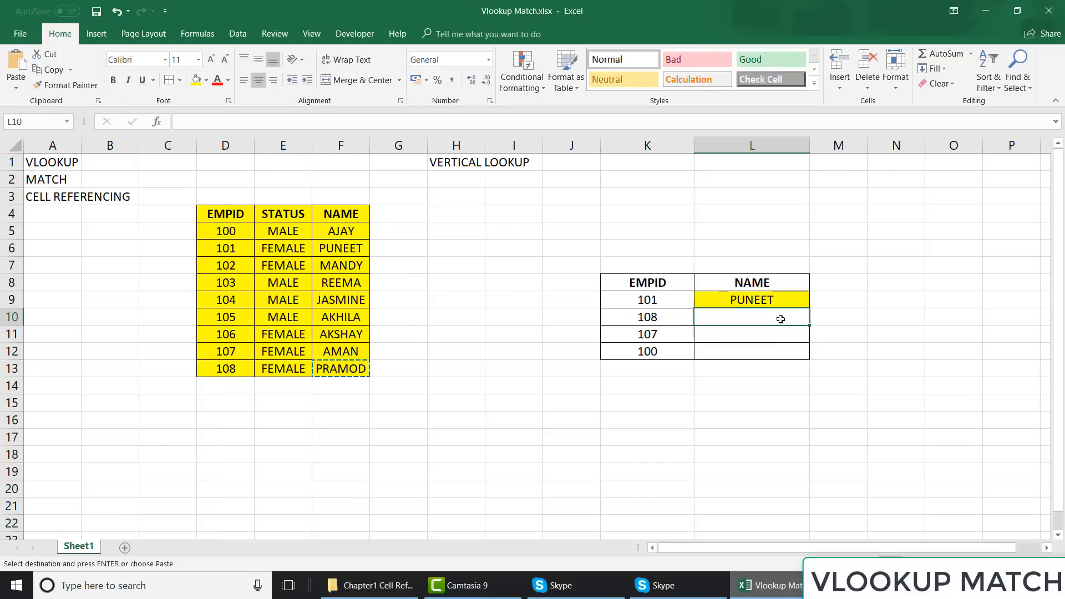
key("ctrl+v")
- Examine the EMPID entries in column D cell by cell, continuing far below the table and returning to the sheet's top
left_click(219, 230)
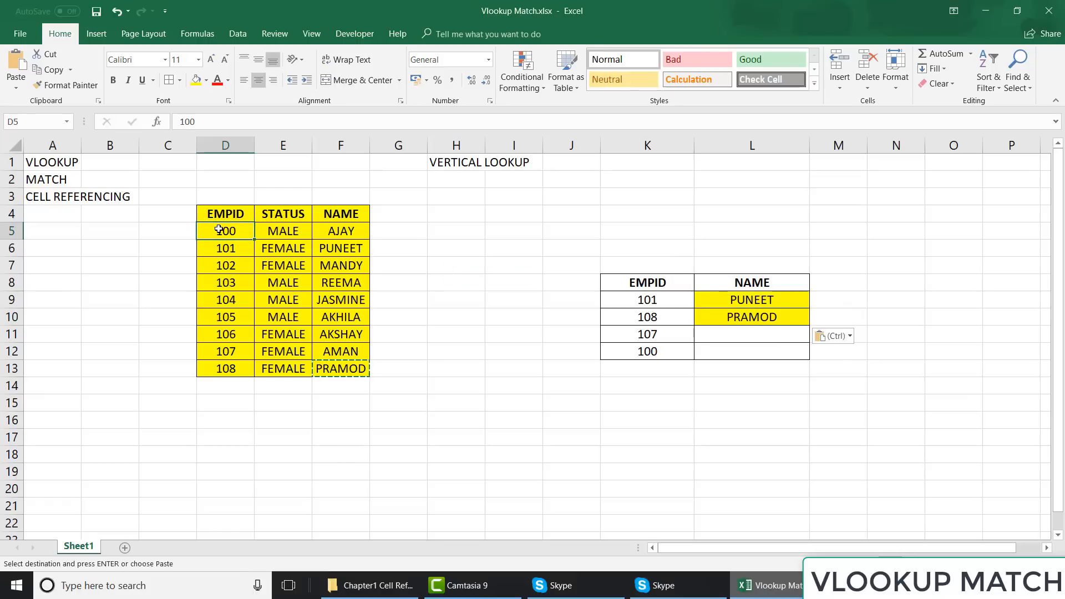
left_click(232, 363, "shift")
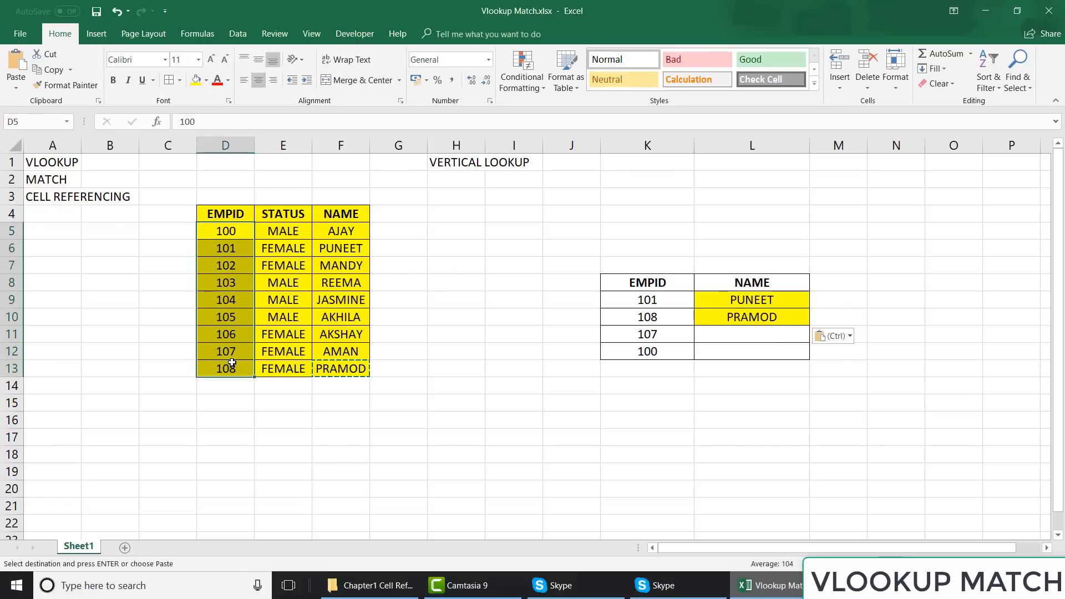
key("Down")
key("Down")
key("Down")
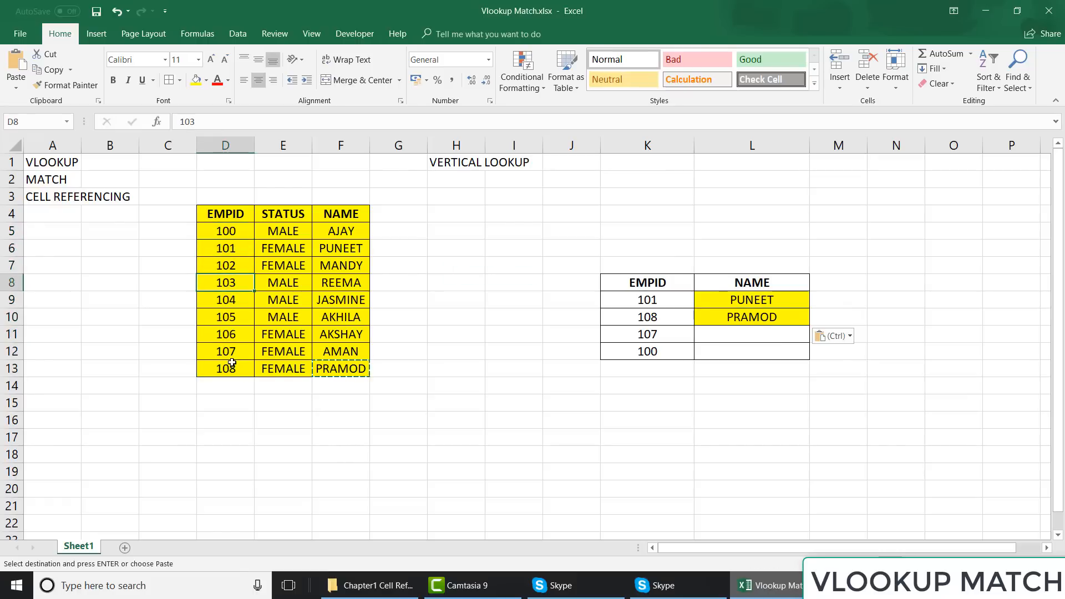
key("Up")
key("Up")
key("Up")
key("Up")
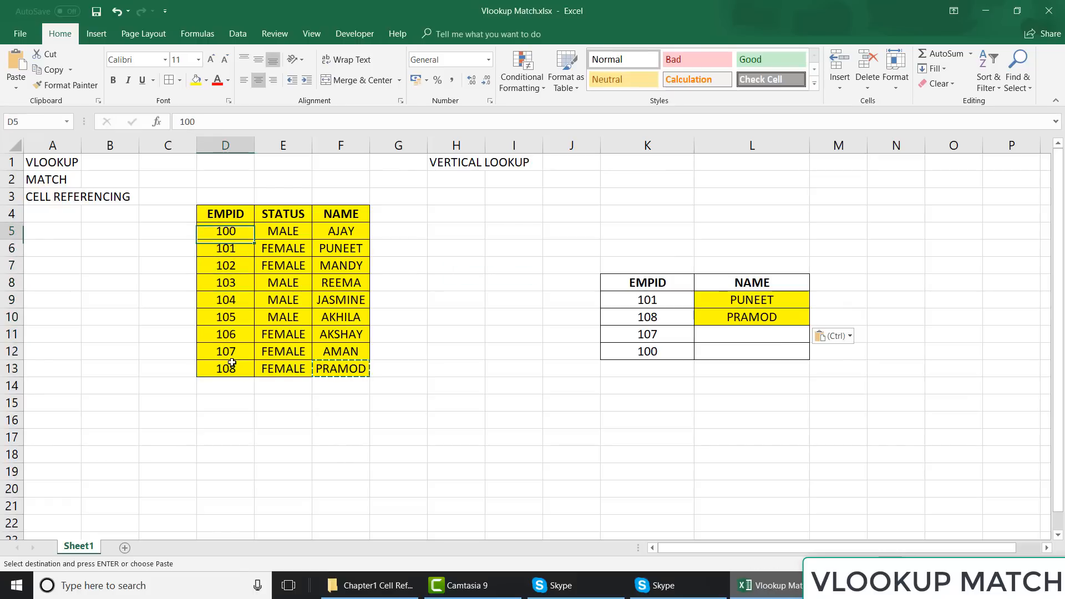
key("Down")
key("Down")
key("Down")
key("Down")
key("Down")
key("Down")
key("Down")
key("Down")
key("Down")
key("Down")
key("Down")
key("Down")
key("Down")
key("Down")
key("Down")
key("Down")
key("Down")
key("Down")
key("Down")
key("Down")
key("Down")
key("Down")
key("Down")
key("Down")
key("Down")
key("Down")
key("Down")
key("Down")
key("Down")
key("Down")
key("Down")
key("Down")
key("Down")
key("Down")
key("Down")
key("Down")
key("Down")
key("Down")
key("Down")
key("Down")
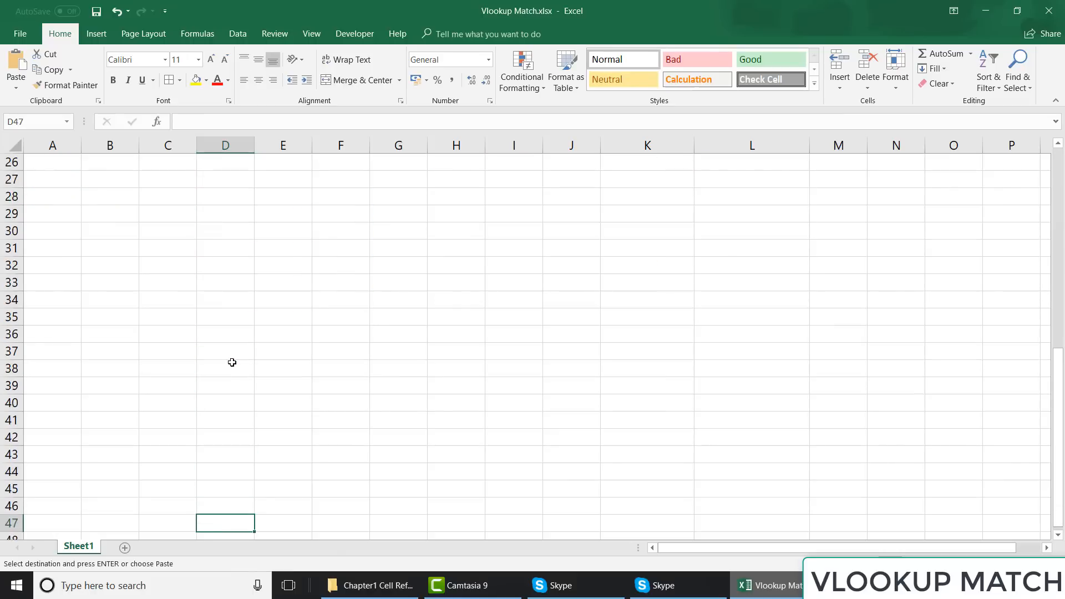
key("ctrl+Up")
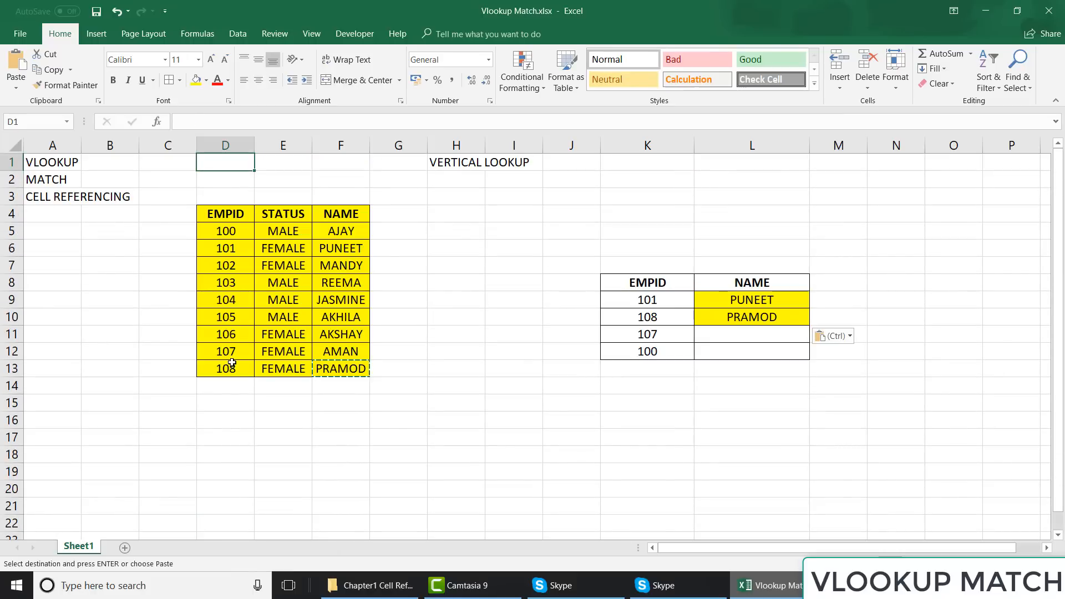
- Enter the note "CTRL+F- FIND" in cell E1 above the employee table
left_click(47, 252)
double_click(311, 161)
type("CTRL+F")
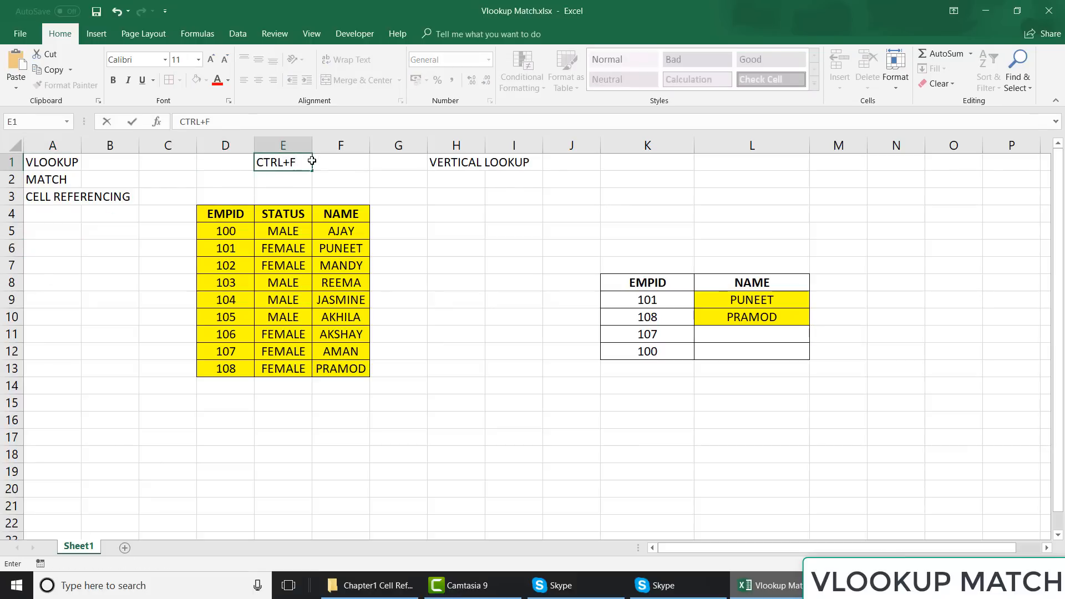
type("- FIND")
key("Return")
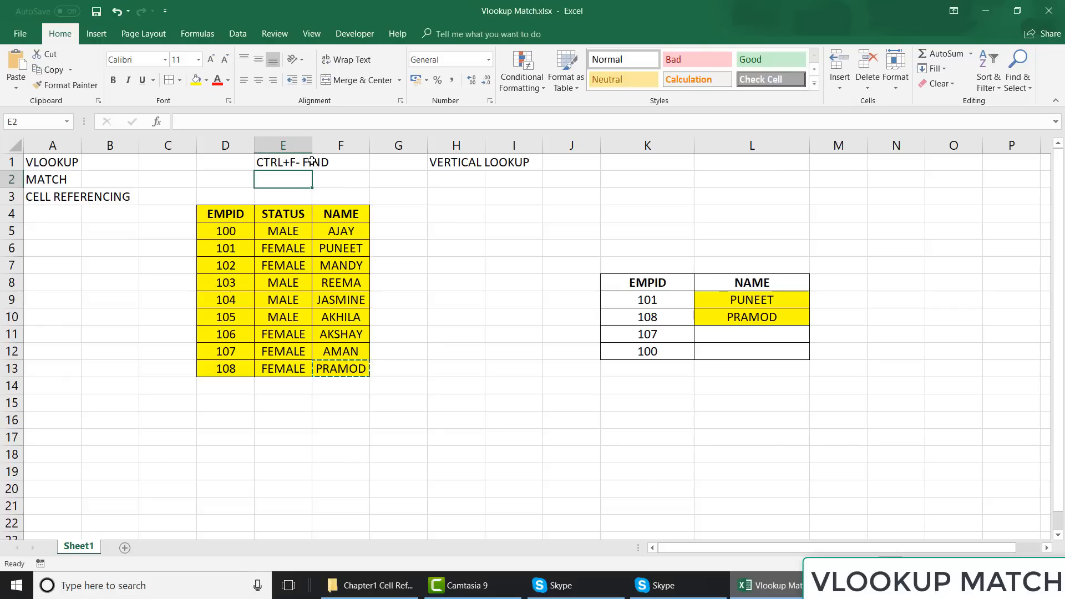
- Capture a screen image showing the Find command with its shortcut hint, and close the Find and Replace dialog without searching
left_click(243, 210)
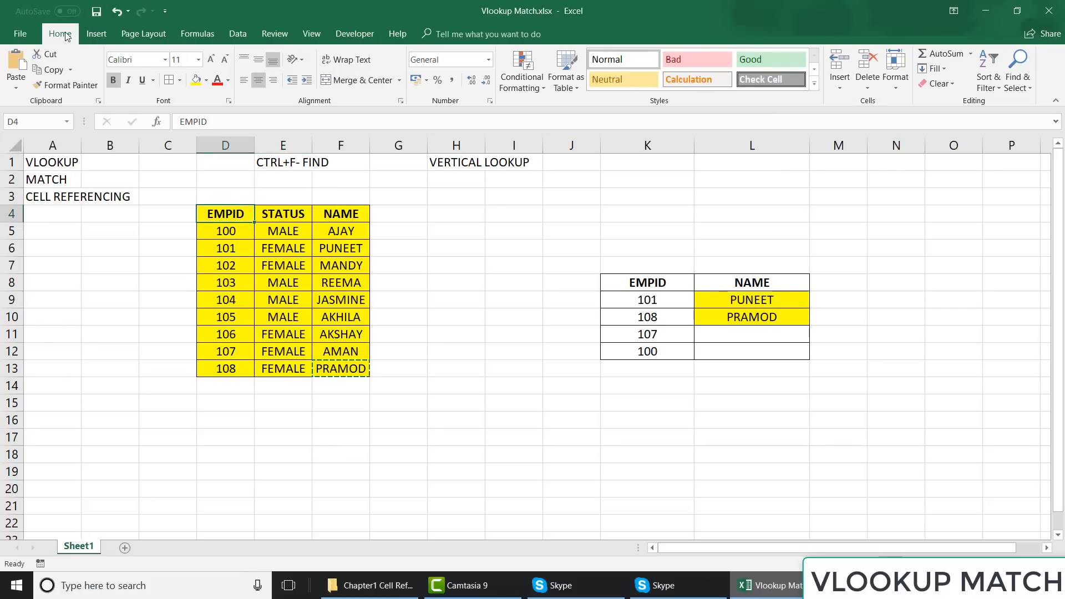
left_click(1029, 89)
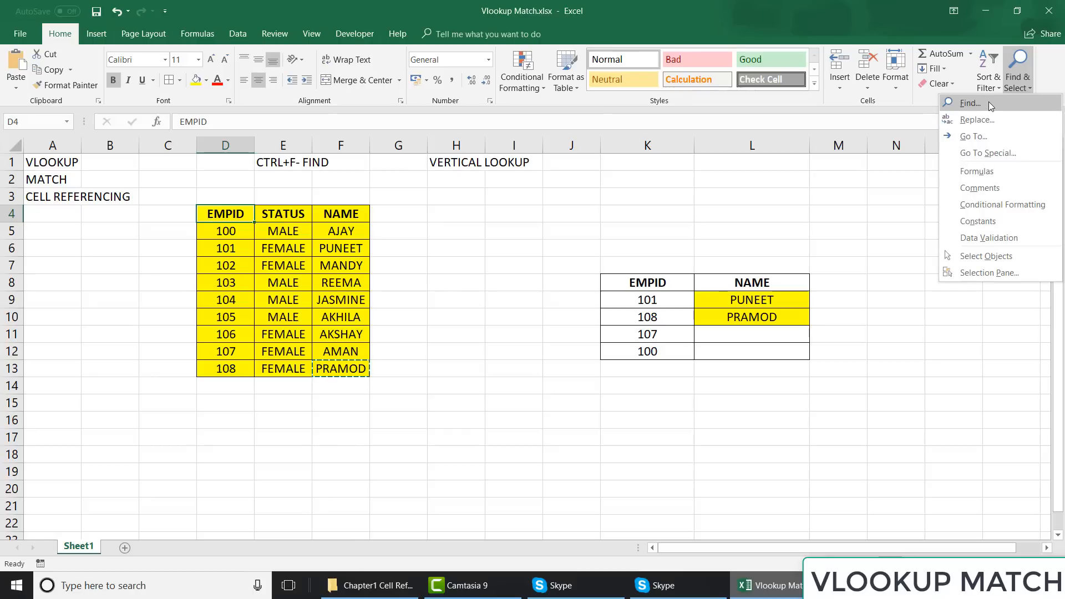
left_click(991, 106)
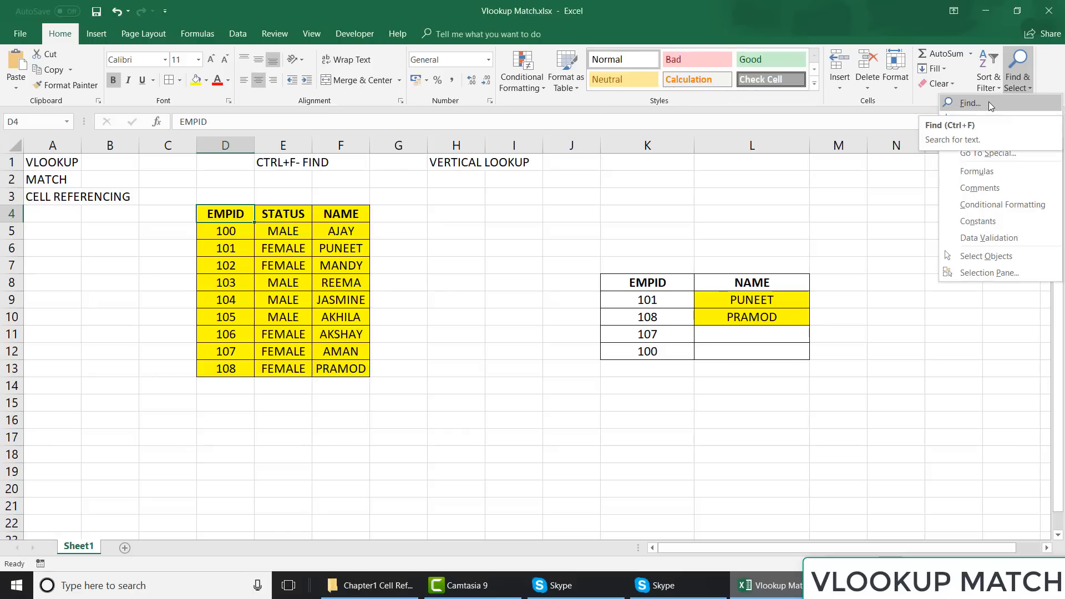
left_click(660, 199)
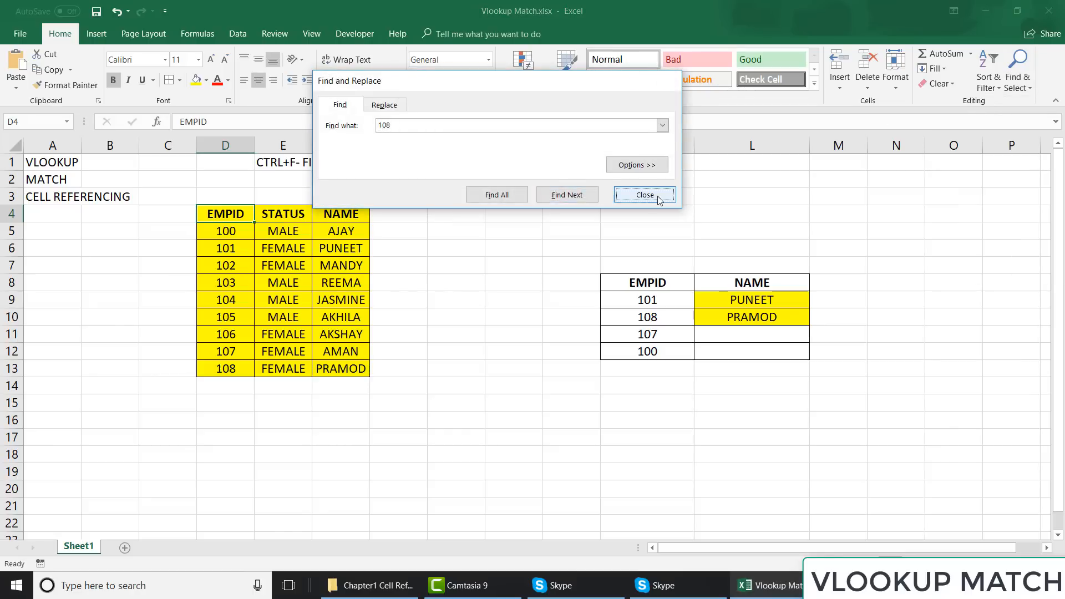
- Add a new worksheet and paste the captured screen image, shrinking and moving it to fit the visible sheet area
left_click(124, 548)
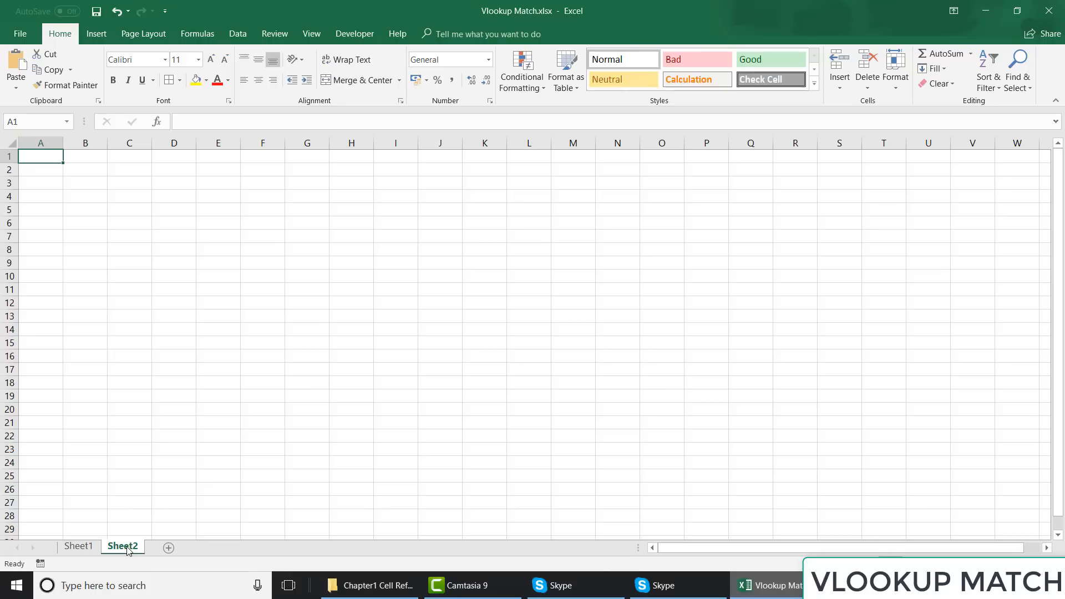
key("ctrl+v")
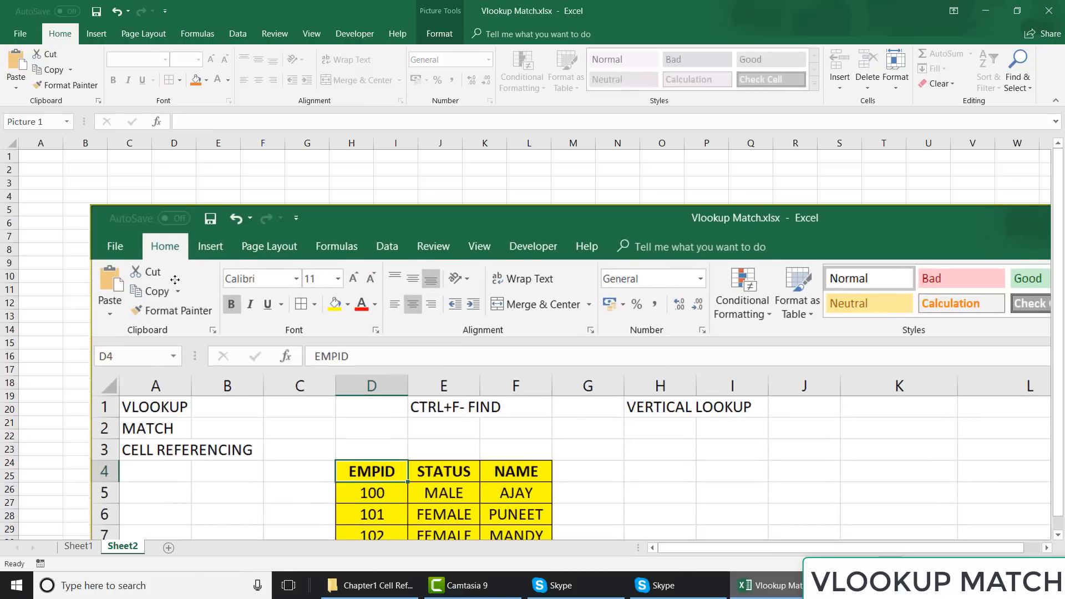
left_click_drag(91, 207, 53, 183)
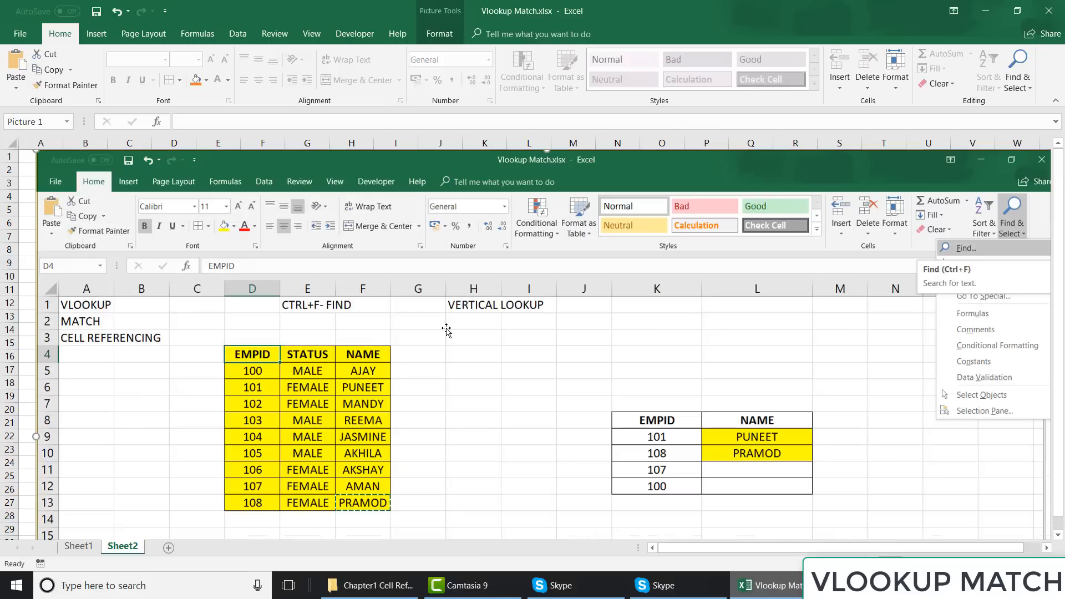
left_click_drag(501, 344, 468, 311)
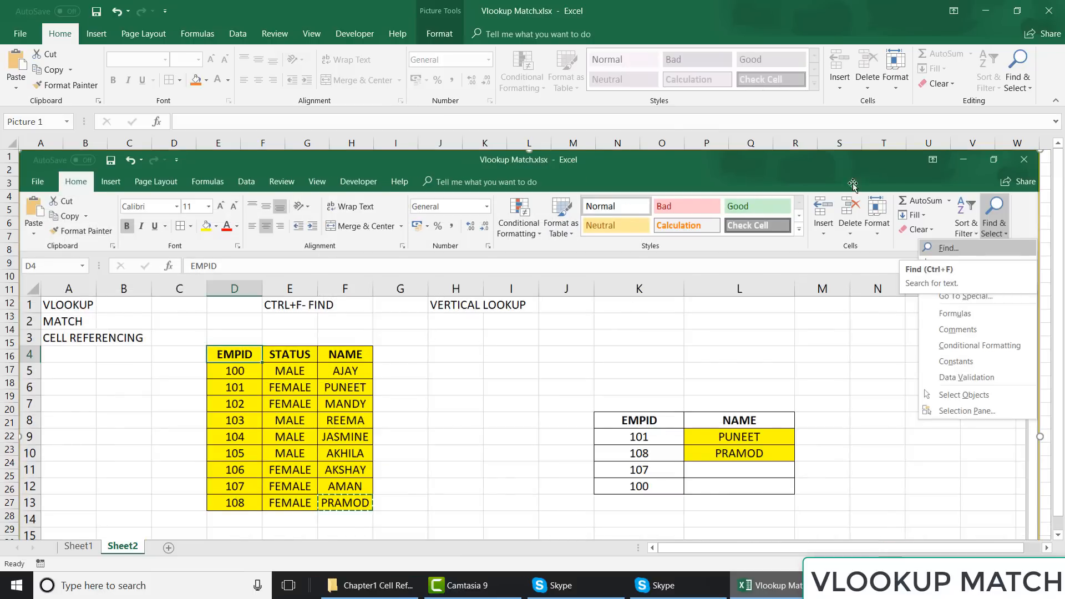
- Rename the new worksheet holding the screen image as FIND OPTION
double_click(123, 547)
type("FIND OPTI")
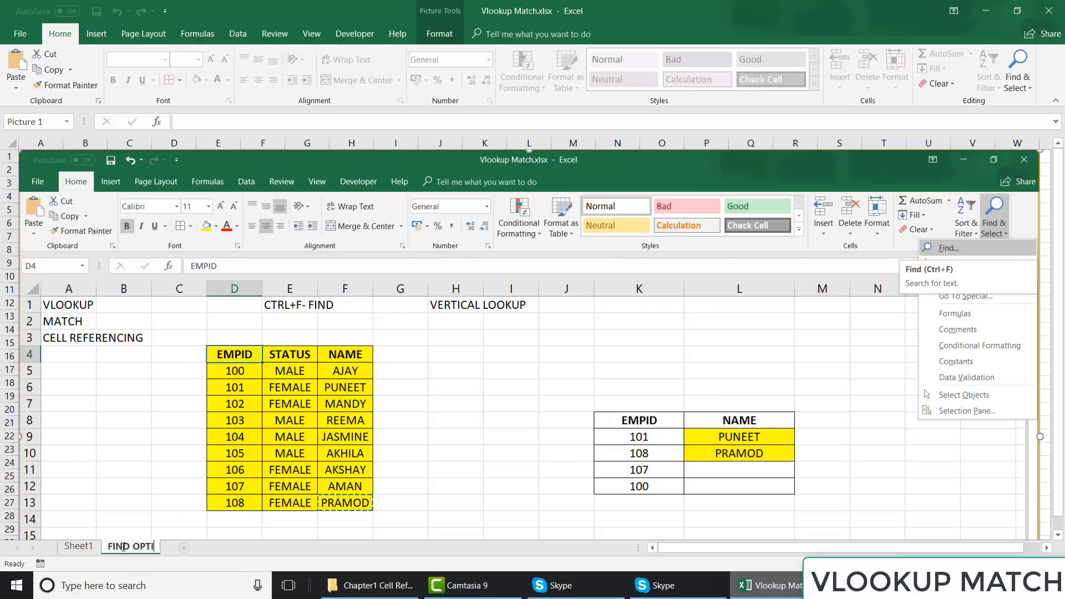
type("ON")
- Return to Sheet1 and clear the manually copied names from cells L9 and L10
left_click(84, 547)
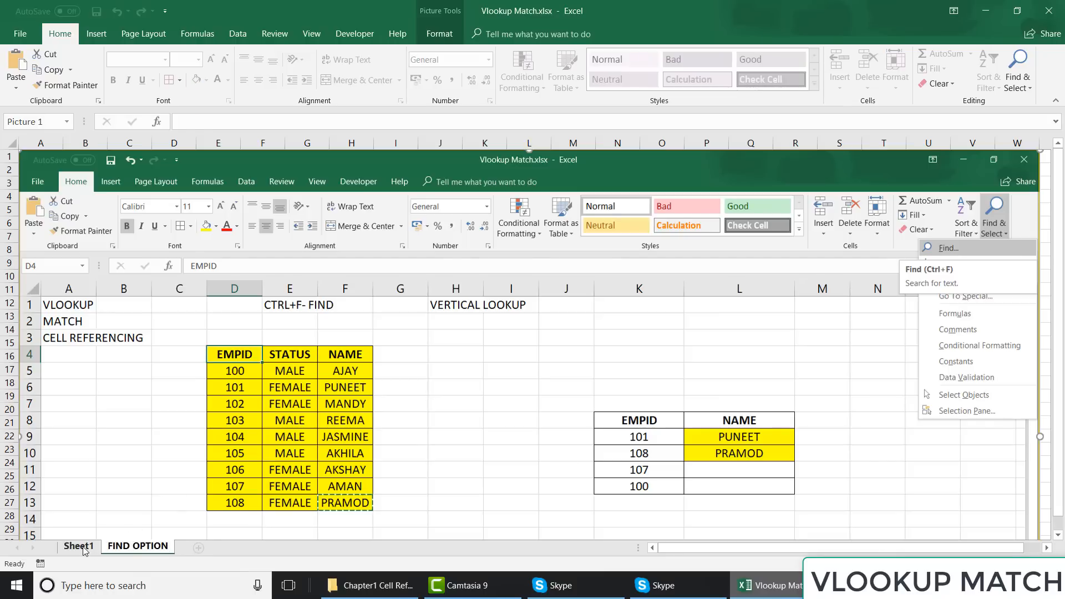
left_click(759, 315)
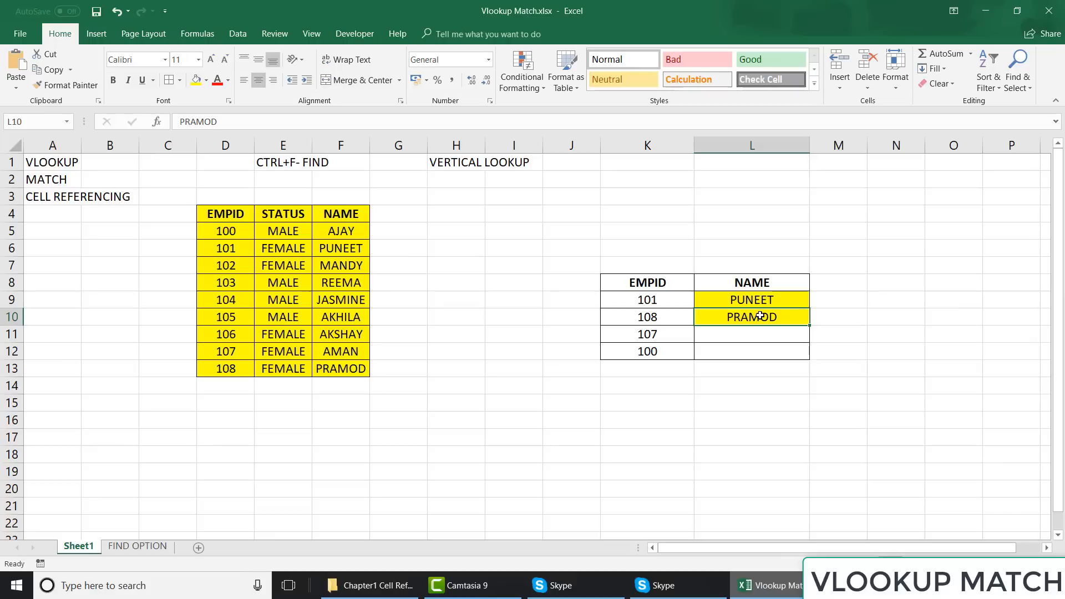
left_click_drag(760, 299, 759, 315)
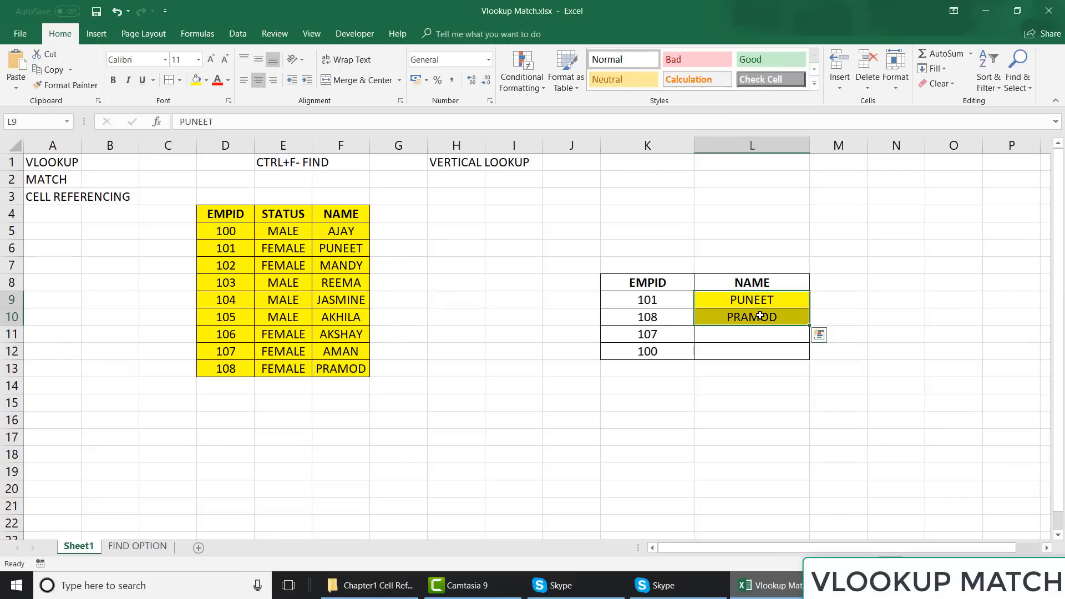
key("Delete")
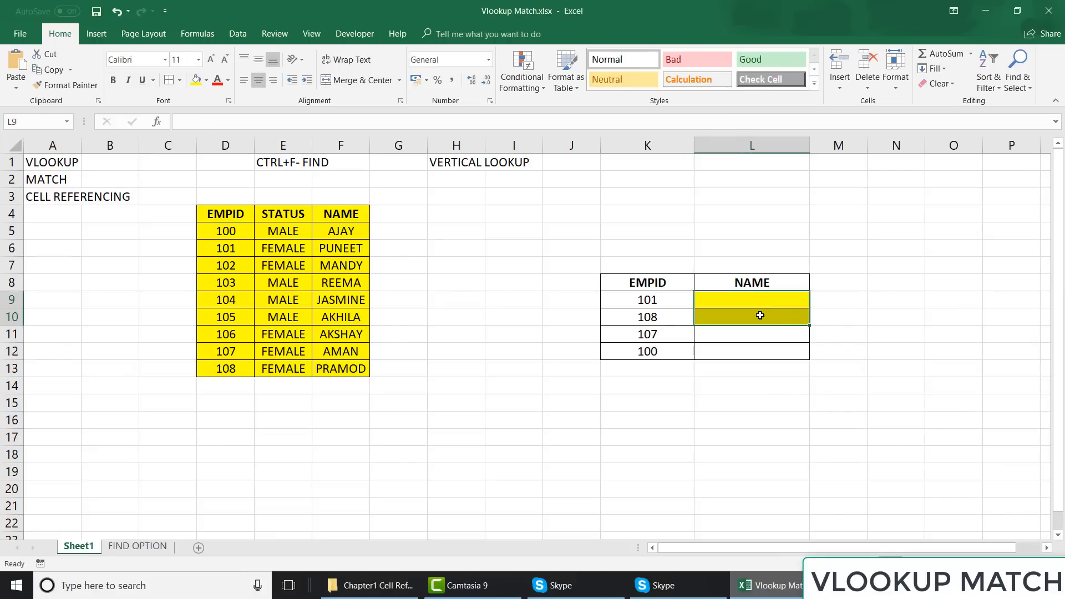
- Review the EMPIDs in K9:K12 and the NAME cells L9:L12 beside them
key("Left")
key("shift+Down")
key("shift+Down")
key("shift+Down")
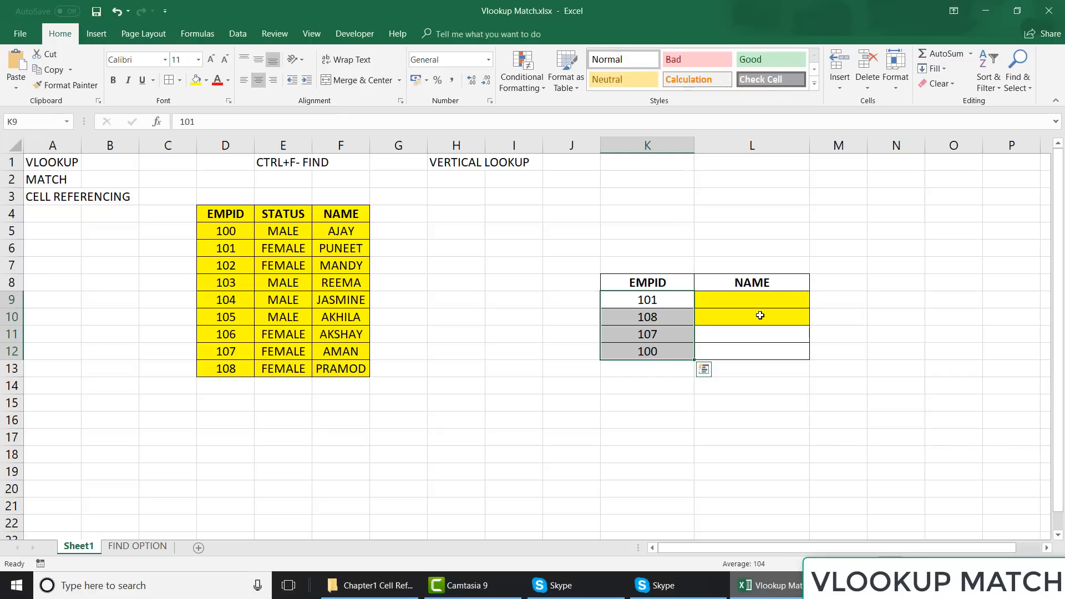
key("Right")
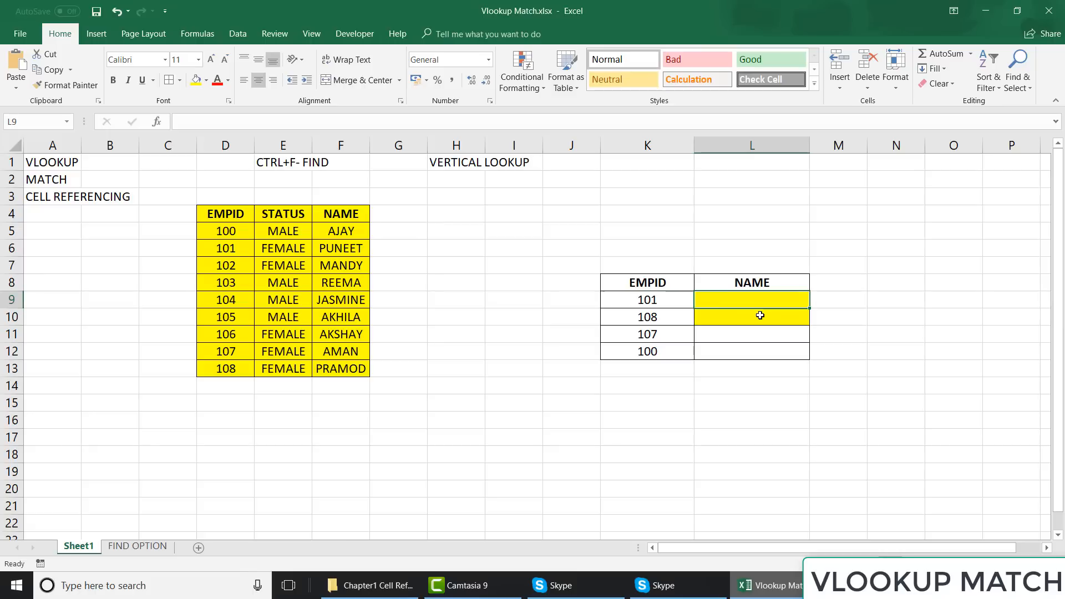
key("shift+Down")
key("shift+Down")
key("shift+Down")
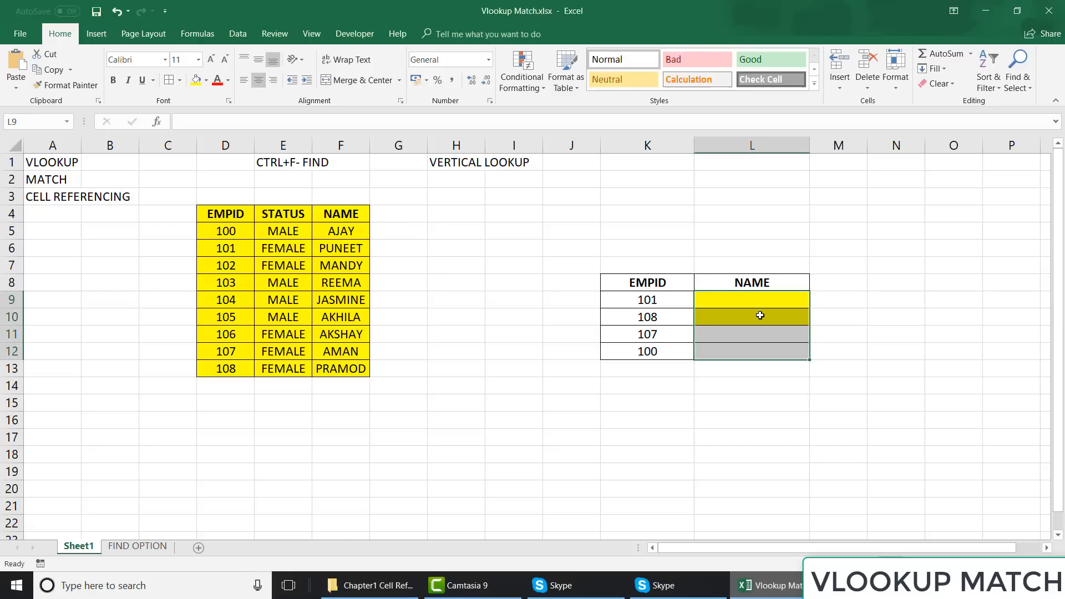
key("shift+Up")
key("shift+Up")
key("shift+Up")
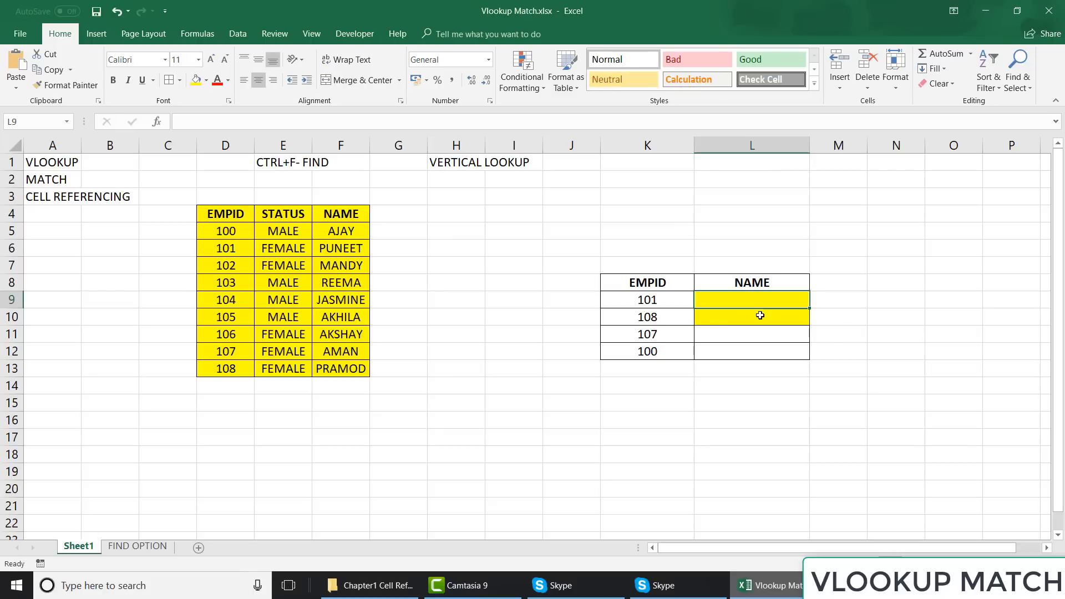
- Begin a VLOOKUP formula in cell L9, up to its opening parenthesis
type("=")
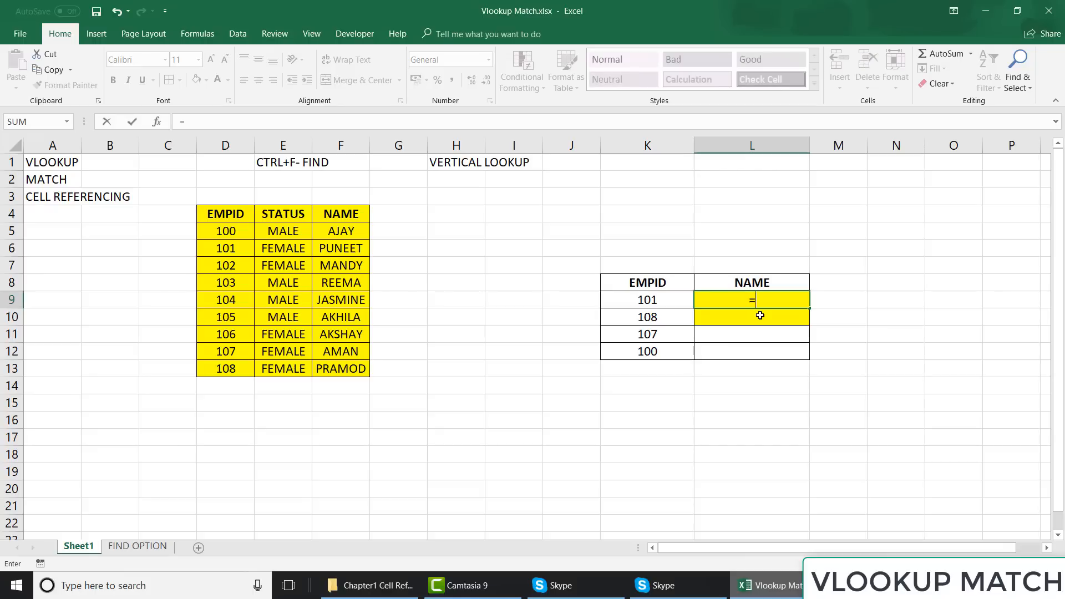
type("VLOOKUP")
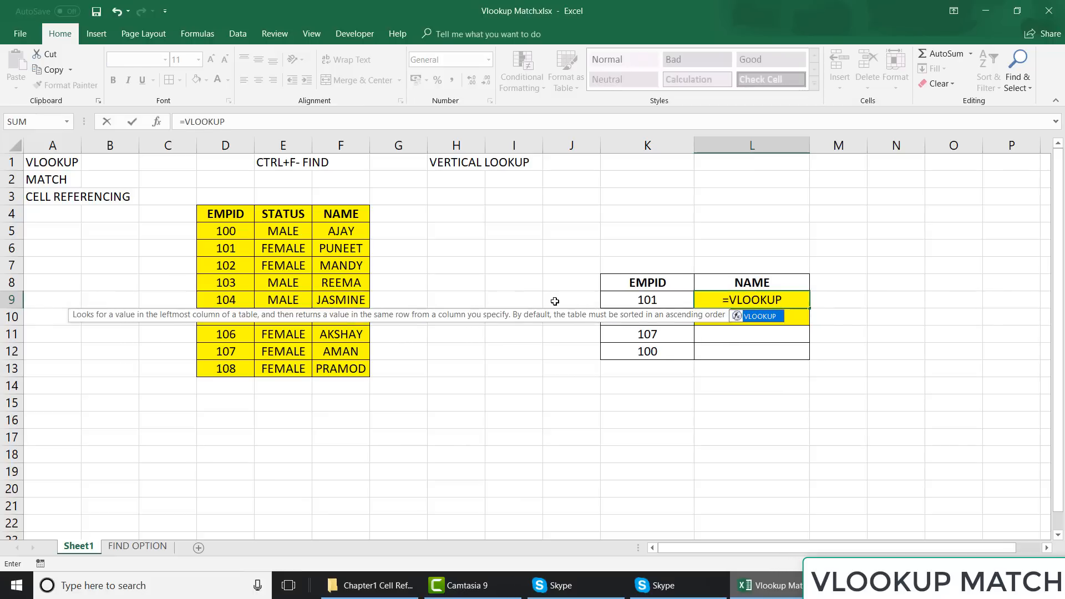
left_click(249, 126)
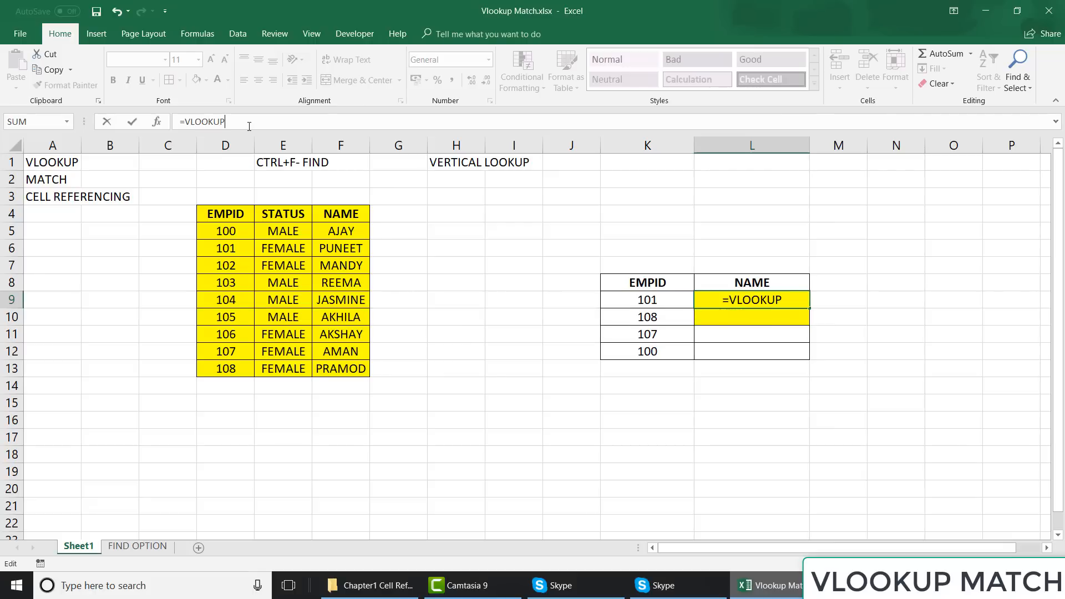
type("(")
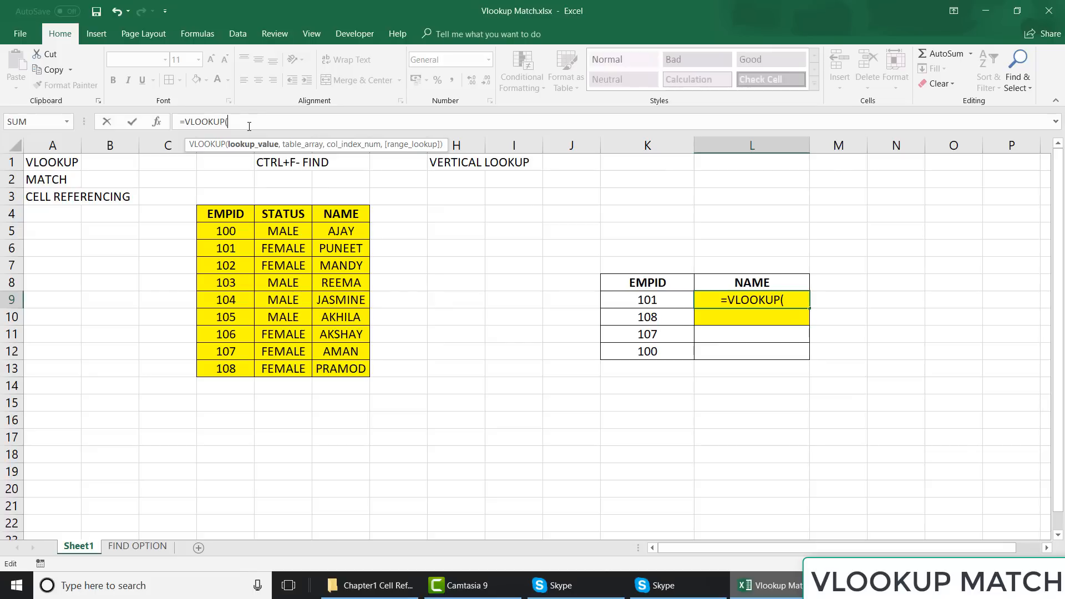
type(",")
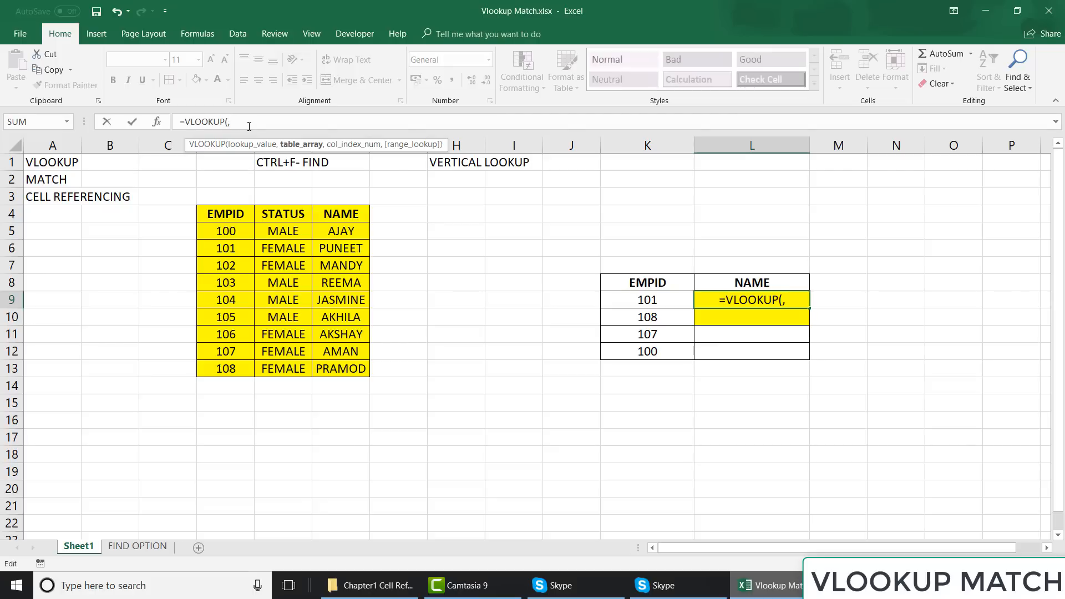
type(",,")
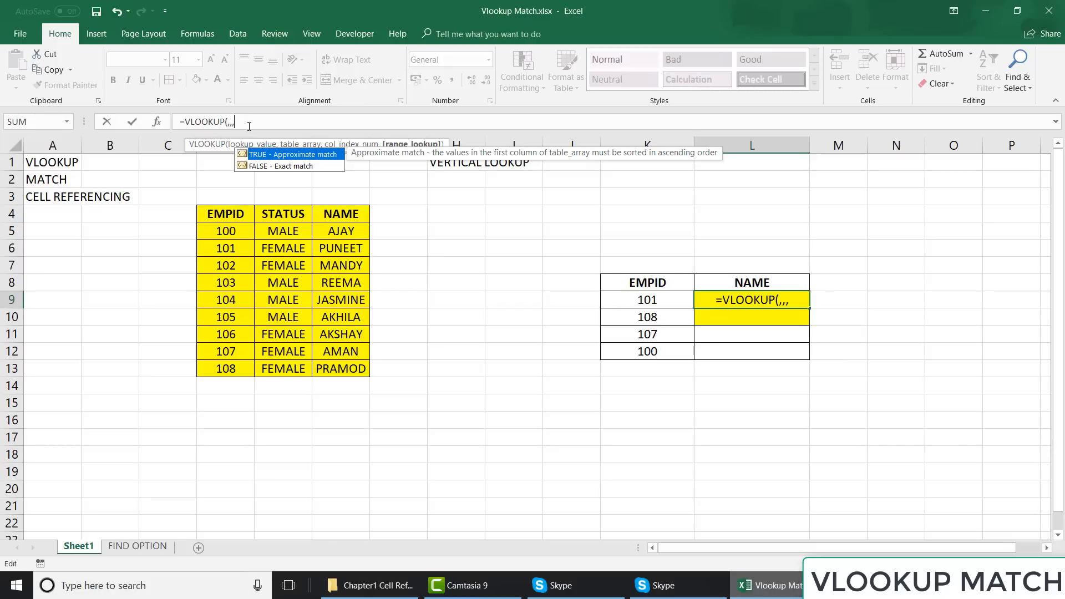
key("BackSpace")
key("BackSpace")
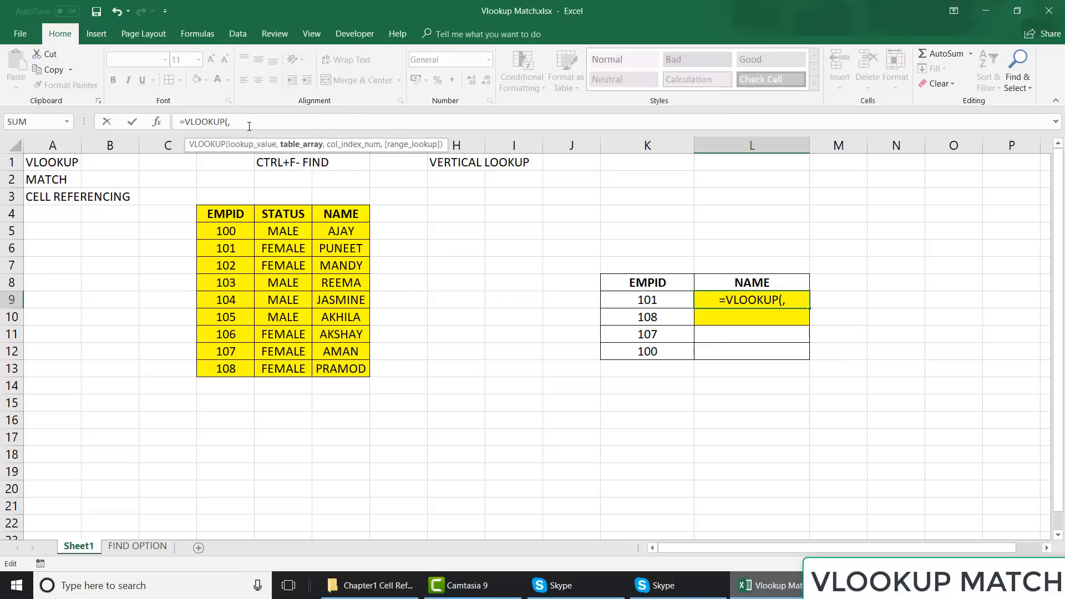
key("BackSpace")
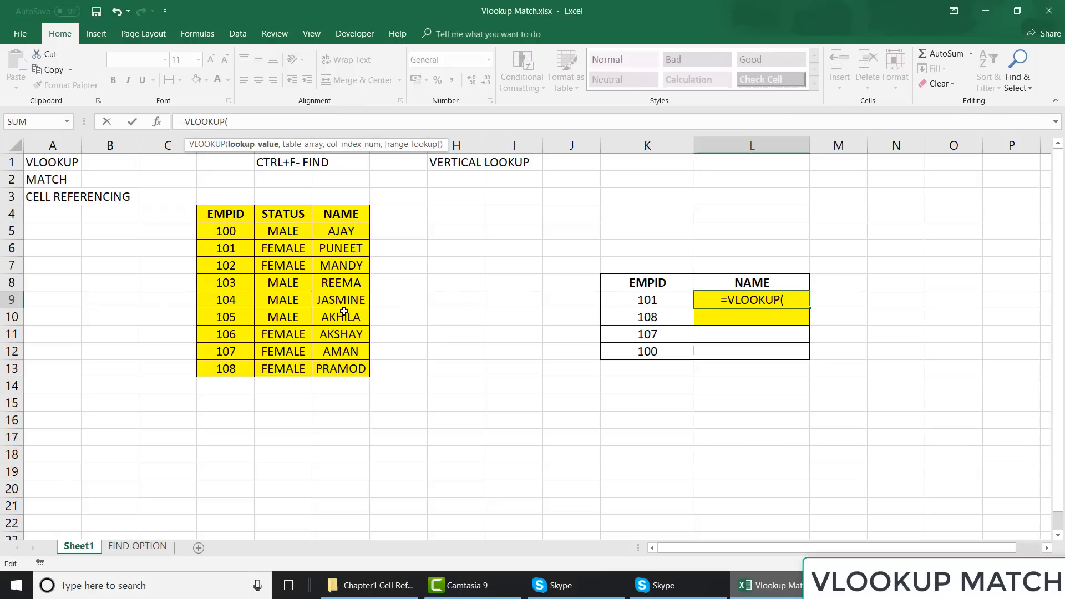
- Set the VLOOKUP's lookup value to K9 and its table array to the employee table D4:F13
left_click(648, 301)
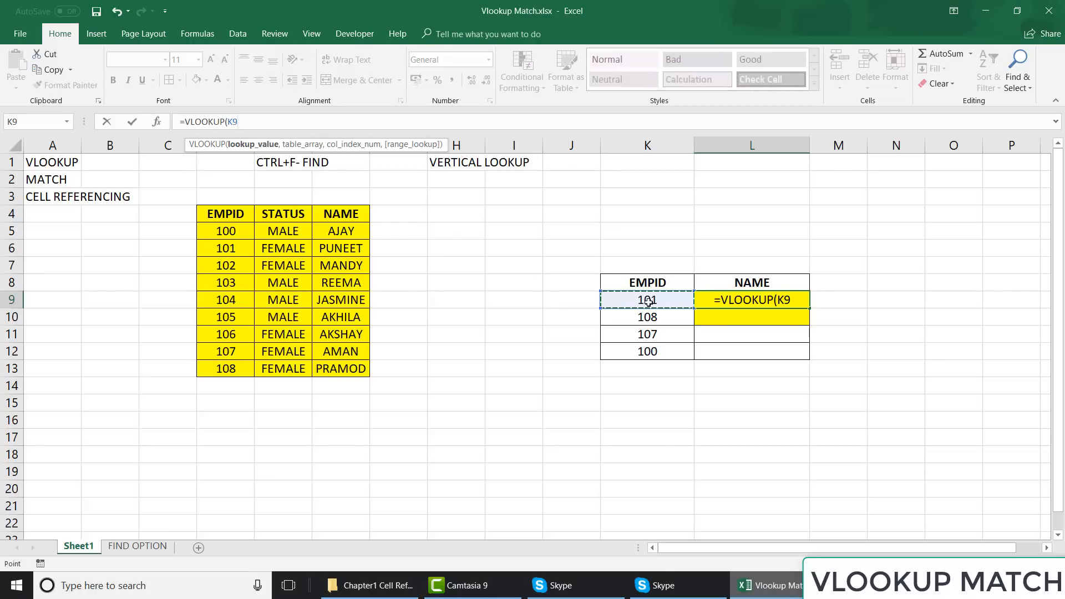
type(",")
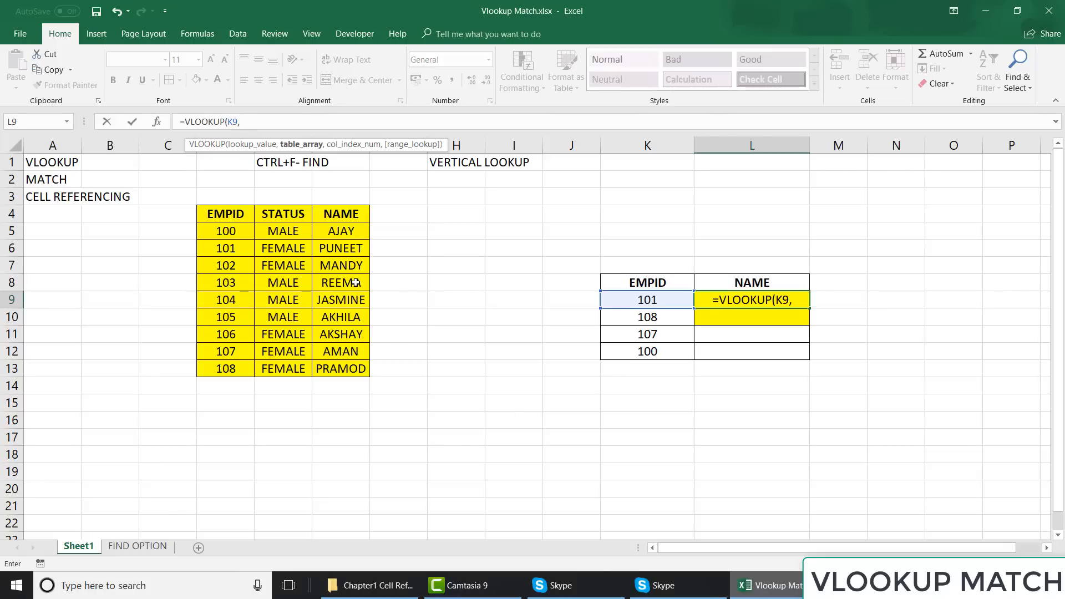
left_click(217, 220)
left_click(362, 371, "shift")
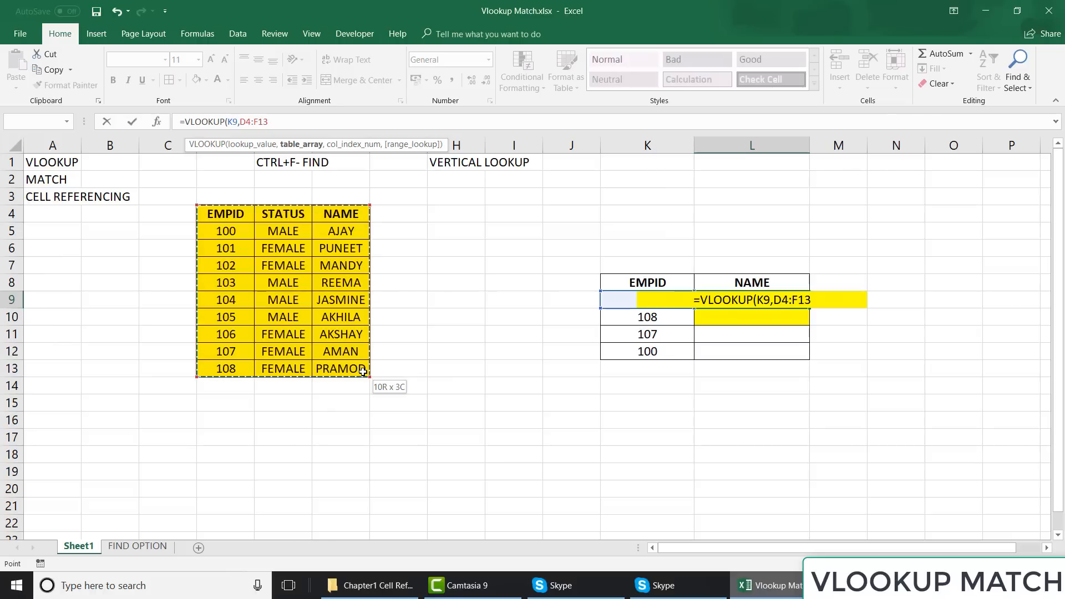
type(",")
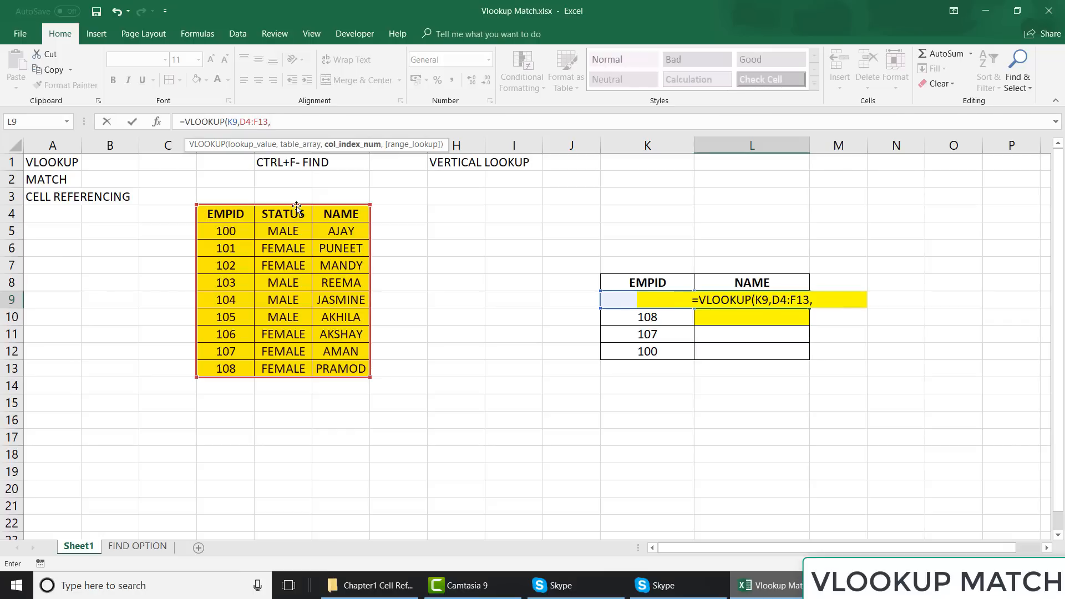
- Set the VLOOKUP's column index number to 3 to return the NAME column
left_click(312, 120)
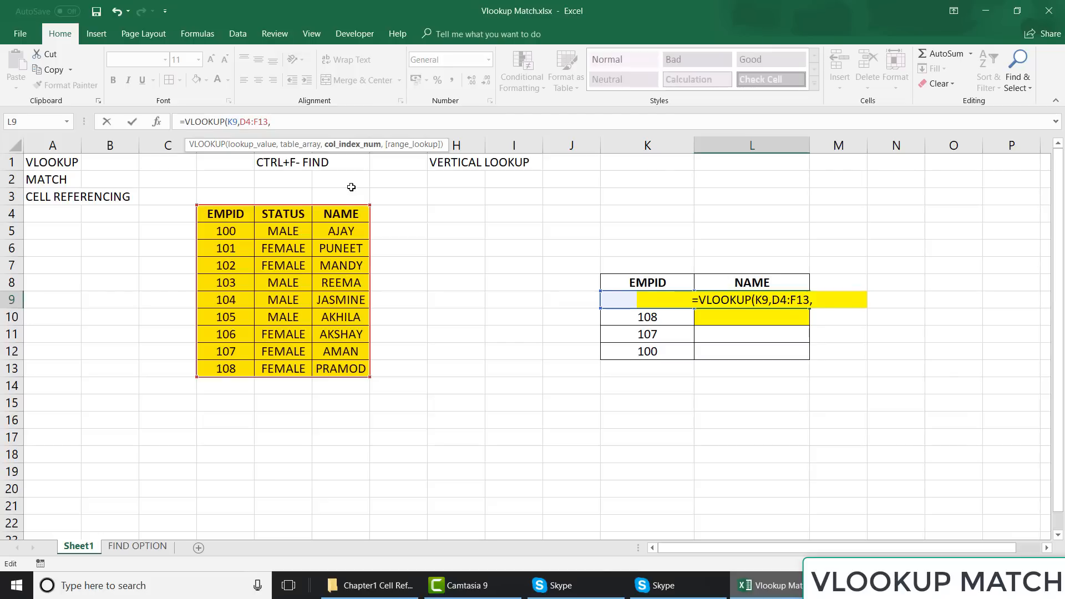
type("3")
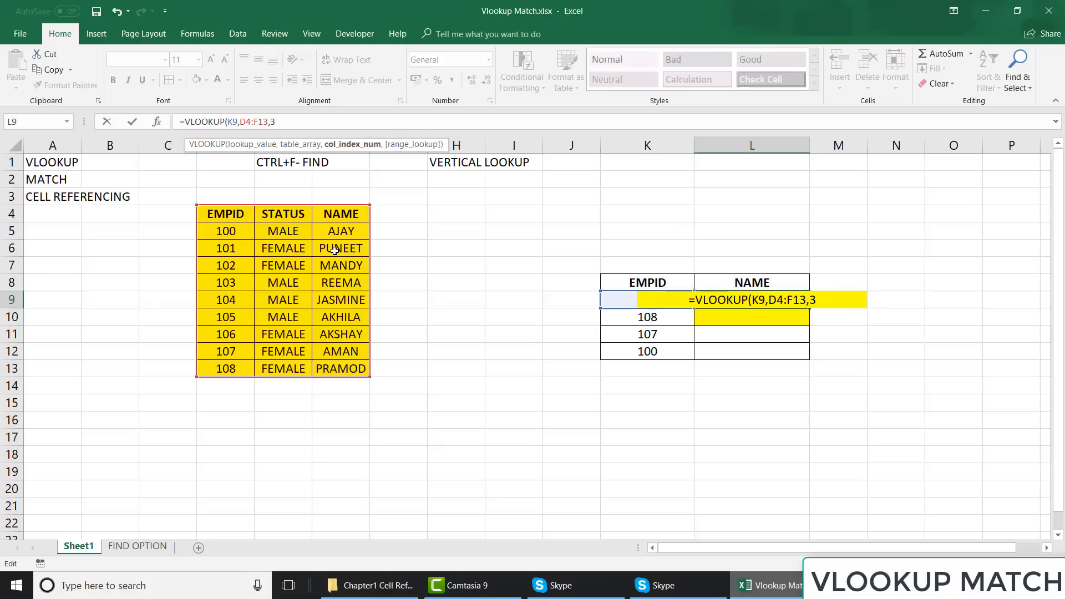
type(",")
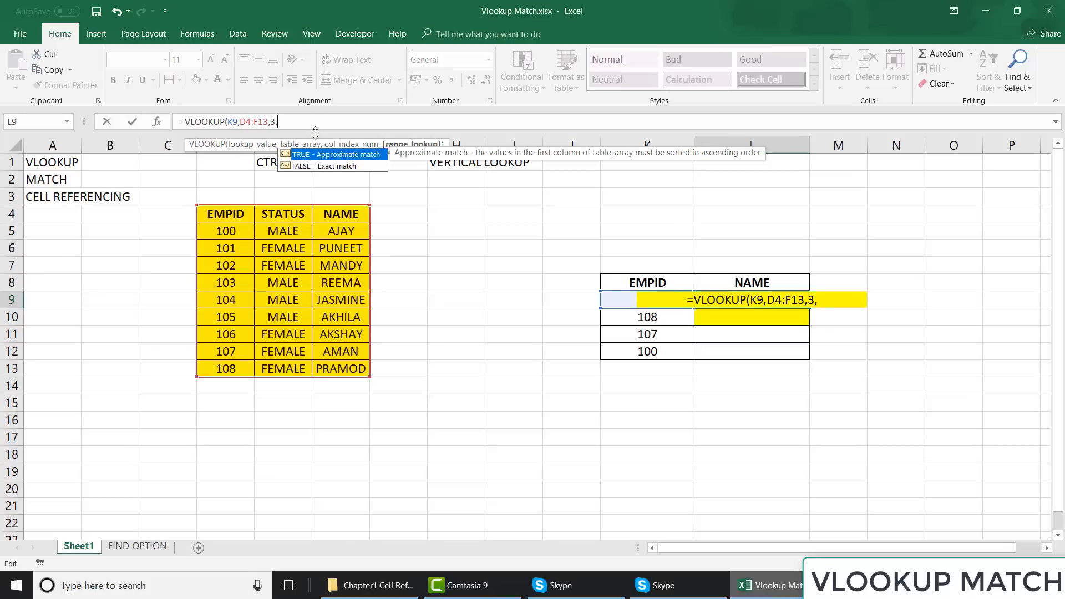
- Try FALSE as the VLOOKUP's range lookup argument, and remove it again
left_click(309, 167)
double_click(309, 167)
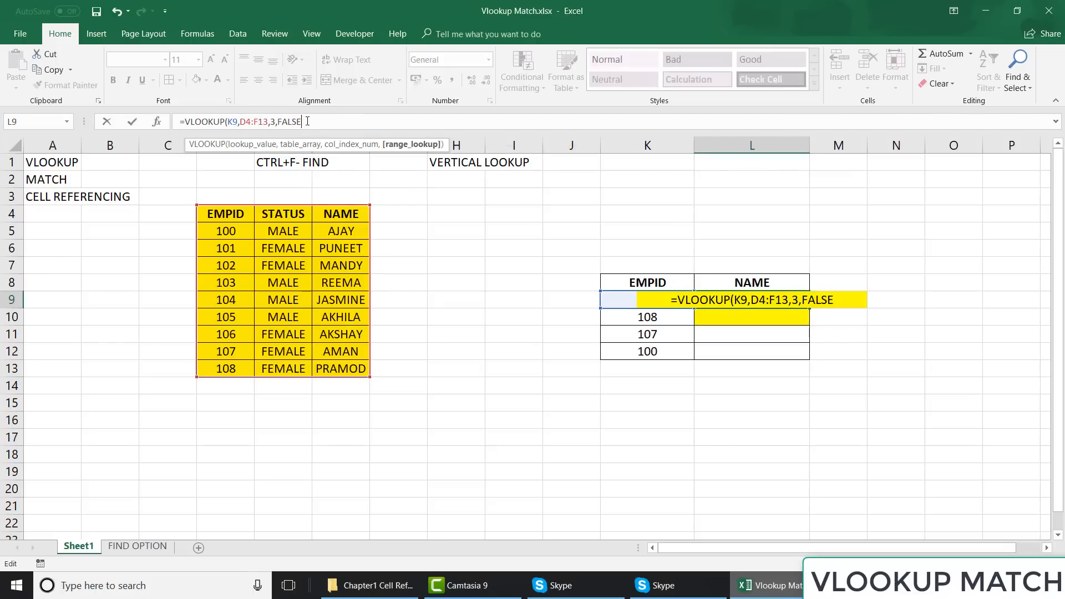
key("BackSpace")
key("BackSpace")
key("BackSpace")
key("BackSpace")
key("BackSpace")
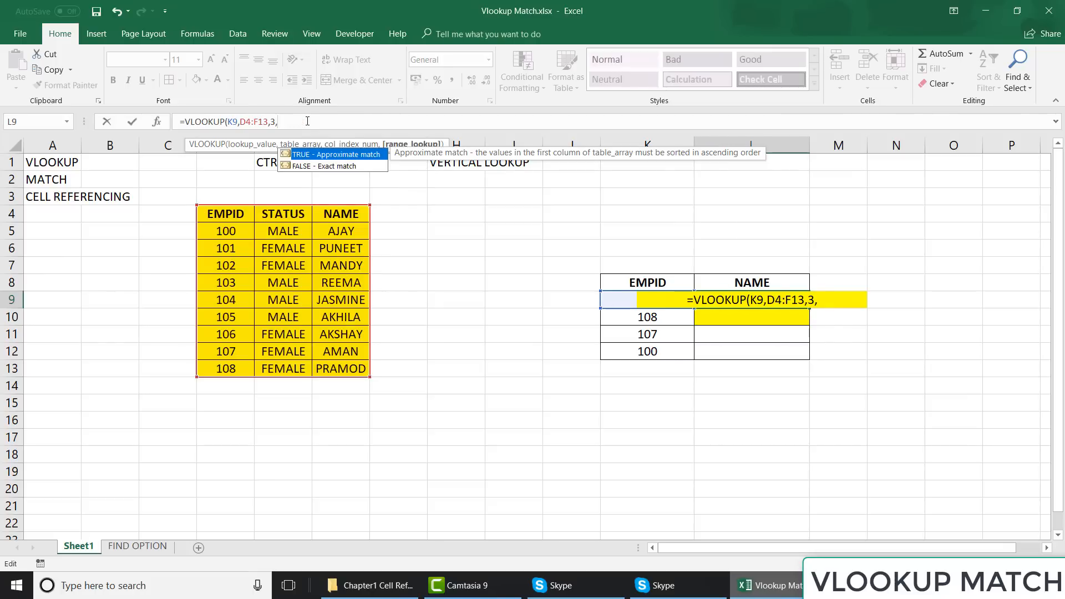
type("FALSE")
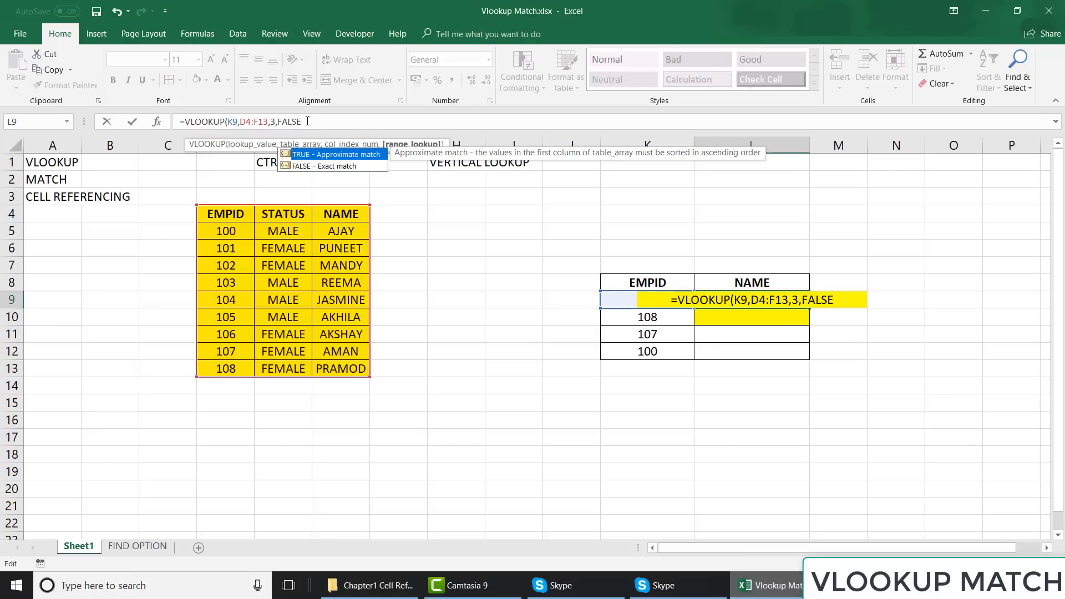
key("BackSpace")
key("BackSpace")
key("BackSpace")
key("BackSpace")
key("BackSpace")
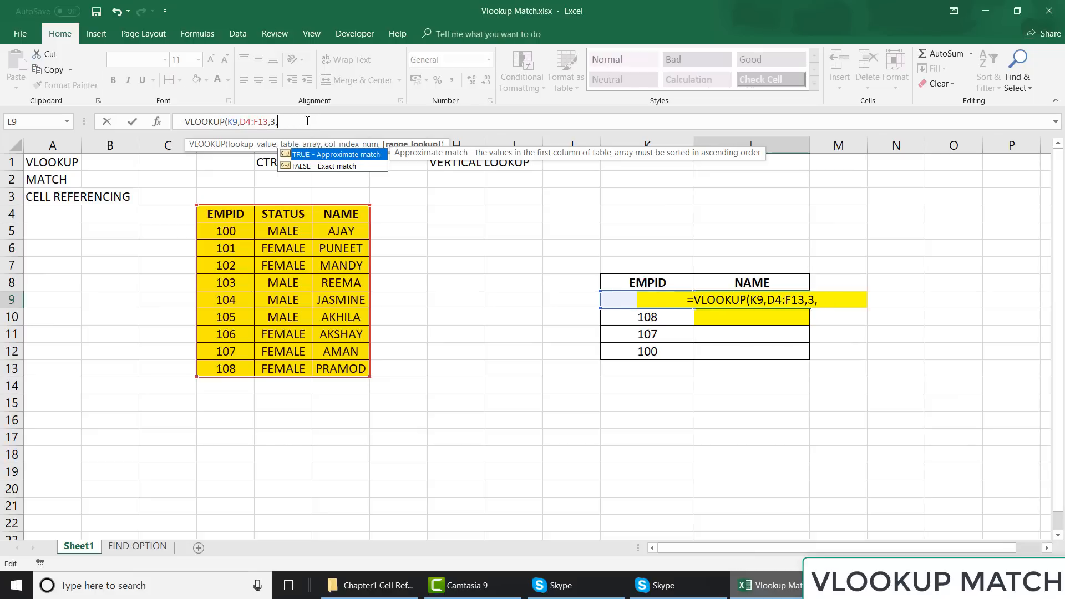
- Set the range lookup argument to 0 and complete the formula =VLOOKUP(K9,D4:F13,3,0) in L9
type("0")
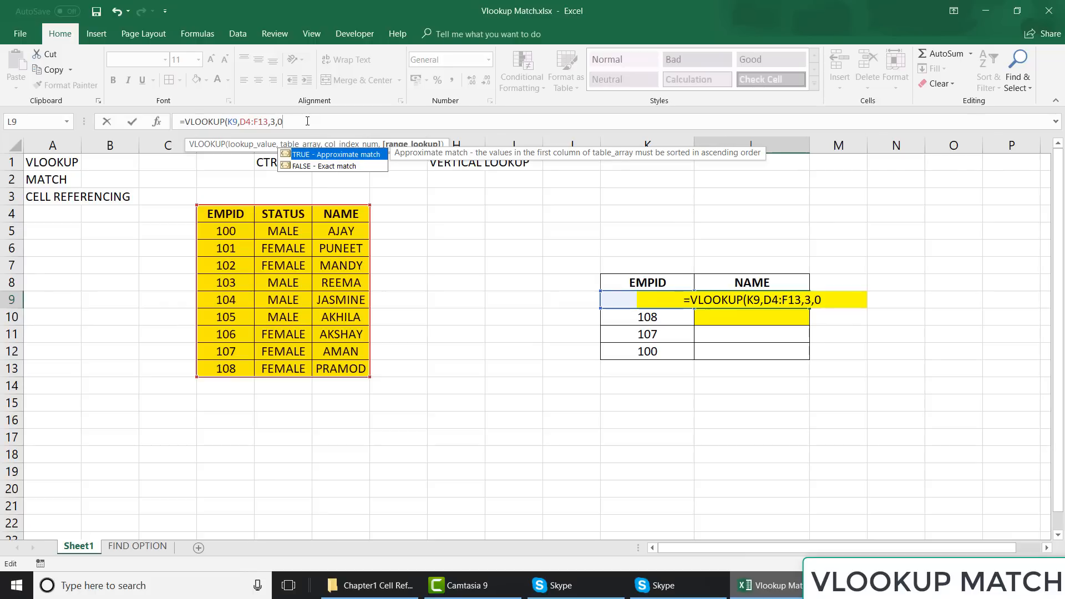
type(")")
key("Return")
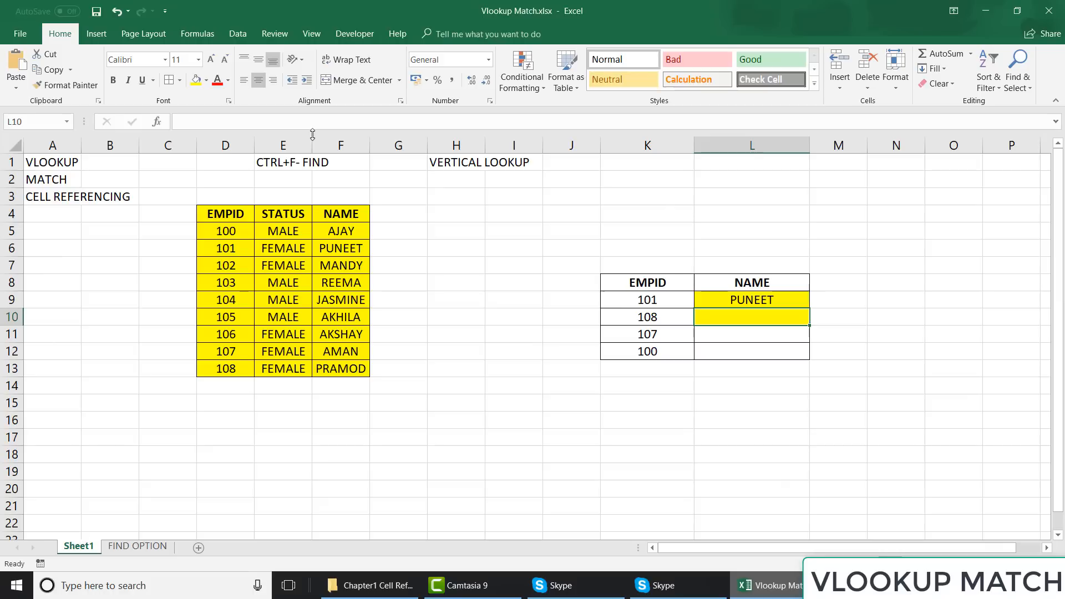
- Change the STATUS in cell E6 to MALE and check the VLOOKUP formula in L9
left_click(289, 248)
type("MALE")
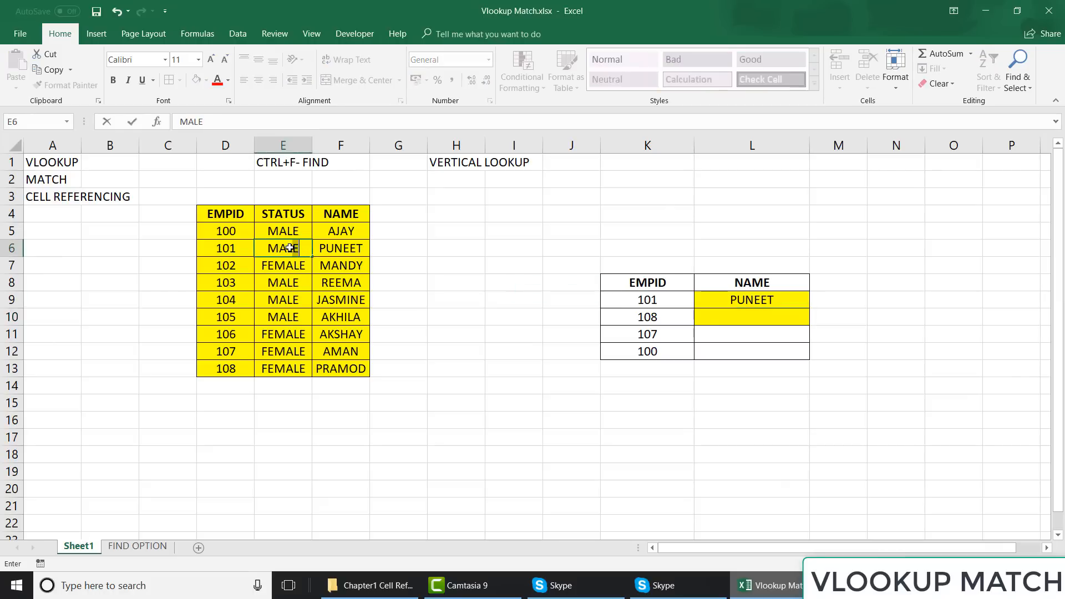
key("Return")
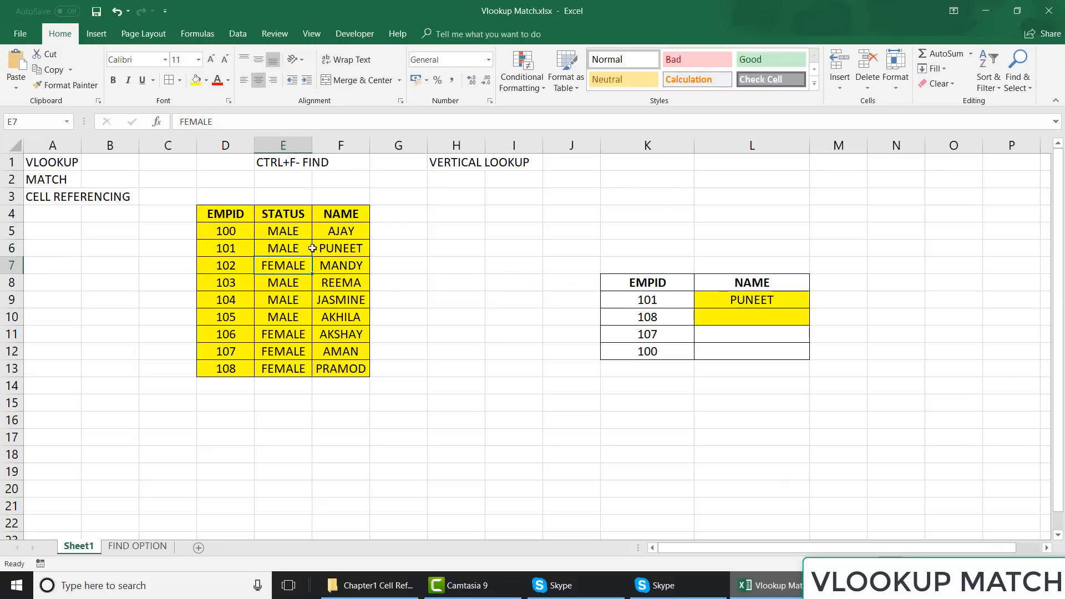
left_click(767, 300)
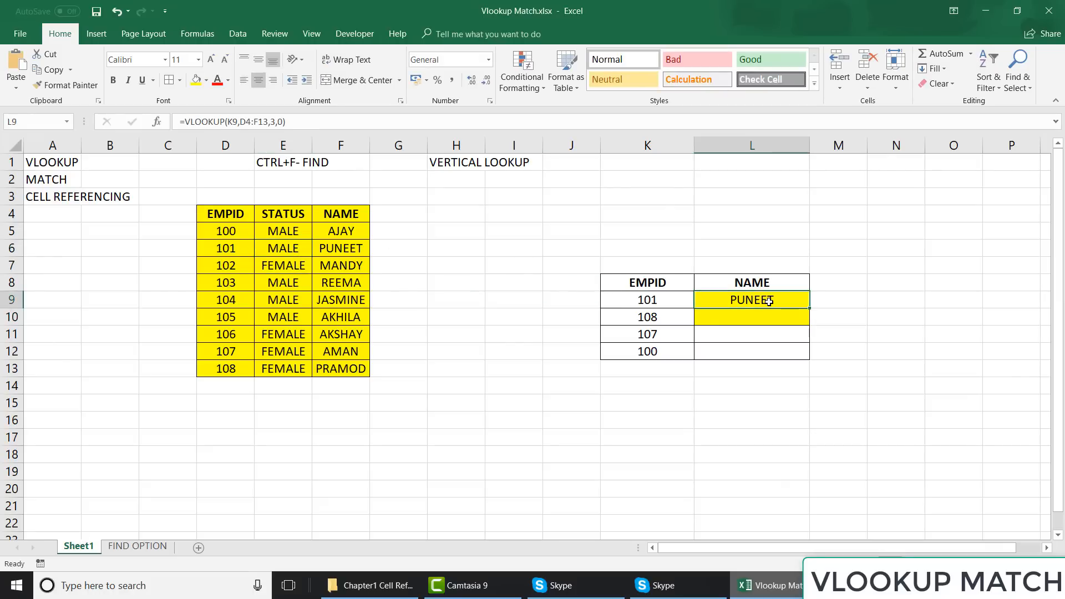
- Correct the STATUS entries, setting E9 and E10 to FEMALE and E11, E12 and E13 to MALE
left_click(283, 300)
type("FEMALE")
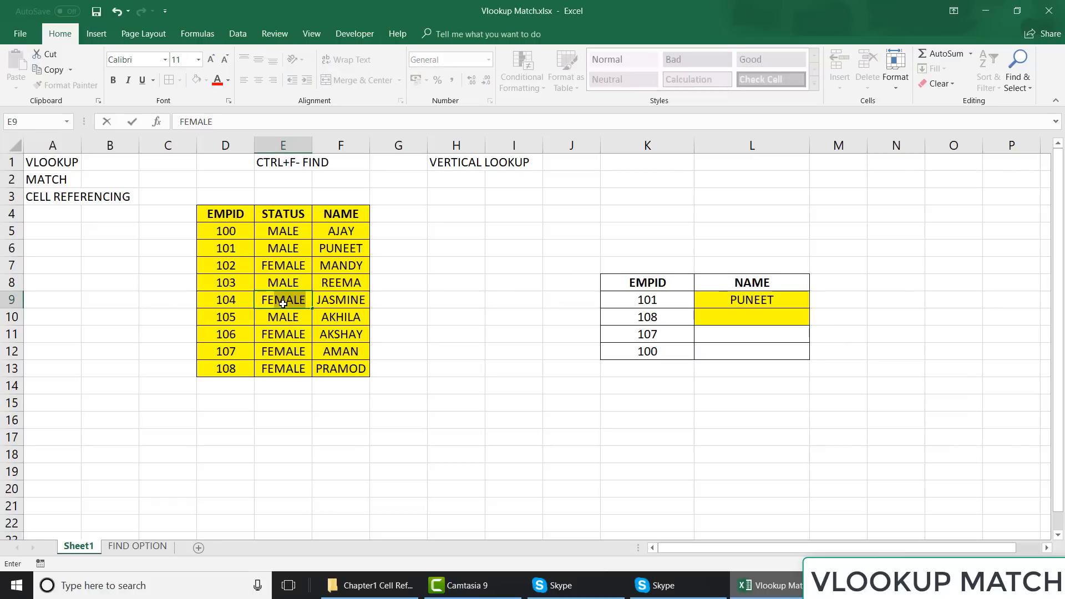
key("Return")
type("FEMALE")
key("Return")
type("MALE")
key("Return")
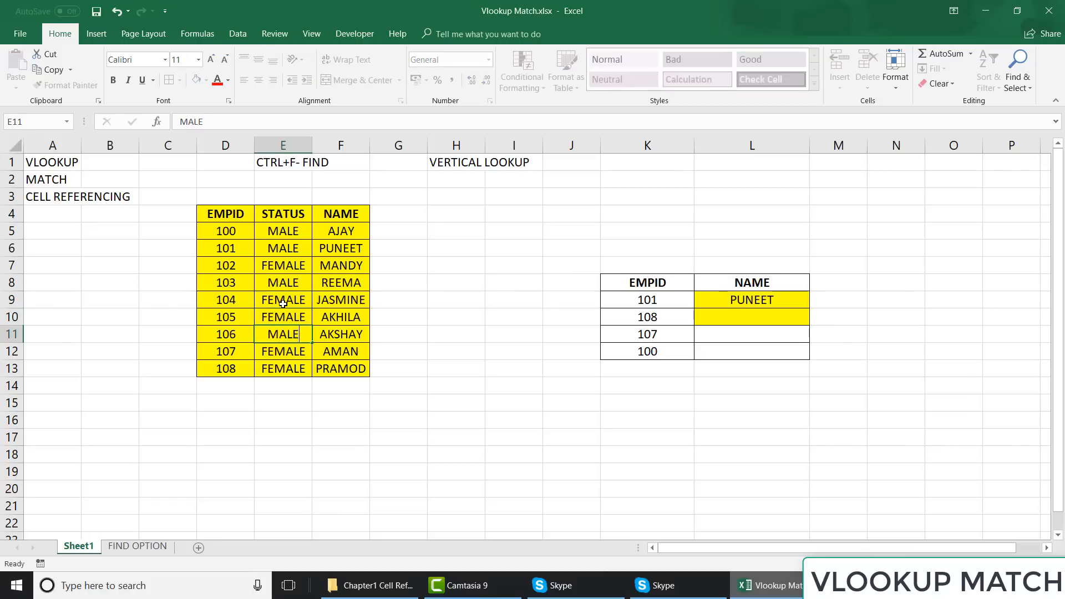
type("MALE")
key("Return")
type("MALE")
key("Return")
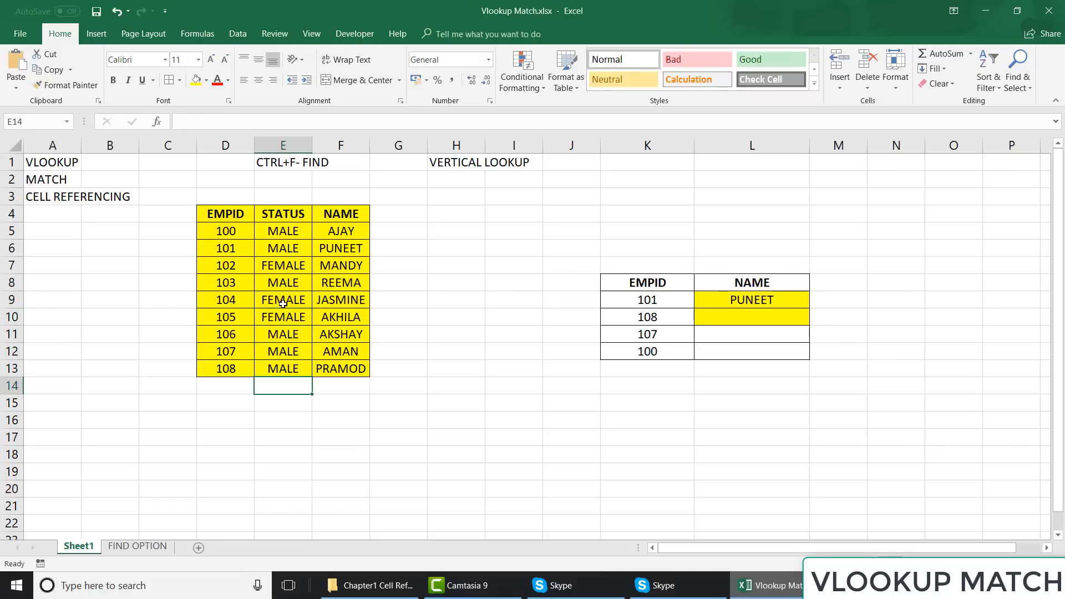
- Enter TRUE in cells A16 and A17
left_click(435, 423)
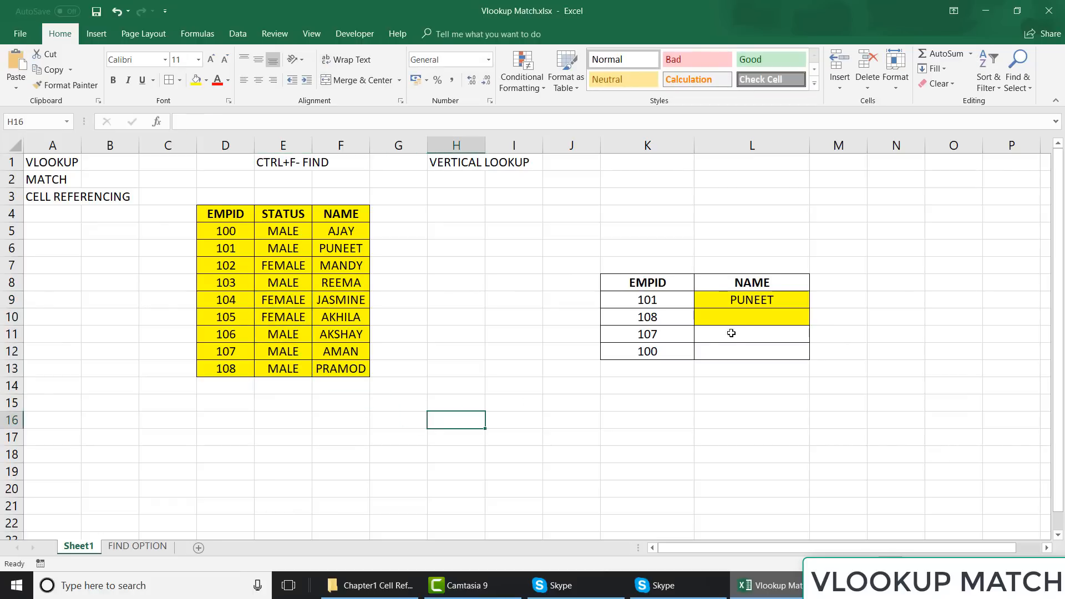
left_click(741, 299)
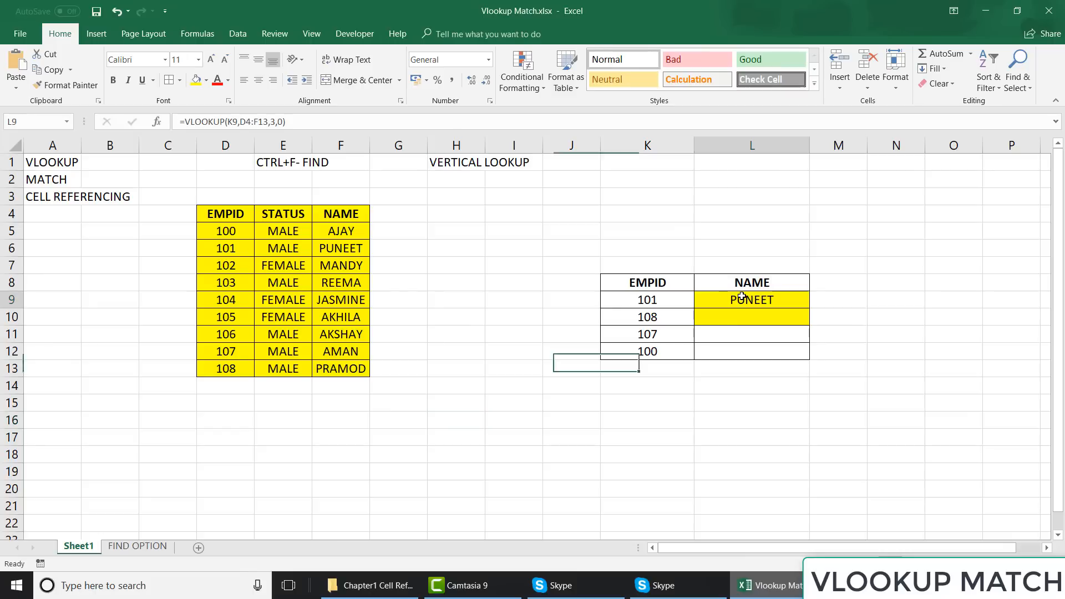
left_click(70, 418)
type("TRUE")
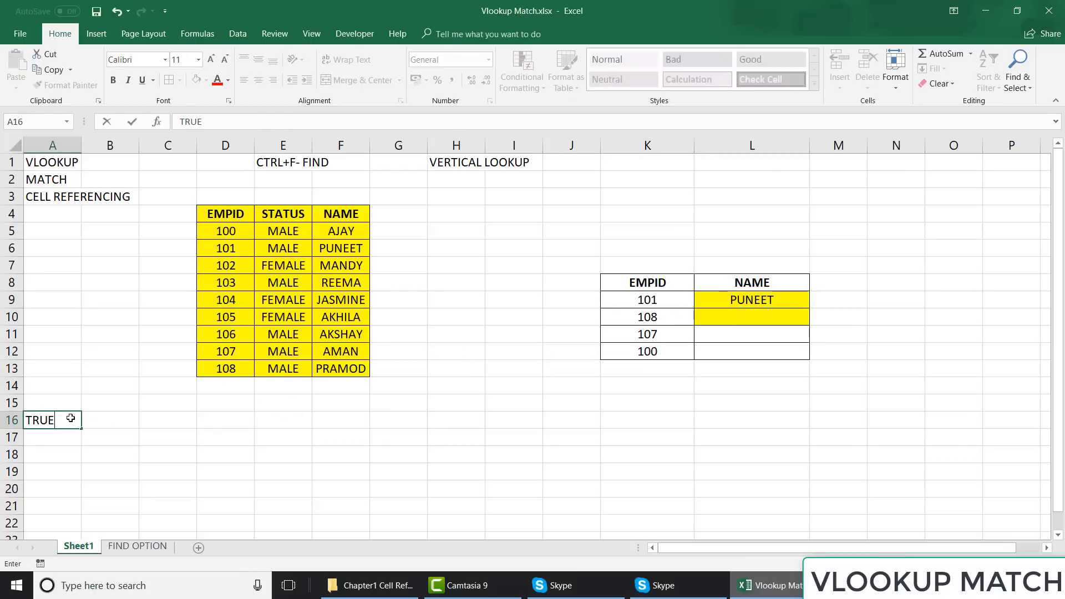
key("Return")
type("TRUE")
key("Return")
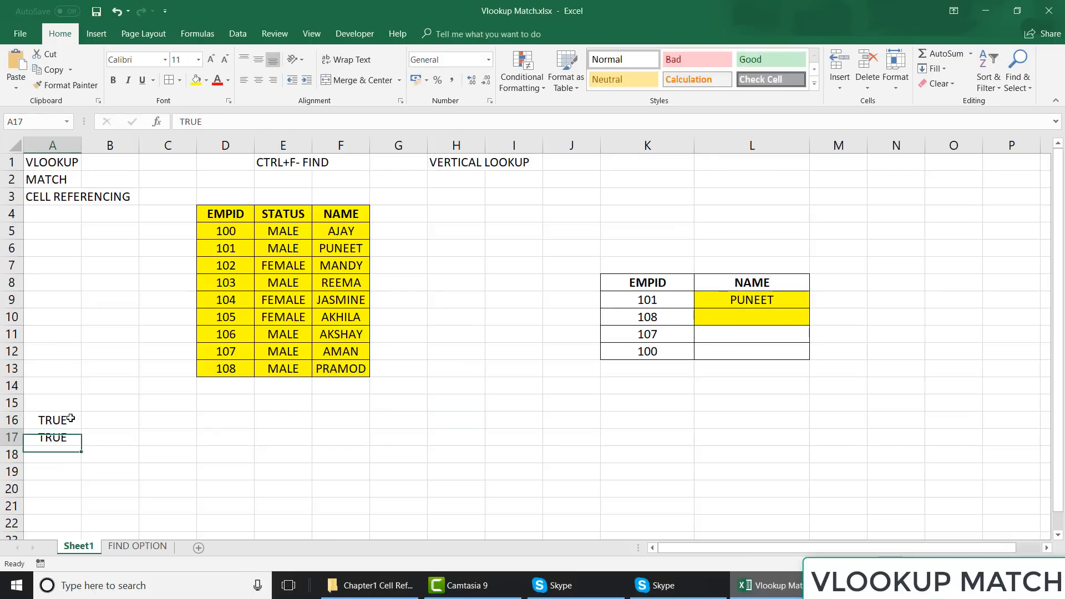
left_click(71, 417)
key("Right")
key("Right")
key("Right")
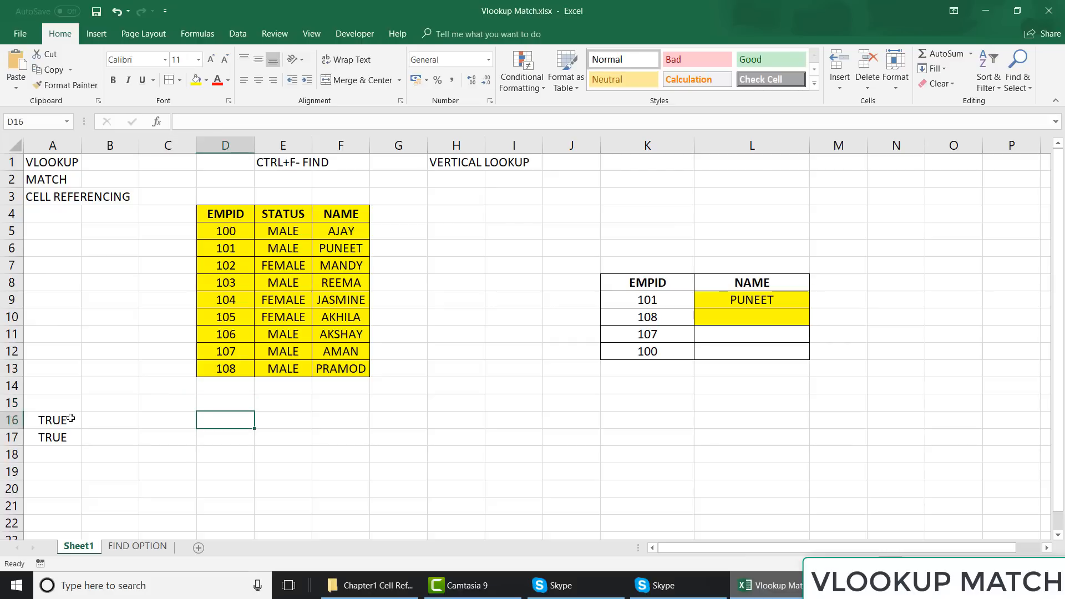
- Try adding two of the text labels in column A with the formula =A3+A2 in B9
left_click(109, 304)
type("=")
key("Up")
key("Up")
key("Up")
key("Up")
key("Up")
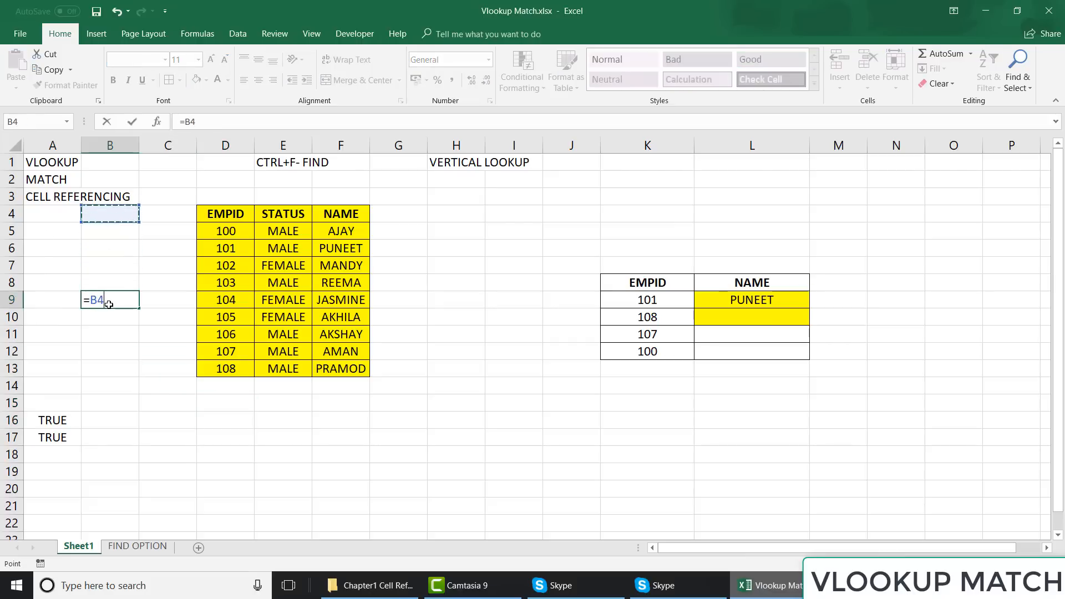
key("Left")
key("Up")
type("+")
key("Up")
key("Up")
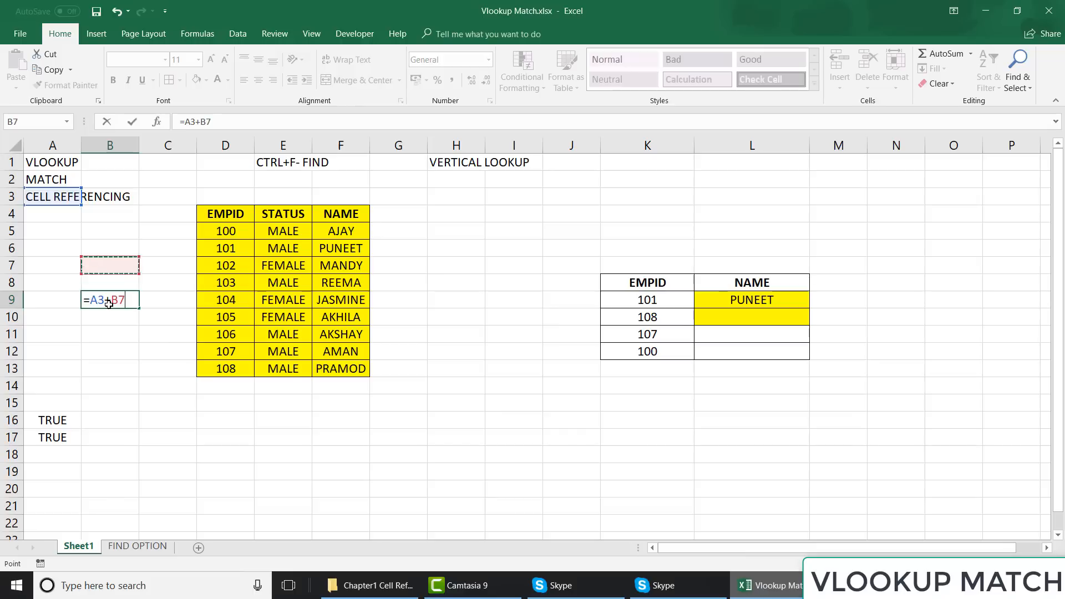
key("Up")
key("Up")
key("Up")
key("Up")
key("Up")
key("Left")
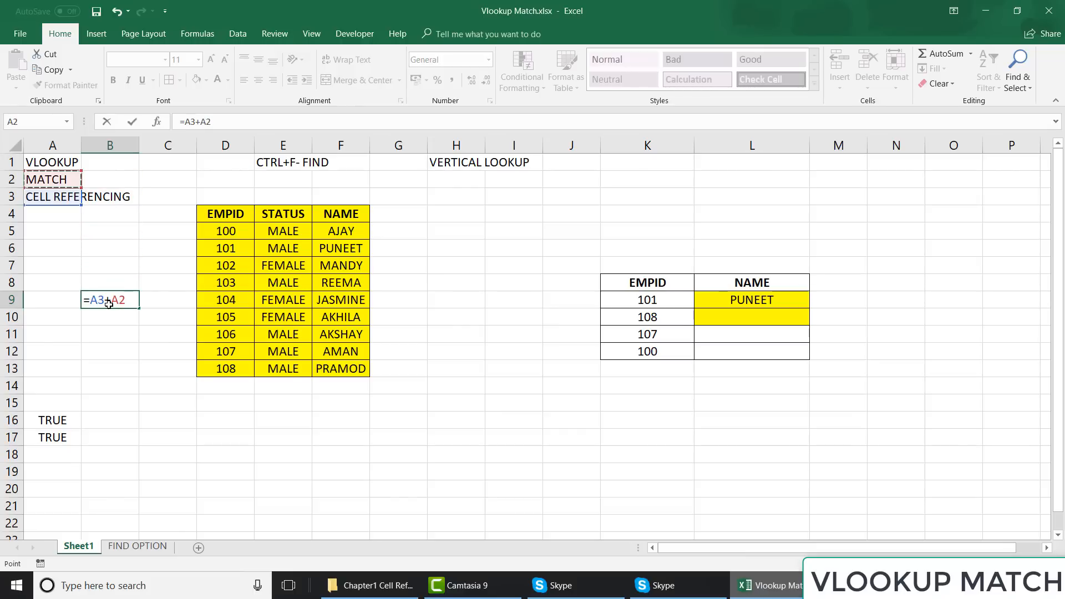
key("Return")
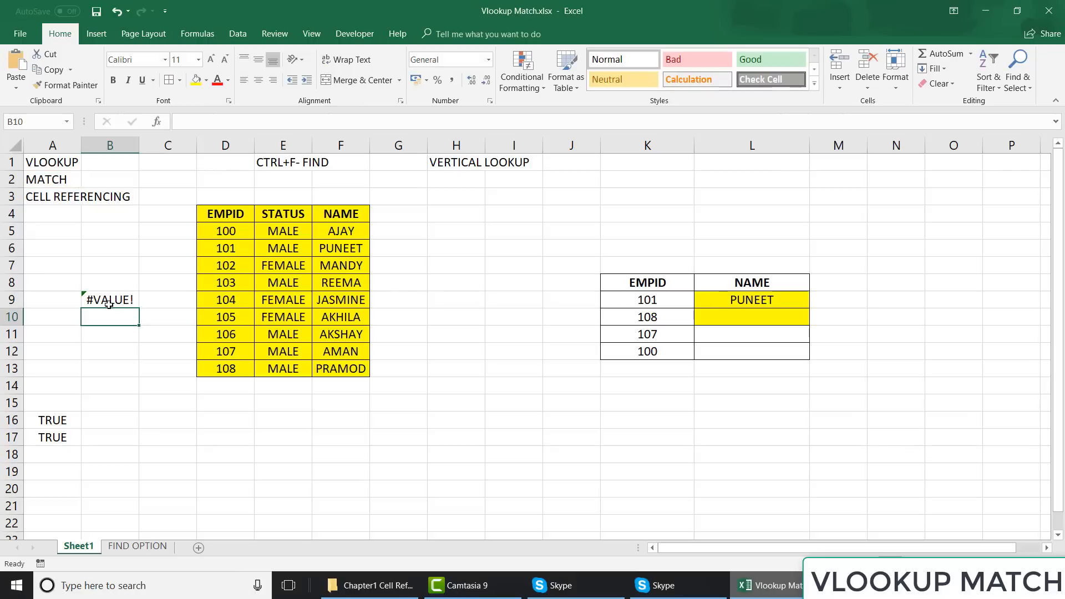
- Add the two TRUE values in C16 with the formula =A16+A17
left_click(181, 424)
type("=")
key("Left")
key("Left")
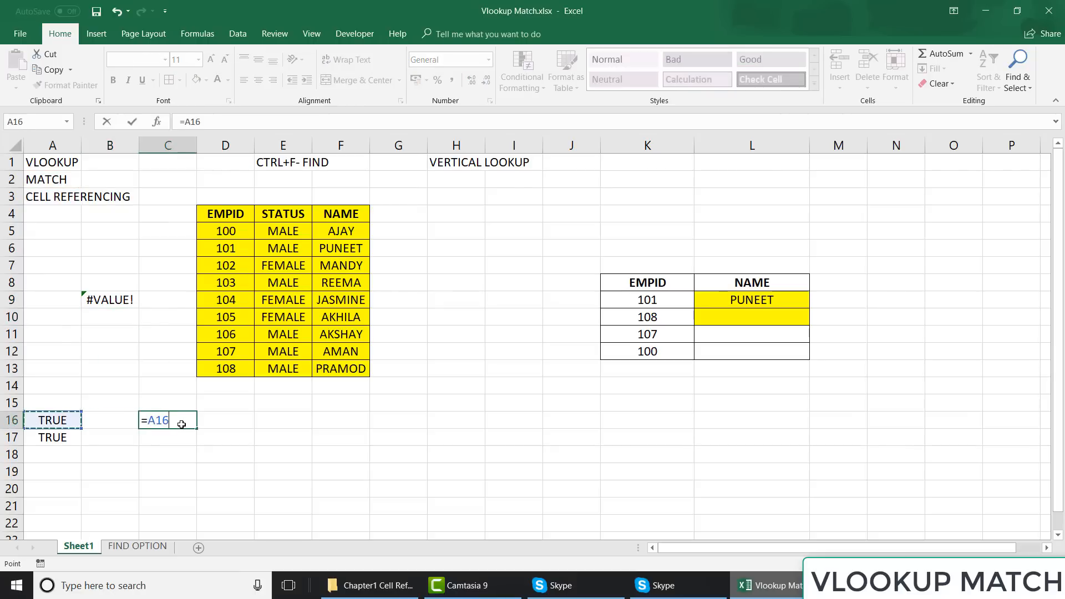
type("+")
key("Left")
key("Left")
key("Down")
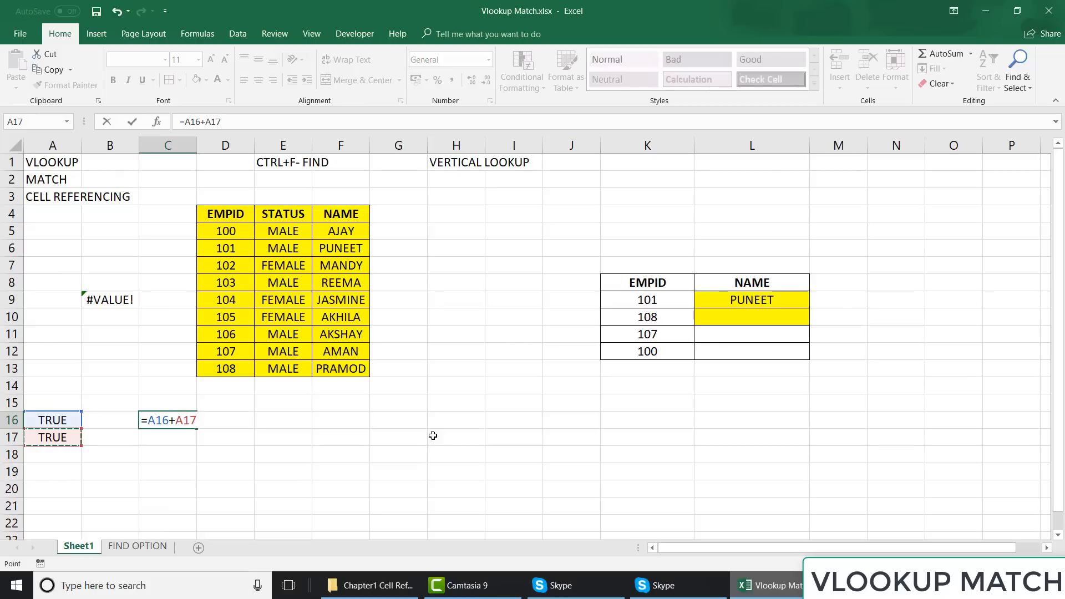
key("Return")
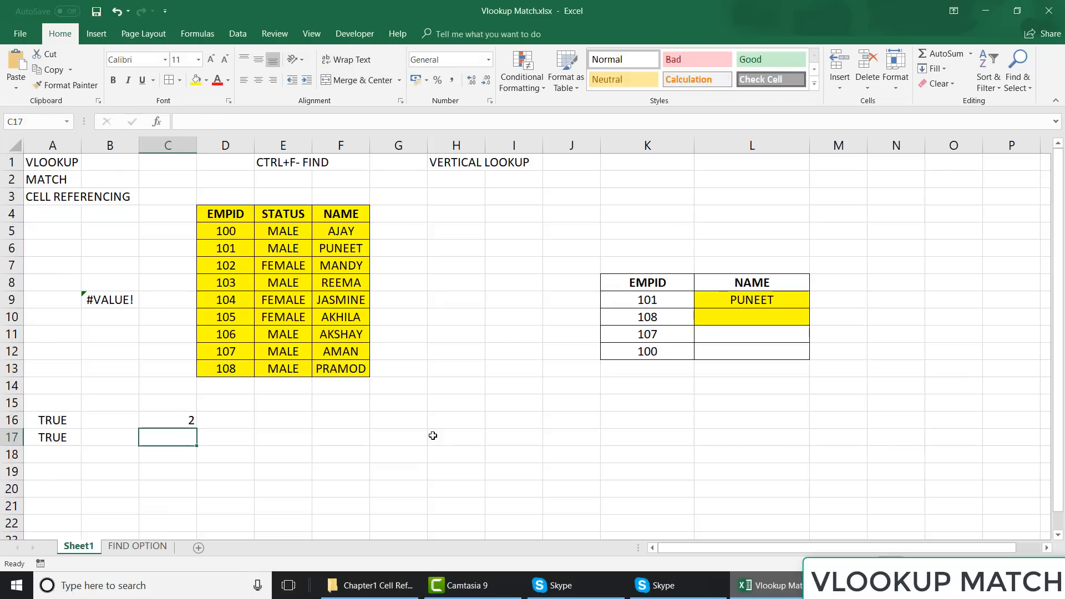
- Enter the notes "TRUE -1" in B19 and "FALSE - 0" in B20
left_click(91, 466)
type("T")
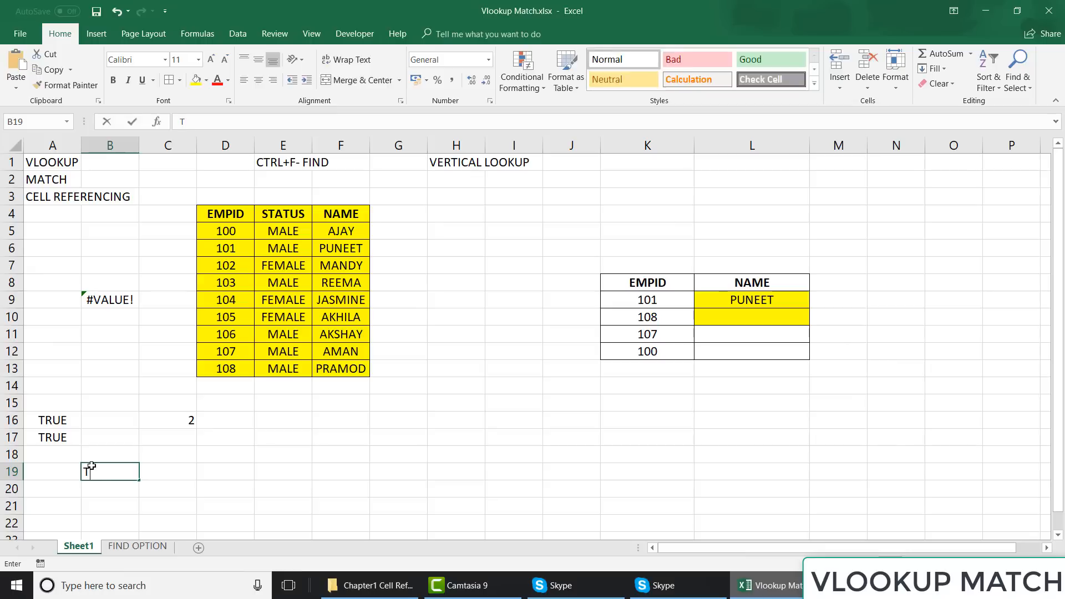
type("RUE -1")
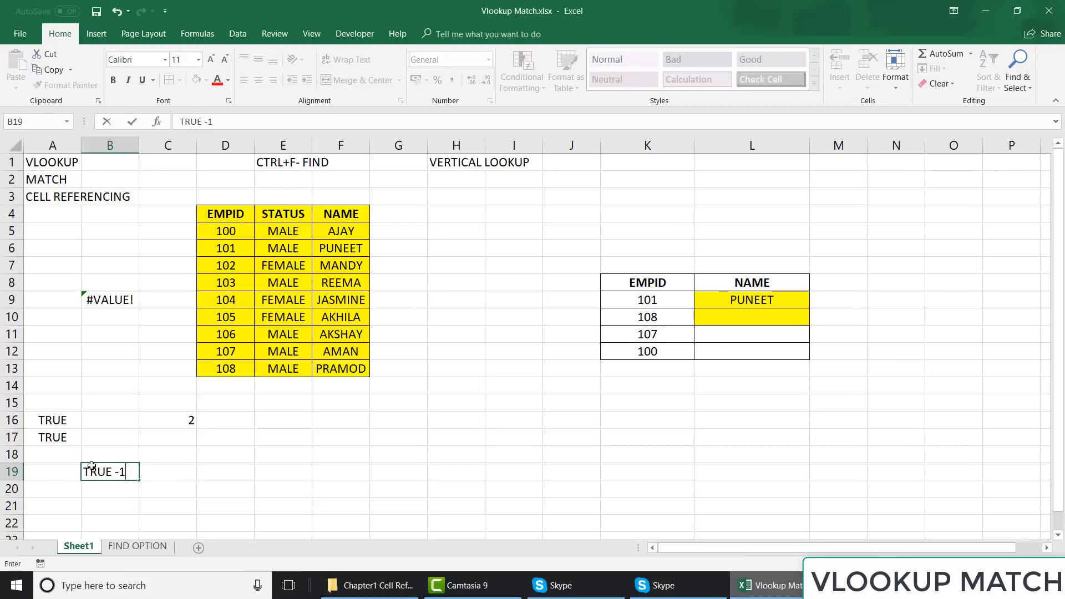
key("Return")
type("FAS")
key("BackSpace")
type("LSE ")
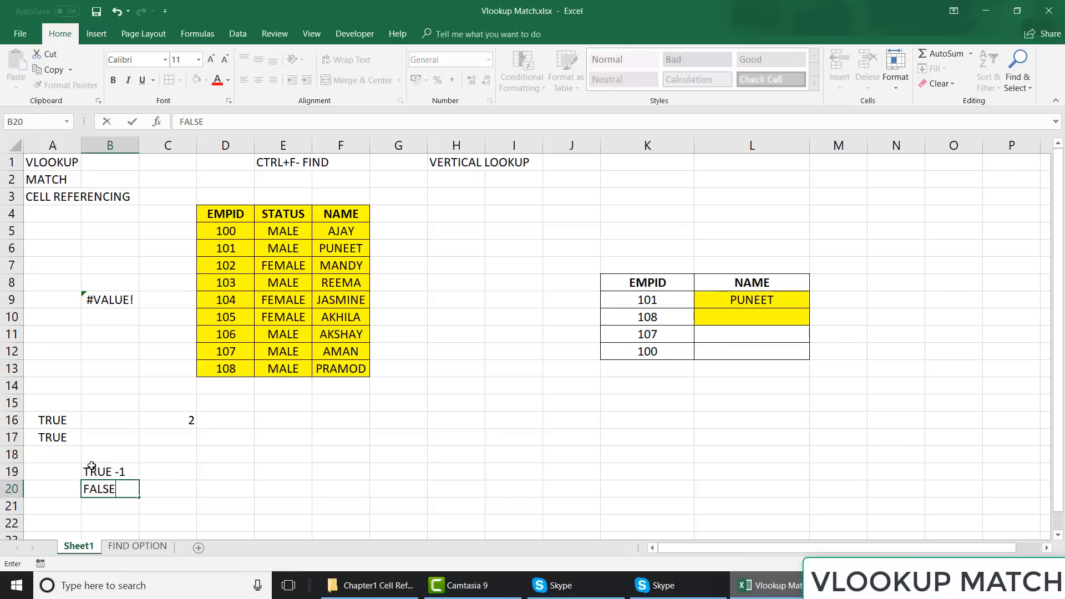
type("- 0")
key("Return")
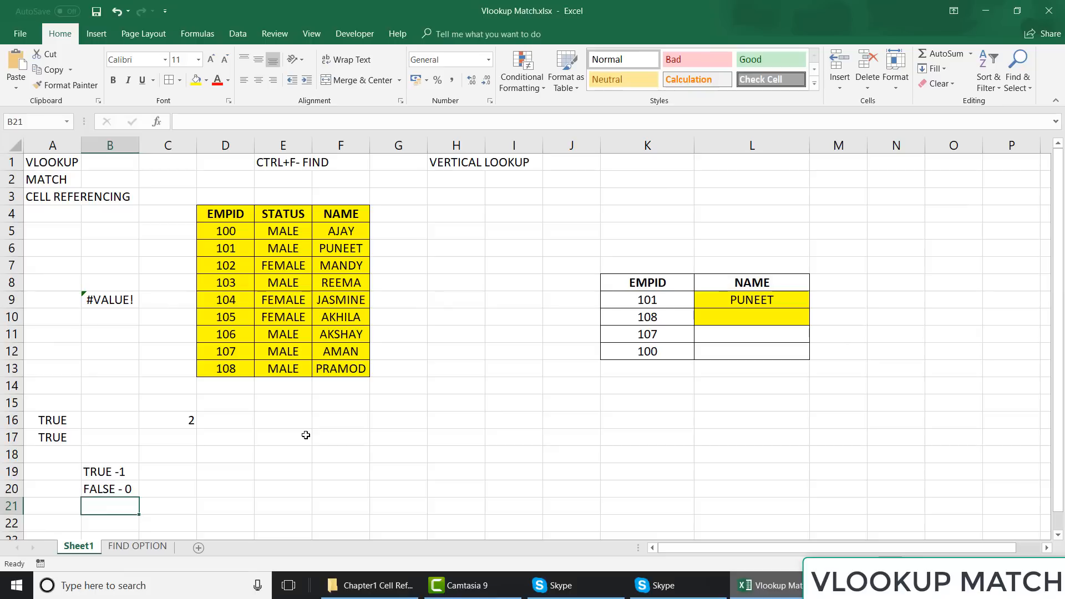
- Enter 12 in F17 and add the TRUE value in A17 to it with =F17+A17 in F18
left_click(332, 437)
type("12")
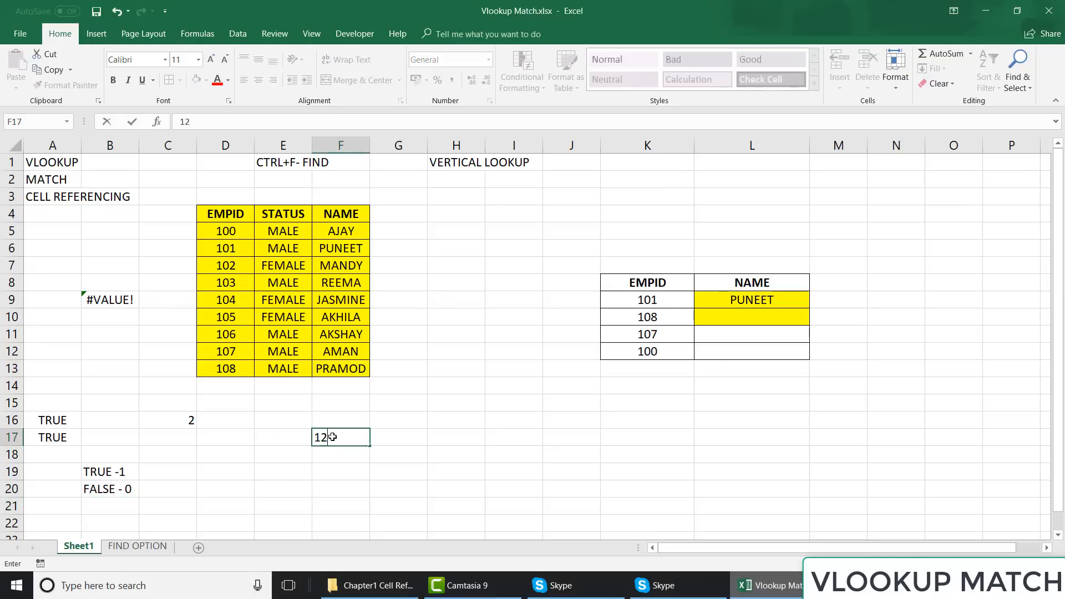
key("Return")
type("=")
left_click(332, 437)
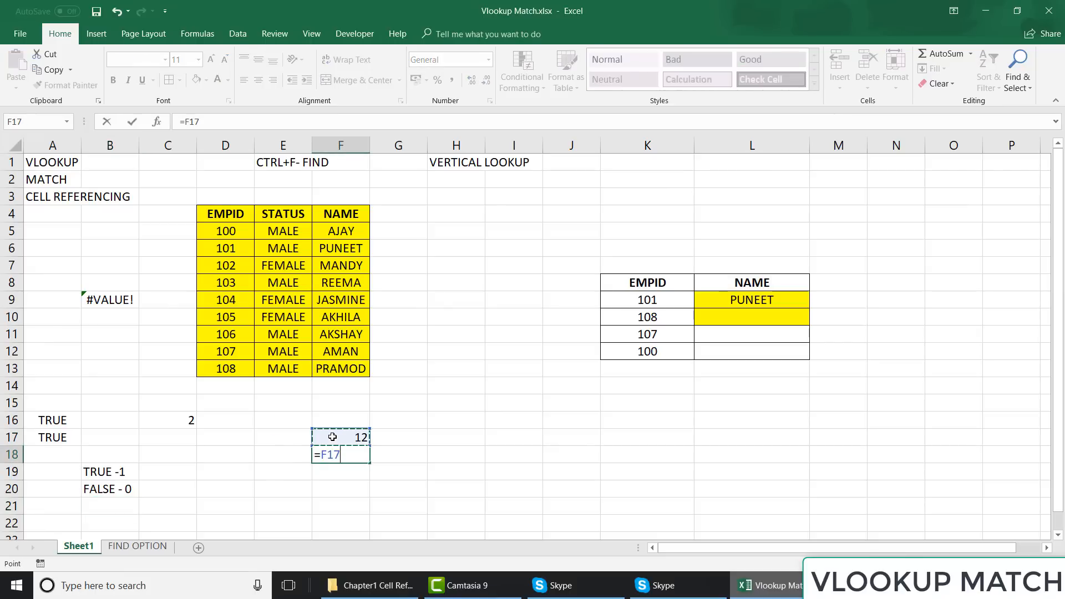
type("+")
key("Left")
key("Left")
key("Left")
key("Left")
key("Up")
key("Left")
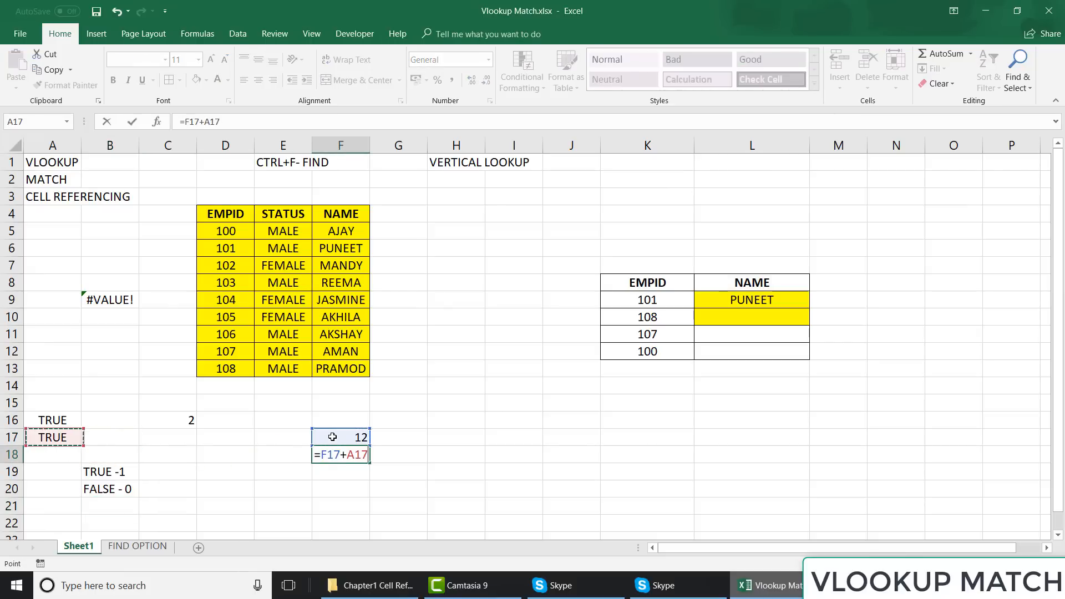
key("ctrl+Return")
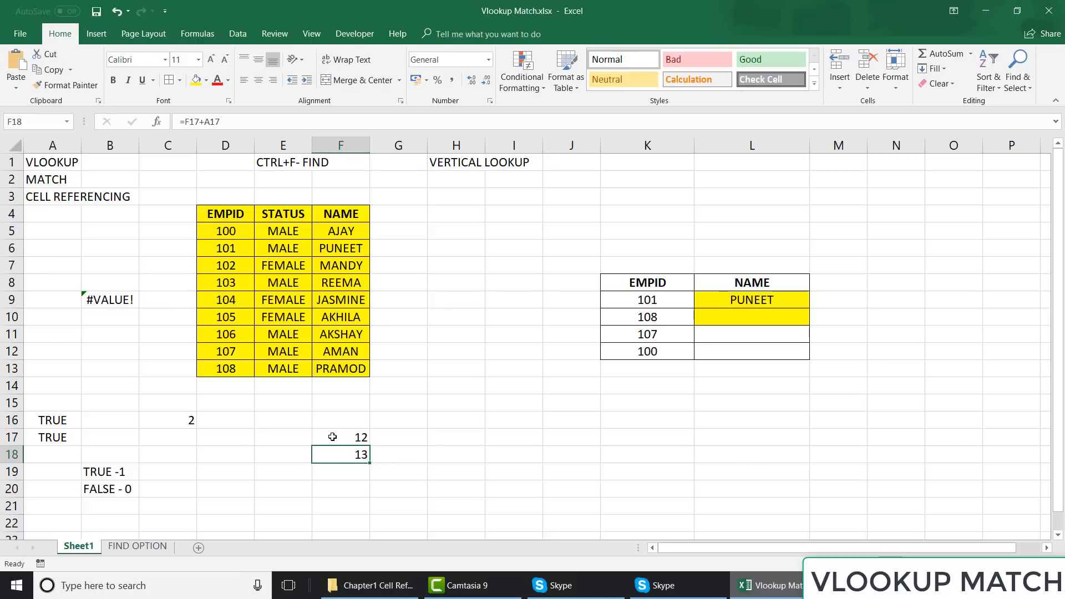
- Try FALSE as the range lookup argument of the VLOOKUP in L9, and re-enter it as 0
left_click(755, 299)
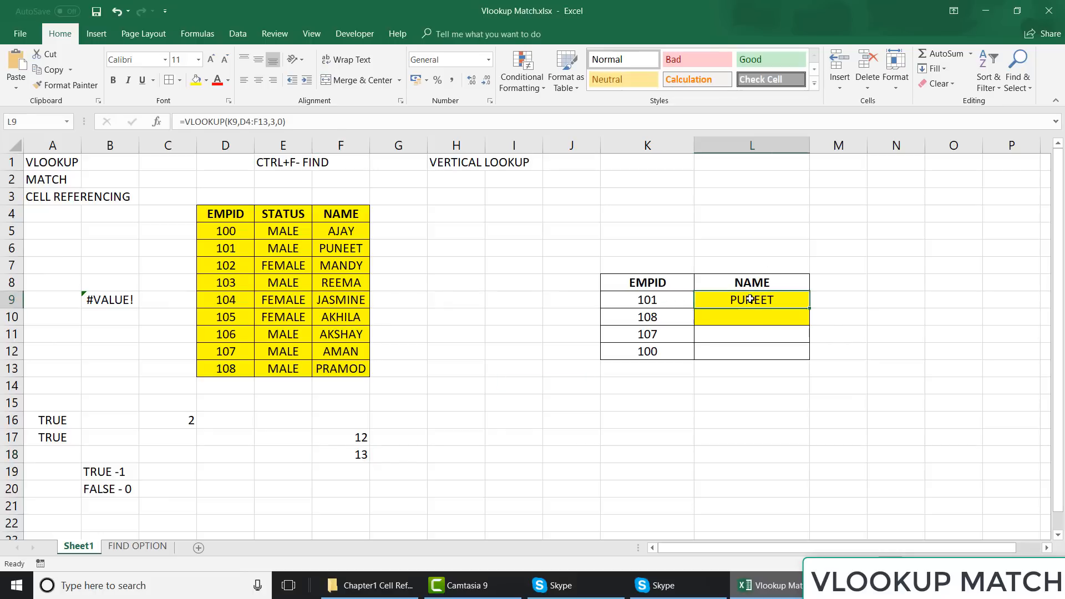
left_click(290, 121)
key("BackSpace")
key("BackSpace")
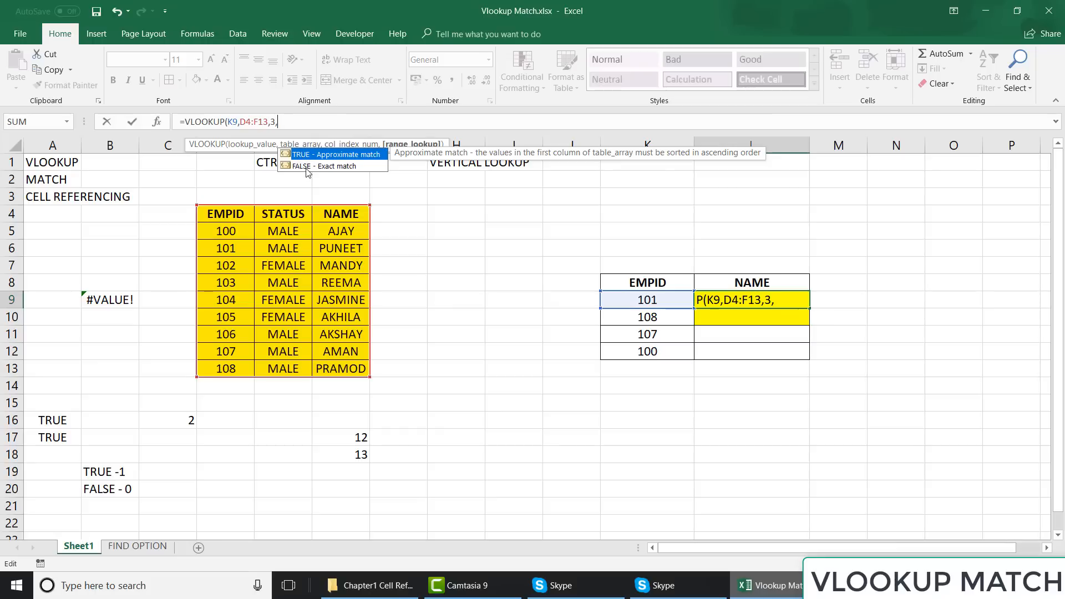
type("FAL")
key("BackSpace")
key("BackSpace")
key("BackSpace")
type("0")
type(")")
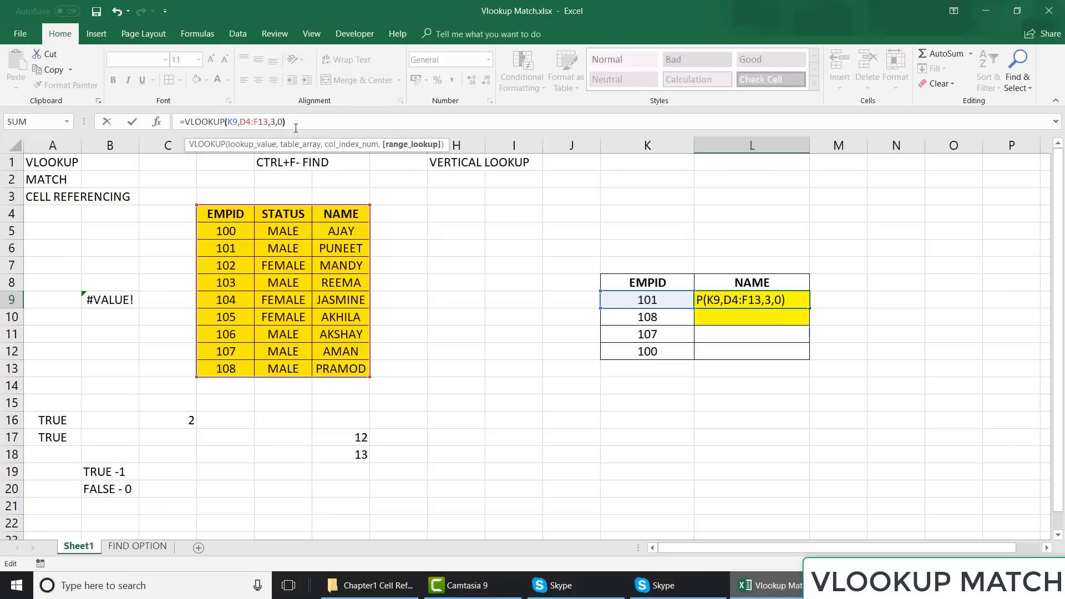
key("Return")
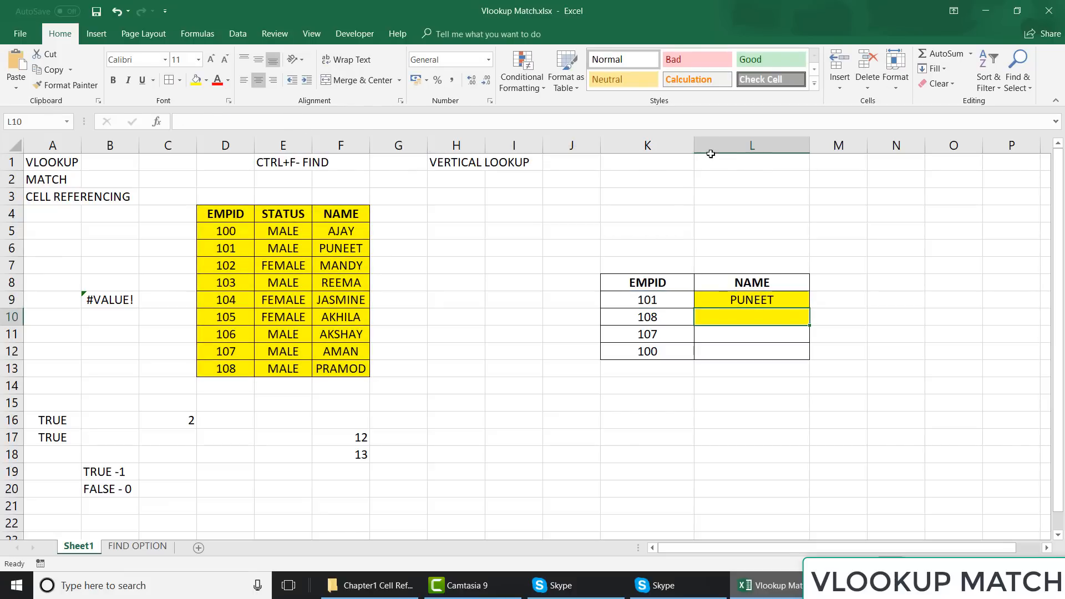
- List the VLOOKUP argument notes LOOKUP, TABLE and COLNUM in cells M1, M2 and M3
left_click(841, 158)
type("LOOKUP")
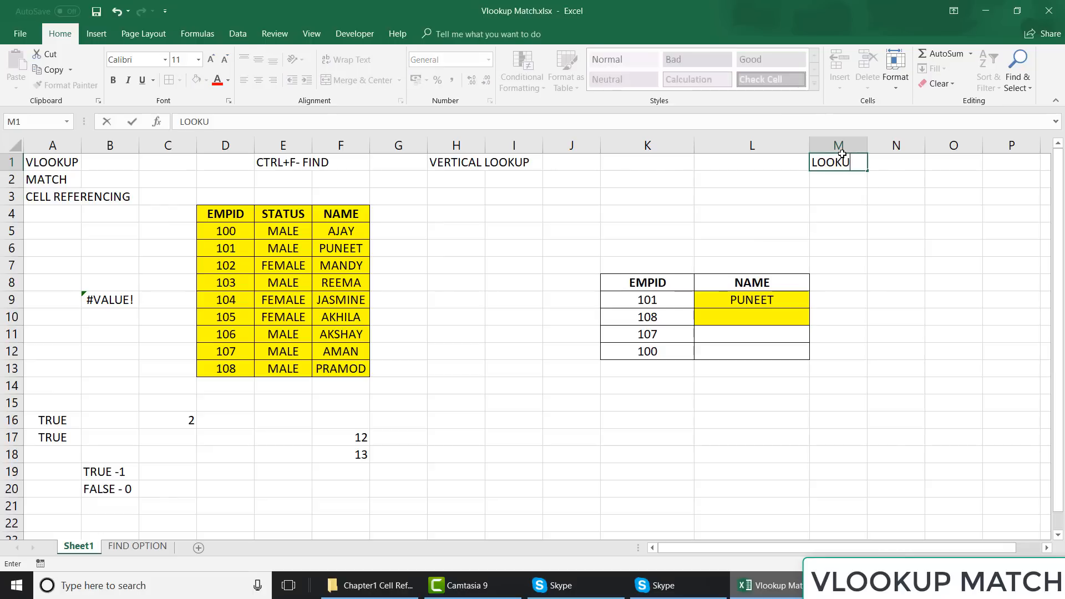
key("Return")
type("RA")
key("BackSpace")
key("BackSpace")
type("TABLE")
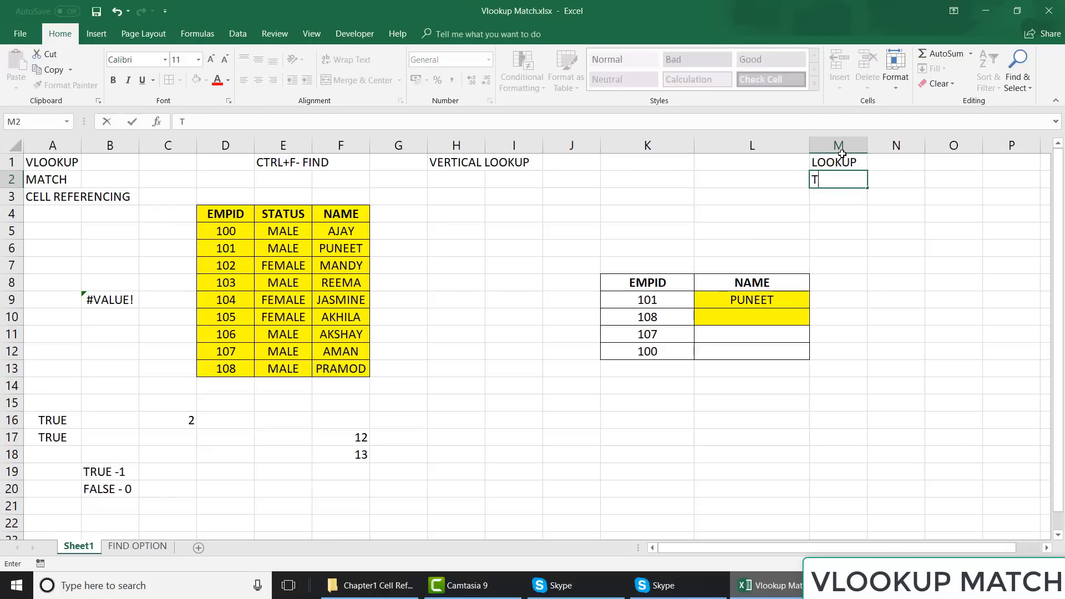
key("Return")
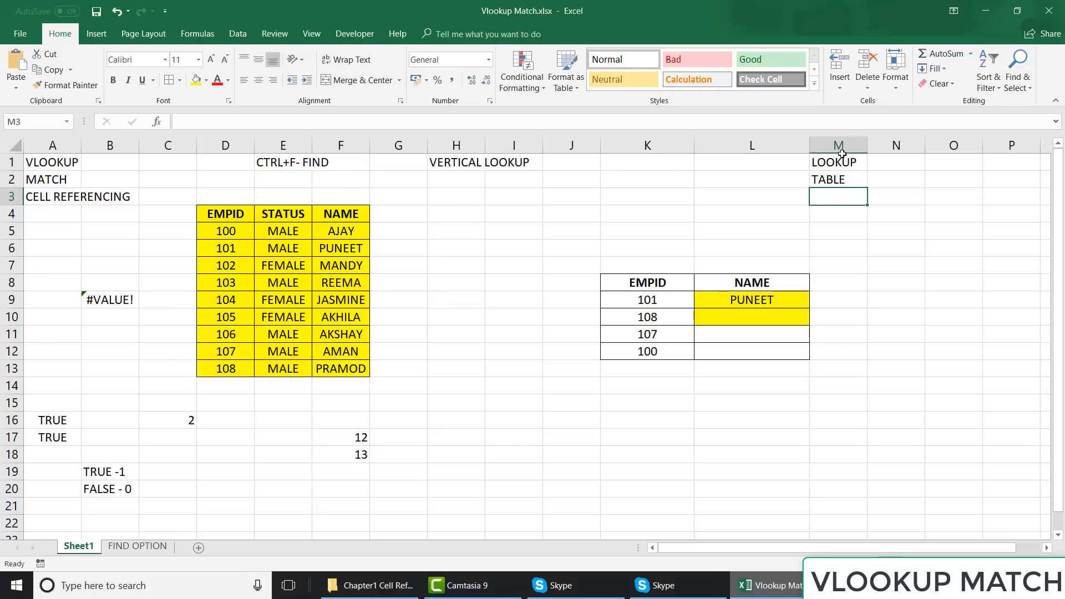
type("COLNUM")
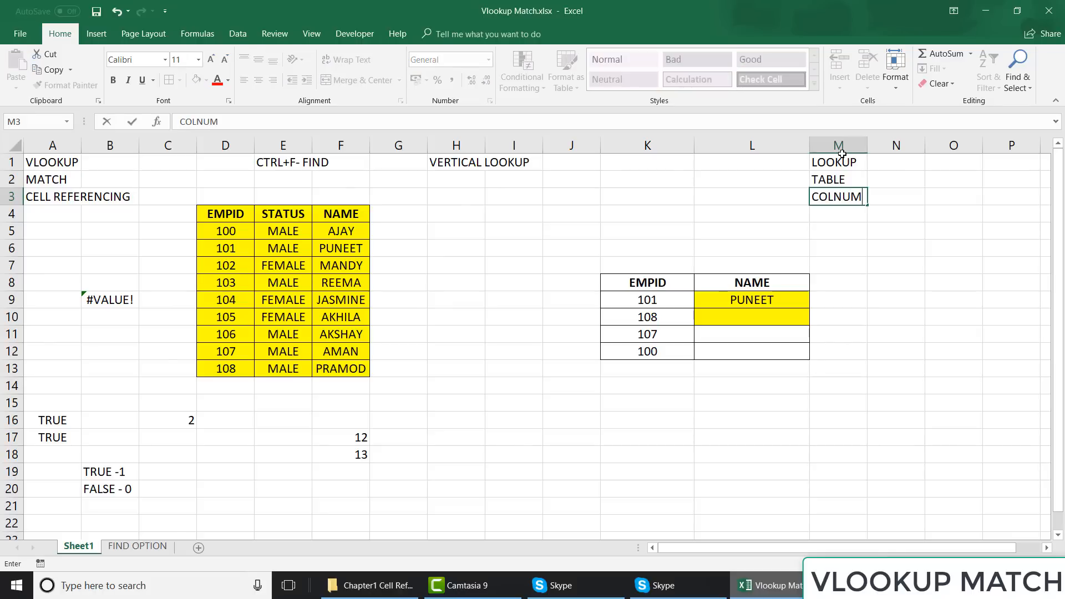
key("Return")
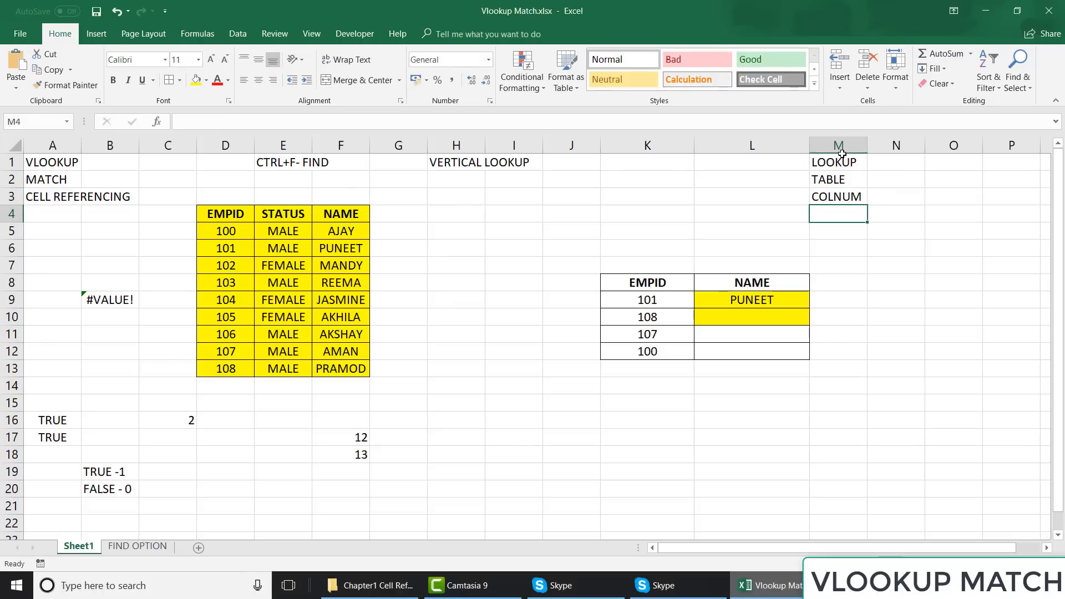
- Change the lookup table's header in L8 to STATUS
left_click(740, 283)
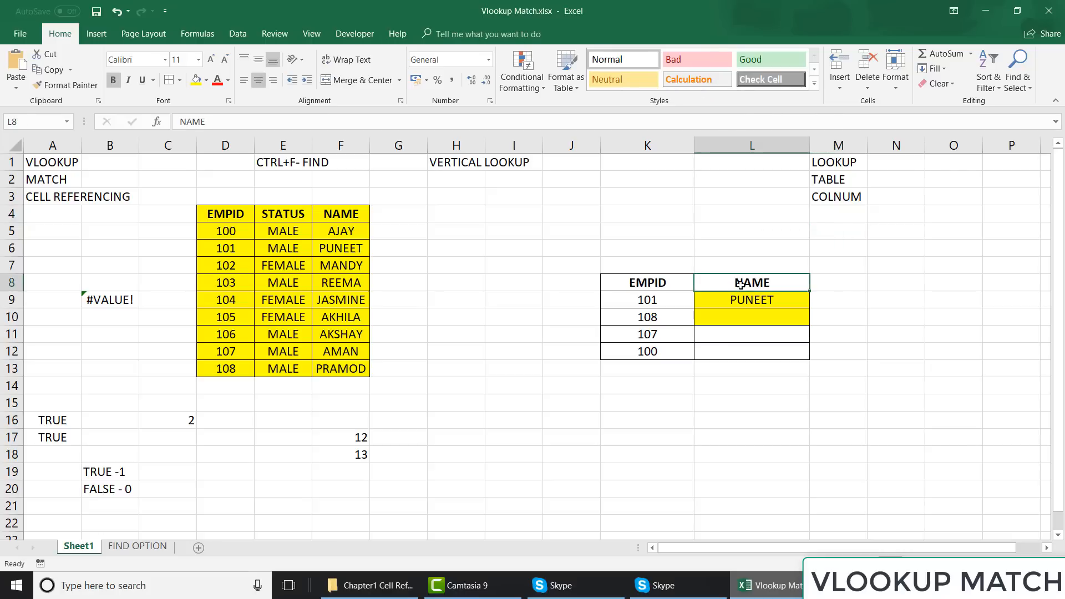
type("STATUS")
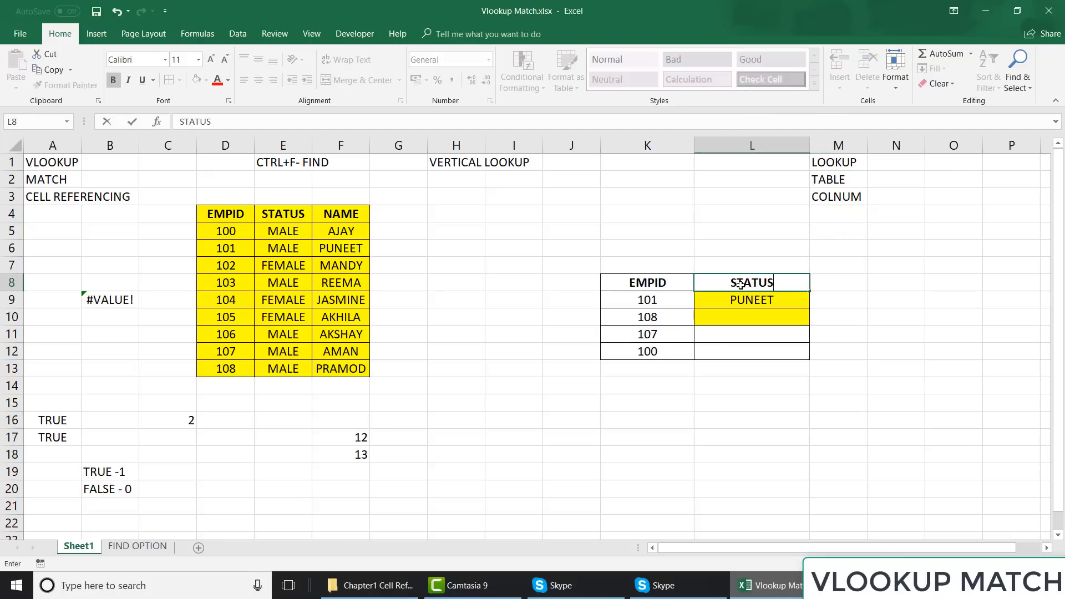
key("Return")
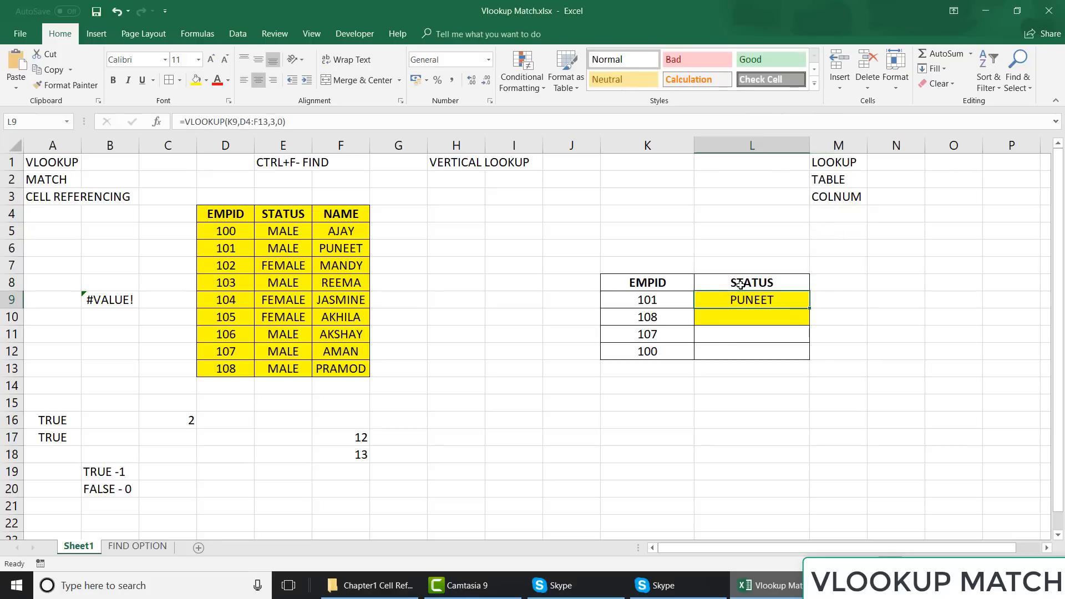
- Set the column index of the VLOOKUP in L9 to 2 and check the updated formula
left_click(277, 121)
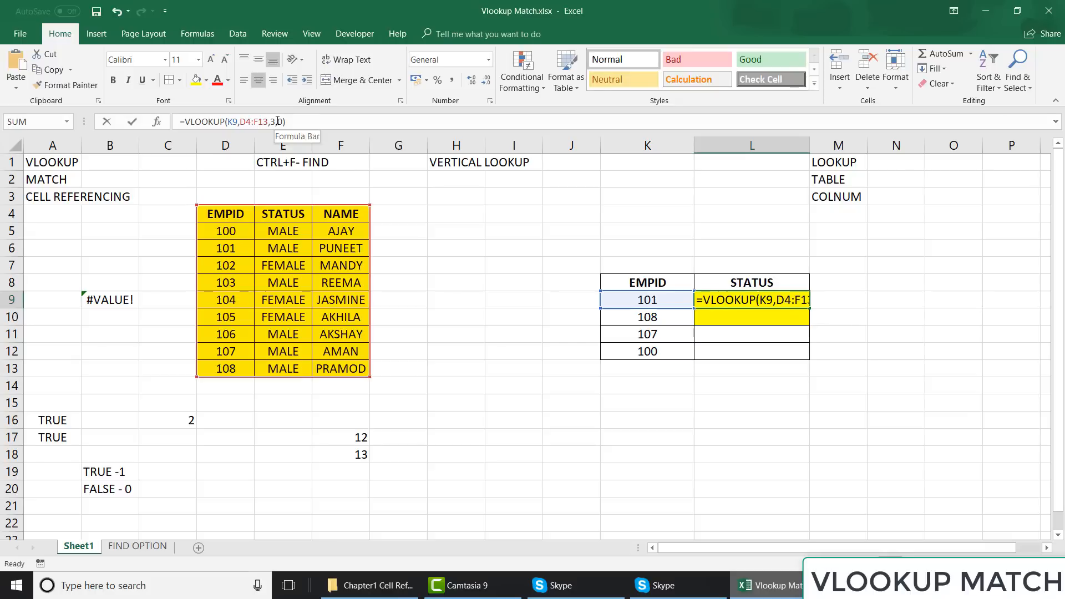
key("BackSpace")
type("2")
key("Return")
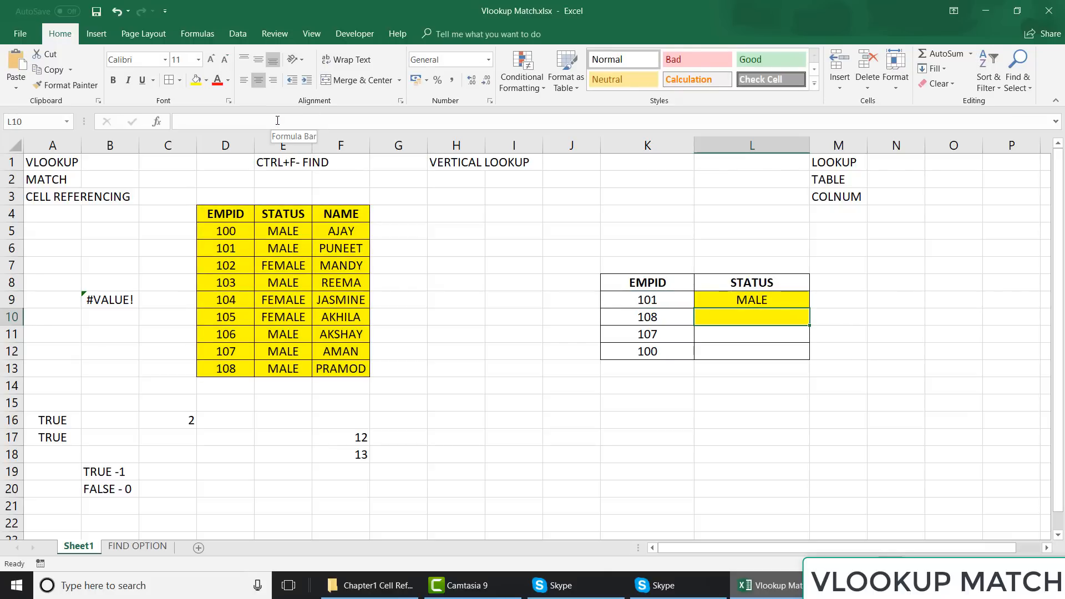
key("Up")
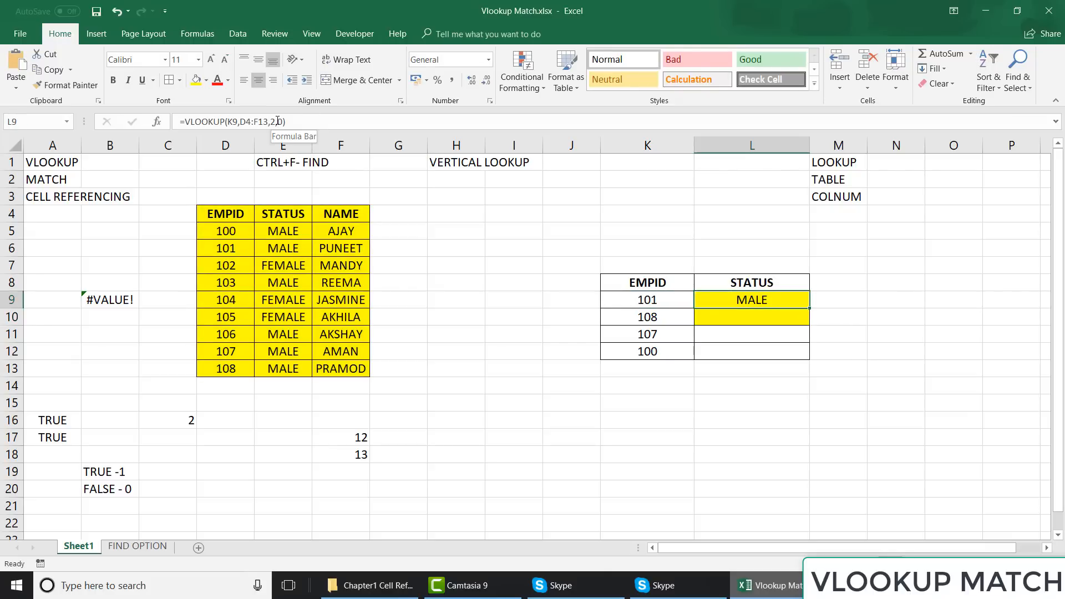
- Highlight the EMPID column of the employee table, D4:D13, to show where the lookup searches
left_click(226, 216)
key("shift+Down")
key("shift+Down")
key("shift+Down")
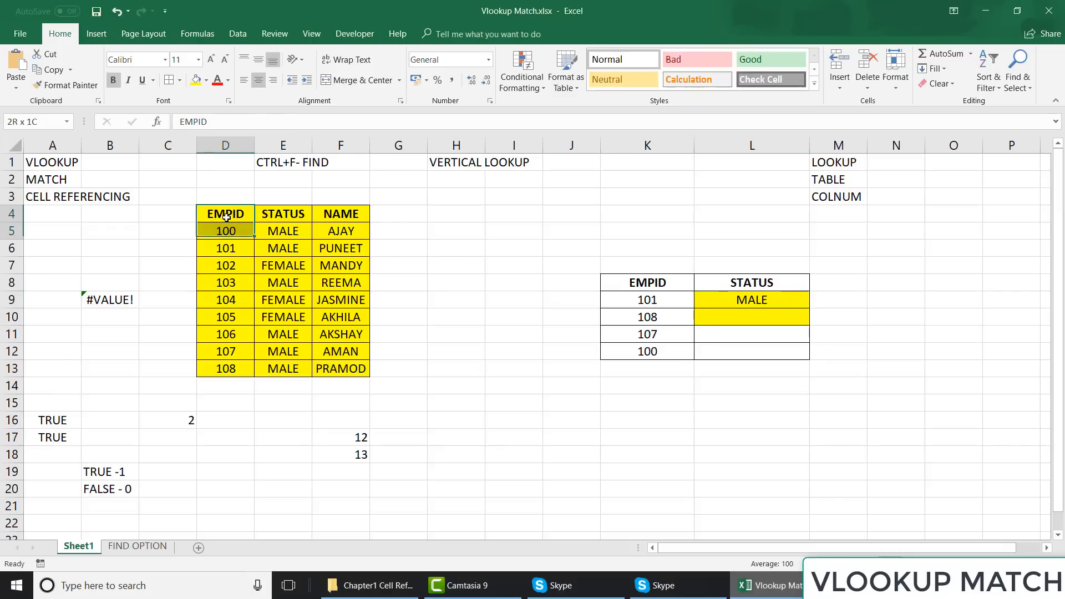
key("shift+Down")
key("shift+Down")
key("shift+Down")
key("shift+Down")
key("shift+Down")
key("shift+Down")
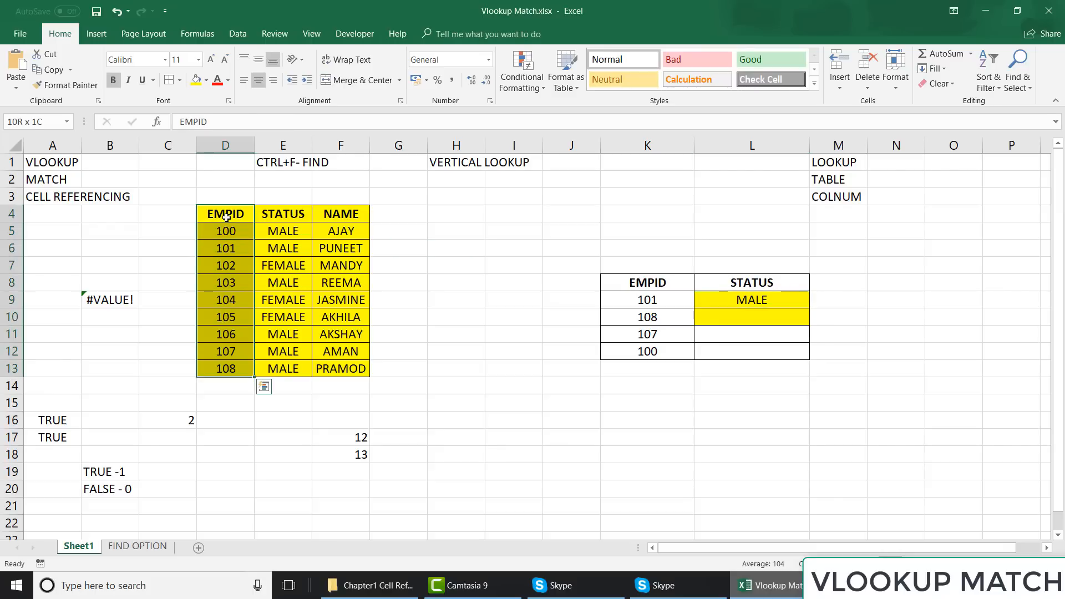
- Trace the record for EMPID 102 in row 7 across the STATUS and NAME columns
key("Down")
key("Down")
key("Down")
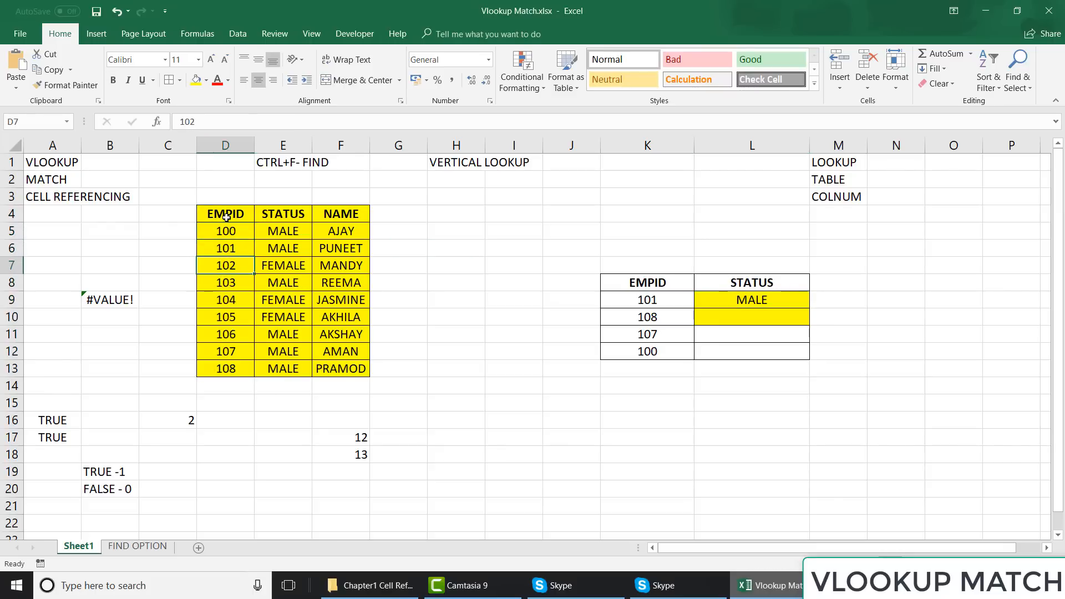
key("shift+Right")
key("shift+Right")
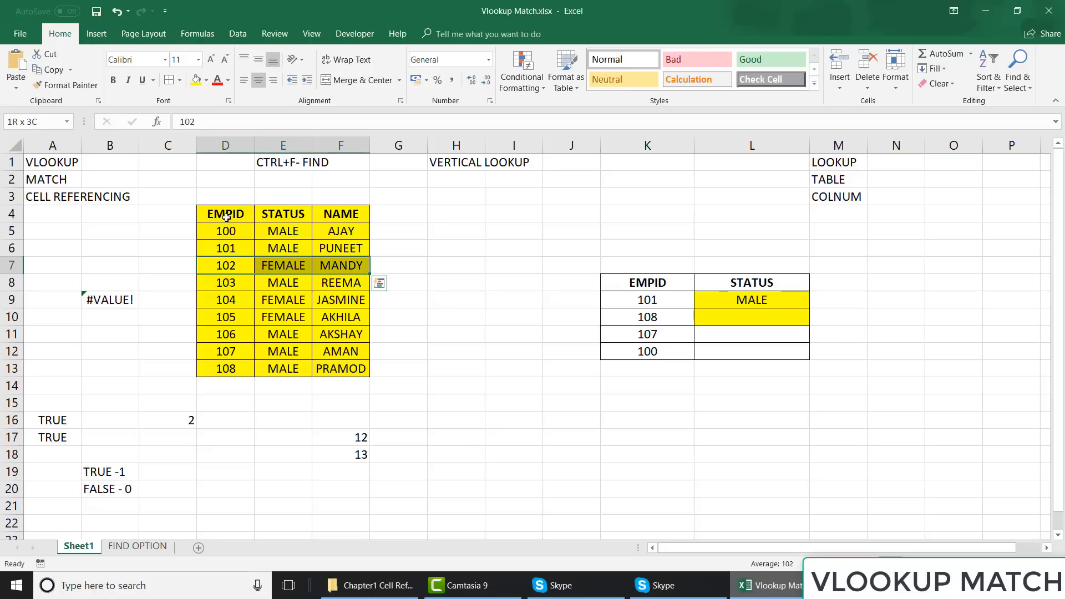
key("shift+Right")
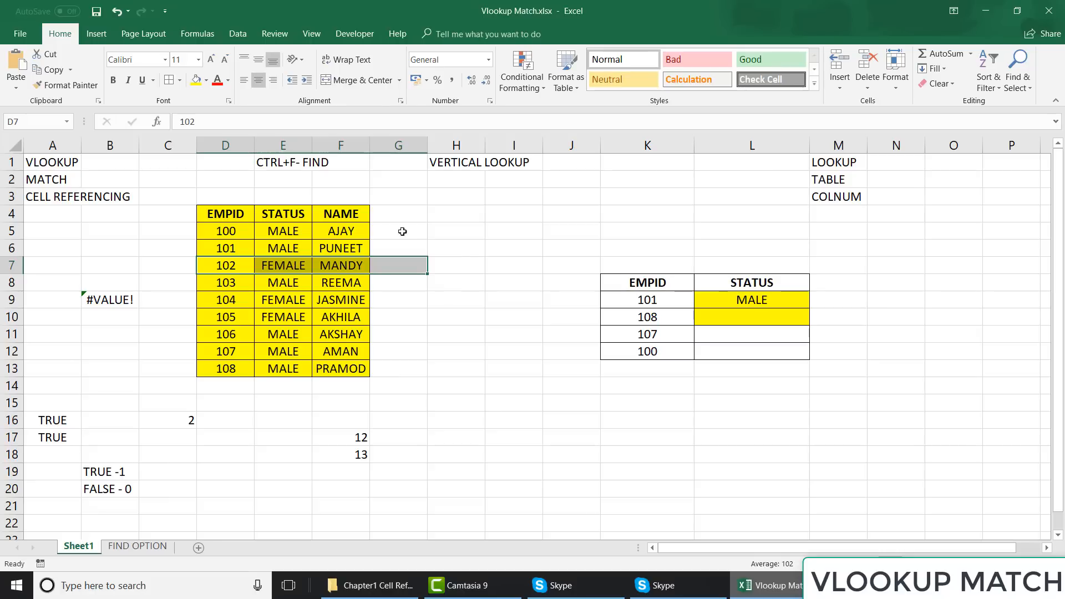
- Fill the VLOOKUP formula from L9 down through L12 for the remaining employee IDs
left_click(781, 303)
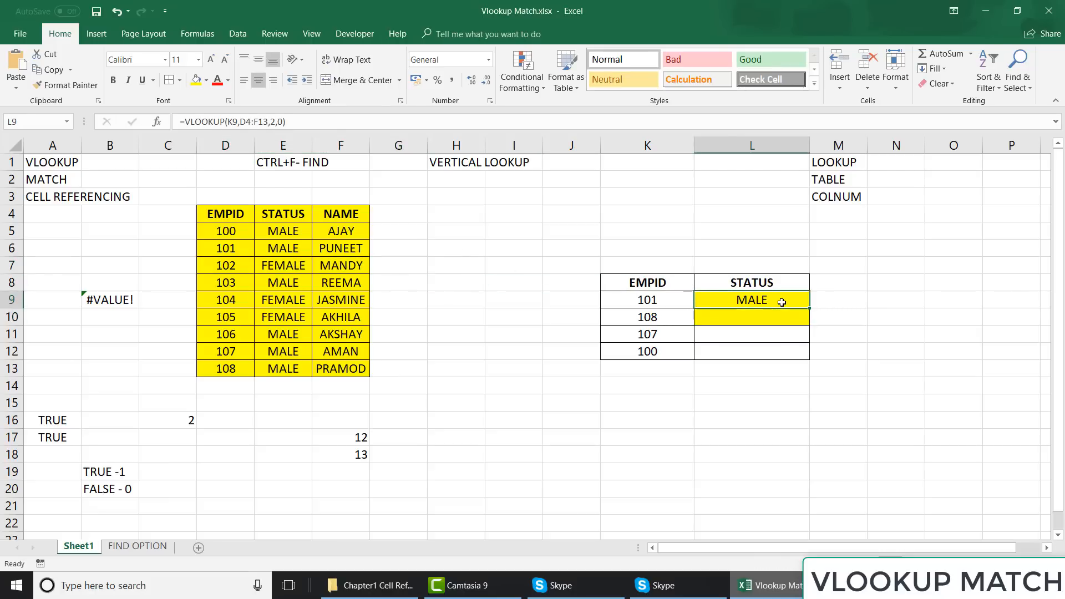
key("Up")
key("Down")
left_click_drag(809, 308, 811, 360)
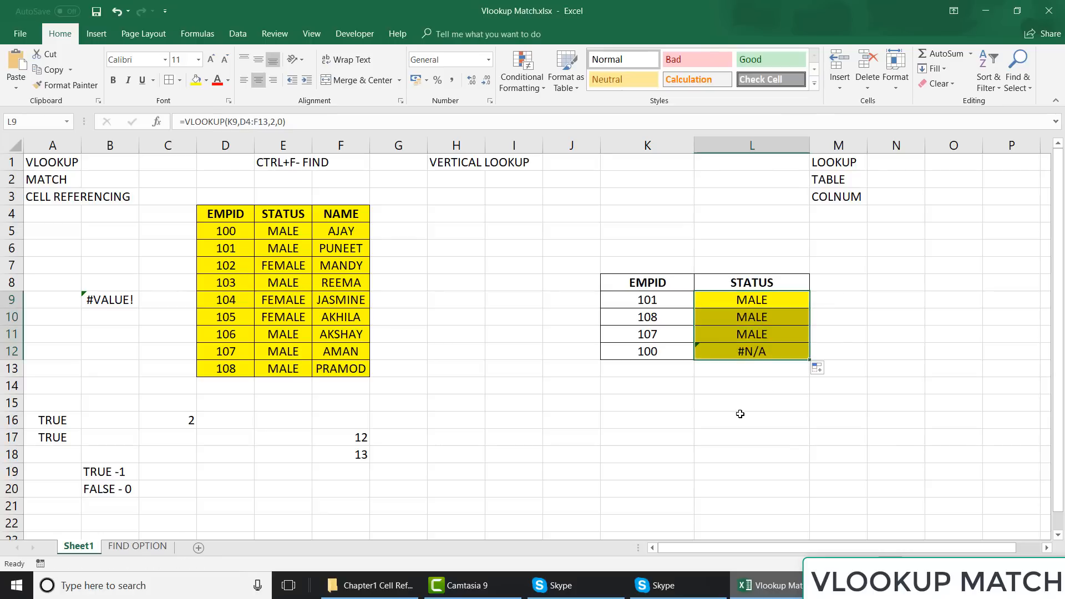
left_click(697, 432)
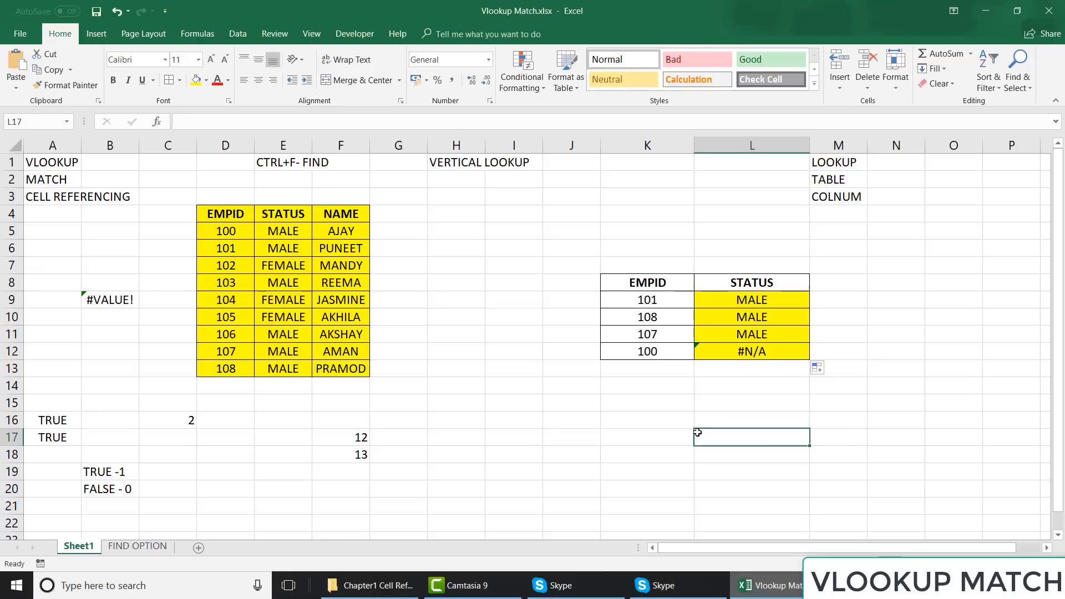
- Compare the lookup result in L12 and its ID in K12 with the EMPID column and the L9 formula
left_click(744, 357)
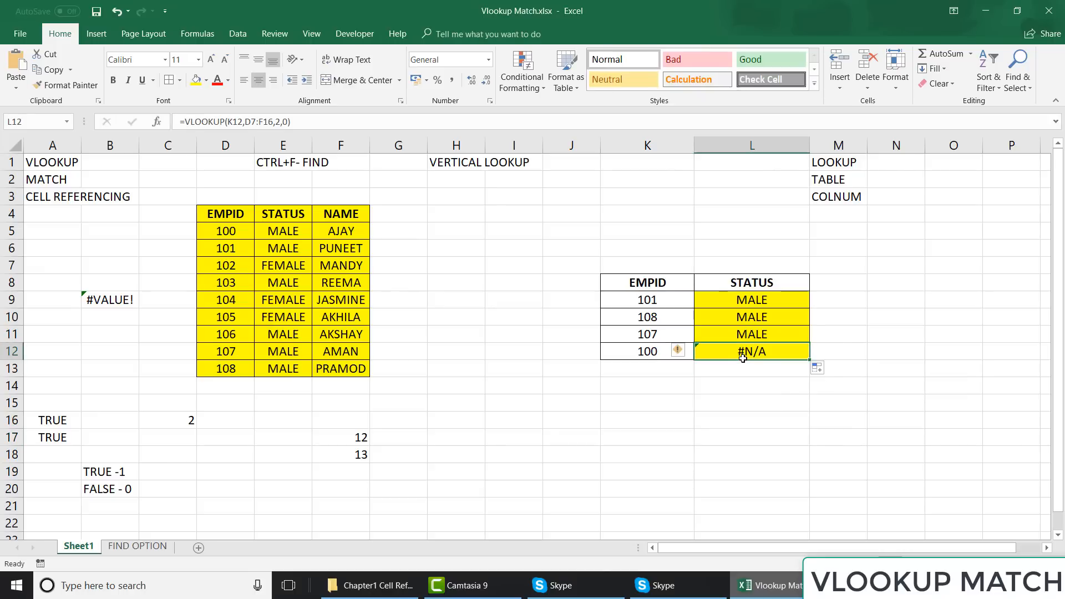
left_click(632, 357)
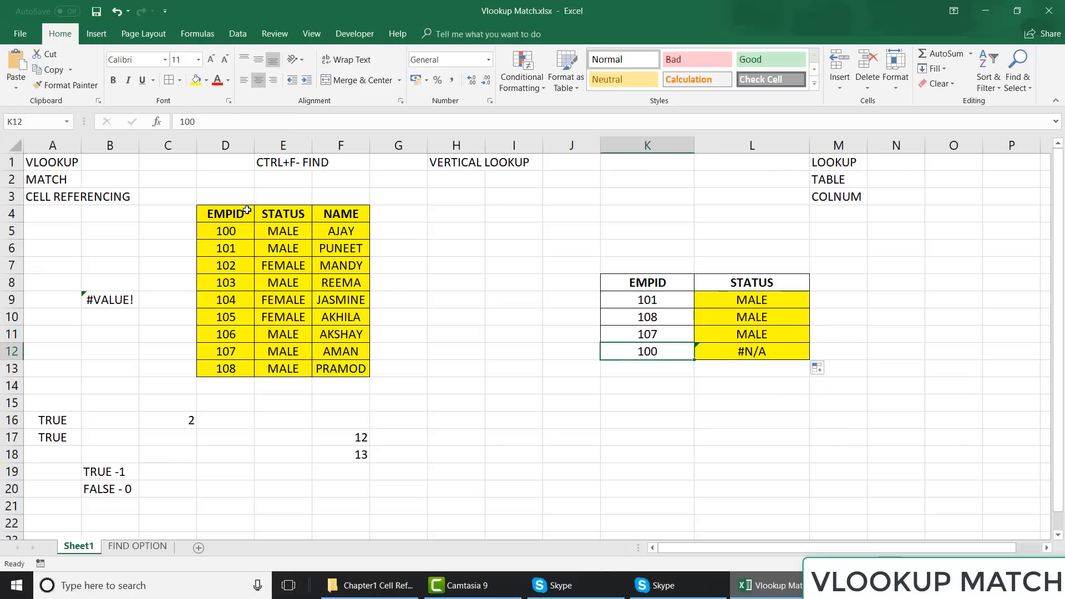
left_click(233, 210)
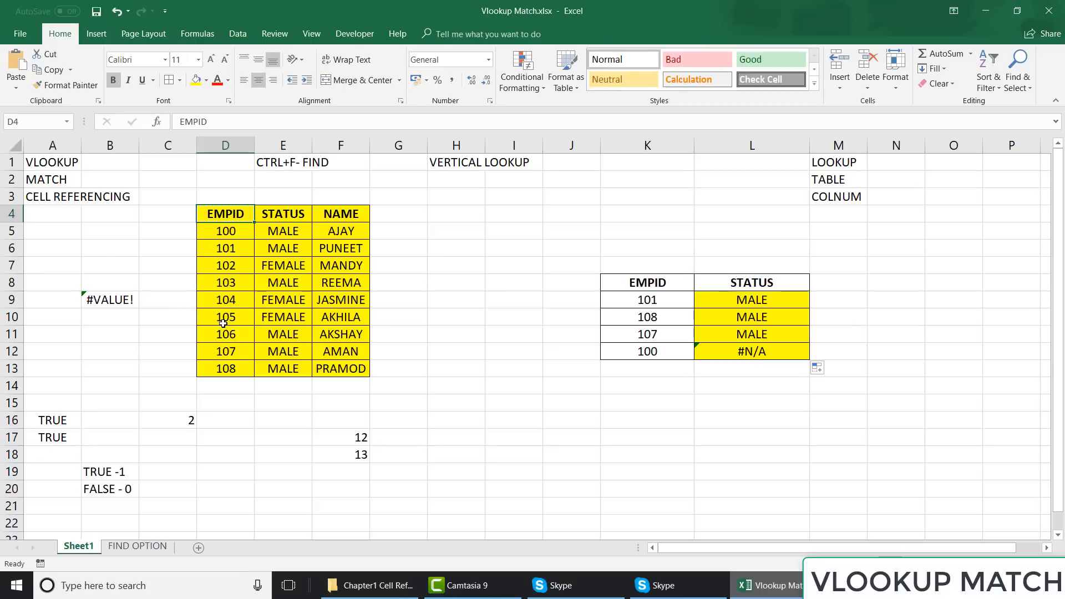
left_click(233, 379, "shift")
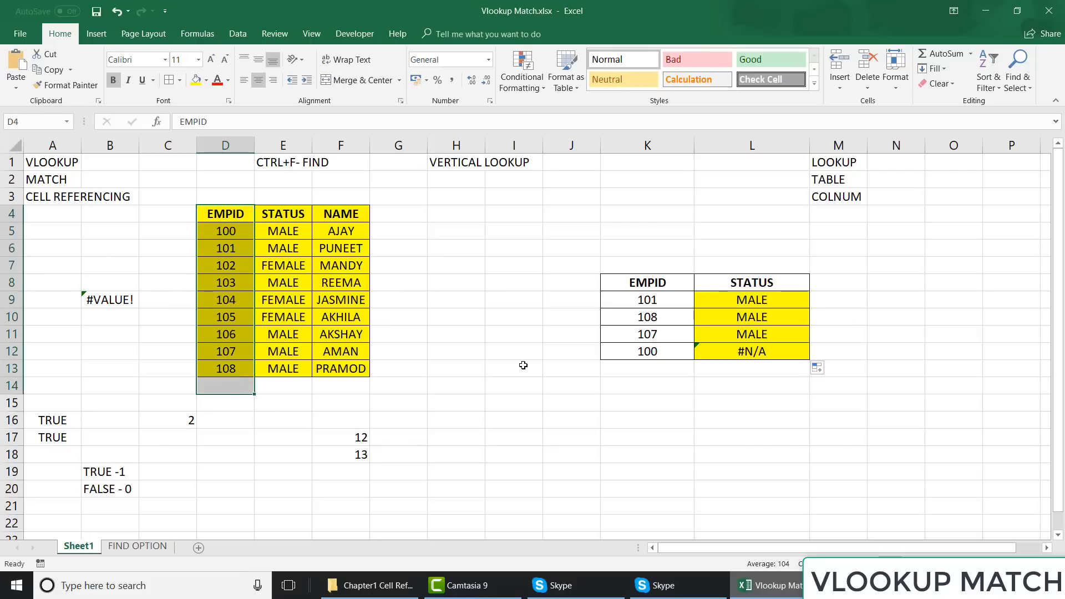
left_click(648, 335)
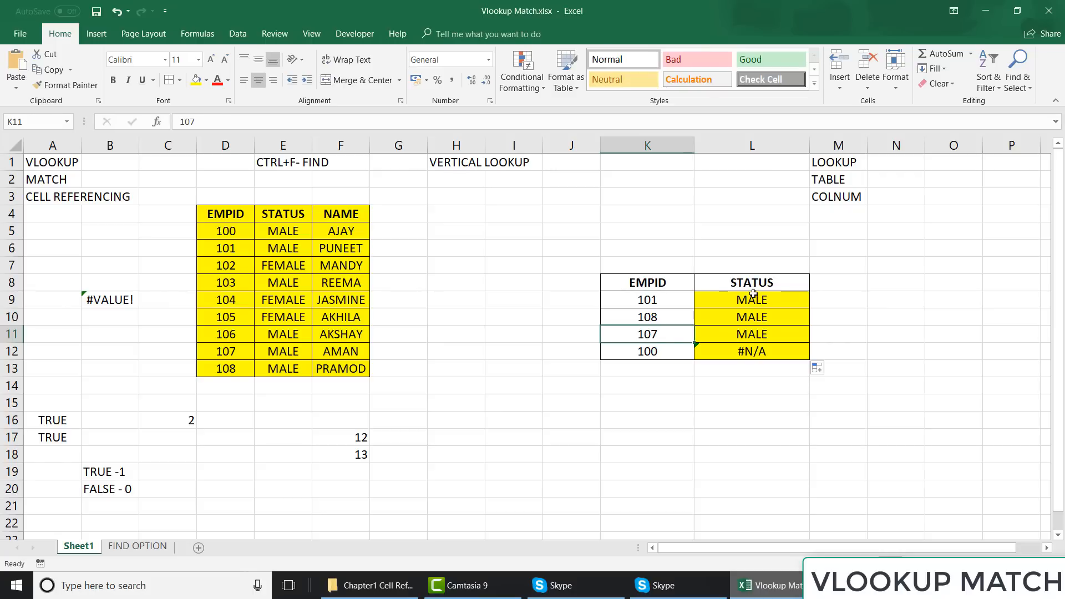
left_click(731, 303)
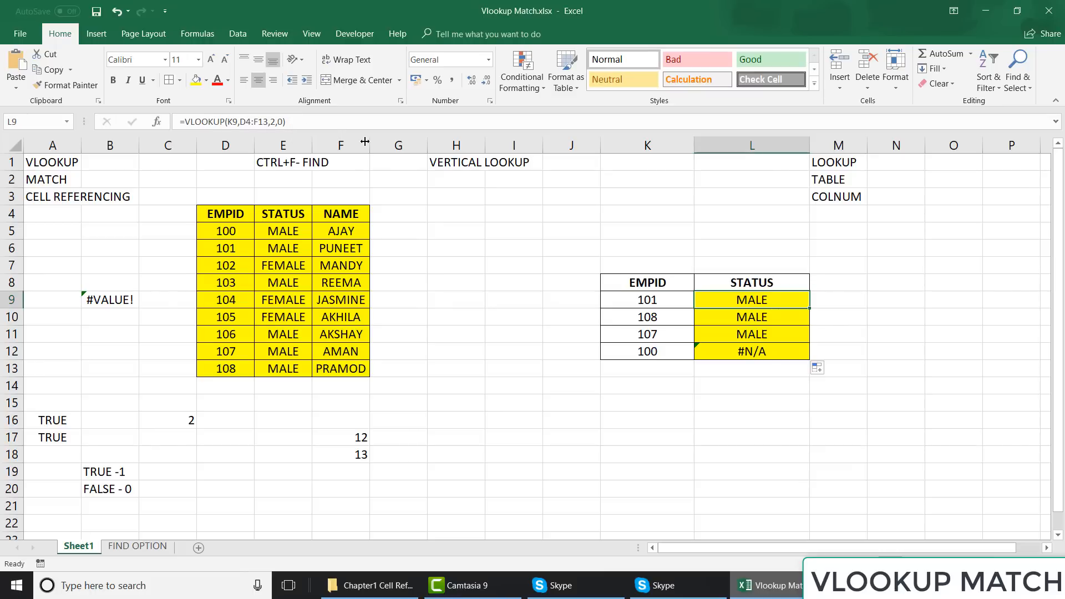
key("F2")
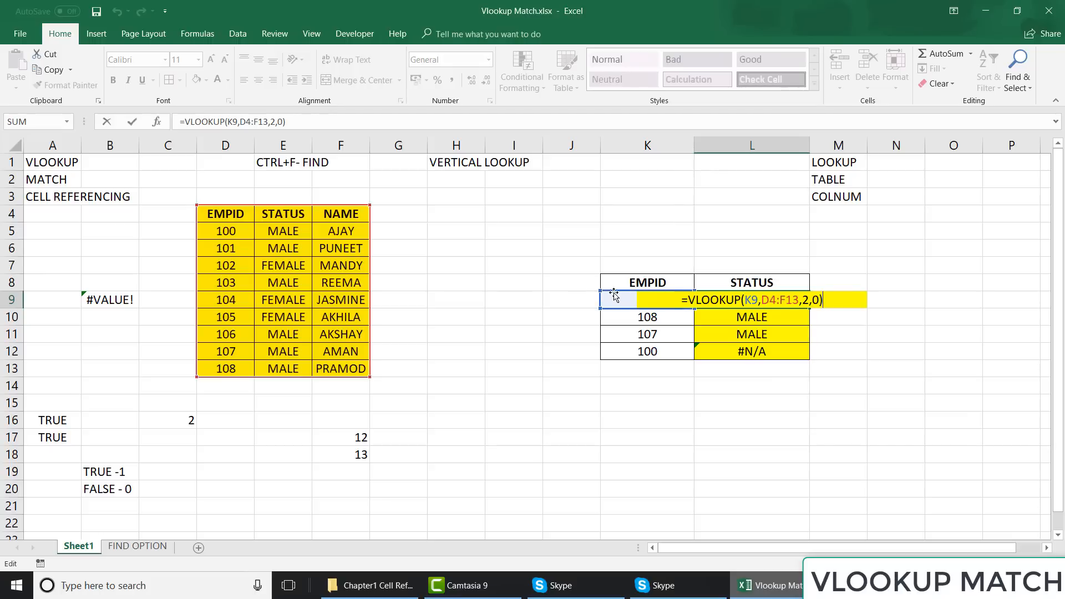
key("ctrl+Return")
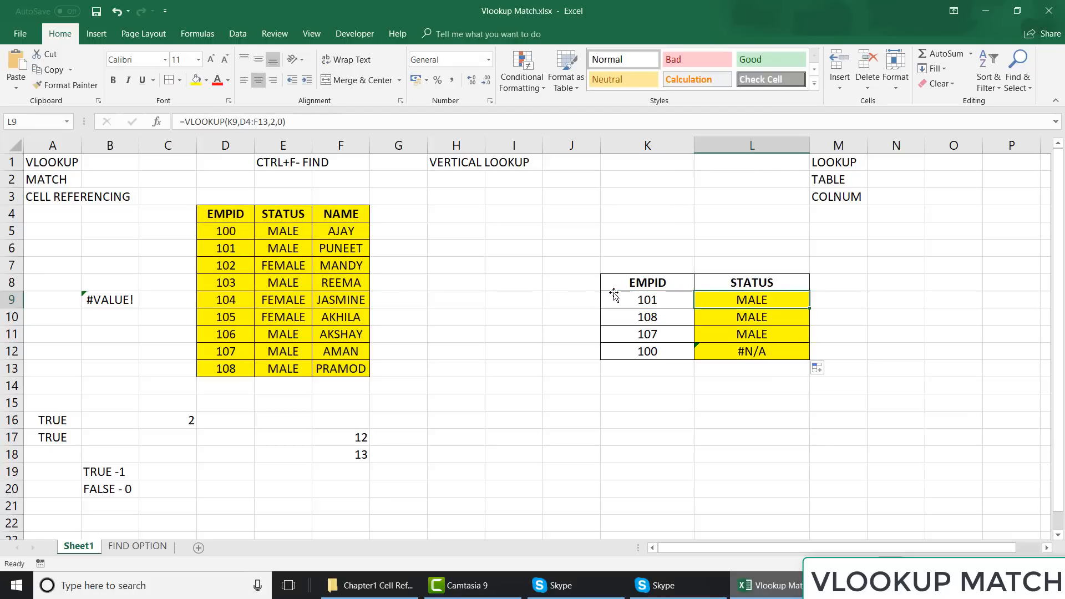
- Left-align the status results in L9:L12
key("shift+Down")
key("shift+Down")
key("shift+Down")
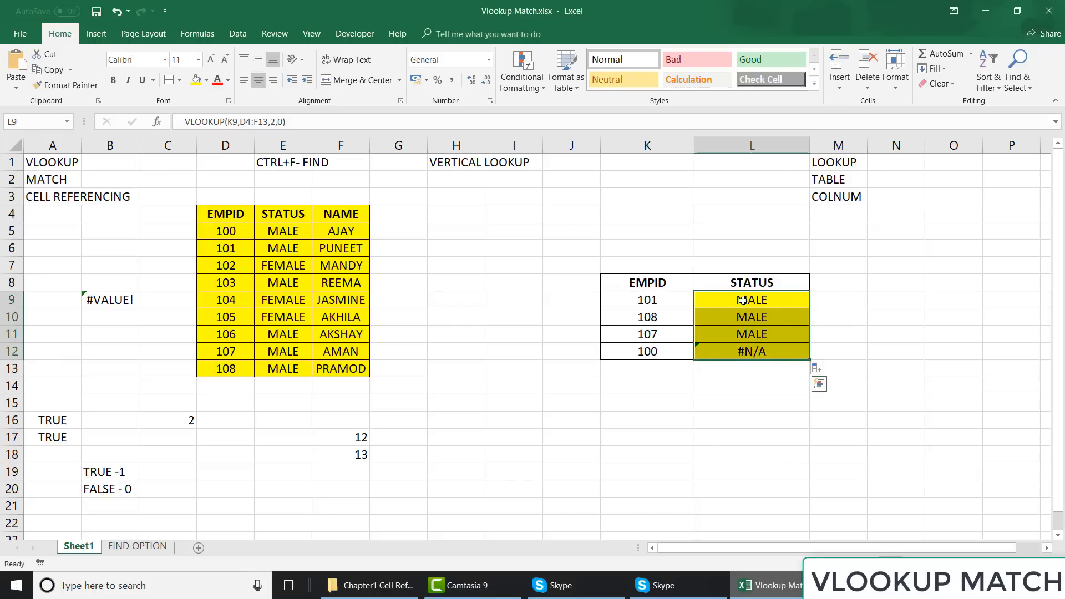
left_click(245, 83)
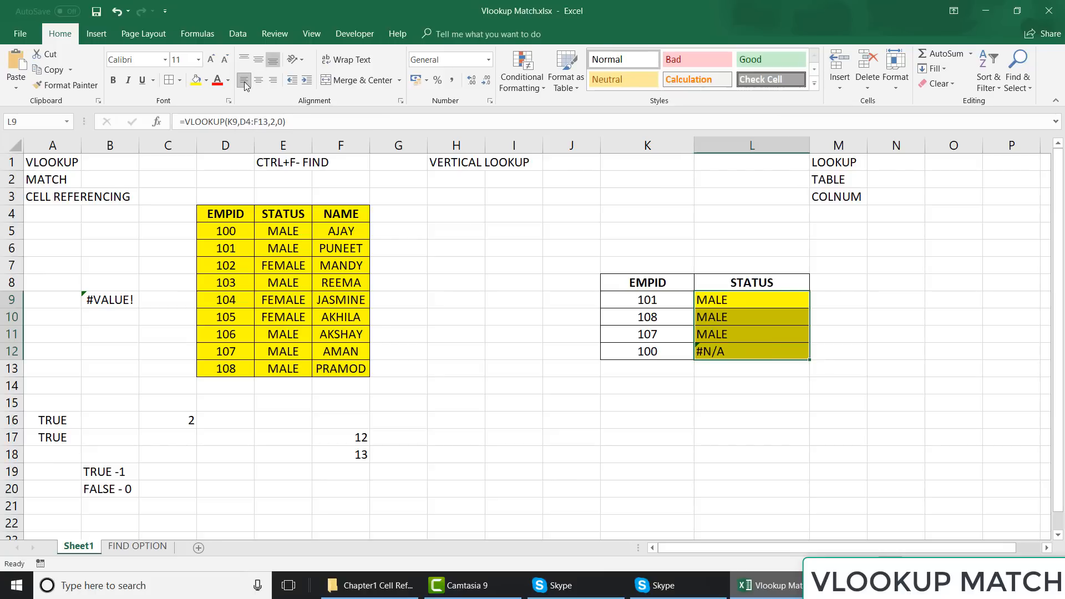
- Examine the lookup value and table range references used by the VLOOKUP formulas in L9 and L10
left_click(733, 300)
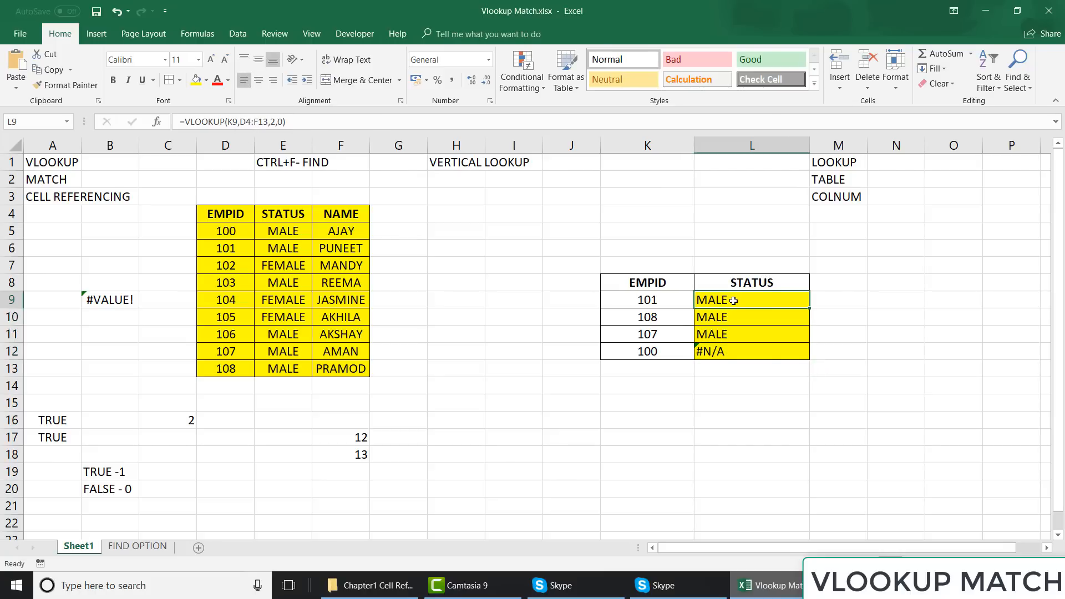
double_click(733, 300)
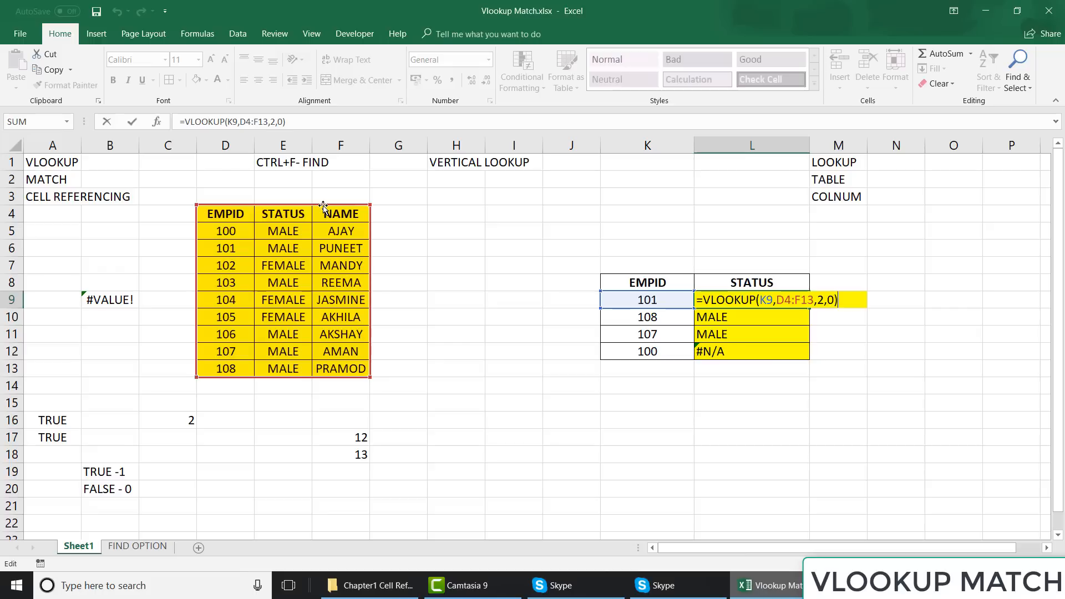
key("ctrl+Return")
key("Down")
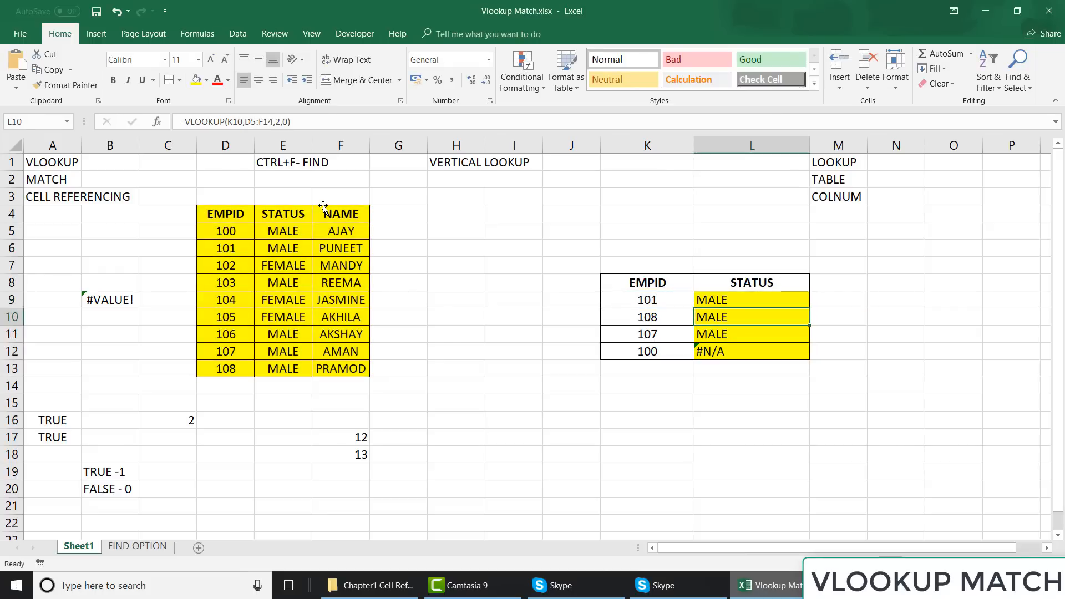
left_click(251, 121)
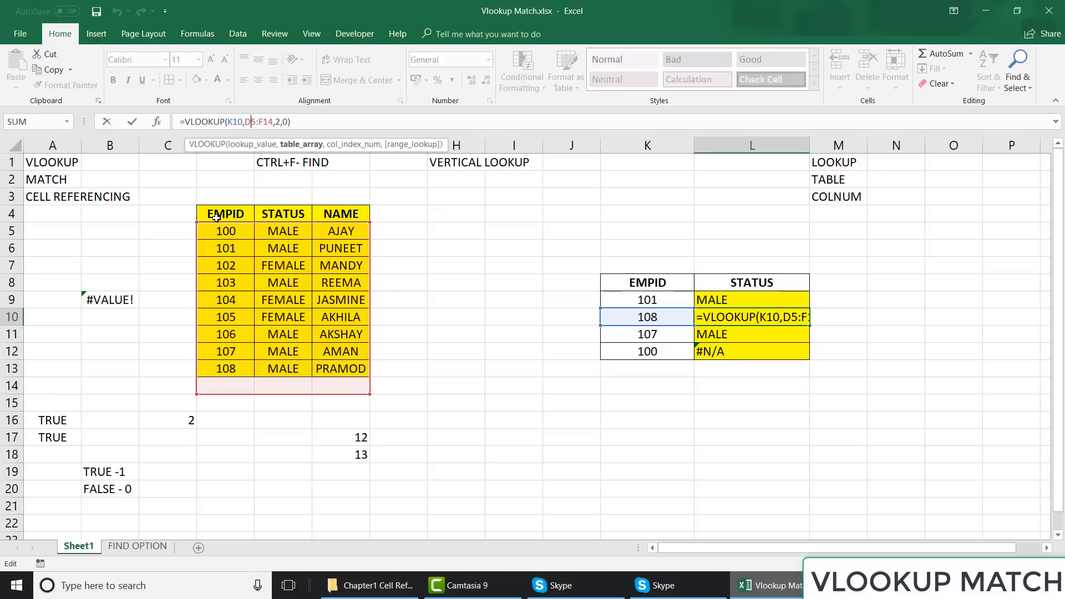
left_click(270, 121)
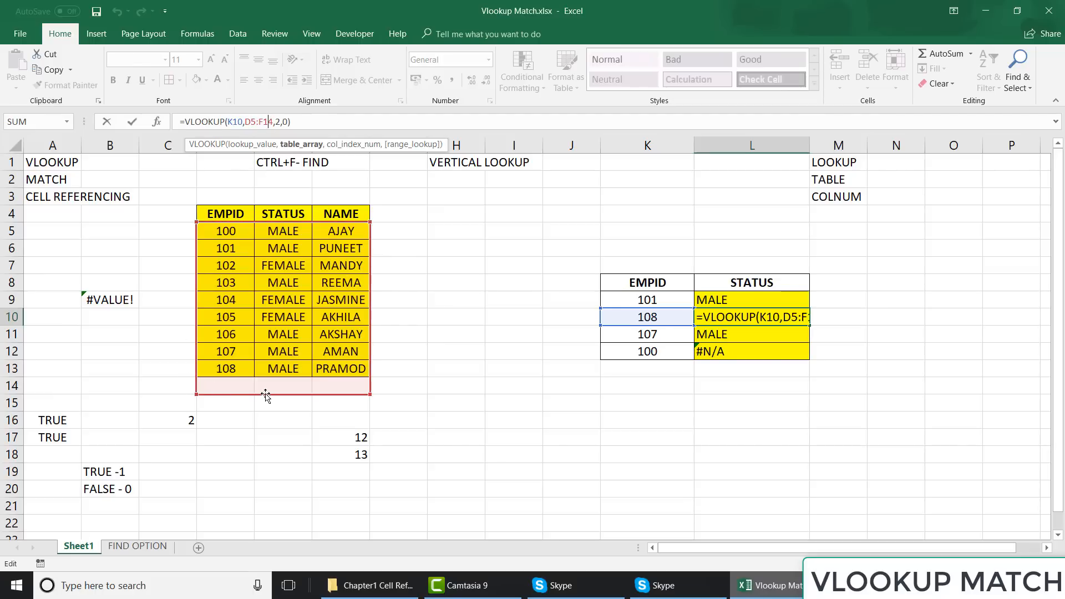
left_click(238, 121)
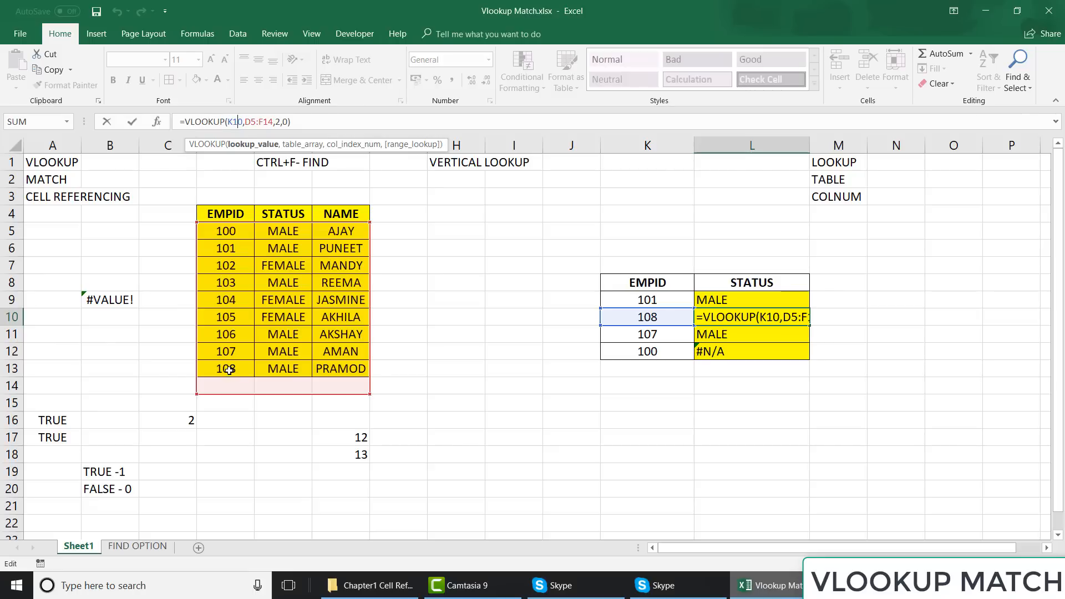
key("ctrl+Return")
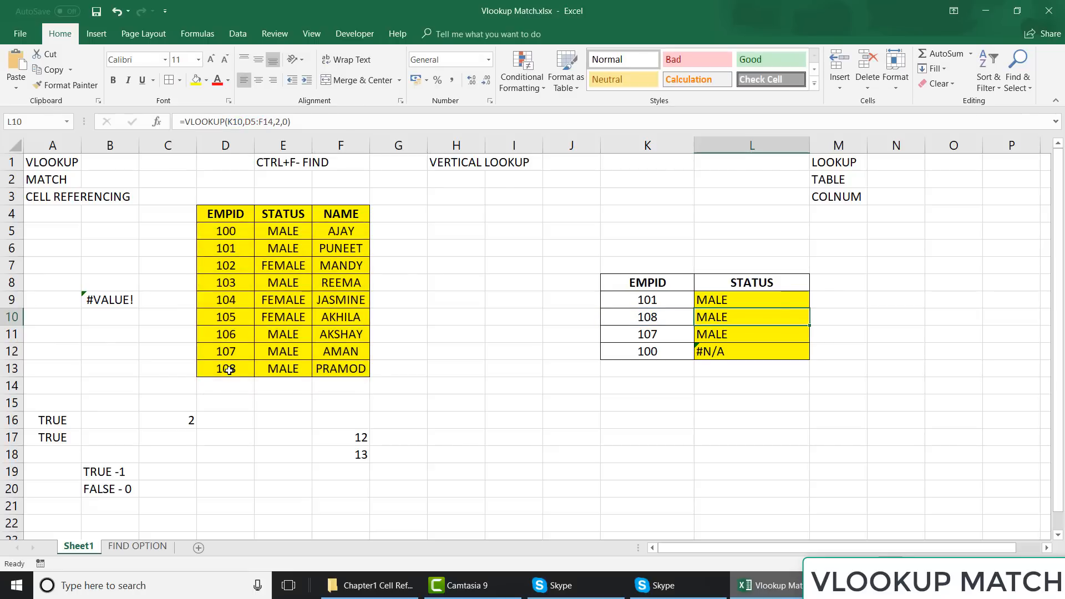
- Inspect how the lookup value and table range references shift in the VLOOKUP formulas in L11 and L12
key("Down")
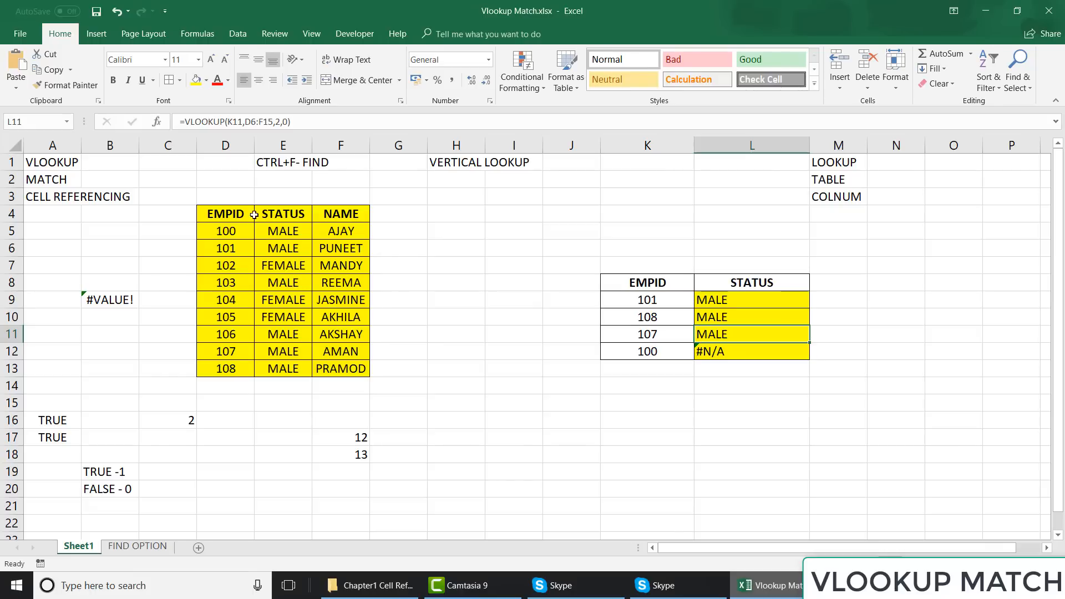
left_click(233, 122)
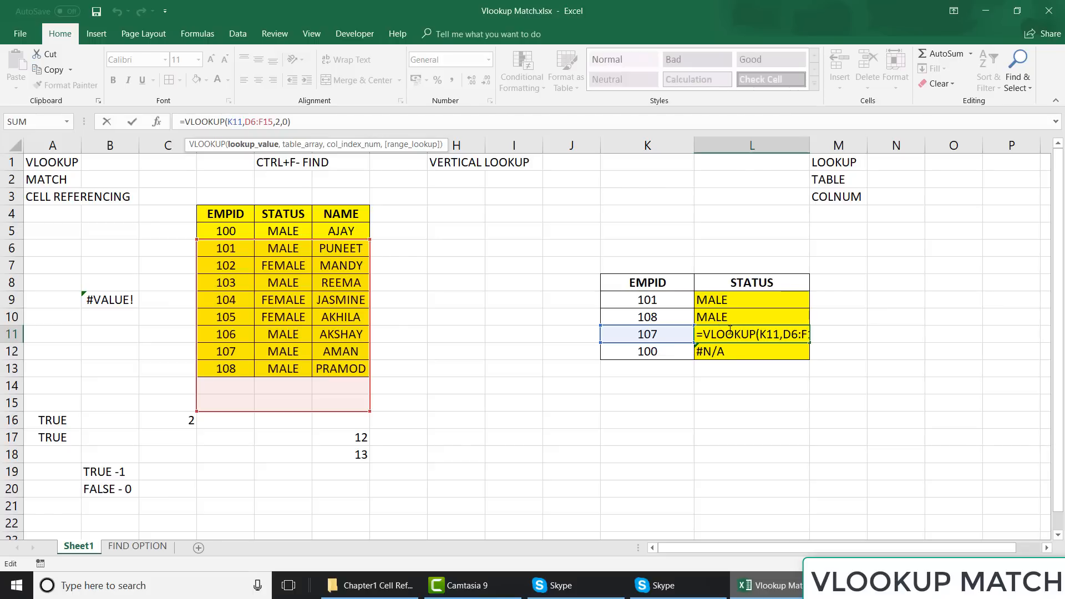
key("ctrl+Return")
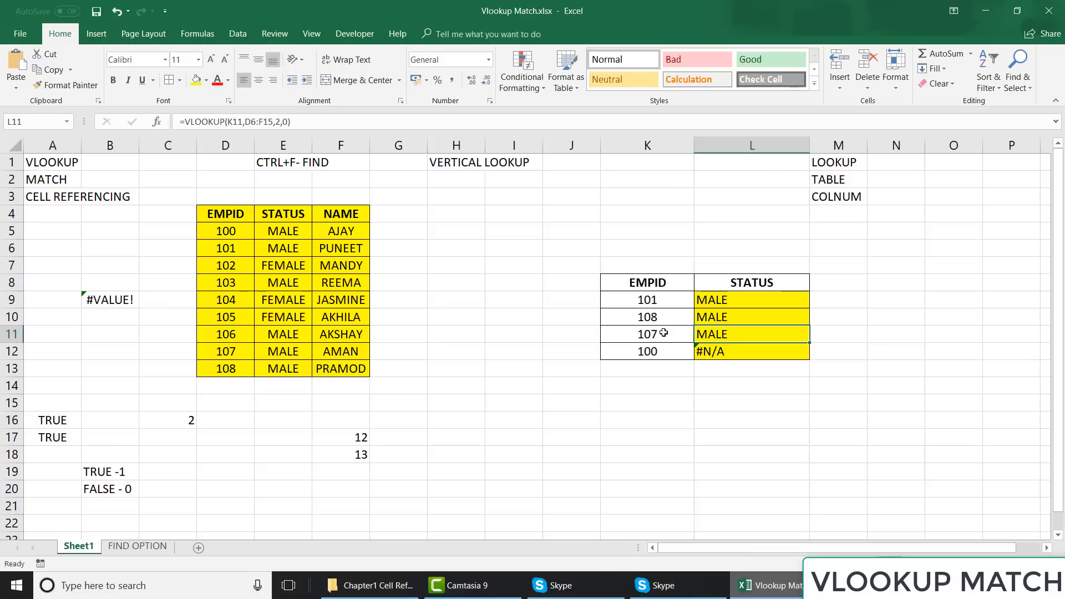
key("Down")
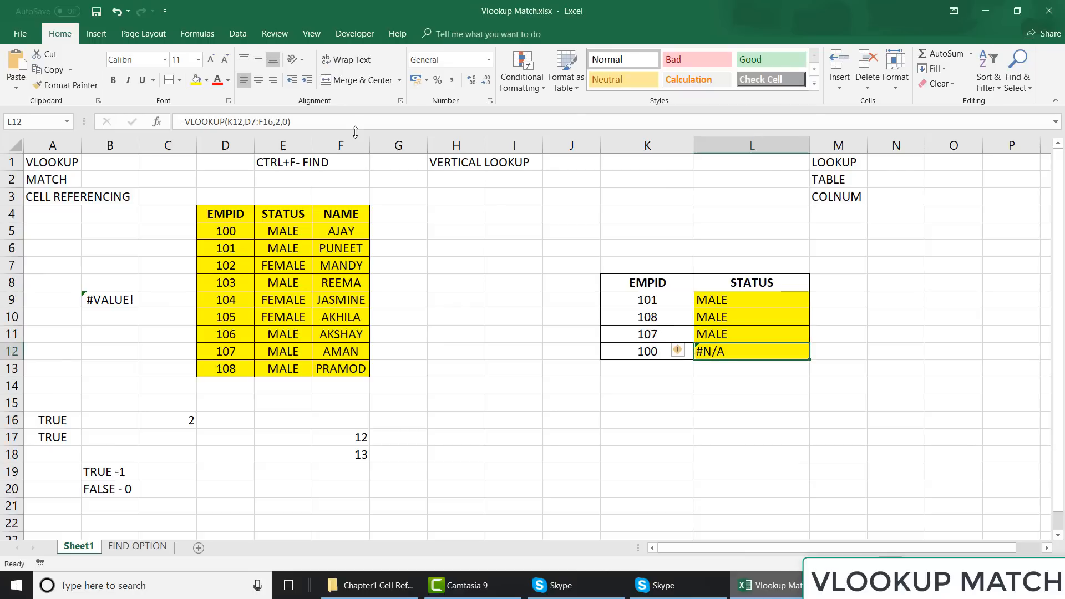
left_click(266, 123)
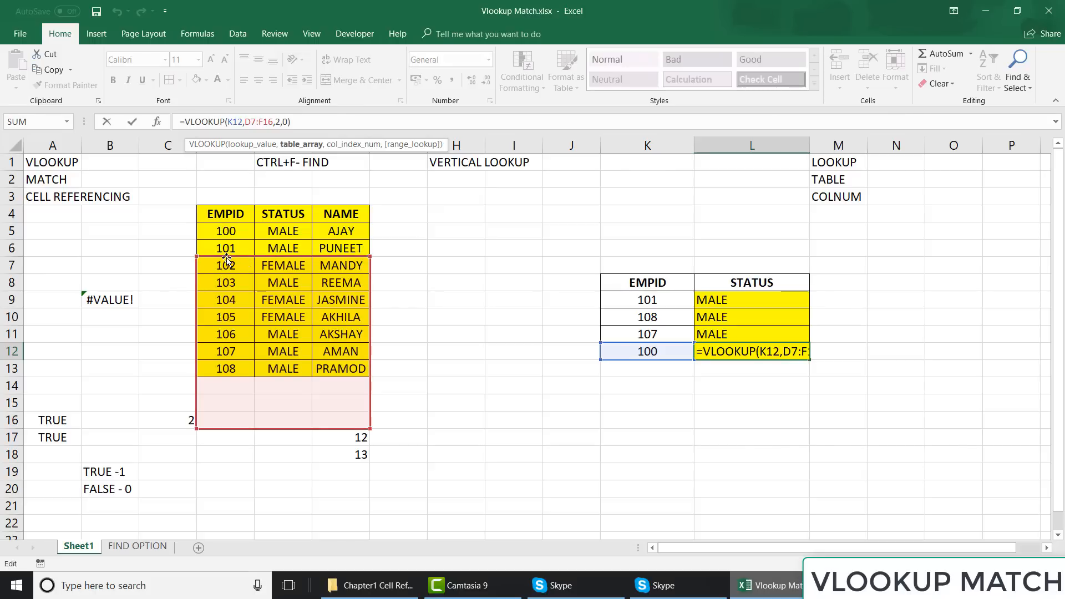
mouse_move(227, 257)
left_mouse_down()
mouse_move(229, 216)
mouse_move(228, 266)
left_mouse_up()
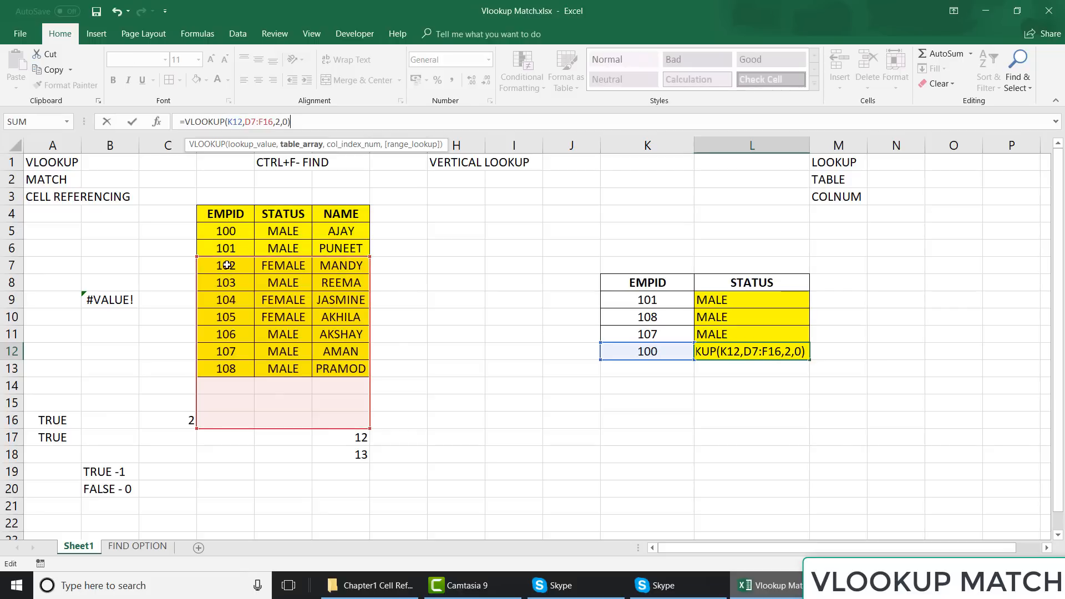
type("`")
key("BackSpace")
key("ctrl+Return")
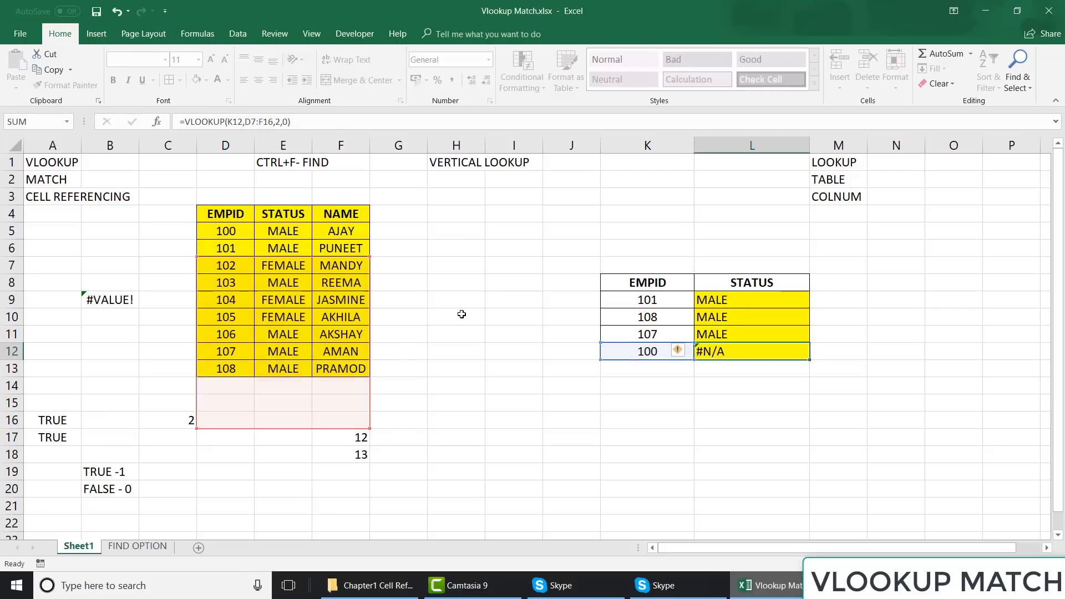
- Recheck the table range of the original VLOOKUP in L9 against the copied formula in L10
left_click(721, 296)
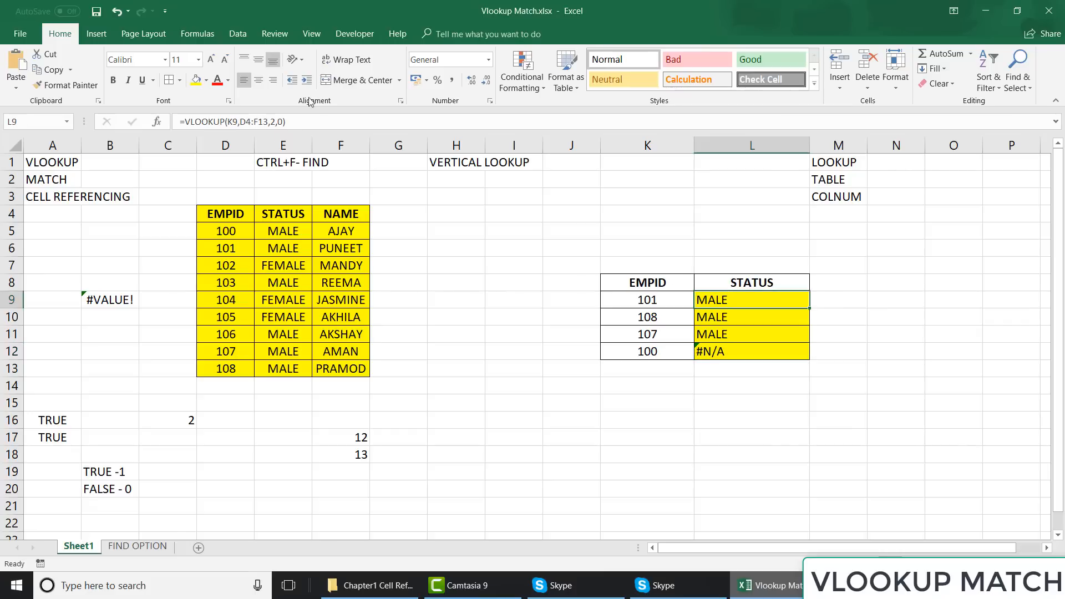
left_click(249, 120)
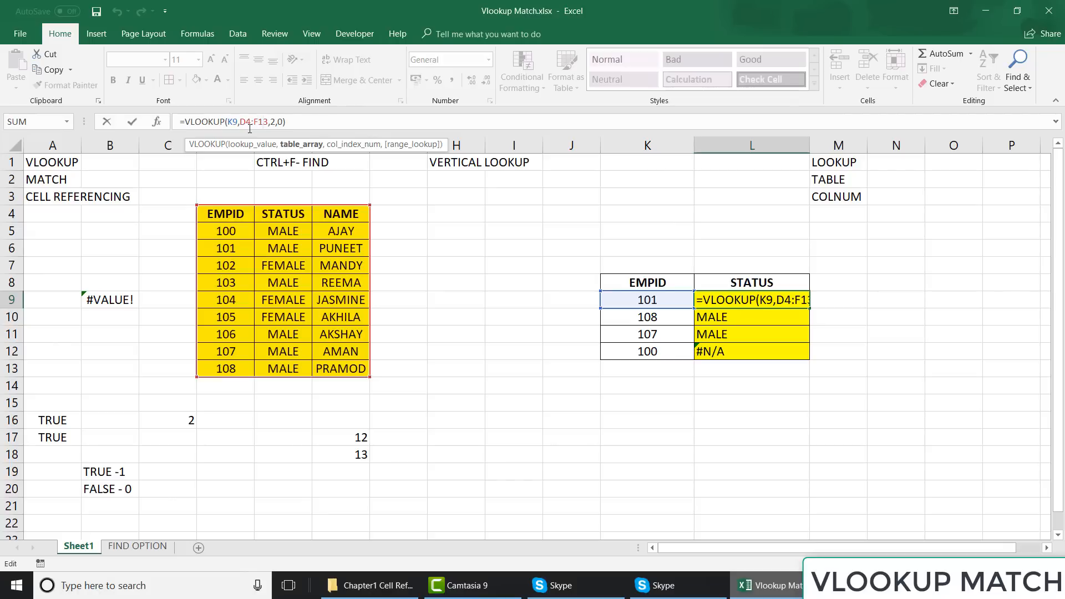
key("Return")
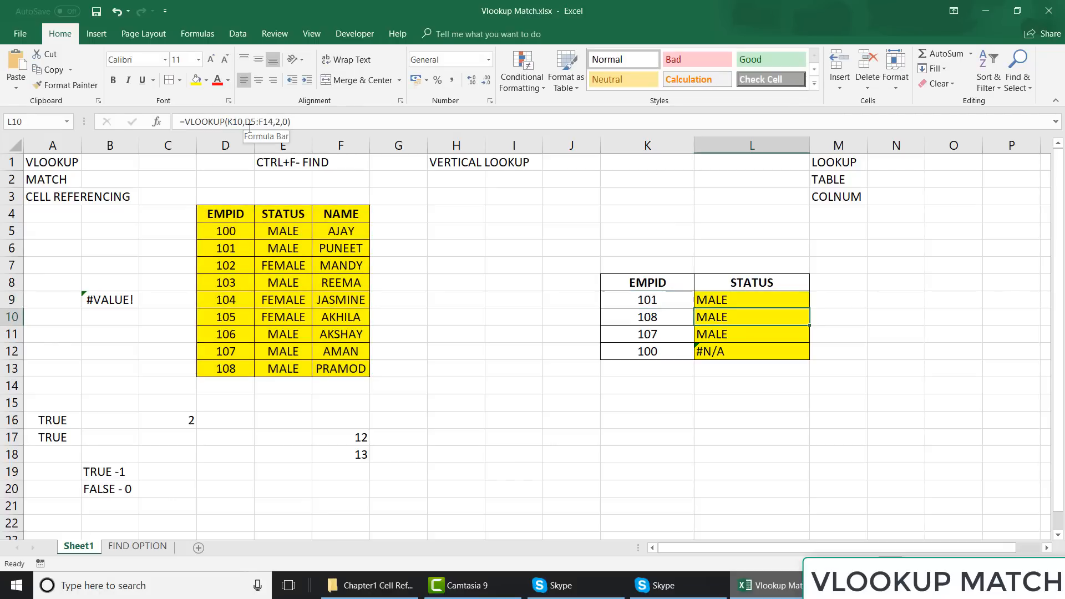
- Undo the copied VLOOKUP formulas in L10:L12 and review the lookup value and table range of the formula in L9
key("ctrl+z")
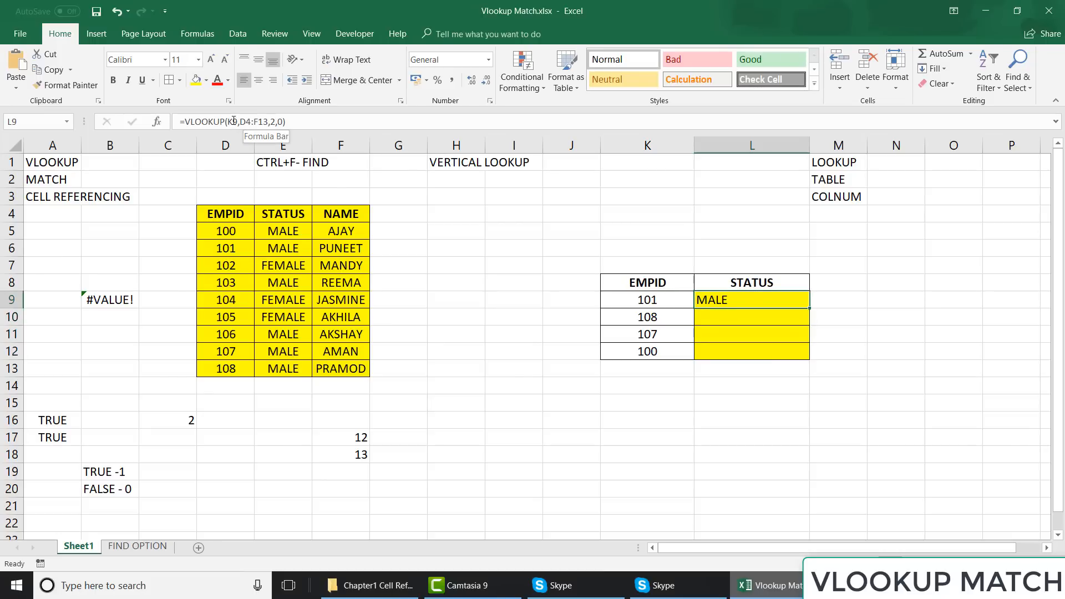
left_click(234, 121)
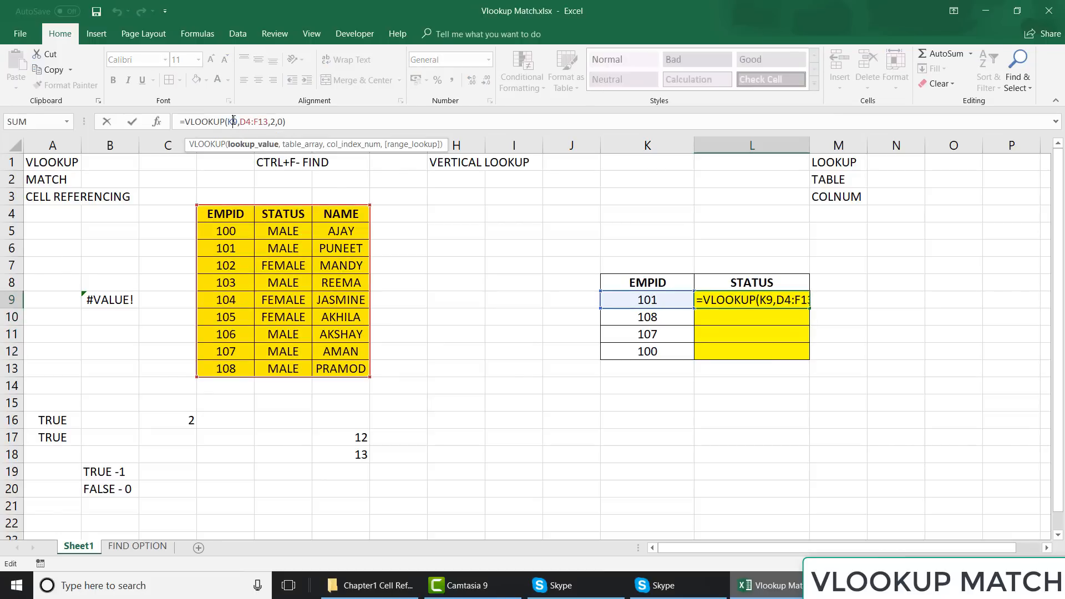
key("Escape")
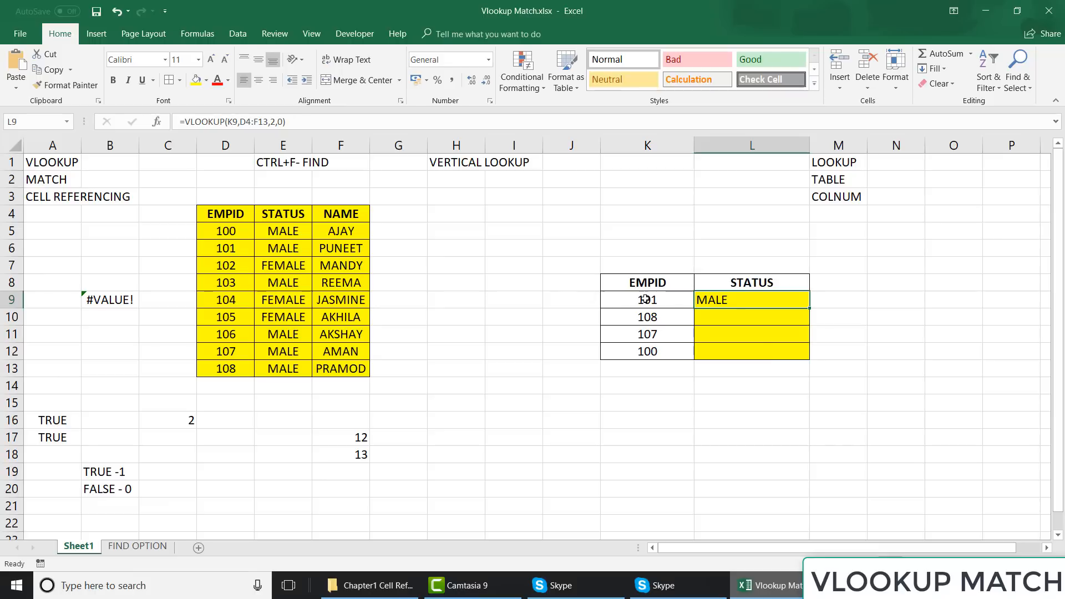
left_click(685, 303)
left_click(717, 308)
left_click(233, 122)
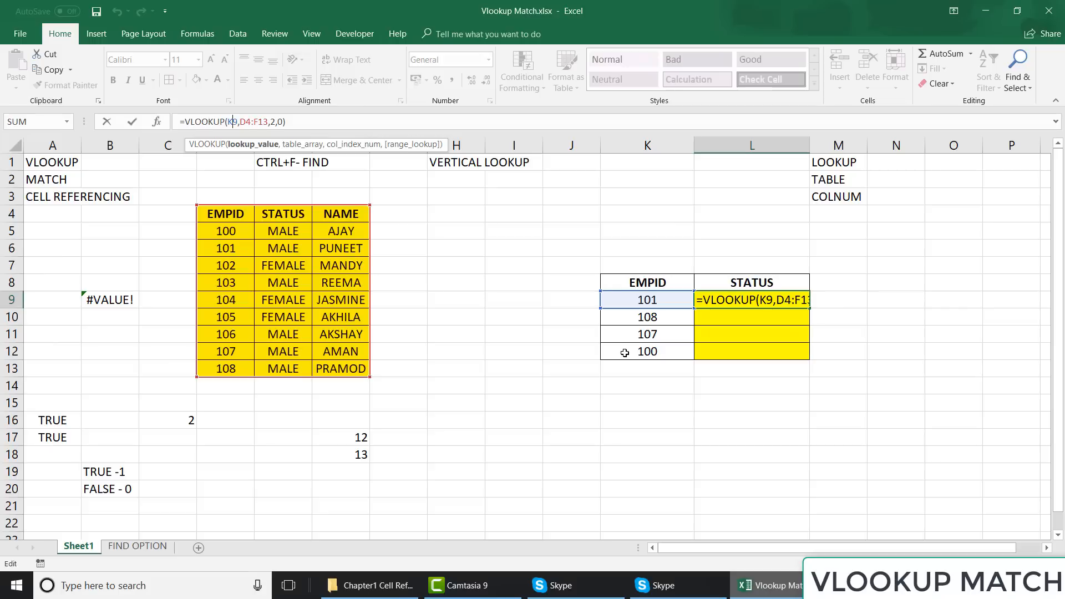
left_click(244, 122)
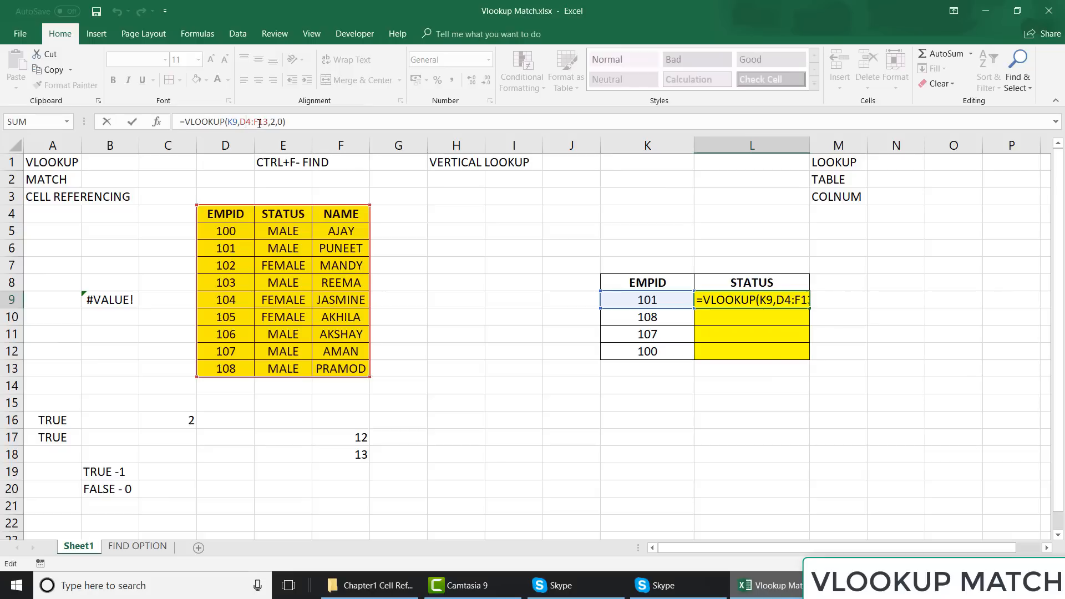
key("Return")
- Lock the rows of the table range in L9's VLOOKUP formula as D$4:F$13, keeping the lookup value K9 relative
key("Up")
key("Up")
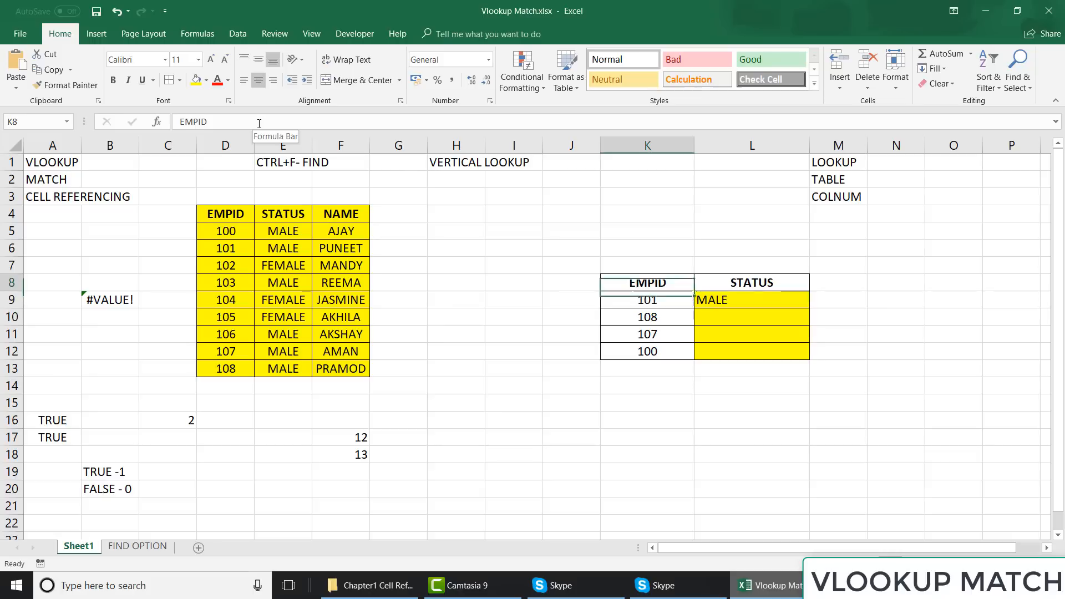
key("Down")
key("Right")
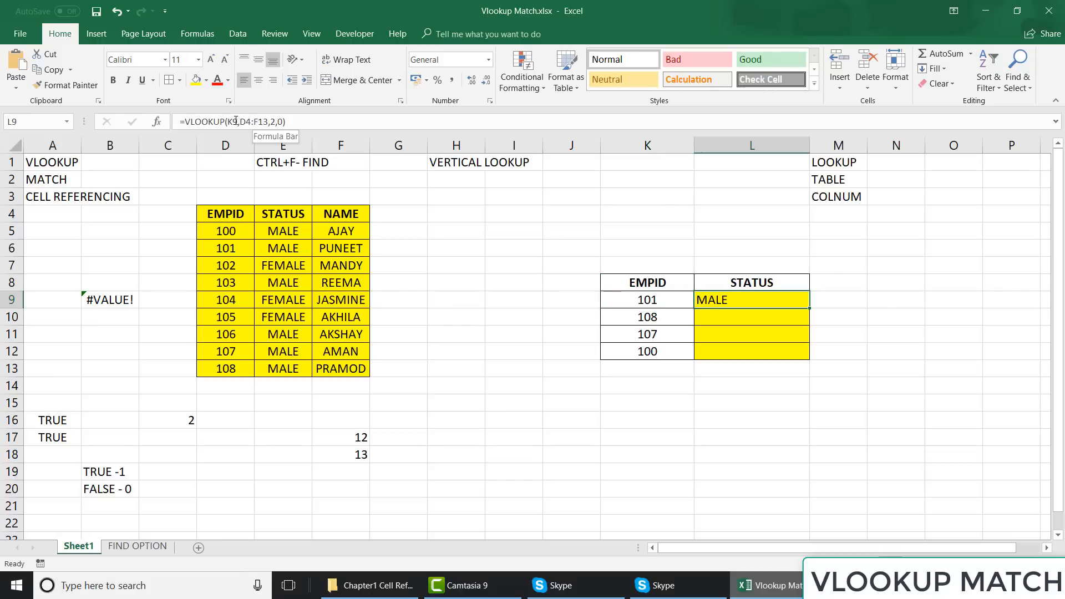
left_click(248, 121)
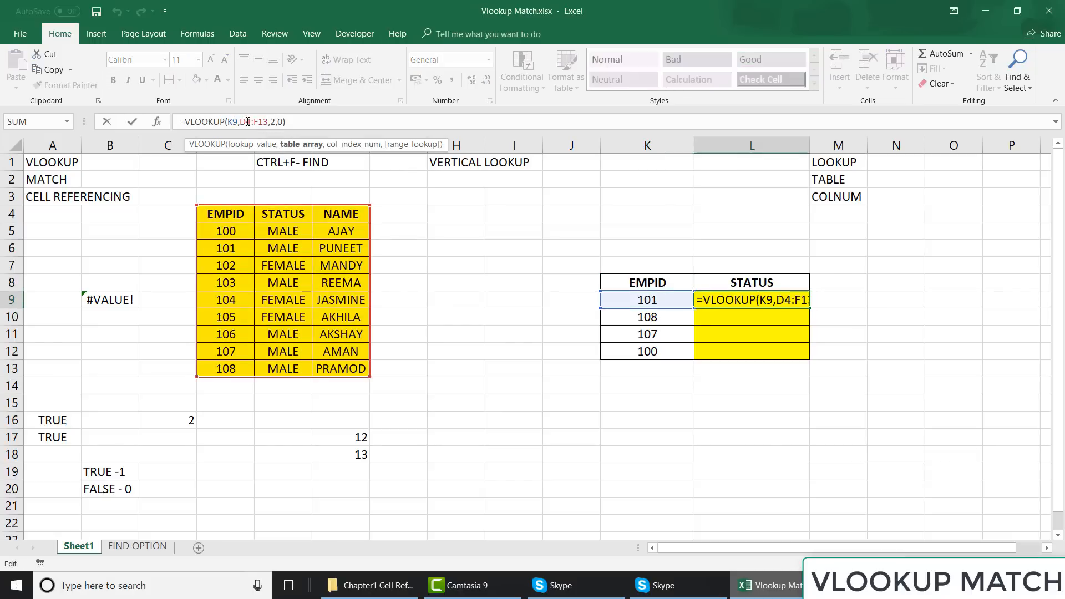
key("F4")
key("F4")
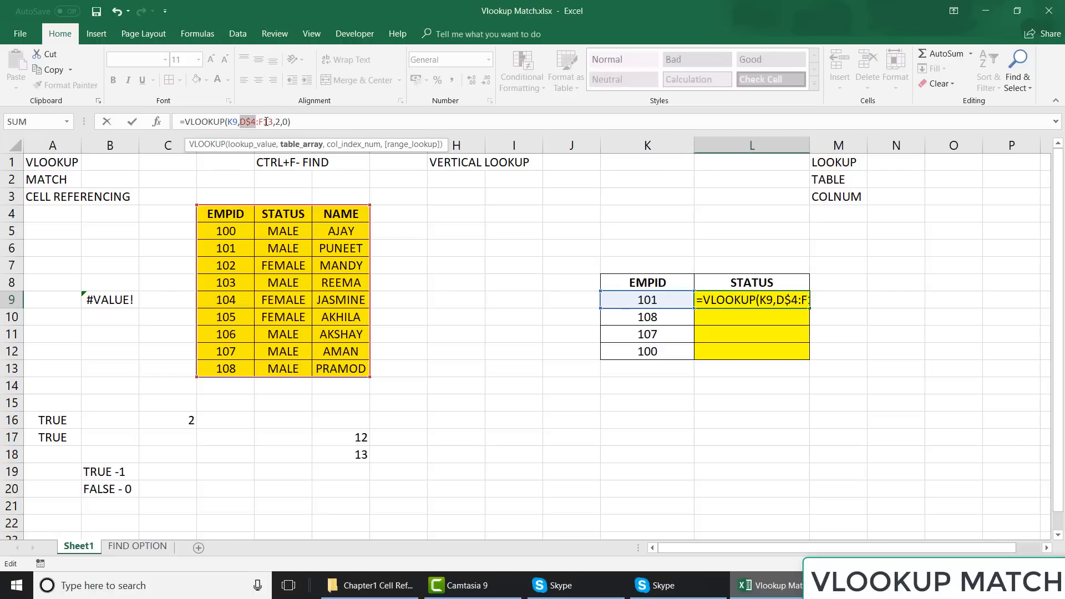
left_click(266, 121)
key("F4")
key("F4")
left_click(310, 120)
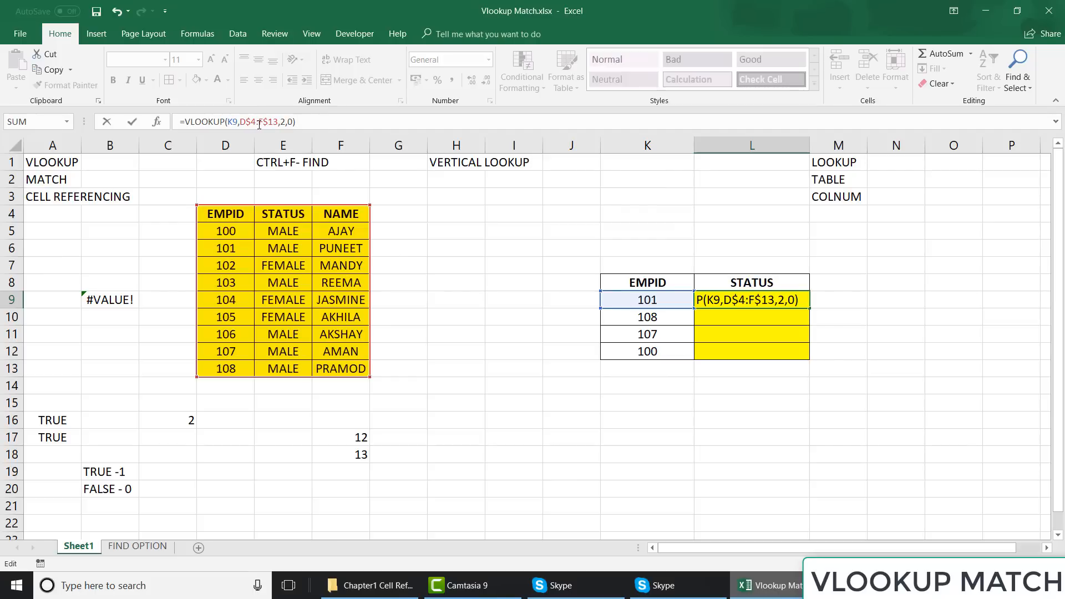
key("ctrl+Return")
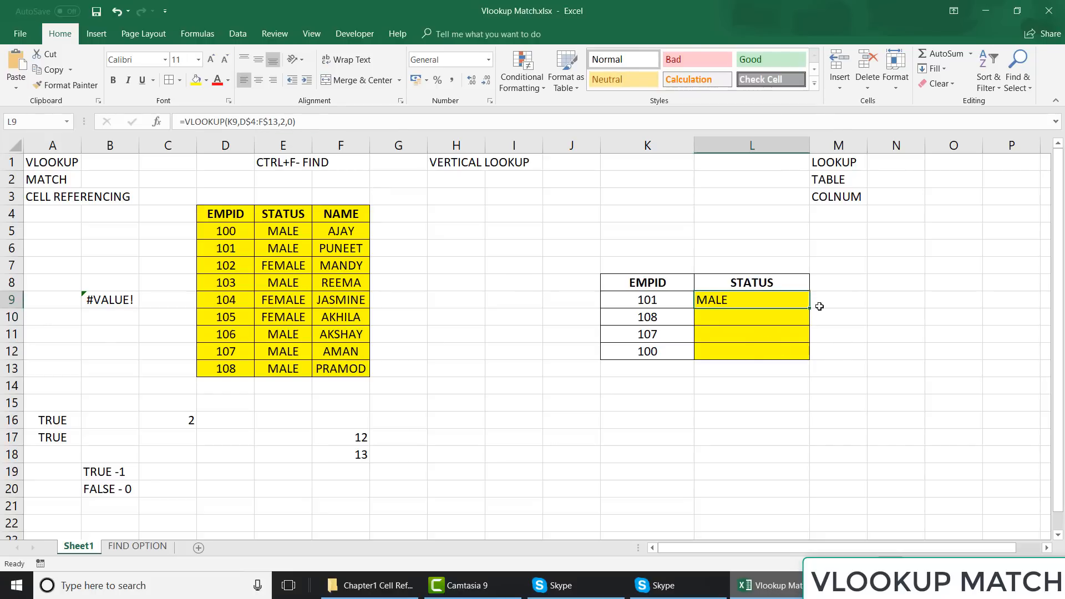
- Copy the VLOOKUP formula from L9 down through L12 and centre the status results
left_click_drag(811, 309, 807, 355)
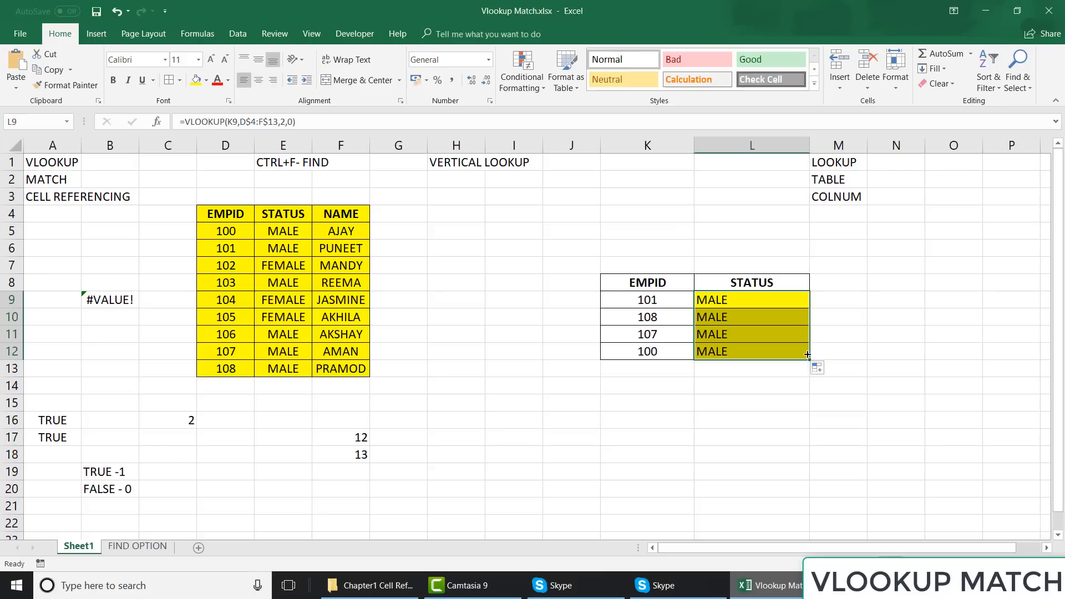
left_click(259, 80)
- Check the lookup value and locked table range in the copied VLOOKUP formula in L12
key("ctrl+Down")
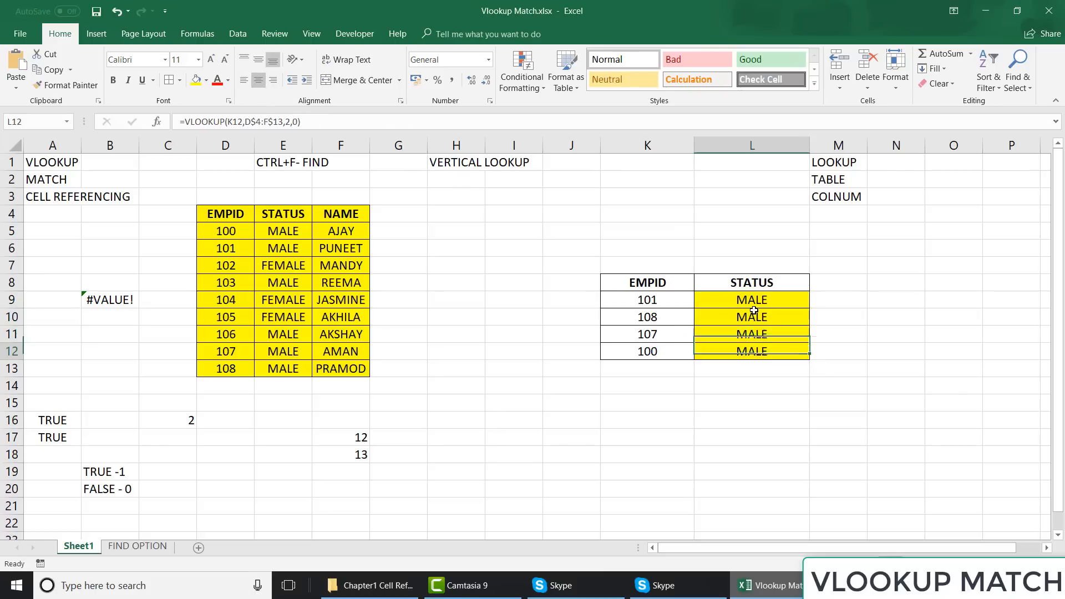
left_click(294, 121)
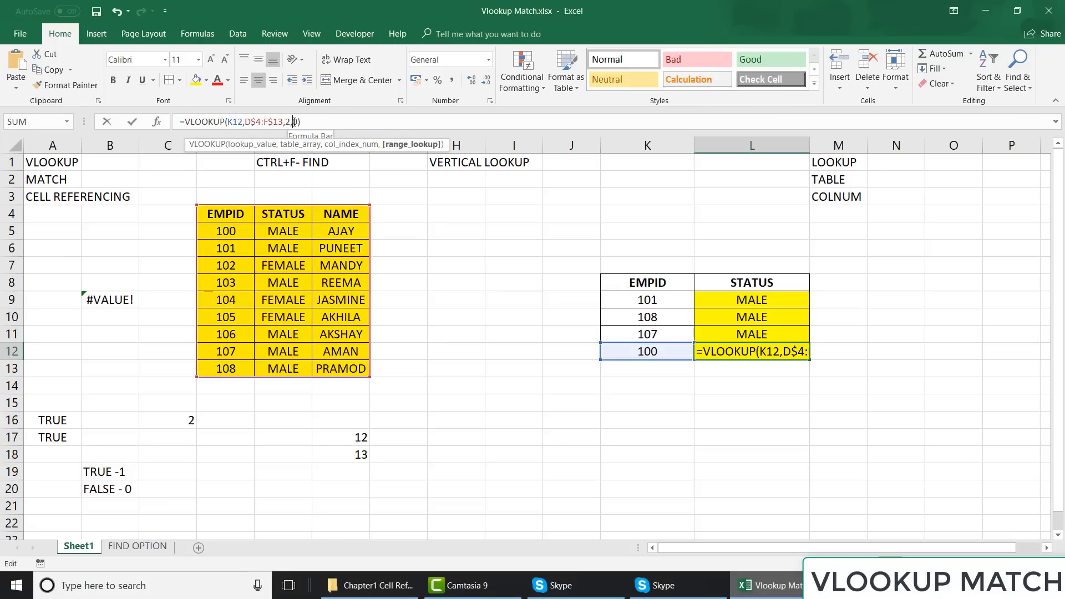
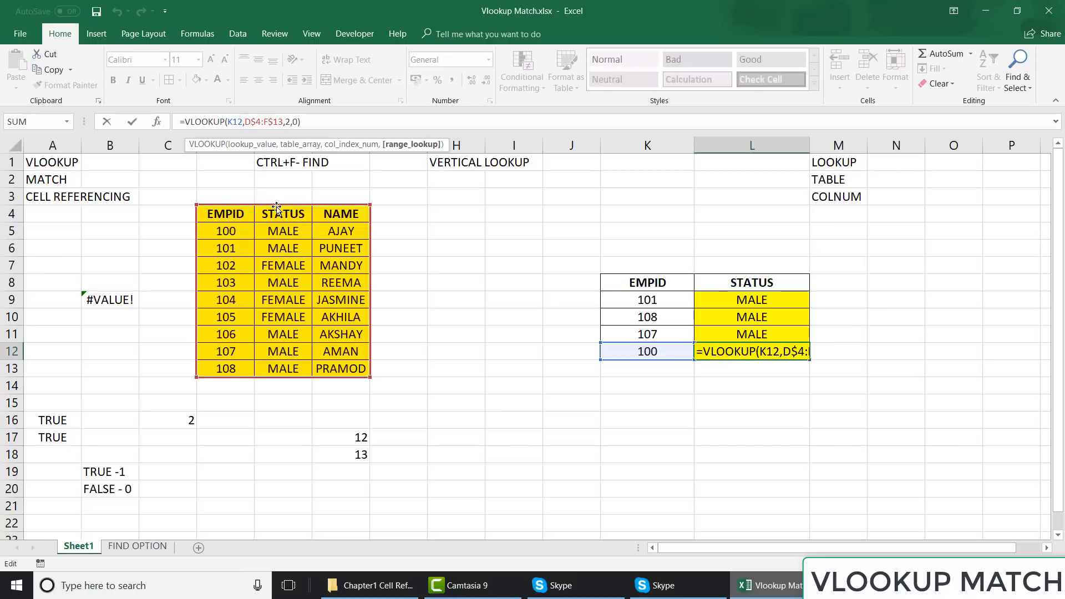
key("ctrl+Return")
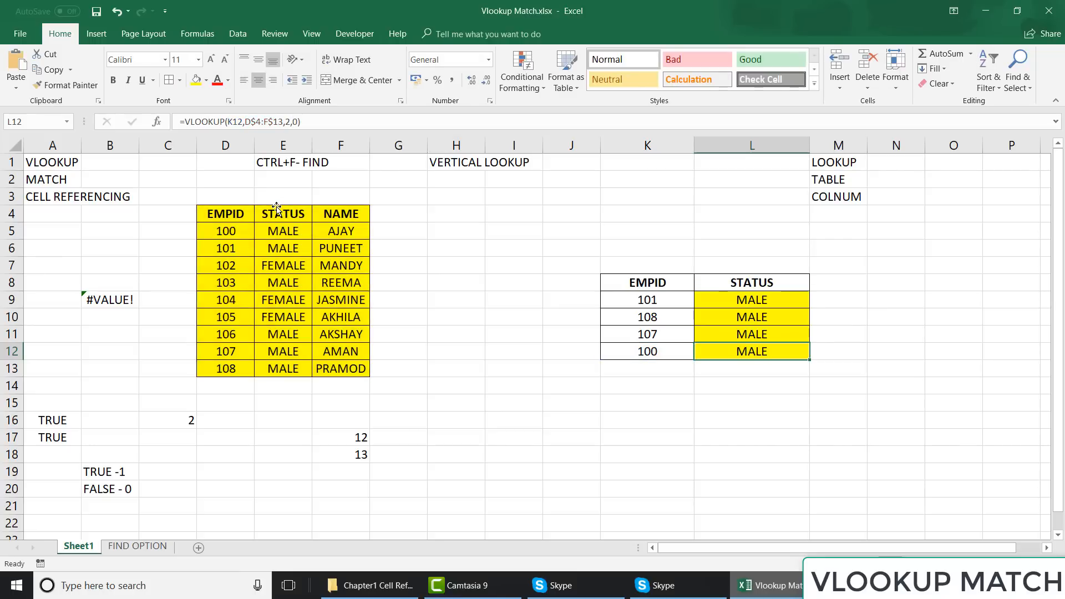
- Change the status of EMPID 100 in E5 to NA and check the lookup result in L12
left_click(327, 349)
key("Up")
key("Up")
key("Up")
key("Up")
key("Up")
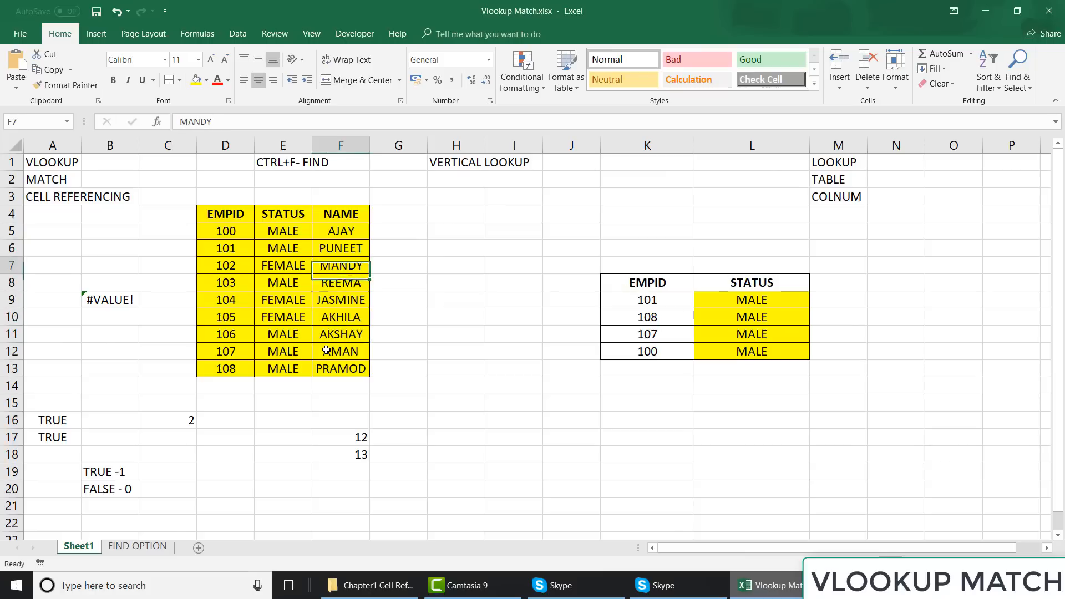
key("Up")
key("Up")
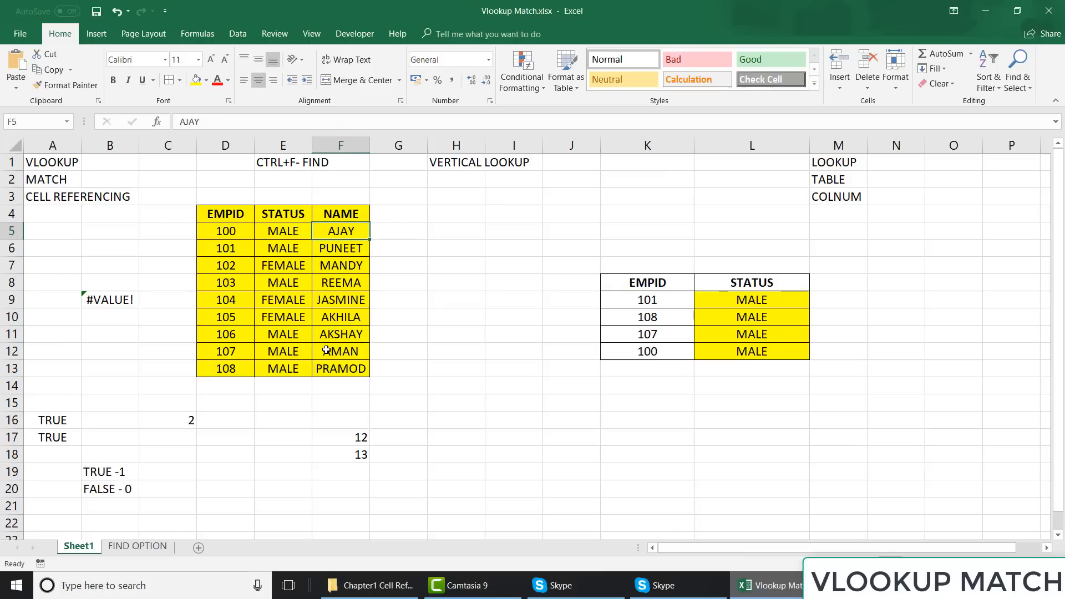
key("Left")
type("NA")
key("Return")
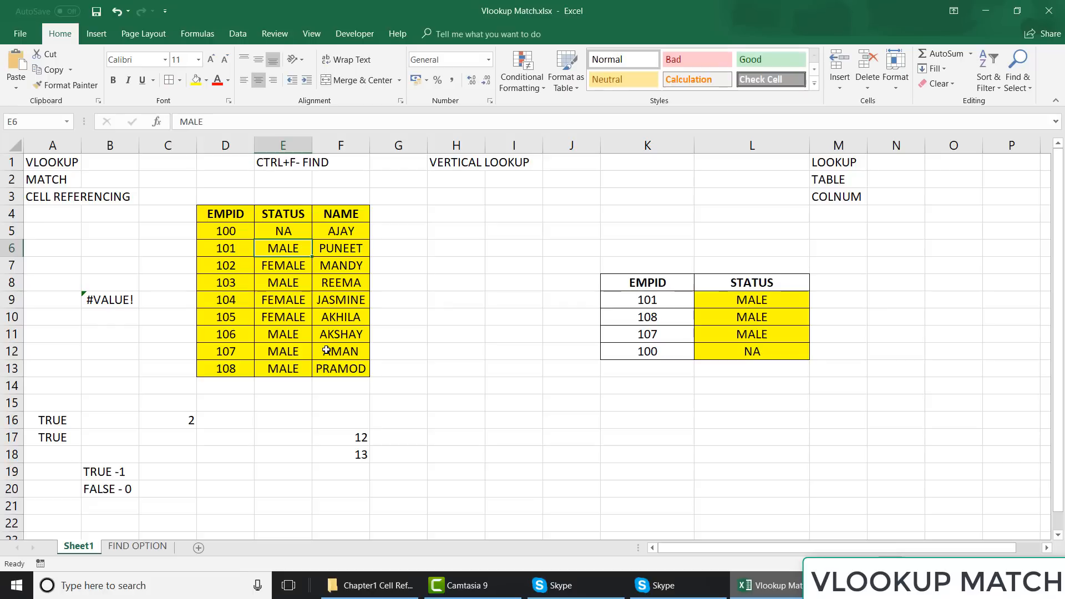
left_click(748, 353)
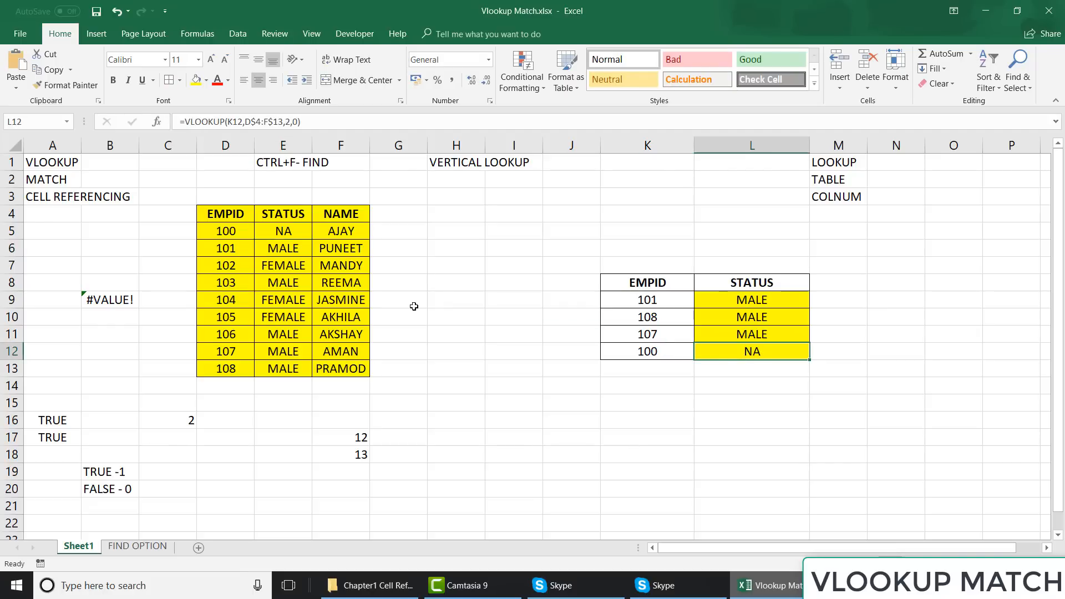
left_click(345, 328)
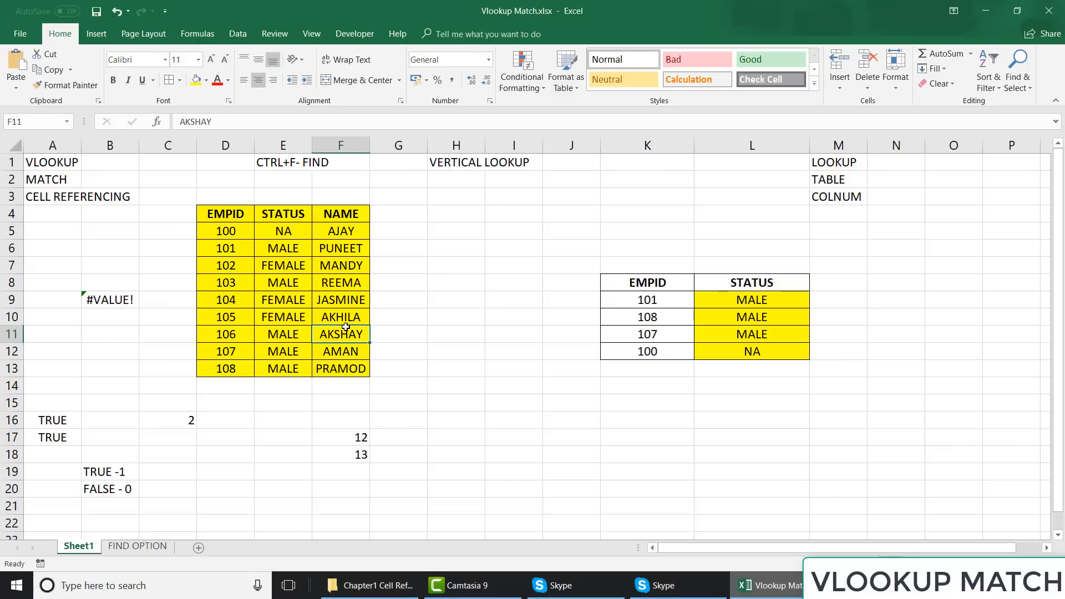
key("Down")
key("Down")
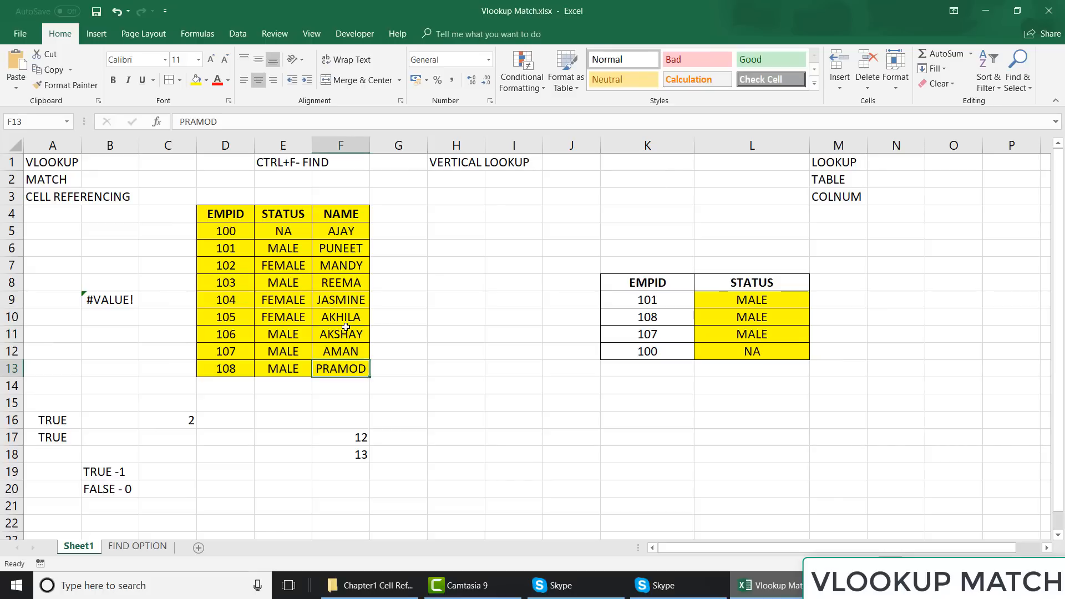
key("Right")
key("Right")
key("Right")
key("Right")
key("Right")
key("Right")
key("Up")
key("Up")
key("Up")
key("Up")
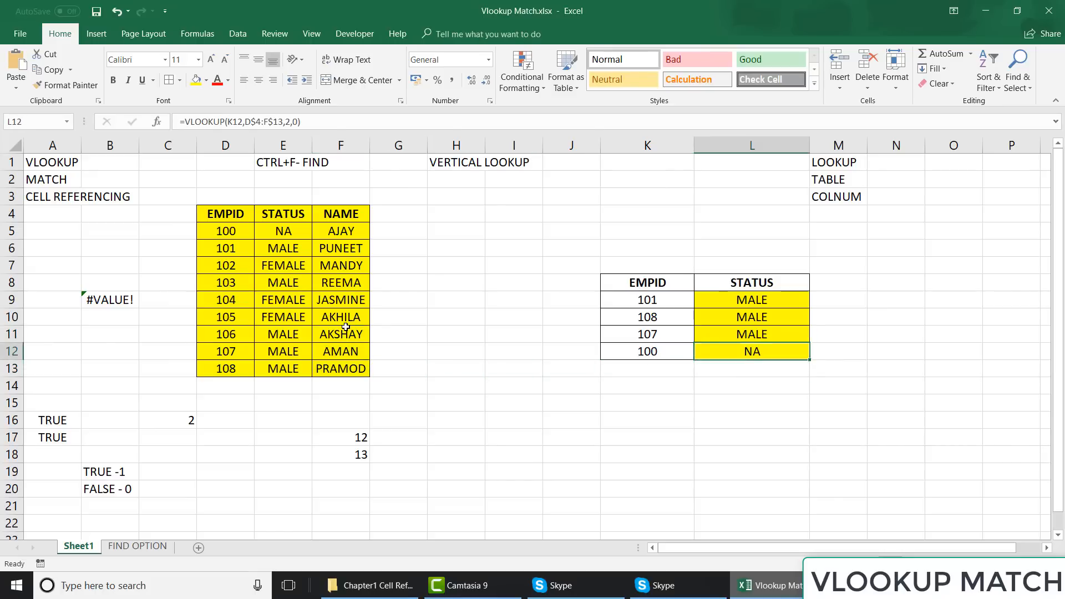
key("Down")
key("Up")
key("Up")
key("Left")
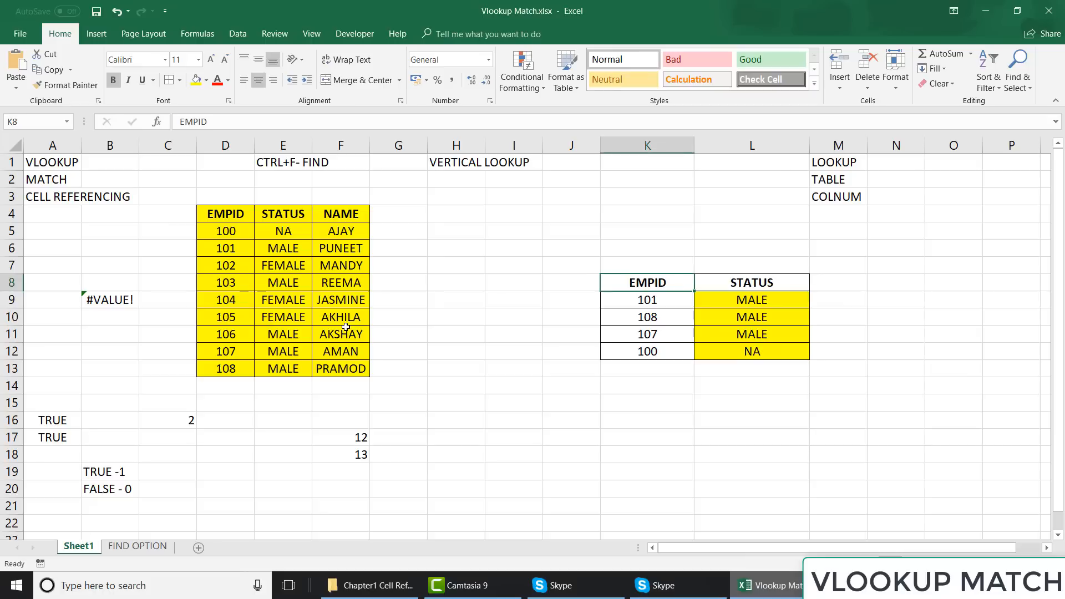
key("Right")
key("Down")
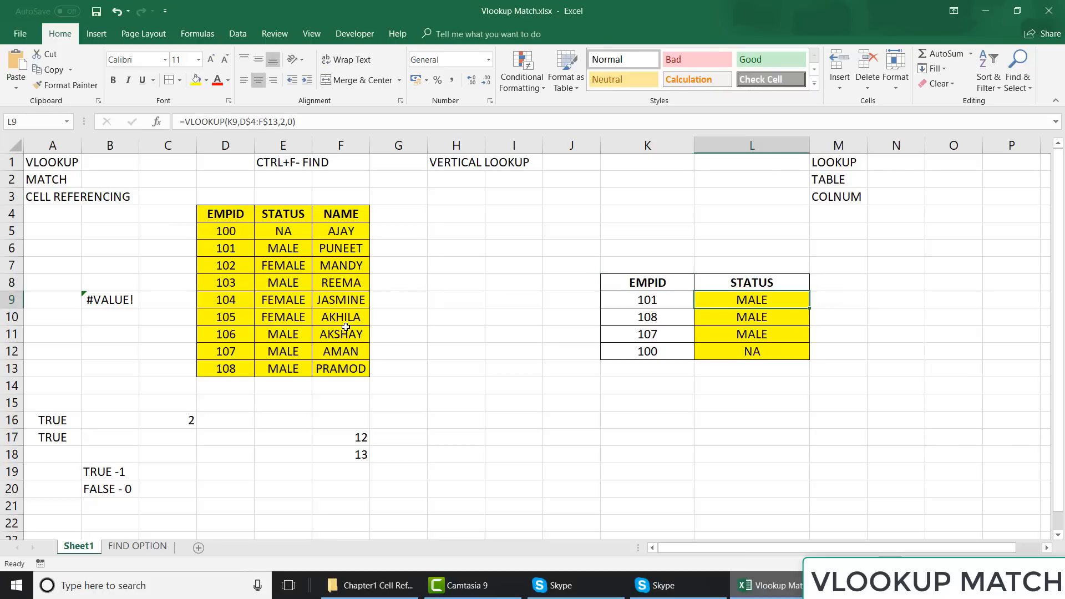
- Rename the worksheet Sheet1 as VLOOKUP1
double_click(79, 548)
type("VLOOK")
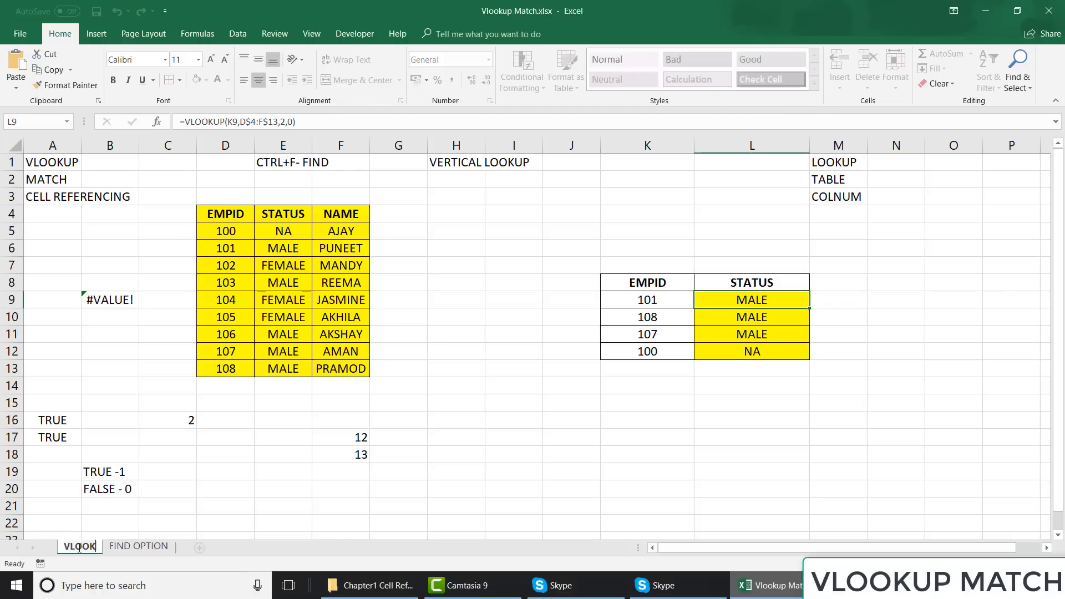
type("UP1")
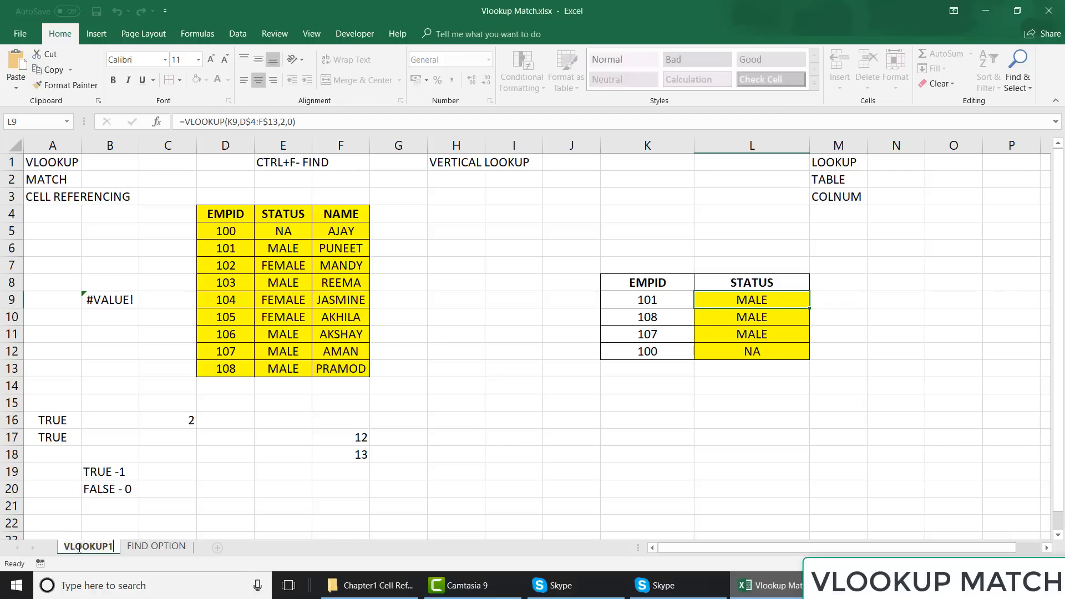
left_click(198, 387)
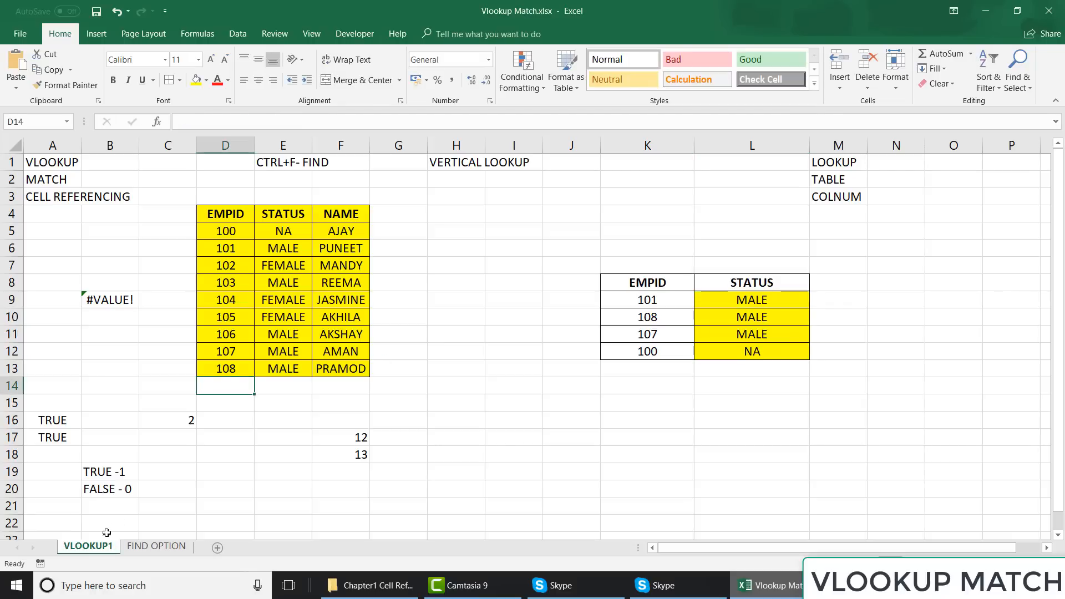
- Move the VLOOKUP1 worksheet to the end of the workbook
right_click(89, 552)
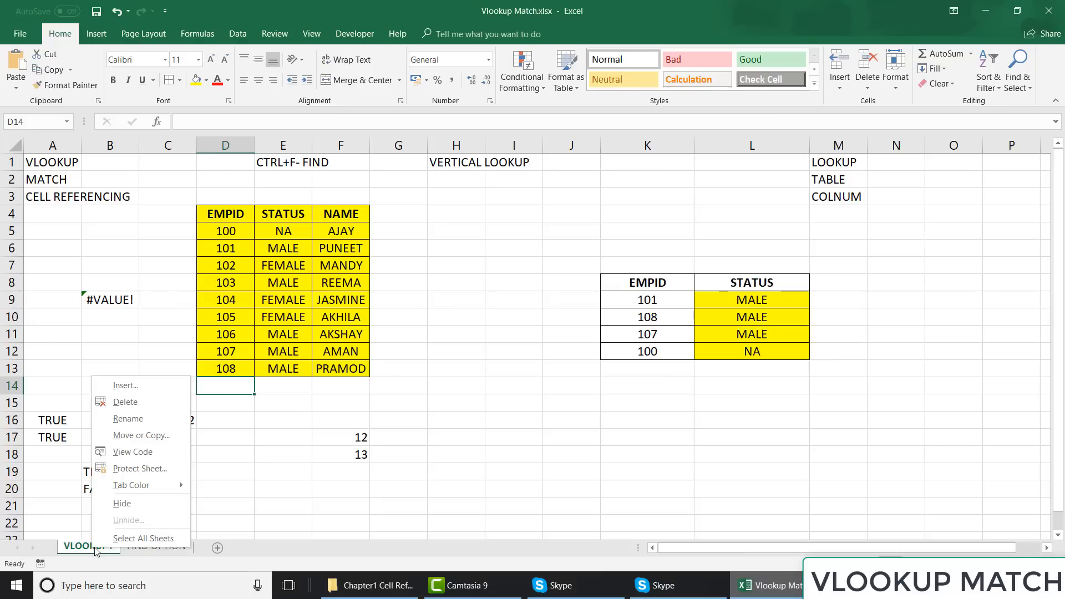
left_click(134, 436)
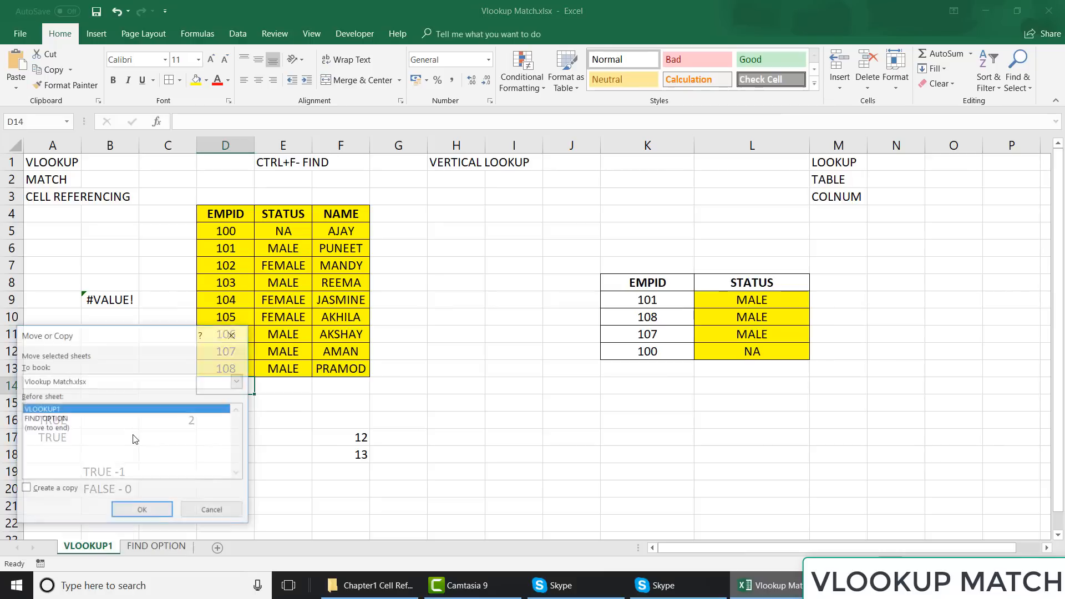
left_click(47, 430)
left_click(148, 511)
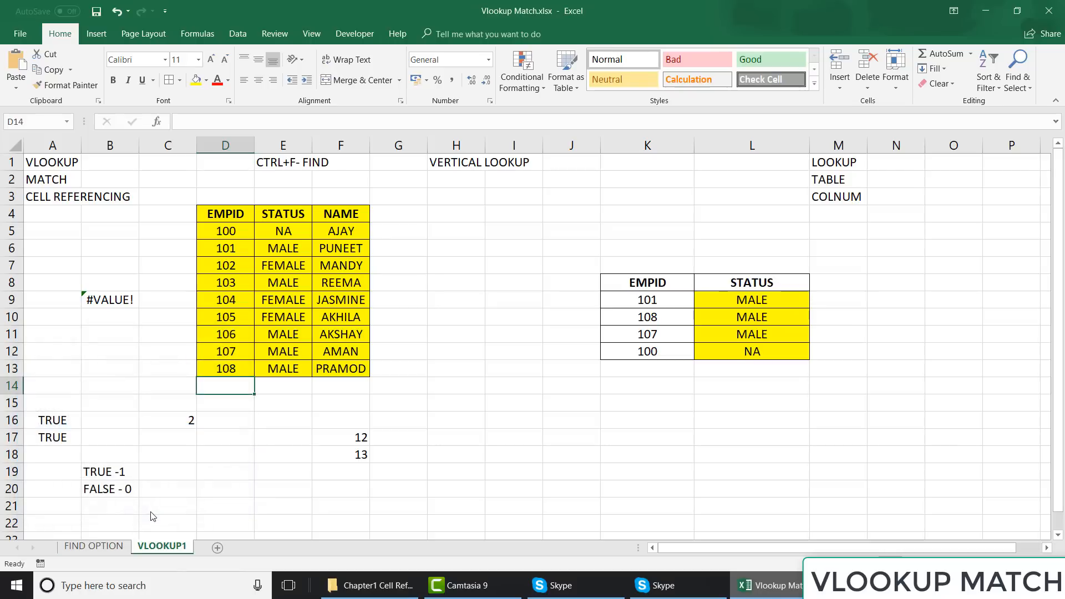
- Create a copy of the VLOOKUP1 worksheet at the end of the Vlookup Match.xlsx workbook
left_click(107, 550)
left_click(162, 550)
right_click(173, 551)
left_click(222, 437)
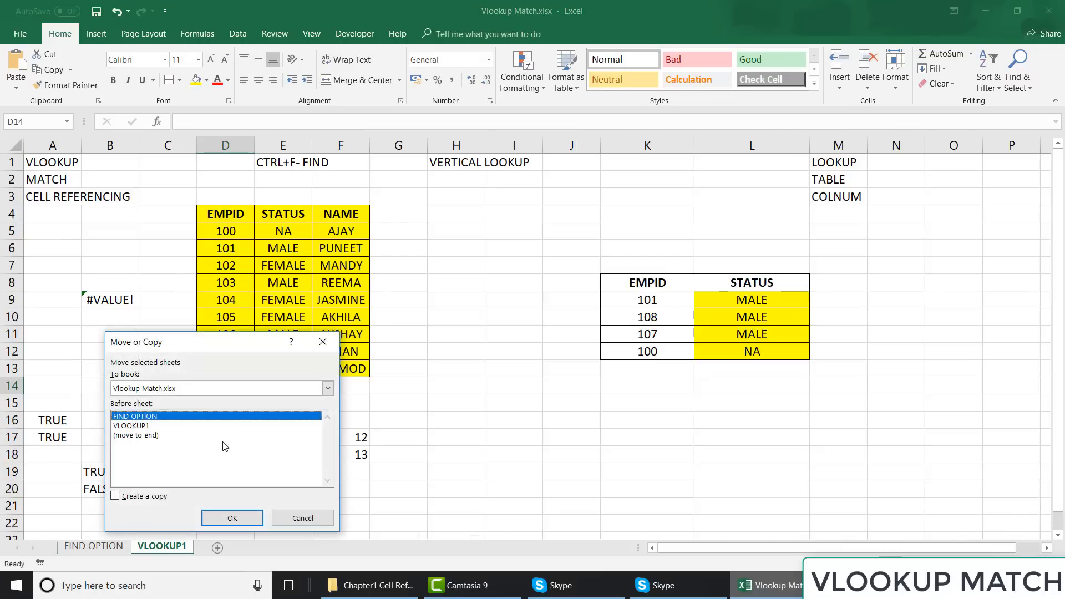
left_click(115, 496)
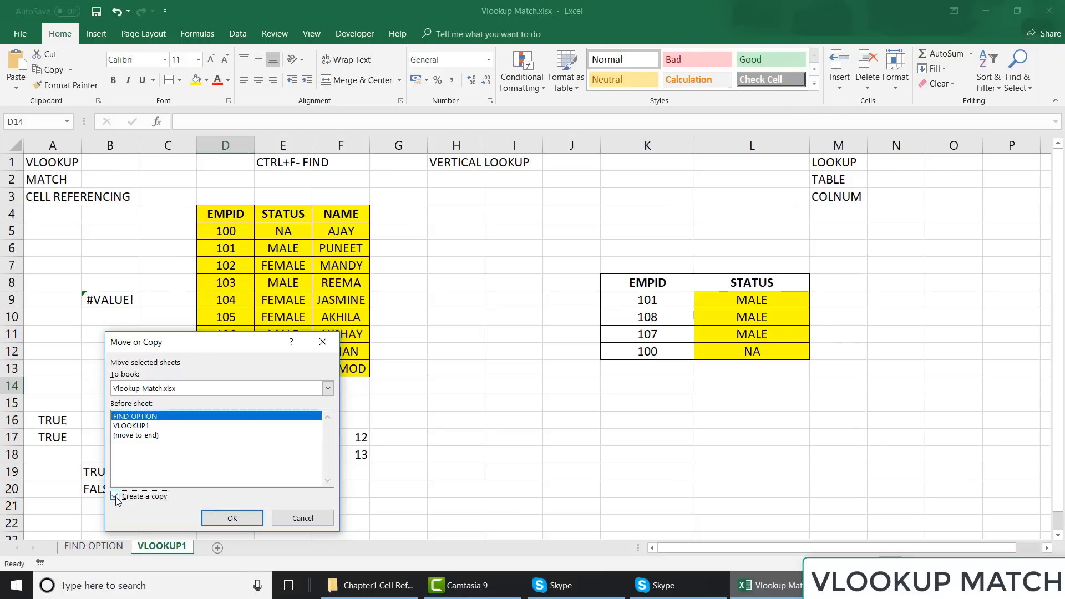
left_click(143, 437)
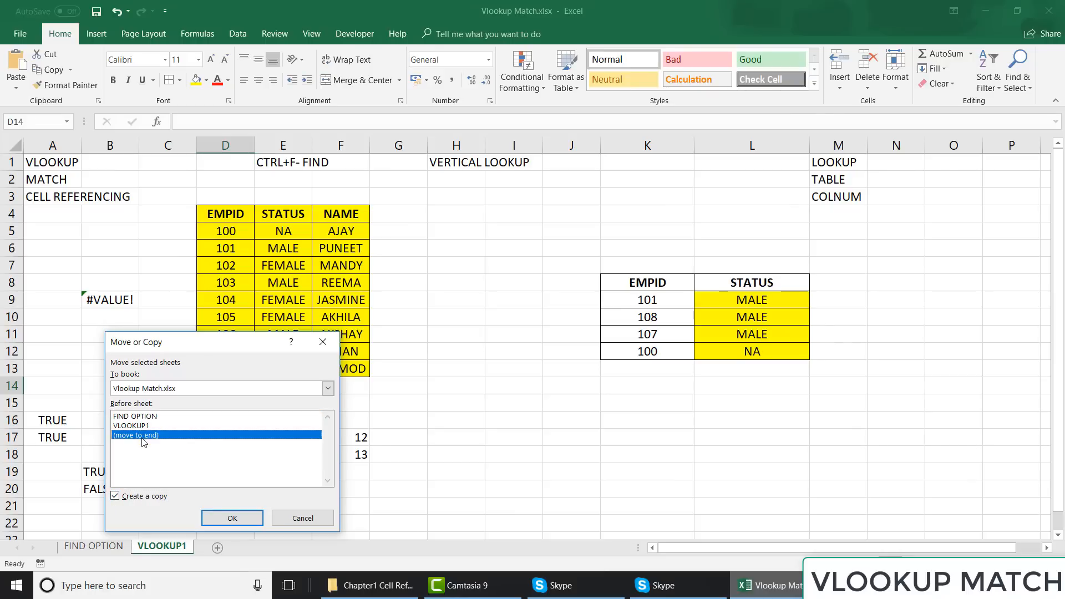
left_click(226, 517)
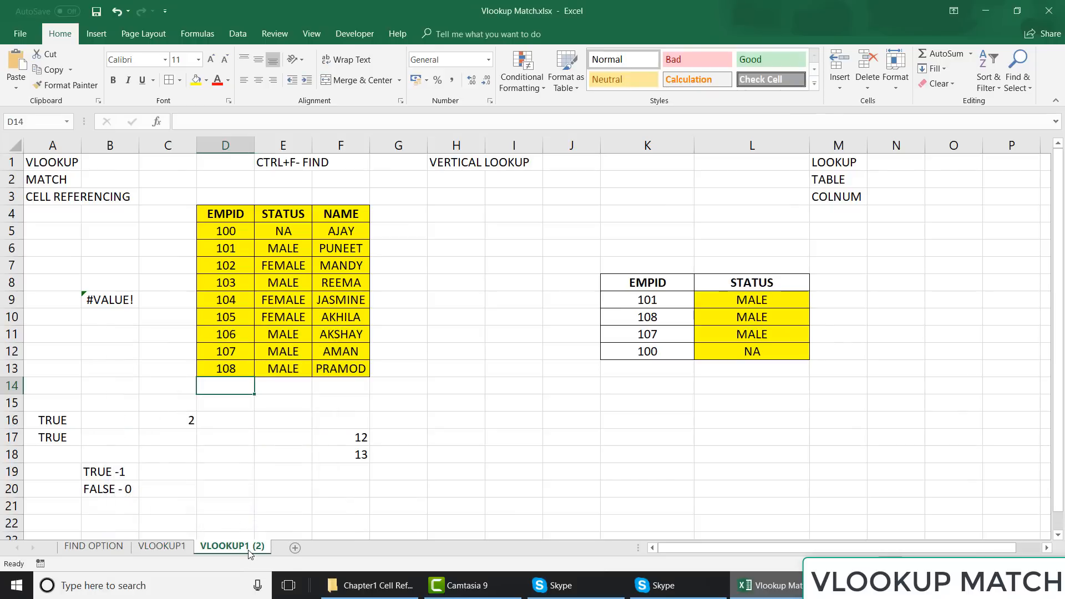
- Rename the copied worksheet VLOOKUP1 (2) as VLOOKUP2
double_click(248, 549)
left_click(248, 548)
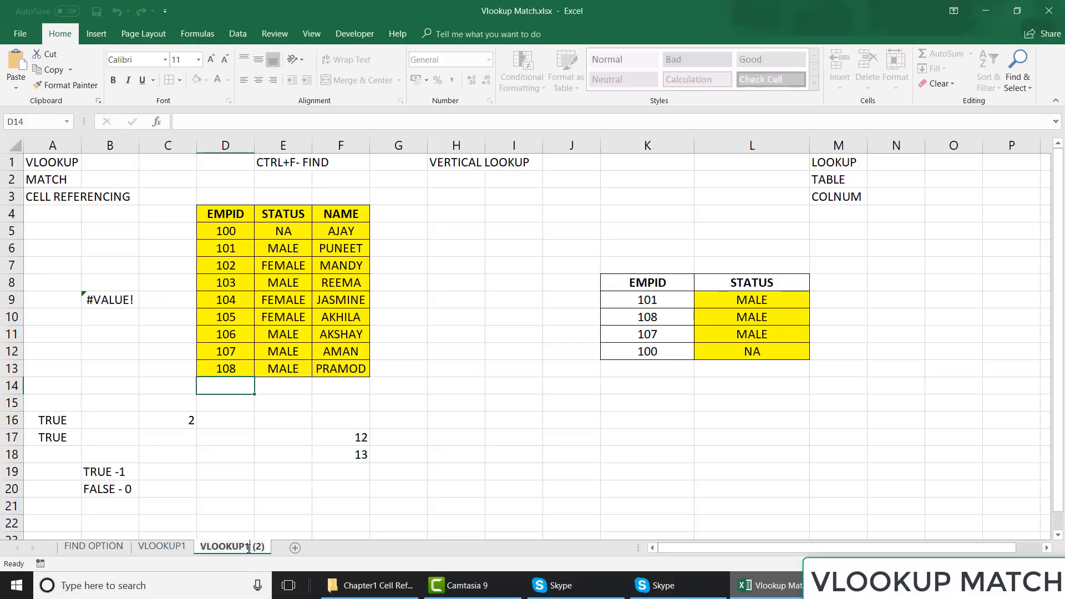
key("BackSpace")
type("2")
key("End")
key("BackSpace")
key("BackSpace")
key("BackSpace")
key("BackSpace")
left_click(252, 455)
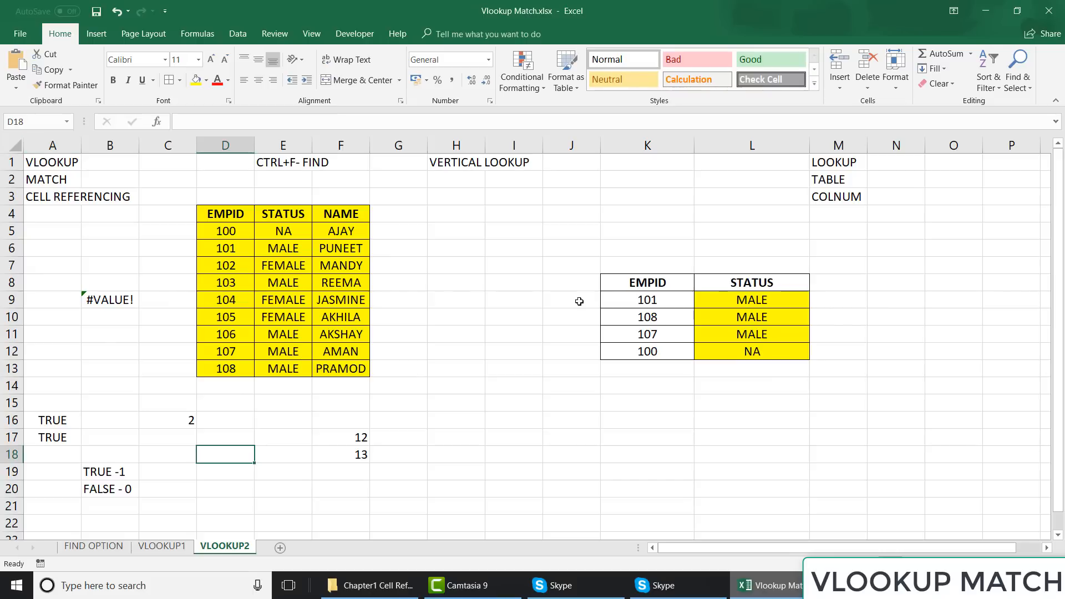
- Add a NAME header in M8, next to the STATUS header of the lookup table
left_click(746, 301)
key("Up")
key("Right")
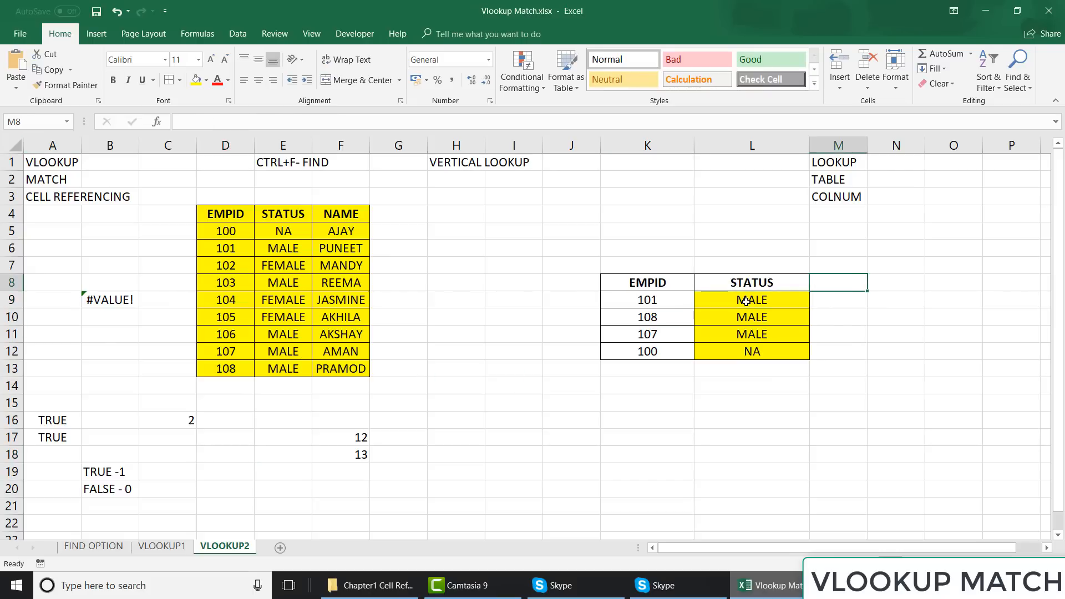
type("NAME")
key("Return")
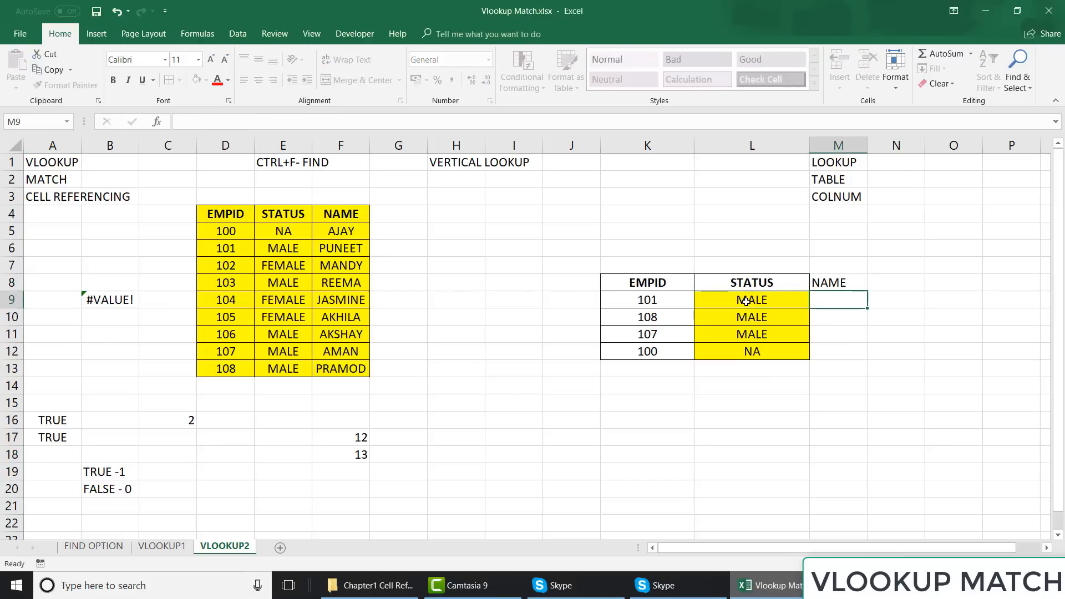
key("Up")
left_click(746, 301)
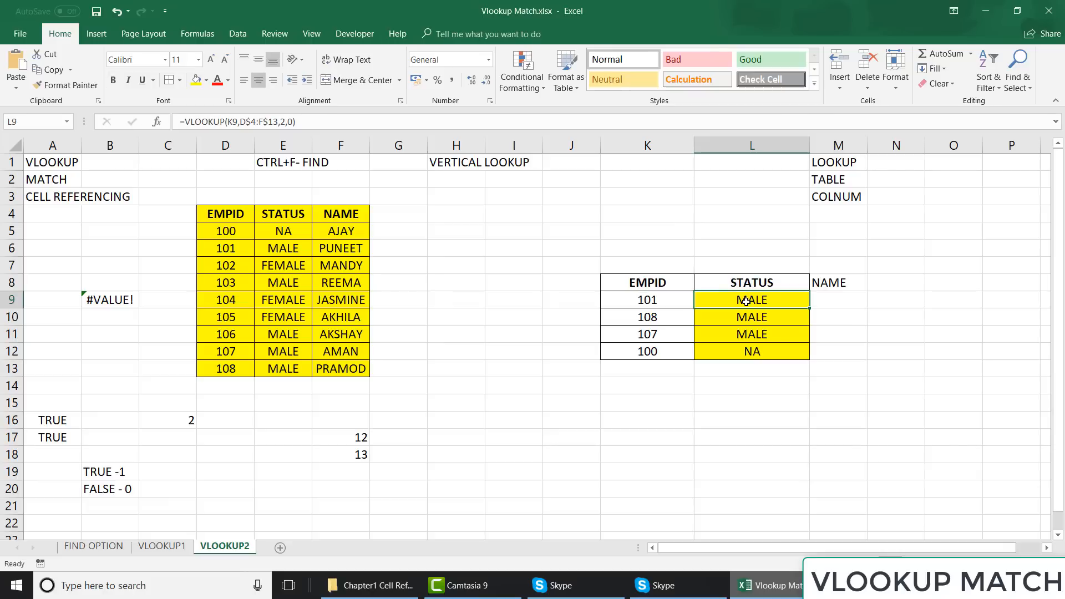
key("shift+Down")
key("shift+Down")
key("shift+Down")
key("shift+Down")
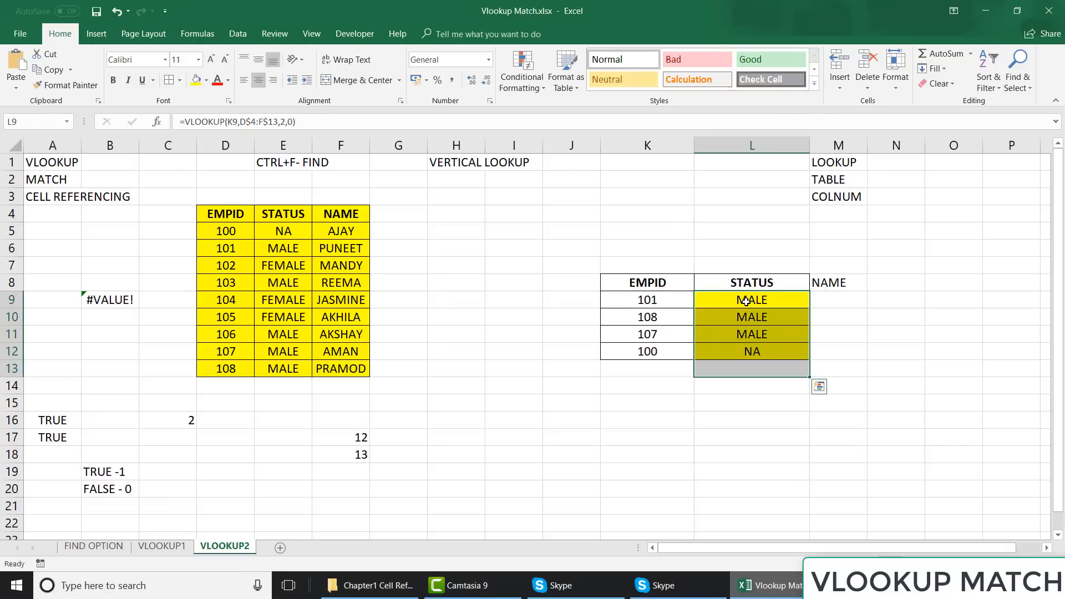
key("Delete")
key("Up")
key("Down")
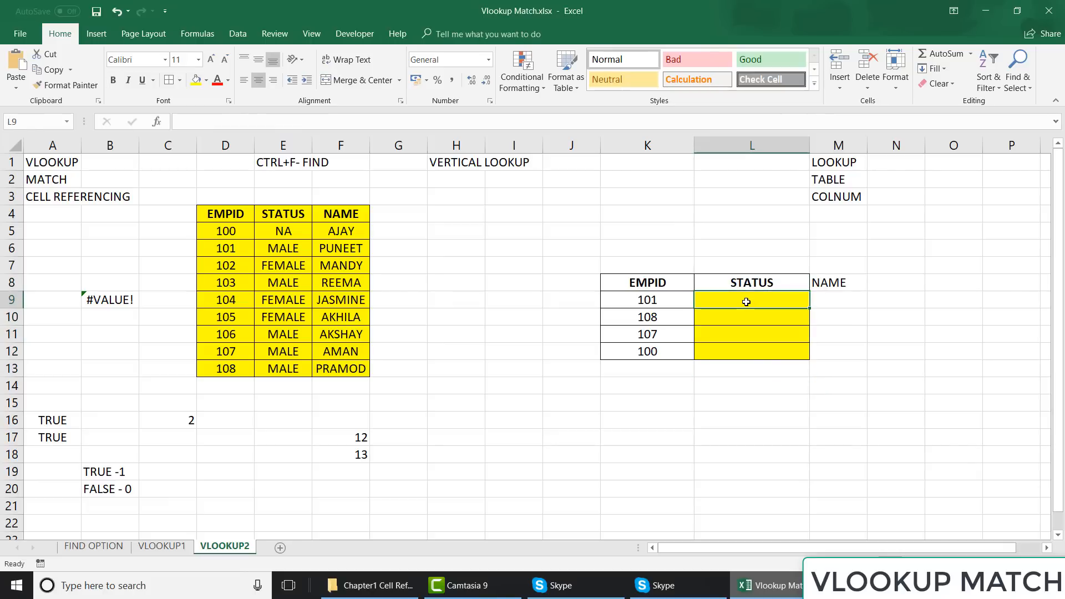
key("ctrl+z")
- Clear the STATUS lookup formulas in L10:L12, keeping only the one in L9
key("Down")
key("shift+Down")
key("shift+Down")
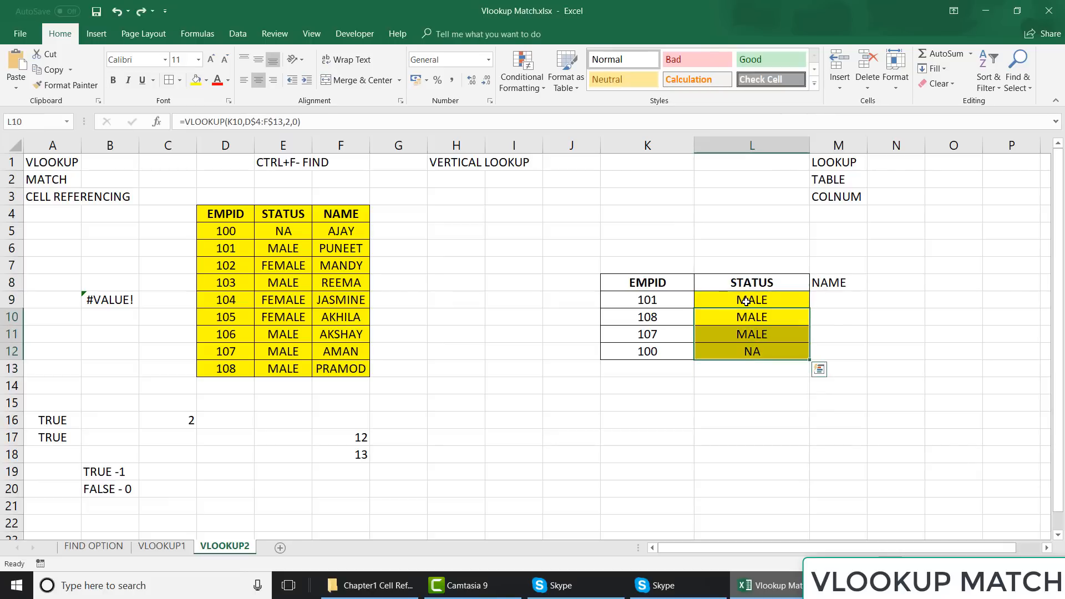
key("Delete")
key("Up")
key("Up")
key("Left")
key("Down")
key("Right")
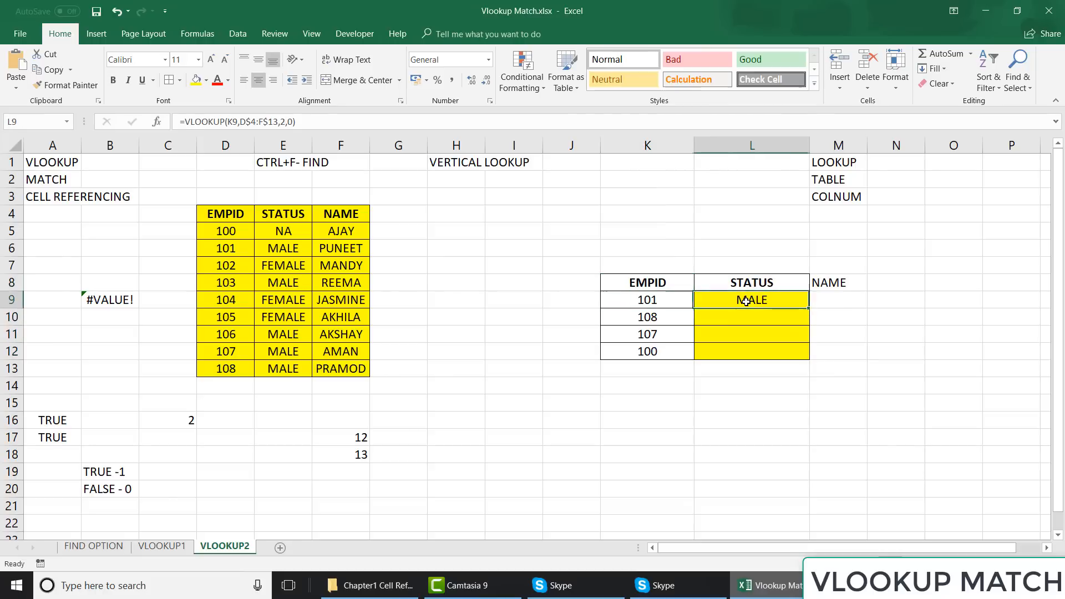
- Fill the lookup table's header cells K8:M8 with yellow
key("Up")
key("Left")
key("shift+Right")
key("shift+Right")
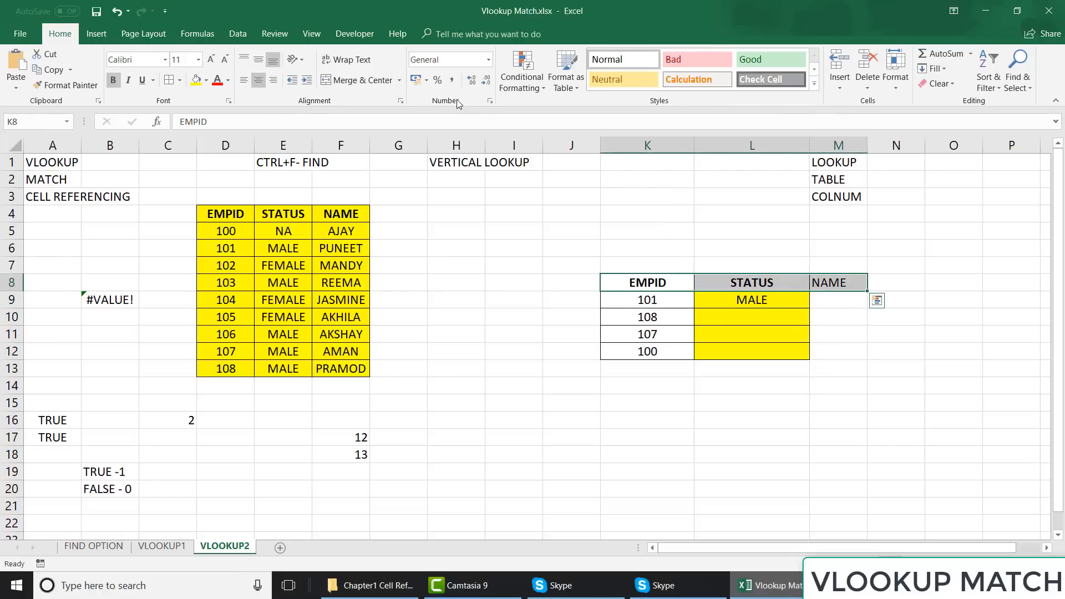
left_click(195, 81)
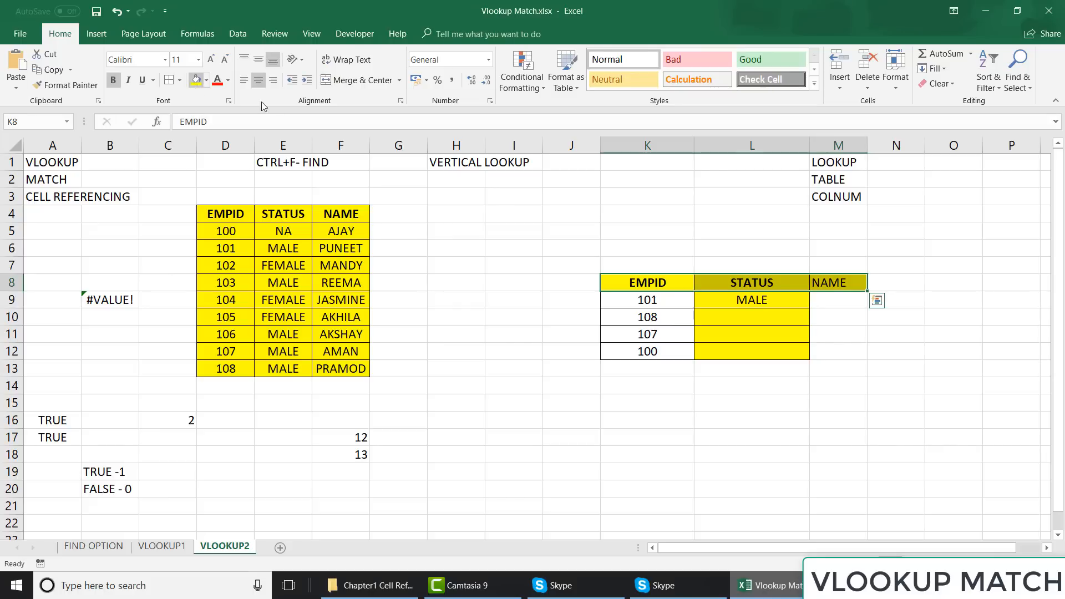
- Apply a yellow fill and all borders to the STATUS and NAME result cells L9:M12
left_click(761, 302)
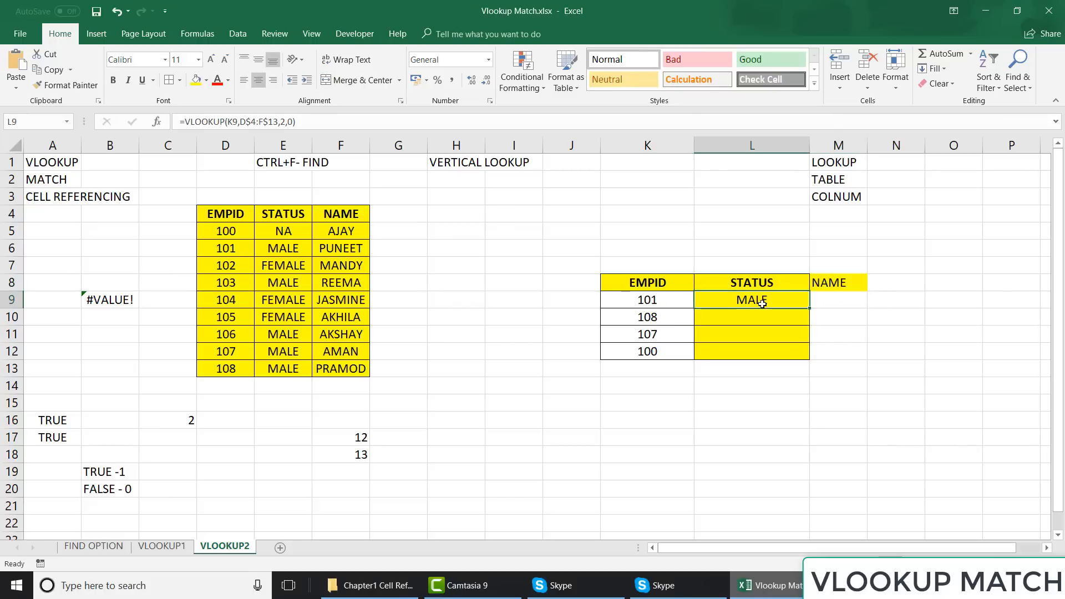
key("shift+Right")
key("shift+Down")
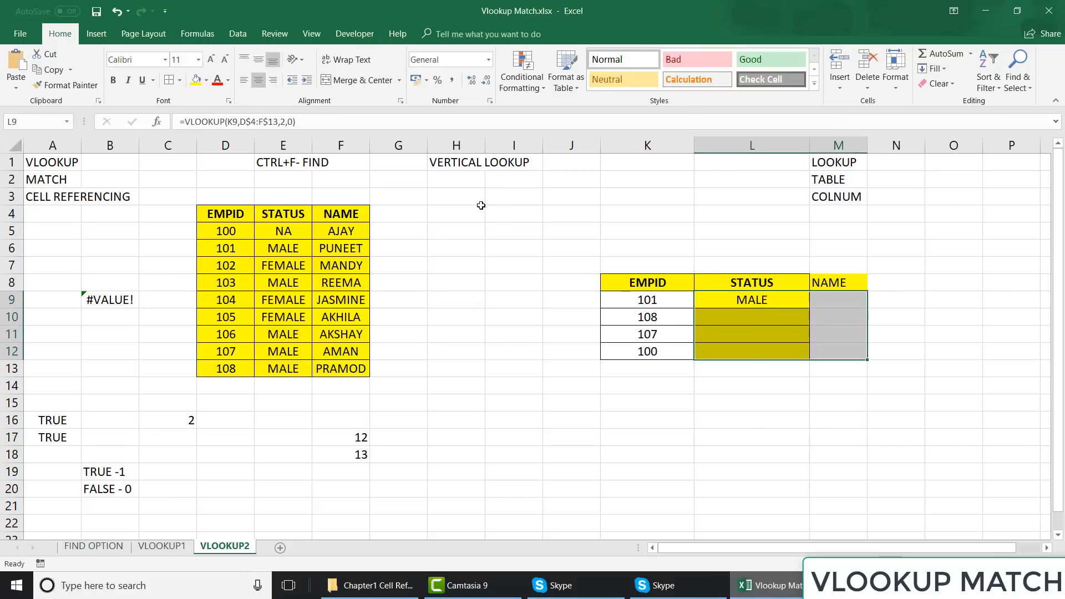
left_click(196, 84)
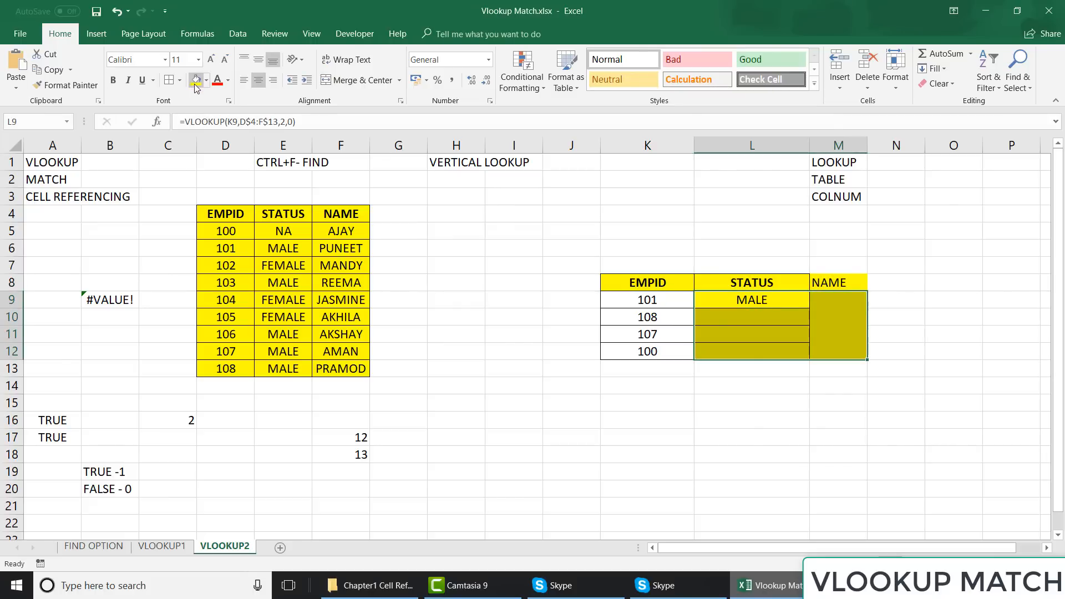
left_click(172, 82)
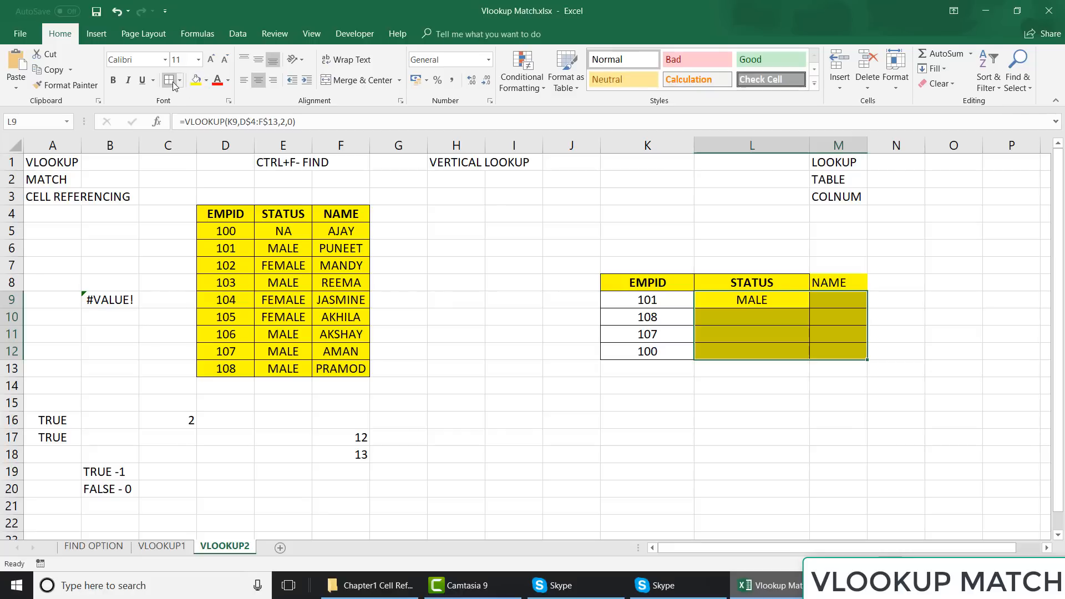
left_click(624, 244)
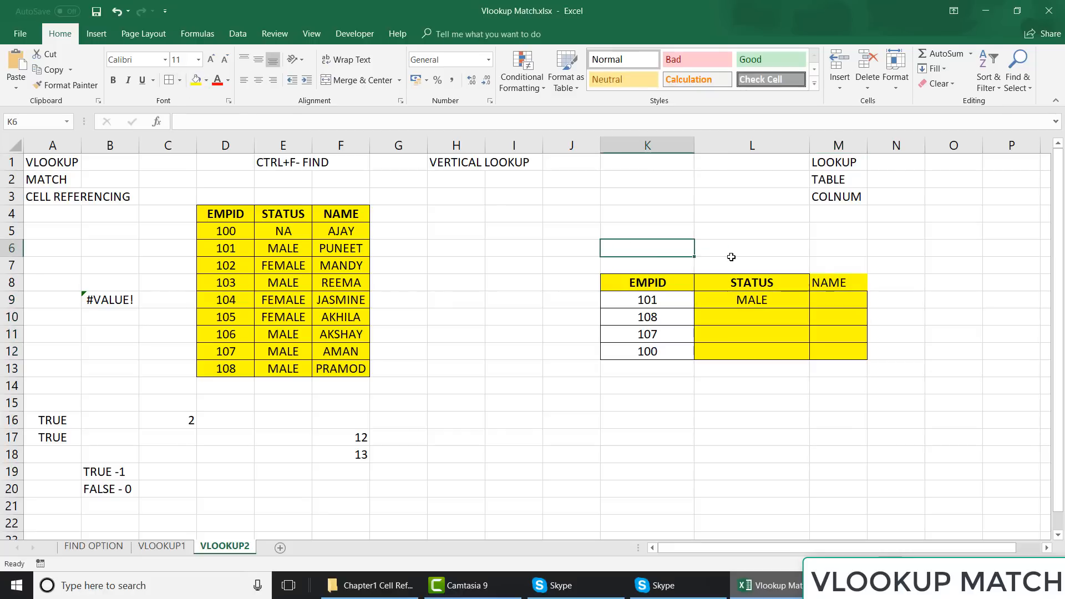
- Center the header text in K8:M8 of the lookup table
left_click(692, 279)
key("shift+Right")
key("shift+Right")
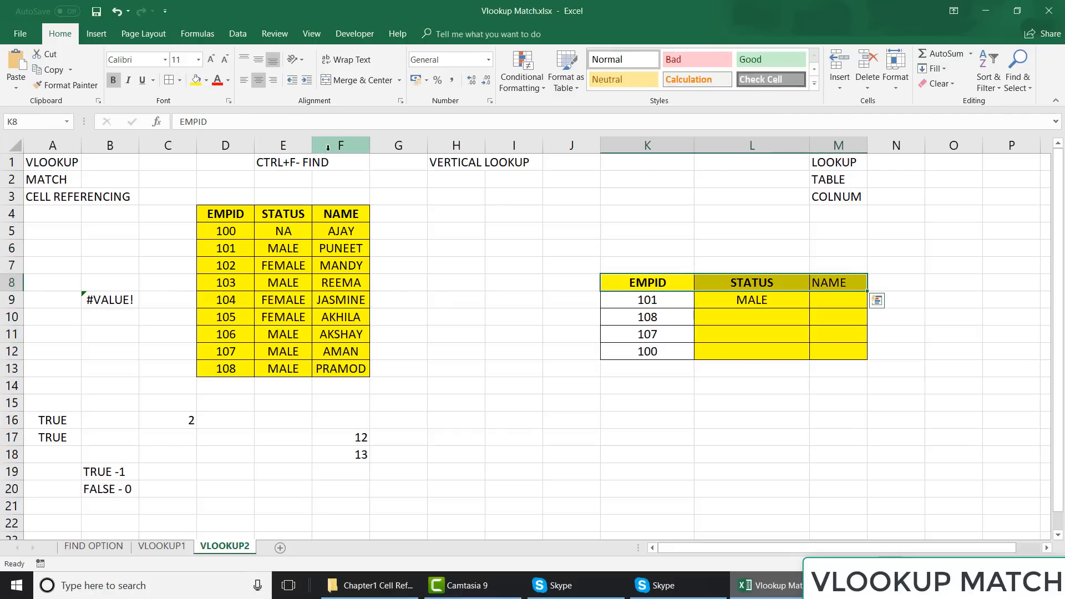
left_click(257, 82)
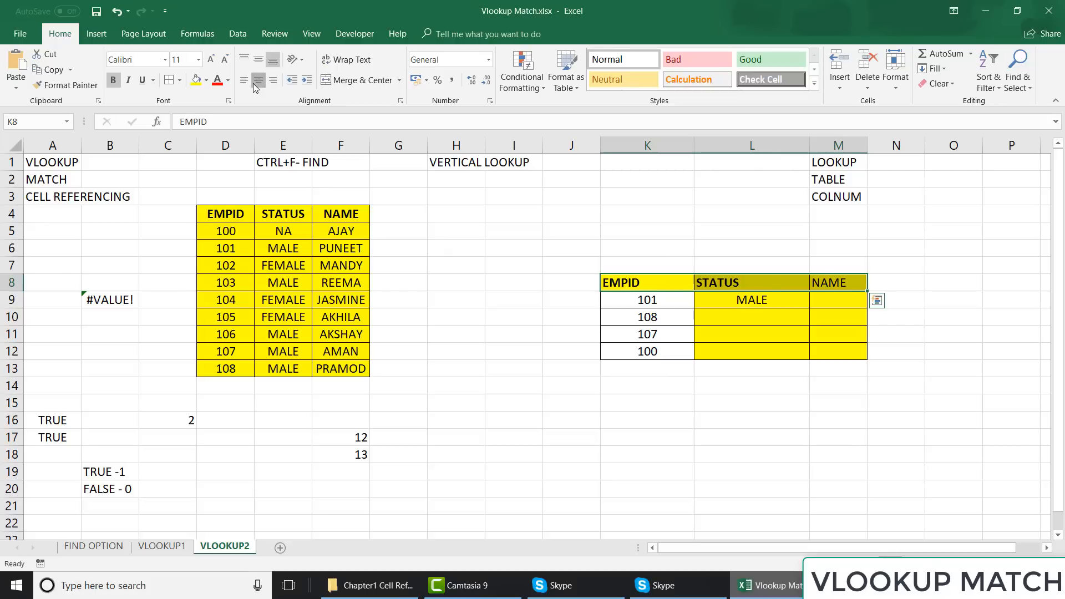
left_click(256, 83)
left_click(696, 300)
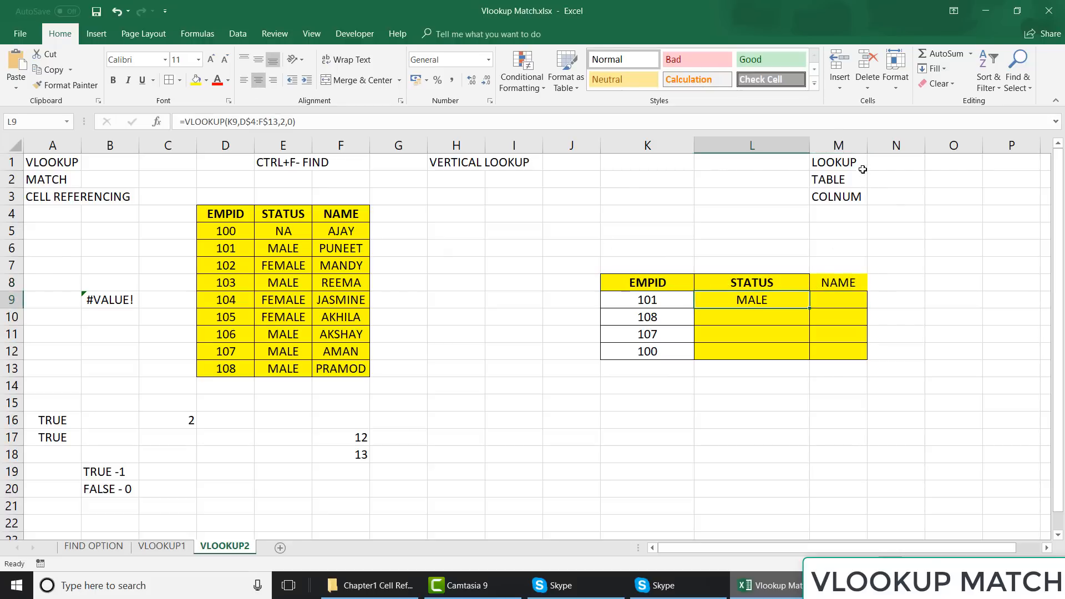
- Widen column M and copy the STATUS header's formatting from L8 onto the NAME header in M8
left_click_drag(868, 145, 903, 145)
left_click(743, 285)
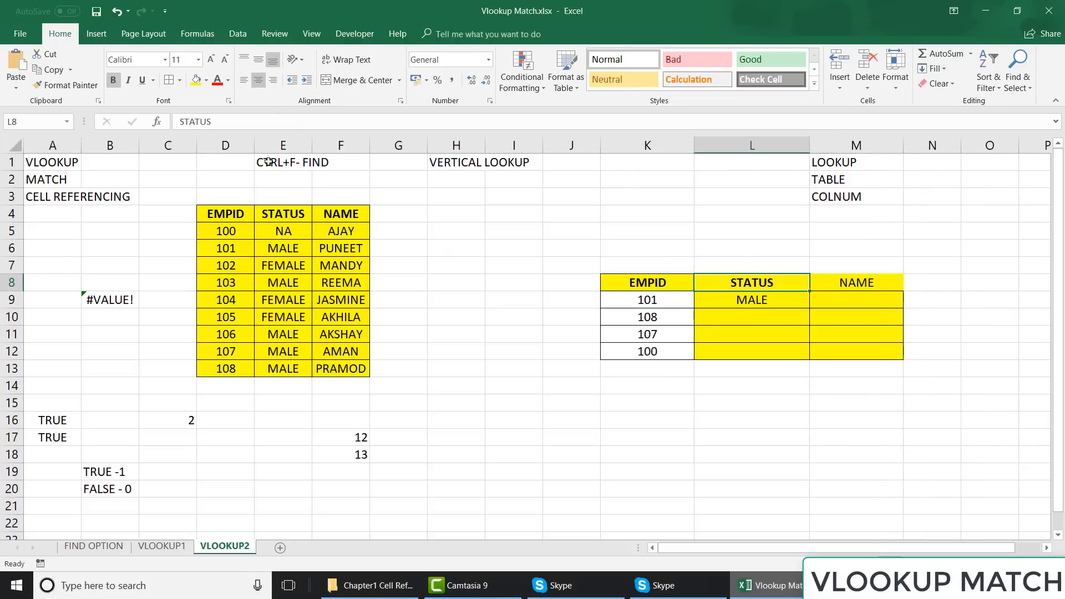
left_click(61, 86)
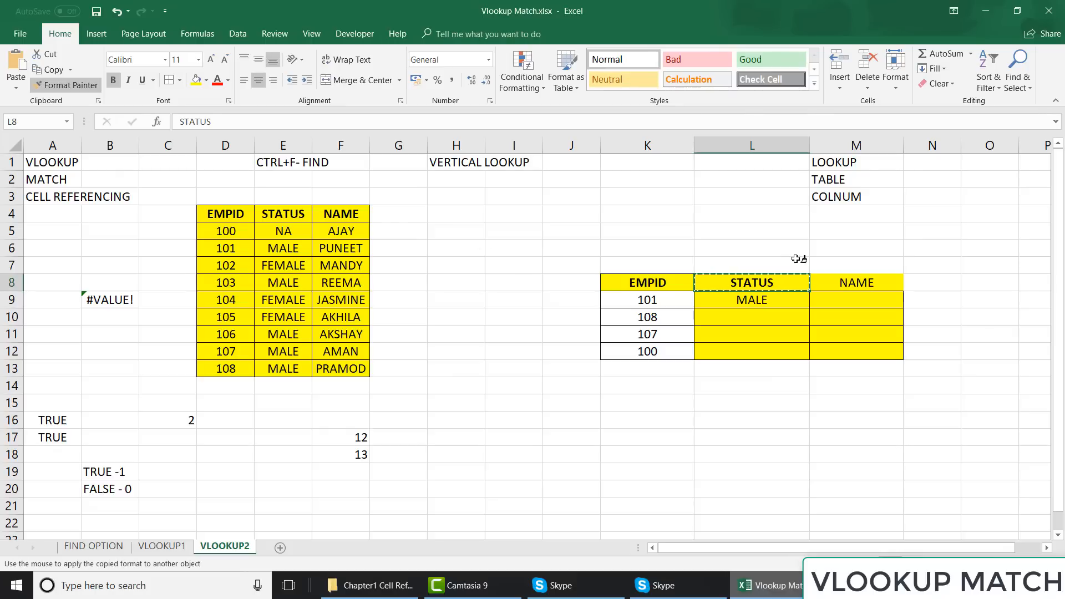
left_click(852, 281)
left_click(763, 363)
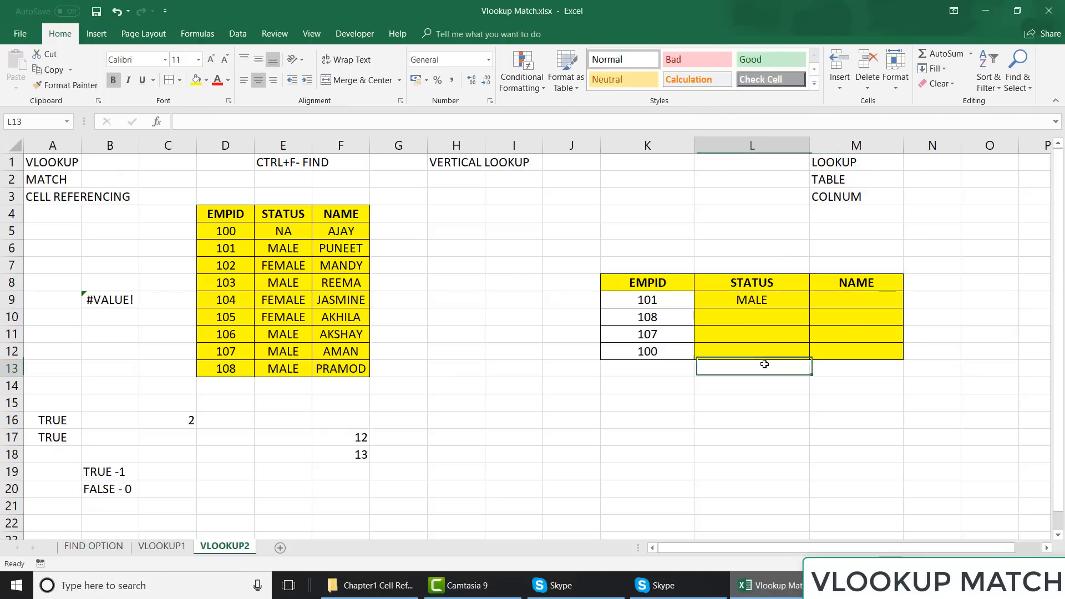
- Review the VLOOKUP formula in L9 and fill it across to M9 under NAME
left_click(779, 297)
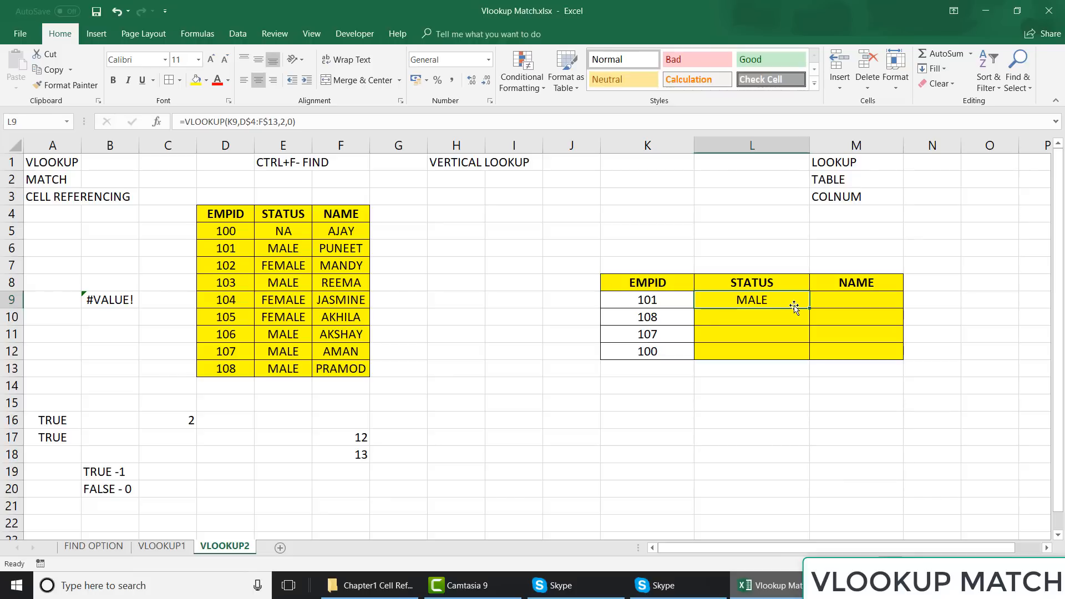
left_click(363, 125)
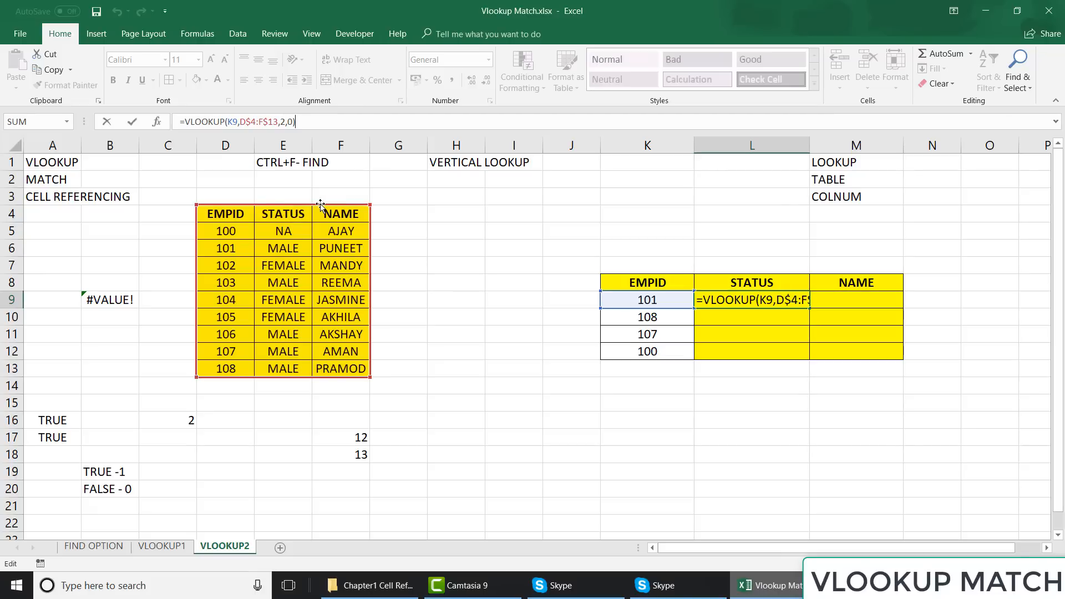
key("ctrl+Return")
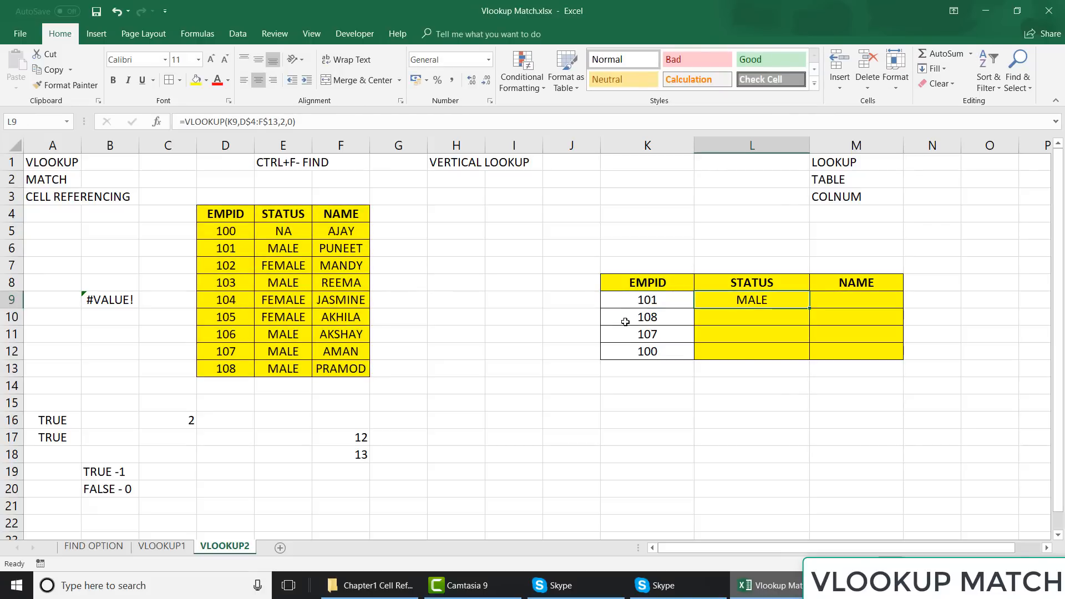
left_click_drag(809, 308, 887, 313)
left_click(873, 304)
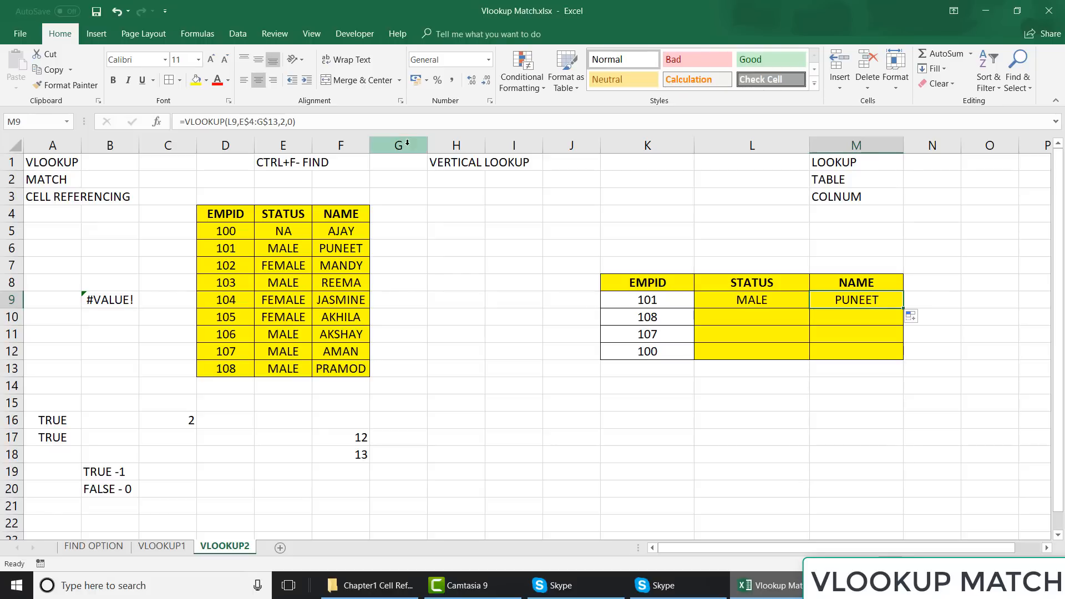
- Examine how the lookup value and table range references shifted in M9's VLOOKUP formula, comparing them with the EMPID column
left_click(274, 121)
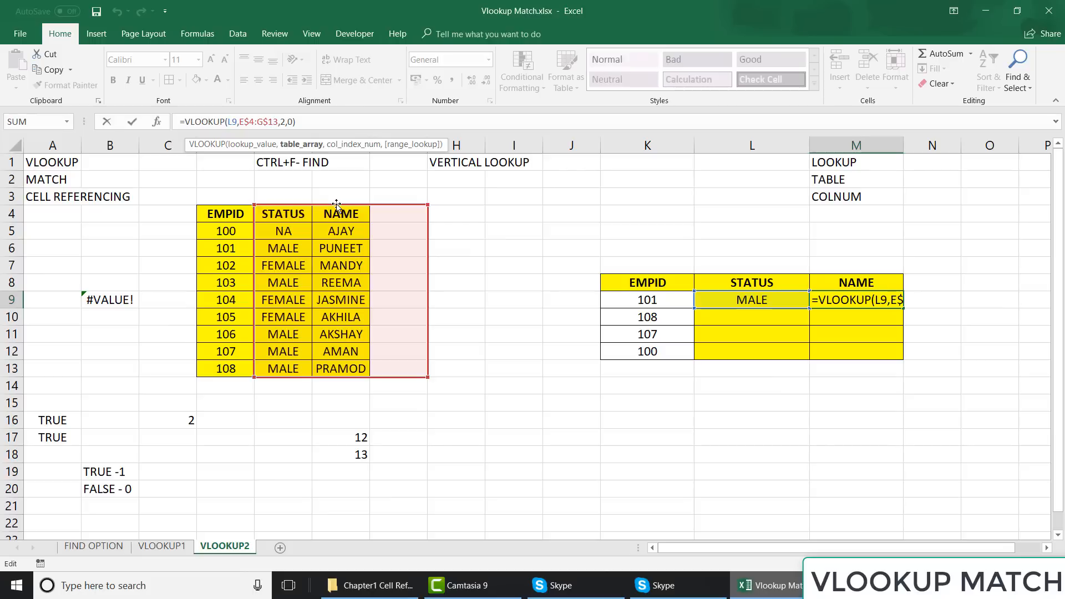
key("Return")
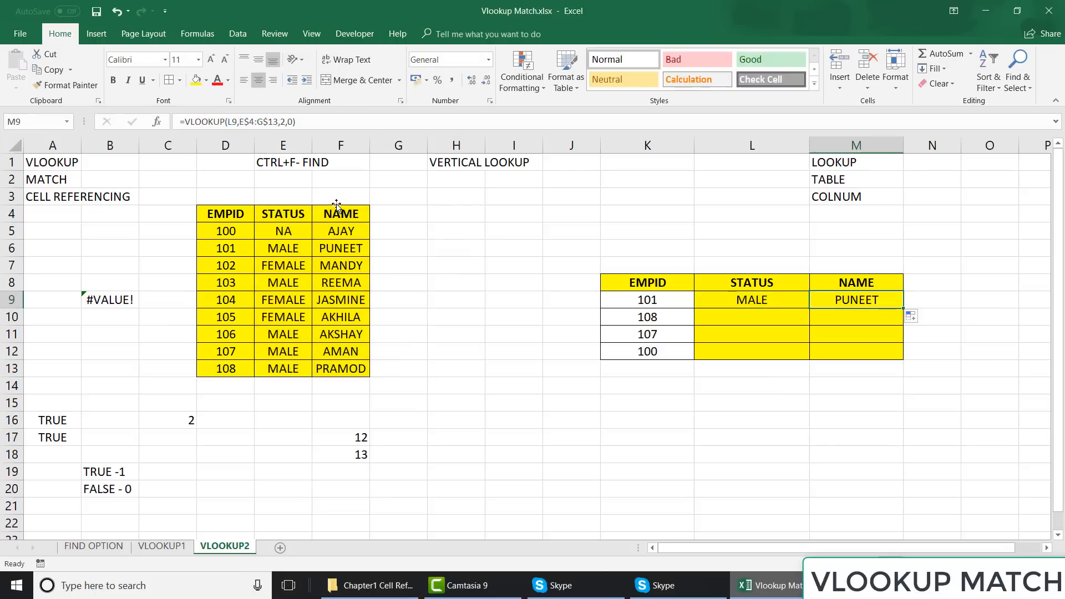
left_click(667, 297)
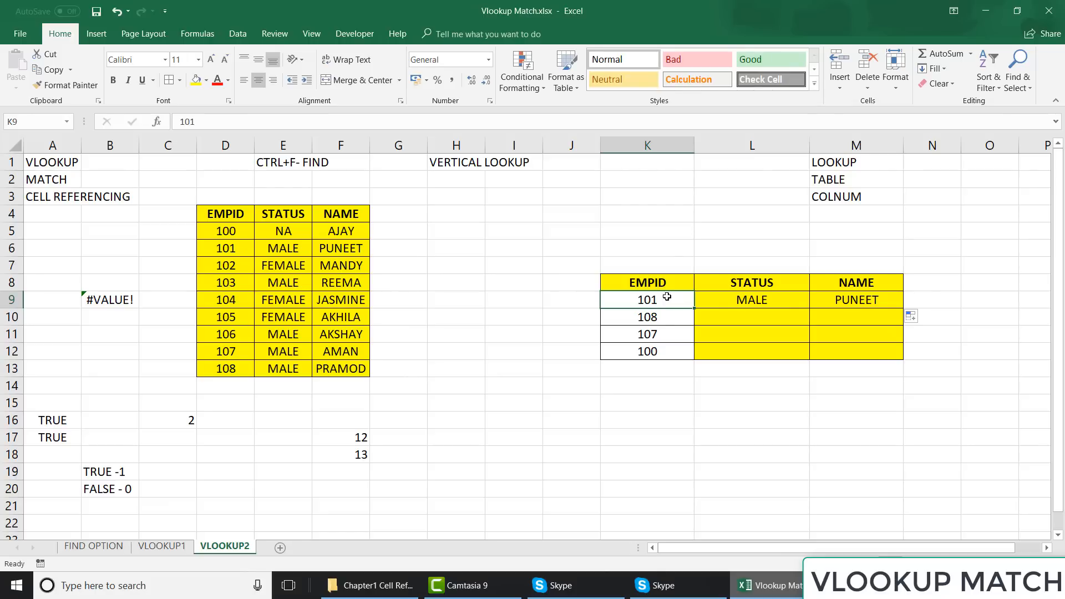
left_click(659, 361, "shift")
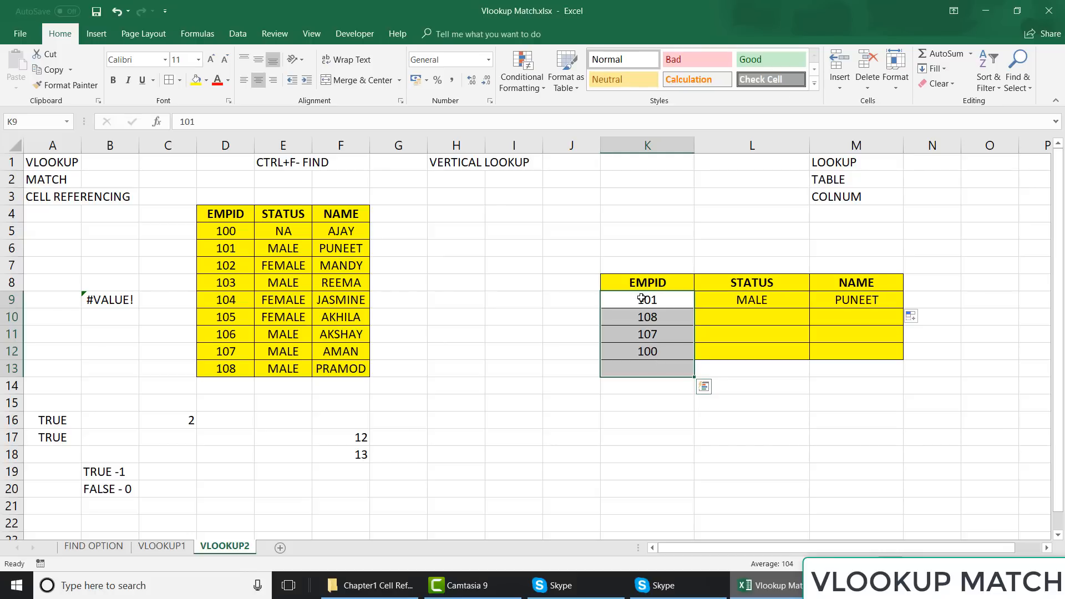
left_click(641, 299)
left_click(837, 301)
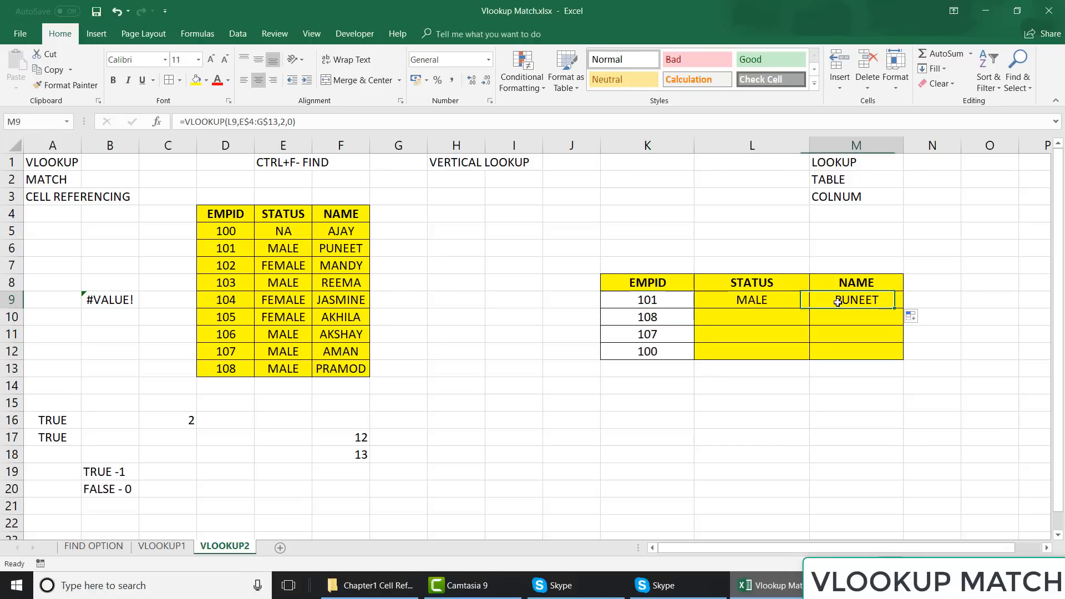
double_click(837, 301)
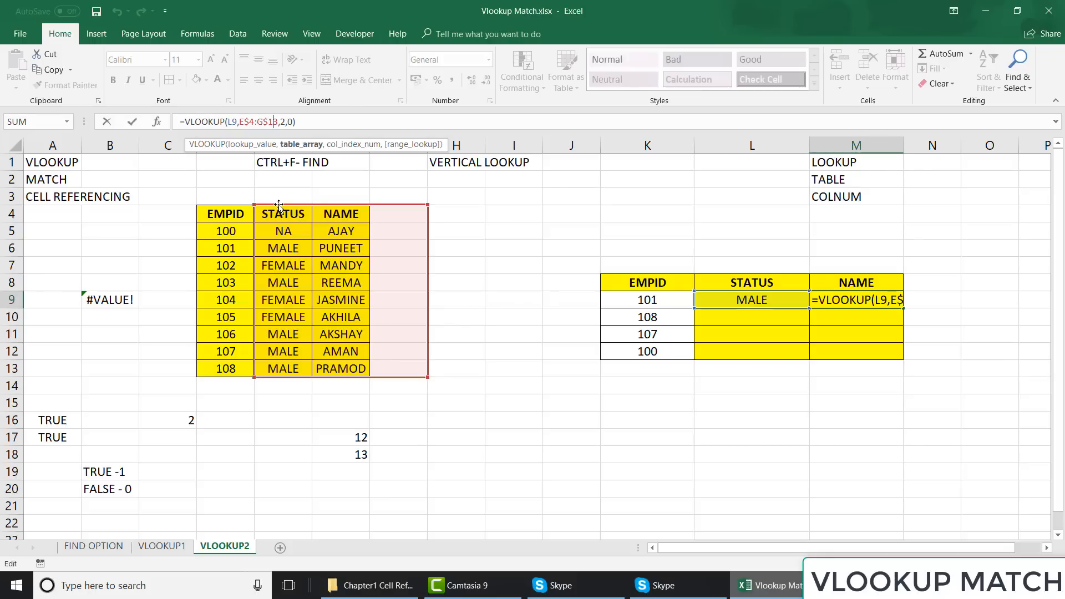
key("ctrl+Return")
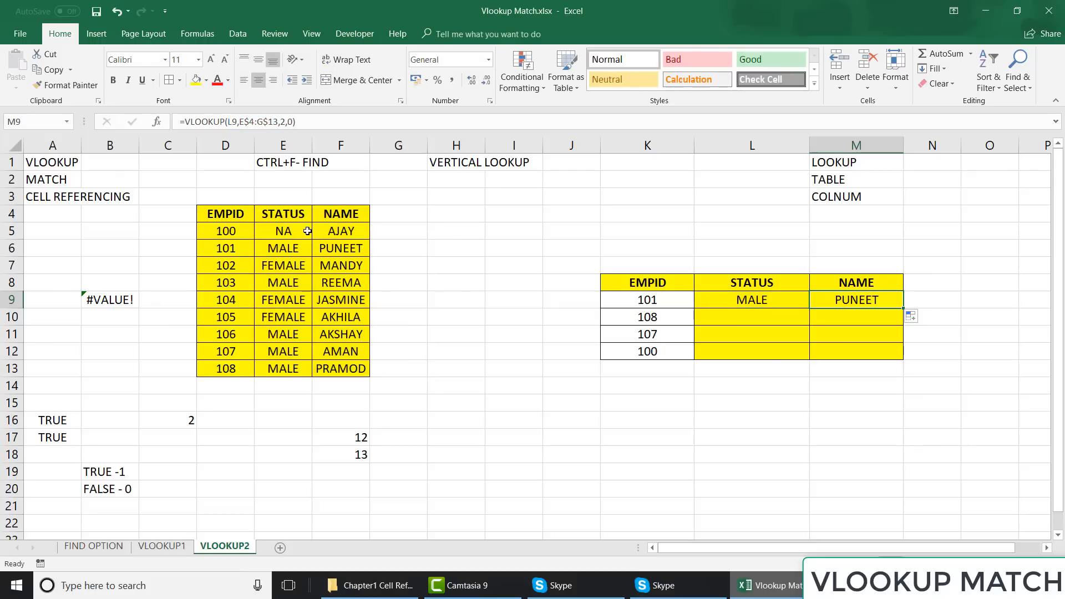
- Change the status of EMPID 100 in E5 to MALE to test the NAME lookup in M9
left_click(304, 231)
type("MALE")
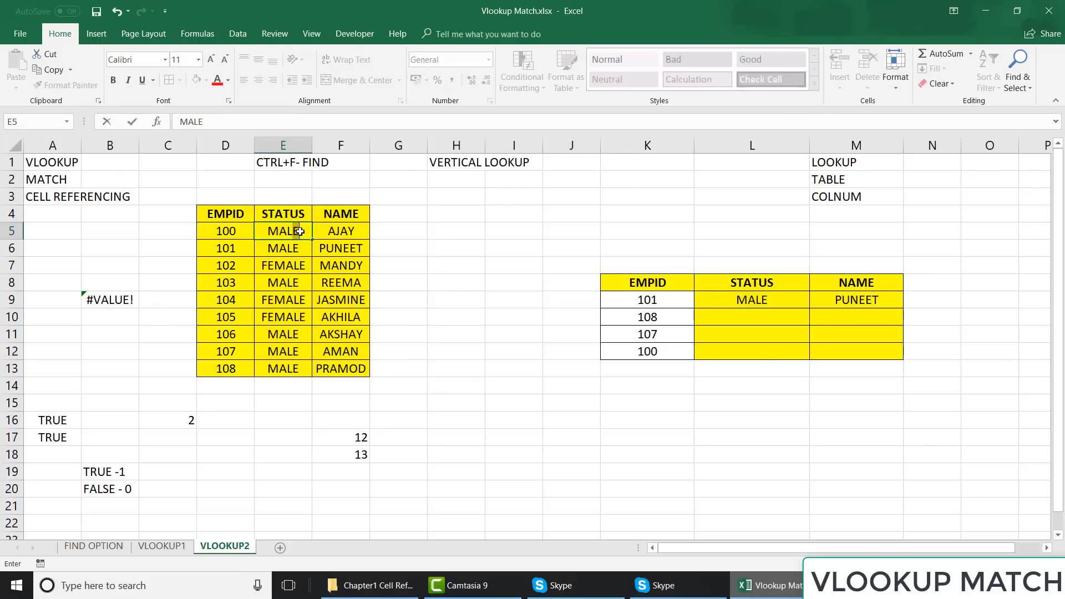
key("Return")
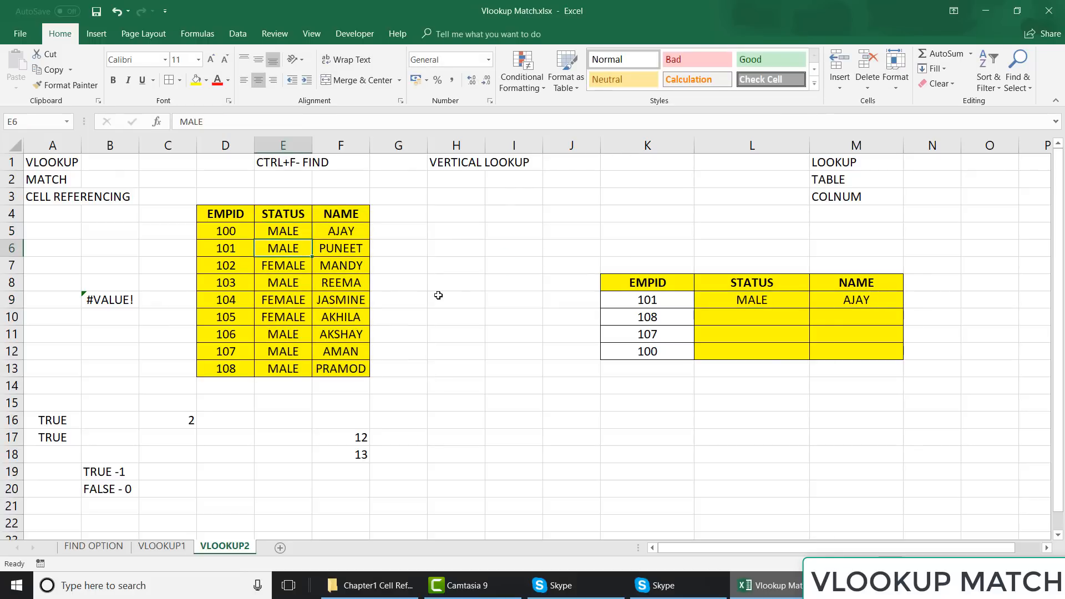
- Compare the NAME lookup in M9 with the source row for EMPID 101 and inspect the table range in M9's VLOOKUP formula
left_click(866, 295)
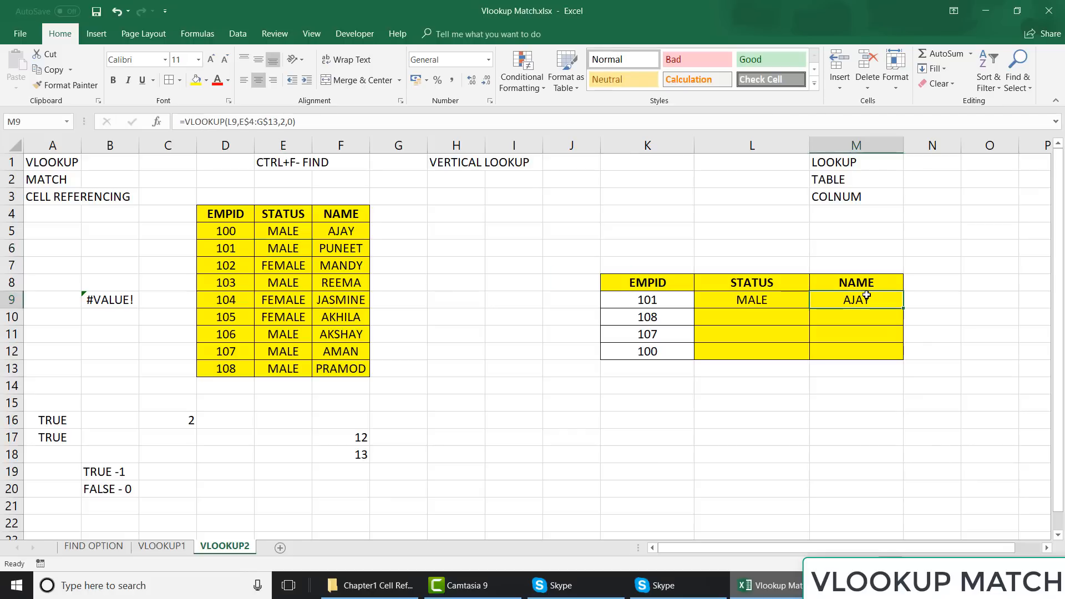
left_click(659, 296)
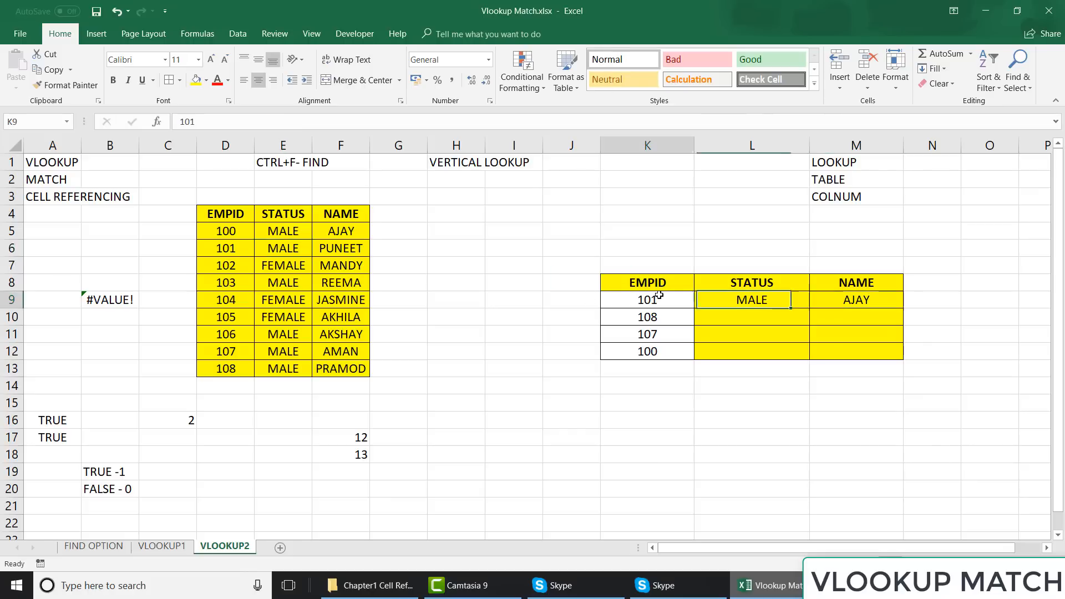
left_click(285, 249)
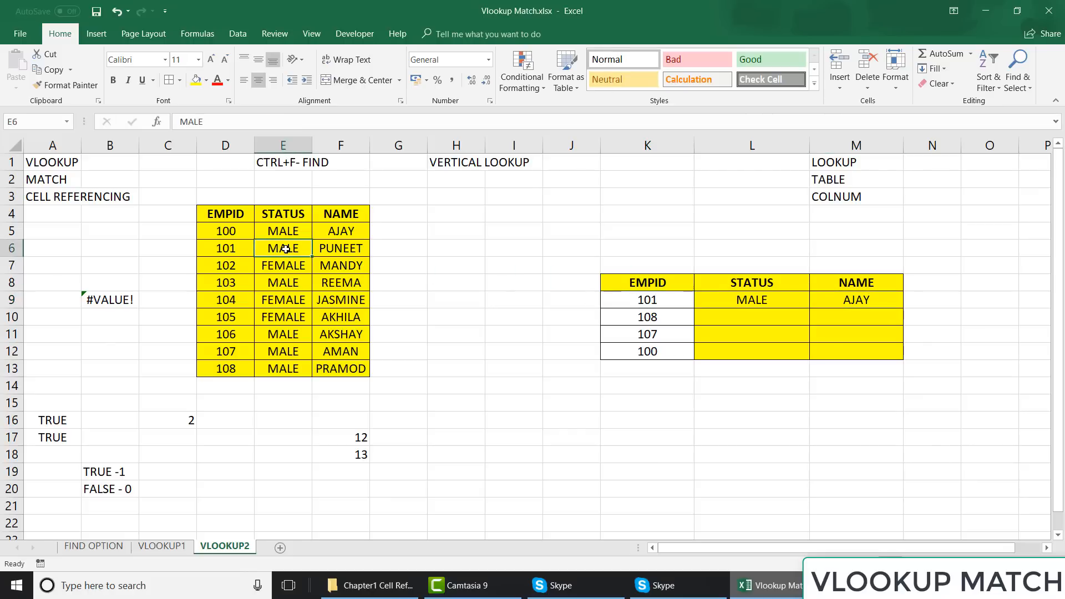
left_click(328, 247)
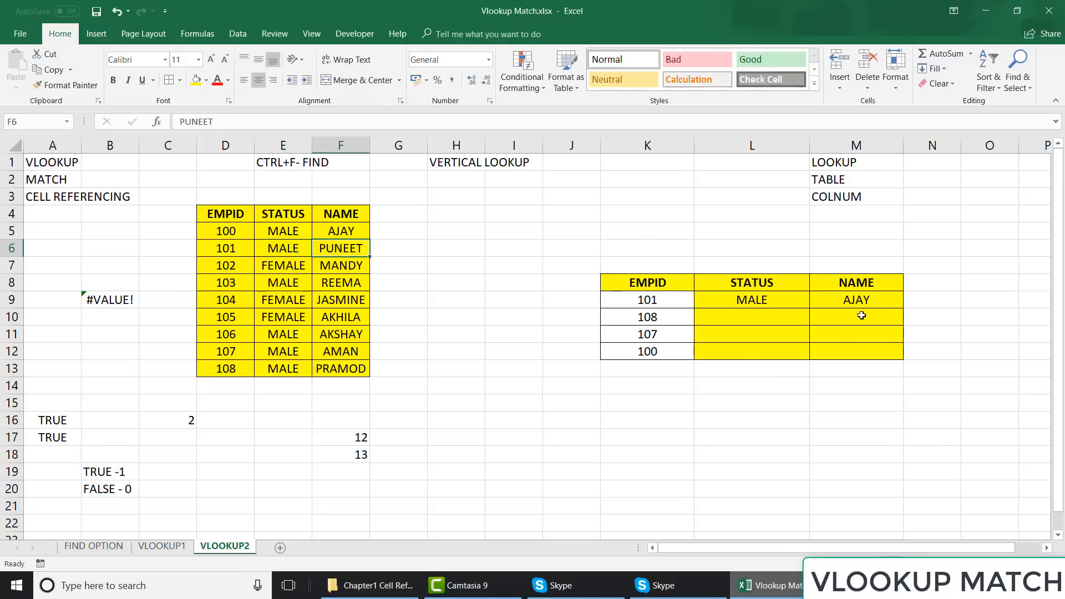
left_click(870, 301)
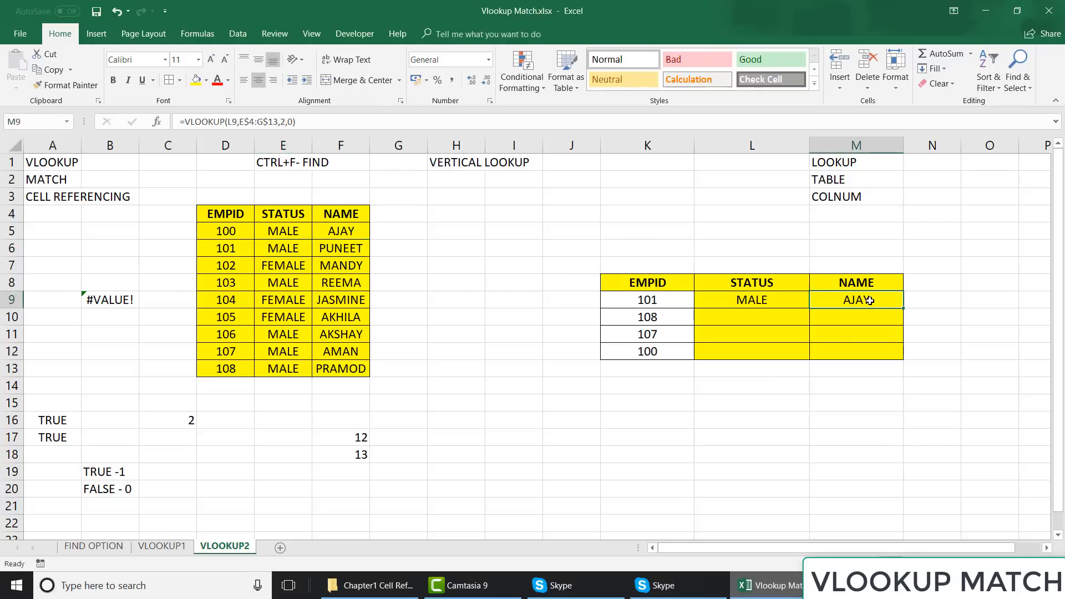
left_click(280, 123)
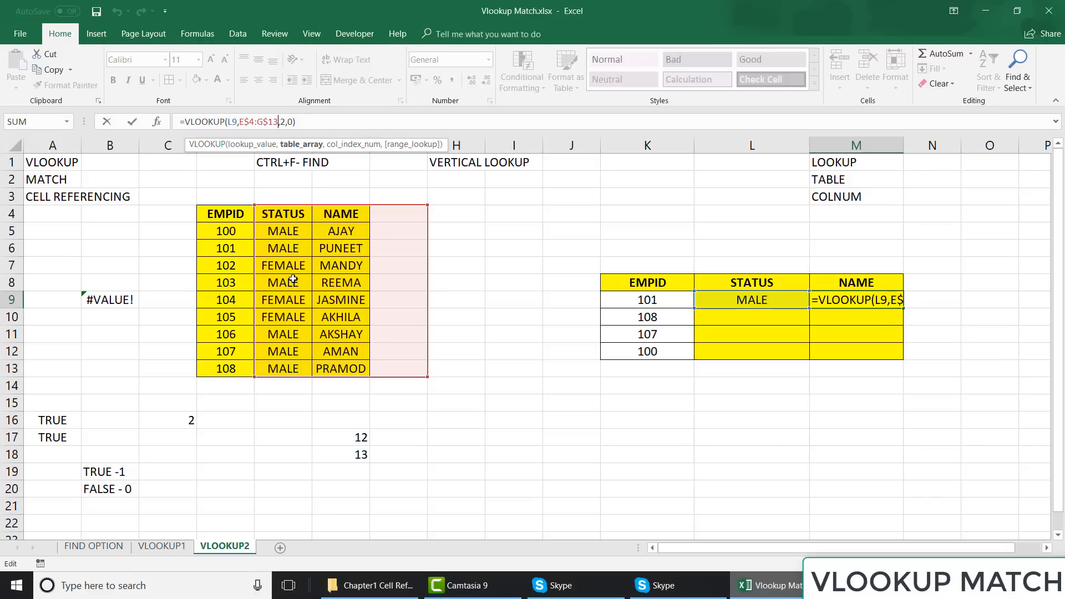
key("ctrl+Return")
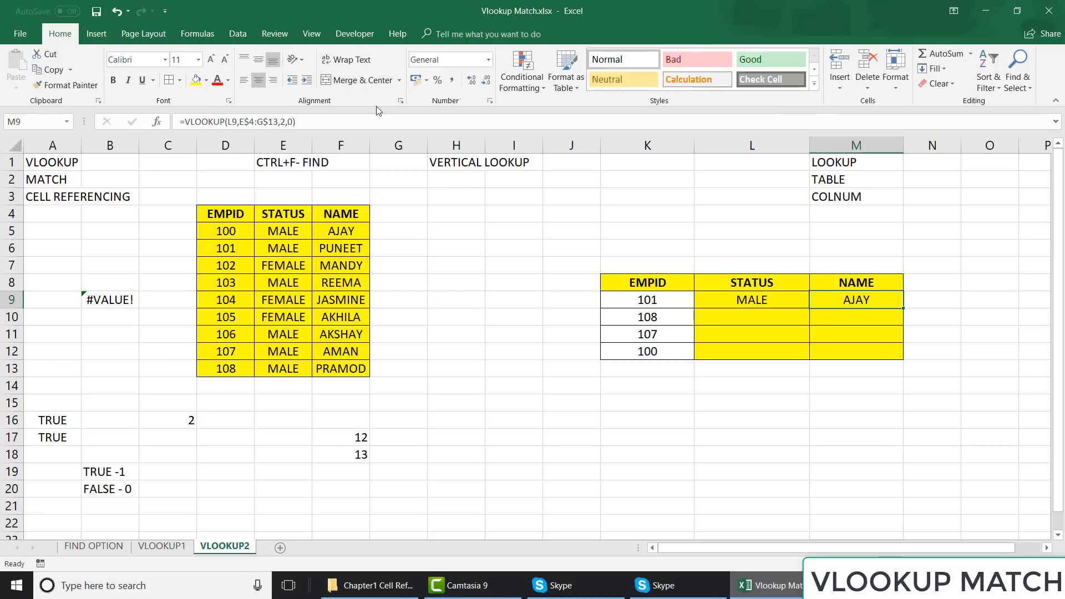
- Change the EMPID in D8 to 101 to create a duplicate ID in the source table
left_click(236, 280)
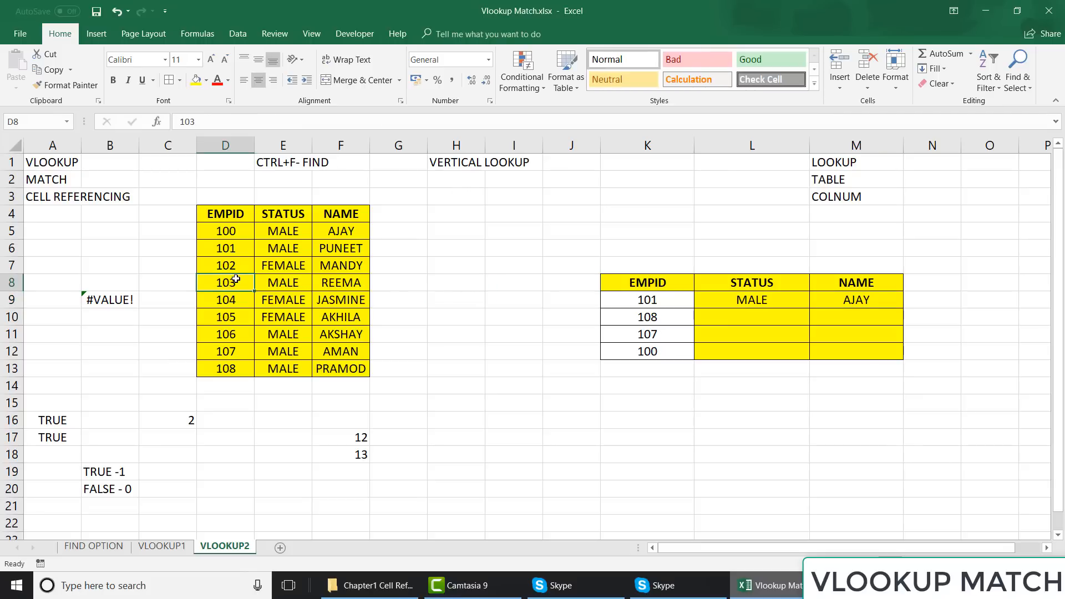
type("101")
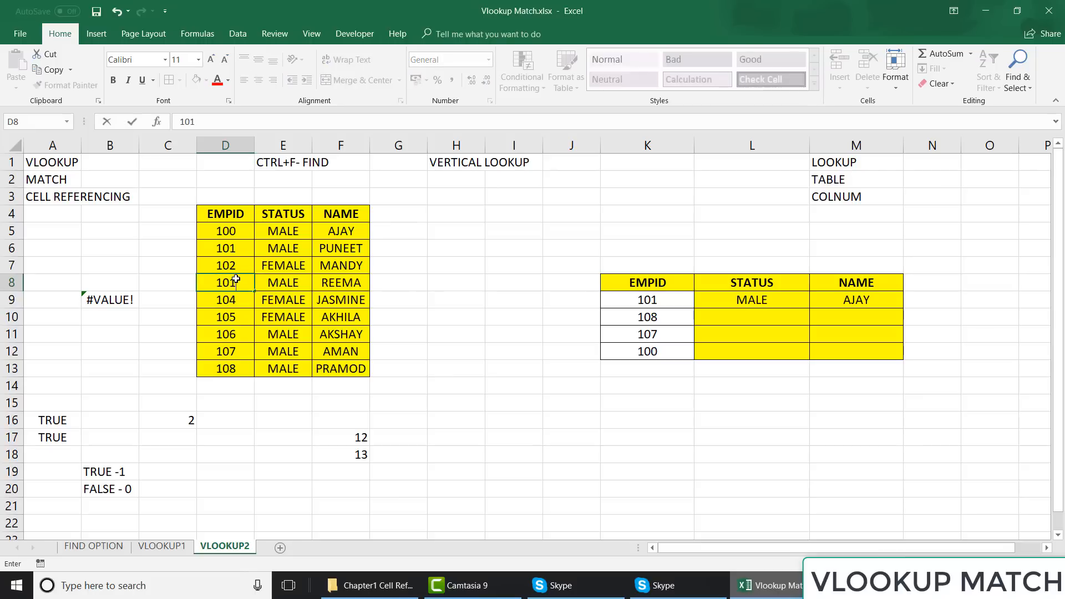
key("Return")
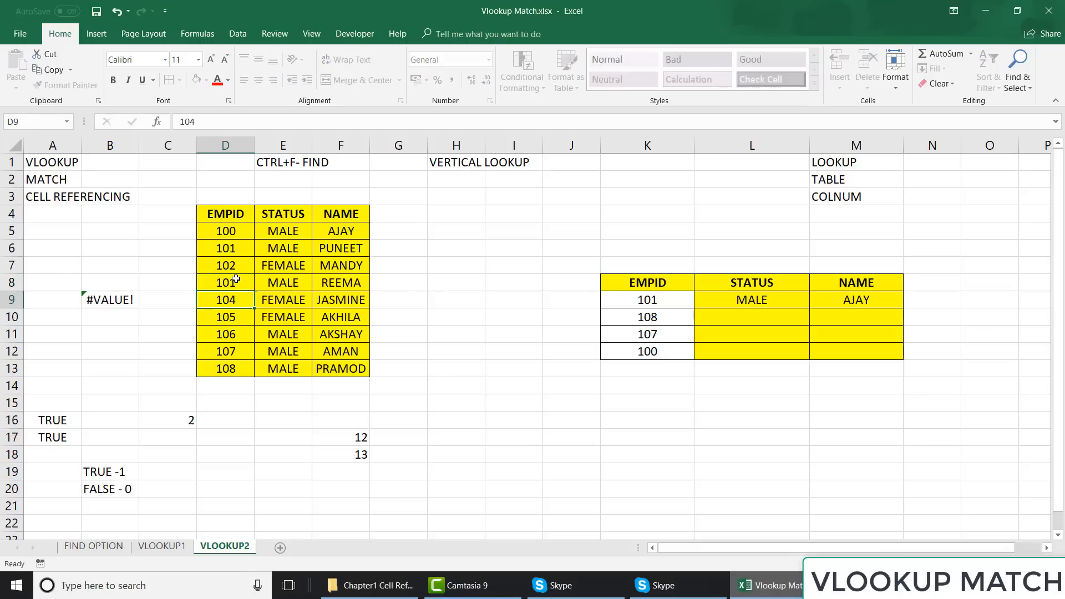
- Compare the two source records sharing EMPID 101 by selecting D6:F6 and D8:F8 in turn
key("Up")
key("Up")
key("Up")
key("shift+Right")
key("shift+Right")
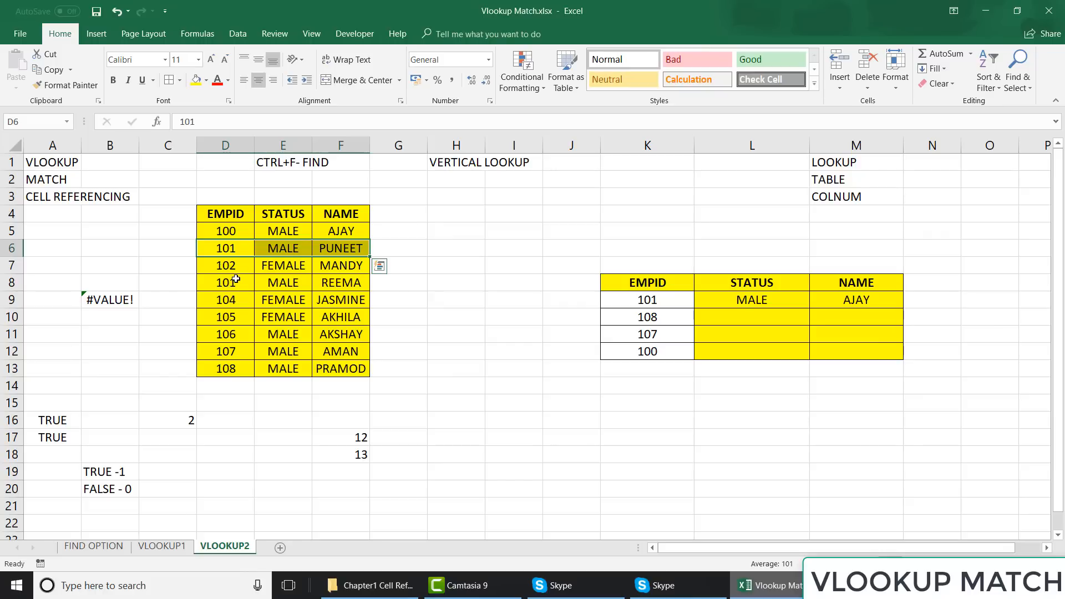
left_click(235, 280)
key("shift+Right")
key("shift+Right")
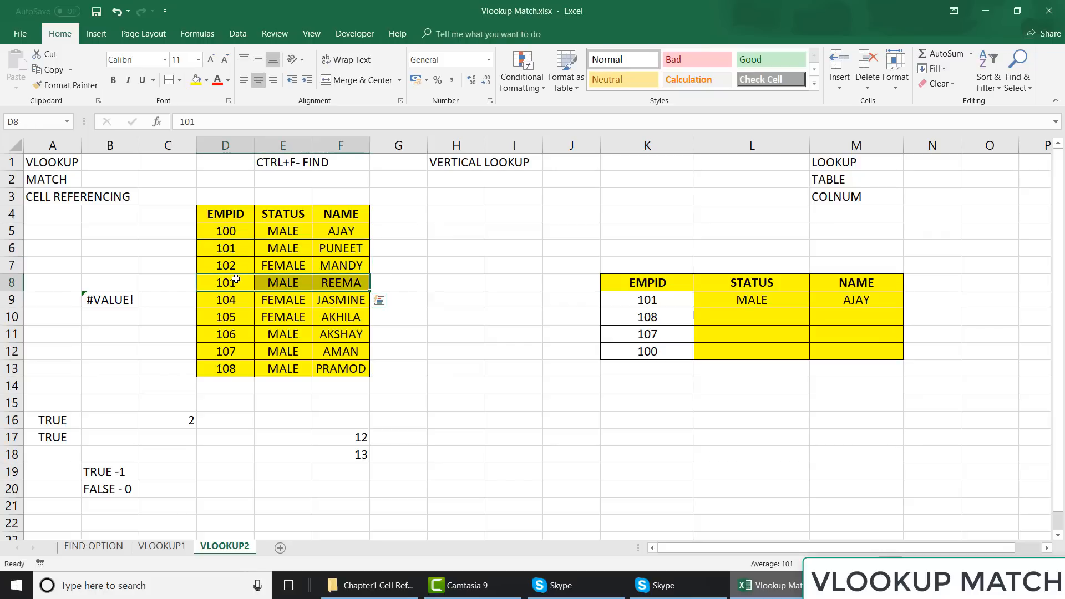
- Undo the duplicate EMPID entry in D8
key("ctrl+z")
key("ctrl+z")
key("ctrl+z")
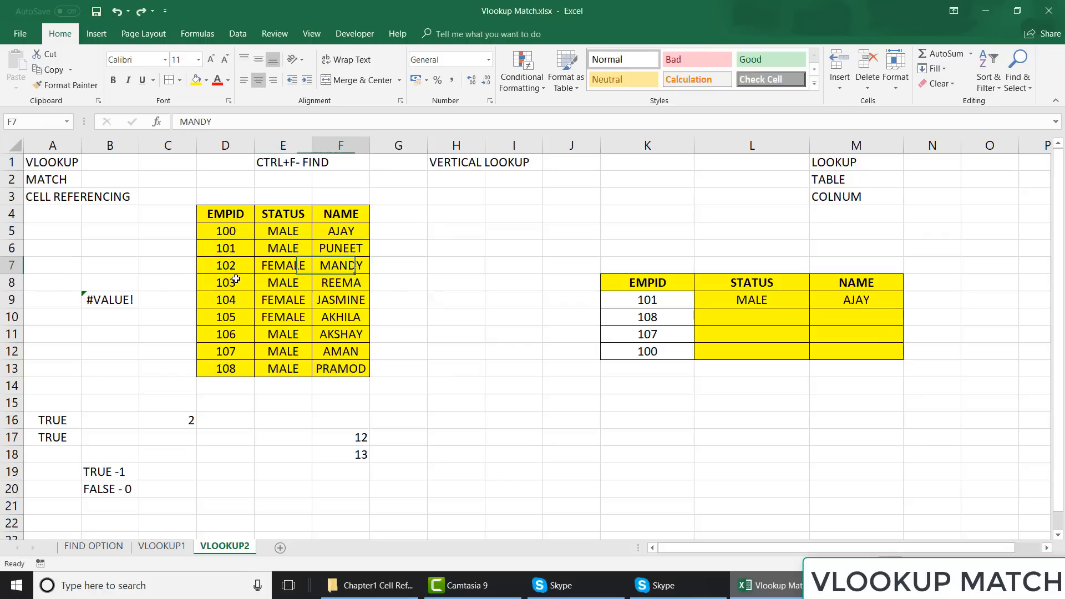
key("Right")
key("Right")
key("Right")
key("Right")
key("Right")
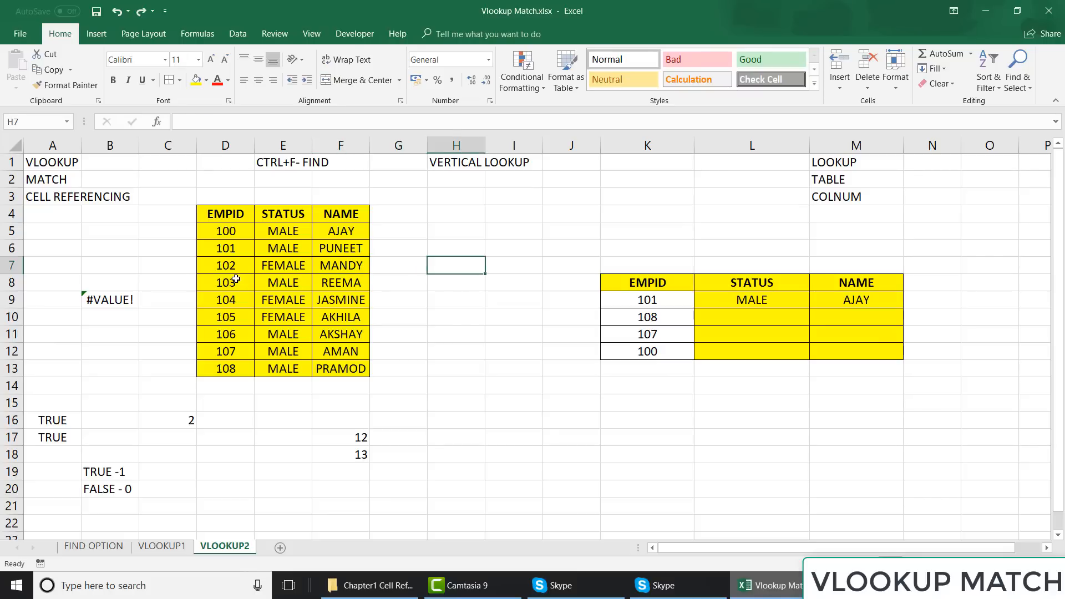
key("Down")
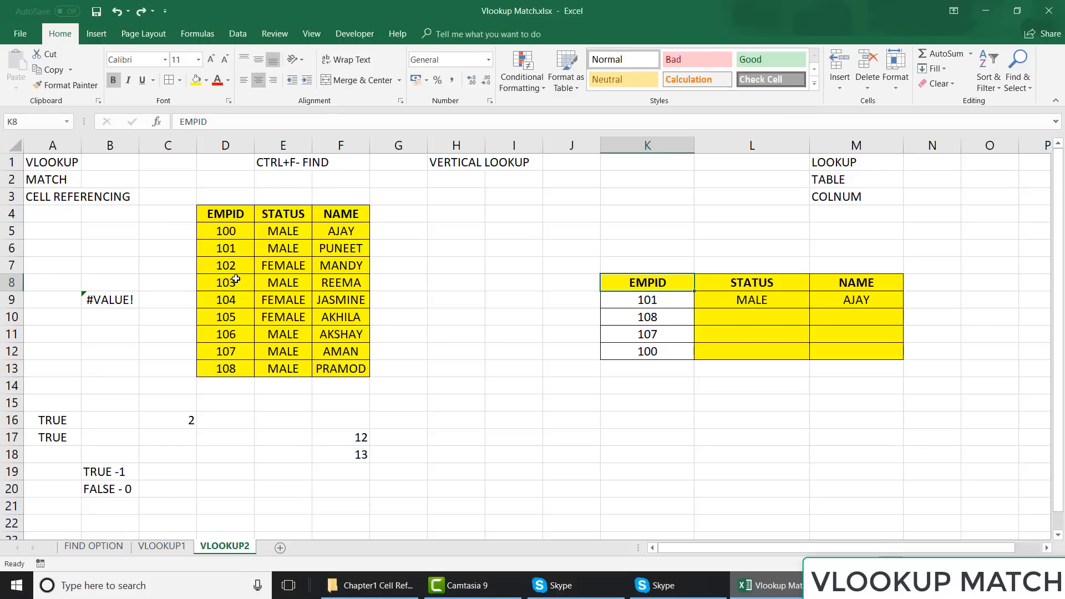
- Enter a note in cell I4 beginning "LOOKUP VALUE IN VLOOKUP"
left_click(514, 217)
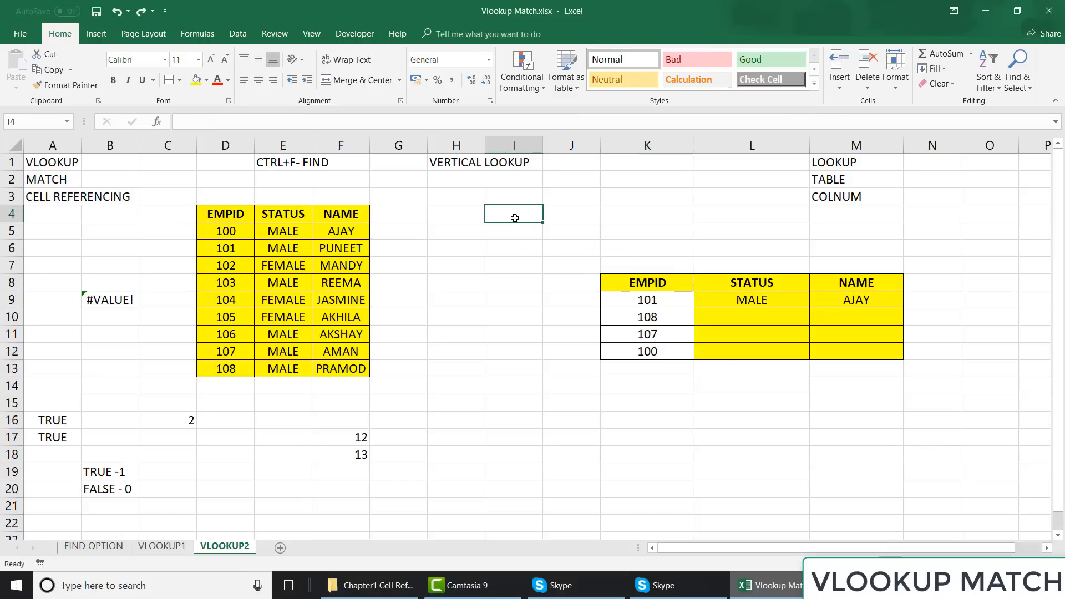
type("LOOKUP VALUE I")
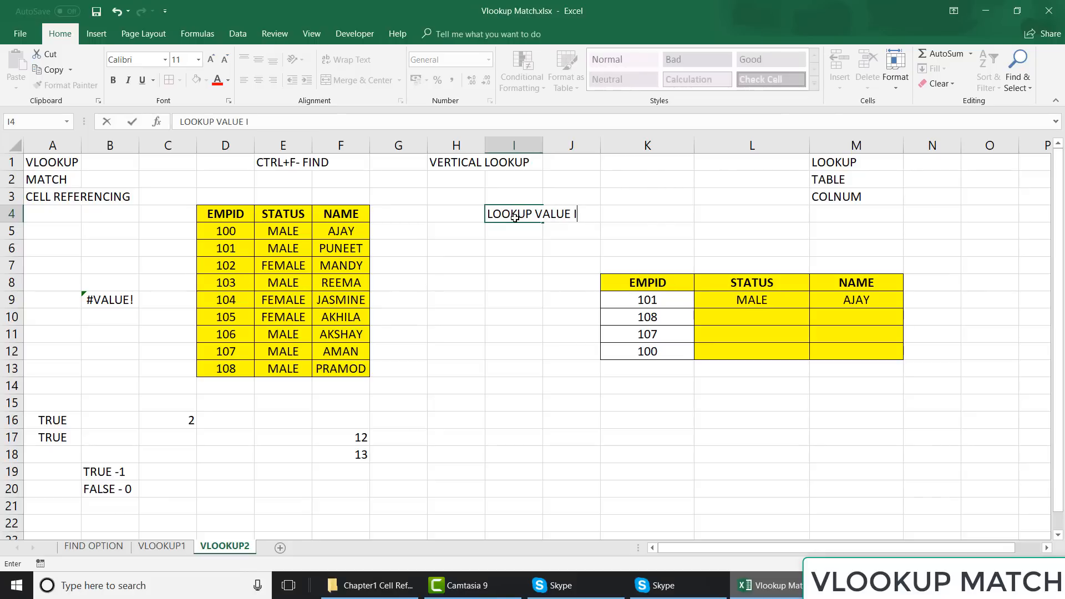
type("N VLOOKUP")
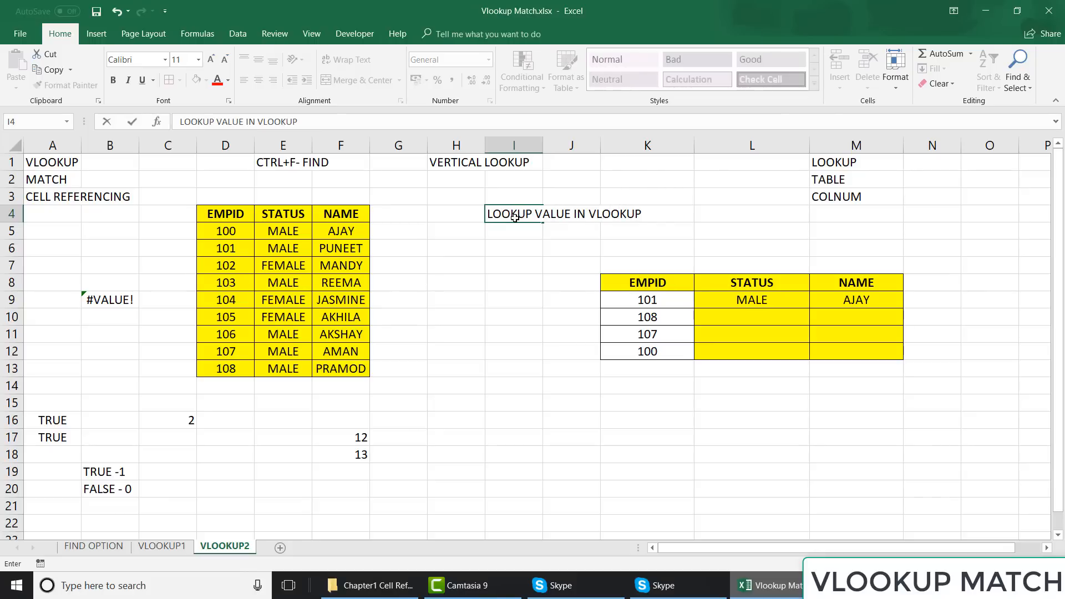
- Complete the note in I4 to read "LOOKUP VALUE IN VLOOKUP SHOULD BE UNIQUE AND AVAILABLE IN BOTH TABLES"
type(" SHOULD BE UNIQ")
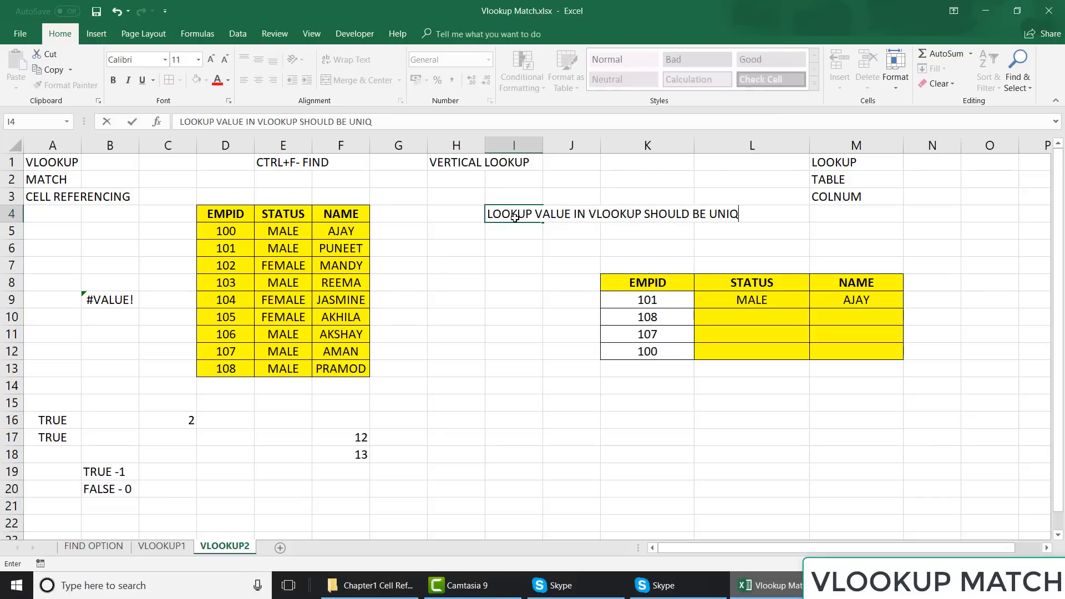
type("UE AND AVA")
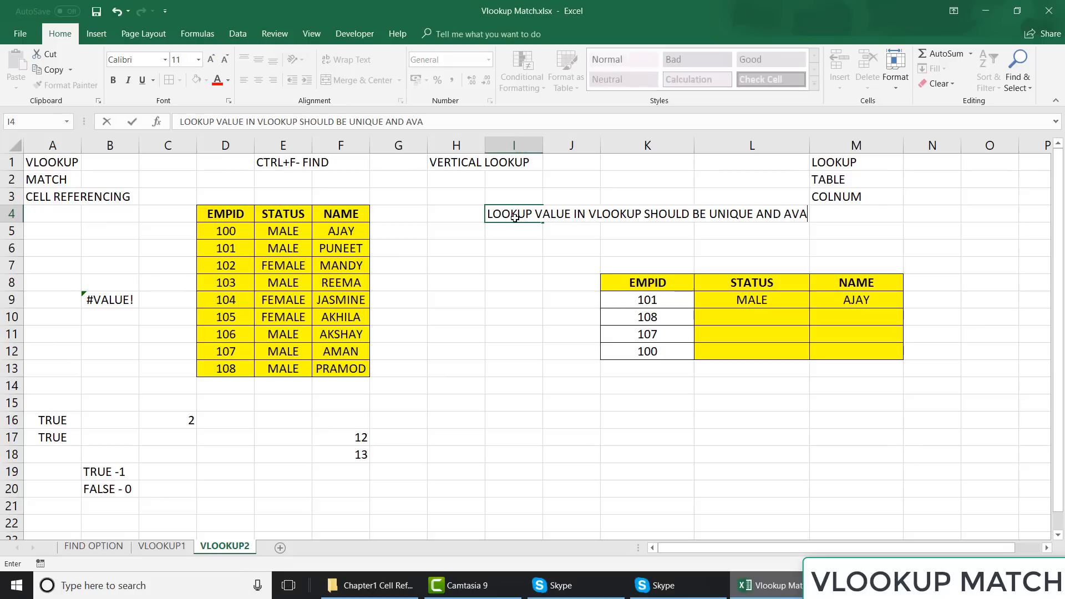
type("ILABLE IN BOTH TABLES")
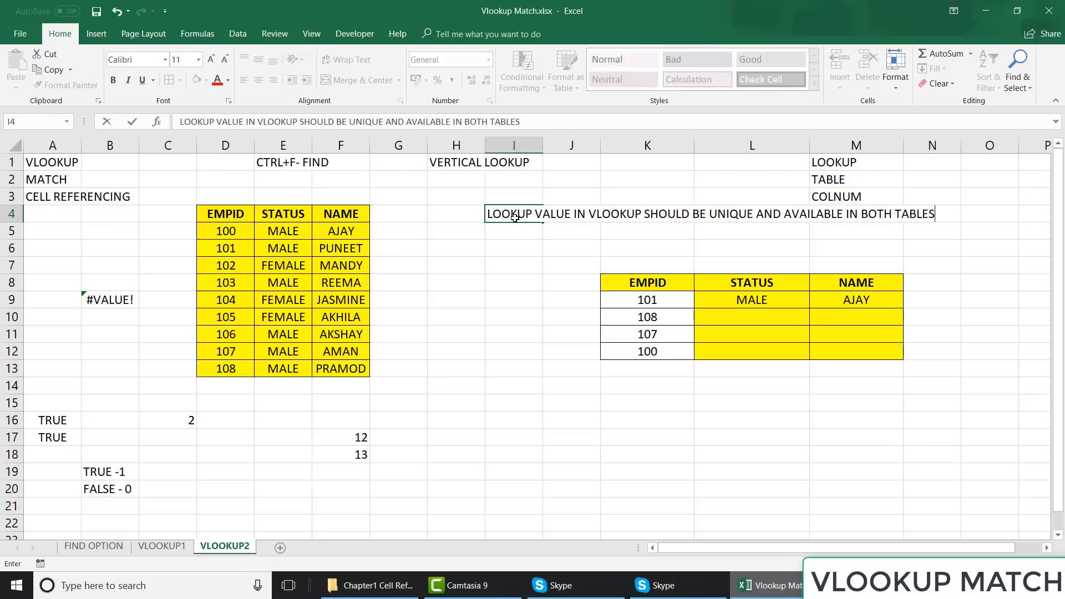
key("Return")
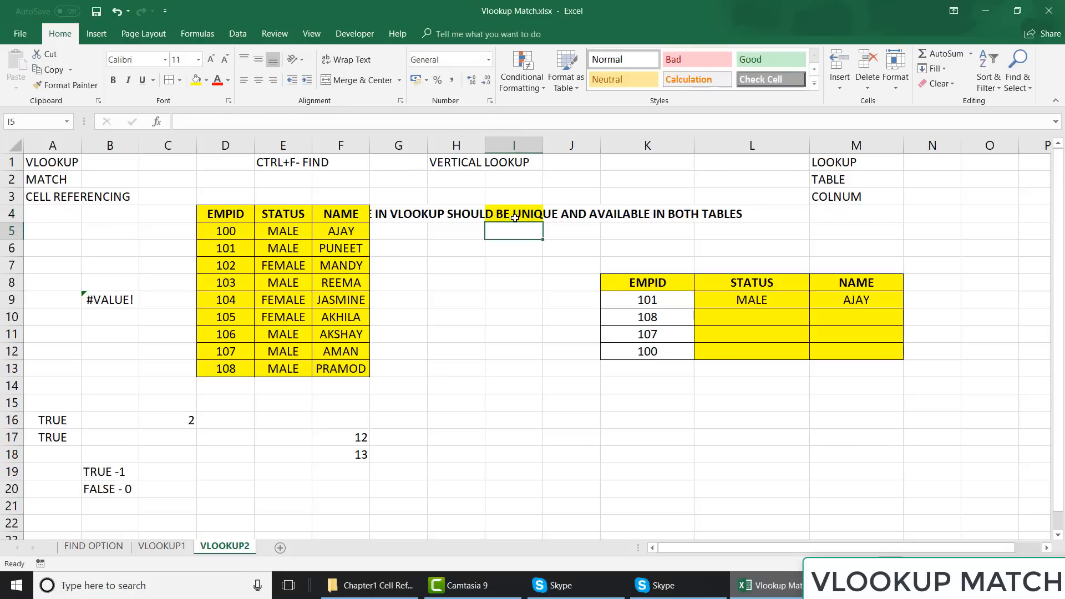
- Try clearing the source table's EMPID column, D4:D13, to see the effect on the lookups, and undo the deletion
left_click(227, 215)
key("ctrl+shift+Down")
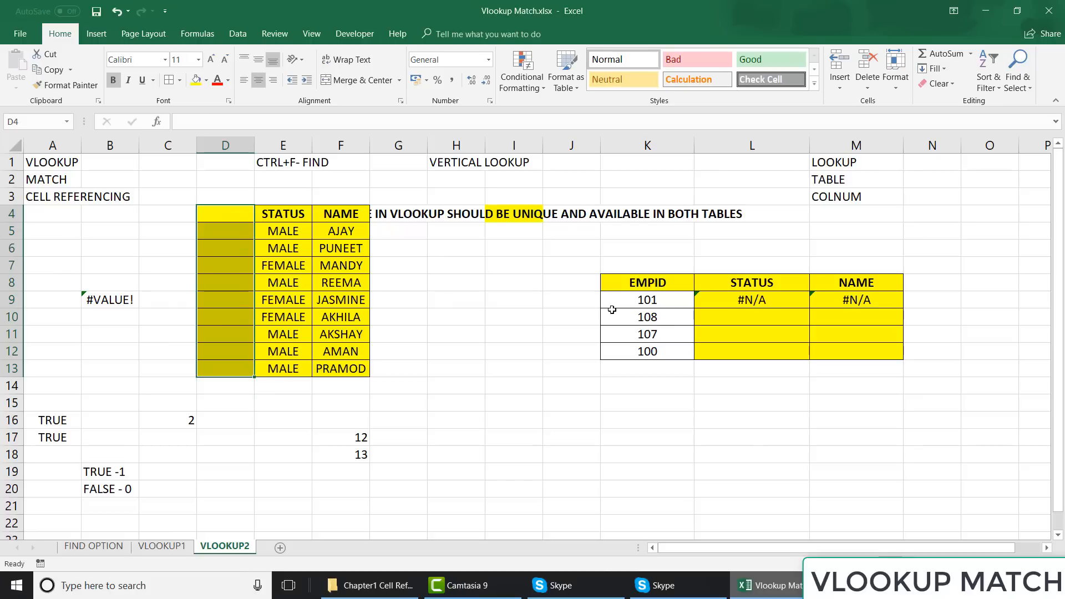
left_click(653, 299)
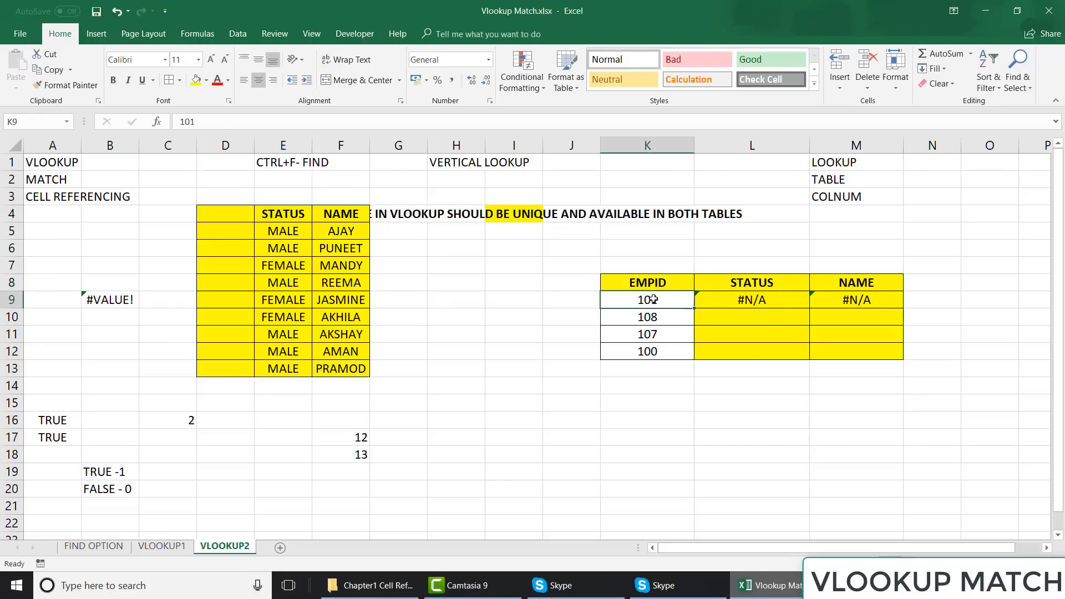
key("ctrl+z")
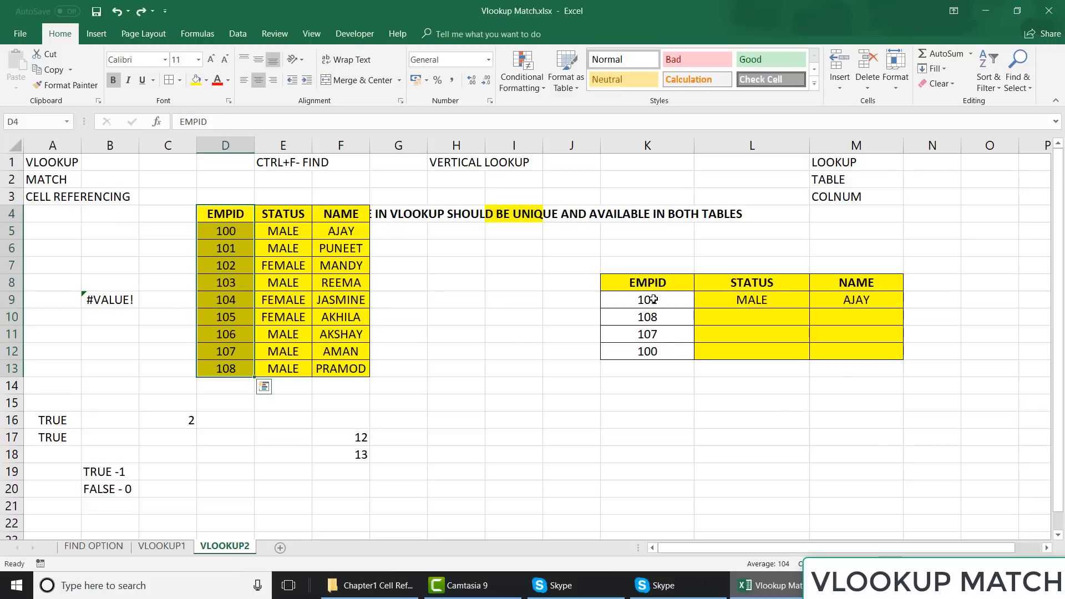
- Check the EMPID and STATUS cells of the first lookup row, and clear the NAME formula in M9
left_click(667, 351)
left_click(650, 300)
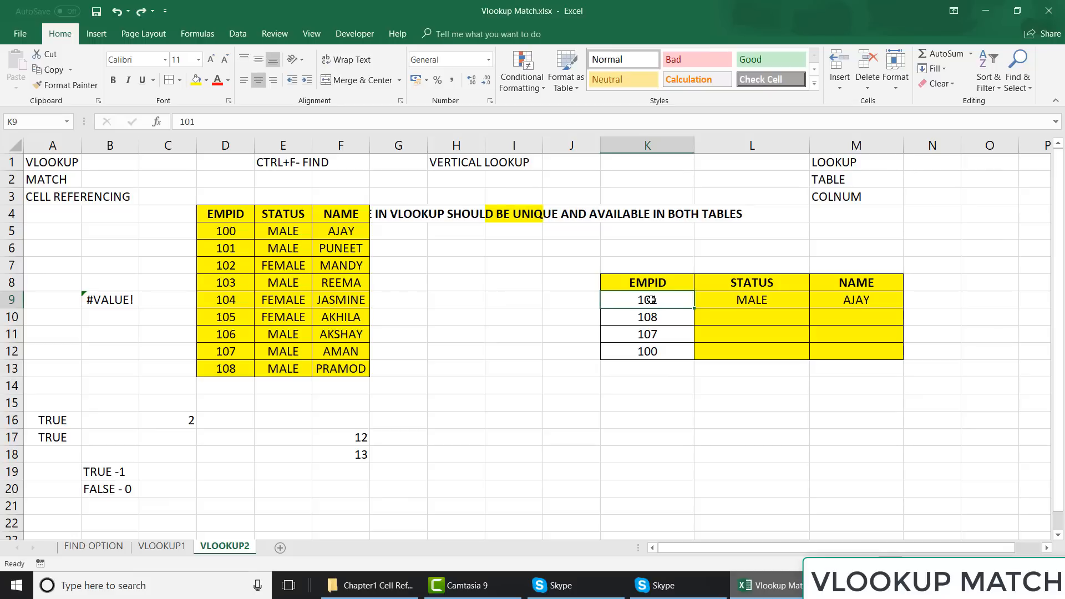
left_click(763, 299)
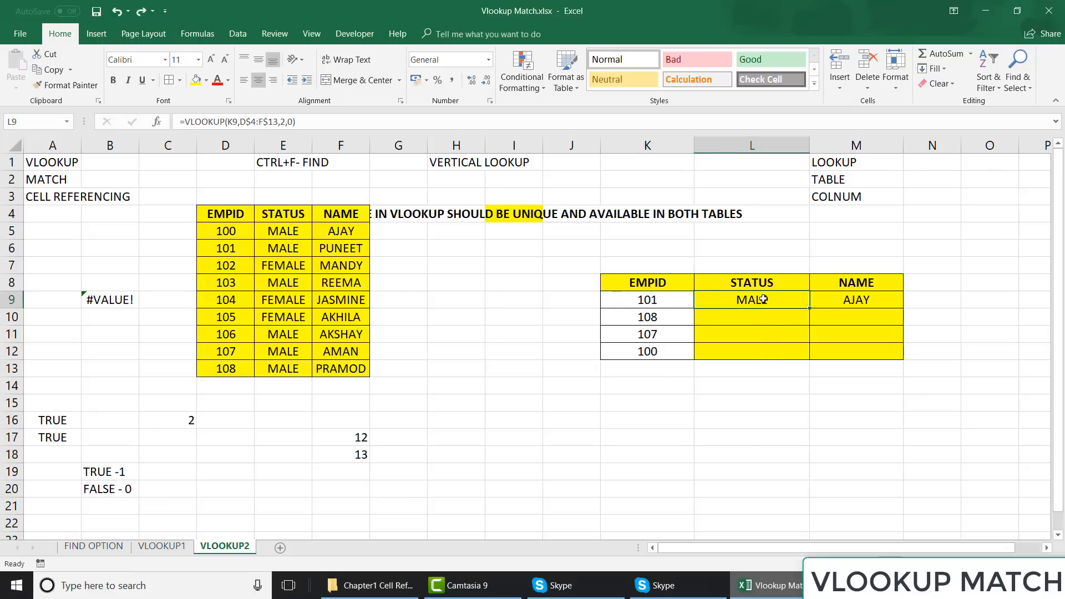
left_click(847, 301)
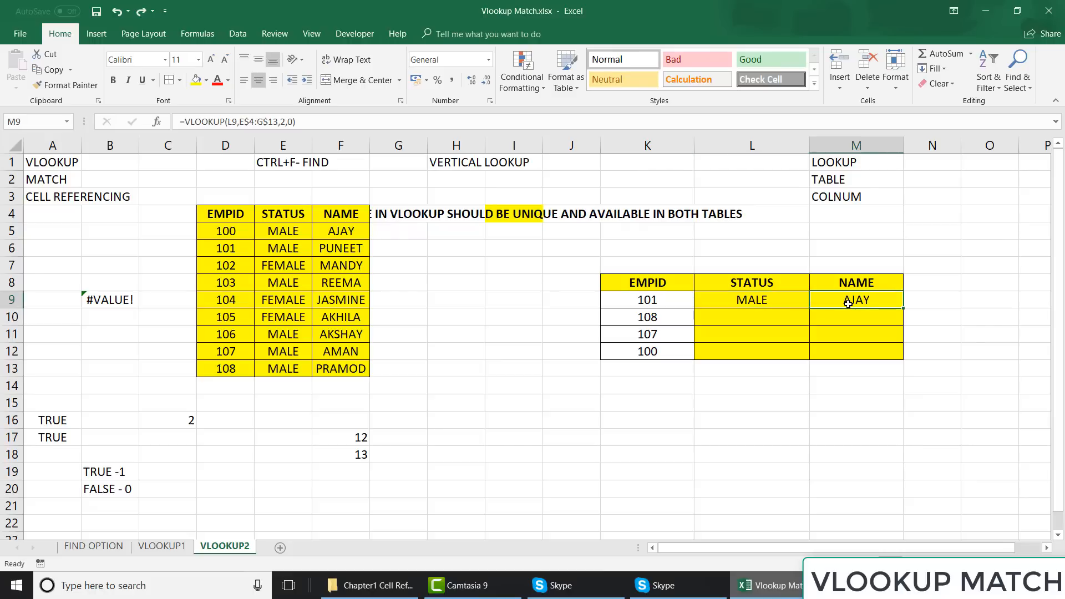
key("Delete")
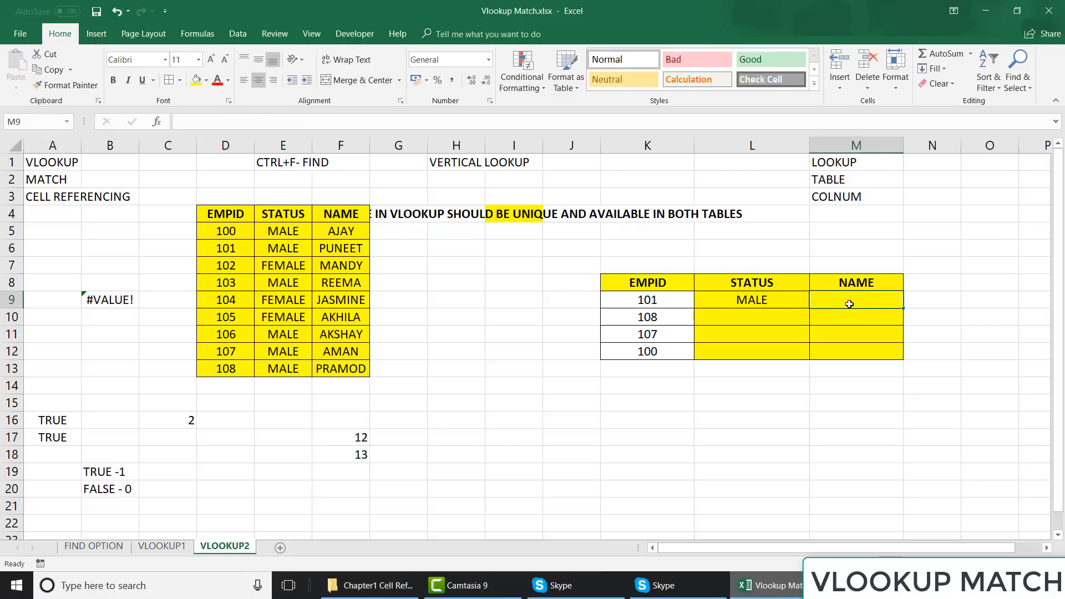
- Lock the column of the lookup value in L9's VLOOKUP formula, making the reference $K9
key("Left")
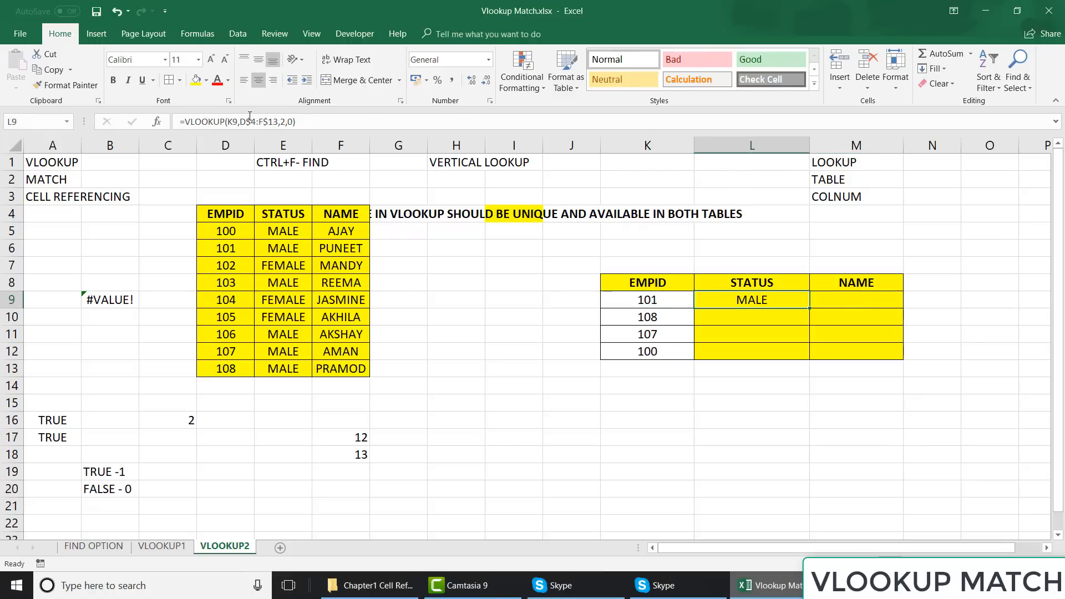
left_click(233, 121)
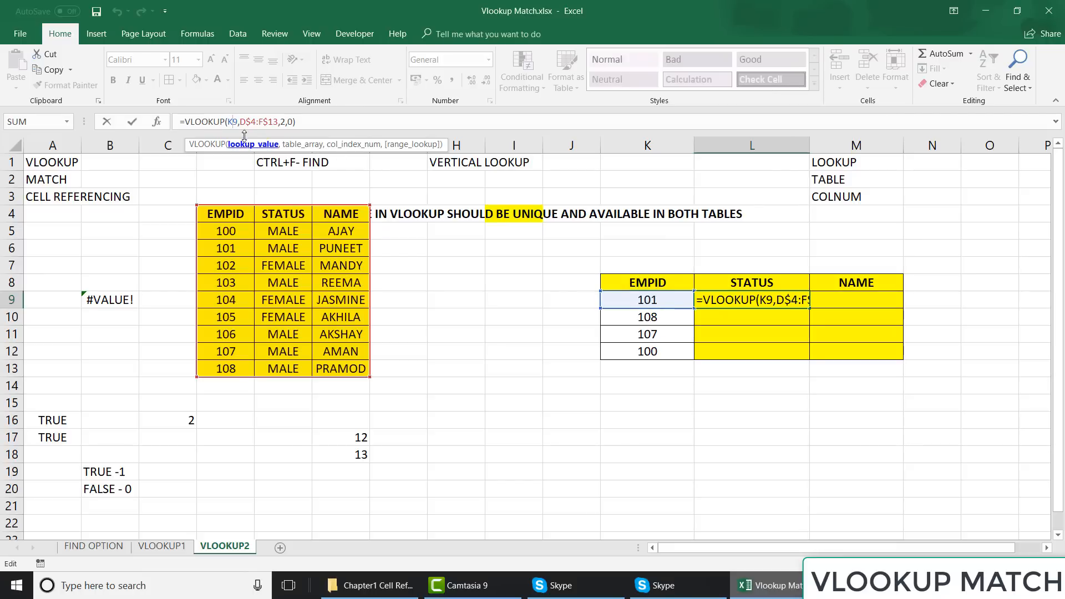
left_click(228, 121)
key("F4")
key("F4")
key("F4")
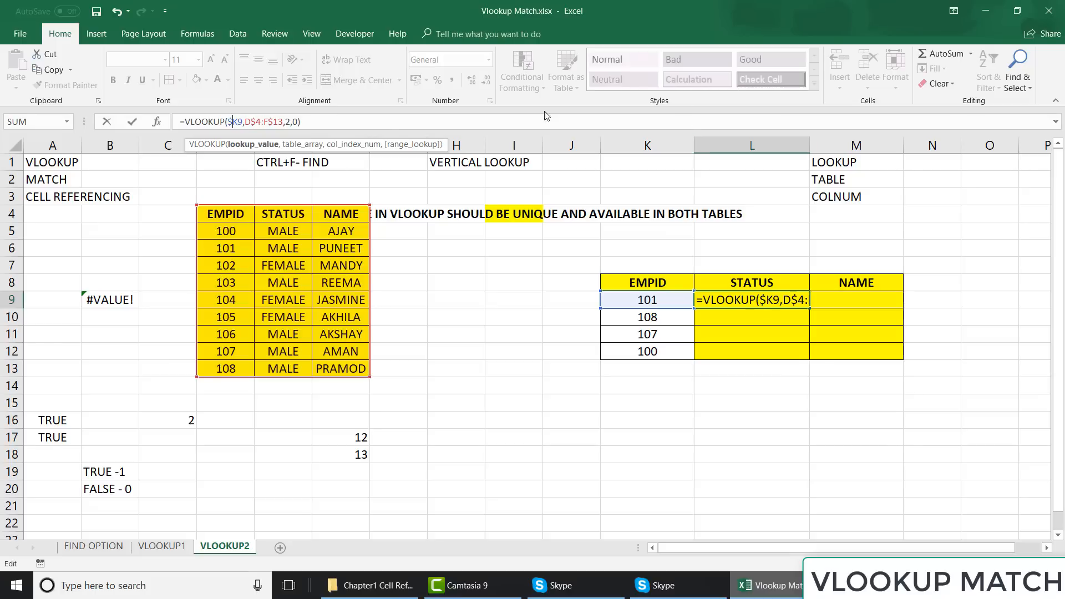
- Make the table array in L9's formula fully absolute as $D$4:$F$13 and enter the formula
left_click(247, 122)
type("$D")
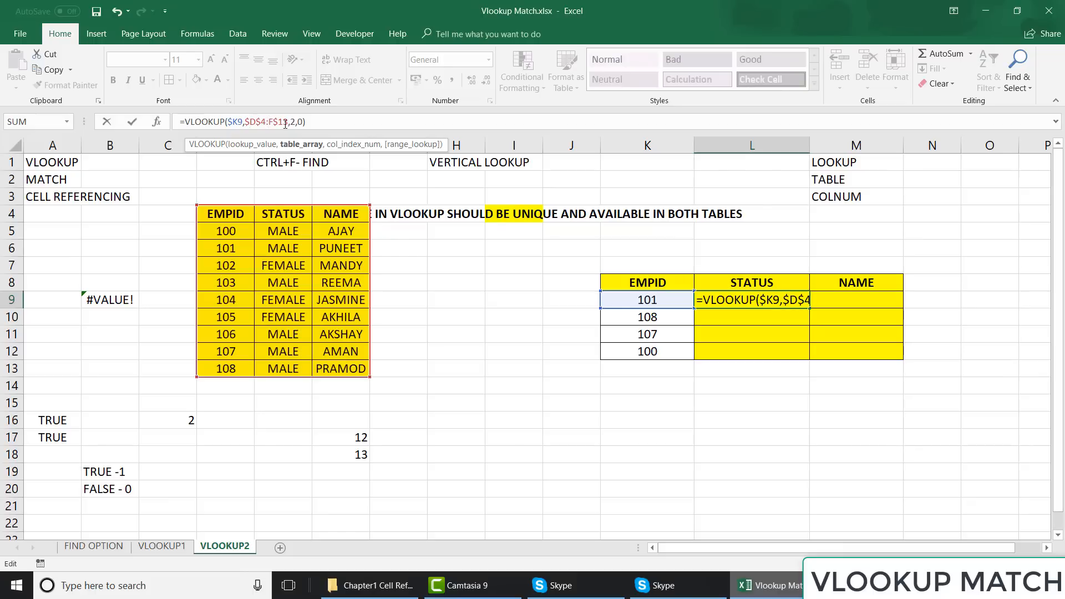
type("$")
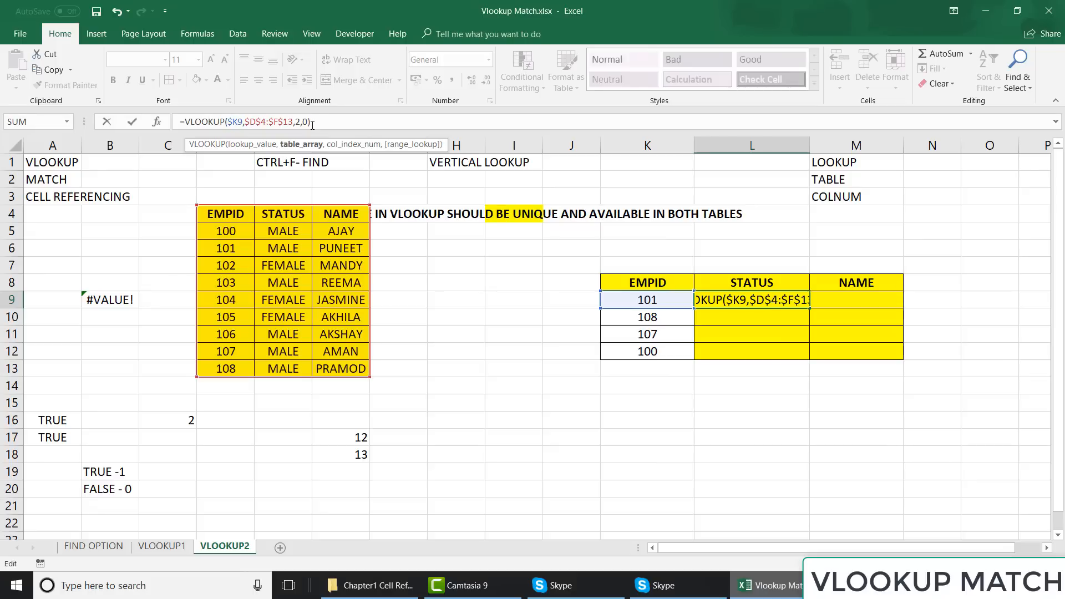
key("Return")
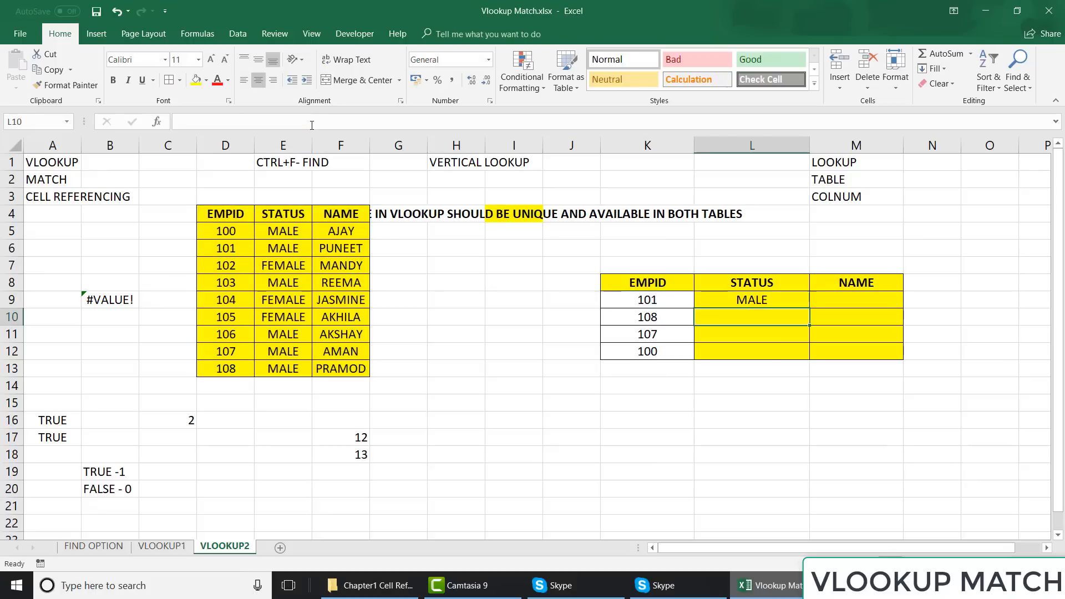
- Fill the STATUS formula from L9 across to the NAME cell M9 and check the copied formula
key("Up")
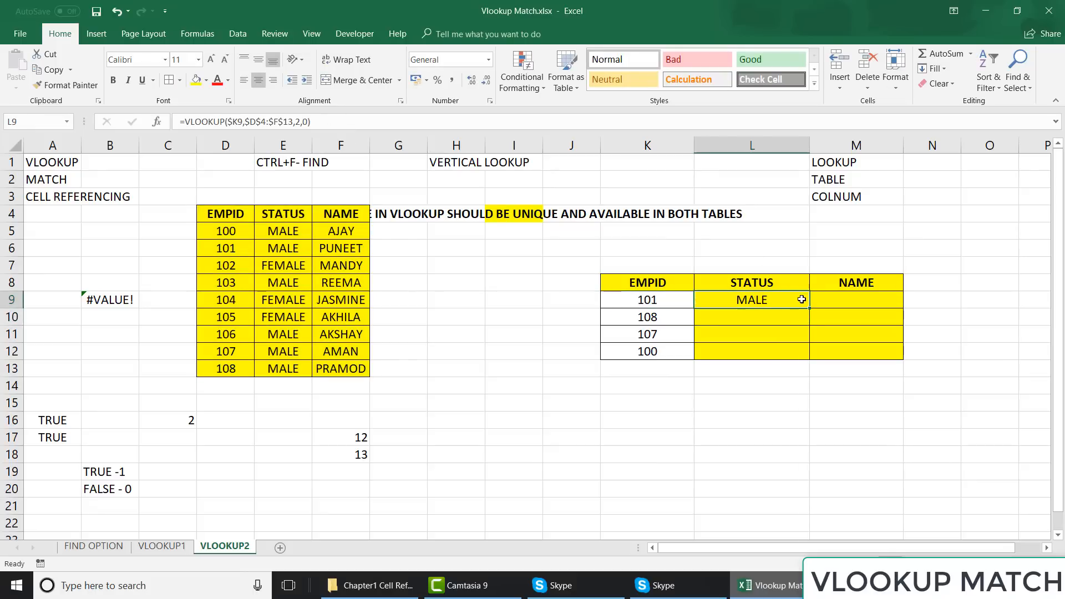
left_click_drag(813, 309, 832, 305)
left_click(775, 298)
left_click(868, 302)
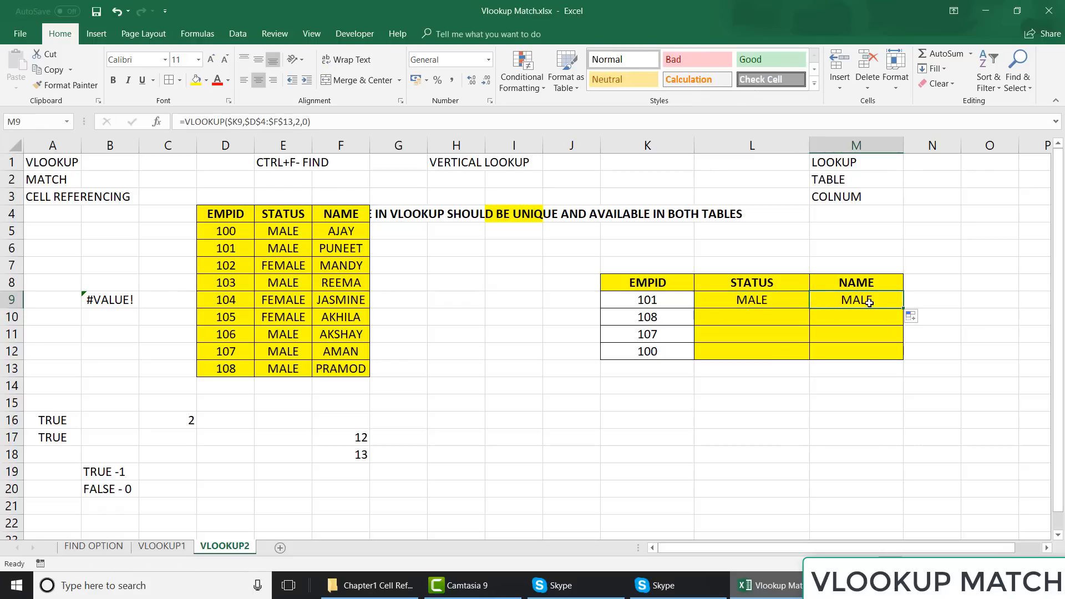
- Review the table array in M9's formula and set its column index number to 3
left_click(280, 122)
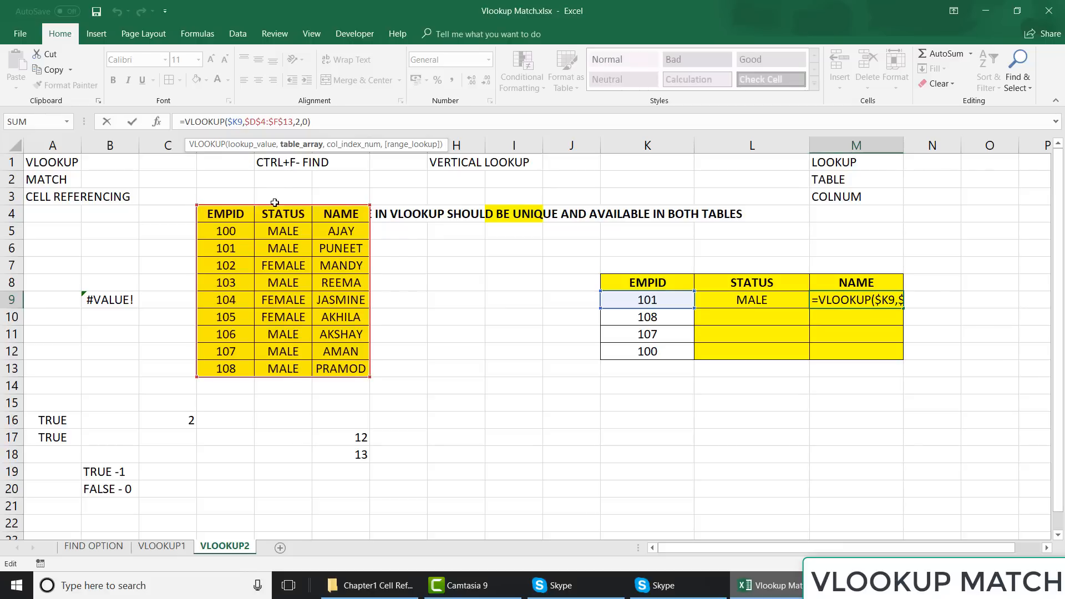
left_click_drag(274, 202, 299, 215)
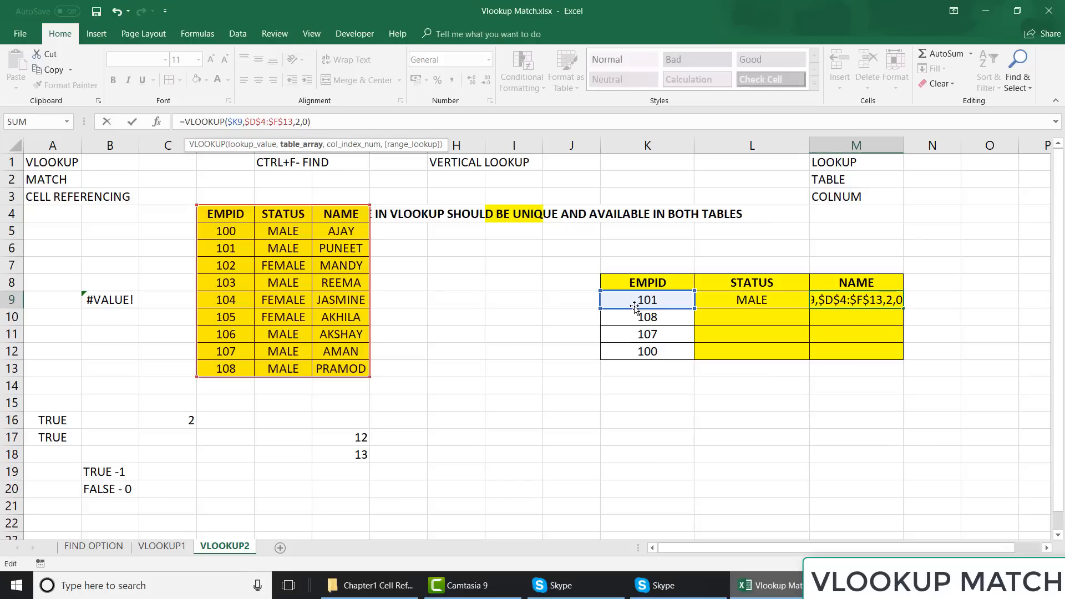
key("Return")
key("Up")
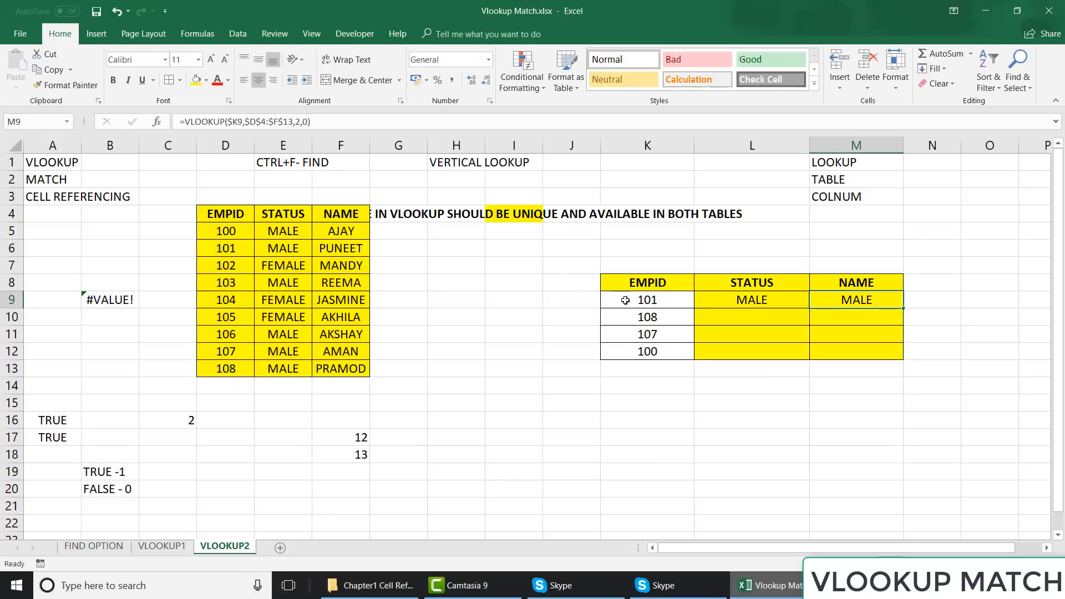
left_click(297, 121)
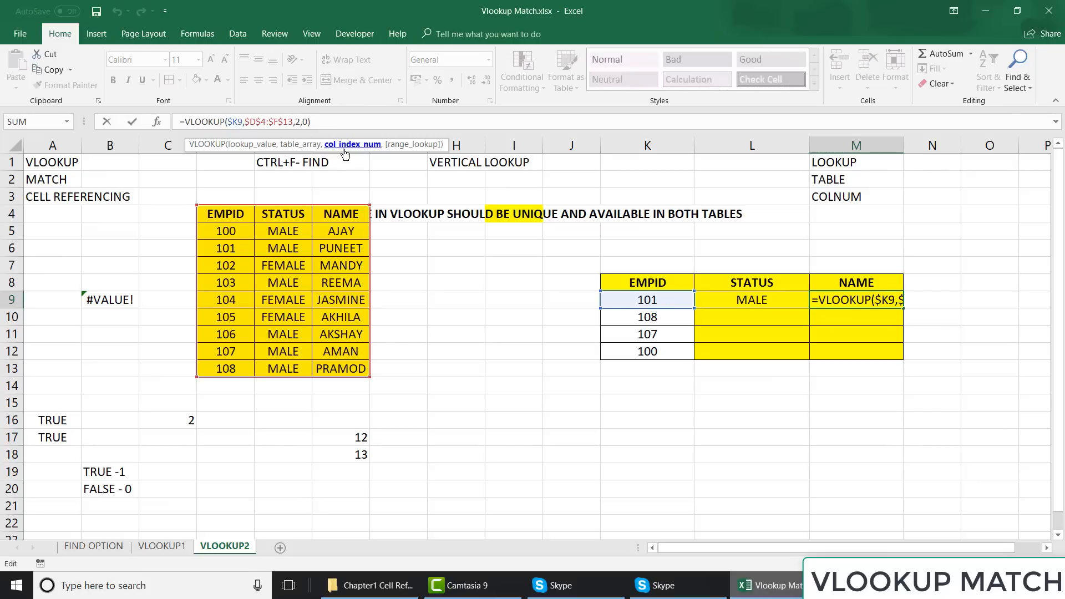
key("BackSpace")
type("3")
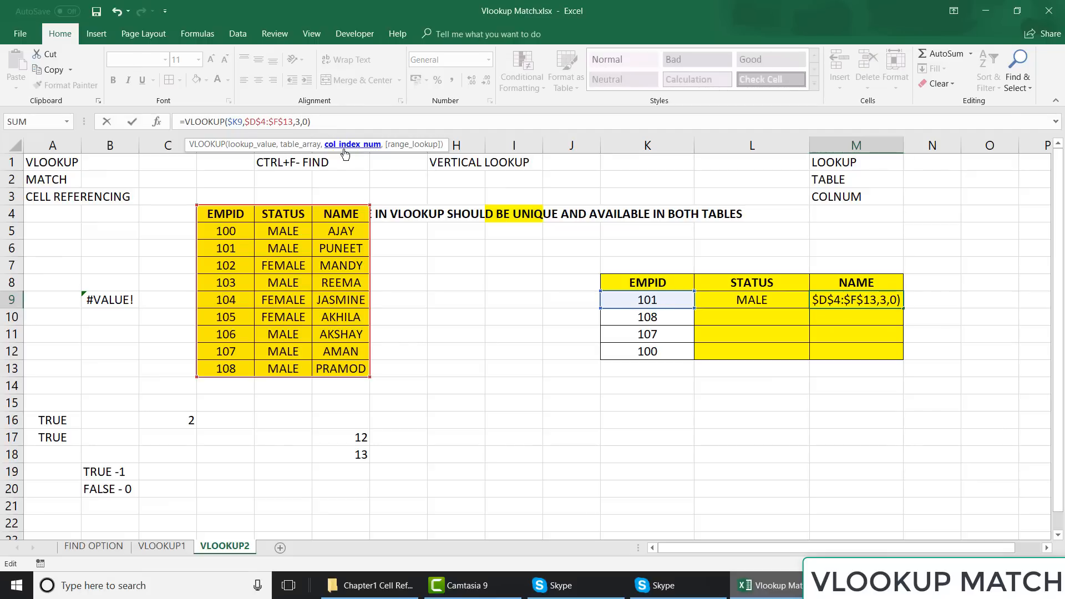
key("Return")
key("Up")
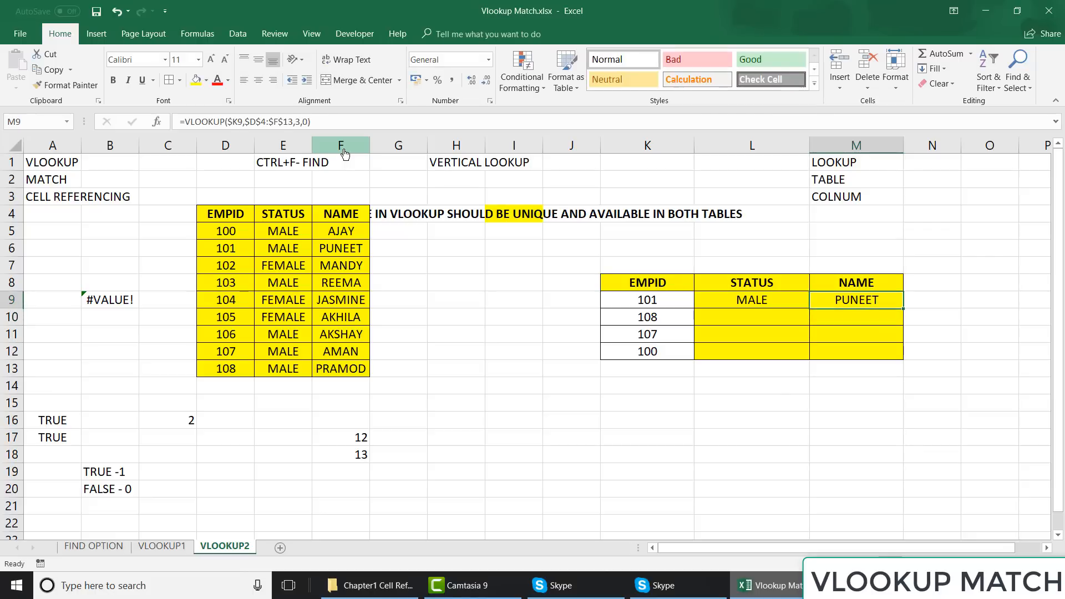
- Fill the STATUS and NAME formulas in L9:M9 down through row 12 for the remaining employee IDs
key("Left")
key("shift+Right")
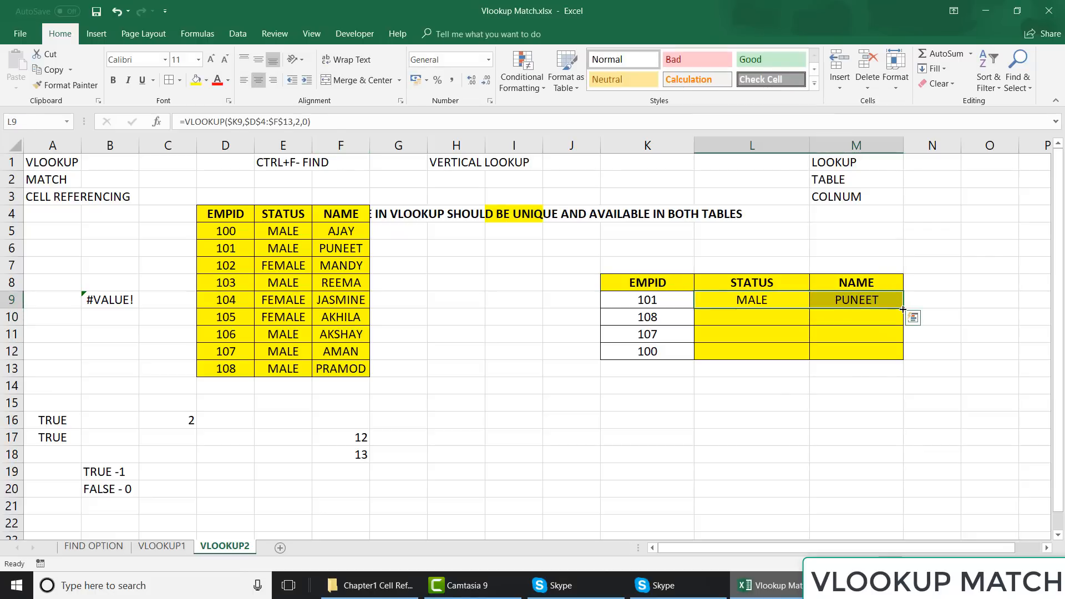
left_click_drag(903, 308, 903, 355)
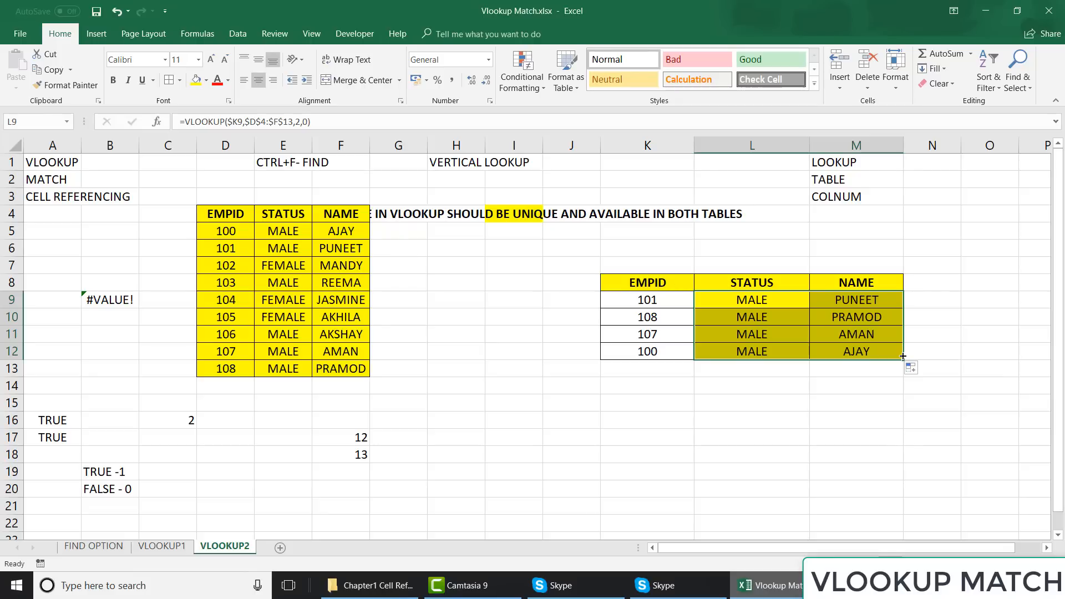
left_click(499, 430)
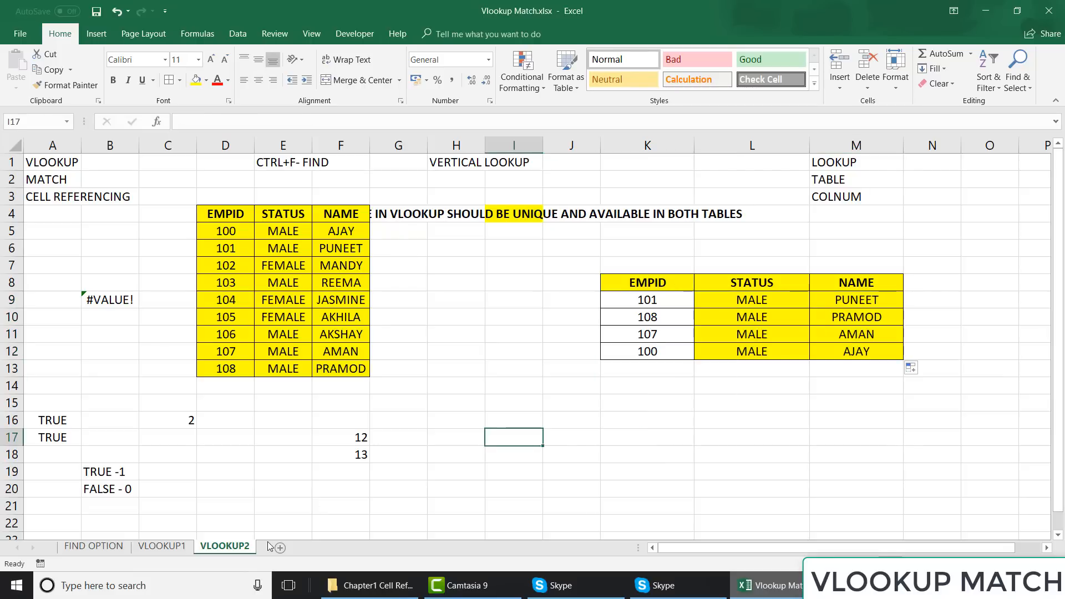
- Create a copy of the VLOOKUP2 sheet at the end of the workbook
right_click(231, 547)
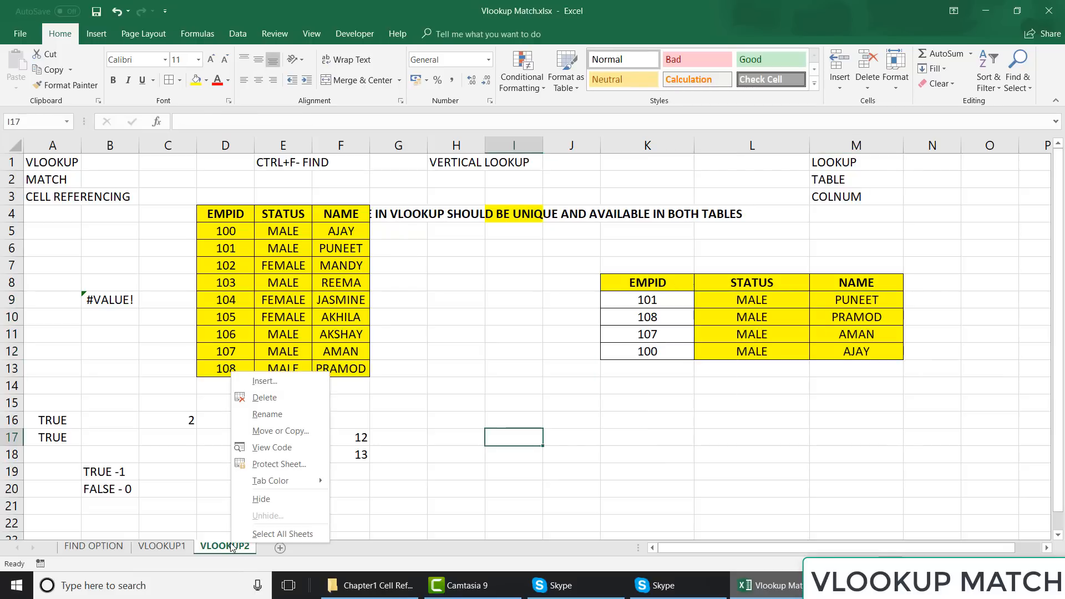
left_click(298, 438)
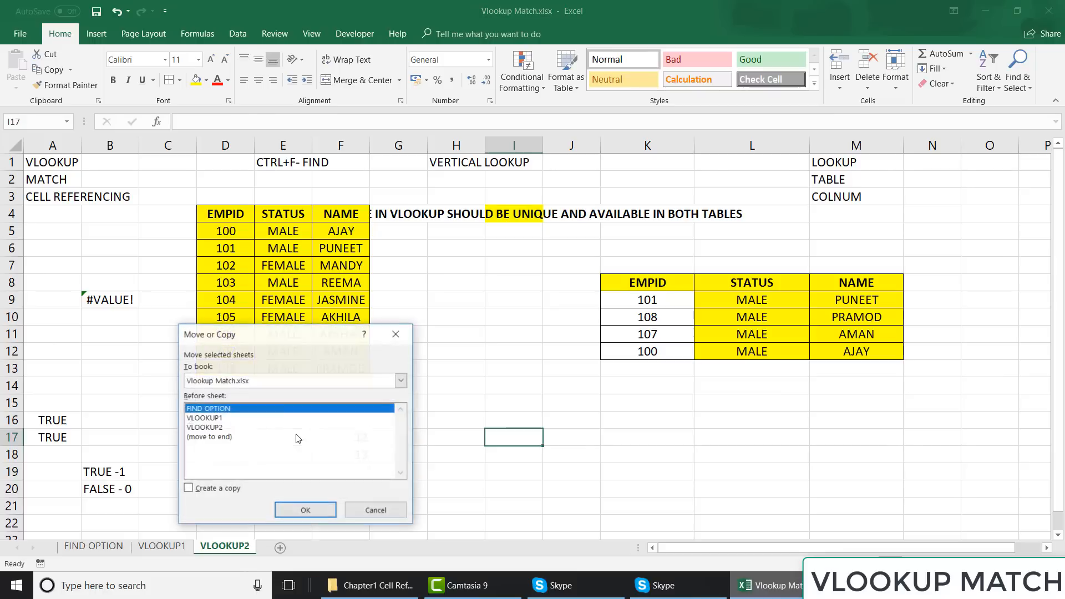
left_click(214, 437)
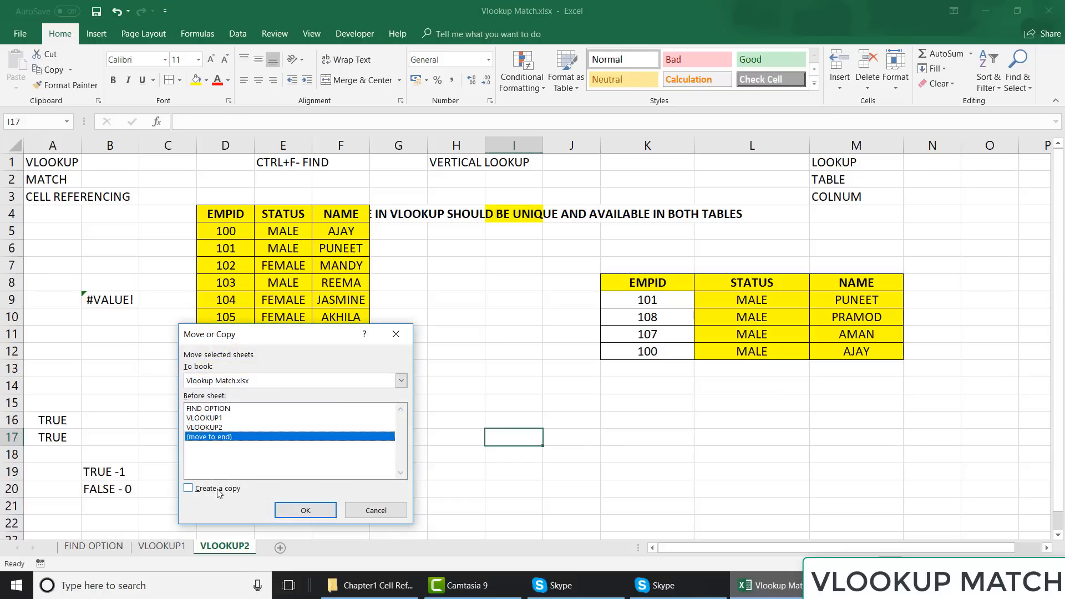
left_click(218, 489)
left_click(320, 512)
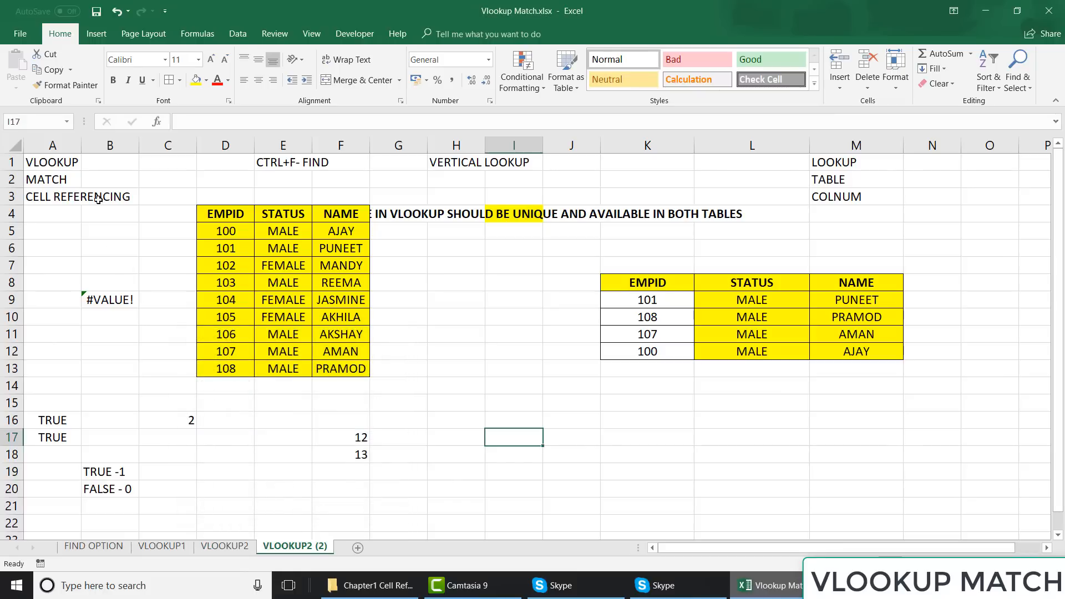
- Clear the contents of column A and of row 1 on the copied sheet
left_click(62, 151)
key("Delete")
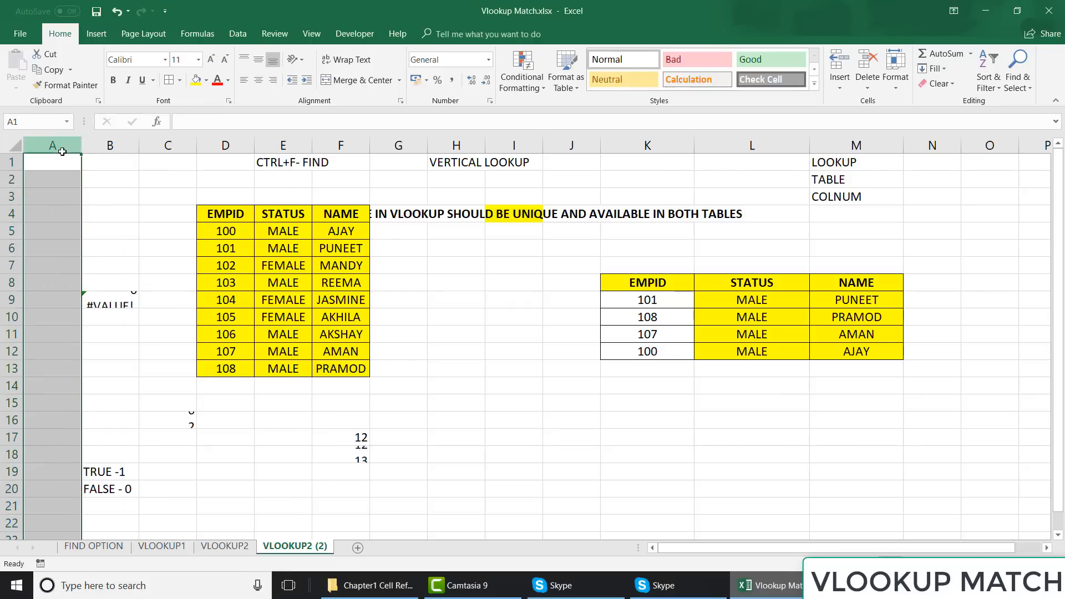
key("Down")
key("Up")
key("shift+space")
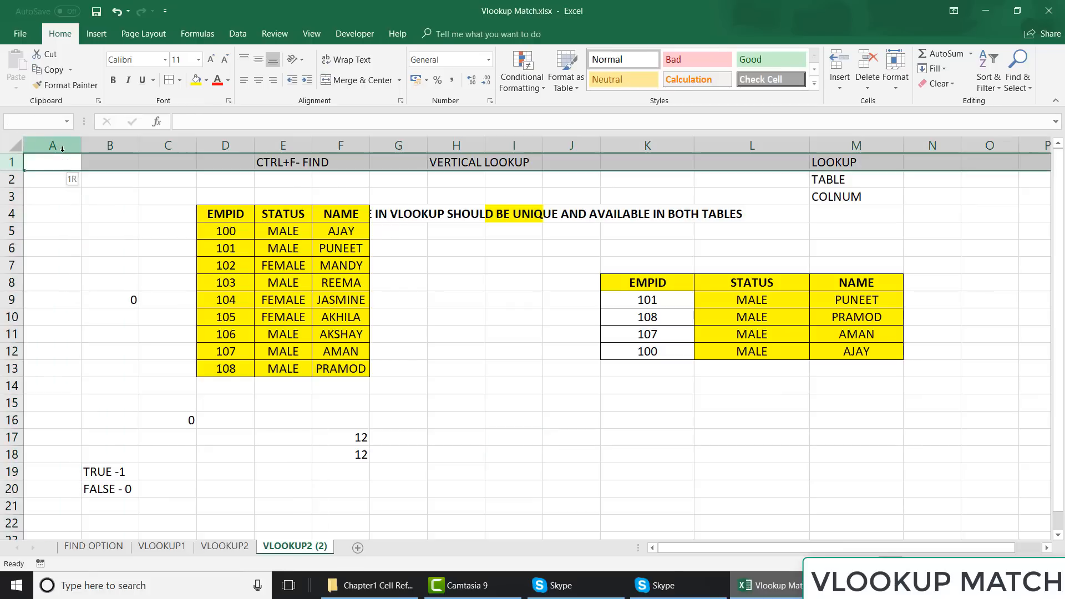
key("Delete")
key("Down")
key("Down")
key("Down")
key("Up")
key("Up")
key("Up")
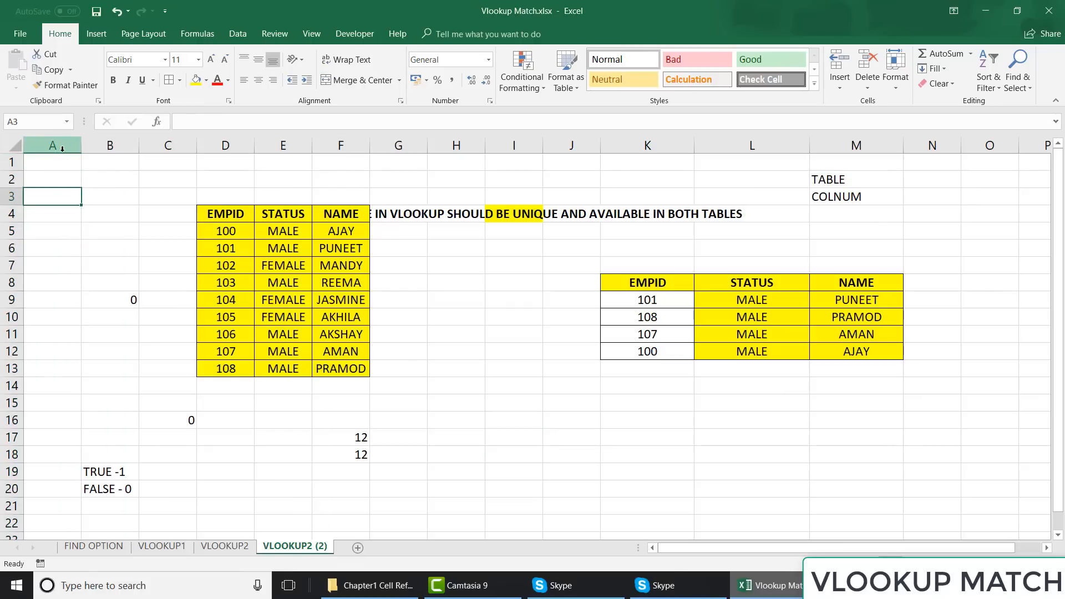
- Clear the contents of column B on the copied sheet
key("Right")
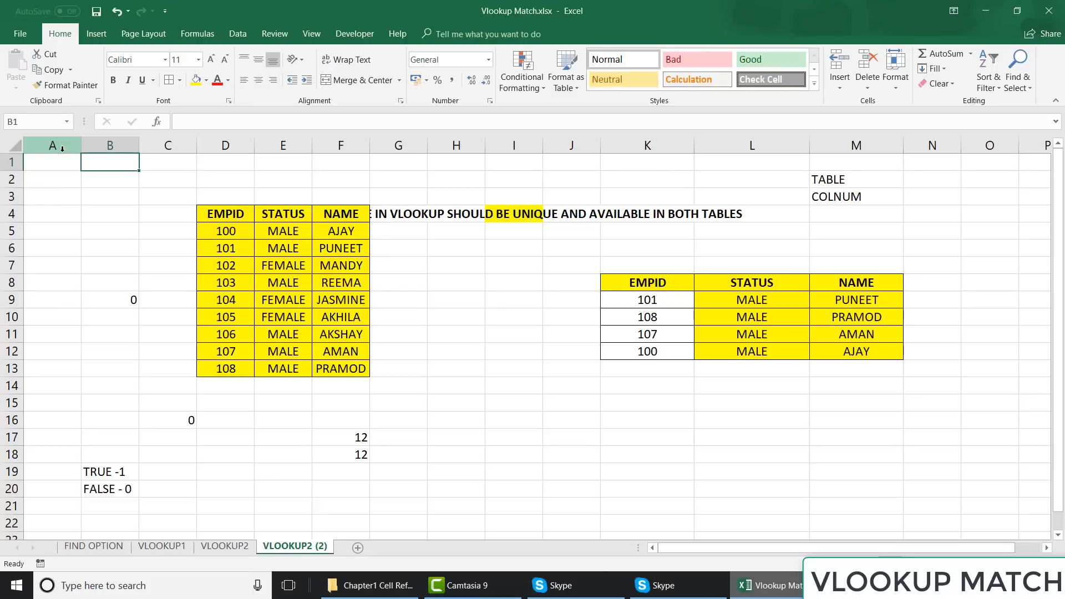
key("ctrl+space")
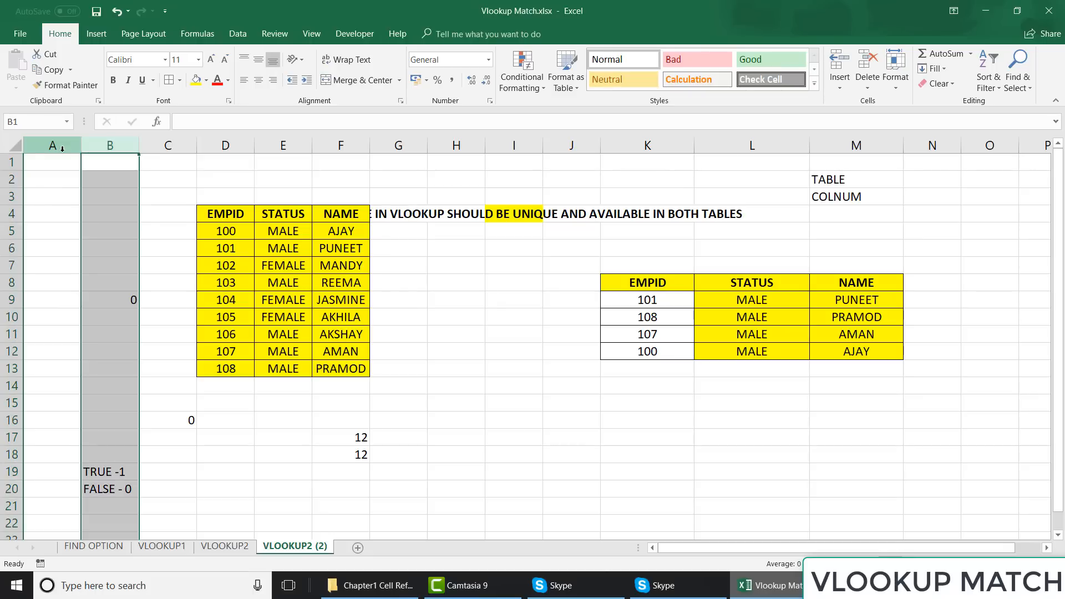
key("Delete")
key("Up")
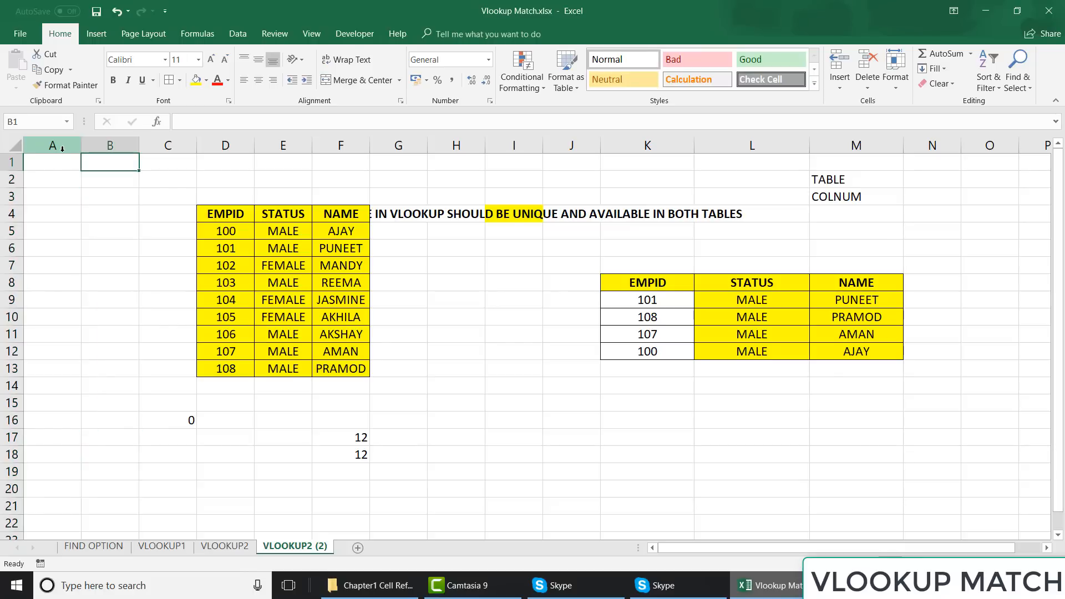
key("shift+space")
key("Up")
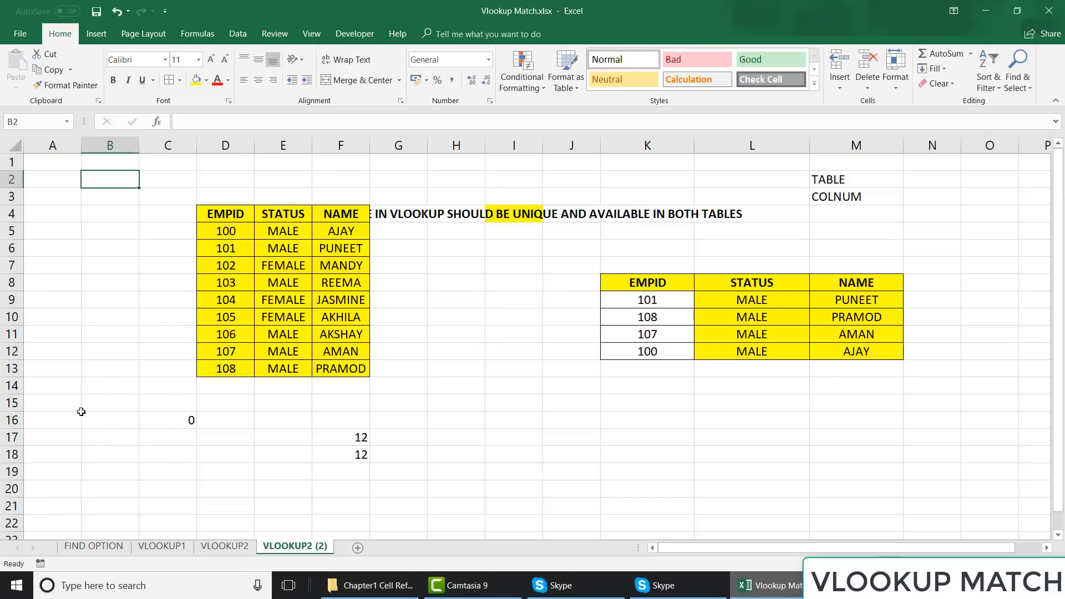
- Enter filler text such as FA, DA, ASD, QAD and SADAS in cells along row 16, out to AD16
left_click(82, 412)
key("Right")
key("Right")
key("Right")
key("Right")
key("Right")
key("Right")
key("Right")
key("Right")
key("Right")
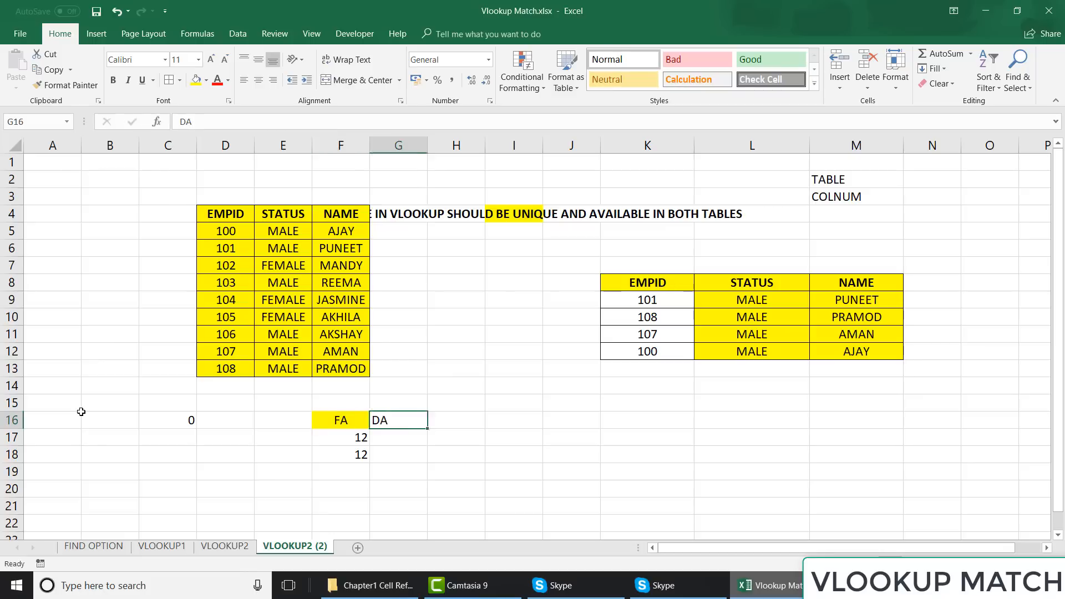
type("D\tASD\tAD\tQAD\tSADAS")
key("Left")
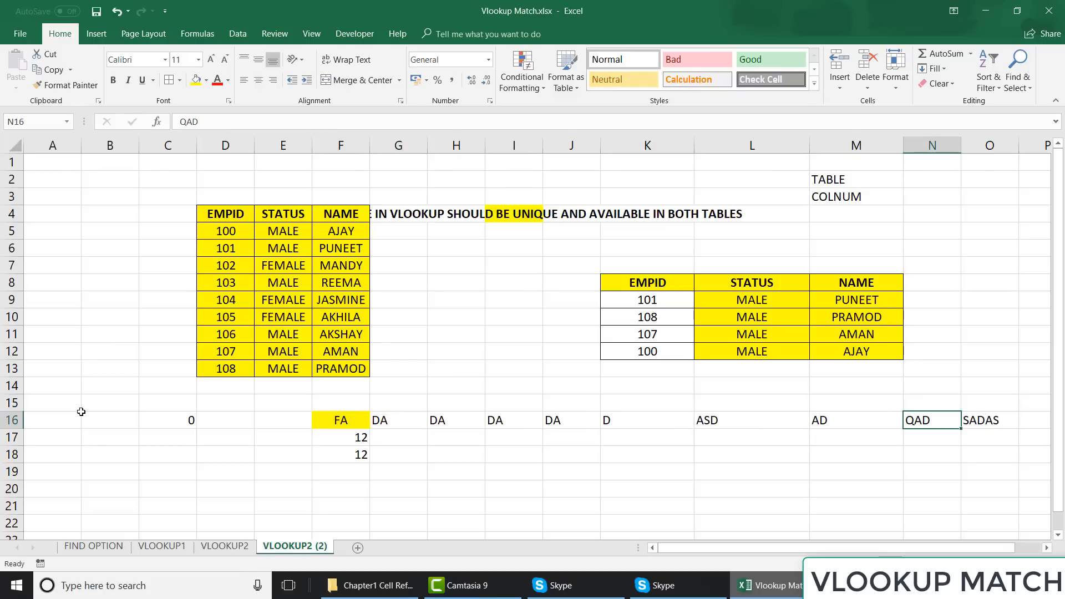
key("Right")
key("Right")
key("Right")
key("Right")
key("Right")
key("Right")
key("Right")
key("Right")
key("Right")
key("Right")
key("Right")
type("ADS")
key("Right")
key("Right")
key("Right")
key("Right")
key("Right")
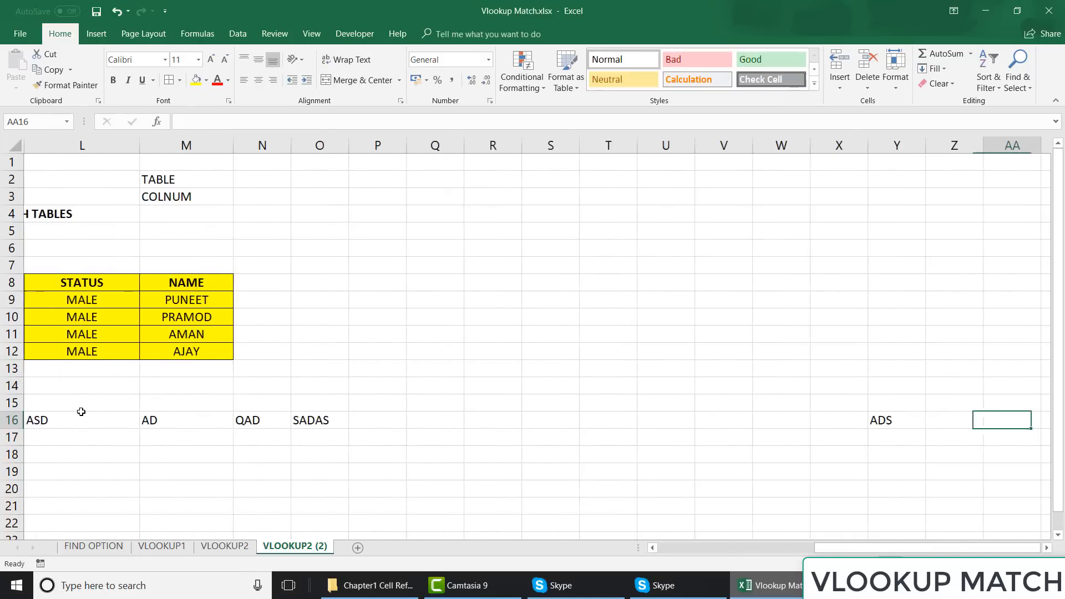
type("ASD")
- Clear the contents of the entire row 16
key("shift+Left")
key("shift+Left")
key("shift+Left")
key("shift+Left")
key("shift+Left")
key("shift+Left")
key("shift+Left")
key("shift+Left")
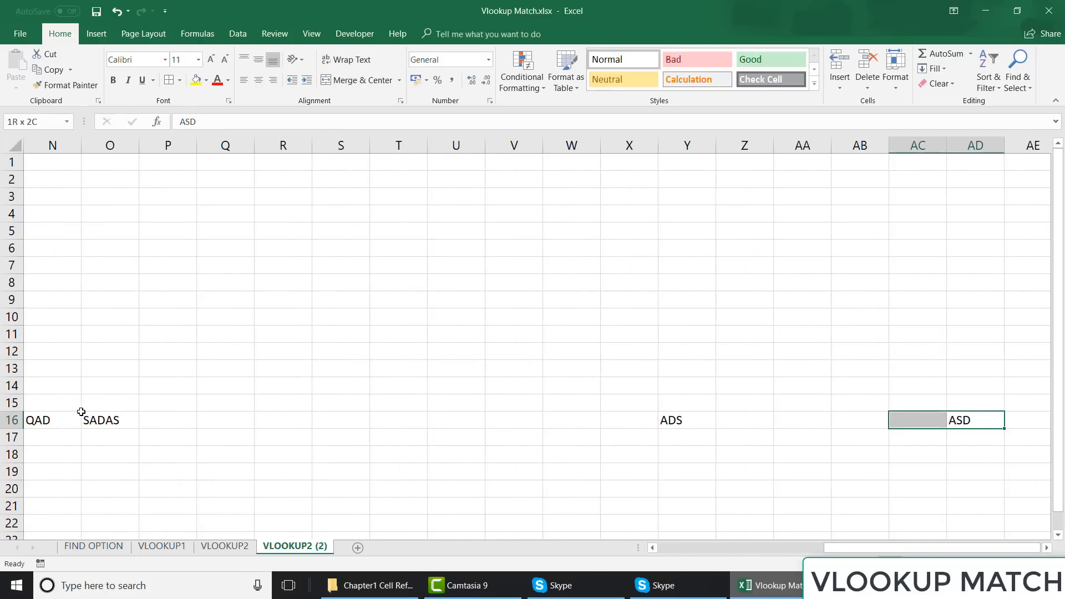
key("shift+Left")
key("shift+Left")
key("shift+Left")
key("shift+Left")
key("shift+Left")
key("shift+Left")
key("shift+Left")
key("shift+Left")
key("shift+Left")
key("shift+Left")
key("shift+Left")
key("shift+Left")
key("Left")
key("Left")
key("Left")
key("Left")
key("Left")
key("Left")
key("Left")
key("Left")
key("Left")
key("Left")
key("Left")
key("Left")
key("Left")
key("Left")
key("Left")
key("Left")
key("Left")
key("Left")
key("Left")
key("Left")
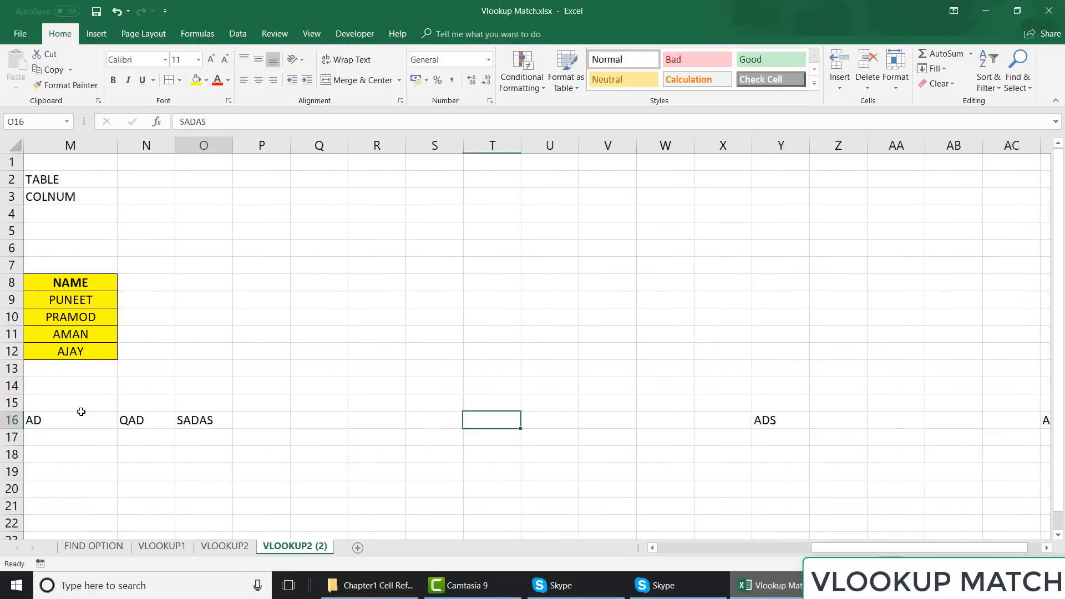
key("shift+space")
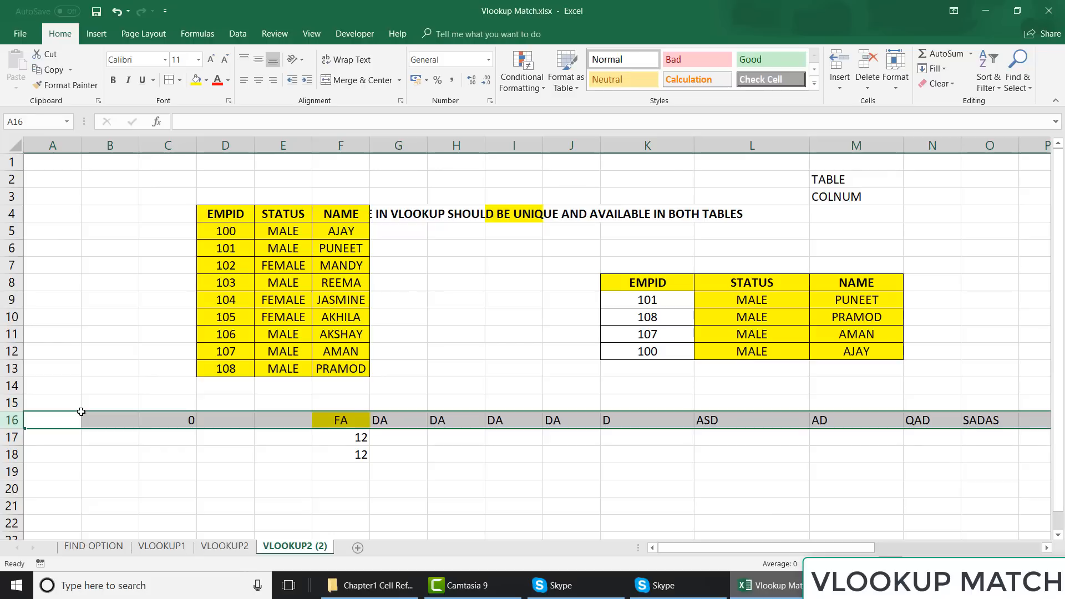
key("Delete")
key("Down")
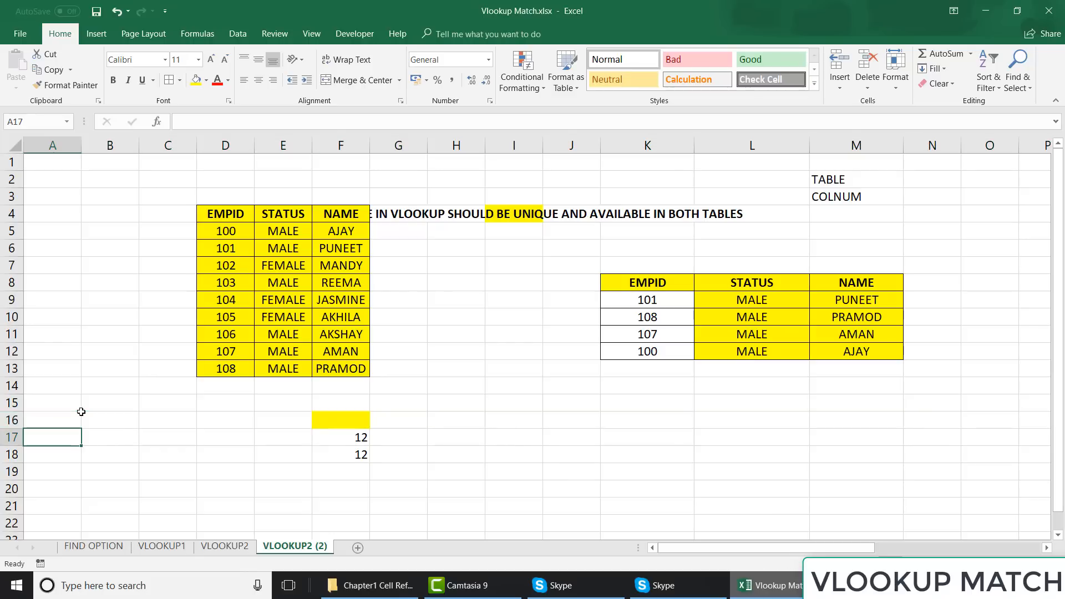
- Clear the contents of rows 17 and 18
key("shift+space")
key("Delete")
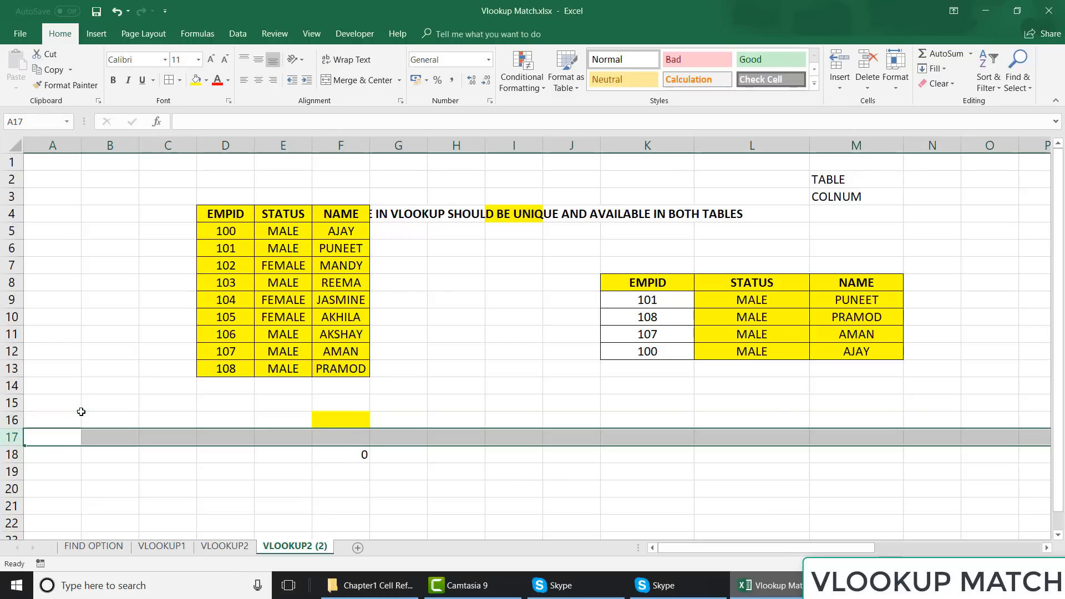
key("Down")
key("shift+space")
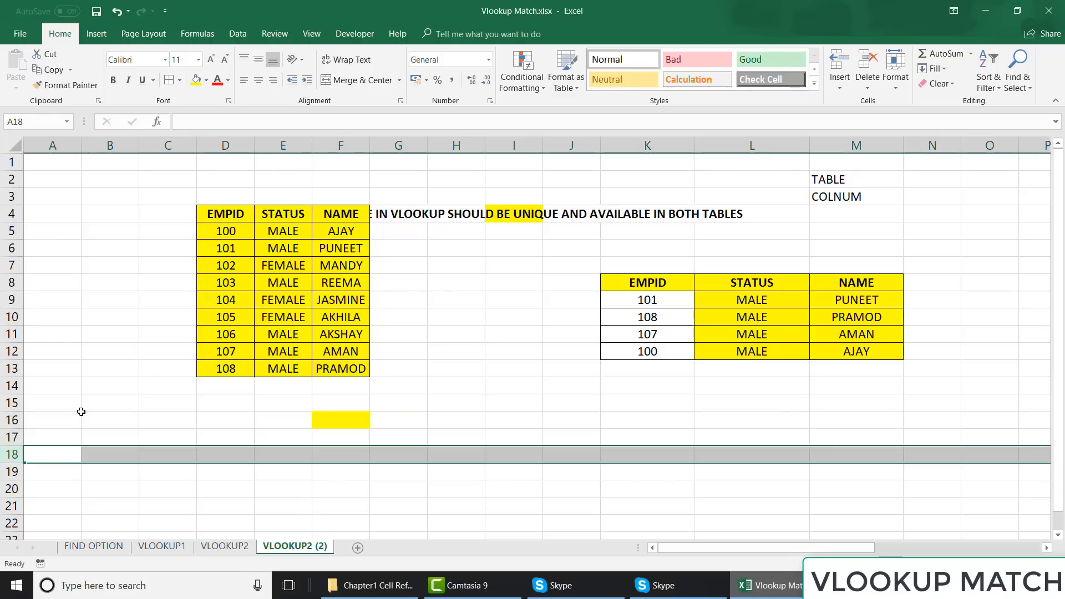
- Enter the note SHIFT SPACEBAR in A1 with its description ROW SELECTION in C1
key("Up")
key("Up")
key("Up")
key("Up")
key("Up")
key("Up")
key("Up")
key("Up")
key("Up")
key("Up")
key("Up")
key("Up")
key("Up")
key("Up")
key("Up")
key("Up")
key("Up")
type("S")
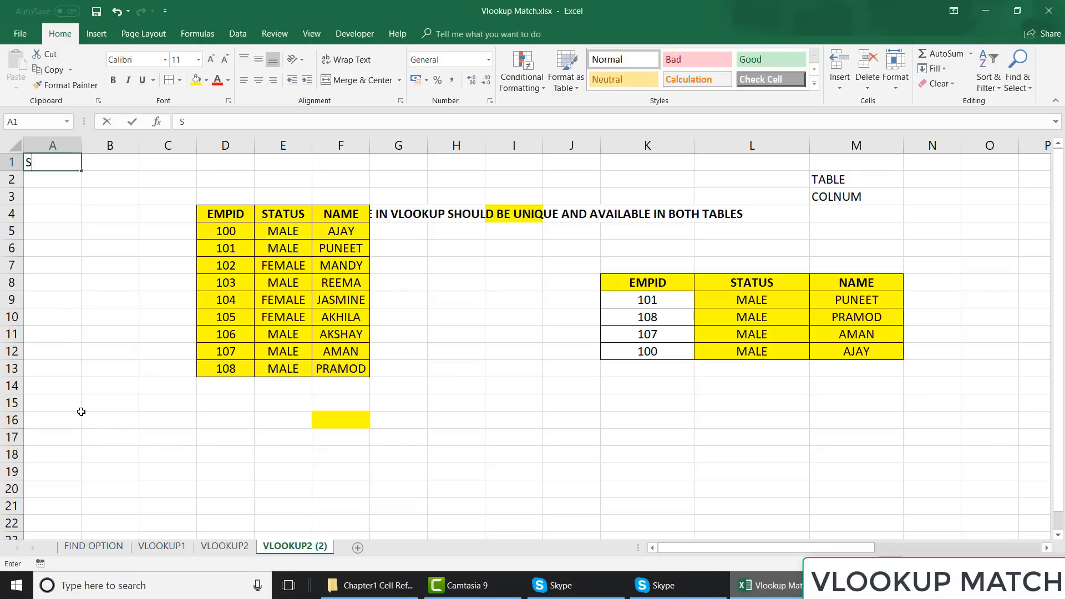
type("HIFT ")
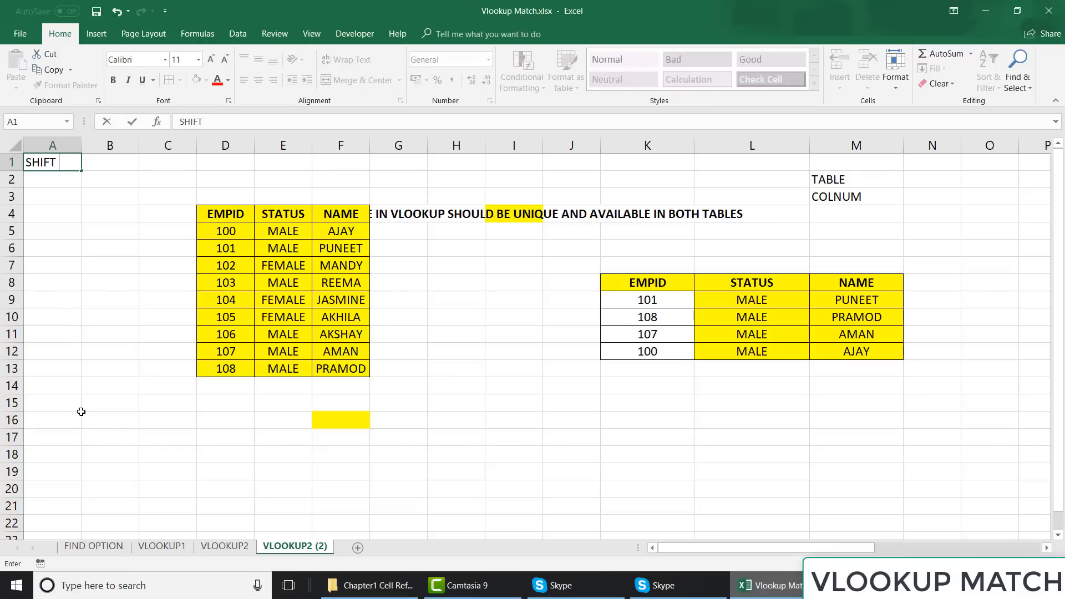
type("SPACEBAR")
key("Return")
key("Up")
key("Right")
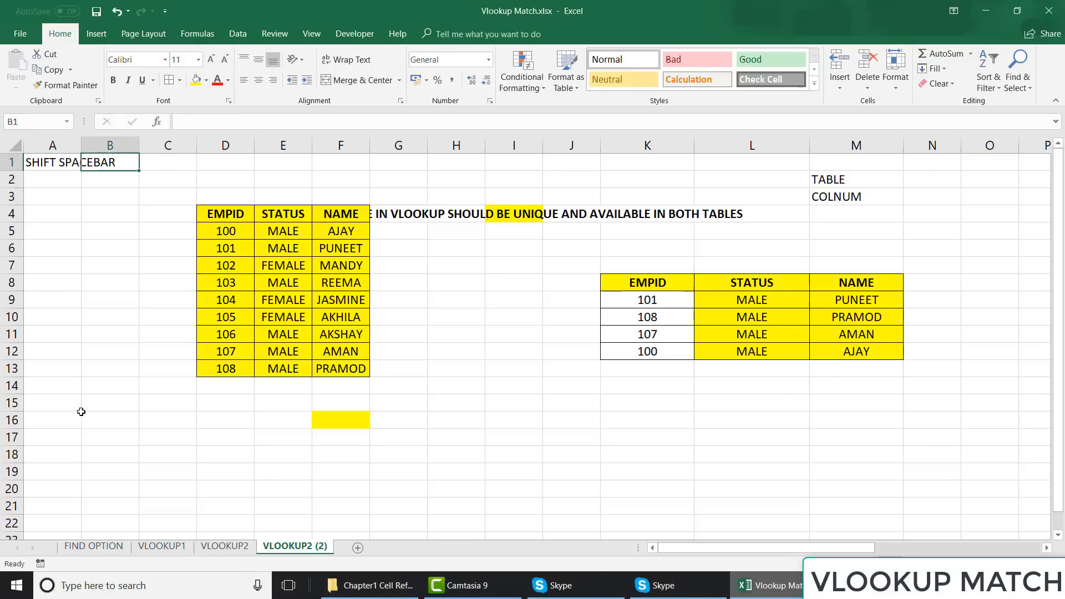
key("Right")
type("ROW SELECTION")
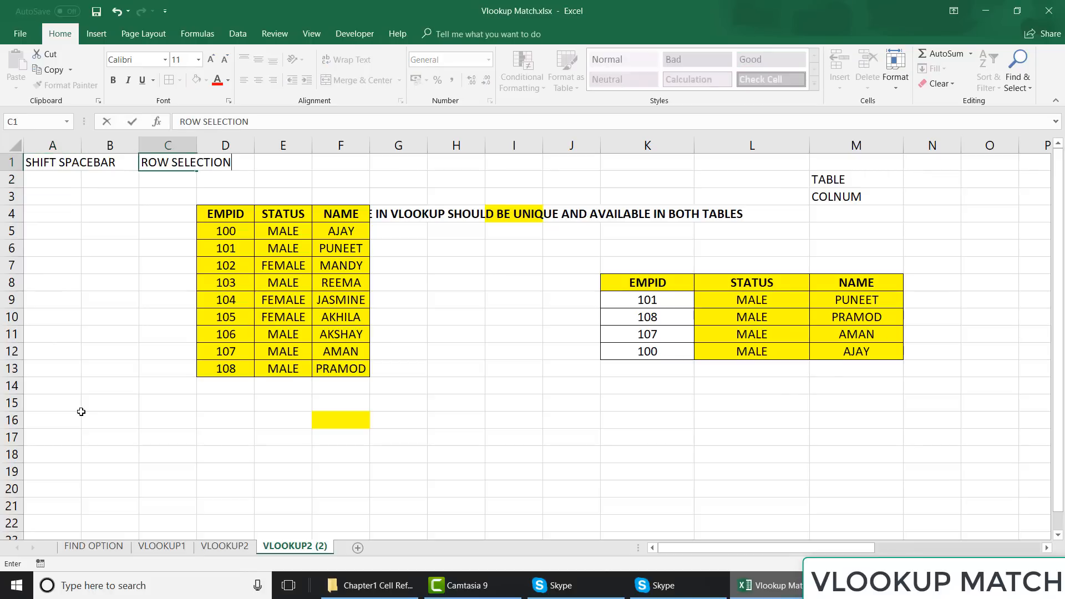
key("Return")
- Enter the note CTRL SPACEBAR in A2 with COLUMN SELECTION in C2, and save the workbook
key("Left")
key("Left")
type("CTRL")
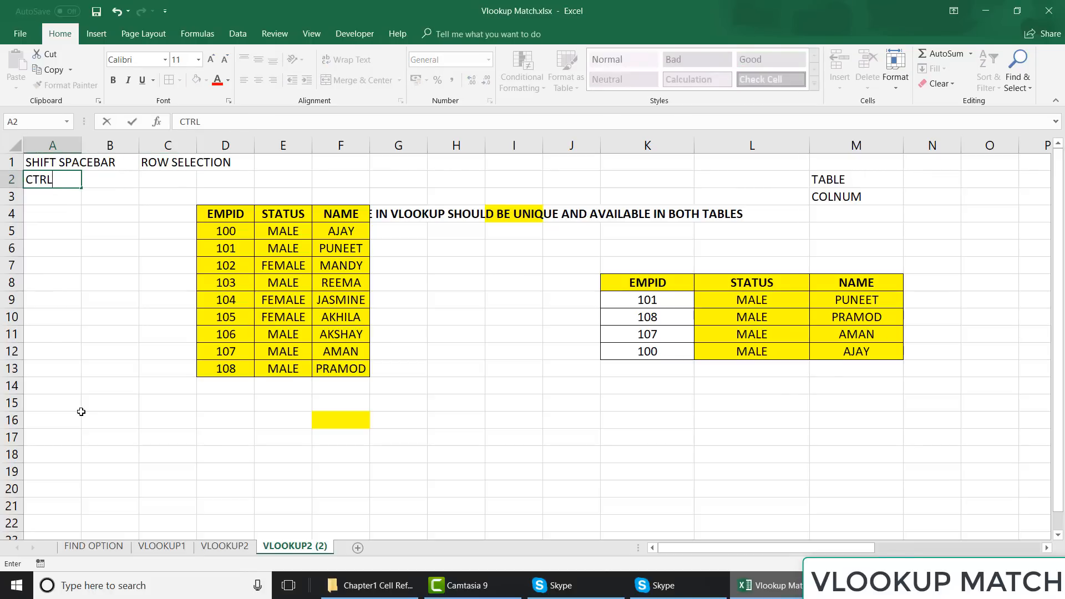
type(" SPACEBA")
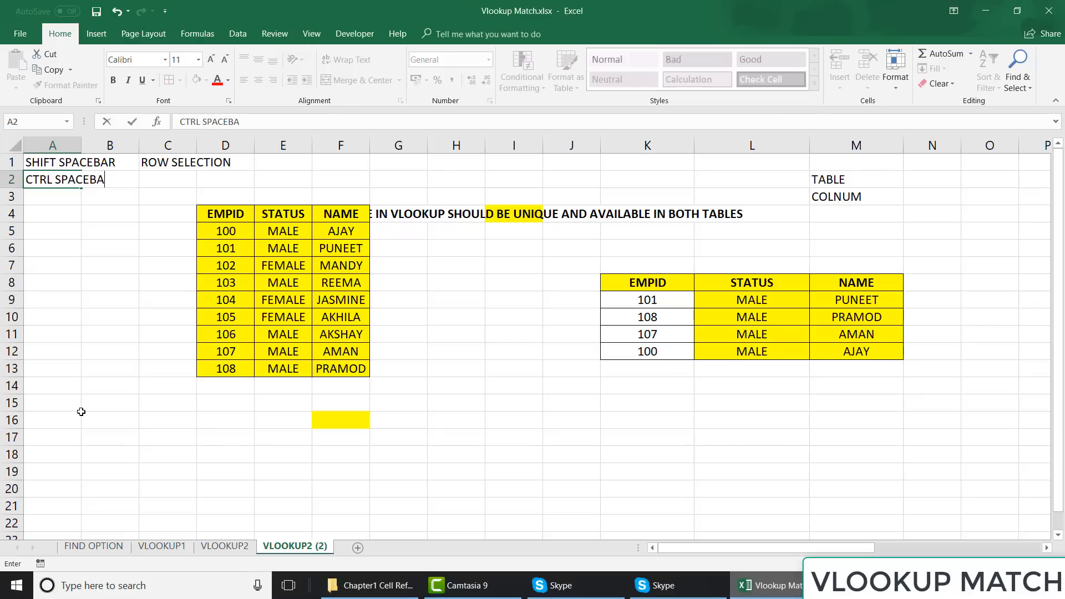
type("R")
key("Right")
key("Right")
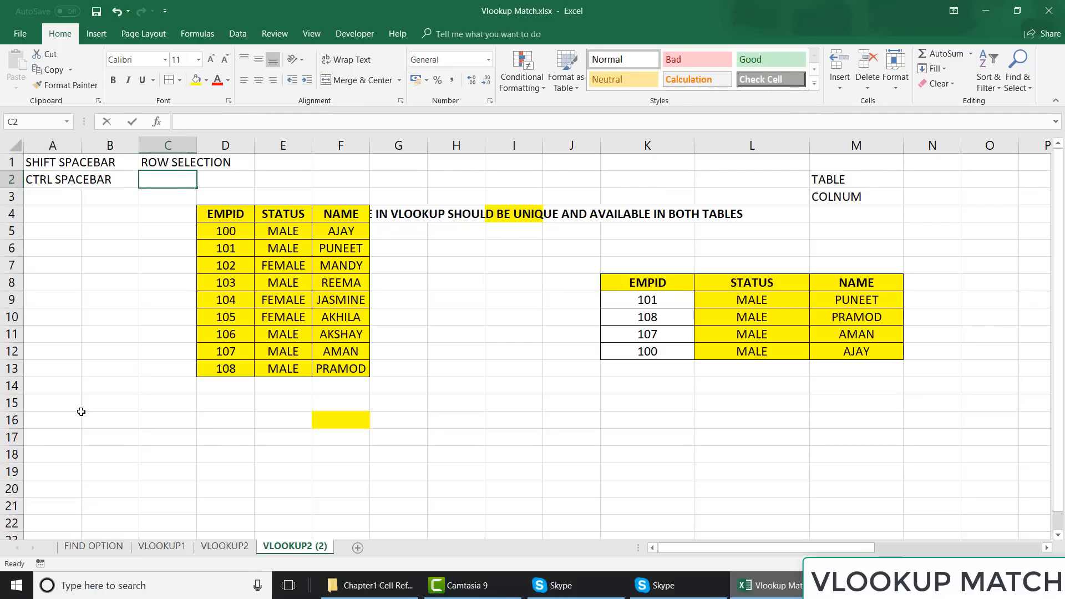
type("COL")
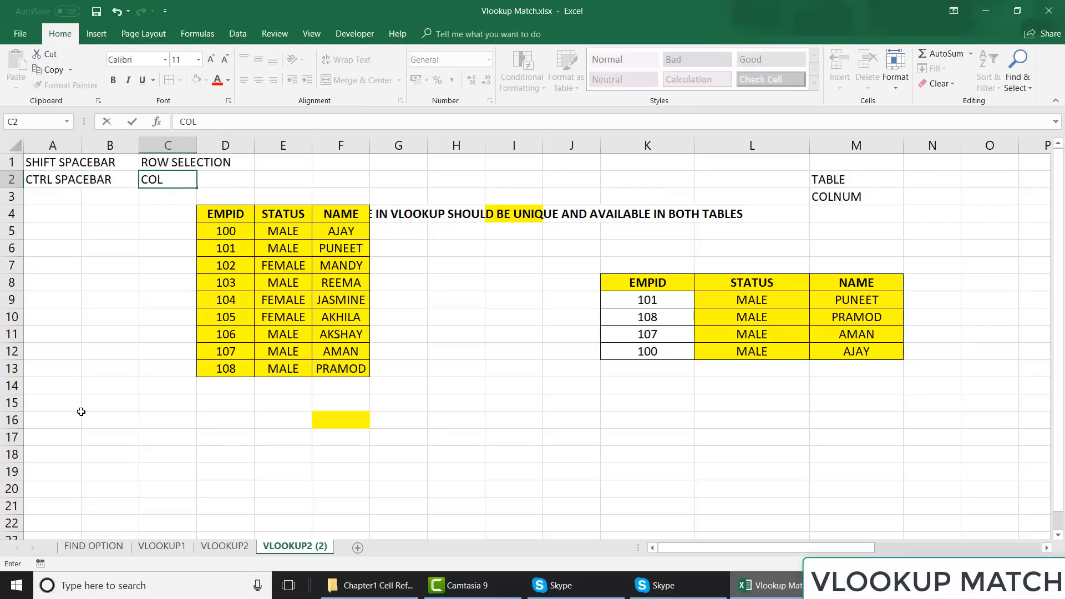
type("UMN SELEC")
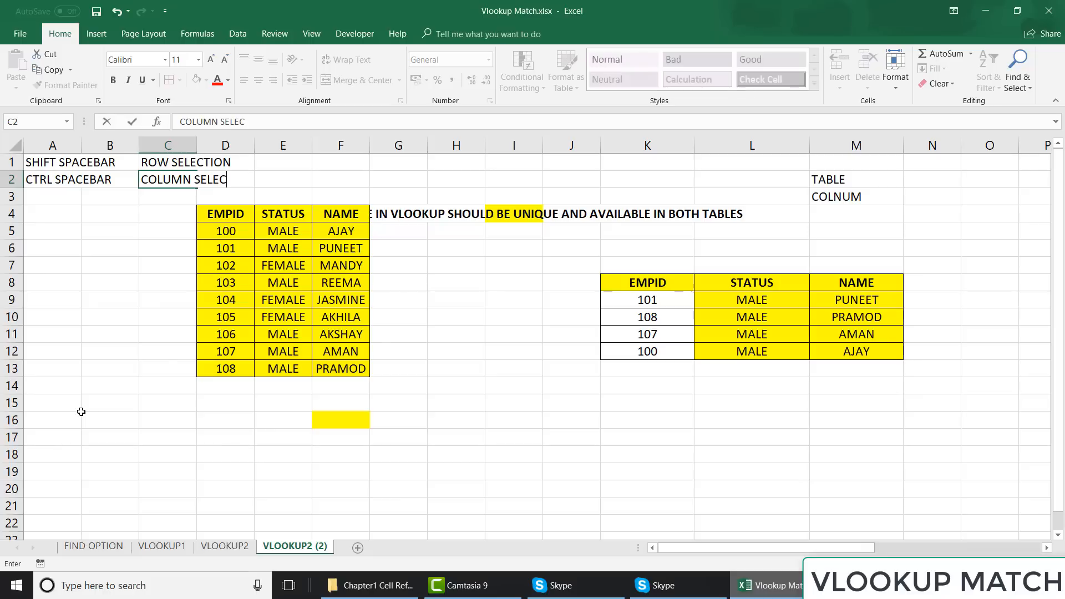
type("TION")
key("Return")
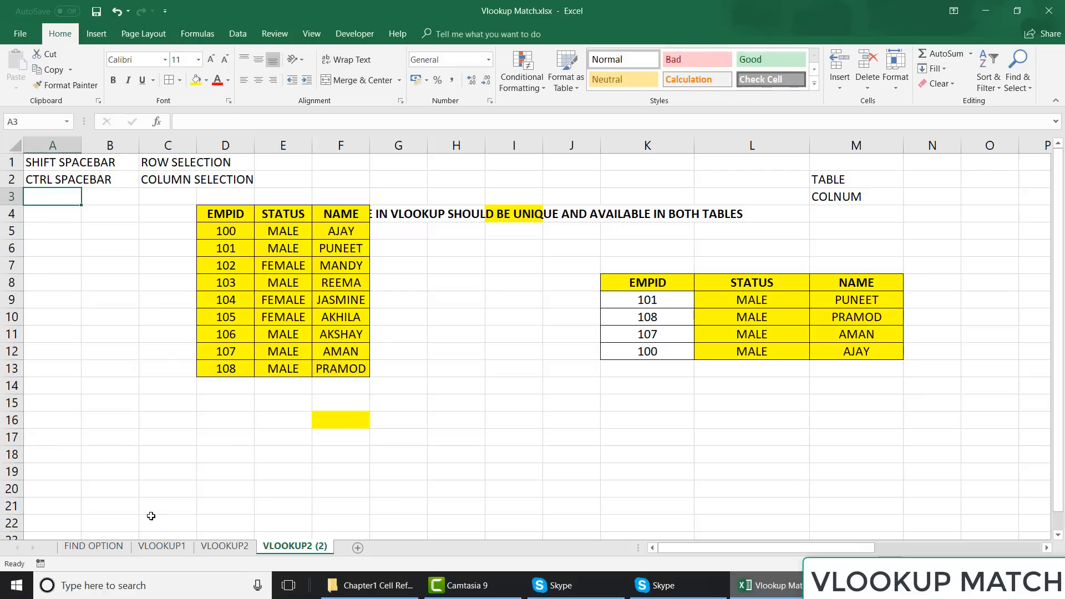
left_click(264, 457)
key("ctrl+s")
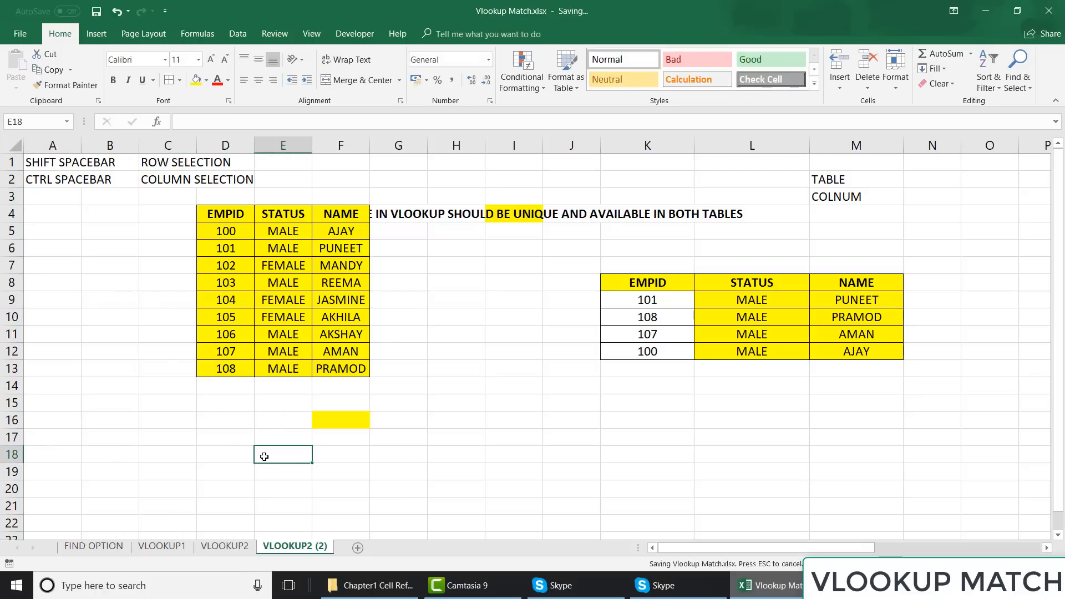
- Delete the note about unique lookup values from cell I4
left_click(686, 300)
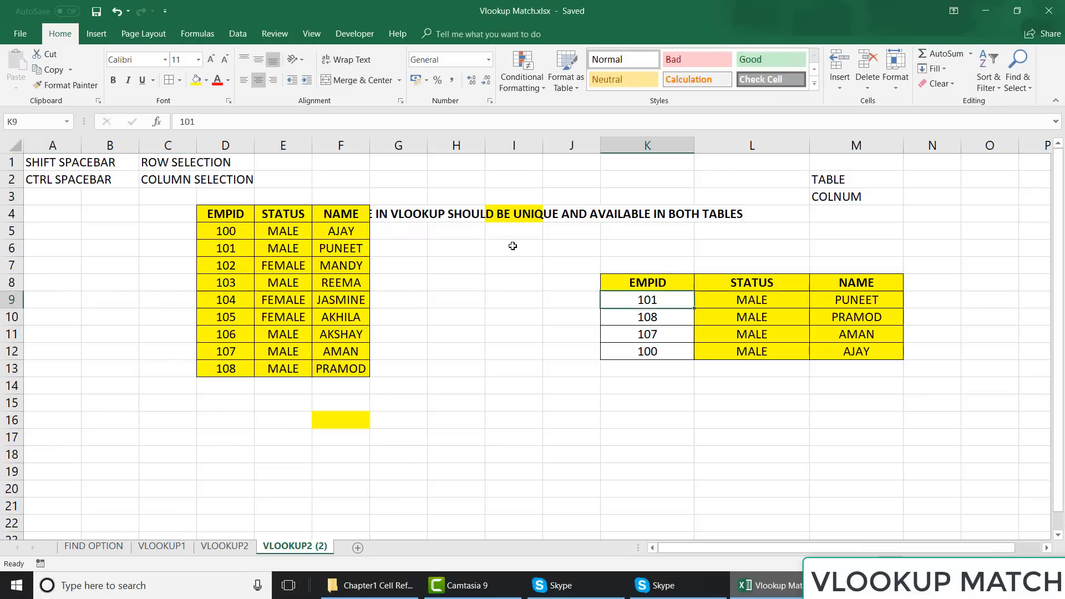
left_click(401, 214)
key("Right")
key("Right")
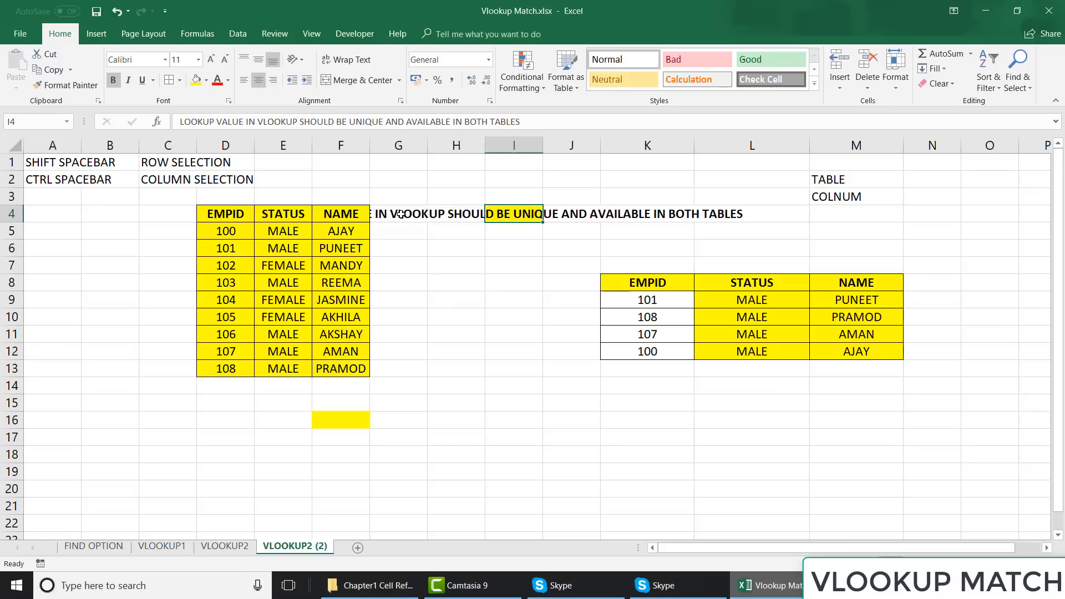
key("Delete")
- Add the headers SUB1 to SUB5 in G4:K4 by entering SUB1 and filling the series across
key("Left")
key("Left")
key("Left")
key("Right")
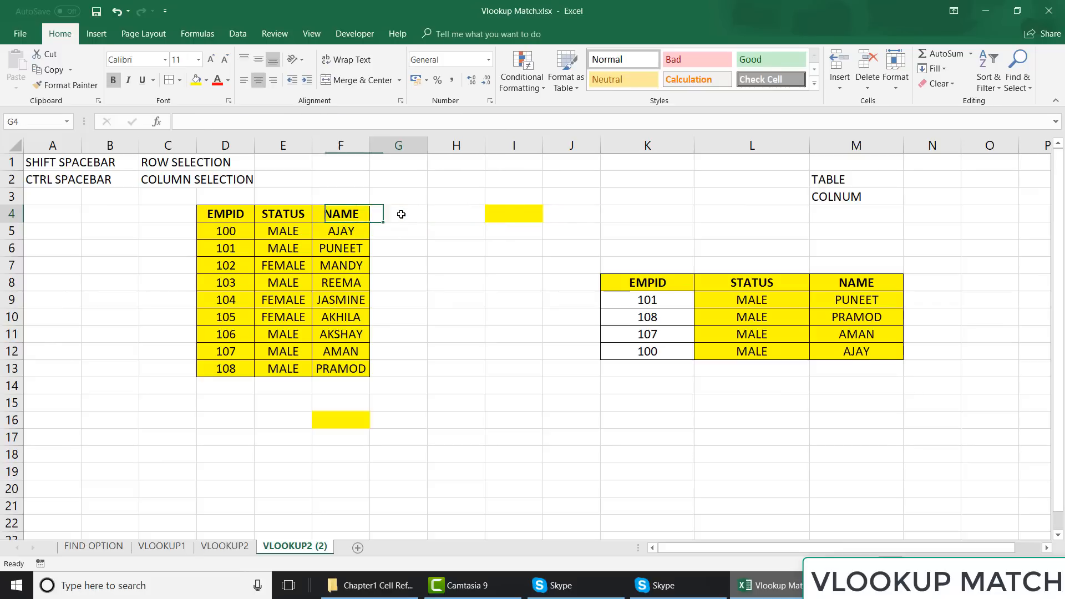
type("SUB1")
key("Return")
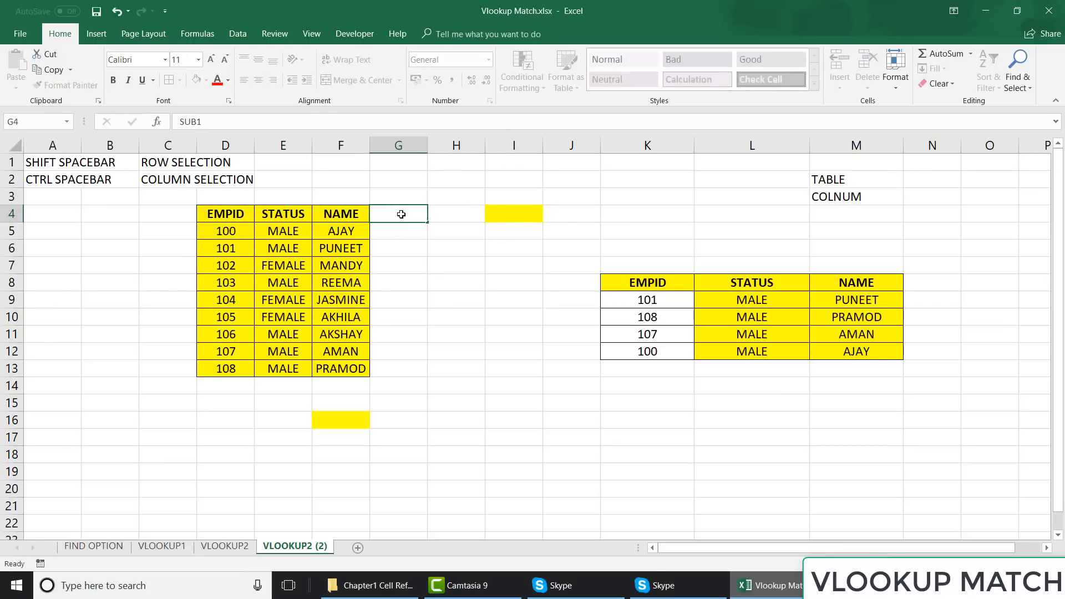
key("Up")
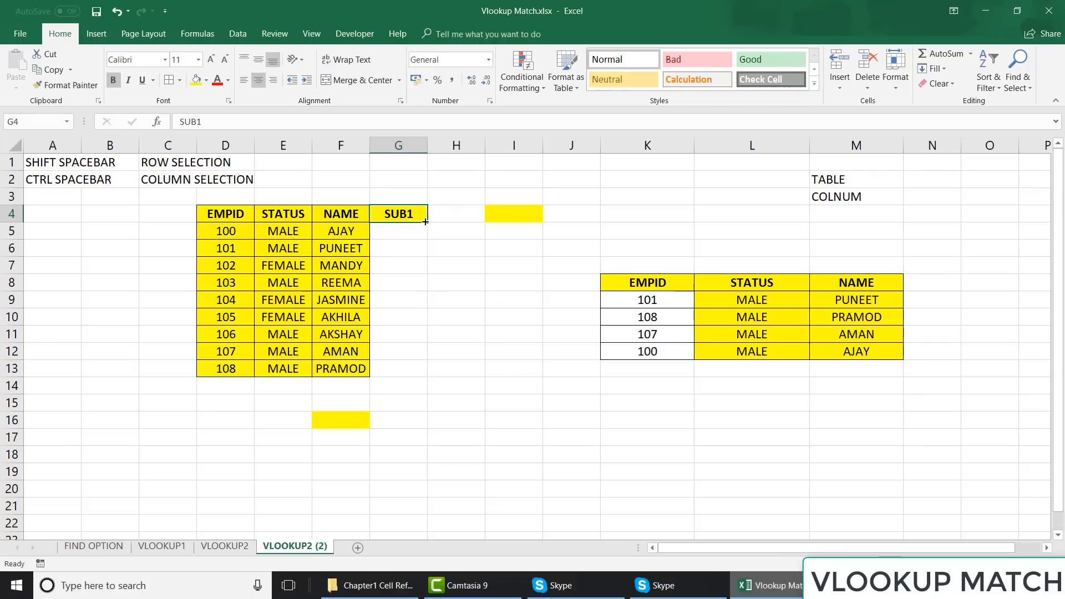
left_click_drag(427, 221, 647, 225)
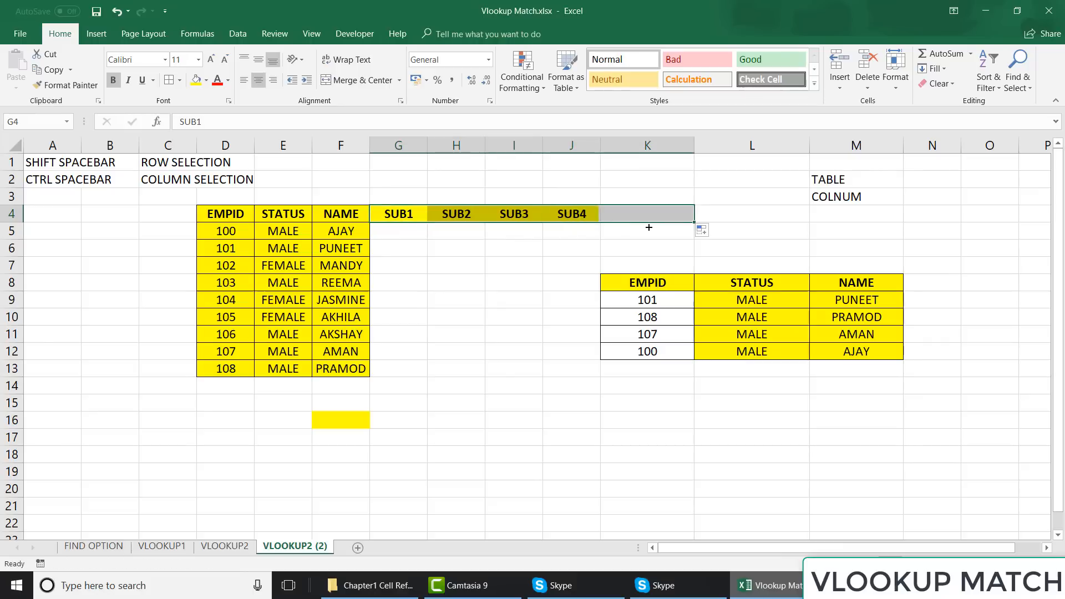
- Move the EMPID, STATUS and NAME lookup table from K8:M12 to start at H17
left_click(644, 285)
key("ctrl+shift+Right")
key("ctrl+shift+Down")
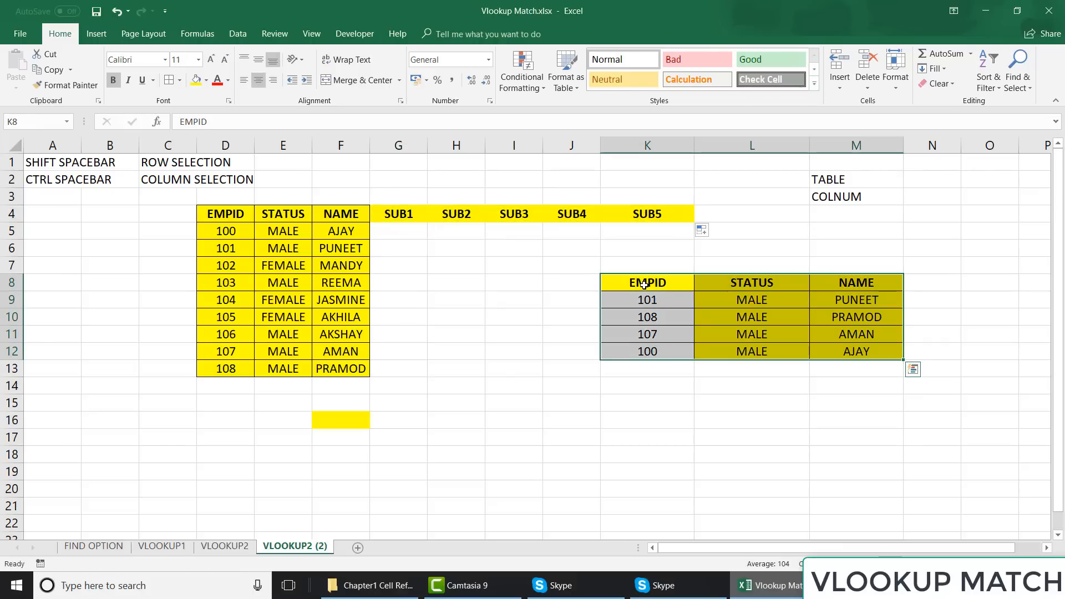
type("X")
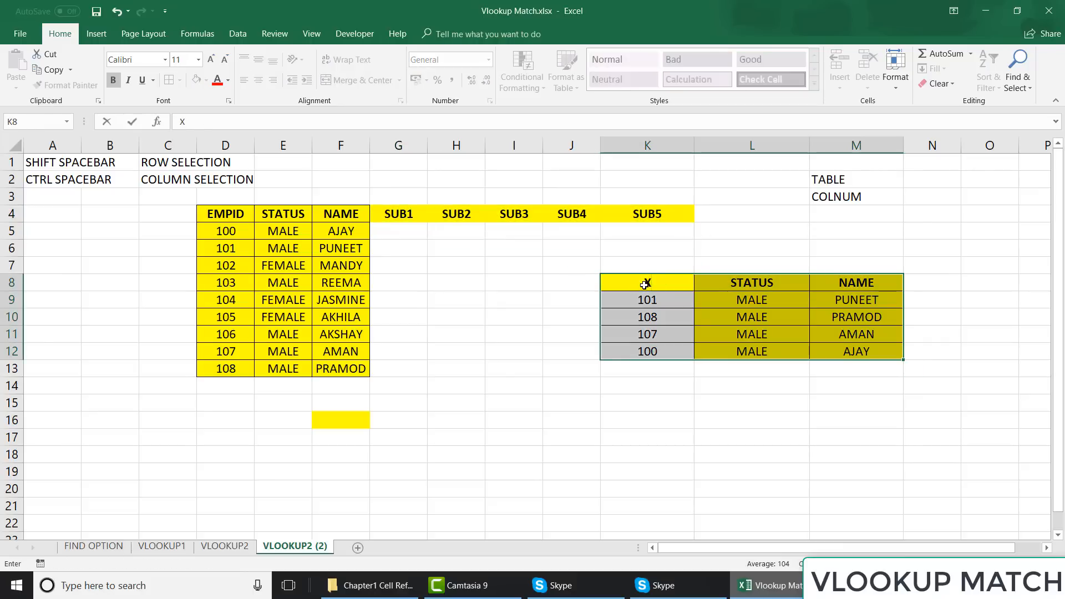
key("Escape")
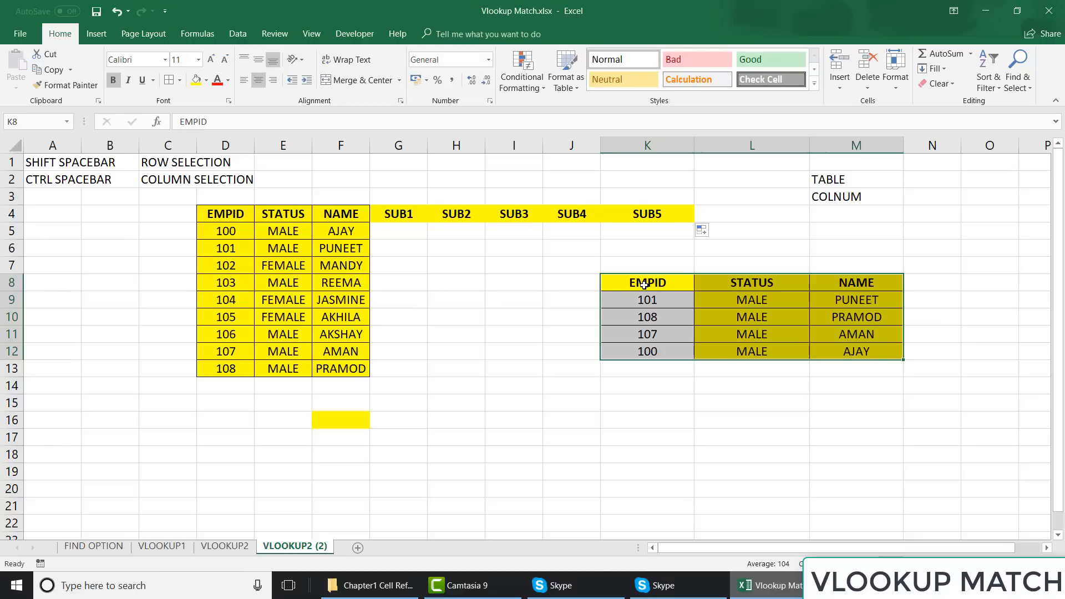
key("ctrl+c")
key("Down")
key("Down")
key("Down")
key("Down")
key("Down")
key("Down")
key("Down")
key("Down")
key("Down")
key("Down")
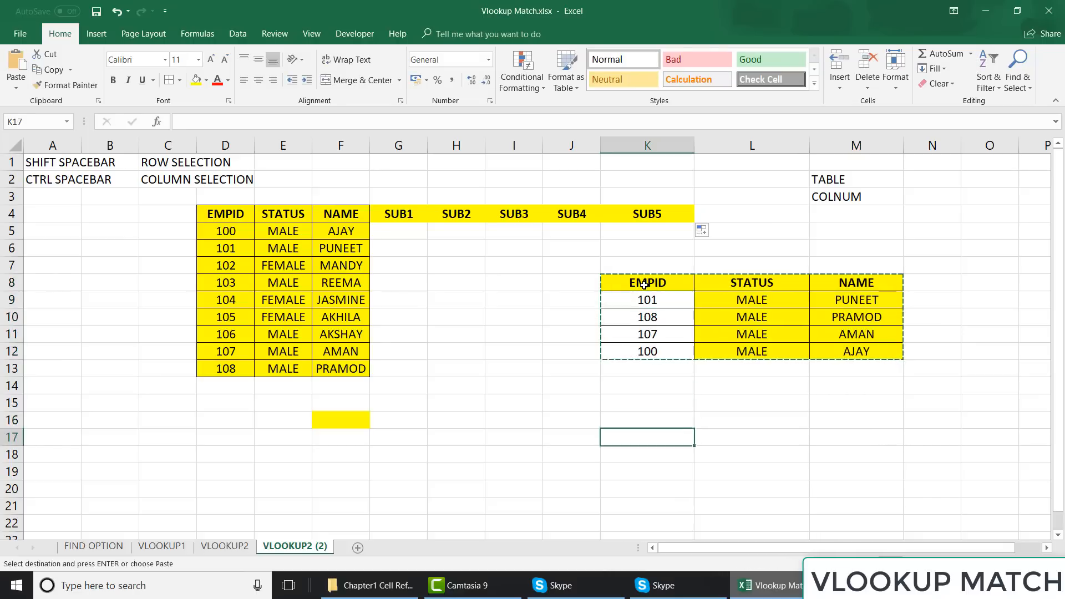
key("Left")
key("Left")
key("Up")
key("Left")
key("ctrl+v")
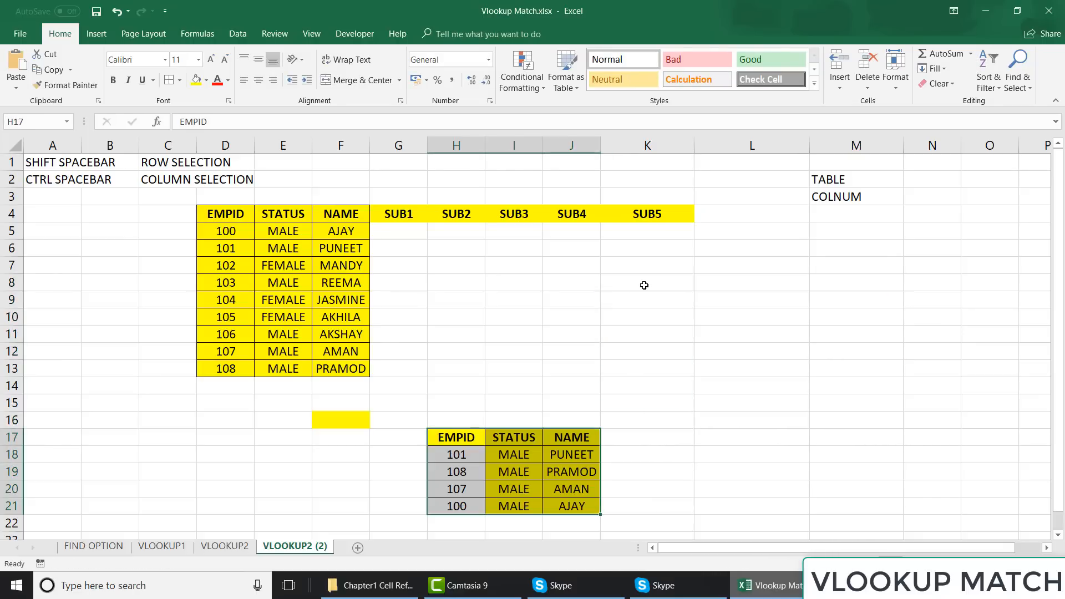
- Clear the STATUS and NAME results in I19:J21 of the lookup table
key("Down")
key("Right")
key("shift+Right")
key("shift+Left")
key("Down")
key("shift+Right")
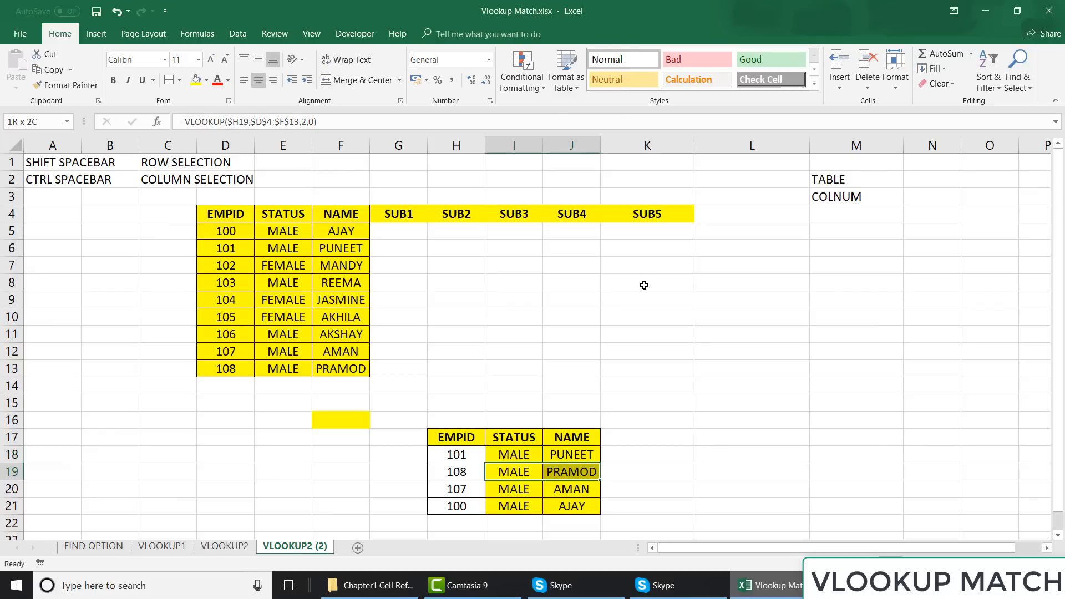
key("shift+Right")
key("shift+Down")
key("shift+Down")
key("Delete")
- Clear the NAME lookup formula in J18, leaving the STATUS formula in I18
key("Up")
key("Right")
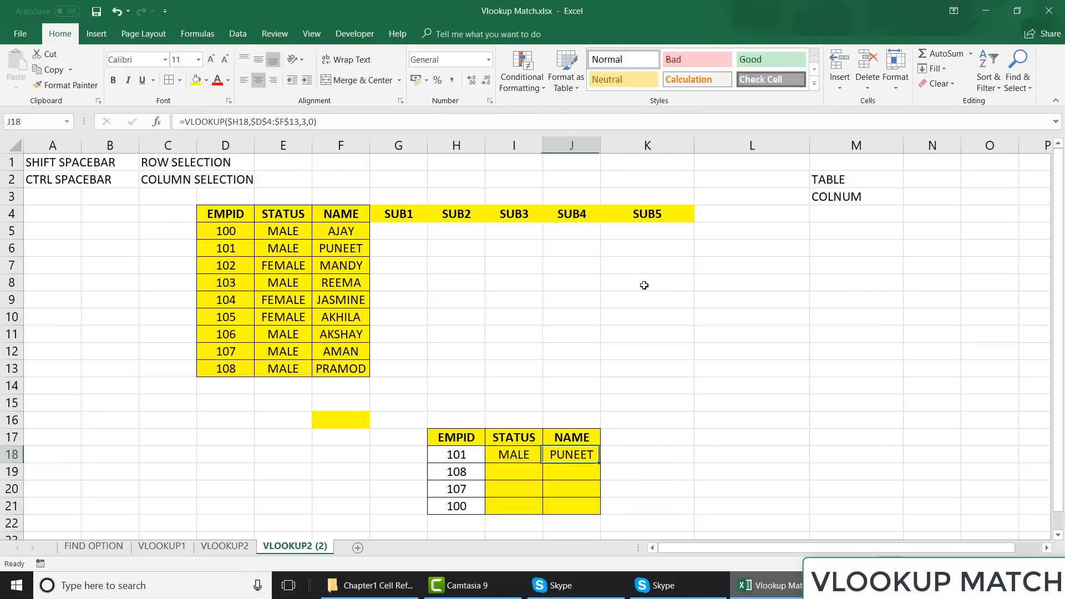
key("Delete")
key("Left")
key("Up")
key("Down")
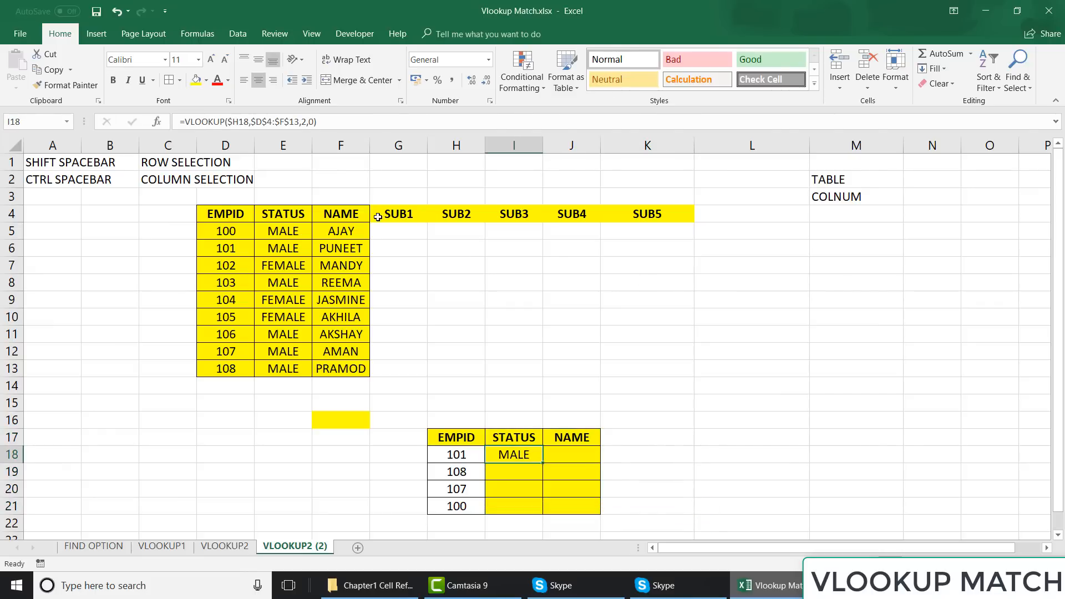
- Fill the SUB1 to SUB5 range G5:K13 with the formula =RANDBETWEEN(10,40) in one entry
left_click(410, 237)
key("shift+Right")
key("shift+Right")
key("shift+Left")
key("shift+Left")
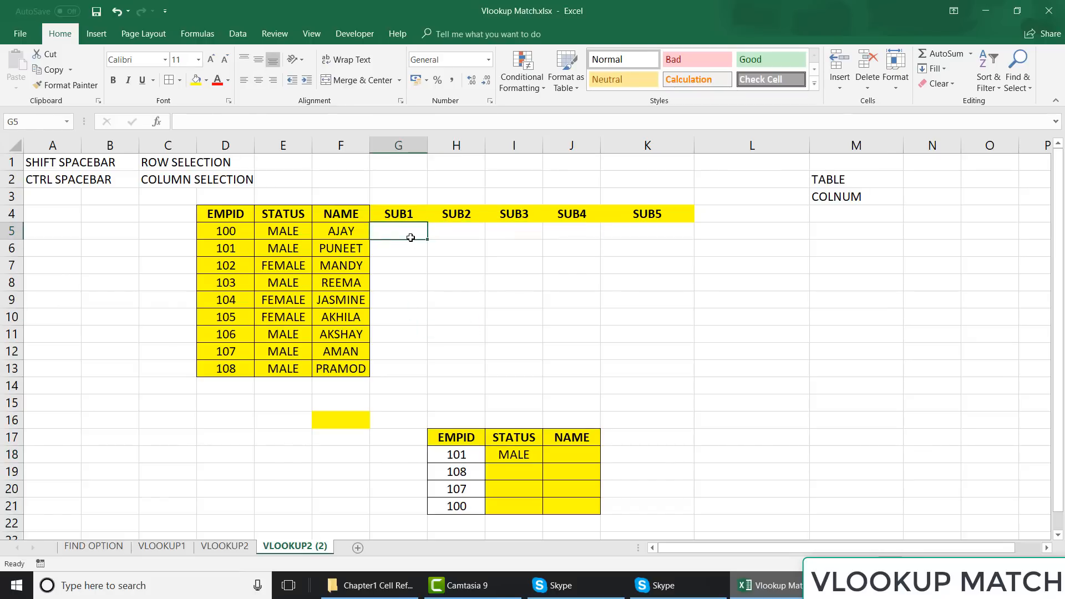
key("shift+Right")
key("shift+Right")
key("shift+Right")
key("shift+Right")
key("shift+Right")
key("shift+Right")
key("shift+Left")
key("shift+Left")
key("shift+Down")
key("shift+Down")
key("shift+Down")
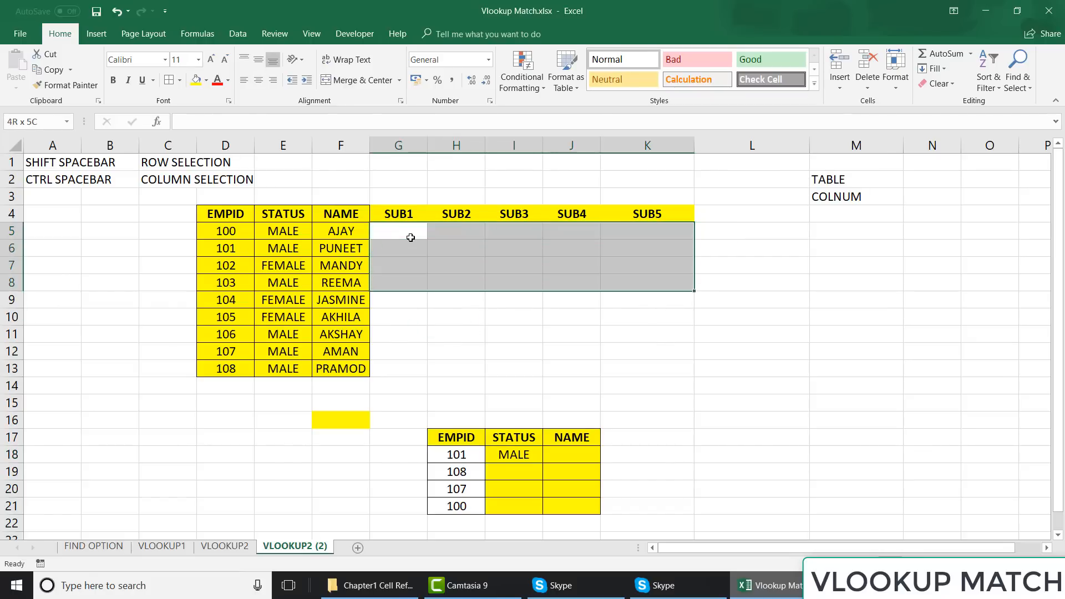
key("shift+Down")
key("shift+Down")
key("shift+Down")
key("shift+Down")
key("shift+Down")
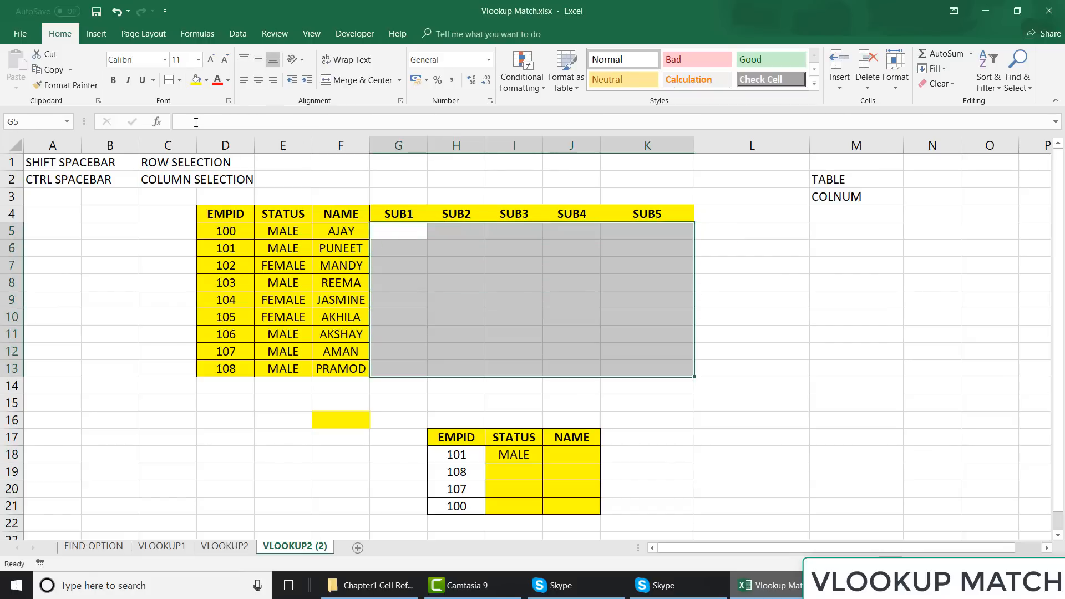
left_click(196, 122)
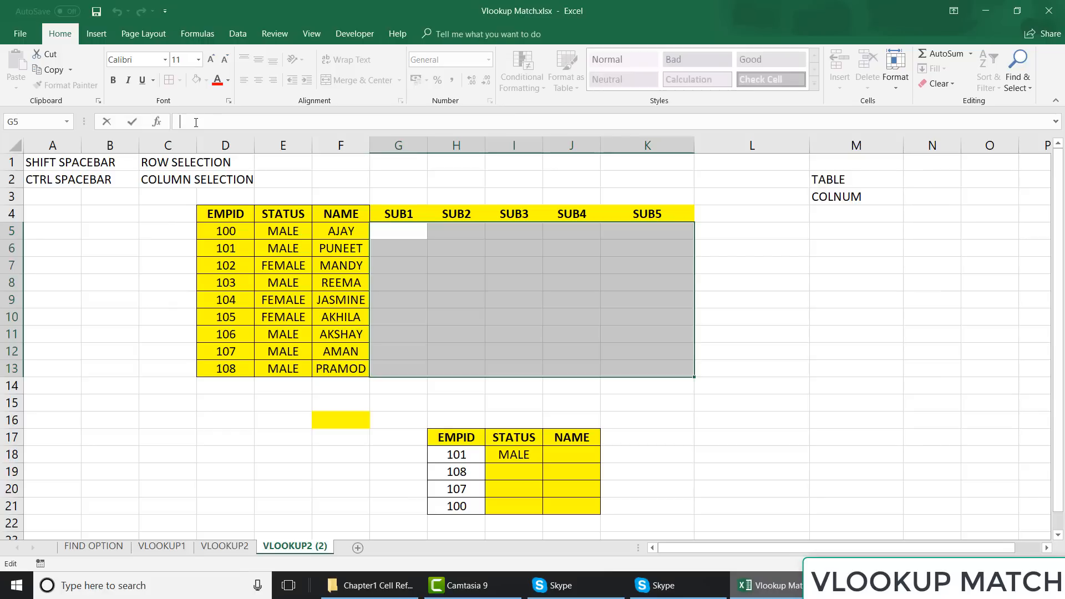
type("=RAND")
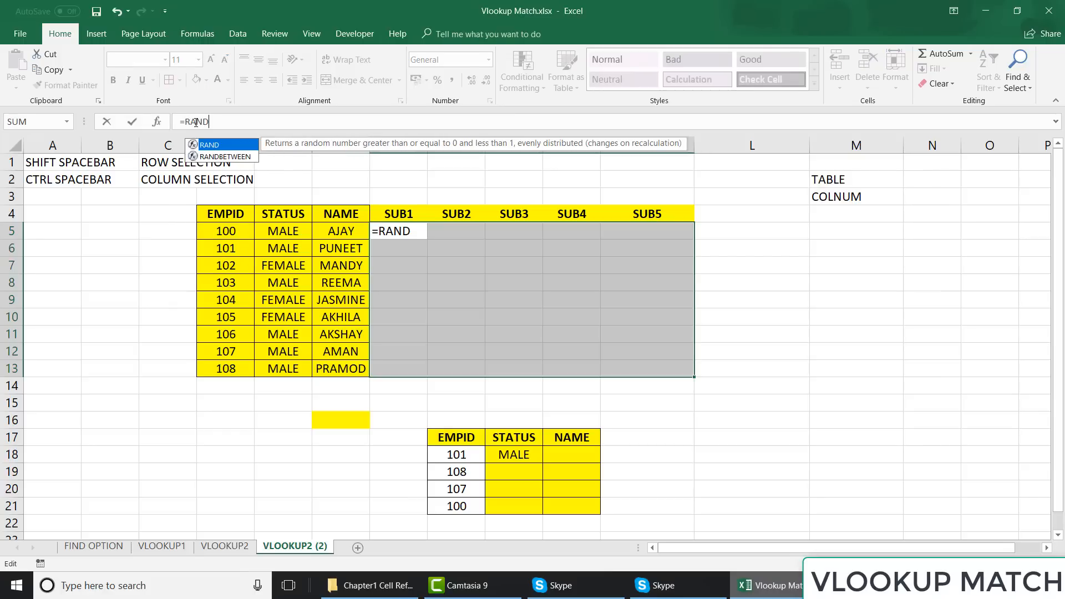
key("Down")
key("Tab")
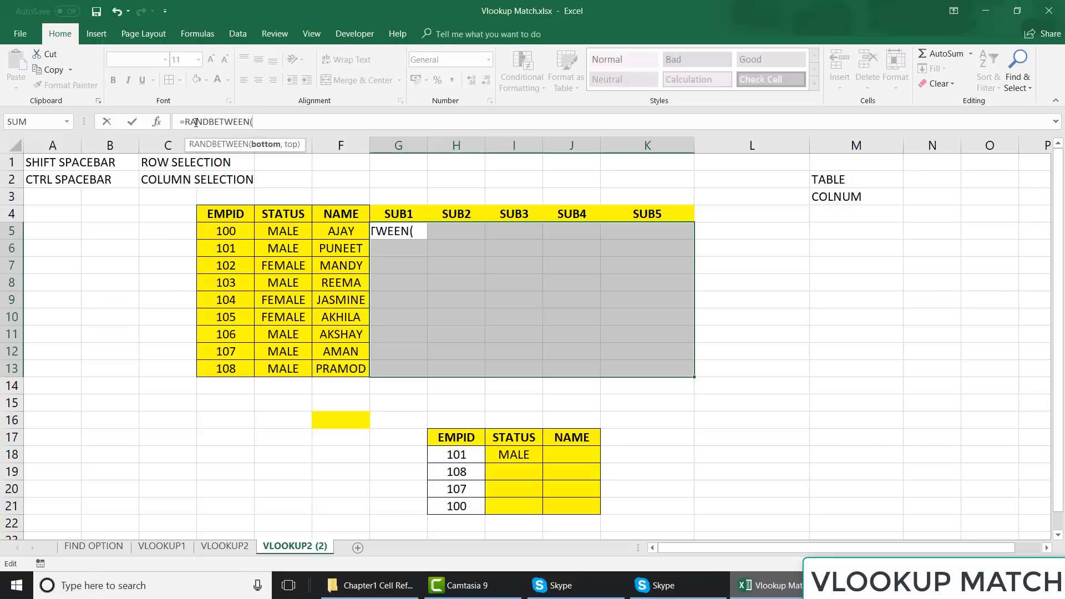
type("10,")
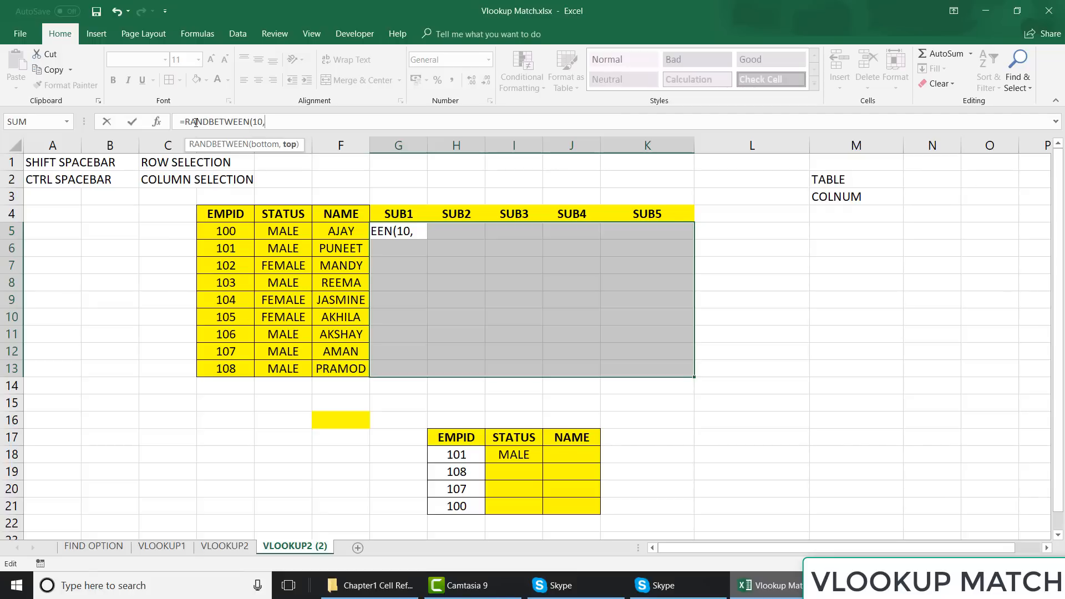
type("40)")
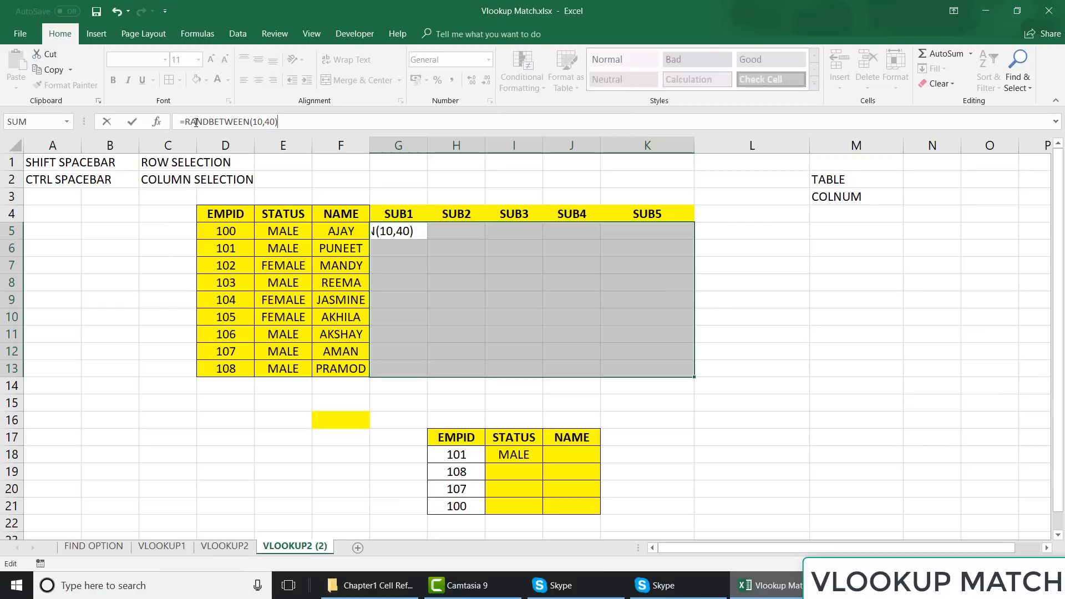
key("ctrl+Return")
key("Down")
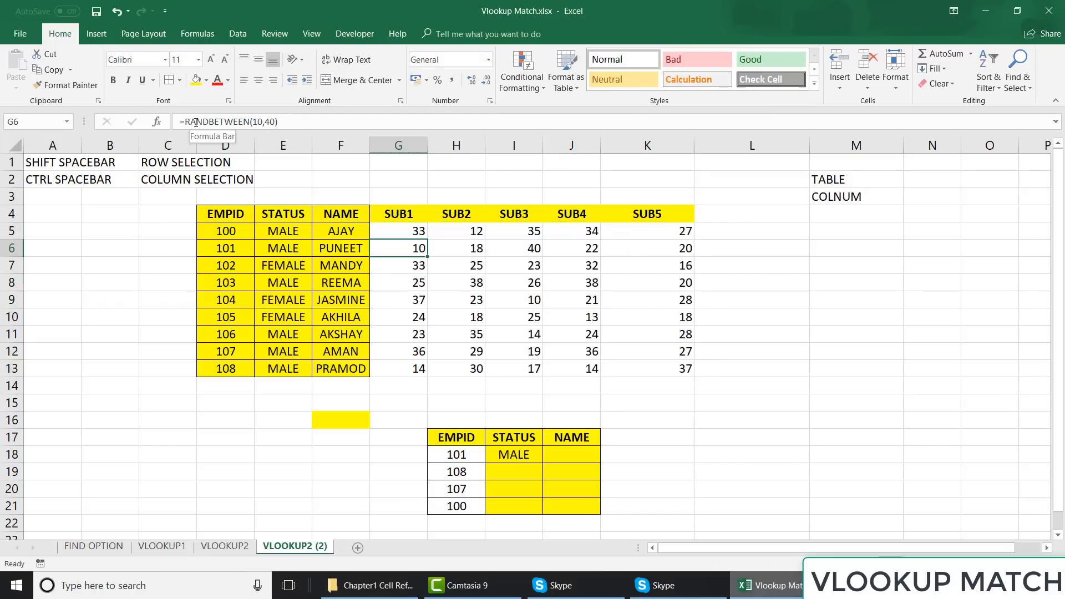
- Replace the random-number formulas in G5:K13 with their values using Paste Special Values
key("Up")
key("ctrl+shift+Right")
key("ctrl+shift+Down")
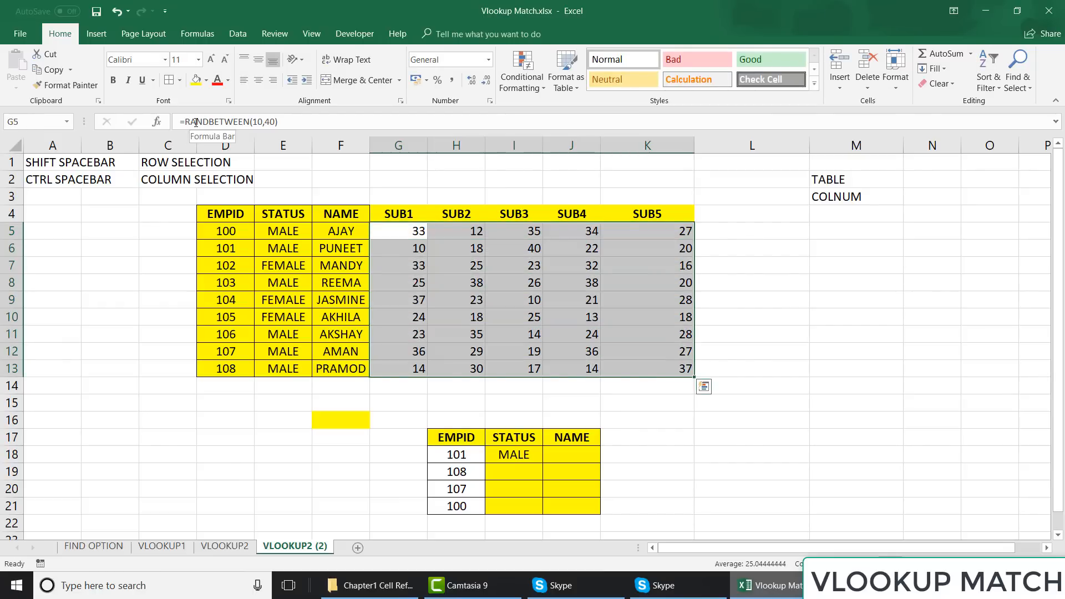
key("ctrl+c")
key("ctrl+alt+v")
key("v")
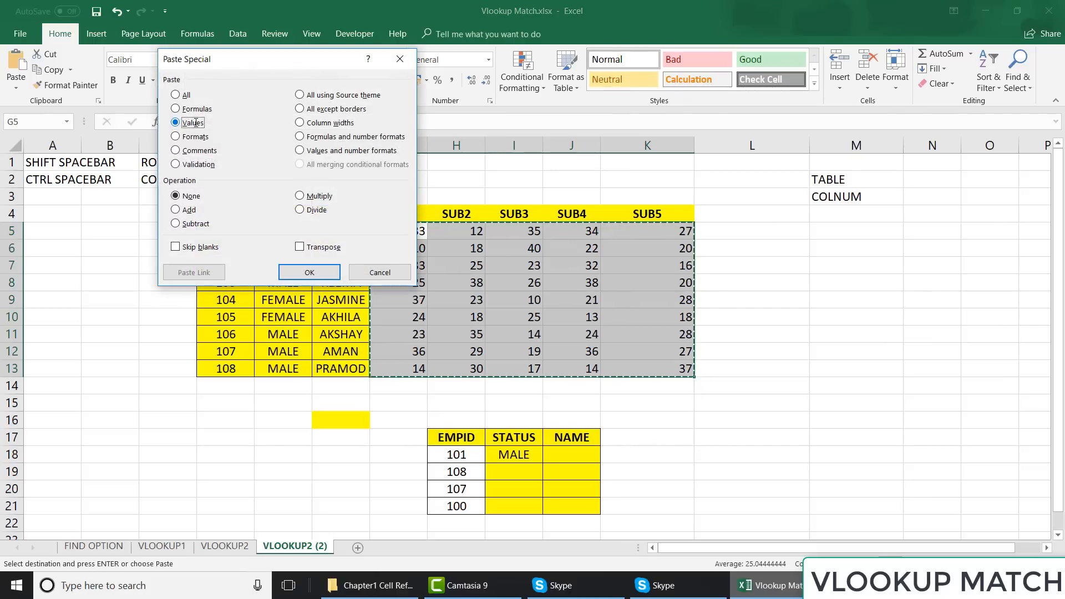
key("Return")
key("Left")
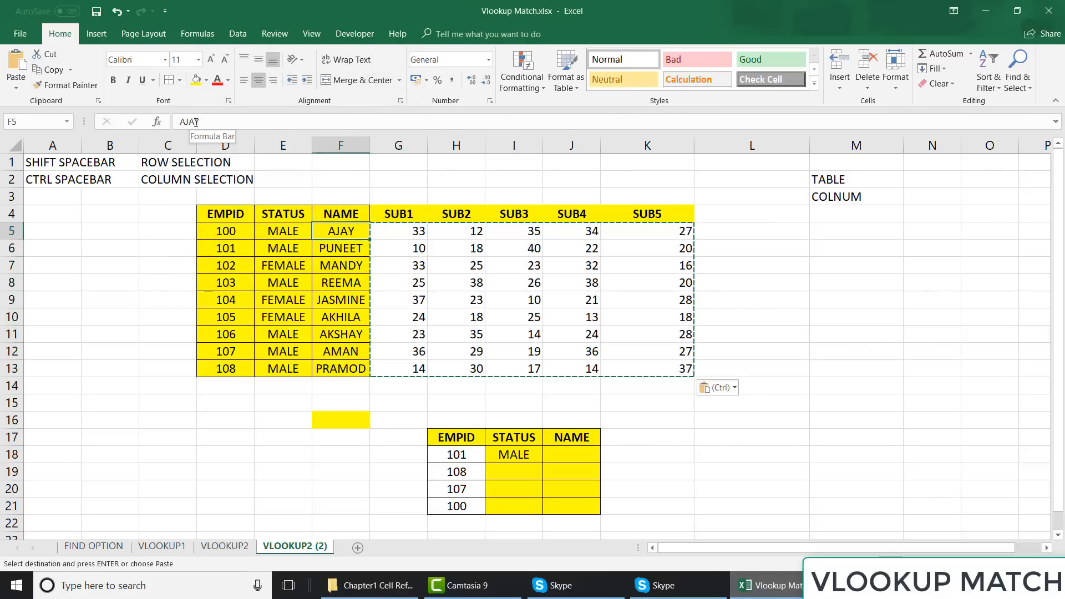
- Center the subject marks in G5:K13 and apply borders to all their cells
key("Right")
key("ctrl+shift+Right")
key("ctrl+shift+Down")
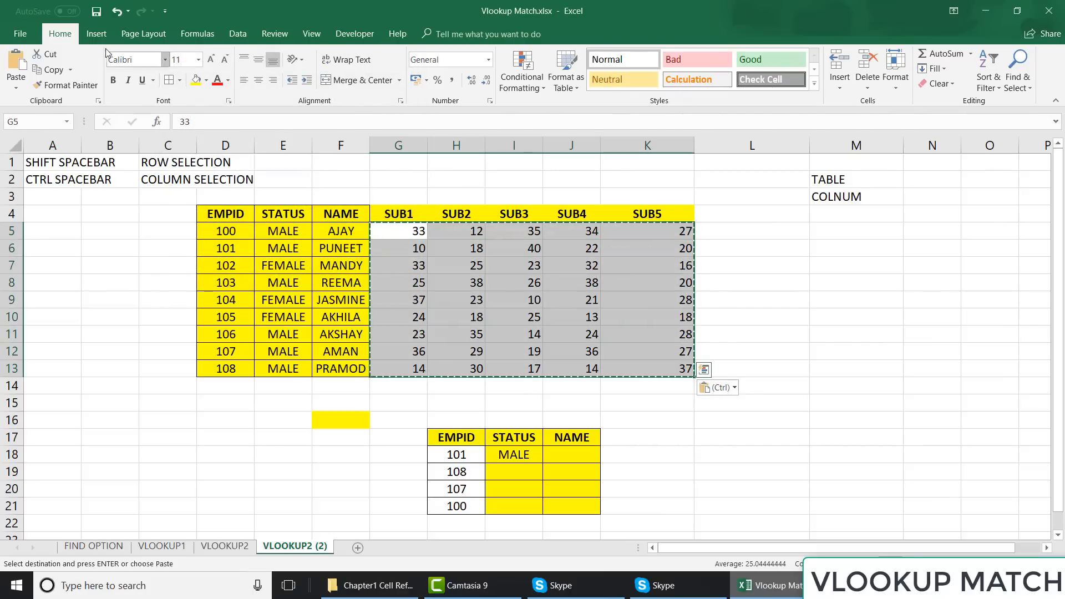
left_click(259, 81)
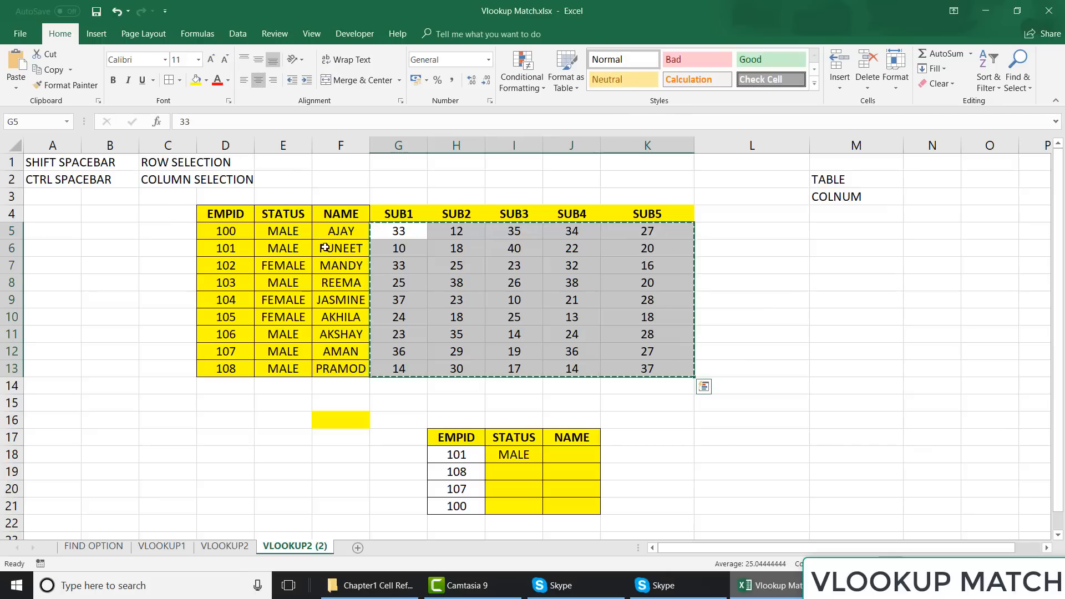
left_click(169, 81)
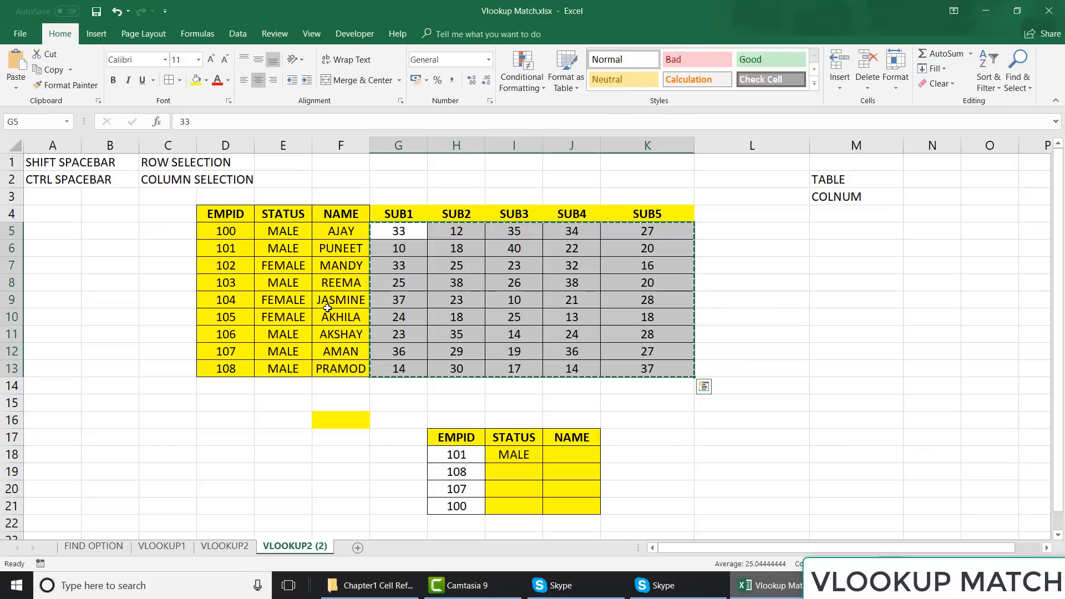
- Copy the blank formatting of D16 onto F16 with Format Painter to remove its yellow fill
left_click(327, 308)
left_click(222, 423)
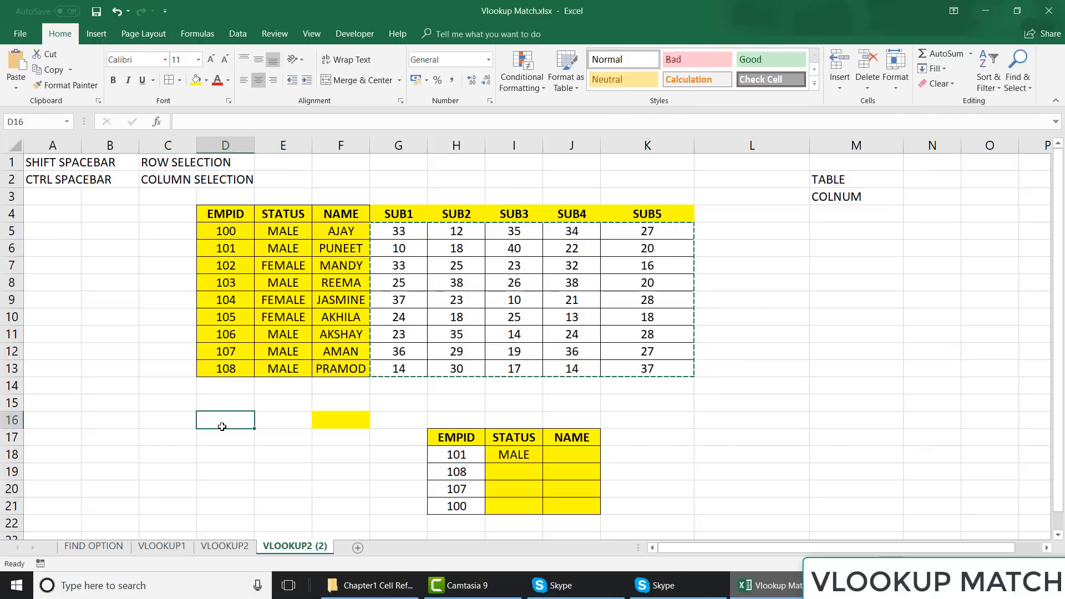
left_click(59, 85)
left_click(338, 420)
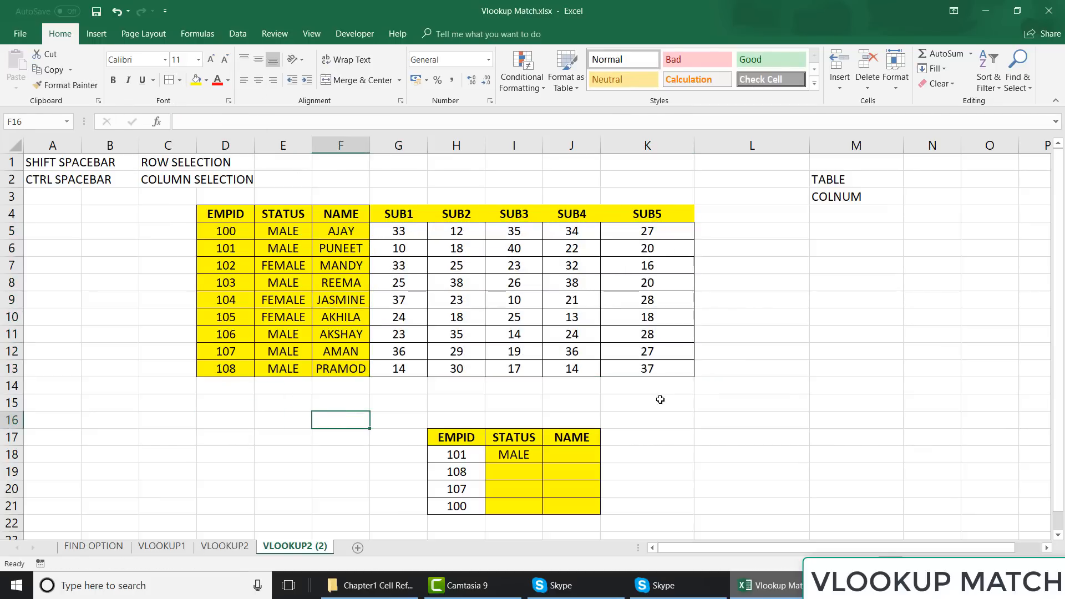
- Add the headers SUB1 to SUB5 in K17:O17 by entering SUB1 and filling the series across
left_click(640, 430)
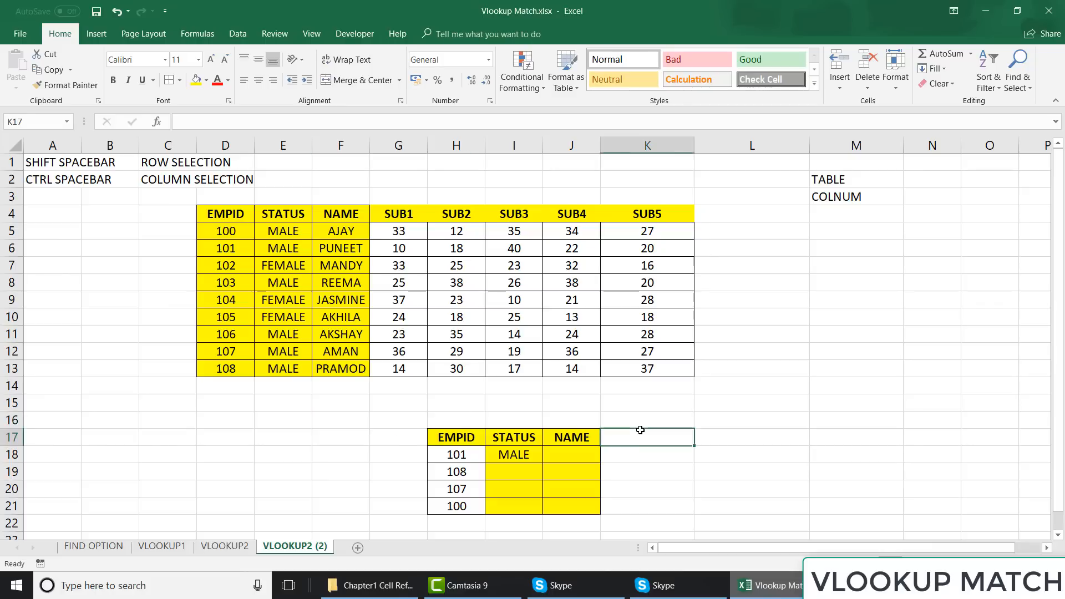
type("SUB")
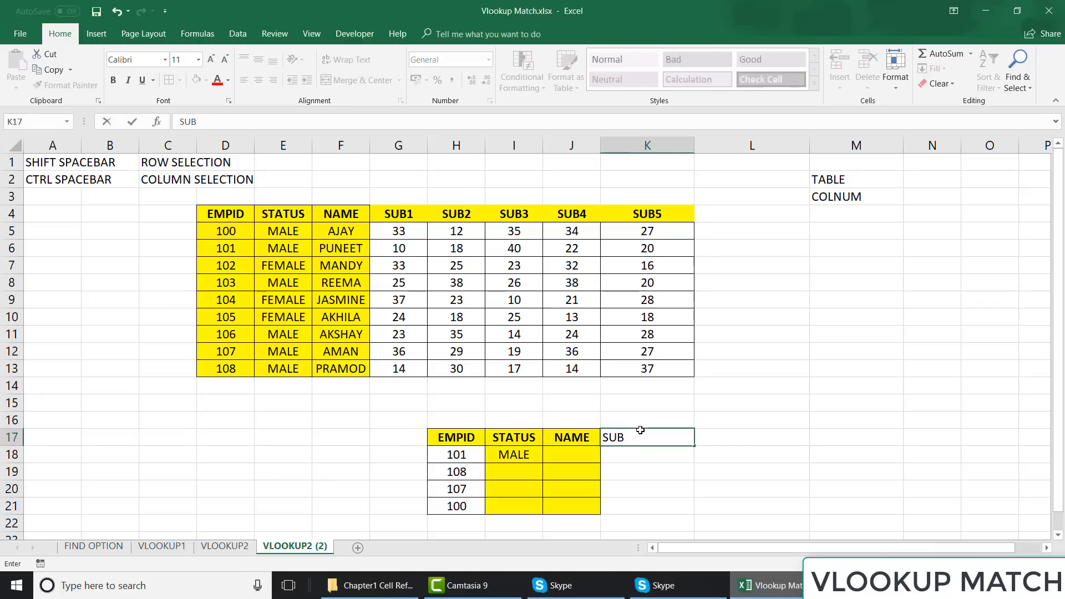
type("1")
key("Return")
key("Up")
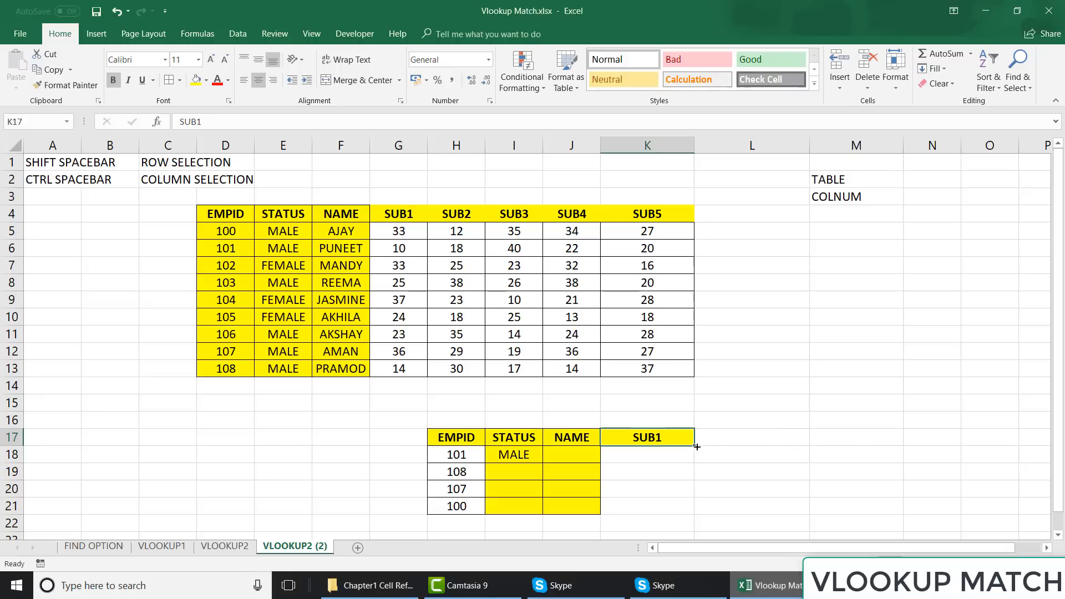
left_click_drag(694, 445, 960, 447)
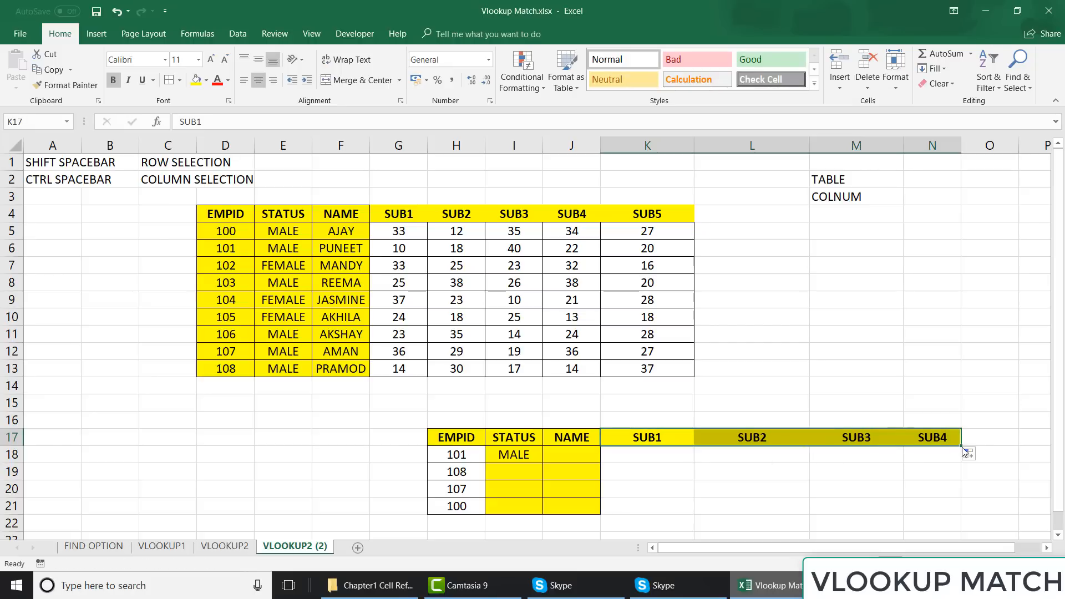
left_click_drag(959, 447, 1020, 447)
- Apply all borders to the lookup table H17:O21 and set it to no fill
left_click(511, 441)
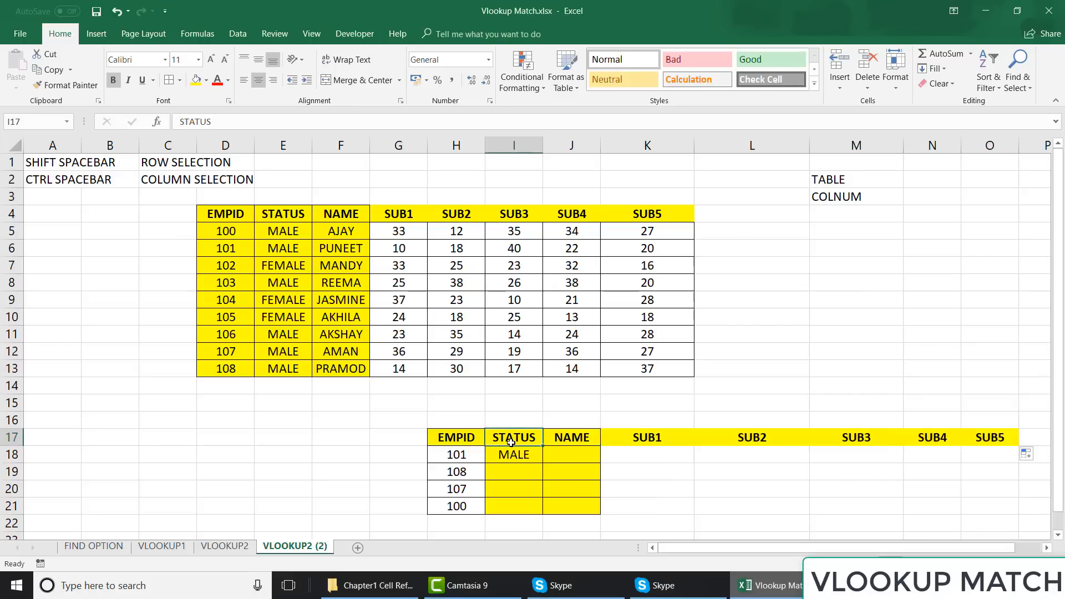
key("Down")
key("Up")
key("Left")
key("ctrl+shift+Right")
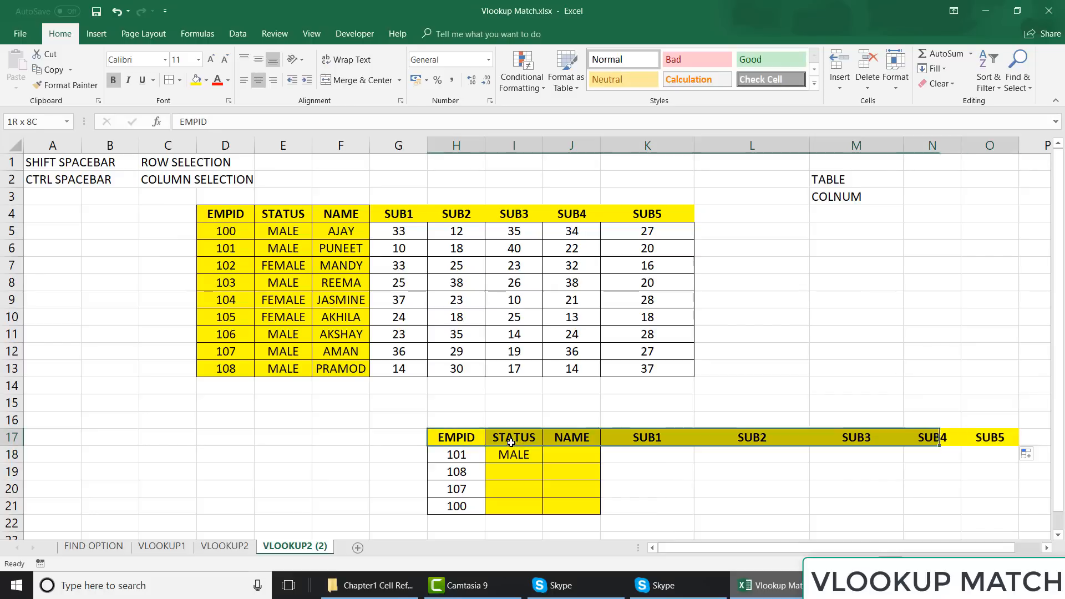
key("ctrl+shift+Down")
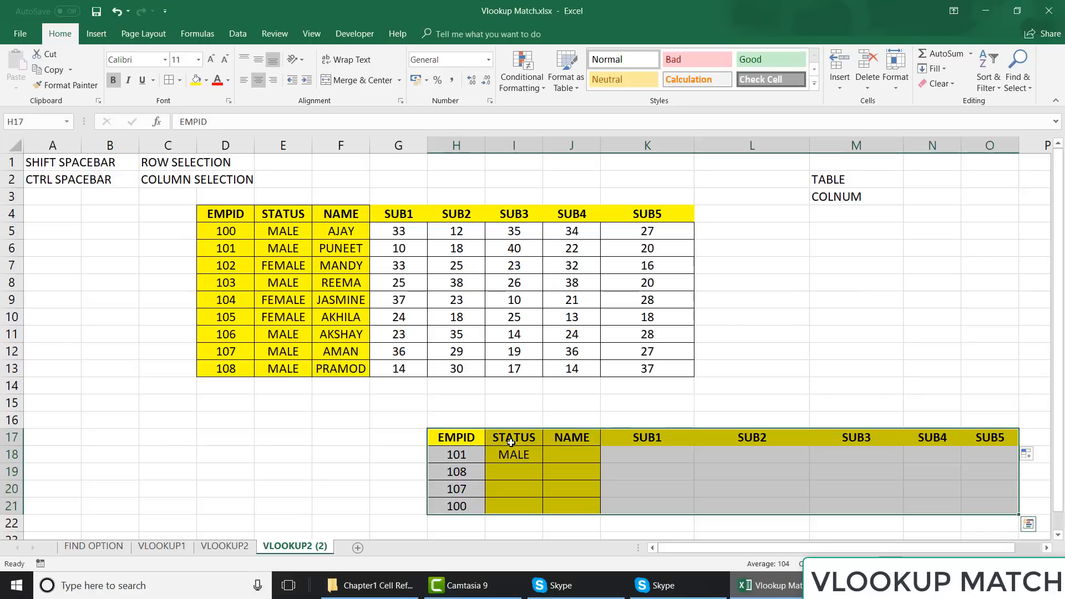
left_click(170, 80)
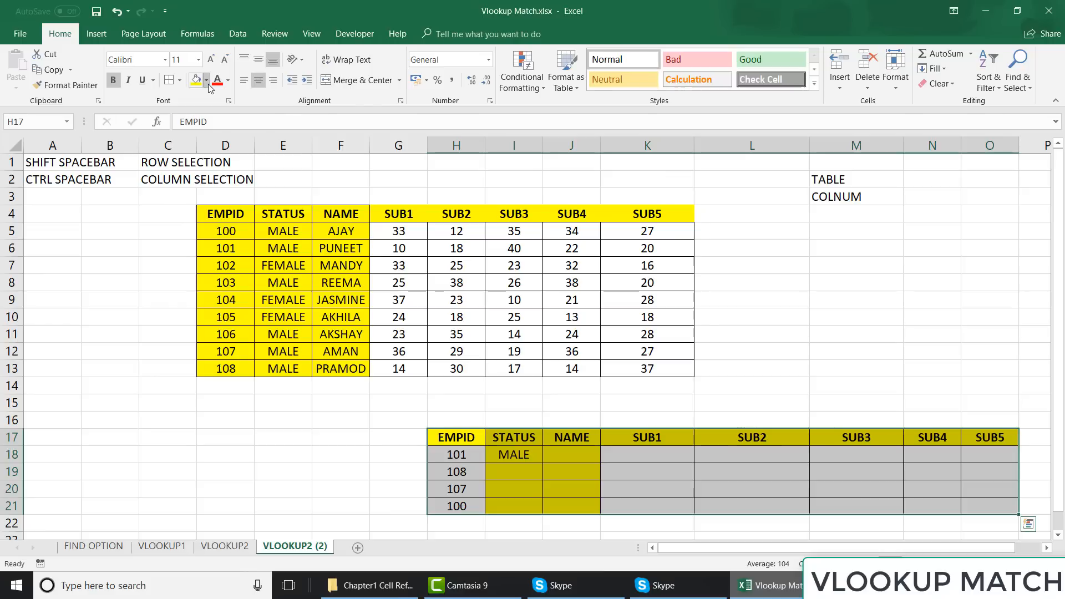
left_click(205, 79)
left_click(200, 200)
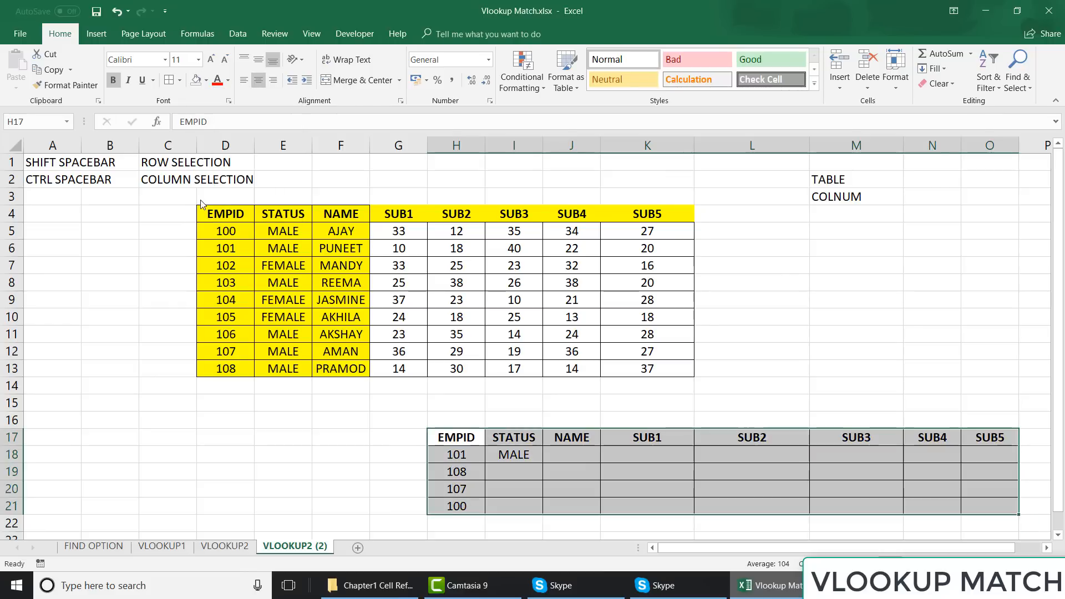
- Fill the lookup table's header row H17:O17 with the blue theme colour
key("Down")
key("Up")
key("ctrl+shift+Right")
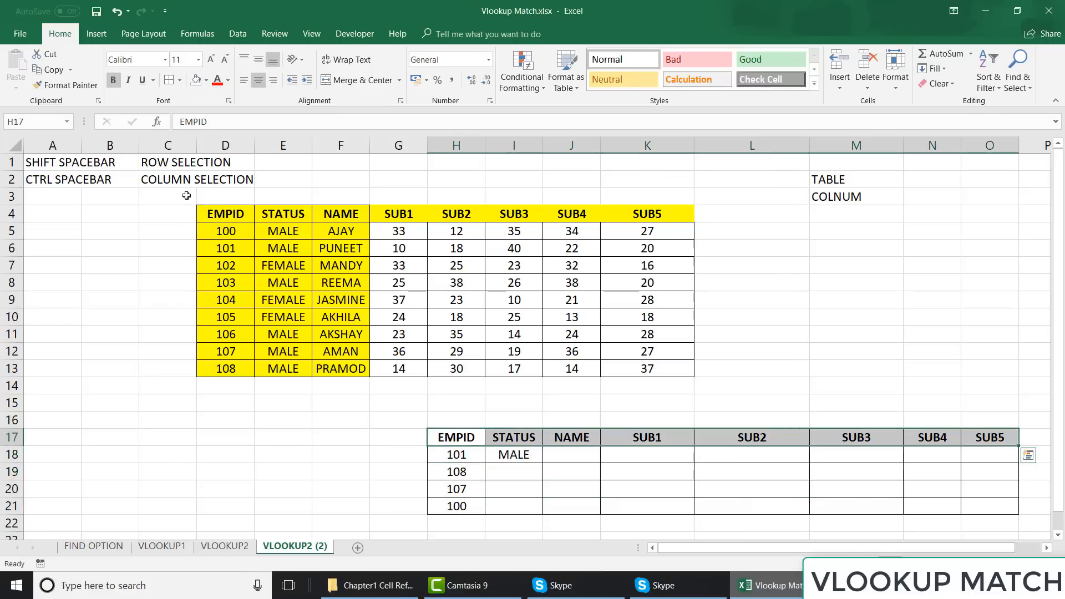
left_click(205, 80)
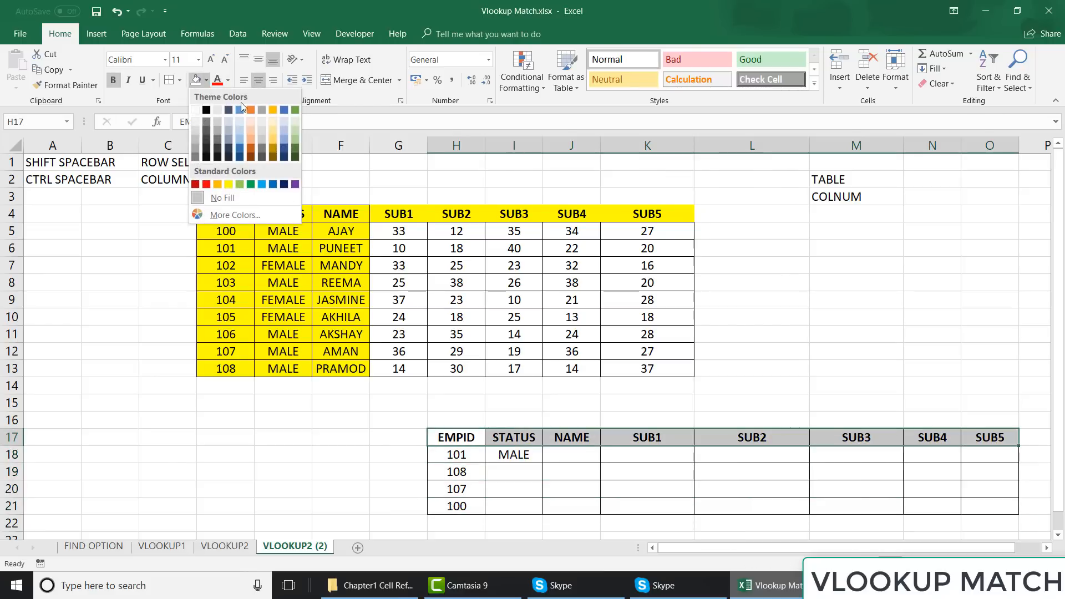
left_click(243, 112)
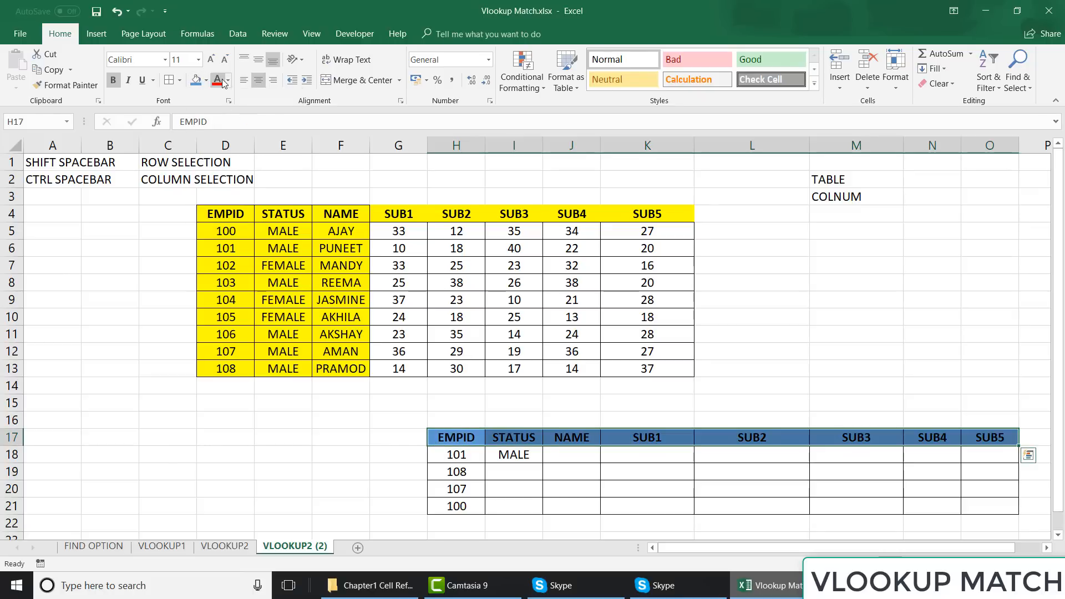
left_click(137, 436)
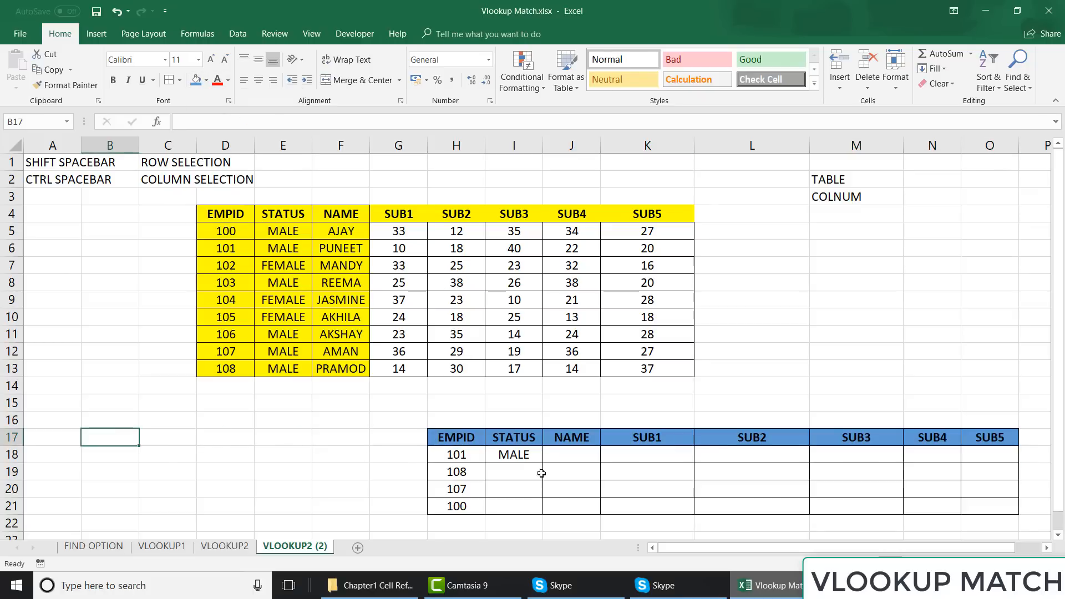
left_click(361, 218)
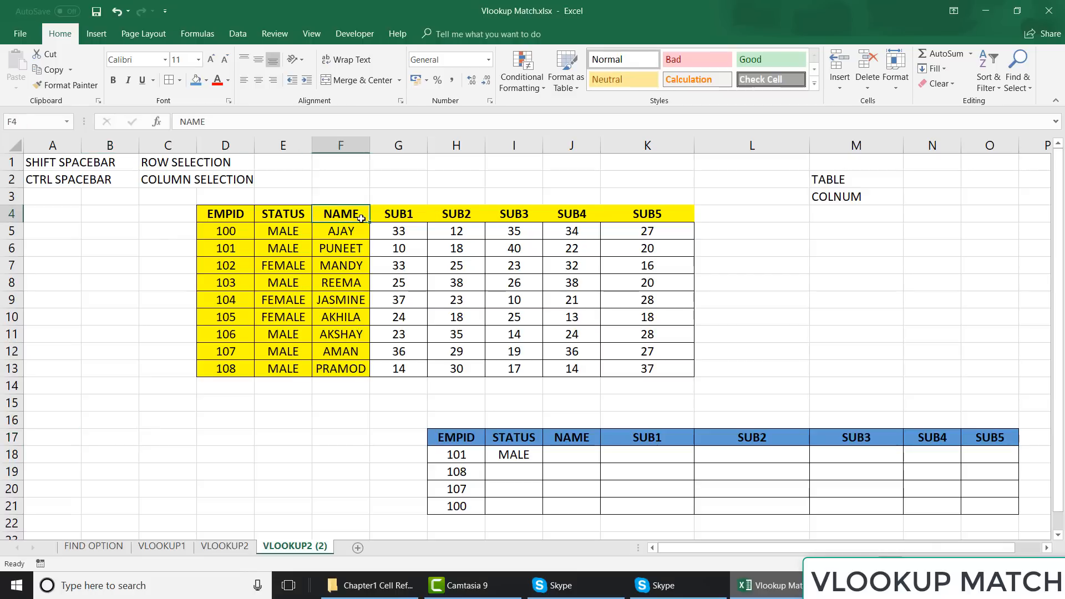
key("Right")
key("Right")
key("Right")
key("Right")
key("Right")
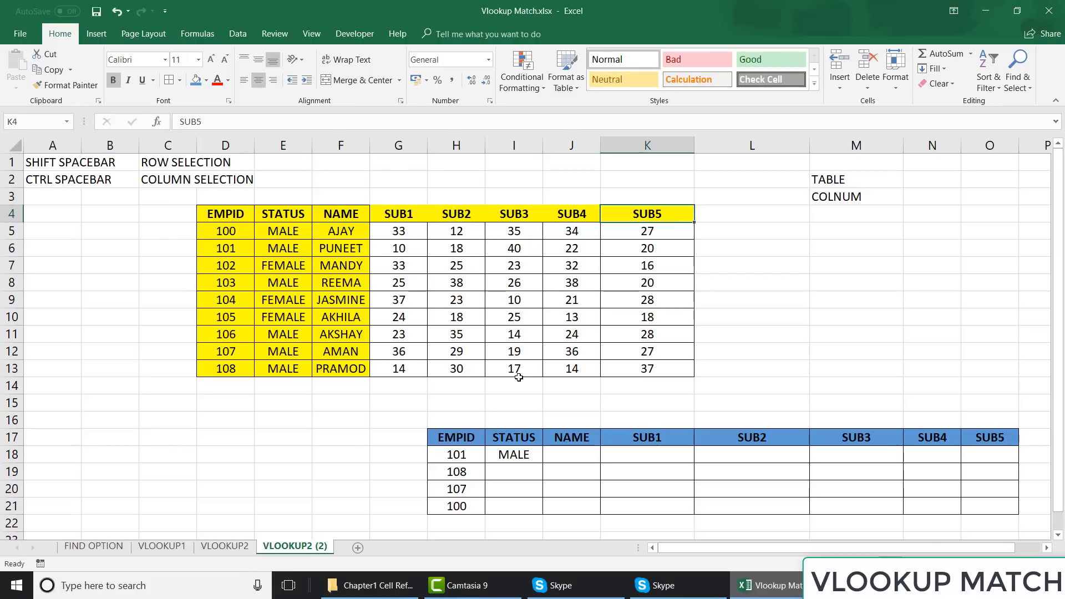
- Extend the table array of the VLOOKUP formula in I18 to $D$4:$K$13 so it covers the subject columns
left_click(520, 453)
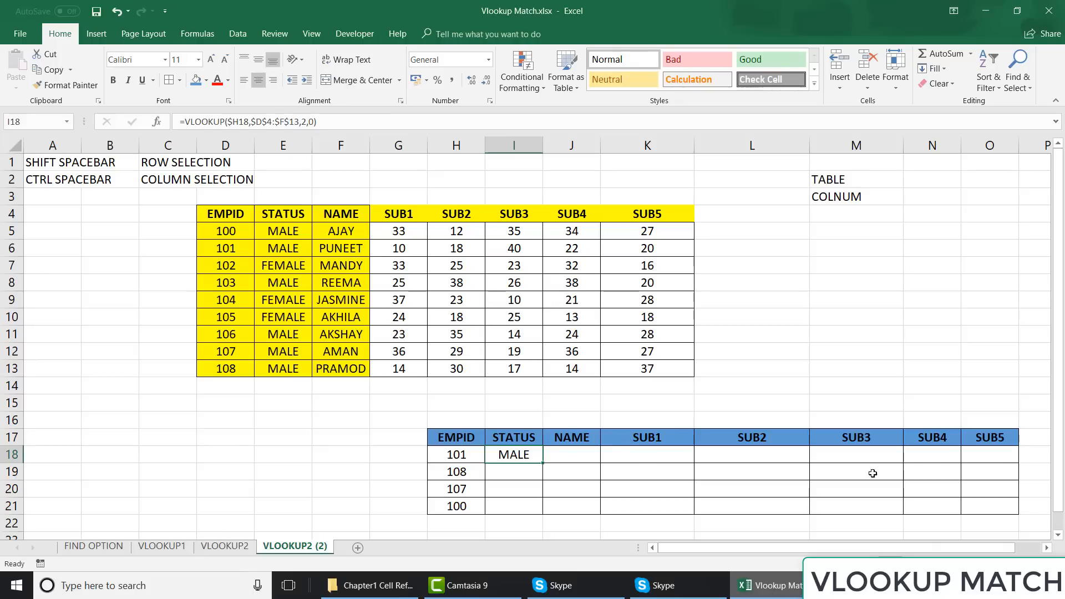
left_click(1057, 536)
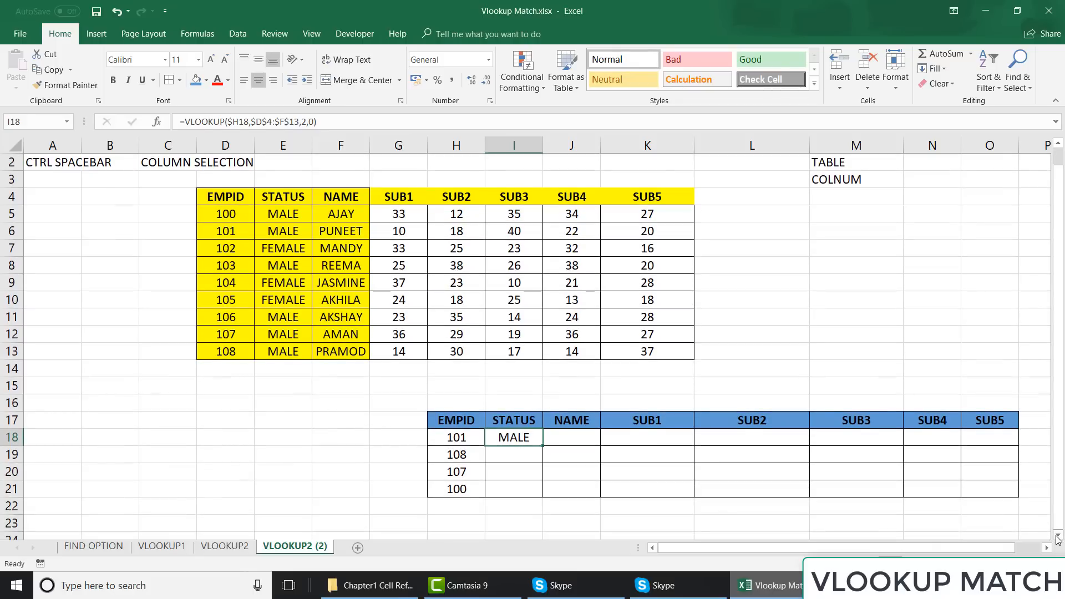
left_click(1056, 535)
left_click(1057, 536)
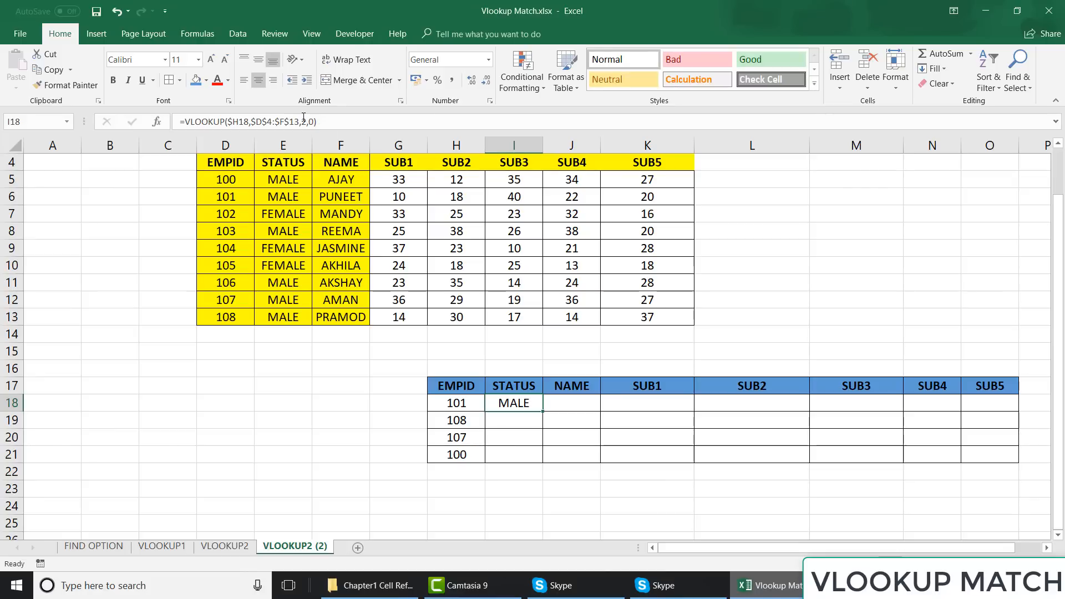
key("F2")
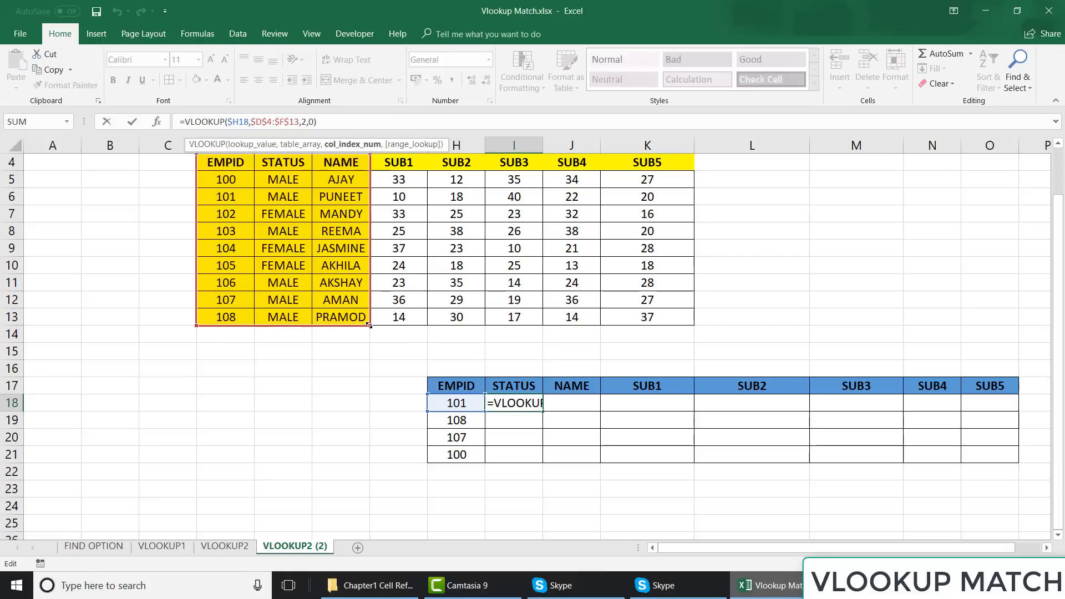
left_click_drag(369, 325, 672, 323)
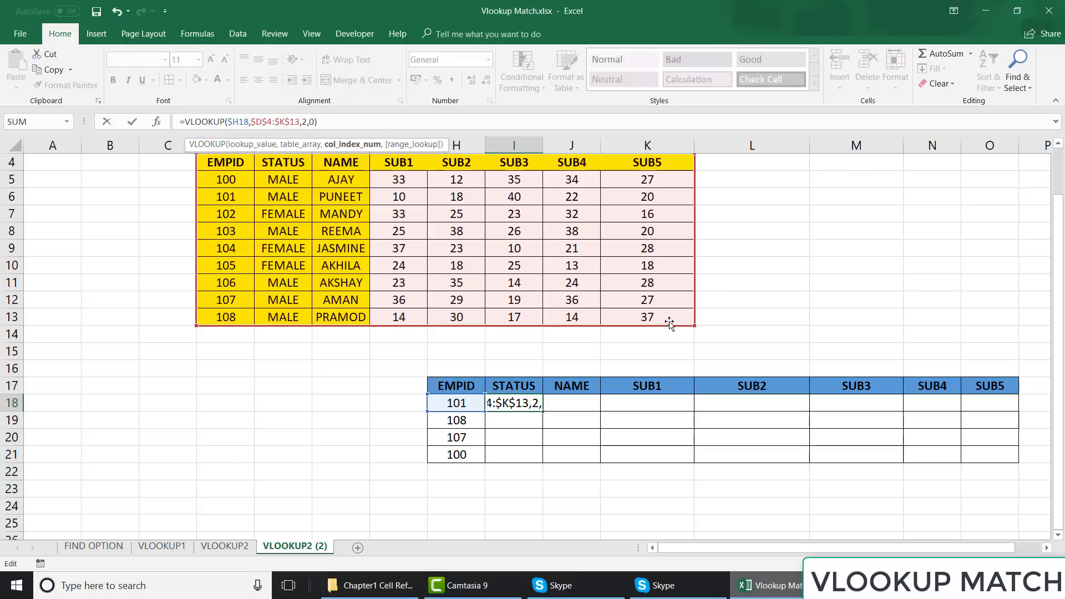
left_click(288, 122)
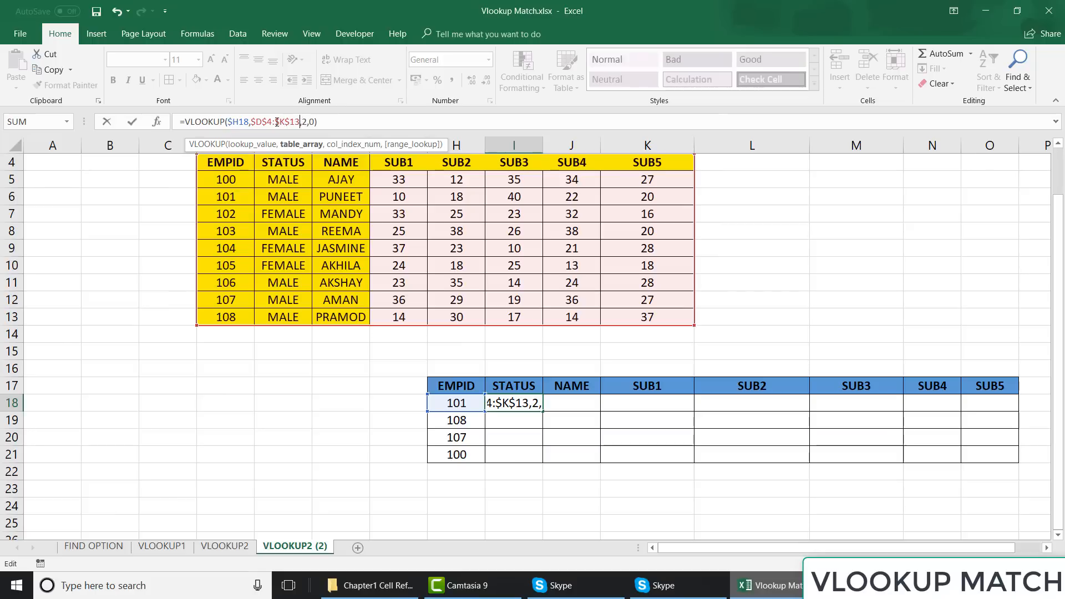
key("ctrl+Return")
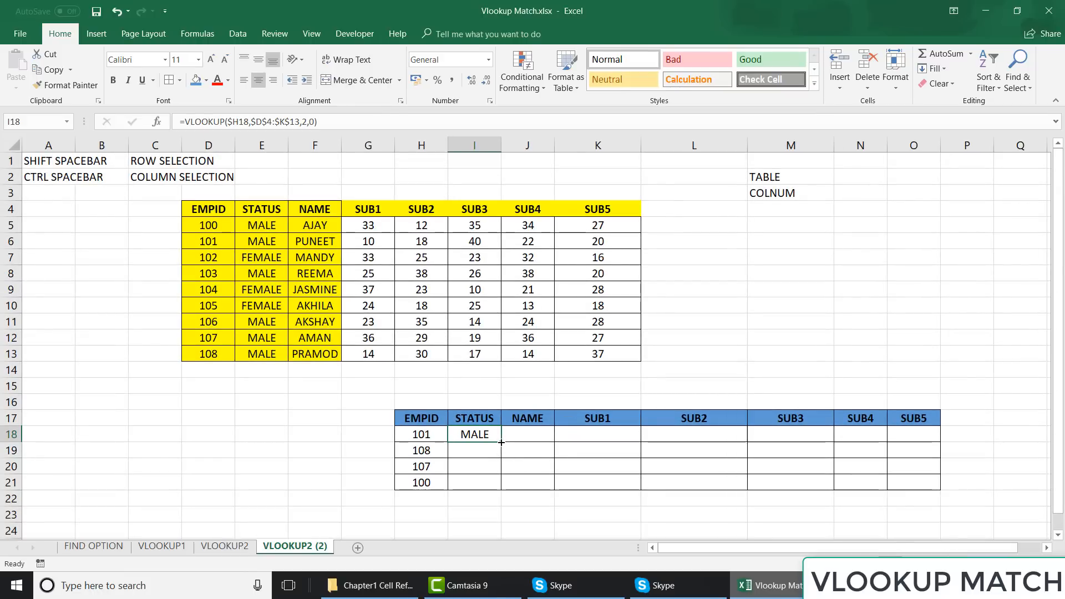
- Fill the I18 formula across to O18 and set the column index in J18 to 3
left_click_drag(501, 442, 946, 445)
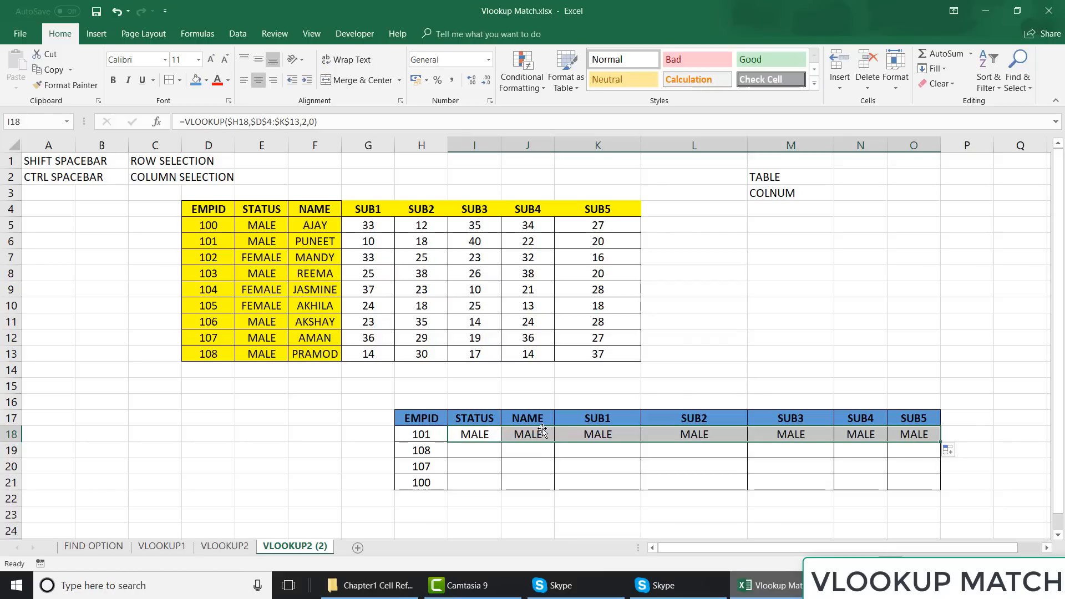
left_click(513, 435)
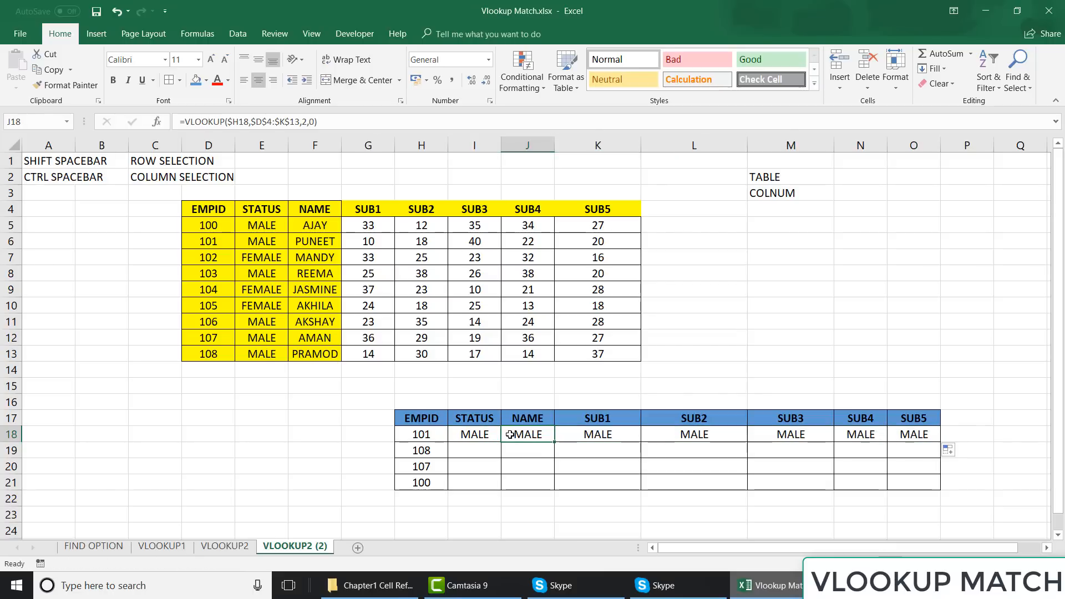
left_click(306, 122)
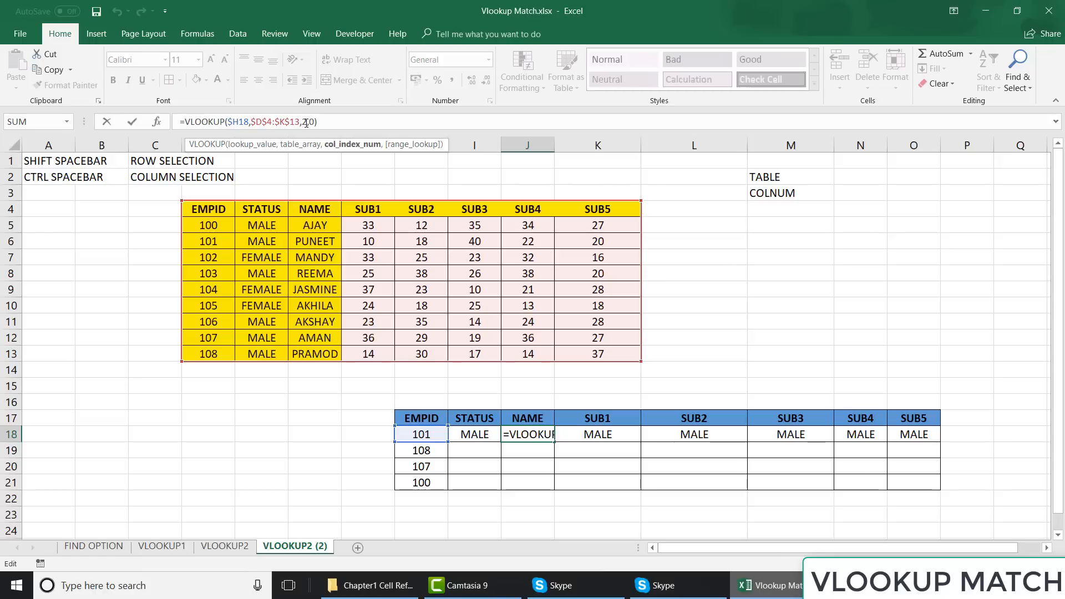
key("BackSpace")
type("3")
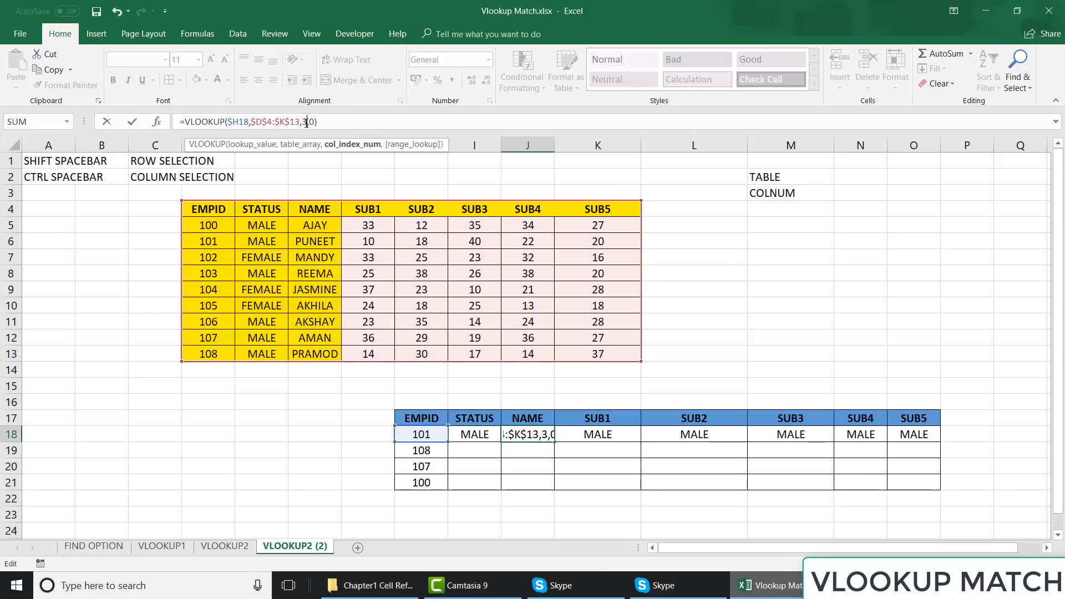
key("ctrl+Return")
- Set the VLOOKUP column index to 4 in K18 and to 5 in L18
key("Right")
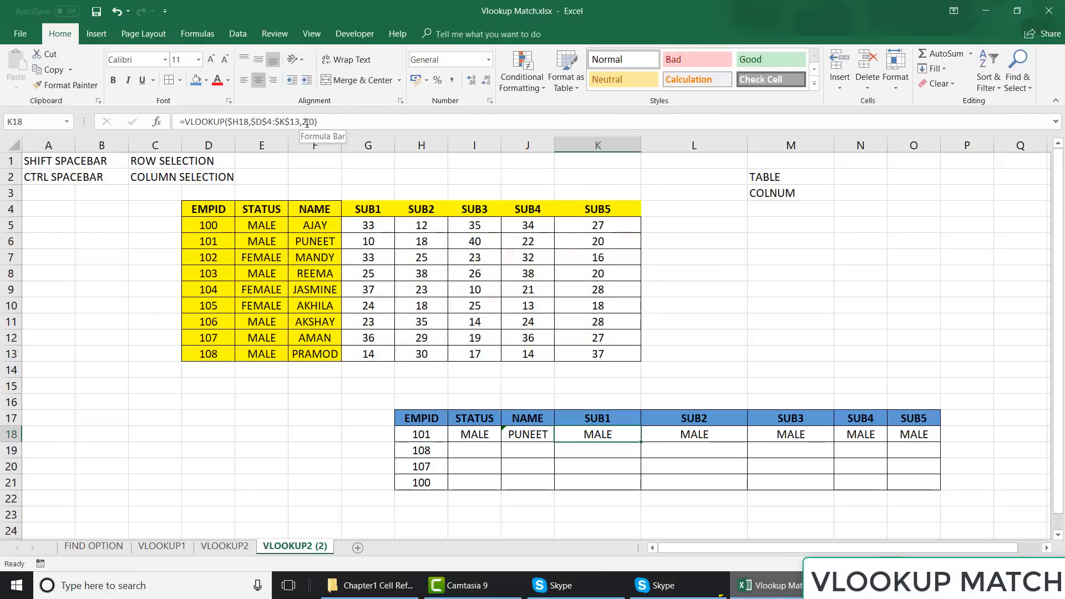
left_click(307, 122)
key("BackSpace")
type("4")
key("Return")
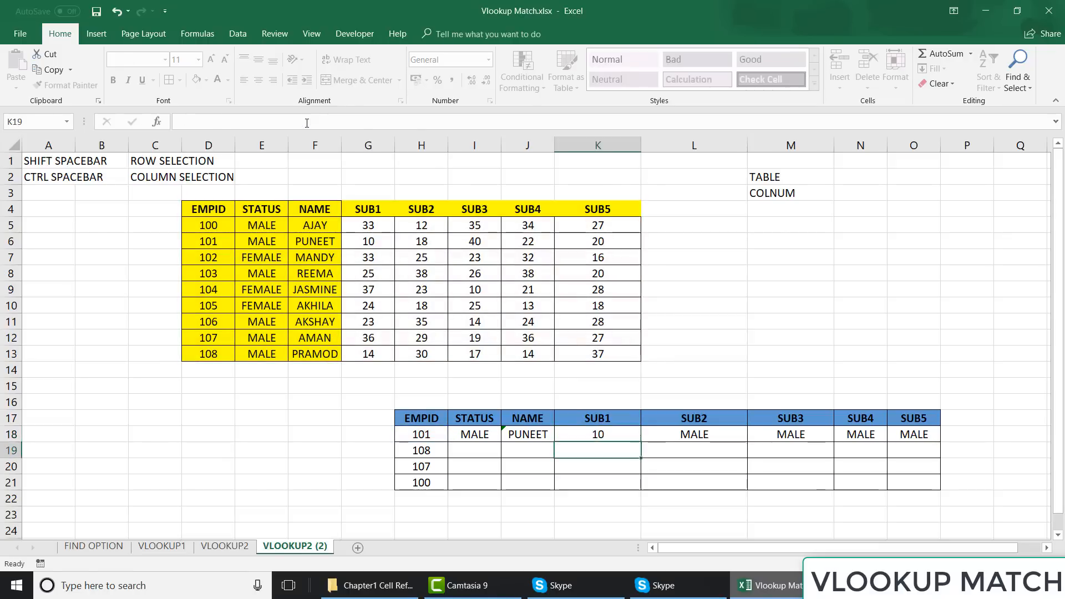
key("Up")
key("Right")
left_click(307, 123)
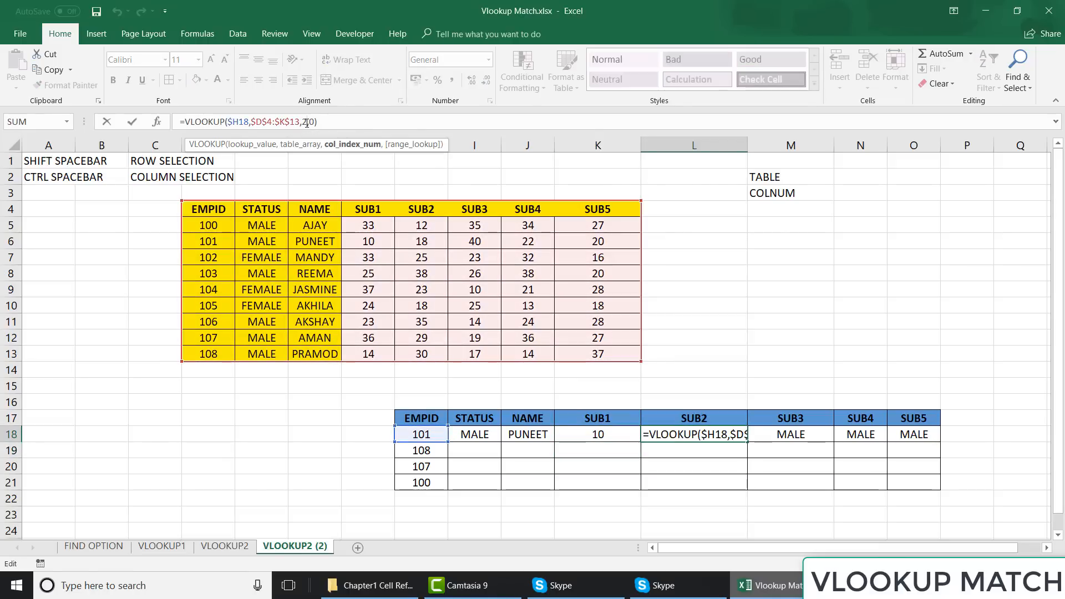
key("BackSpace")
type("5")
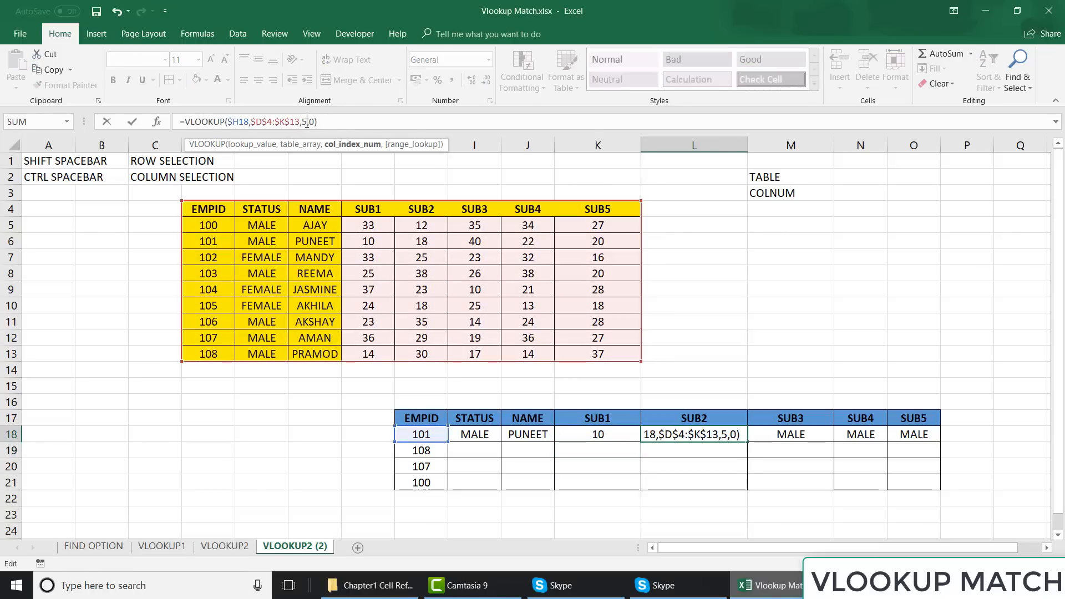
key("ctrl+Return")
- Set the VLOOKUP column index to 6 in M18 and to 7 in N18
key("Right")
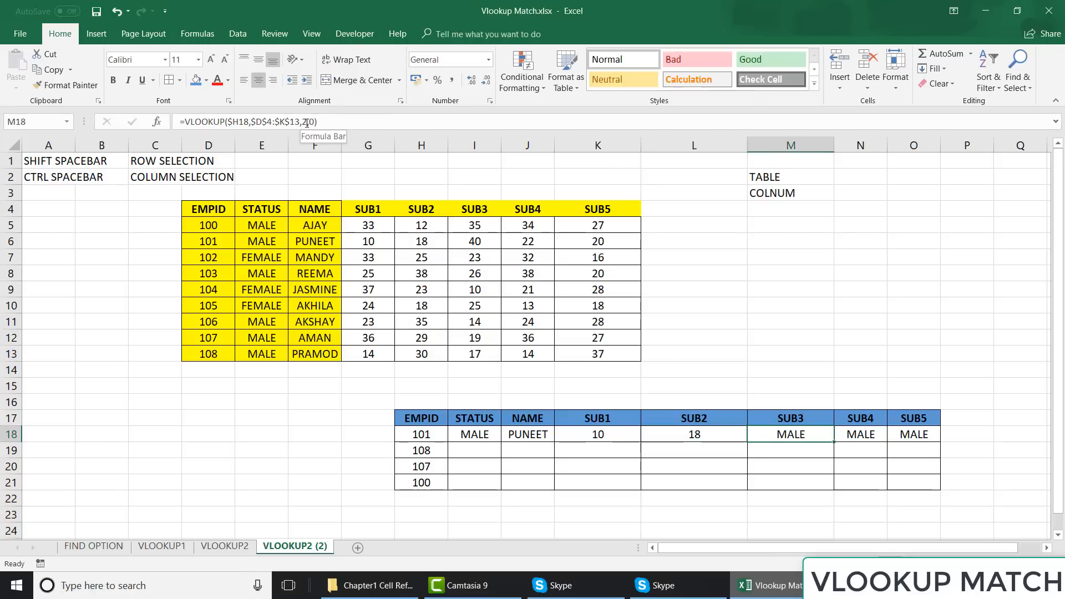
left_click(306, 123)
key("BackSpace")
type("6")
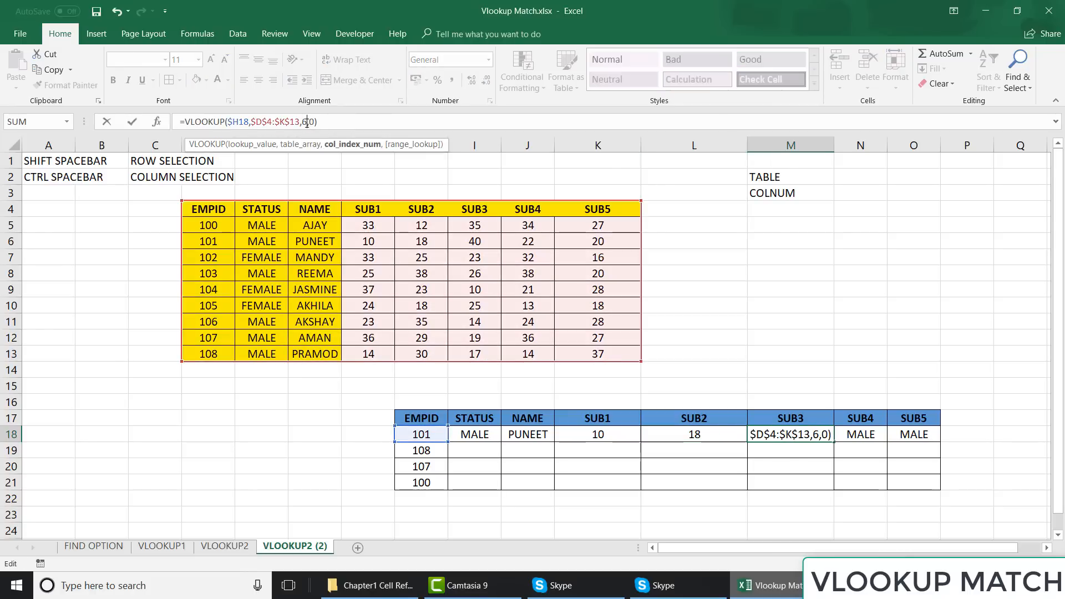
key("Return")
key("Up")
key("Right")
left_click(306, 123)
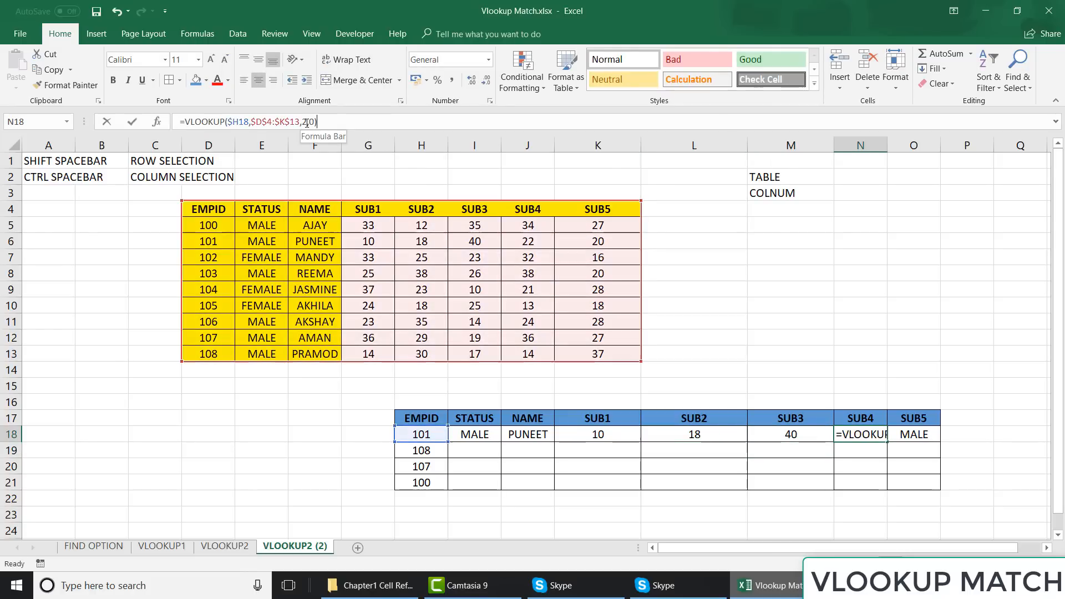
key("BackSpace")
type("7")
key("Return")
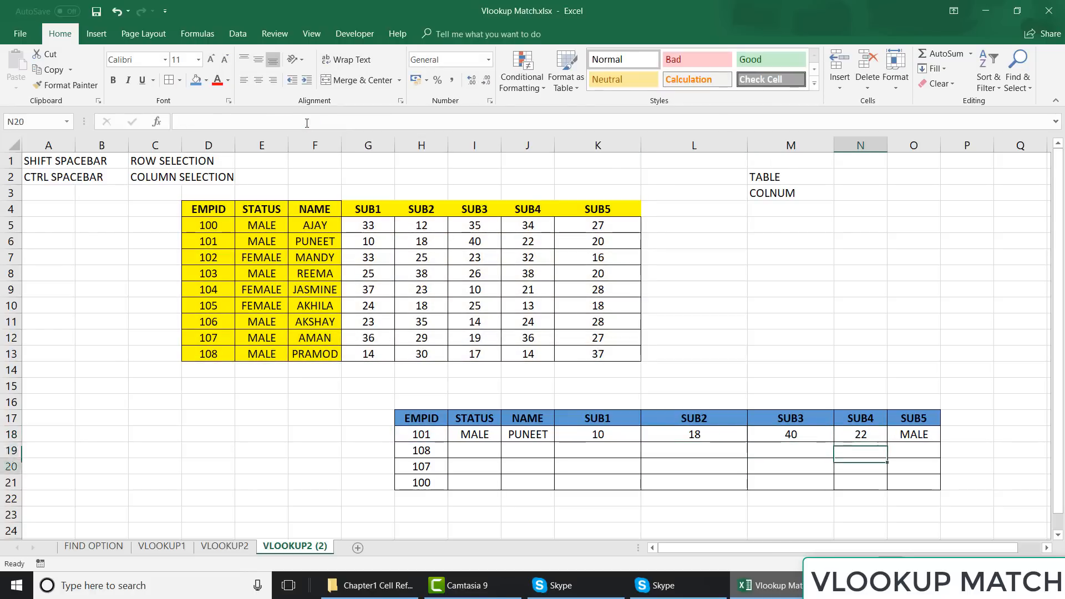
- Set the VLOOKUP column index to 8 in O18 for the SUB5 column
key("Up")
key("Right")
left_click(307, 122)
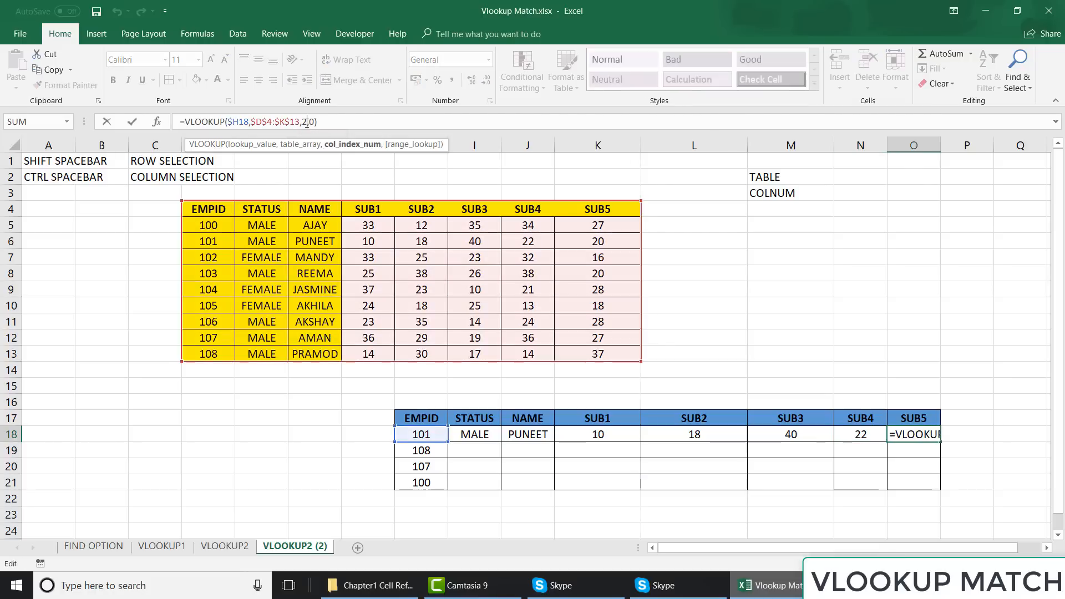
key("BackSpace")
type("8")
key("Return")
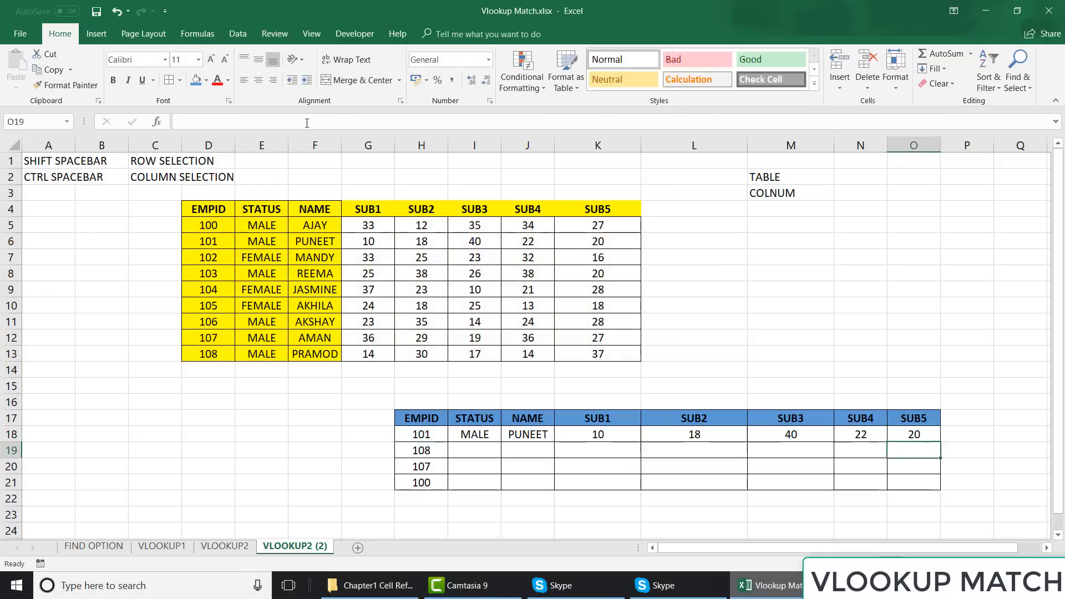
key("Up")
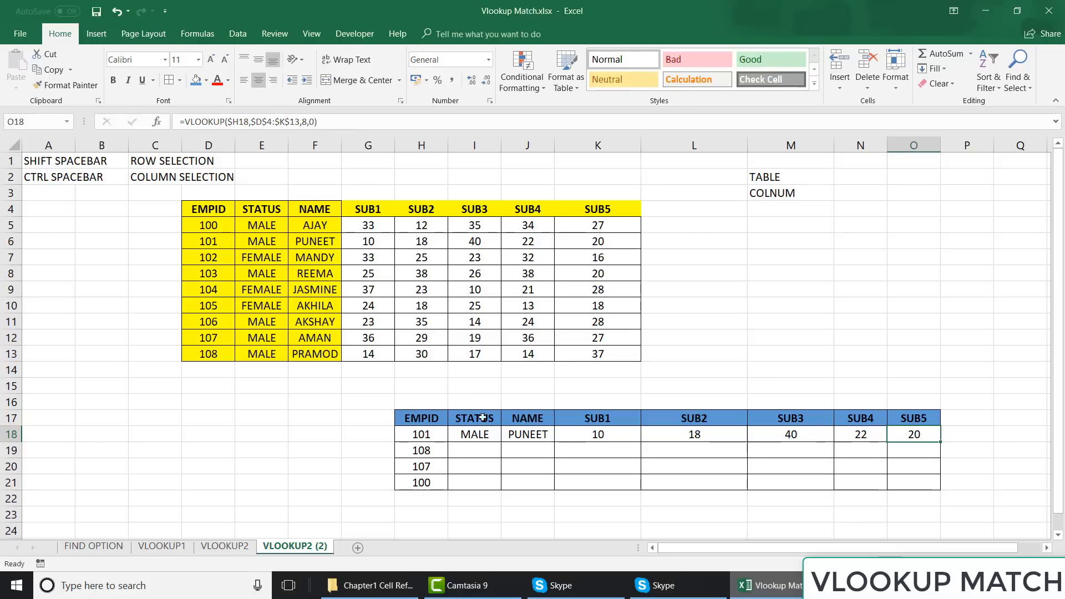
- Fill the VLOOKUP formulas in I18:O18 down to row 21 for the remaining employee IDs
left_click(476, 436)
key("ctrl+shift+Right")
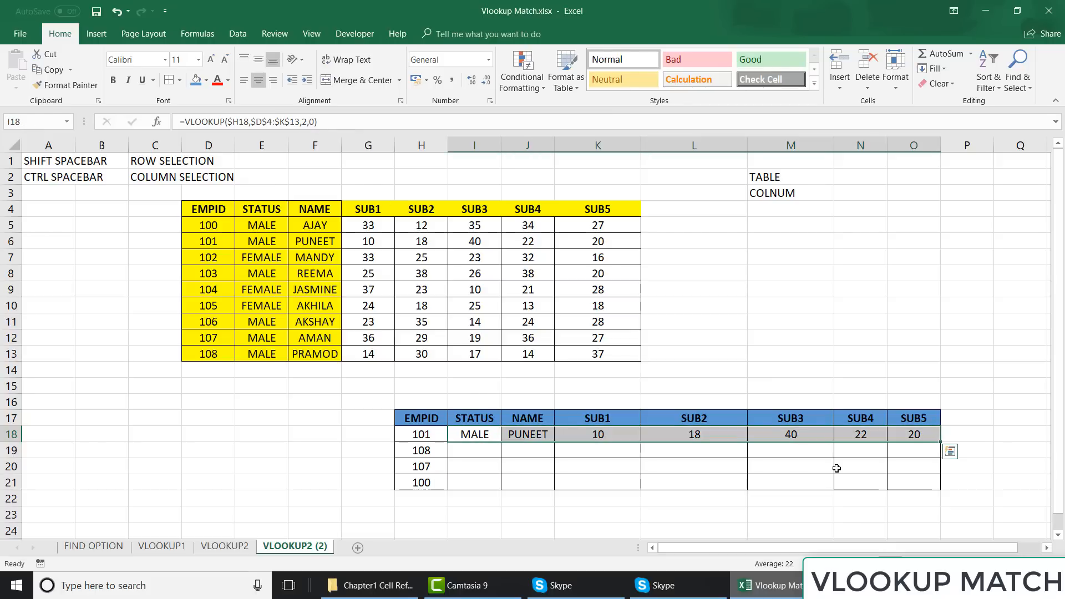
left_click_drag(943, 440, 938, 488)
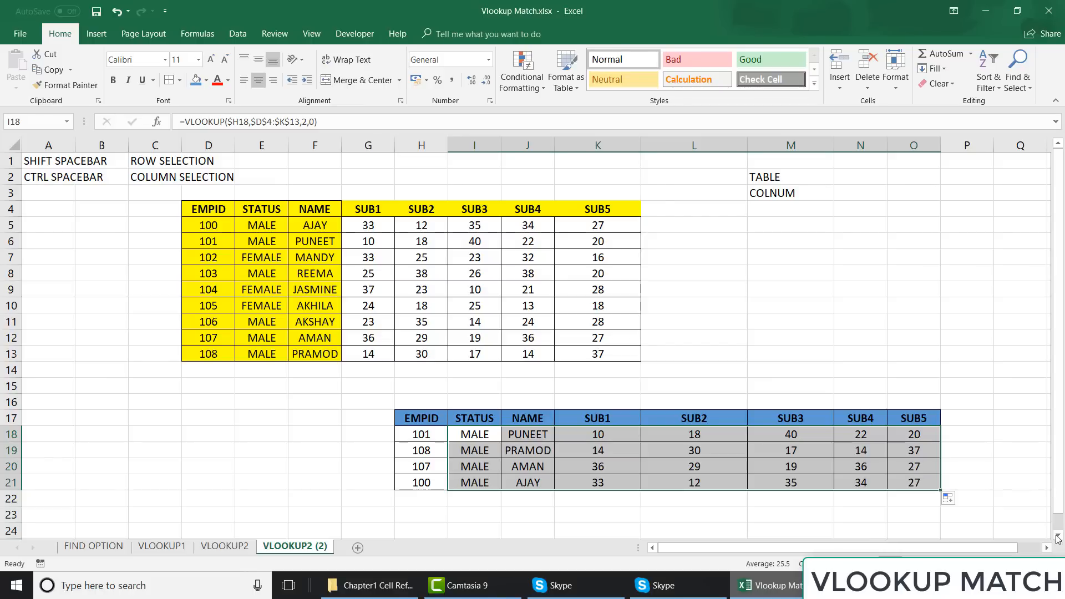
left_click(1058, 537)
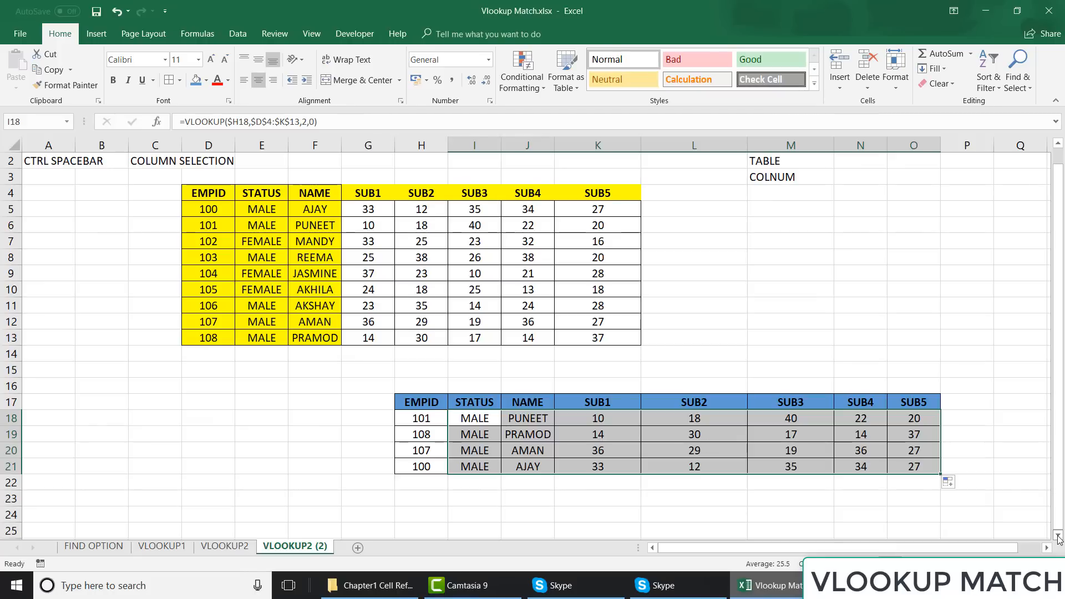
- Clear the lookup formulas from I19 and from the NAME to SUB5 cells J18:O21
left_click(475, 438)
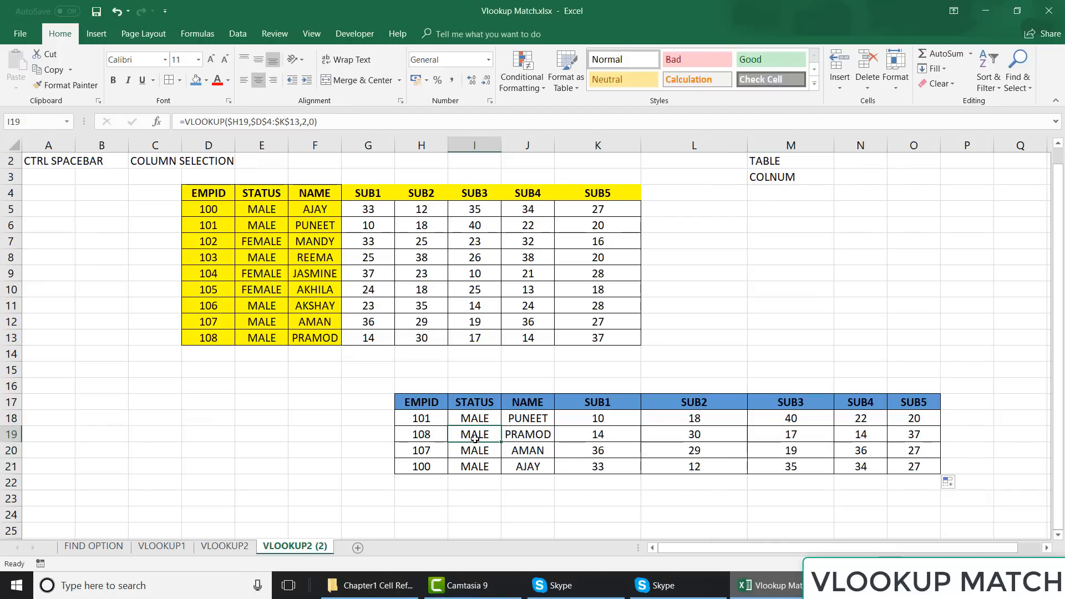
key("ctrl+shift+Right")
key("ctrl+shift+Down")
key("BackSpace")
key("Up")
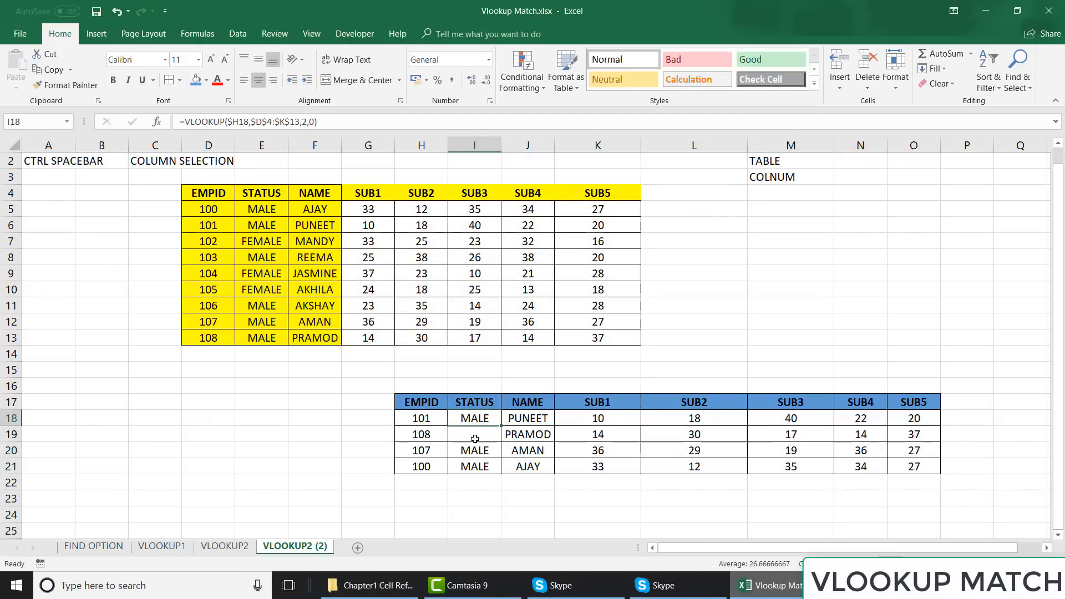
key("Right")
key("ctrl+shift+Right")
key("ctrl+shift+Down")
key("Delete")
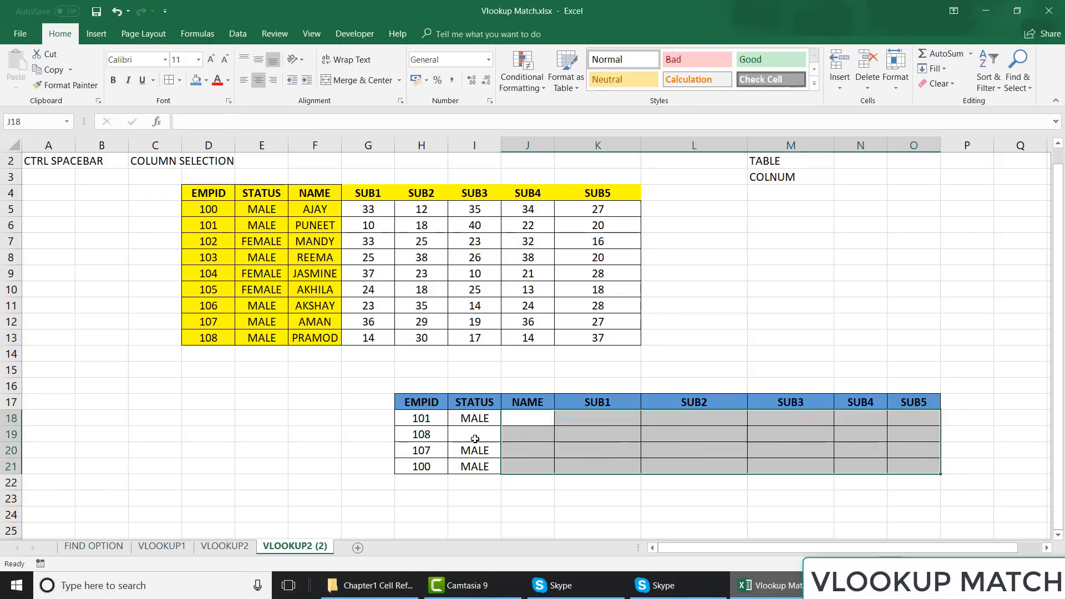
- Clear the STATUS formulas in I20:I21, keeping the VLOOKUP in I18
key("Left")
key("Down")
key("Down")
key("shift+Down")
key("Delete")
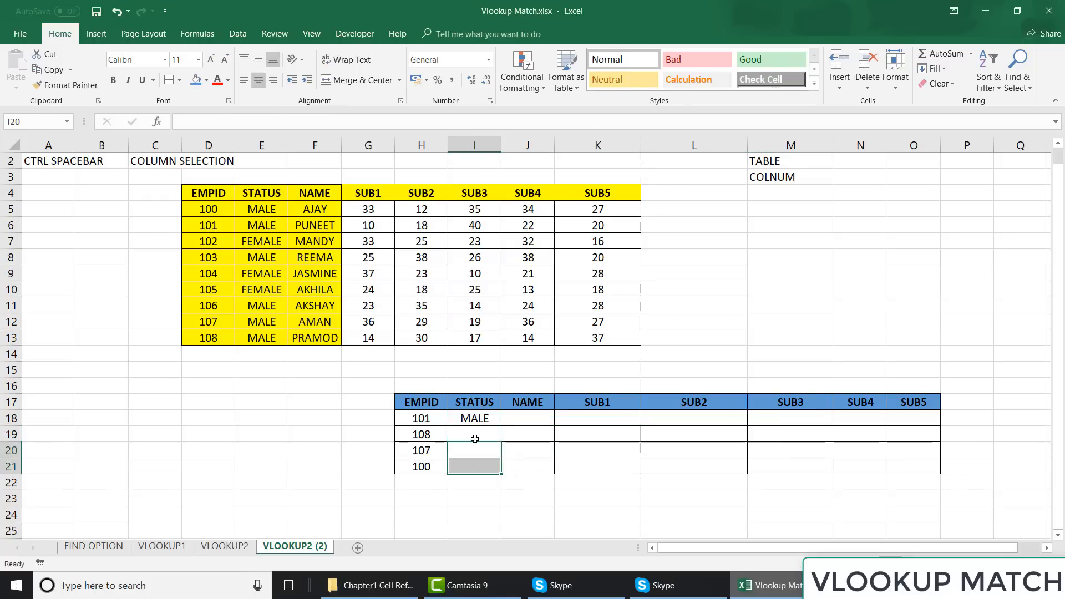
key("Up")
key("Up")
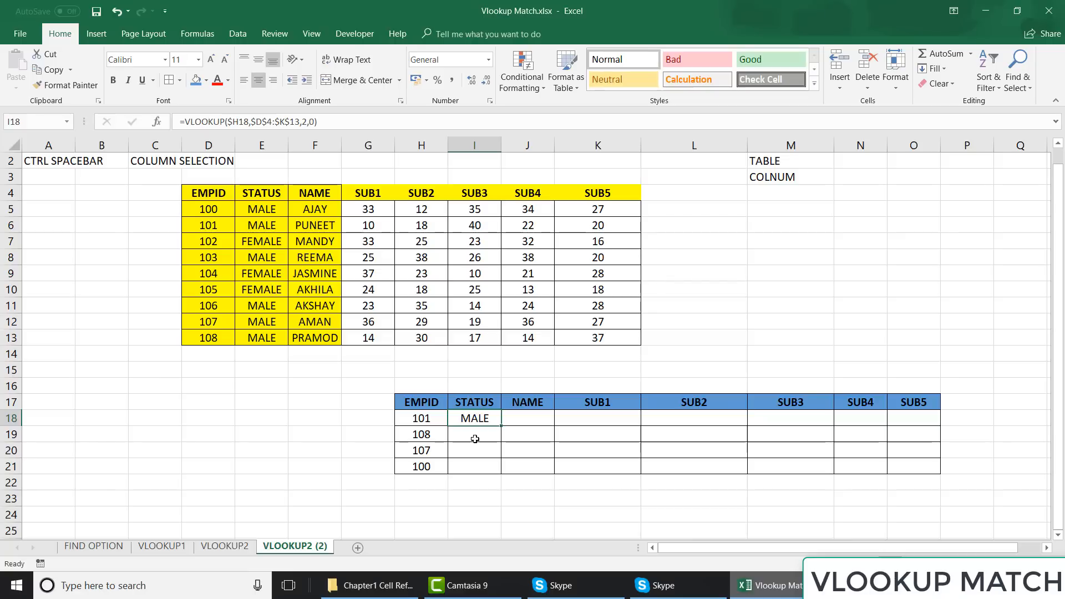
key("Right")
key("Right")
key("Right")
key("Right")
key("Right")
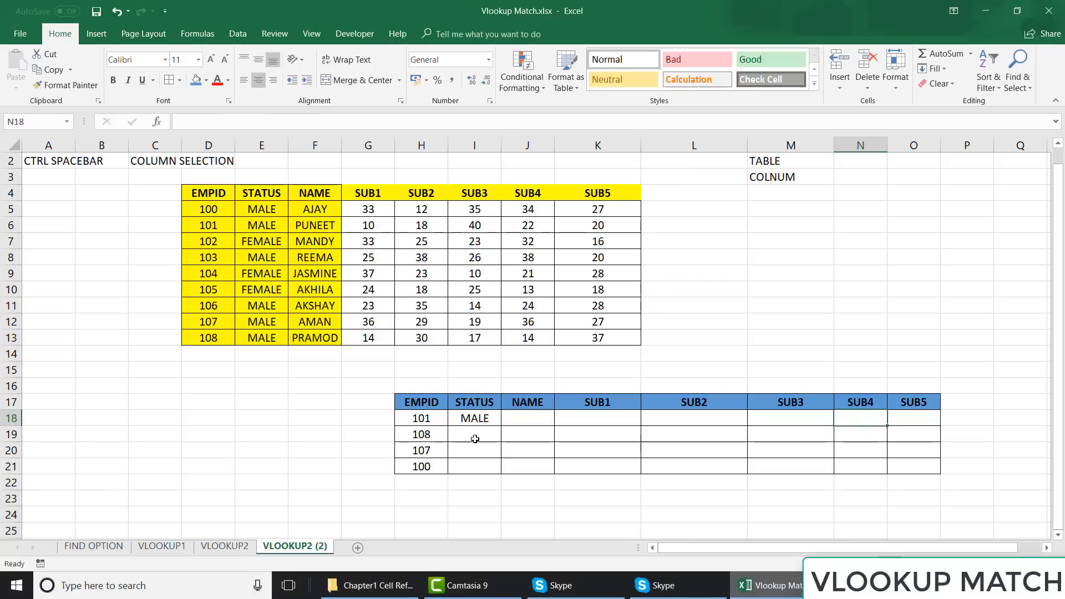
- Enter the column numbers 2 to 8 in E3:K3 above the STATUS to SUB5 headers
left_click(258, 177)
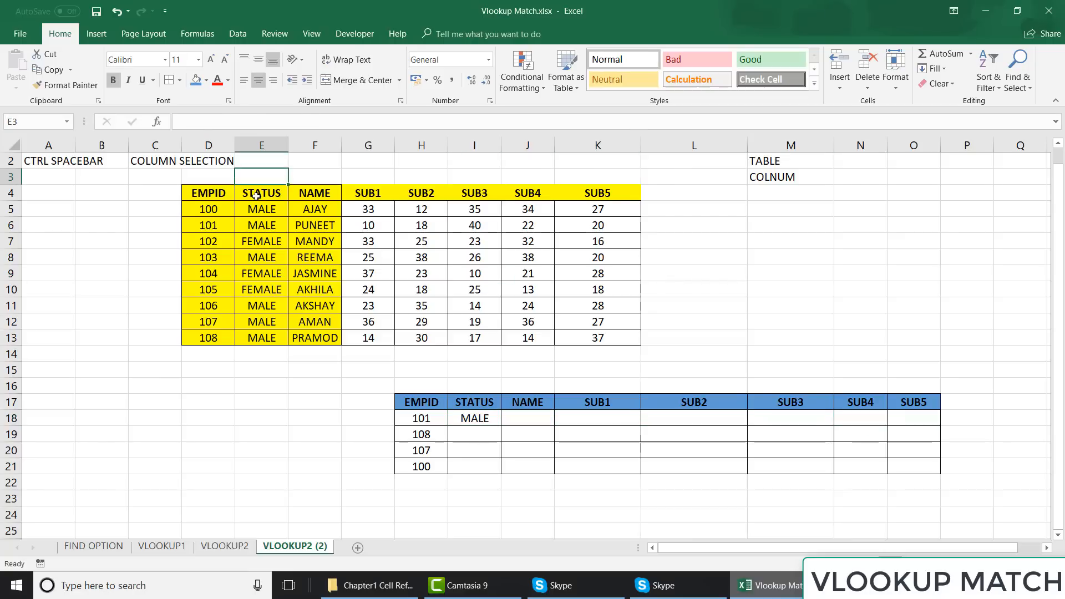
type("2")
key("Right")
type("3")
key("Right")
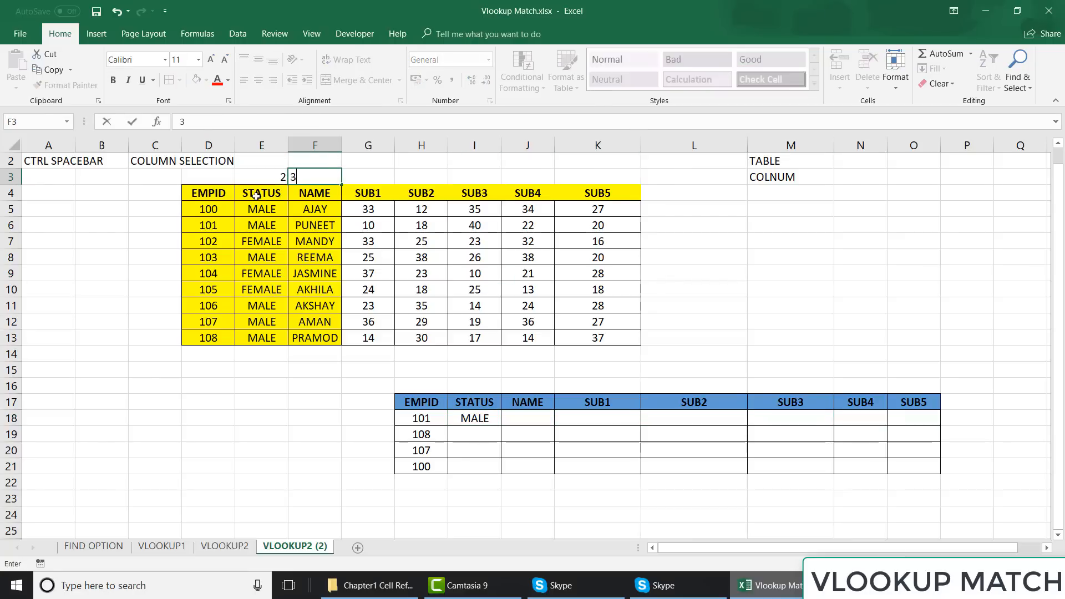
type("4")
key("Right")
type("5")
key("Right")
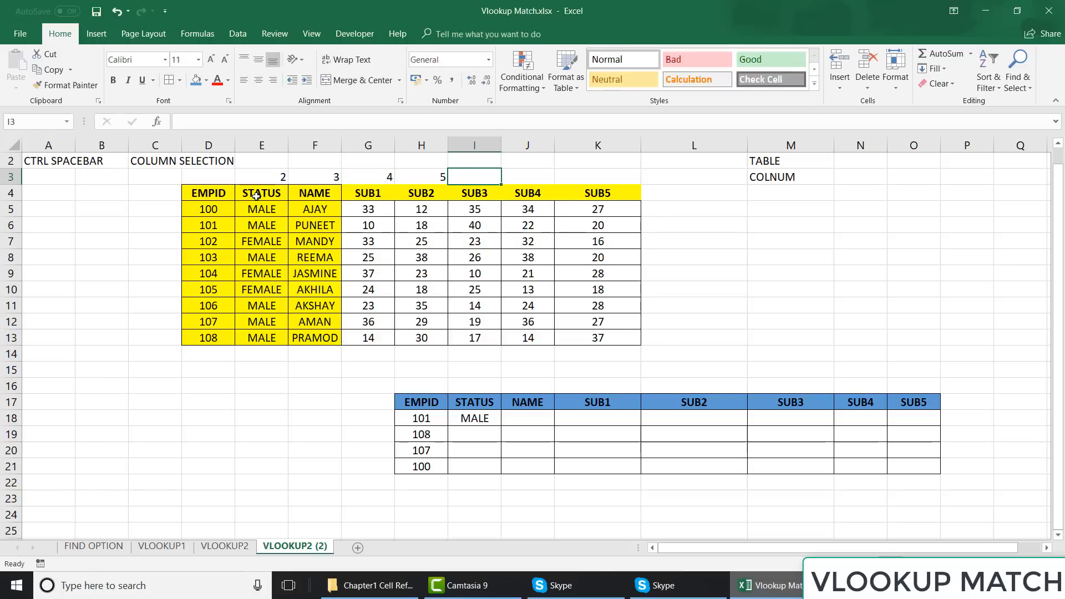
type("6")
key("Right")
type("7")
key("Right")
type("8")
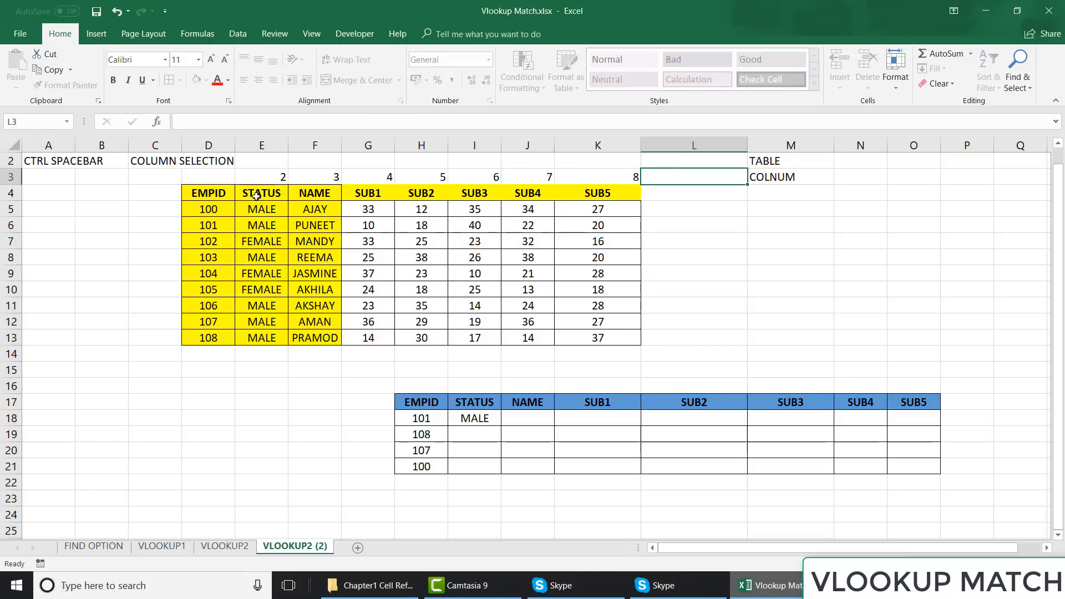
- Fill I23:O23 below the lookup table with the number series 2 to 8, centred on a blue fill
key("Left")
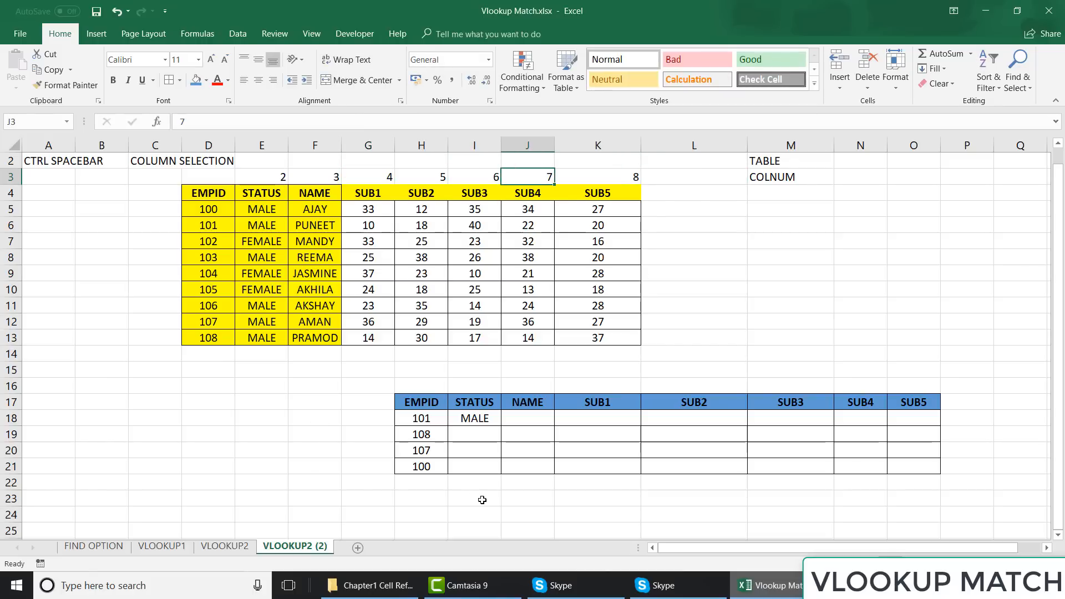
left_click(482, 499)
type("2")
key("Return")
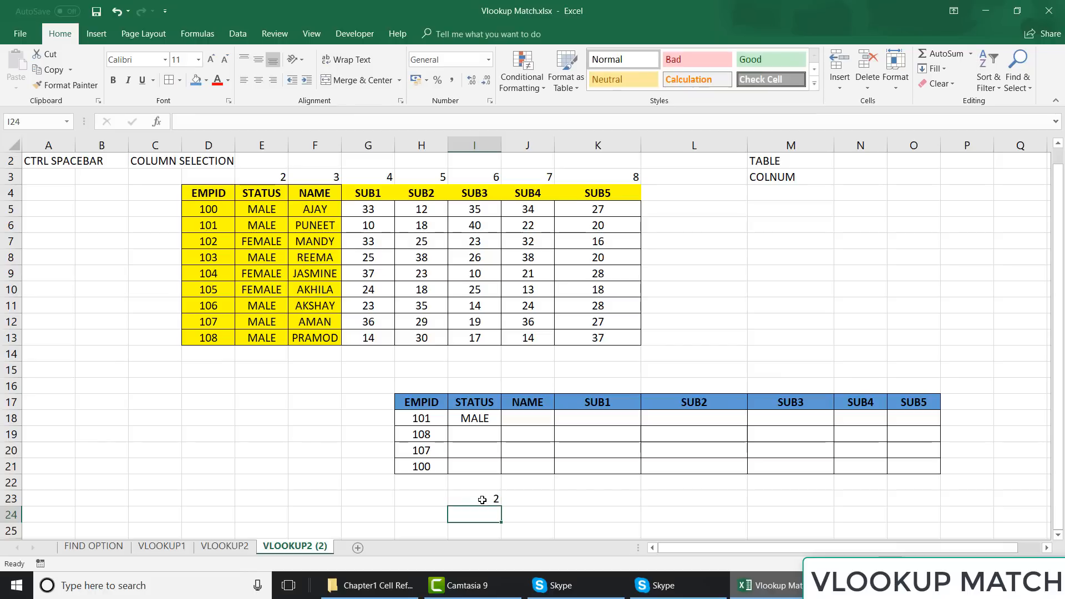
left_click(482, 499)
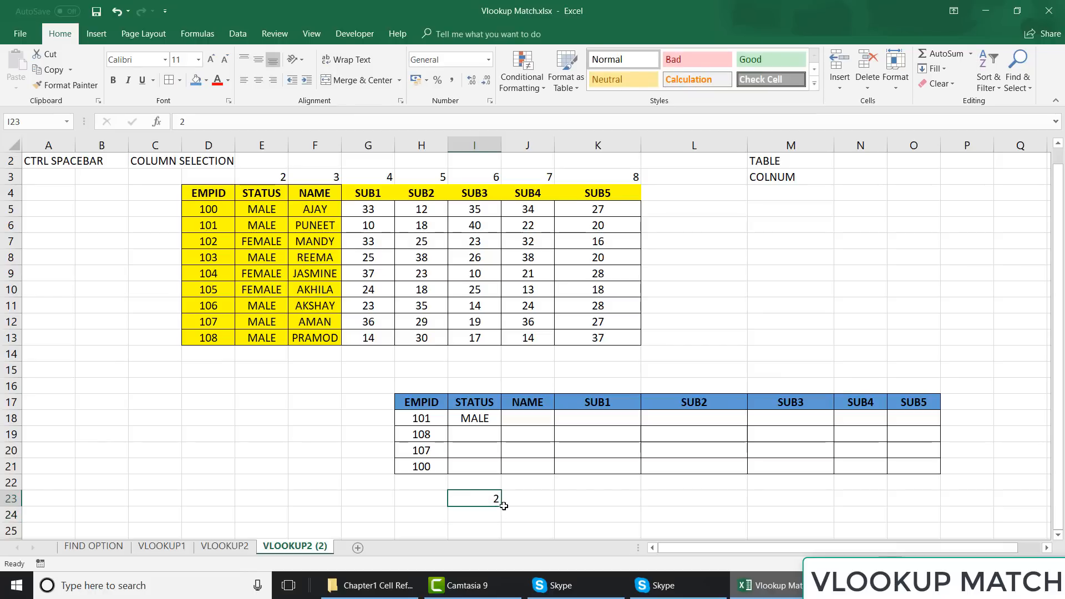
left_click_drag(500, 506, 959, 513)
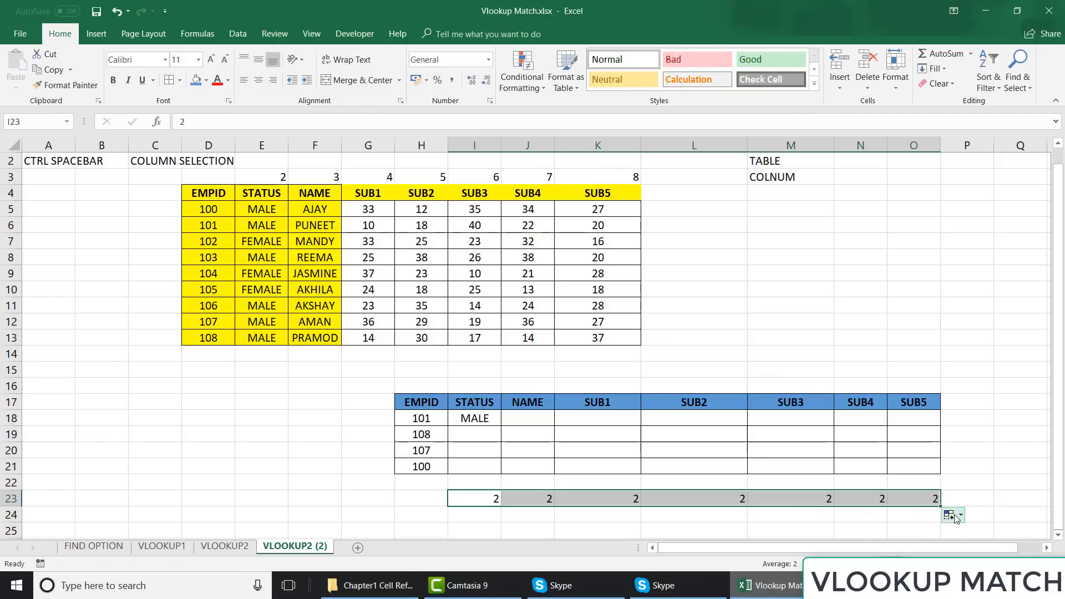
left_click(949, 516)
left_click(950, 467)
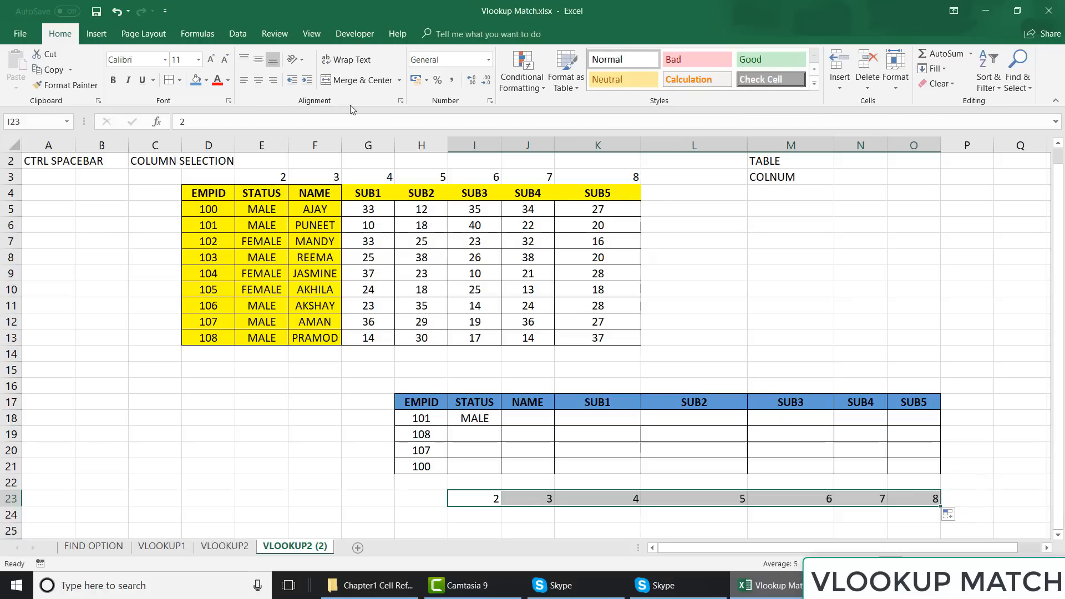
left_click(258, 81)
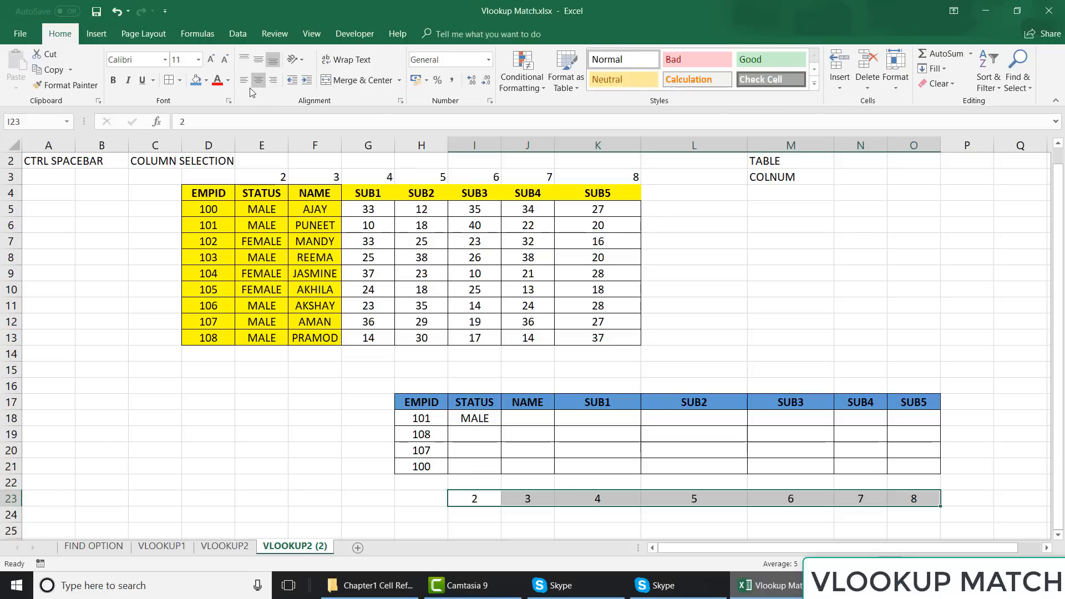
left_click(197, 81)
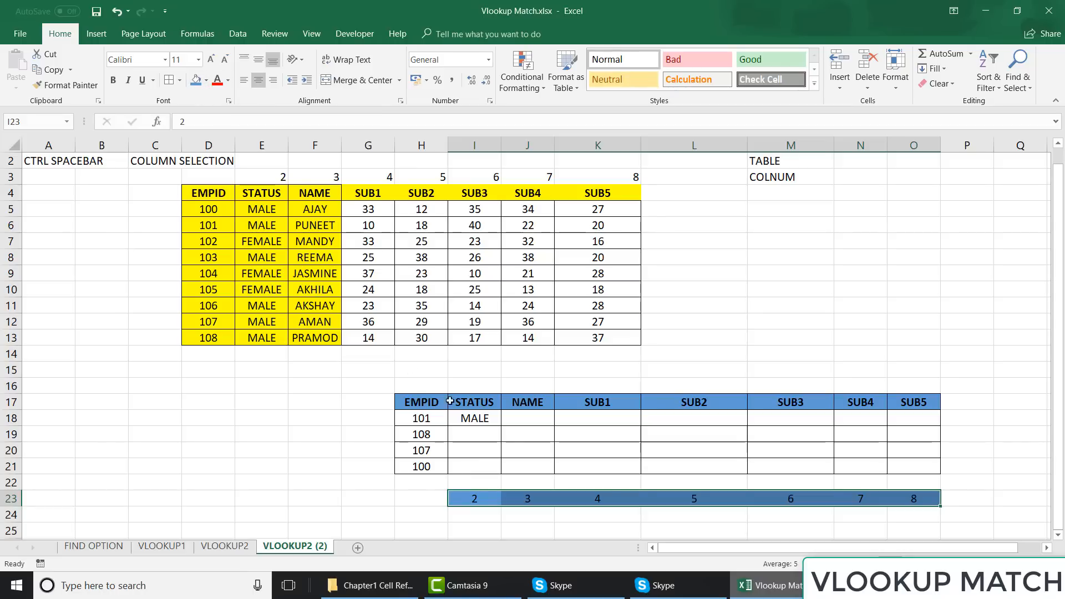
- Replace the column number in I18's VLOOKUP with a reference to I23 and fill the formula across to O18
left_click(483, 418)
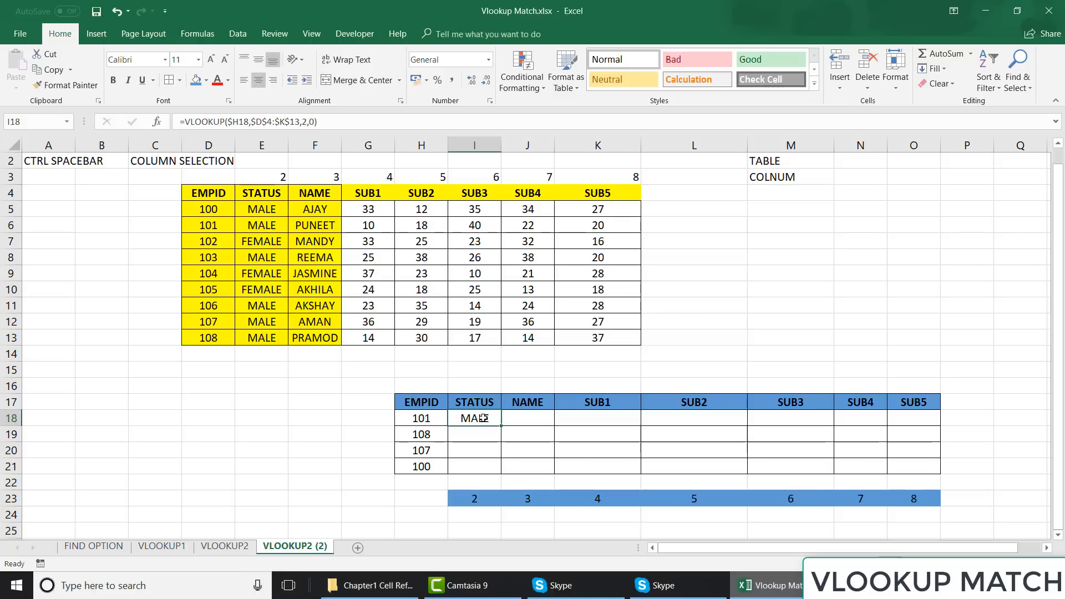
left_click(307, 122)
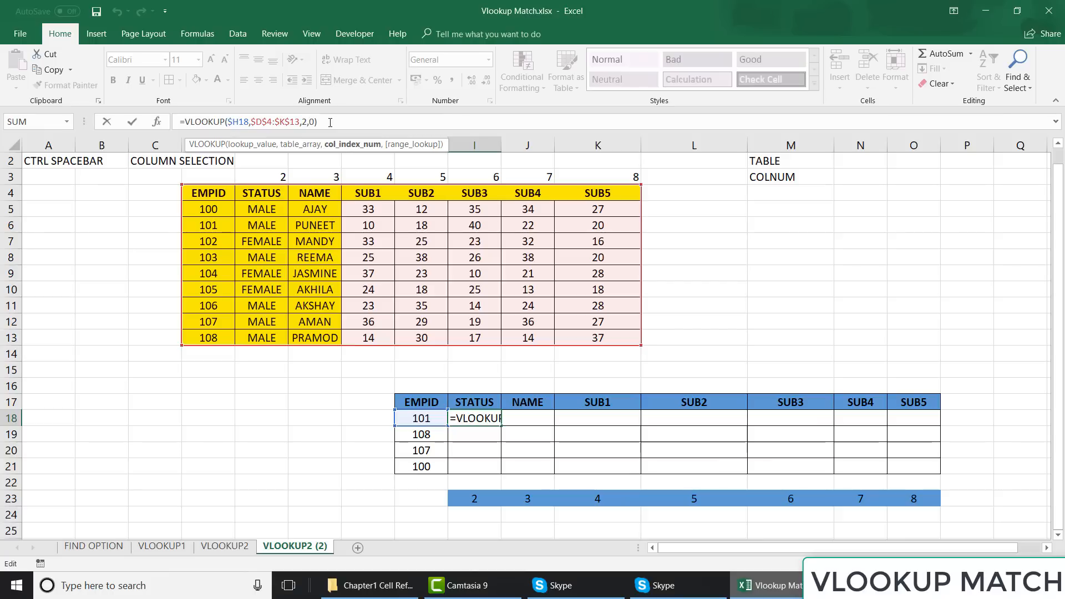
key("BackSpace")
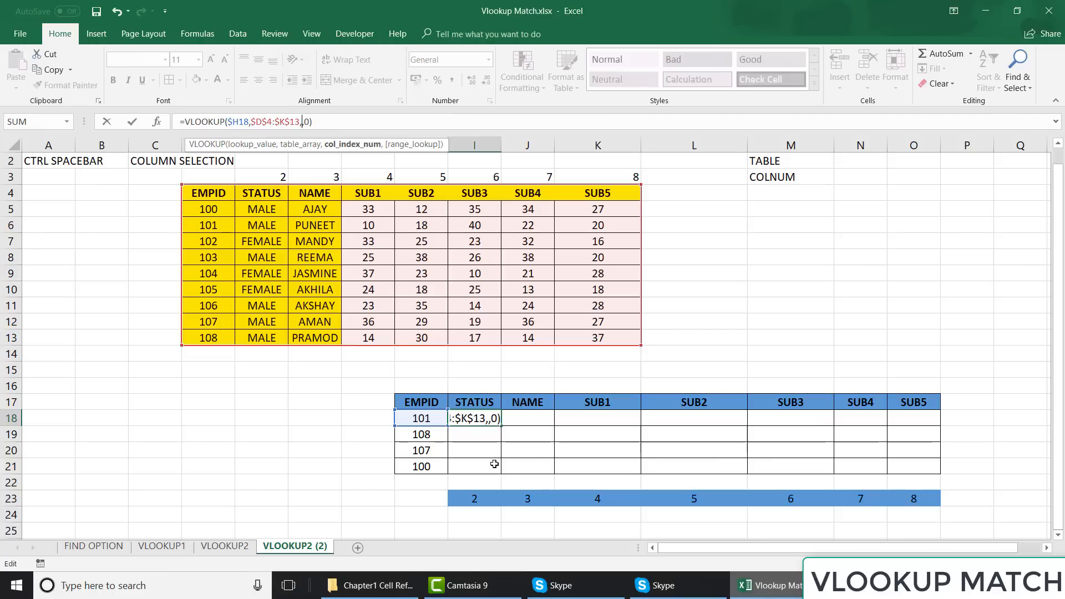
left_click(485, 497)
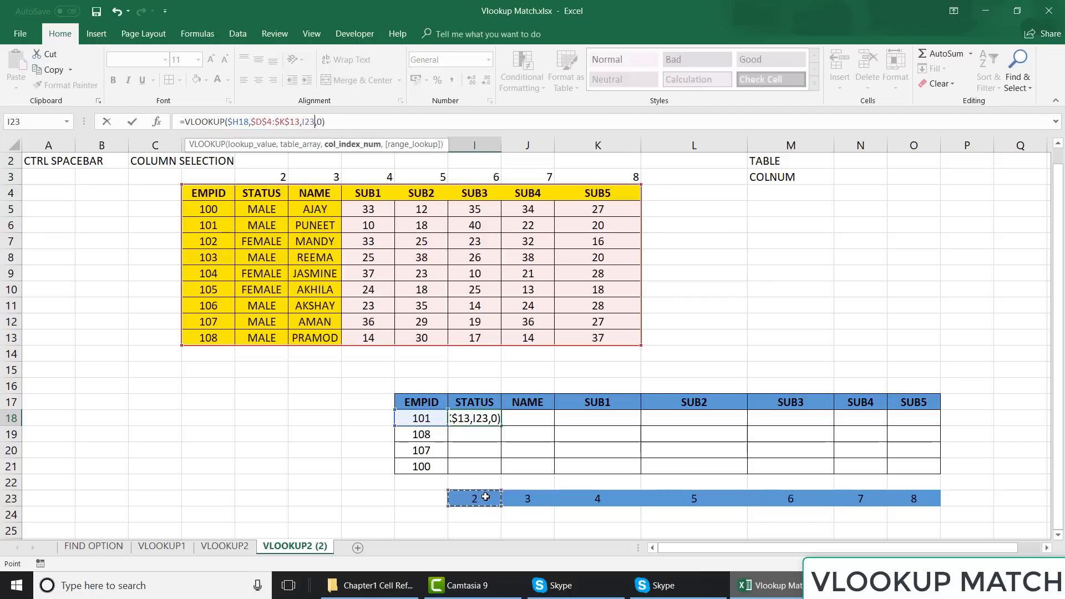
mouse_move(555, 585)
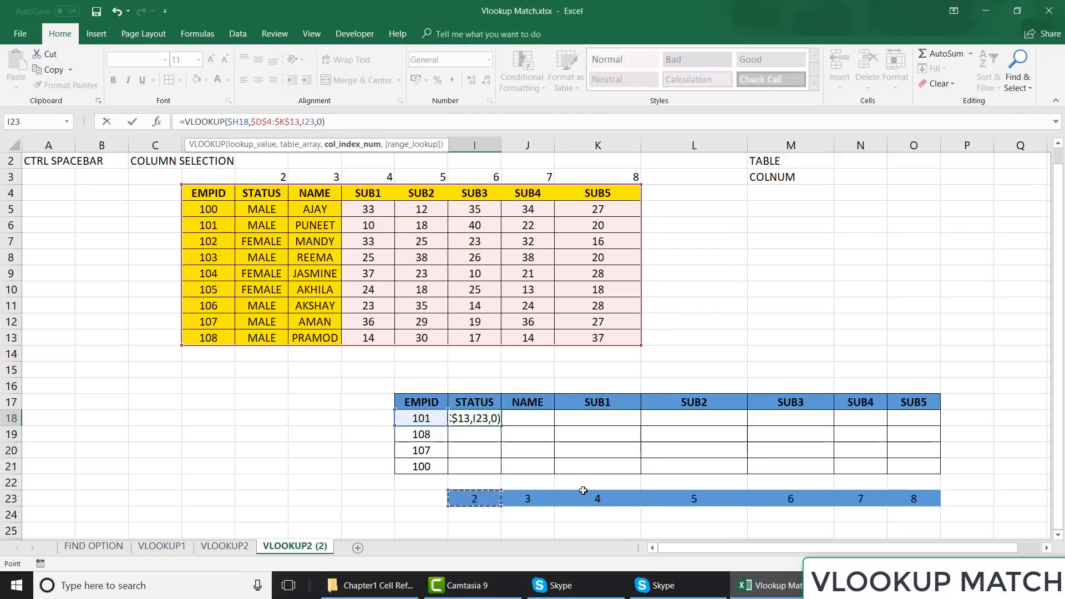
key("ctrl+Return")
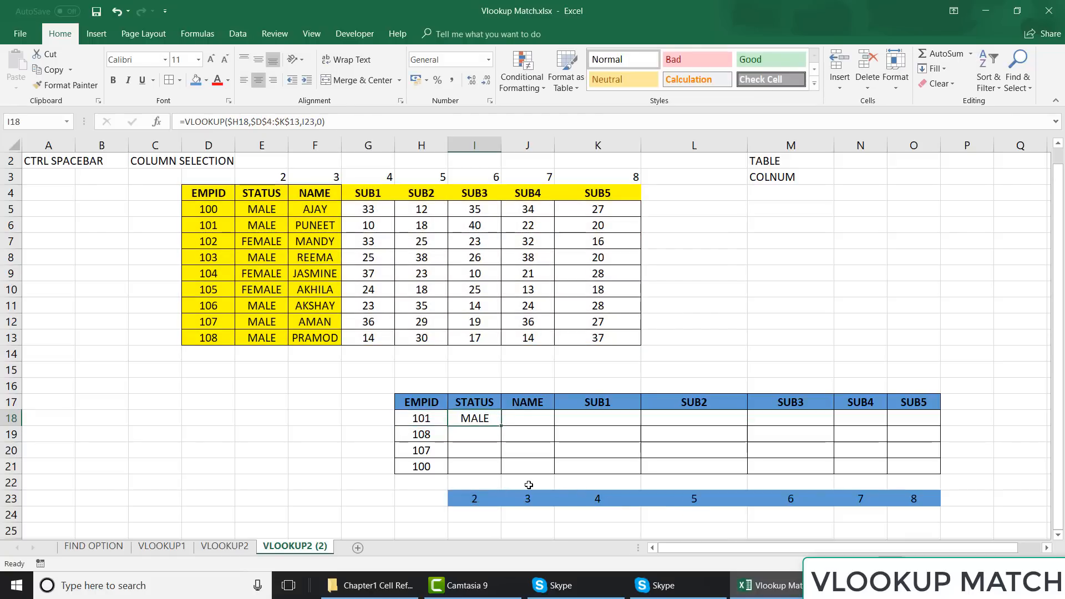
left_click_drag(500, 426, 919, 439)
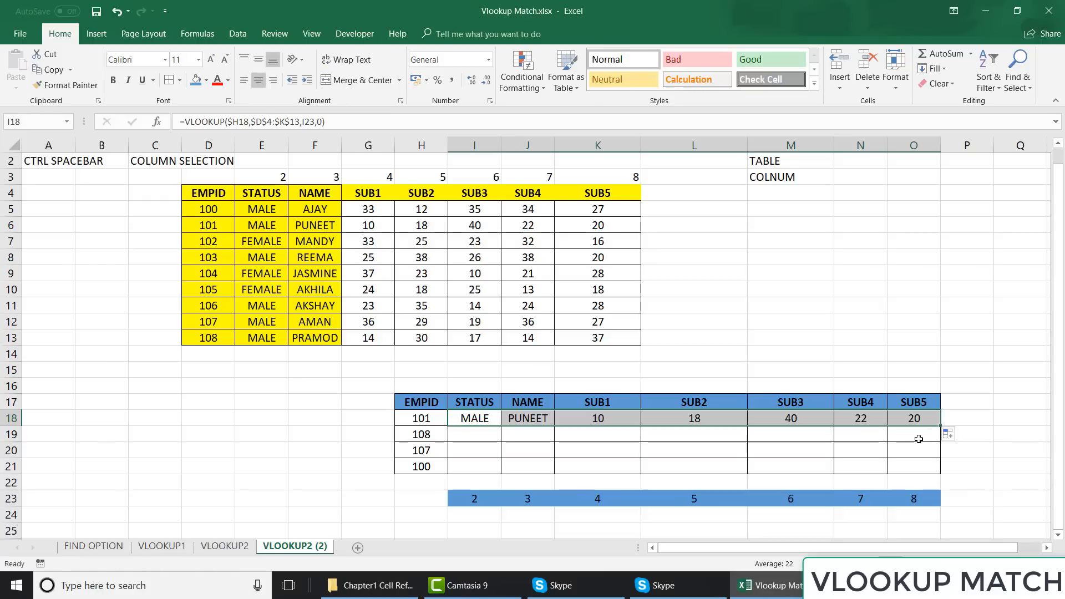
- Examine the copied VLOOKUP formulas in row 18, especially J18 and L18, and how their column references follow the numbers in row 23
left_click(533, 416)
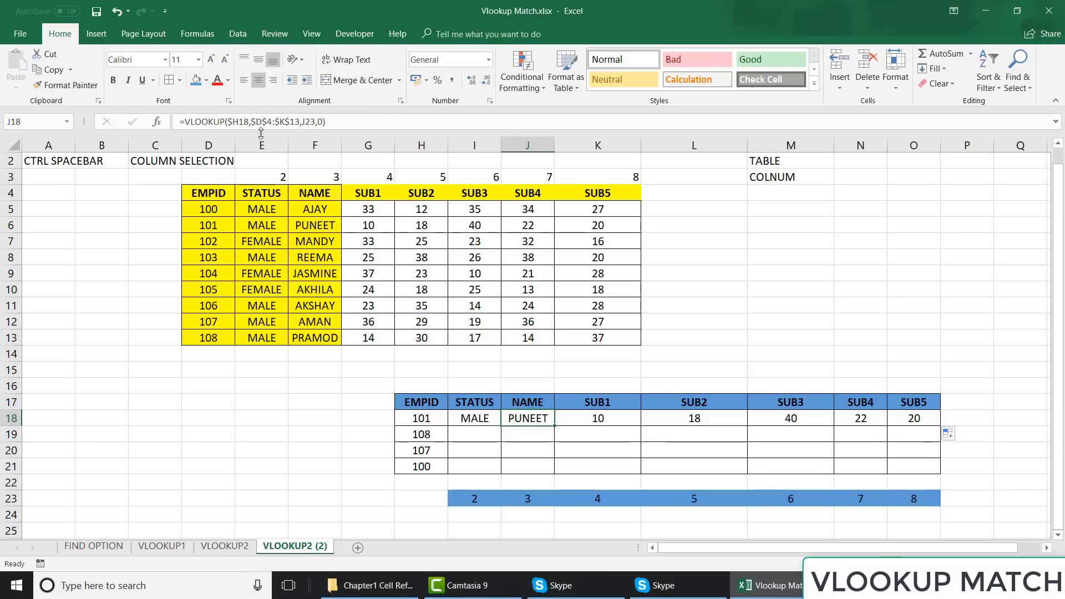
left_click(307, 122)
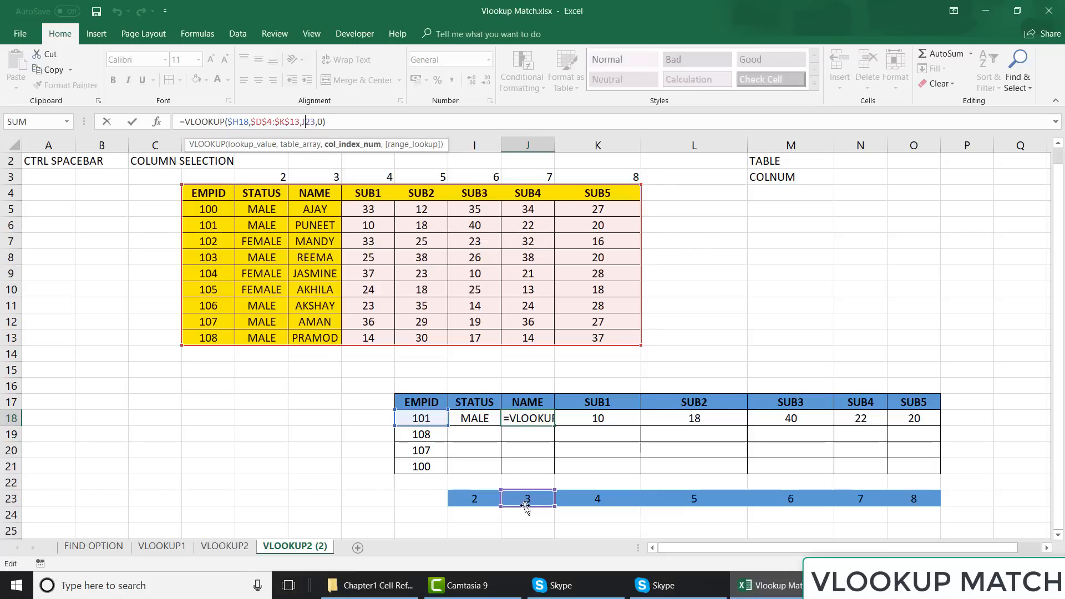
key("ctrl+Return")
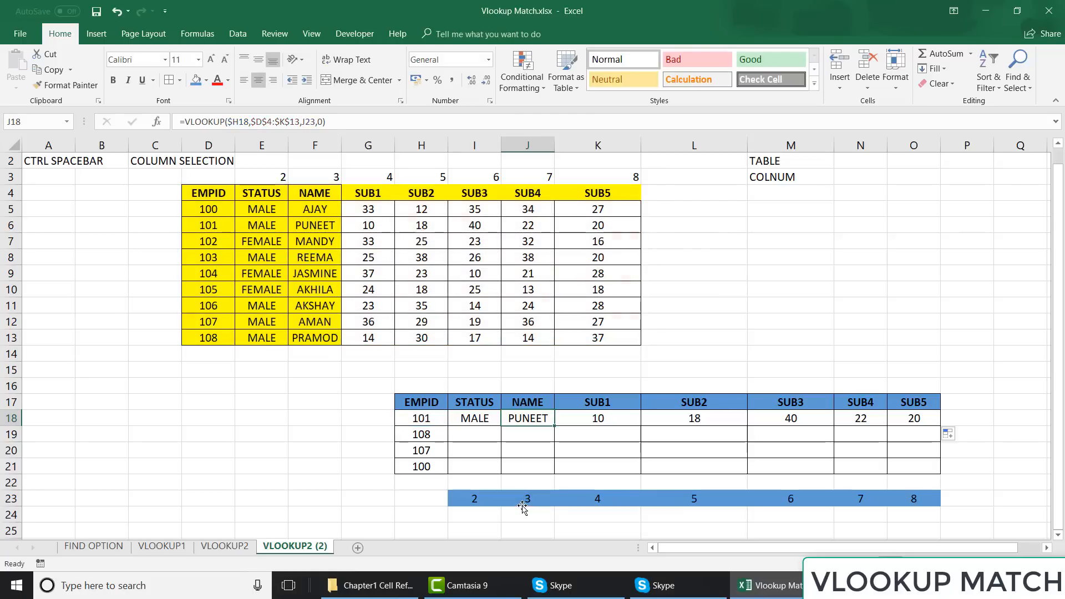
key("Right")
key("Right")
key("Right")
key("Right")
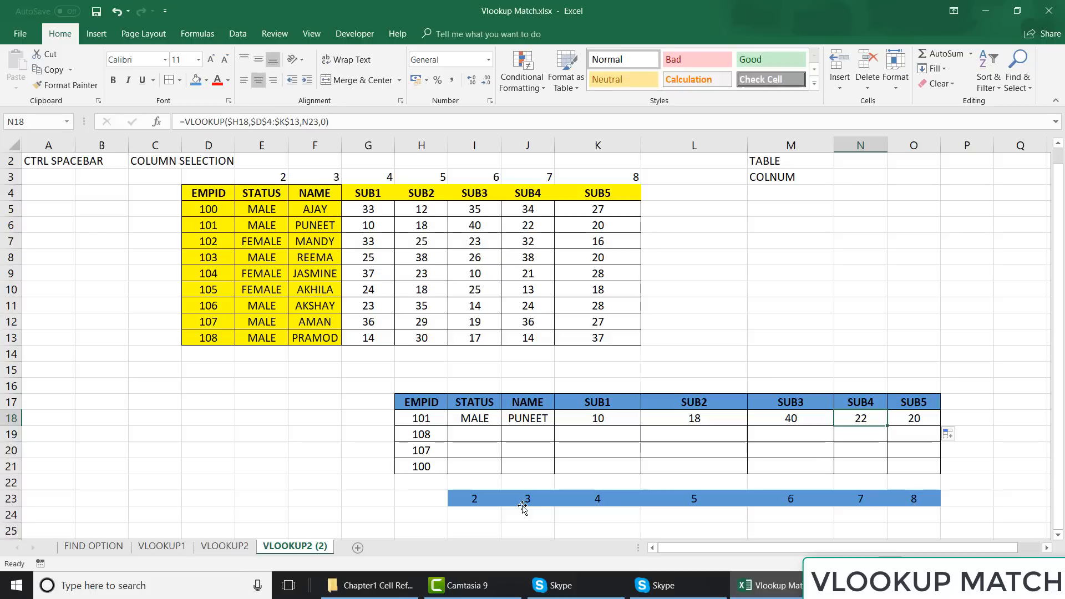
left_click(656, 500)
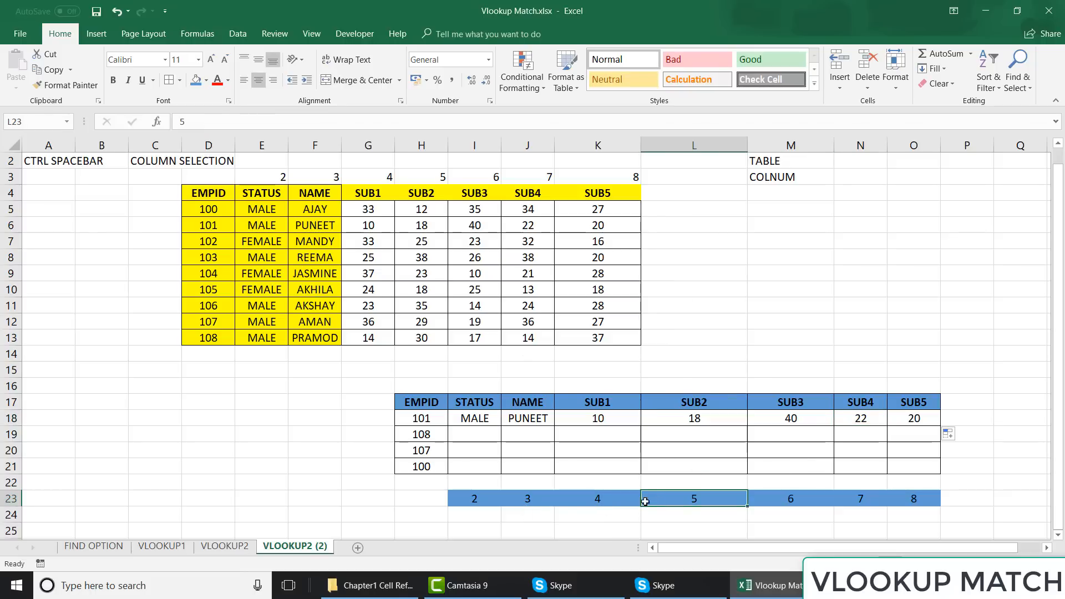
left_click(698, 419)
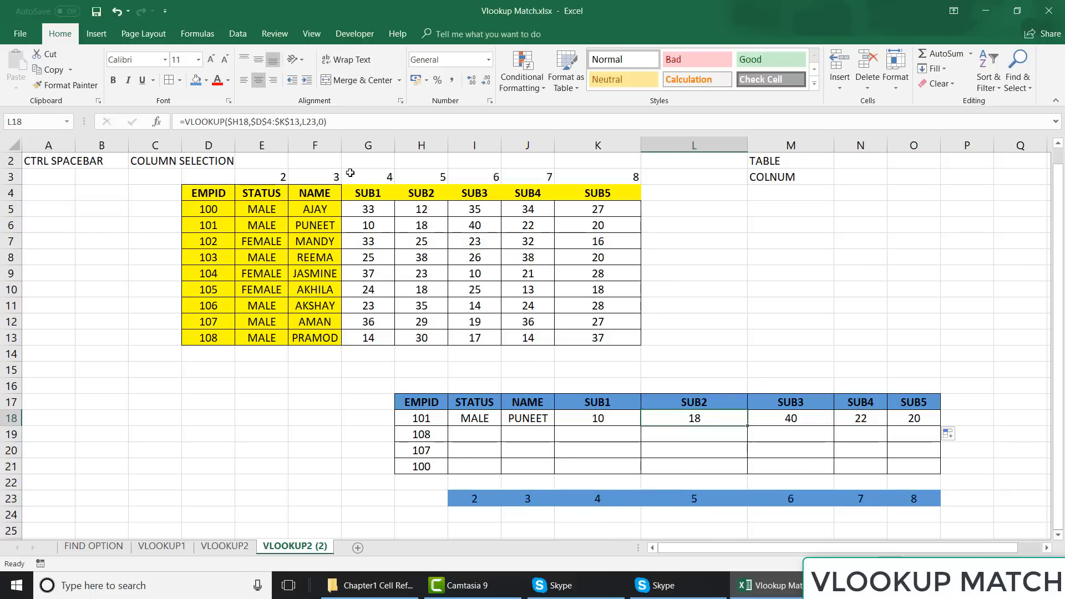
left_click(269, 122)
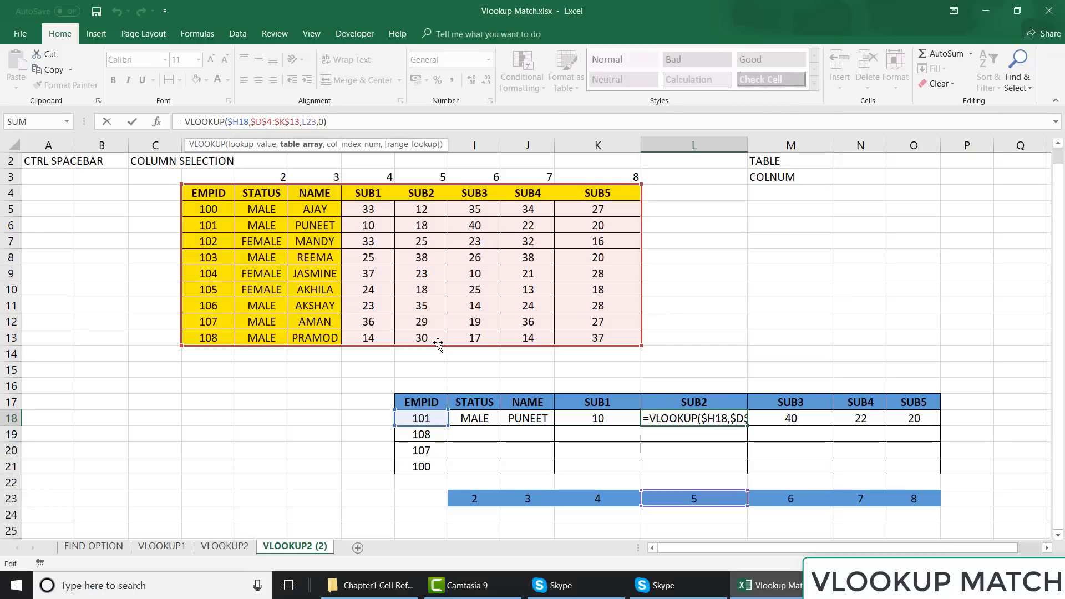
key("ctrl+Return")
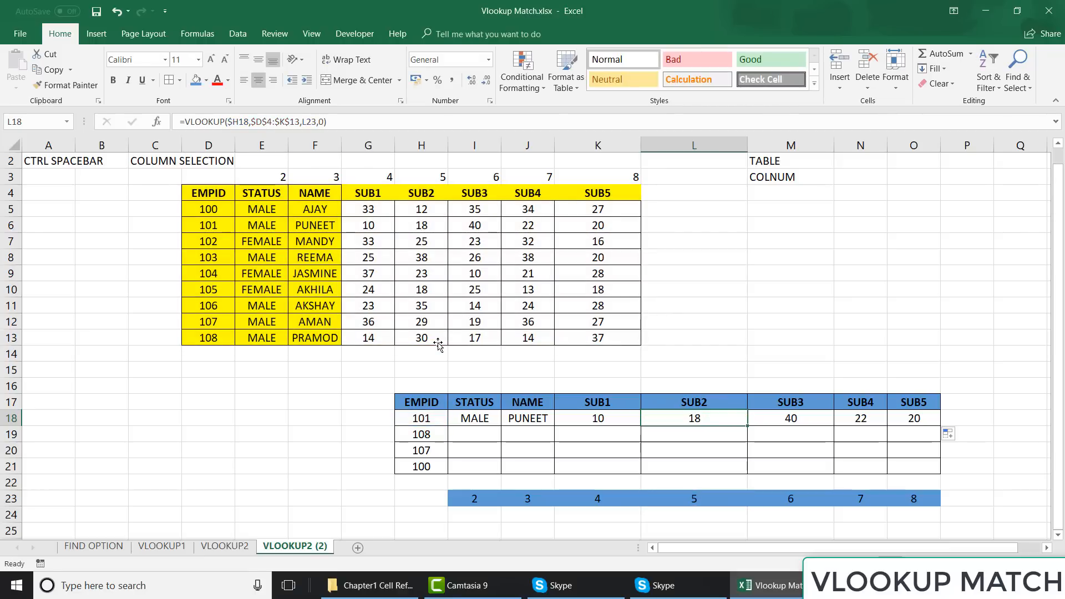
- Try filling the STATUS formula from I18 down to I19, check its column-number reference, and undo the fill
left_click(467, 417)
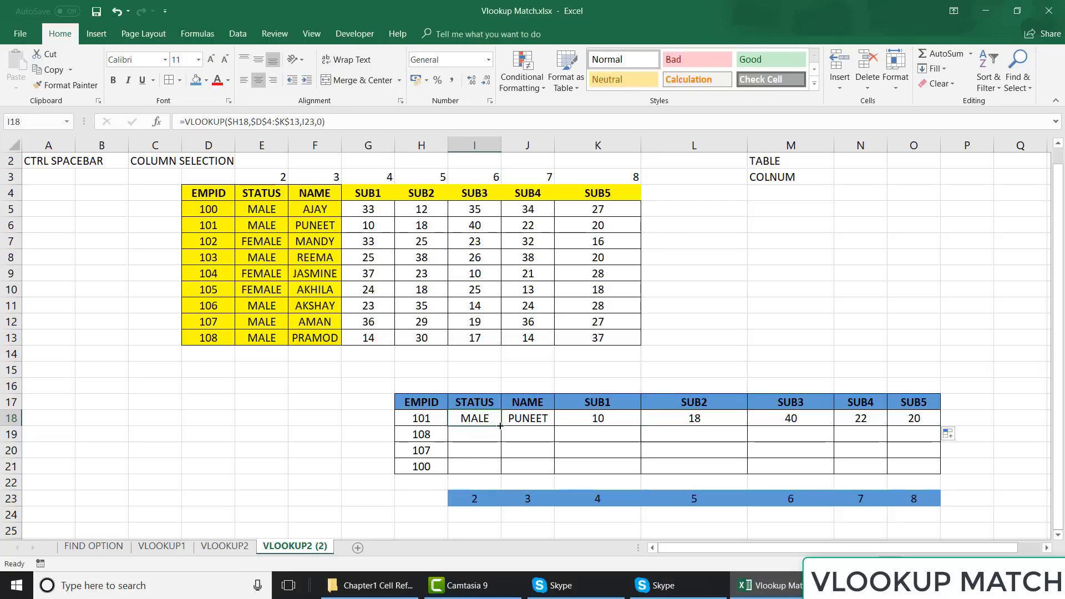
left_click_drag(500, 425, 498, 435)
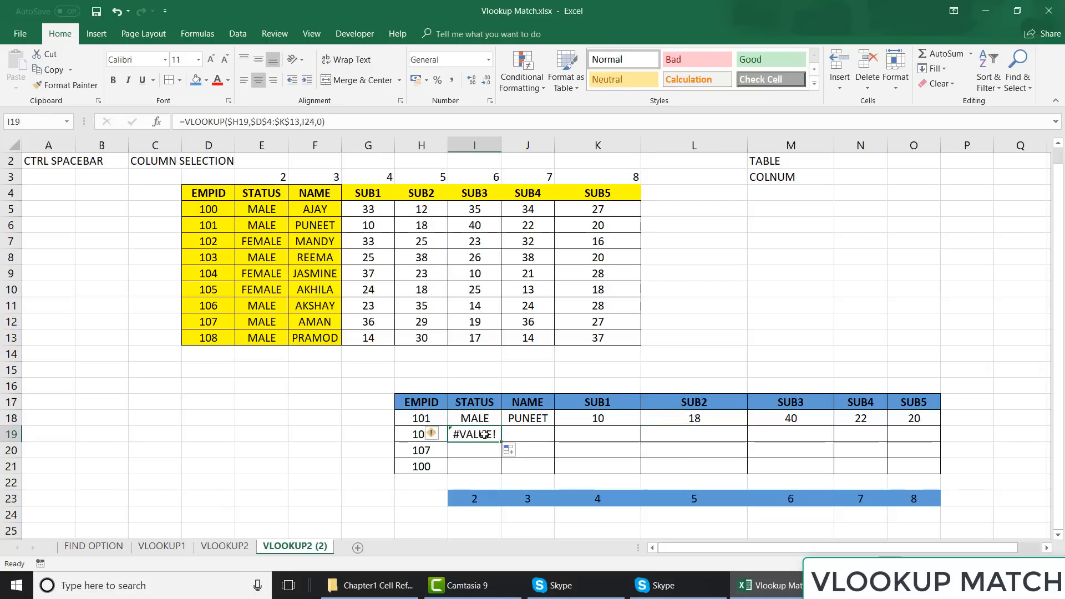
left_click(303, 122)
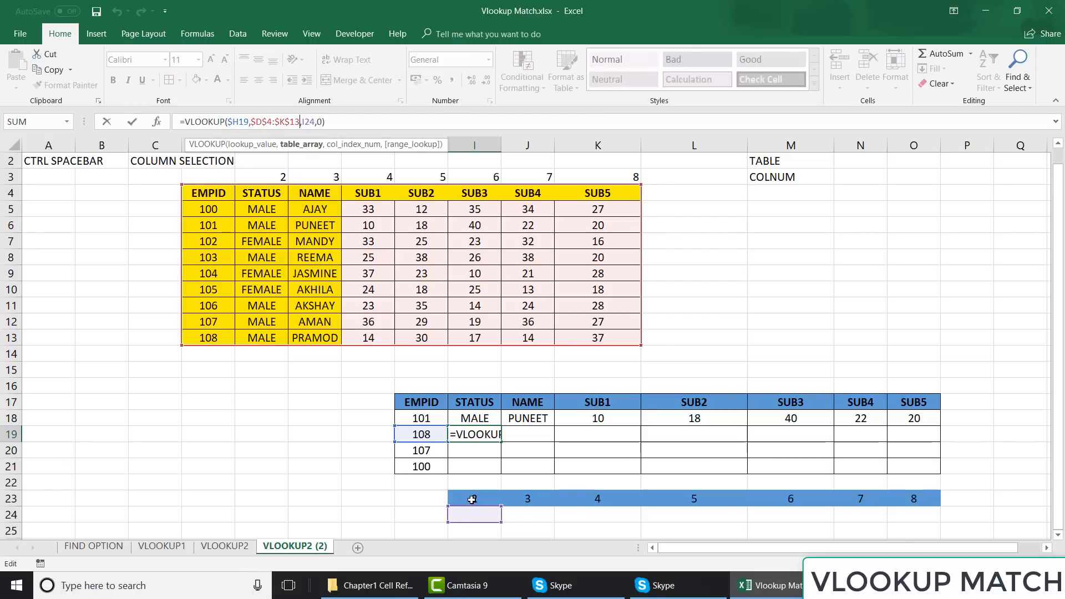
key("ctrl+Return")
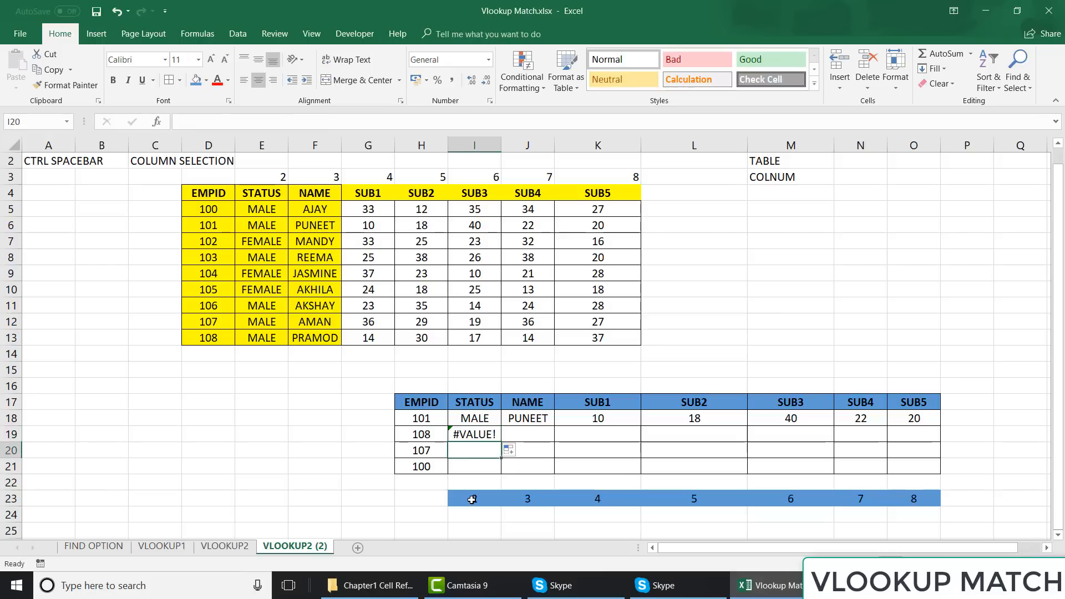
key("ctrl+z")
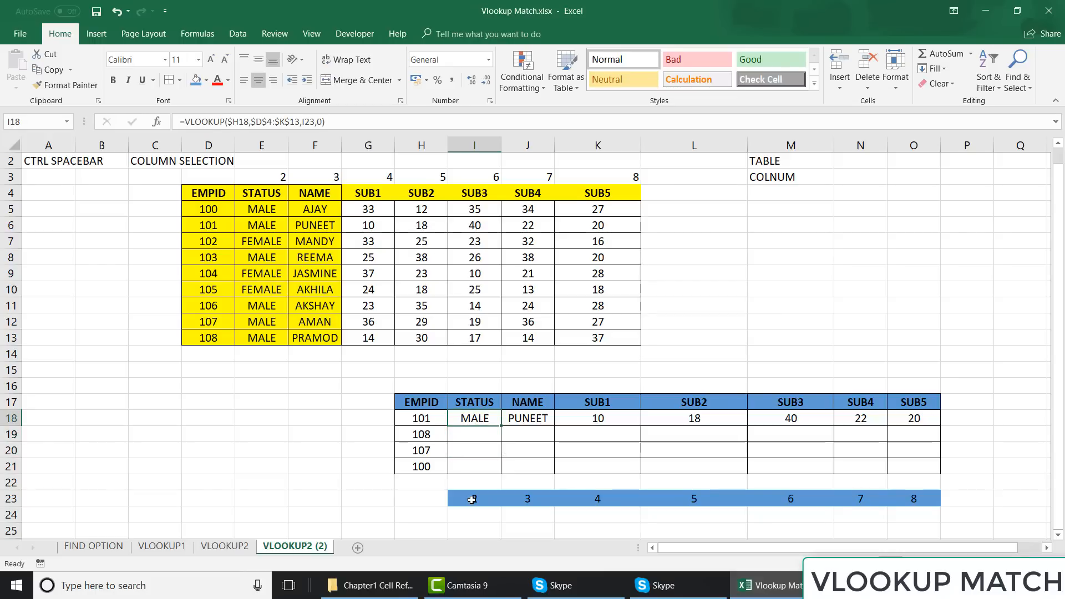
- Clear the copied VLOOKUP formulas from the NAME to SUB5 cells J18:O18, keeping the one in I18
key("ctrl+shift+Right")
key("Right")
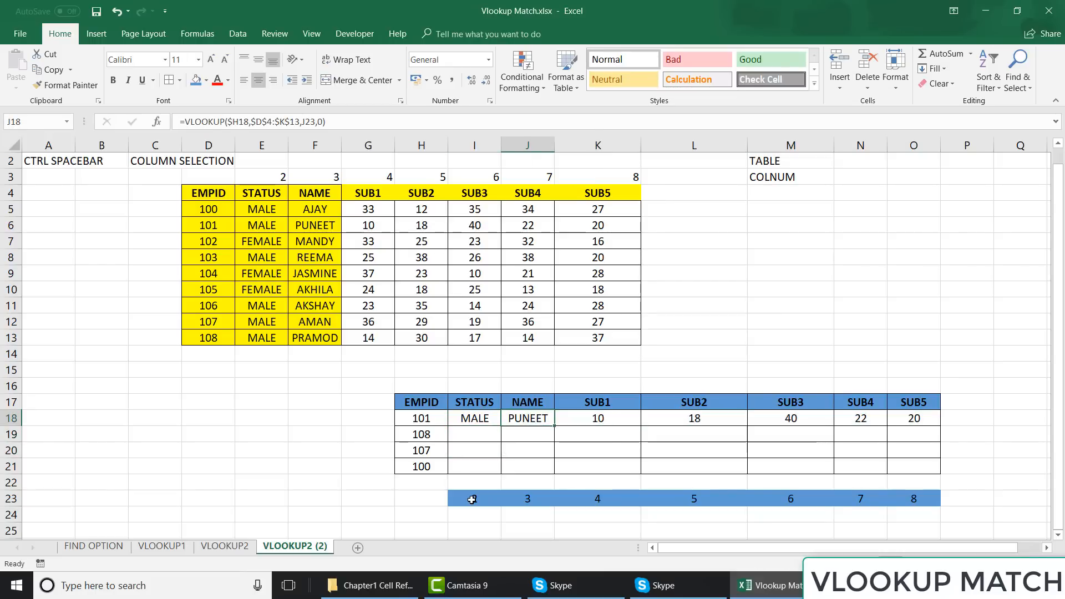
key("ctrl+shift+Right")
key("Delete")
key("Left")
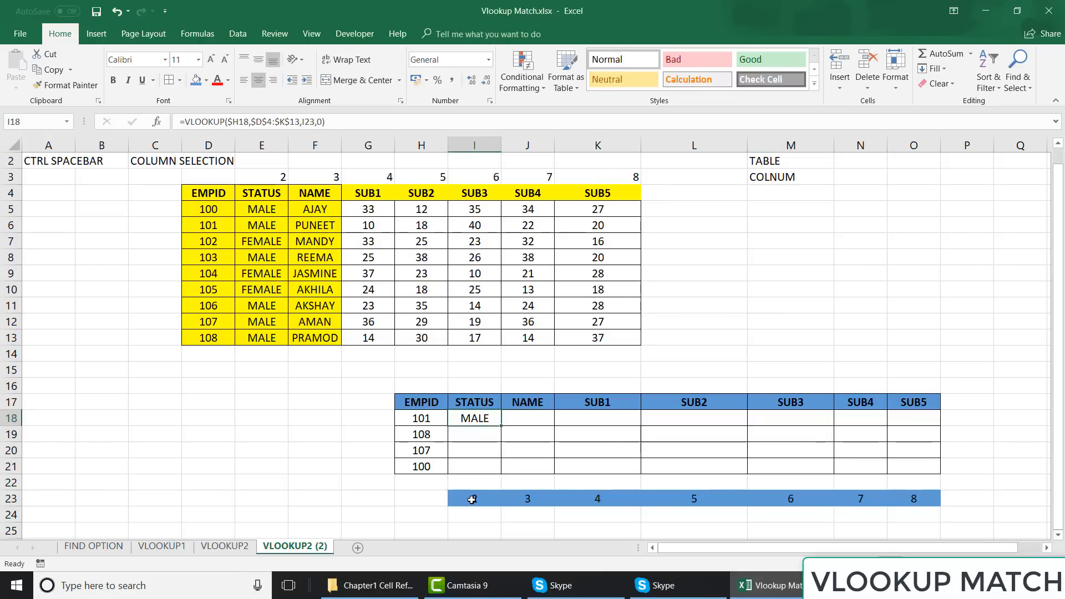
left_click(309, 122)
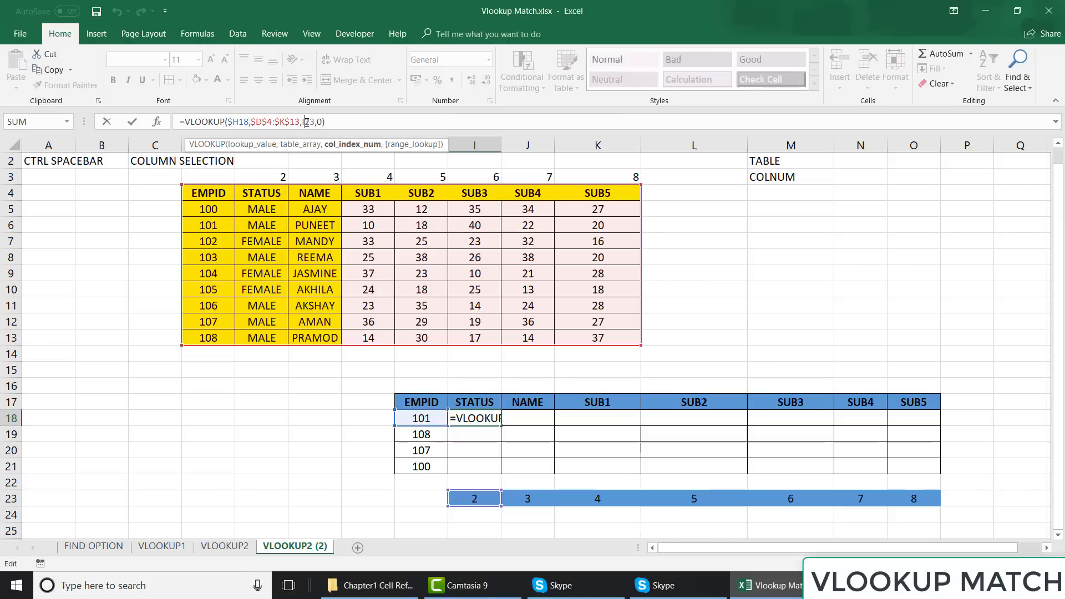
double_click(307, 123)
key("Return")
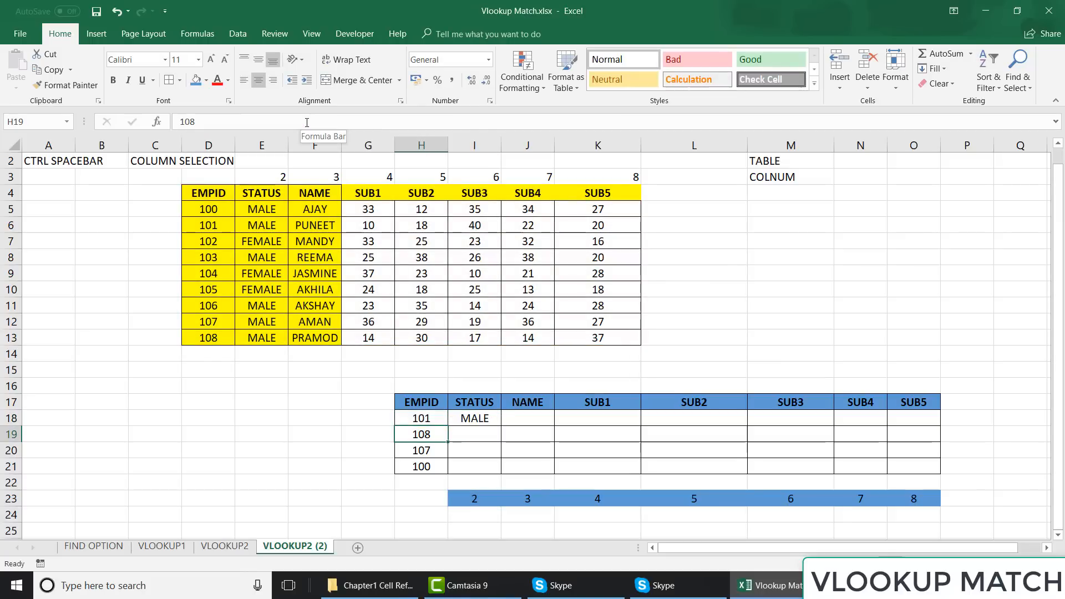
key("Right")
key("Up")
key("Right")
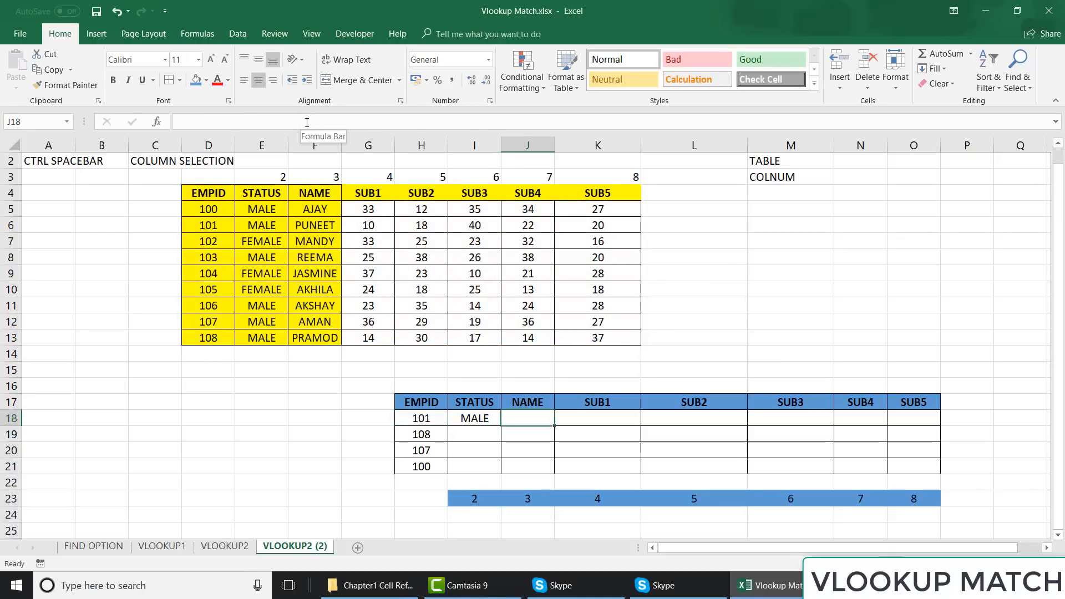
key("Left")
- Lock the row of the column-number reference in I18's VLOOKUP as I$23 and fill the formula through I18:O21
left_click(307, 120)
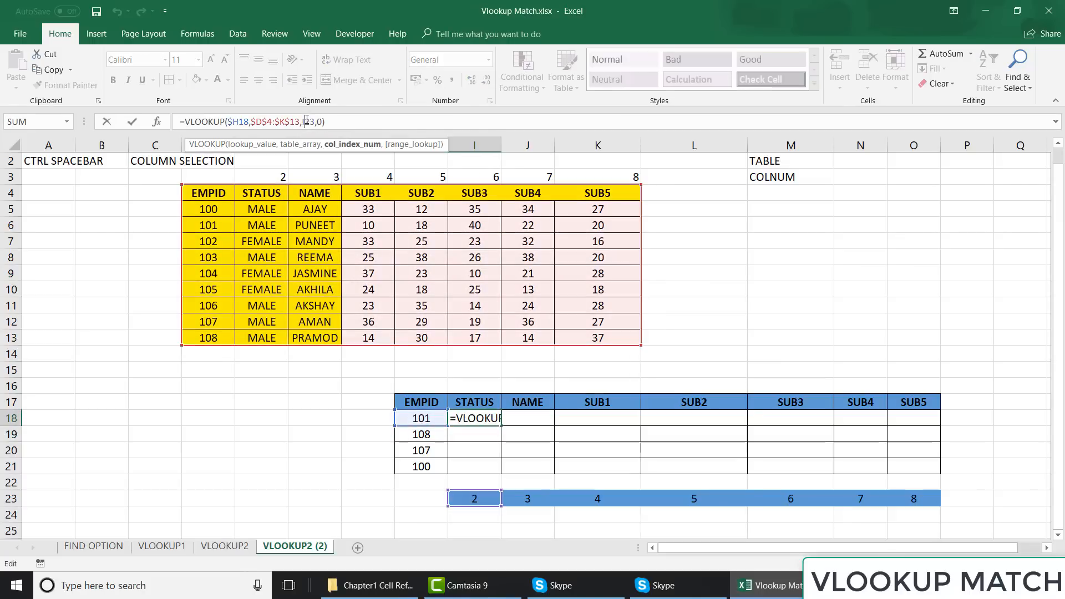
key("F4")
key("F4")
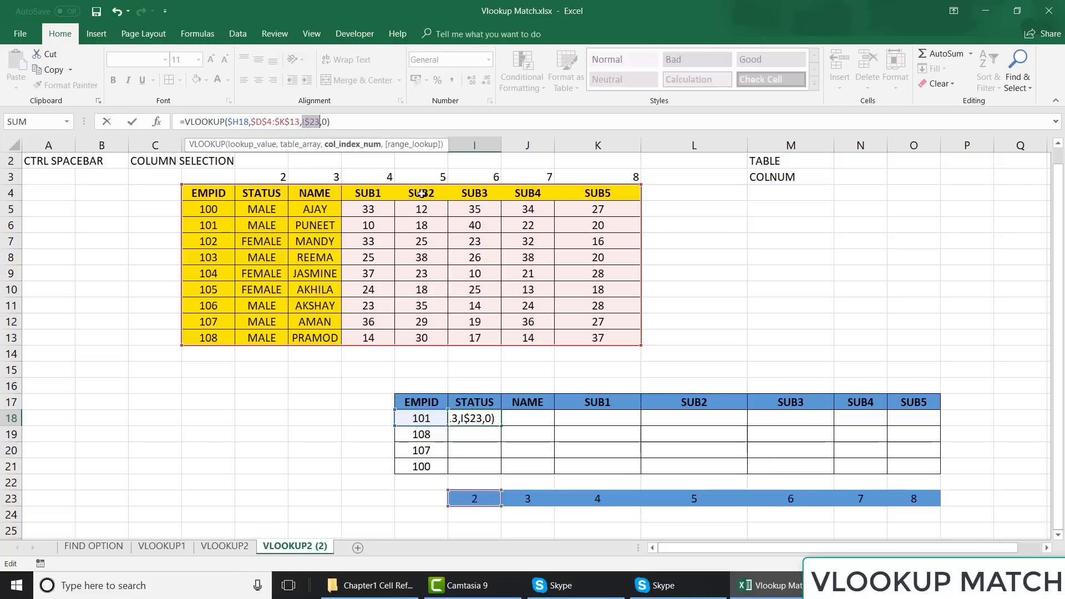
left_click(360, 115)
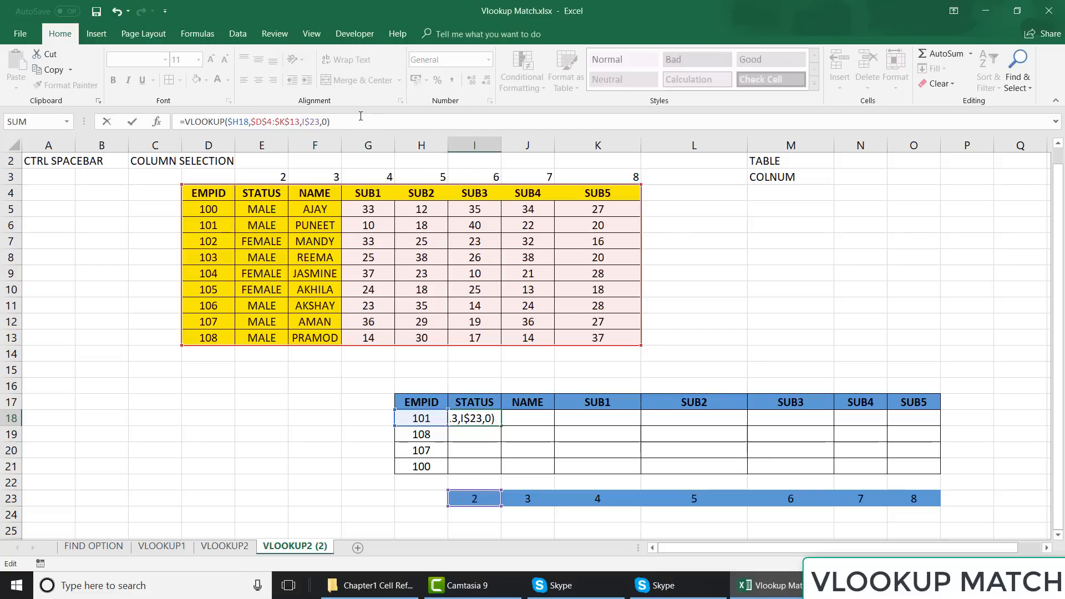
key("ctrl+Return")
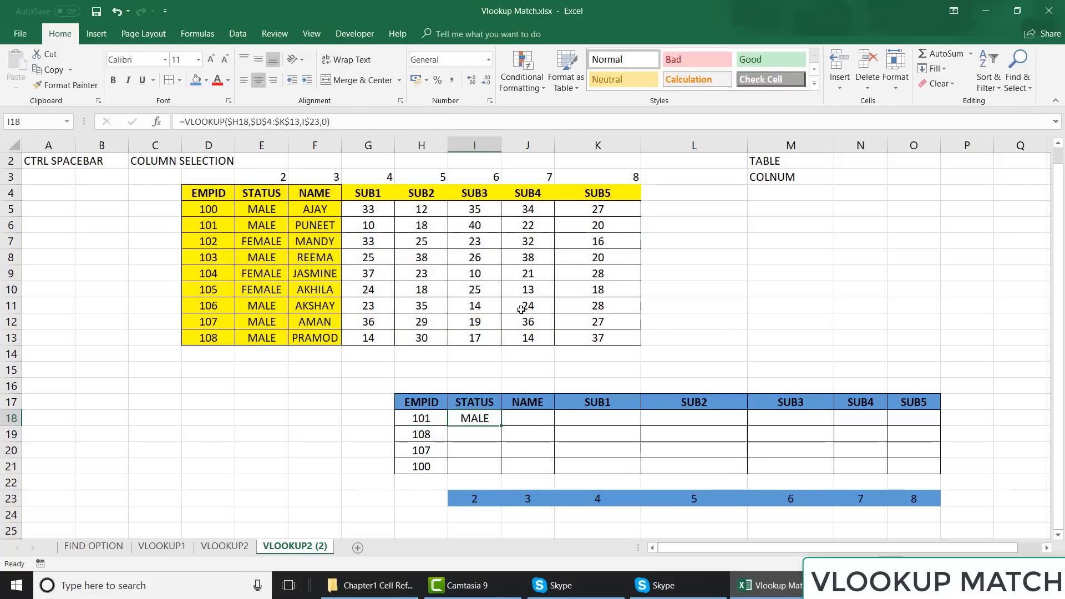
left_click_drag(502, 427, 937, 472)
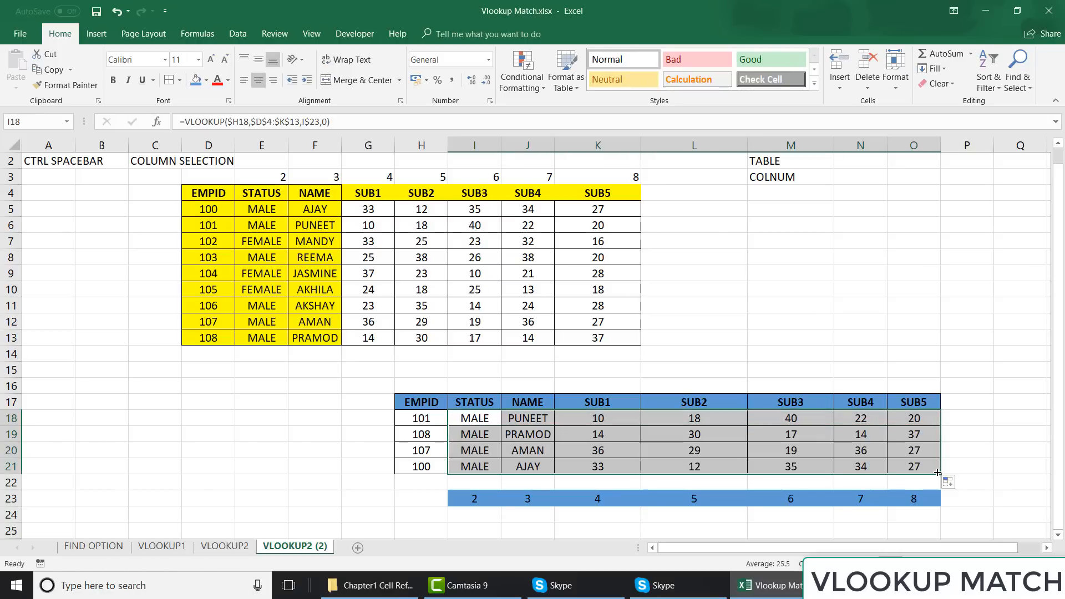
- Rename the VLOOKUP2 (2) sheet as VLOOKUP3
mouse_move(355, 585)
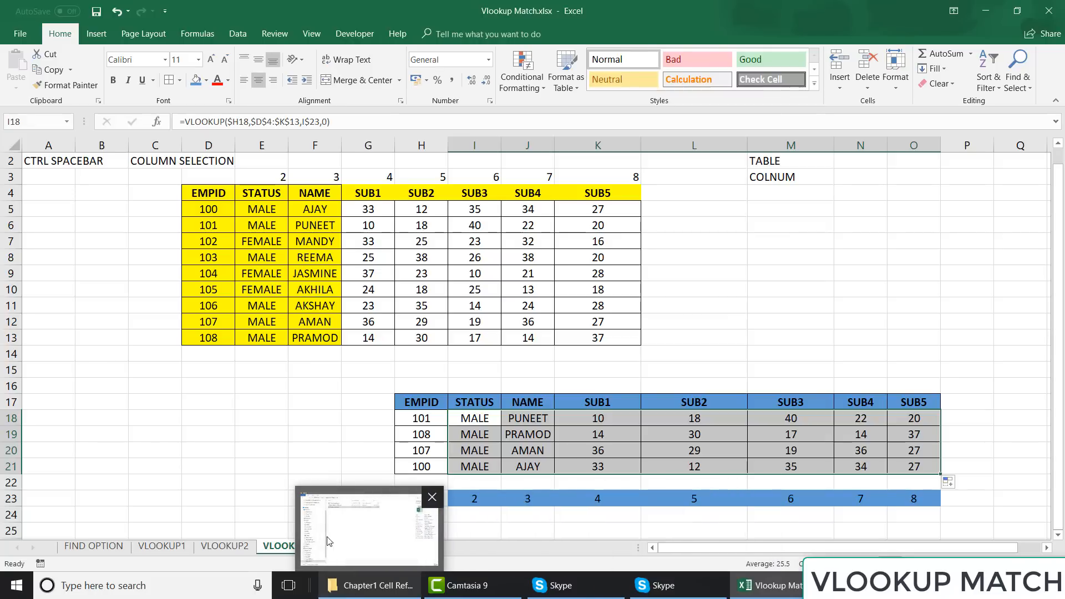
left_click(262, 510)
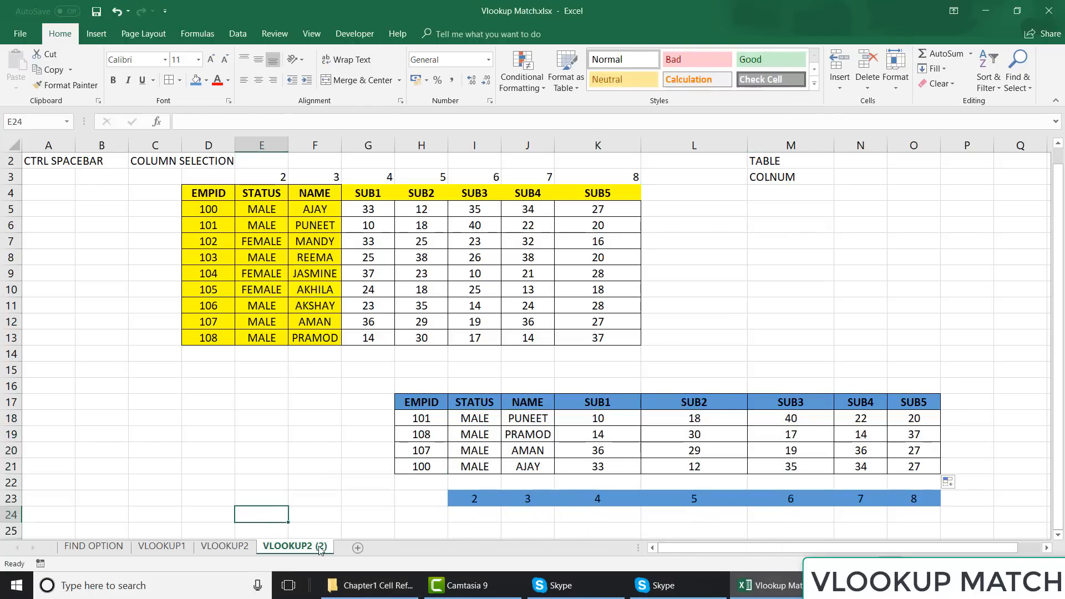
double_click(320, 549)
left_click(327, 547)
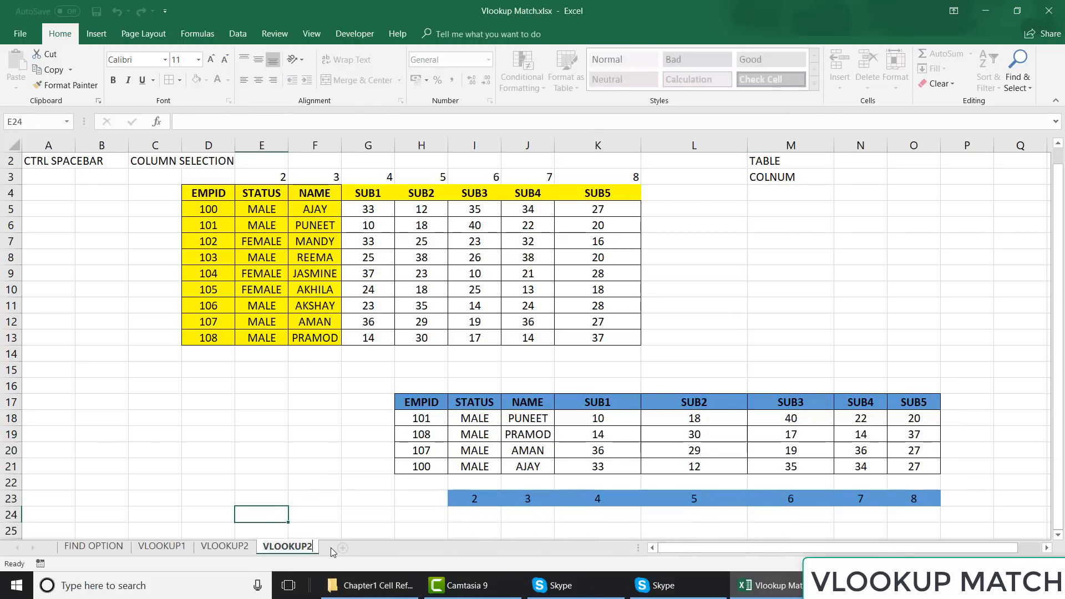
key("BackSpace")
type("3")
key("Return")
left_click(306, 415)
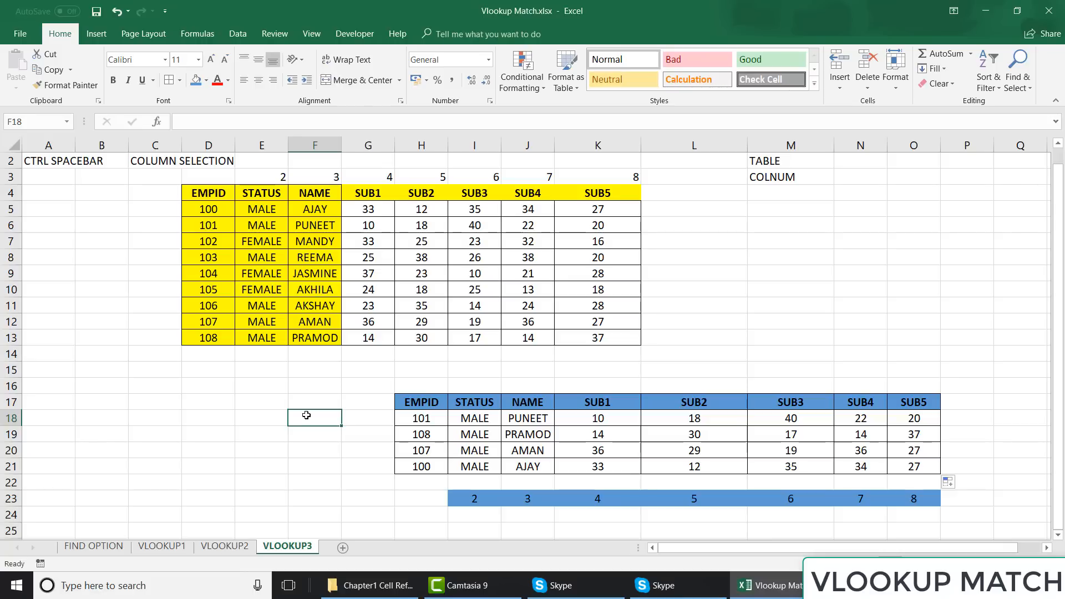
- Examine the helper column numbers in I23:O23 below the result table
left_click(476, 499)
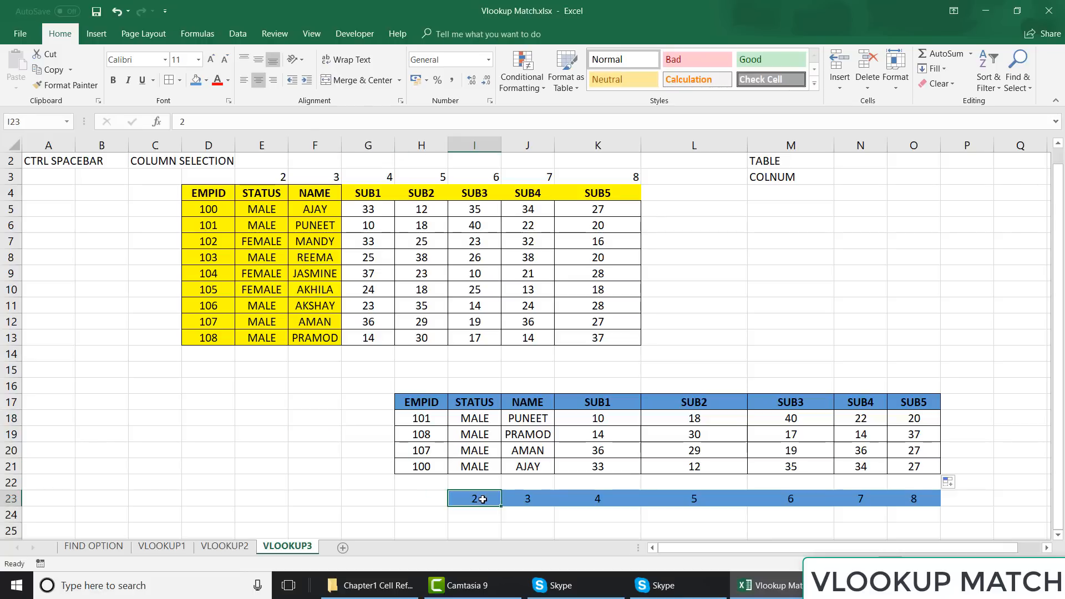
key("Right")
key("Right")
key("Right")
key("Right")
key("Right")
key("Left")
key("Left")
key("Left")
key("Left")
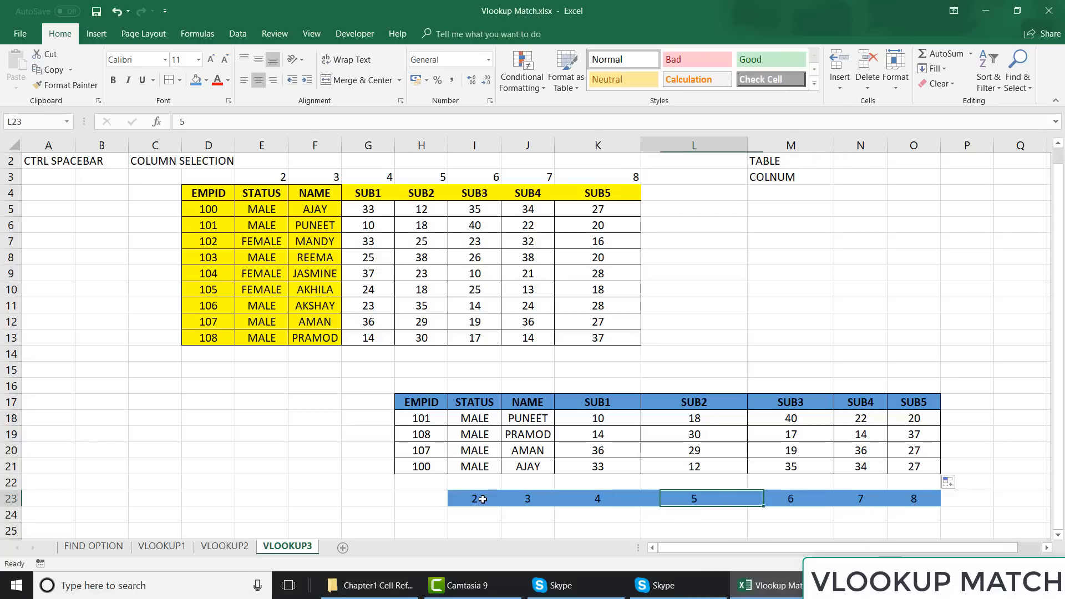
key("Left")
key("shift+Right")
key("shift+Right")
key("shift+Right")
key("shift+Right")
key("shift+Right")
key("shift+Right")
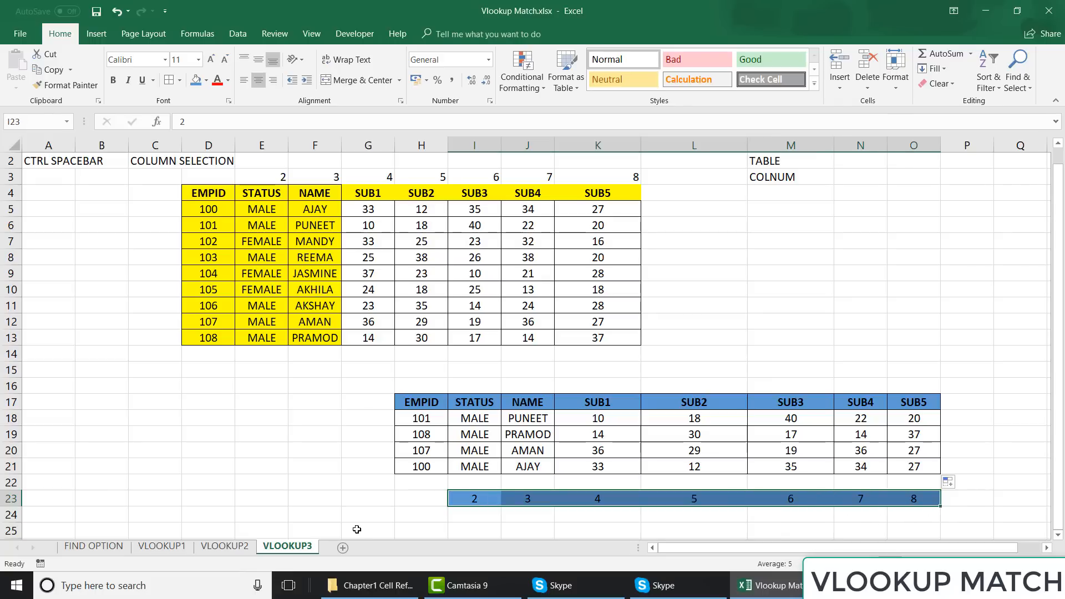
- Compare the result table headers in I17:O17 with the source headers in E4:K4 and the column number in I23
left_click(597, 410)
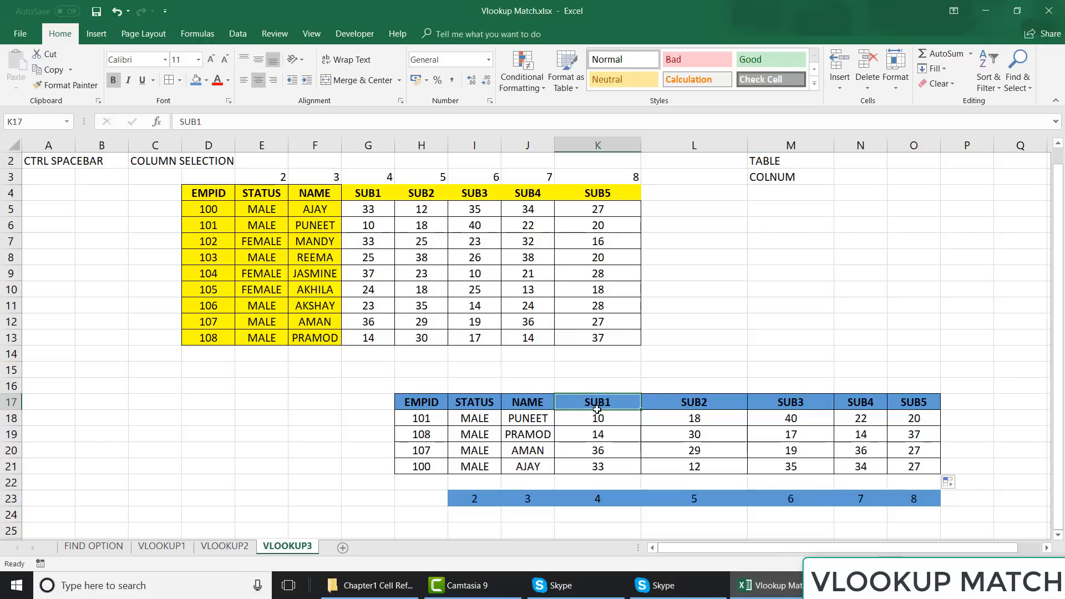
key("Left")
key("Left")
key("ctrl+shift+Right")
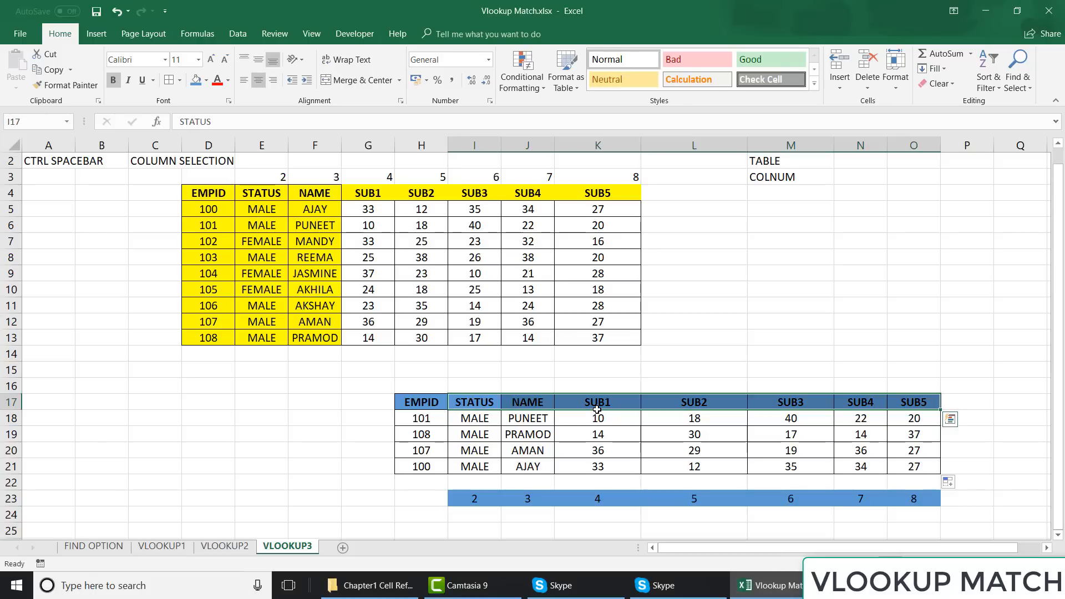
left_click(272, 191)
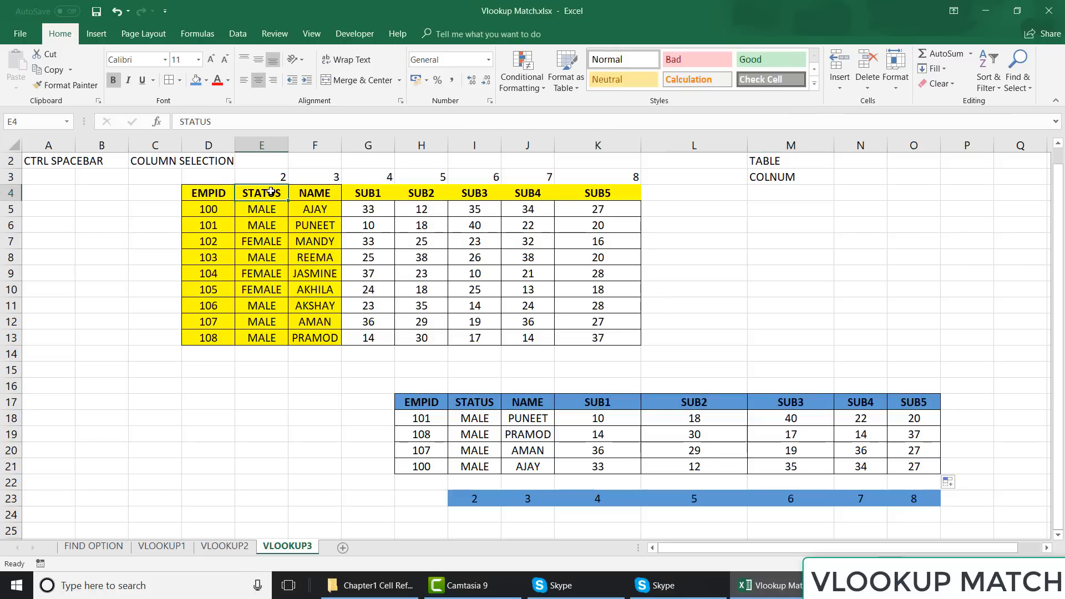
key("ctrl+shift+Right")
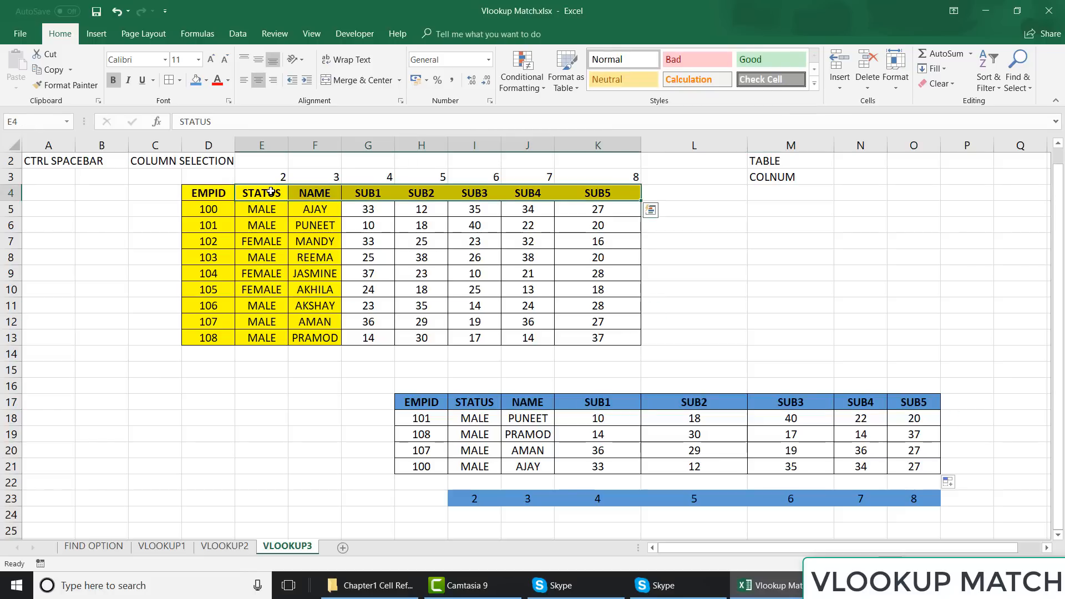
left_click(481, 403)
key("ctrl+shift+Right")
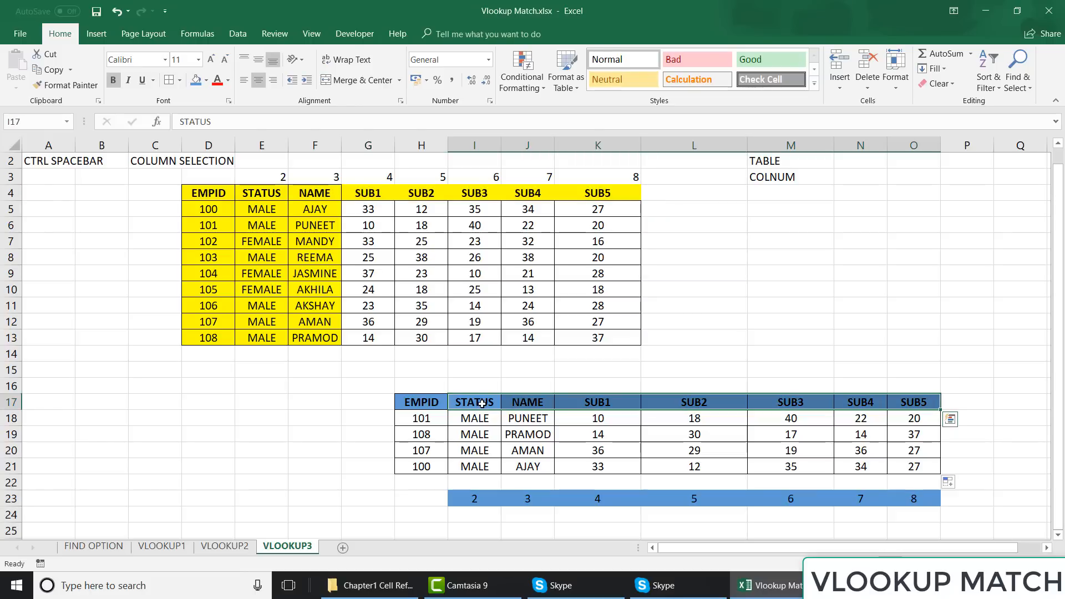
key("Down")
key("Down")
key("Down")
key("Down")
key("Down")
key("Down")
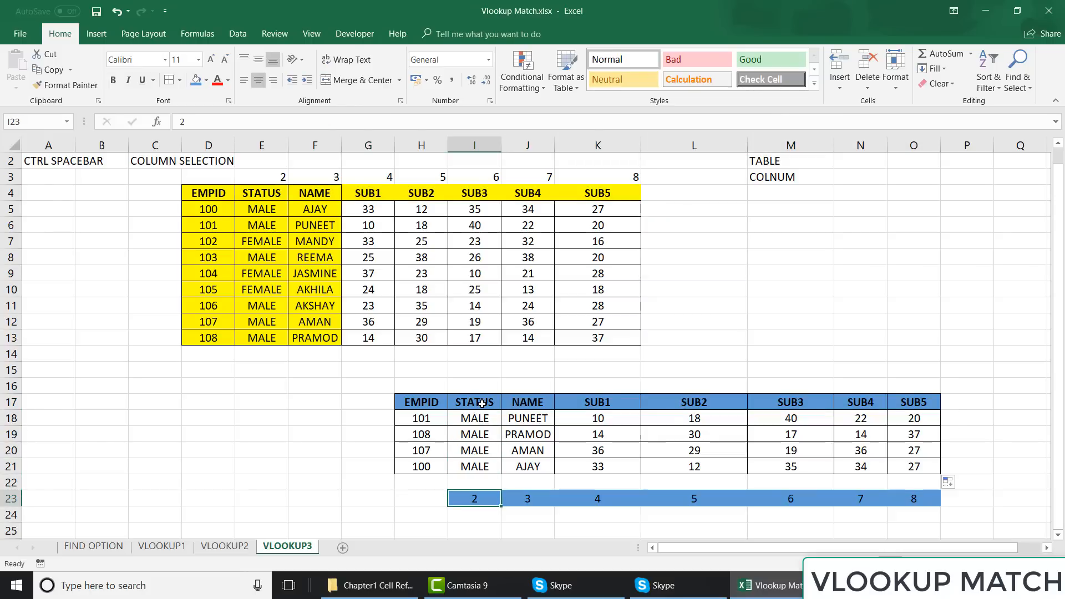
- Try changing the STATUS header in I17 to NAME
key("Up")
key("Up")
key("Up")
key("Up")
key("Up")
key("Up")
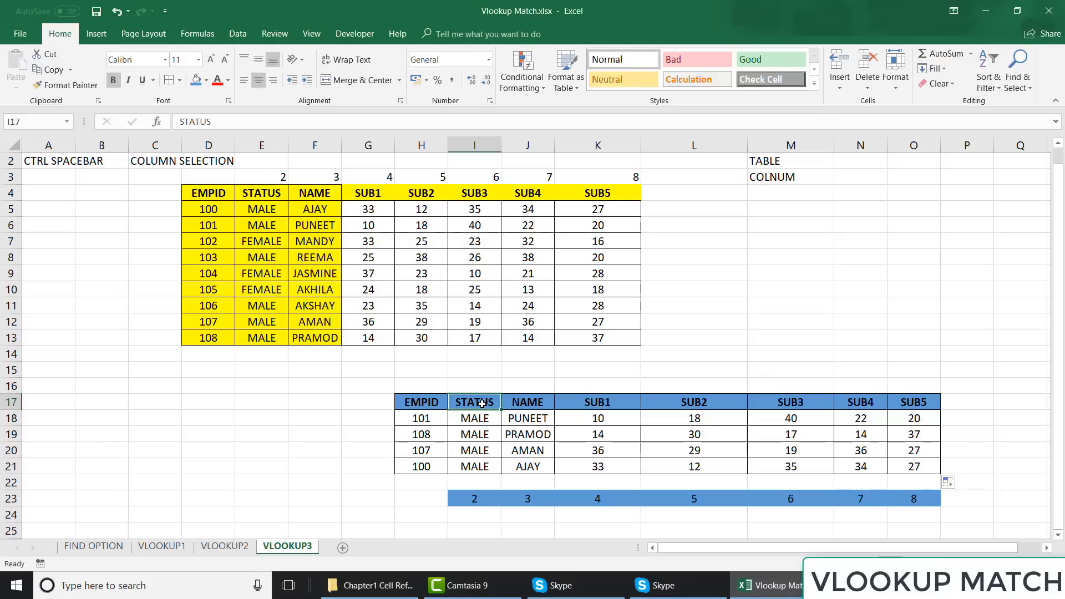
type("NAME")
key("Return")
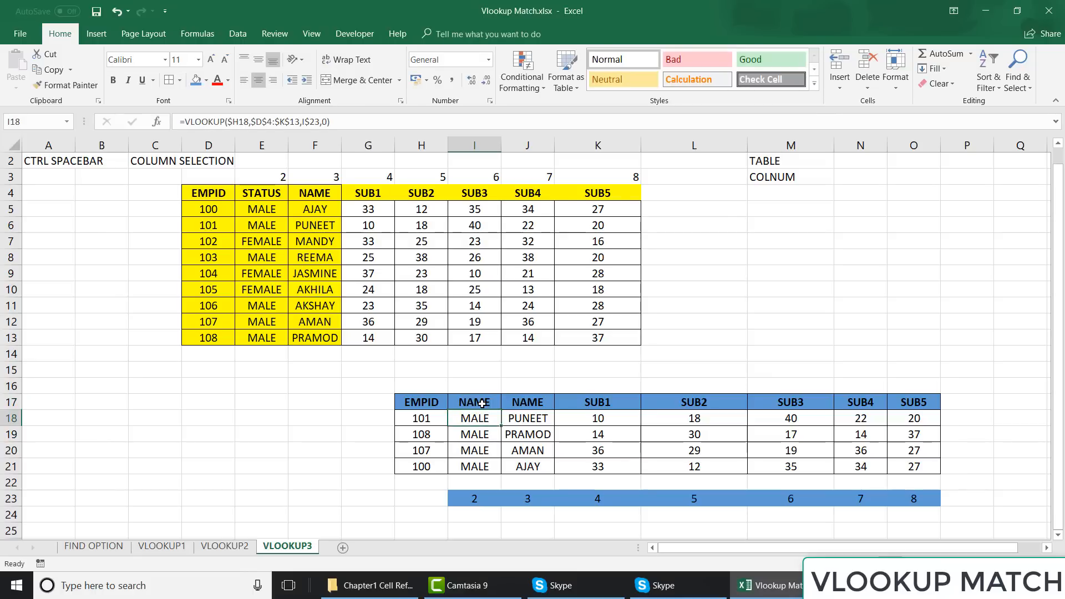
- Try changing the SUB3 header in M17 to STATUS
key("Up")
key("Right")
key("Right")
key("Right")
key("Right")
type("S")
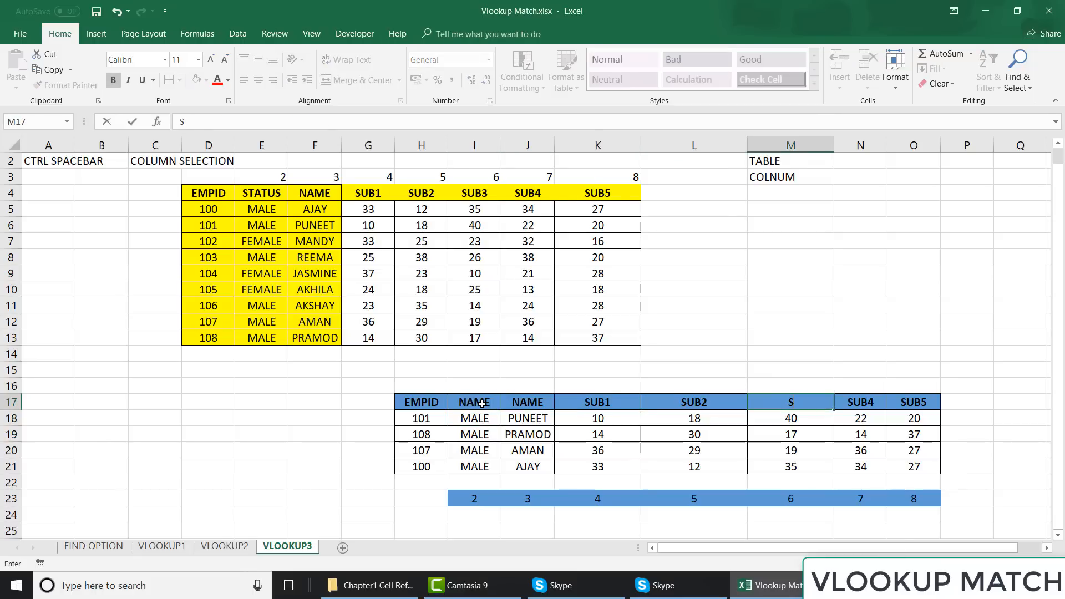
type("TATUS")
key("Return")
- Check the lookup results in M18:M21 against the STATUS header above them
key("Down")
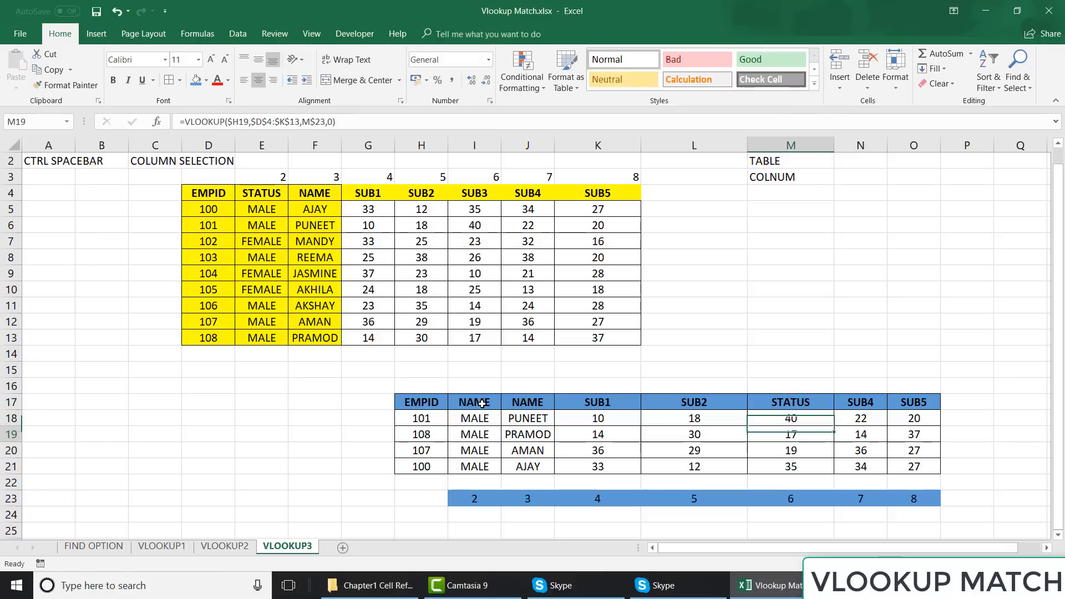
key("shift+Down")
key("shift+Down")
key("shift+Down")
key("Up")
key("Up")
key("Down")
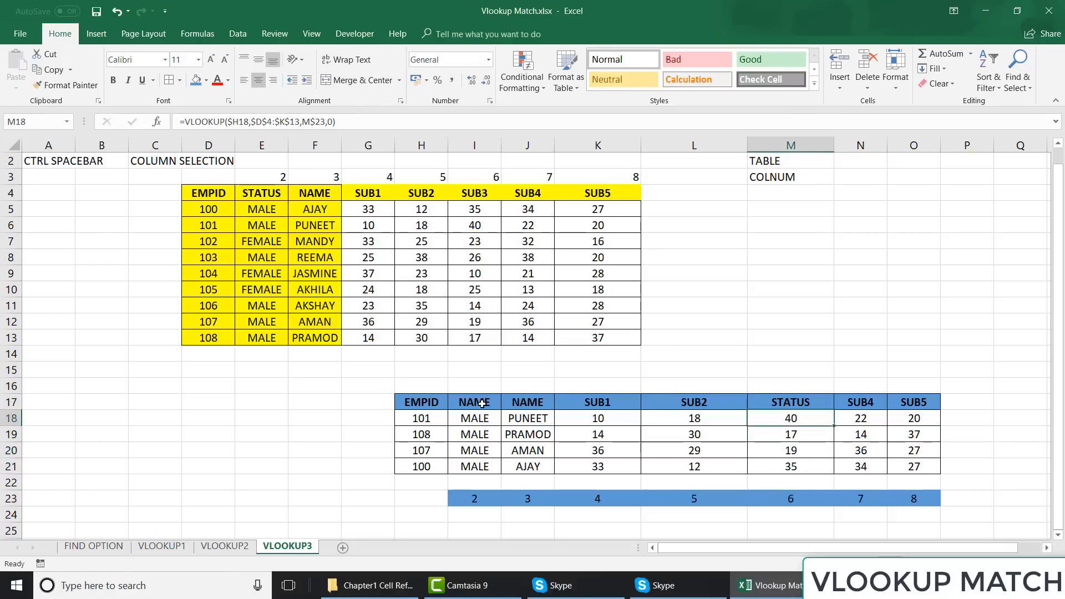
key("shift+Down")
key("shift+Down")
key("shift+Down")
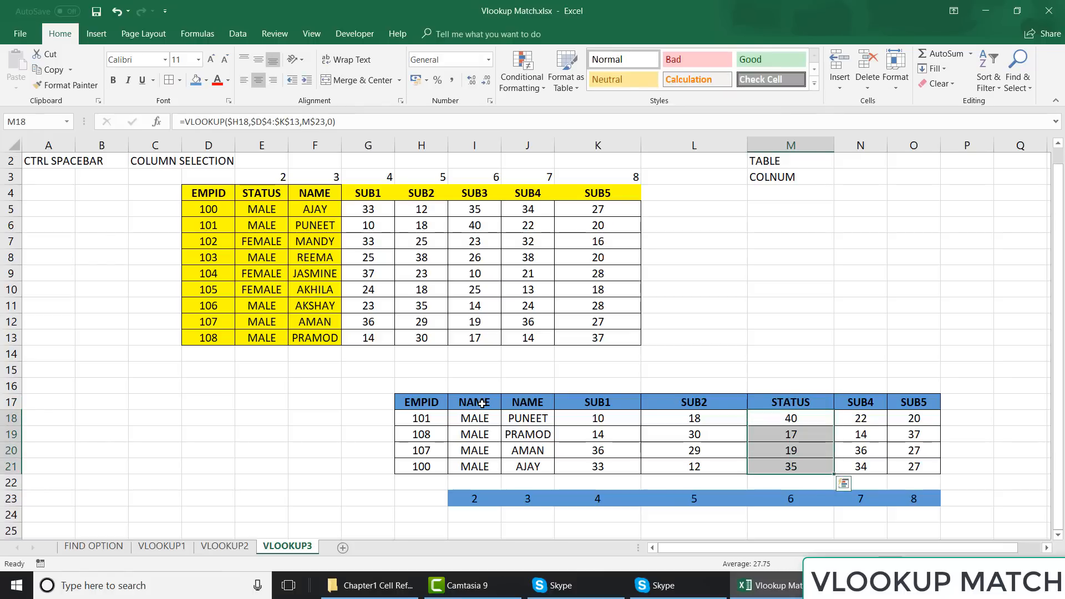
- Try setting the helper column number in M23 to 2
key("Down")
key("Down")
key("Down")
key("Down")
key("Down")
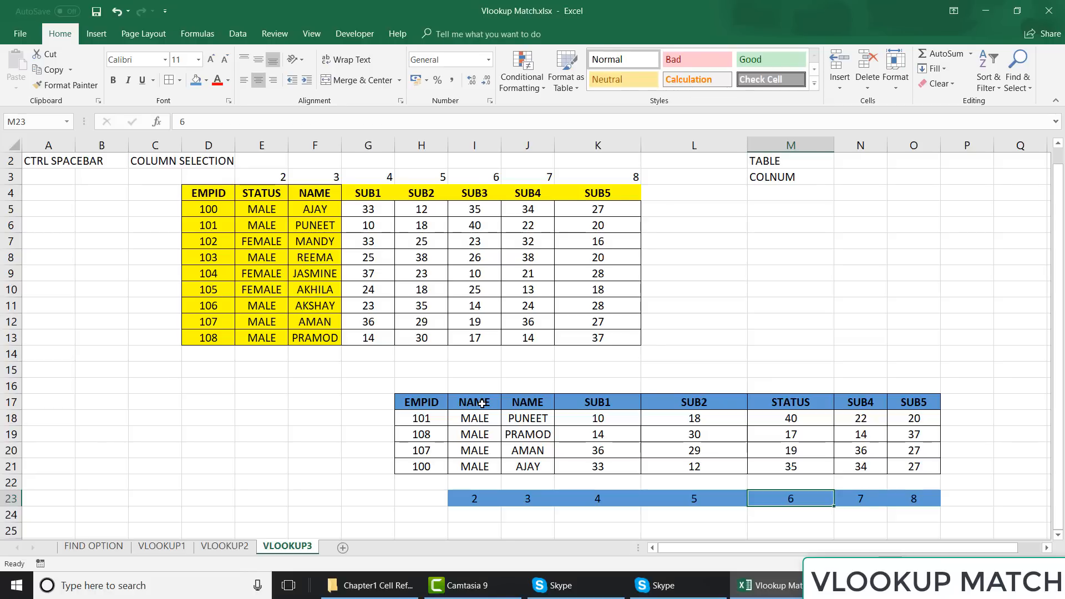
type("2")
key("Return")
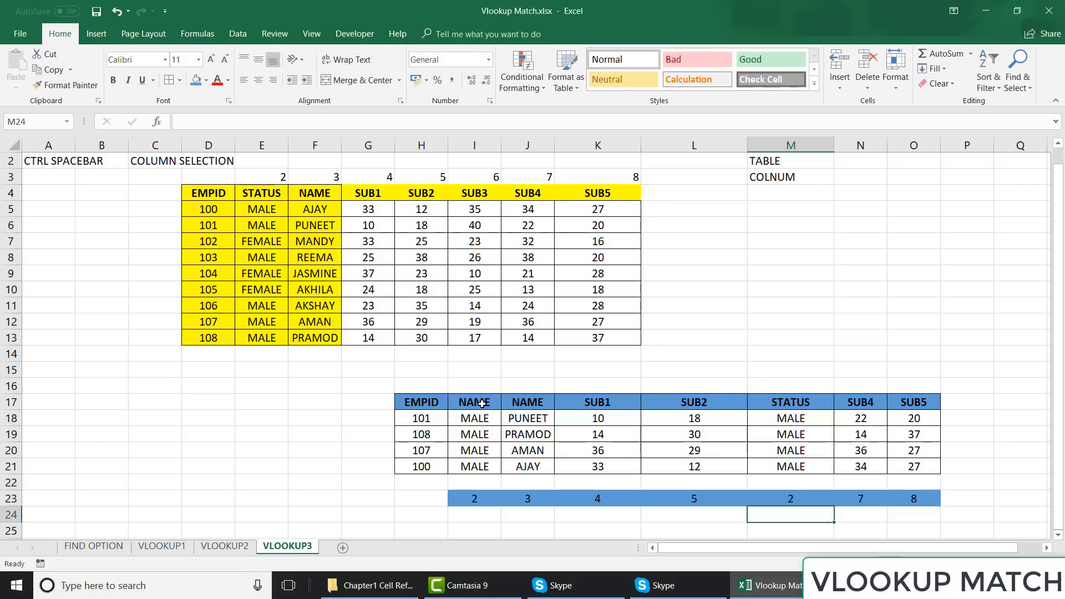
- Look over the results in column M and undo the changes to M23 and to the headers in M17 and I17
key("Up")
key("Up")
key("Up")
key("Up")
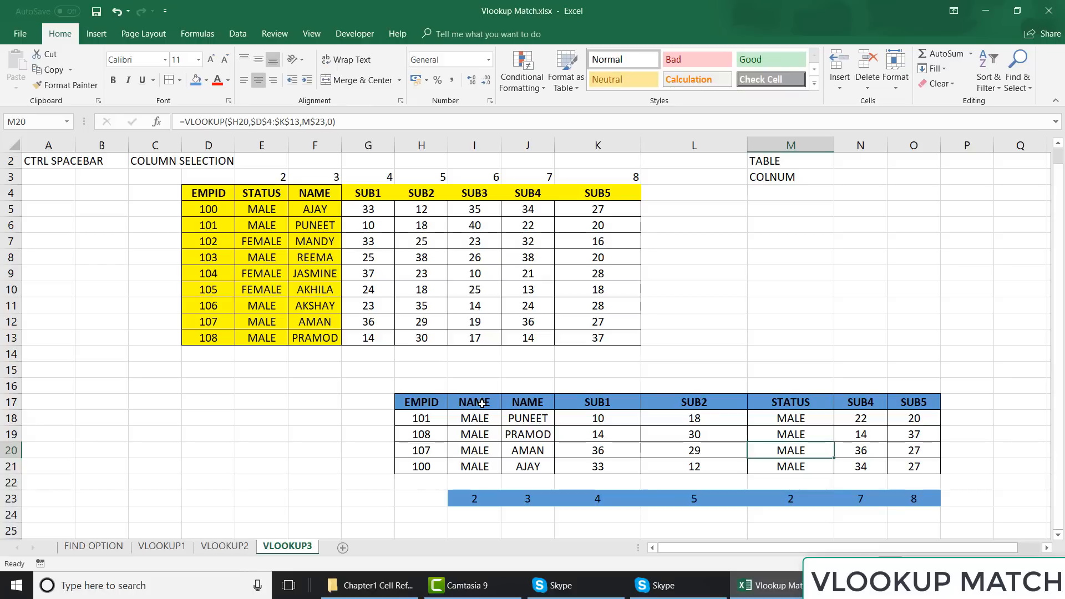
key("ctrl+z")
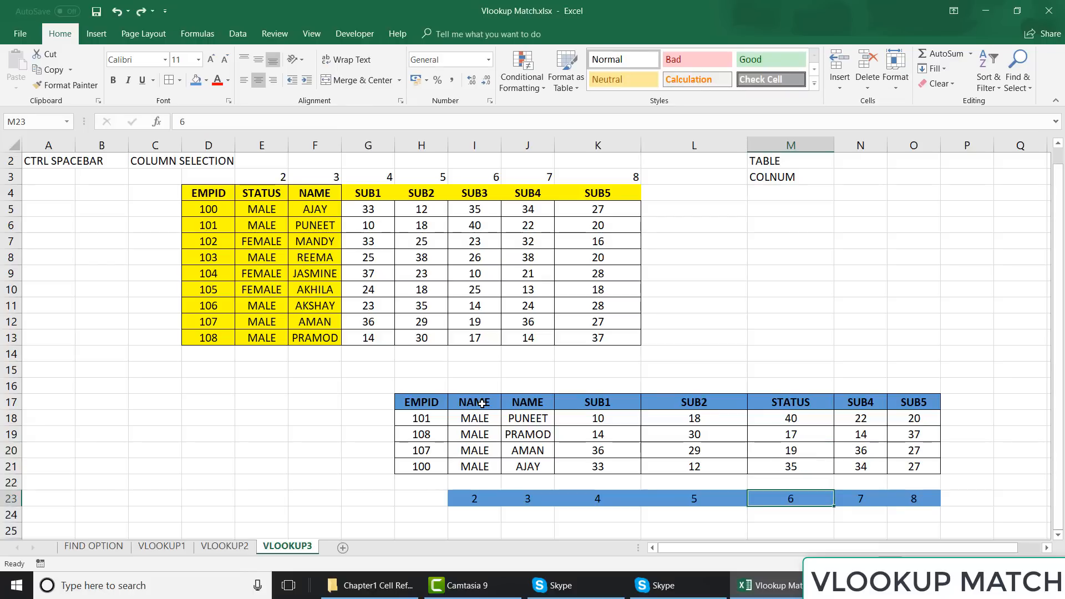
key("ctrl+z")
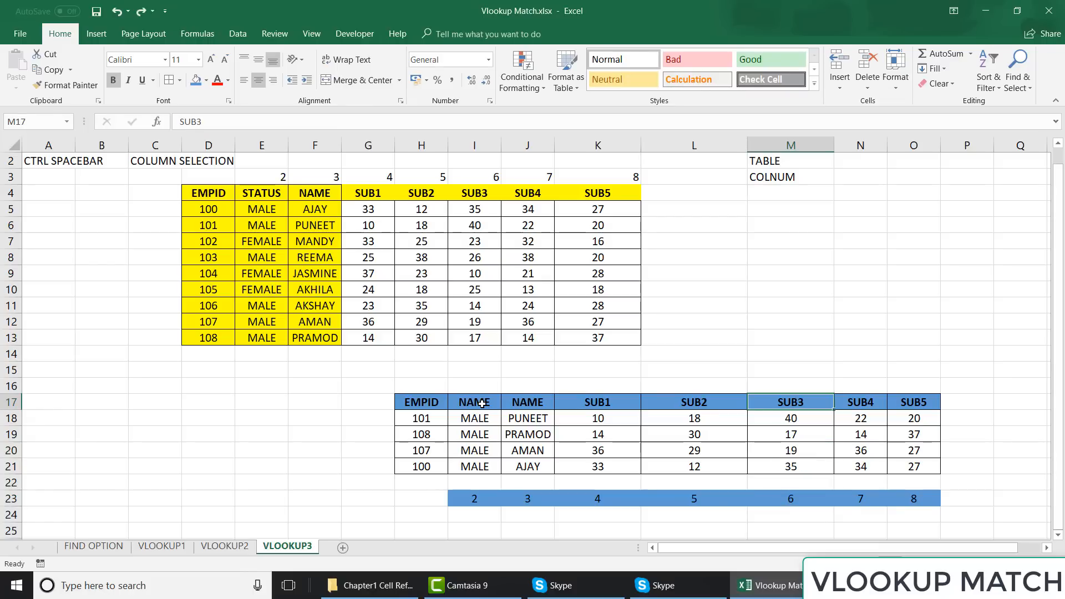
key("ctrl+y")
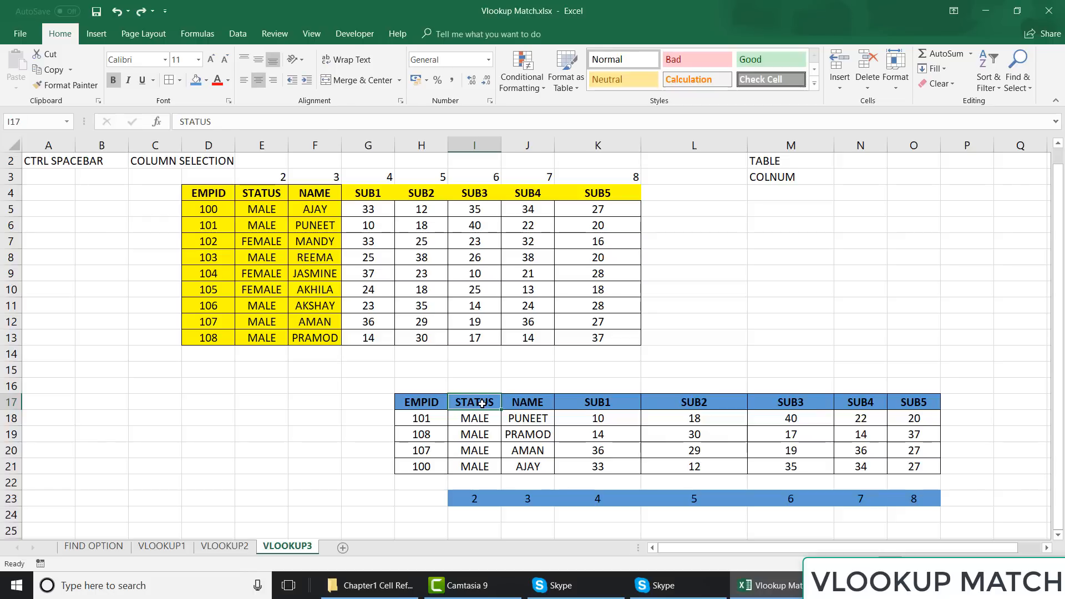
- Review the result headers from STATUS to SUB3 and the full row of column numbers in I23:O23
key("shift+Right")
key("shift+Right")
key("shift+Right")
key("shift+Right")
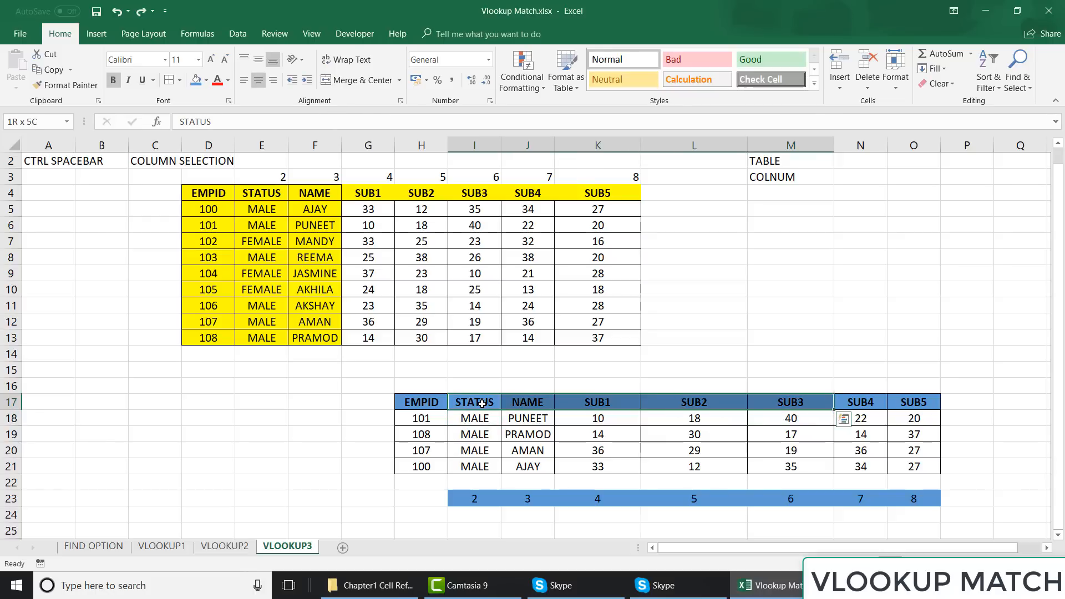
key("Down")
key("Down")
key("Down")
key("Down")
key("Down")
key("Down")
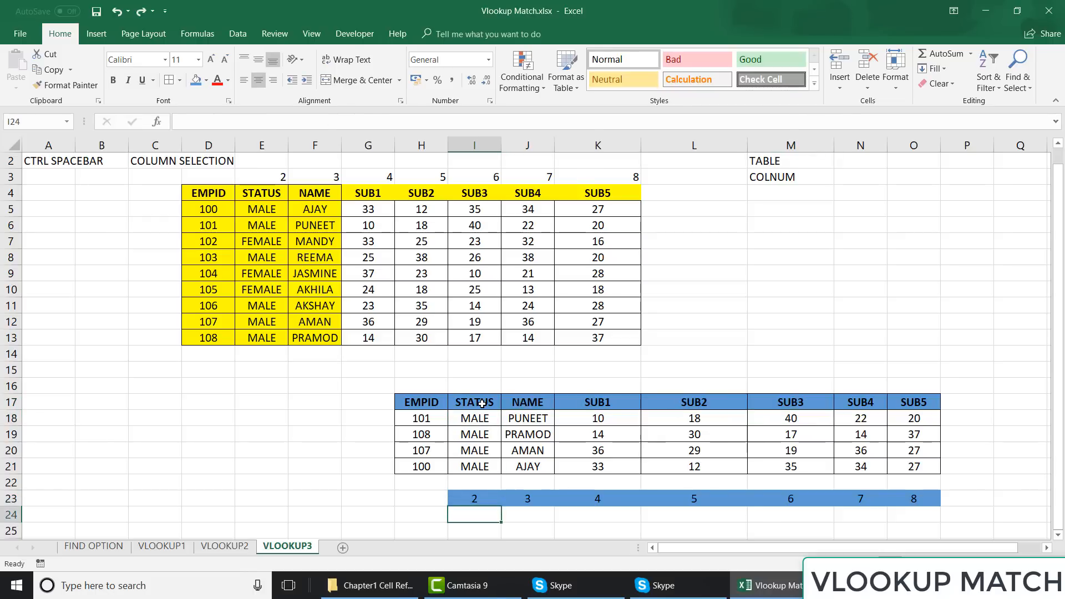
key("shift+Right")
key("shift+Right")
key("shift+Right")
key("shift+Right")
key("shift+Right")
key("shift+Right")
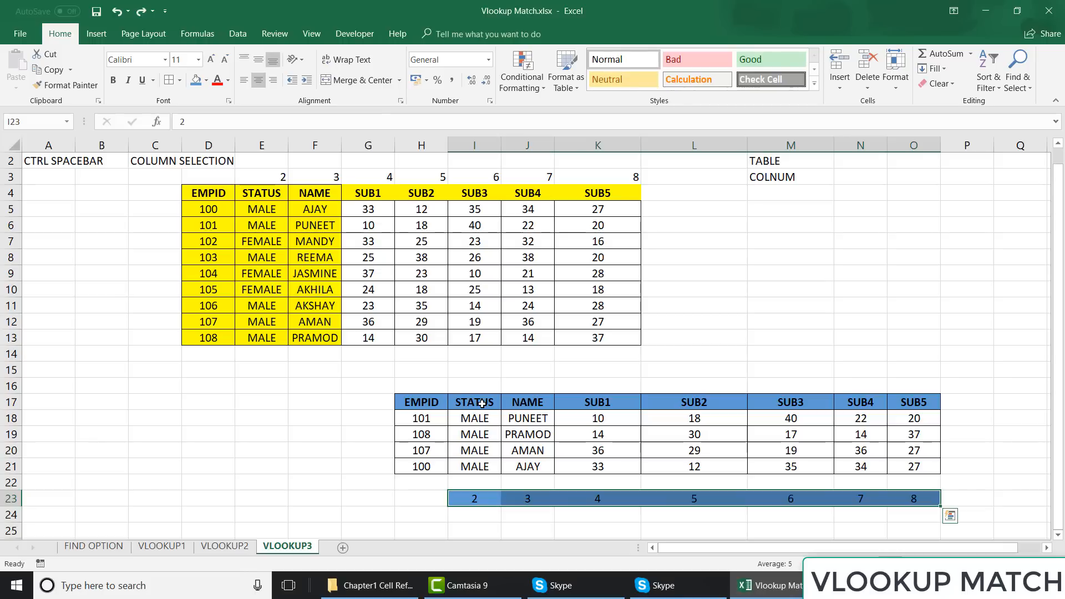
- Create a copy of the VLOOKUP3 sheet and place it at the end of the workbook
left_click(252, 462)
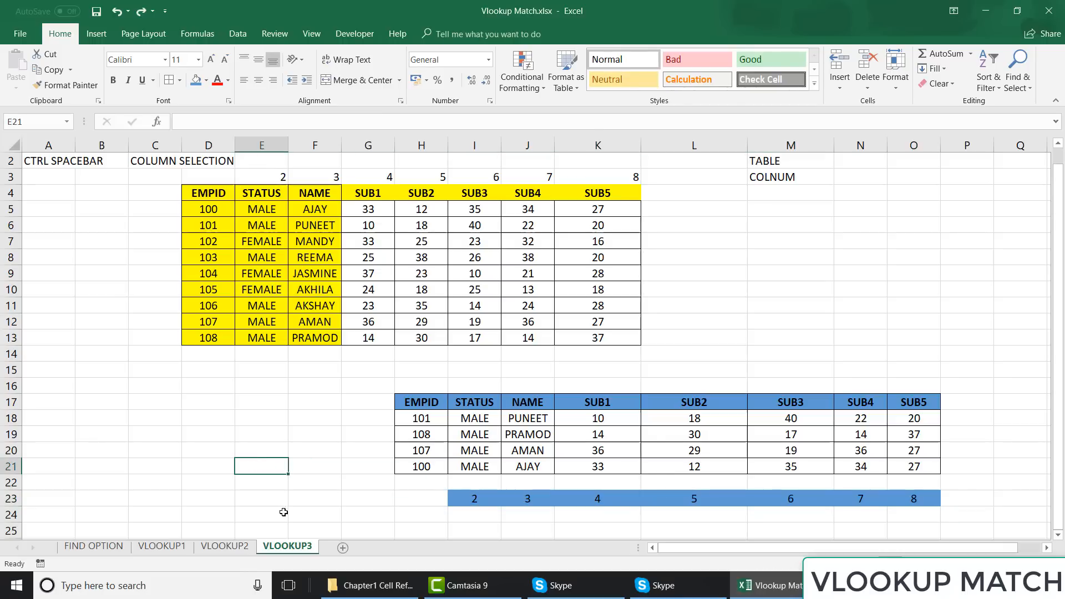
right_click(291, 548)
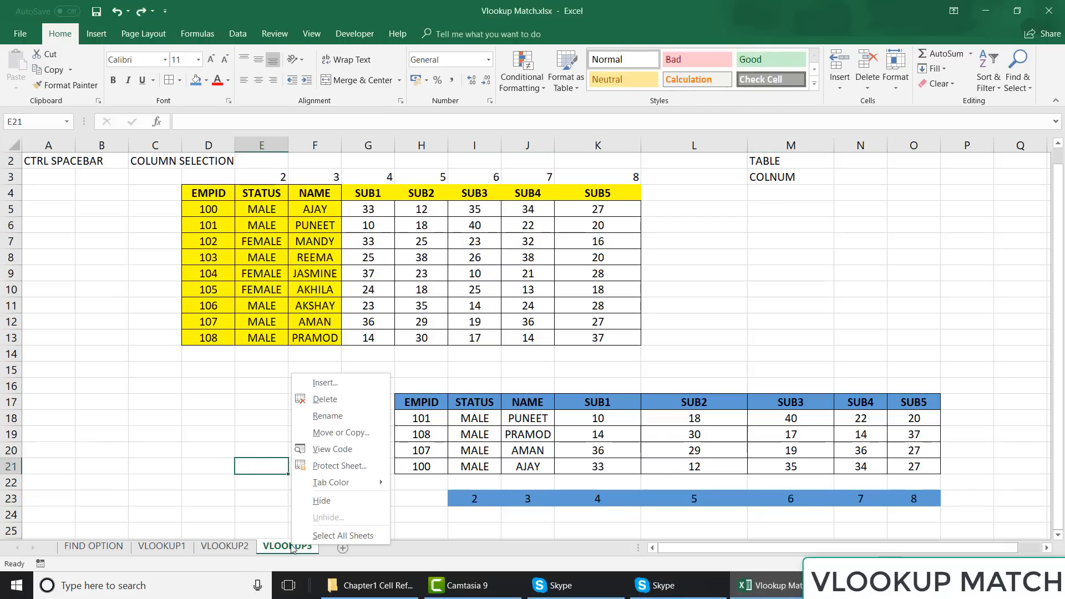
left_click(349, 435)
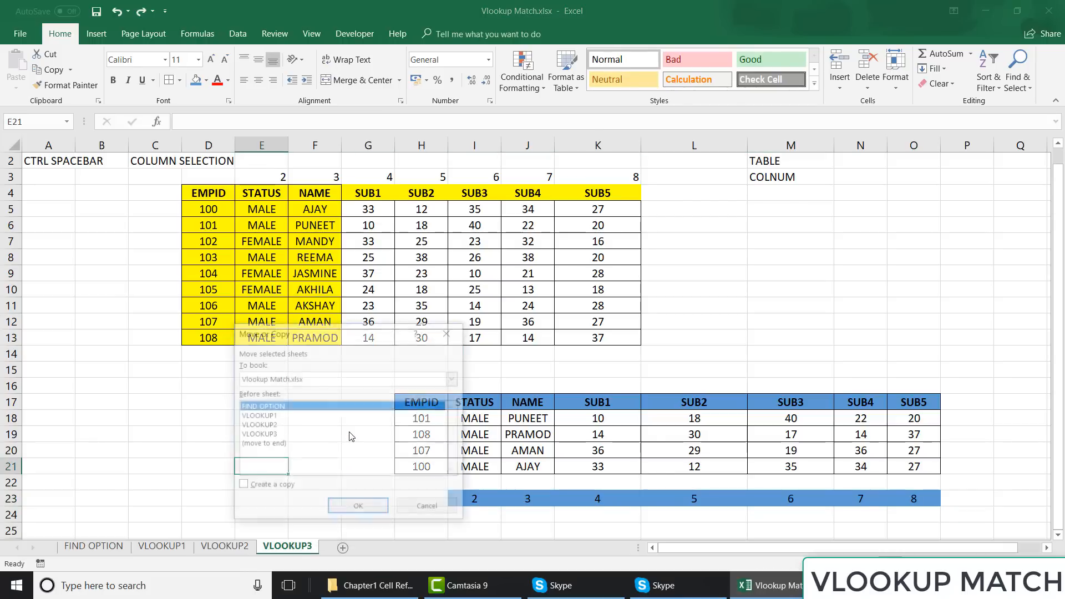
left_click(265, 444)
left_click(256, 488)
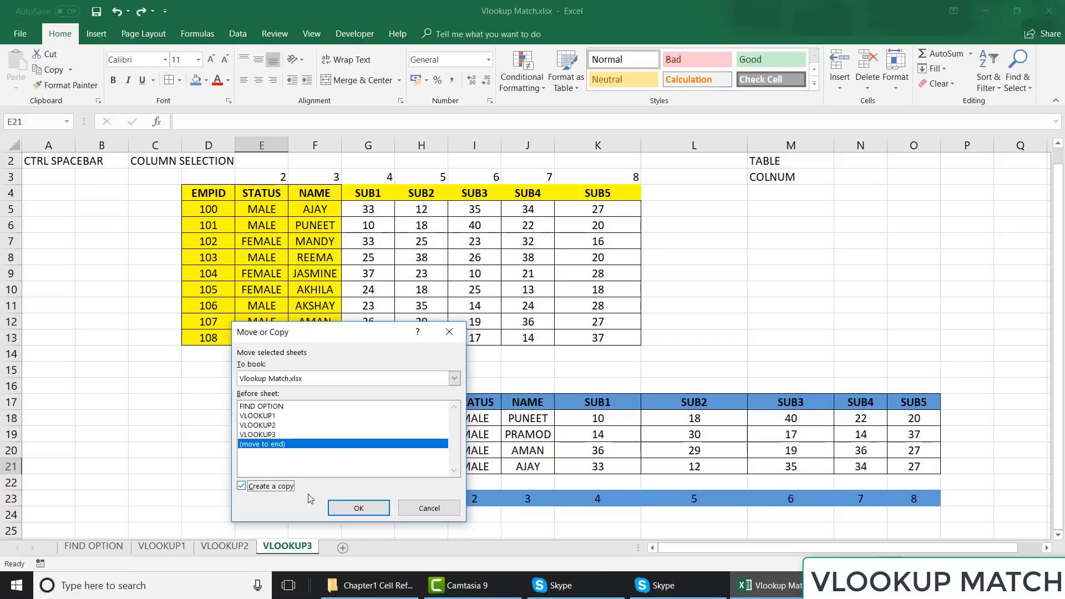
left_click(357, 507)
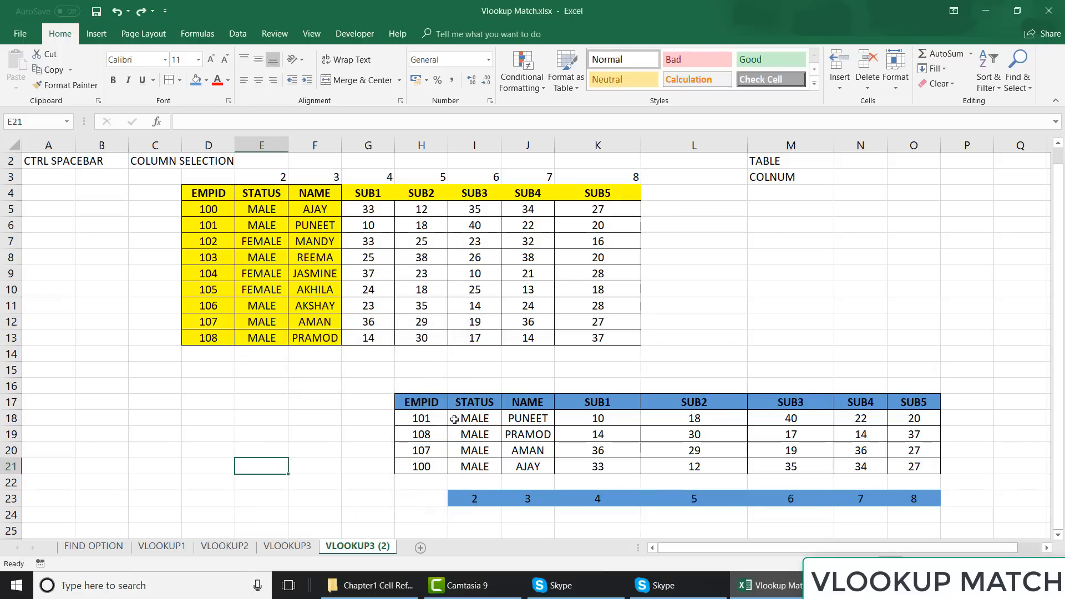
- Change the result table's first two headers after EMPID to NAME in I17 and SUB3 in J17
left_click(525, 446)
key("Up")
key("Up")
key("Up")
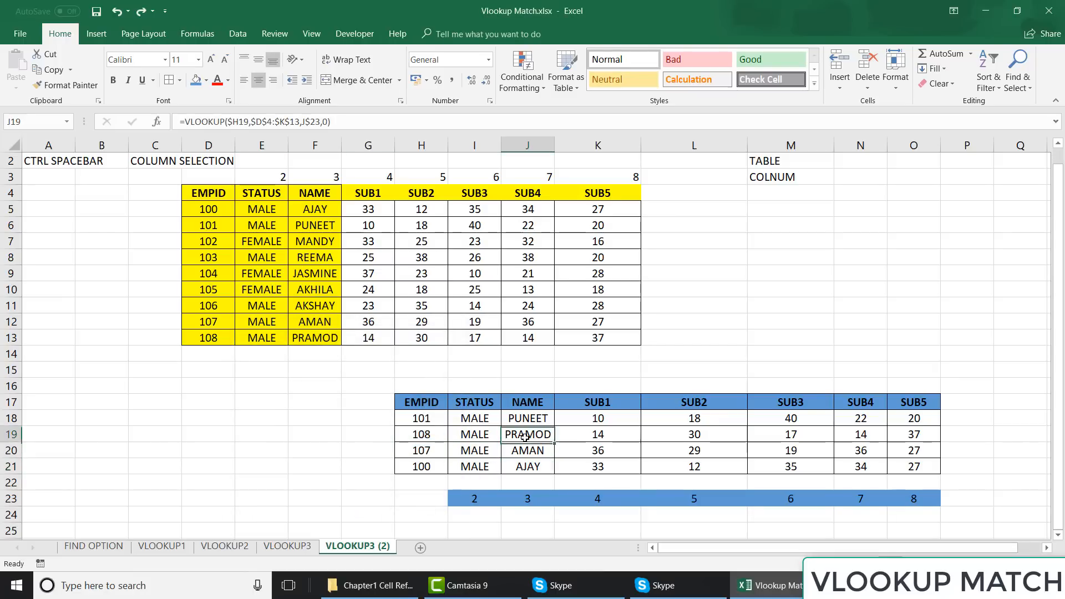
key("Left")
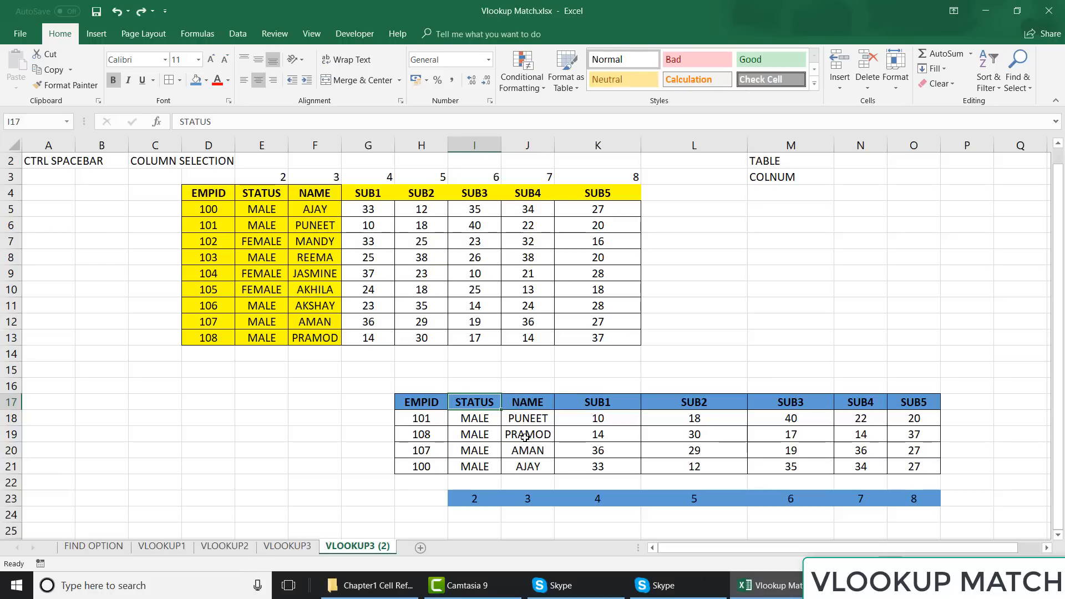
type("NAME")
key("Tab")
type("SUB3")
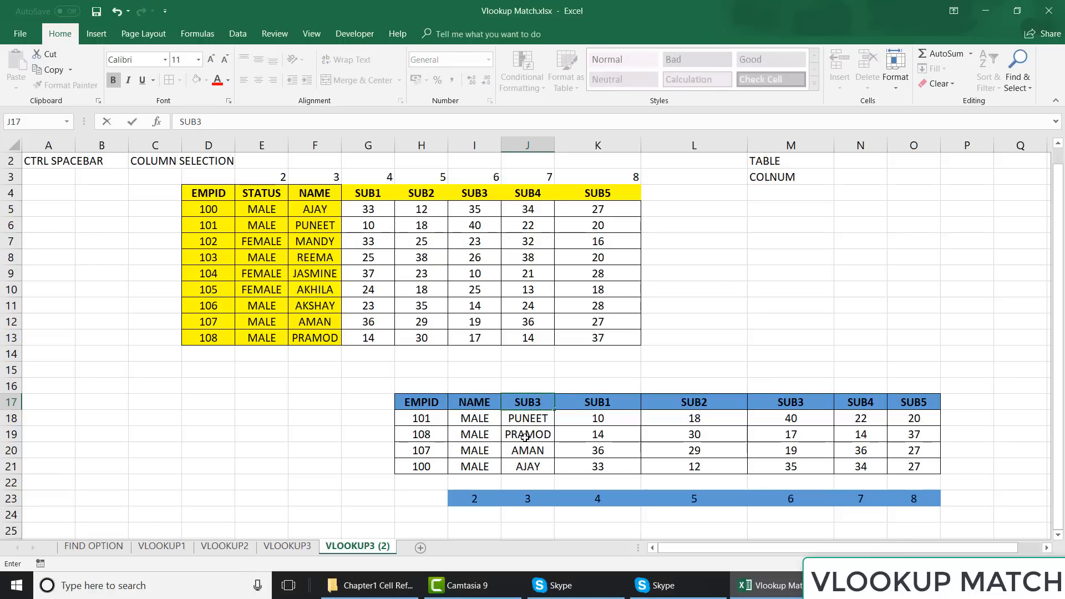
key("Tab")
- Change the result headers in K17 to SUB2 and in L17 to STATUS
type("SUB")
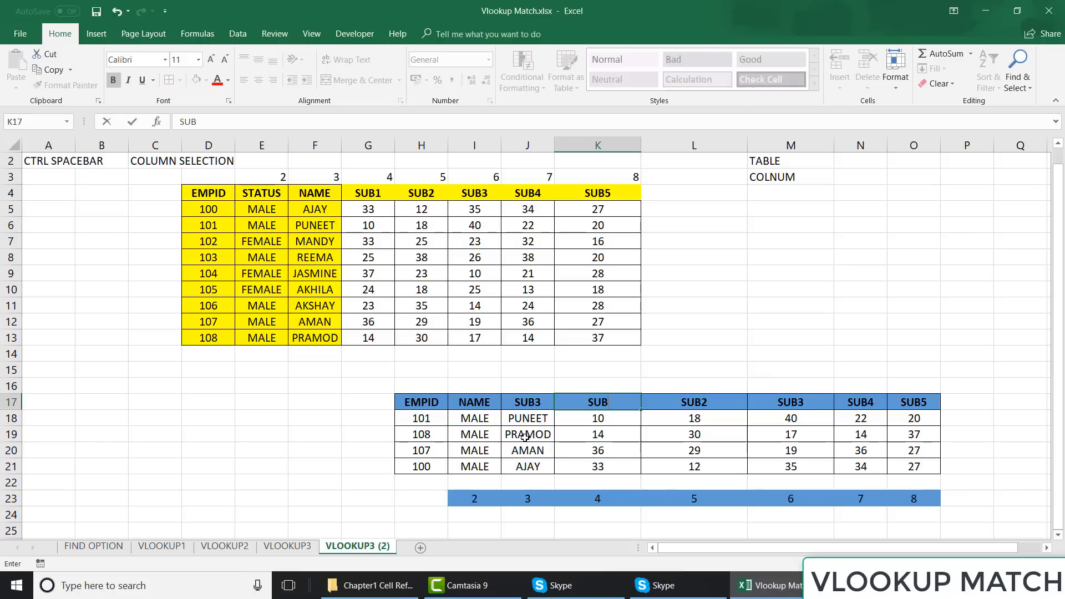
type("2")
key("Tab")
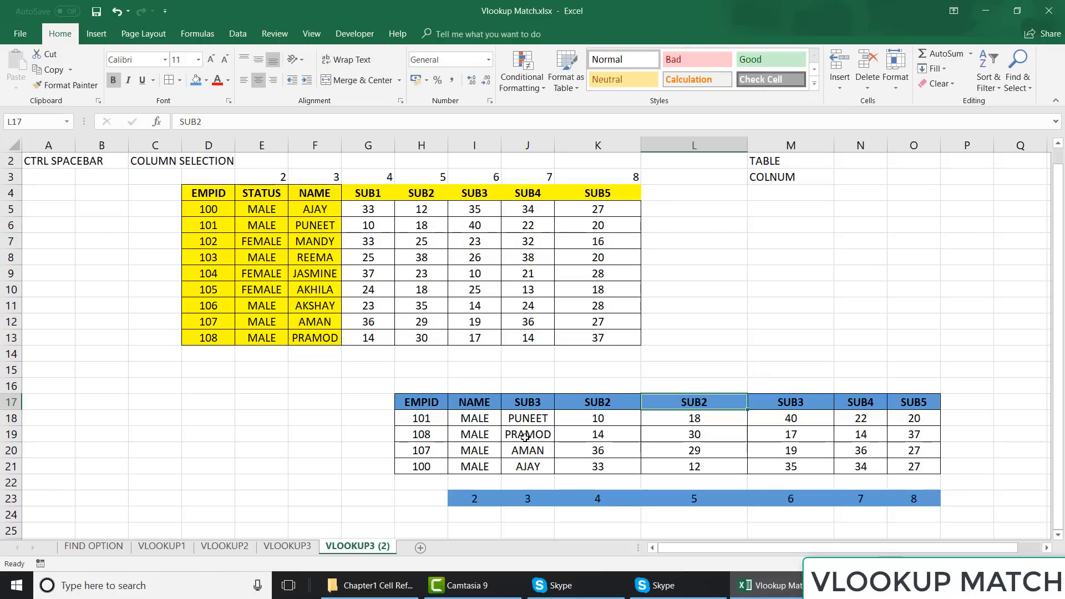
type("STATUS")
key("Return")
- Change the result header in M17 to SUB4
key("Right")
key("Right")
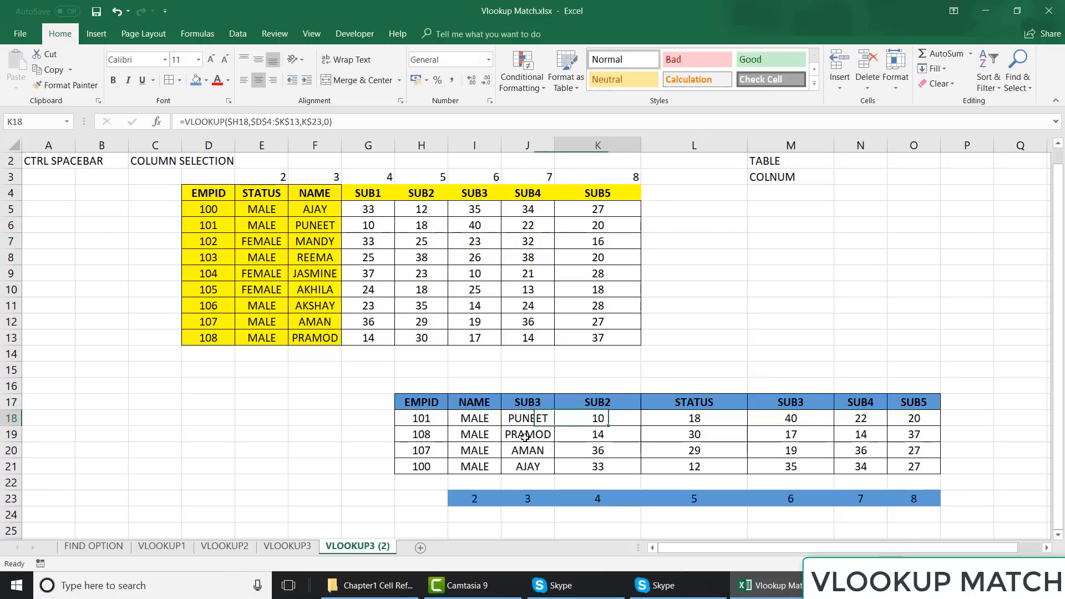
key("Right")
key("Up")
key("Right")
type("SUB")
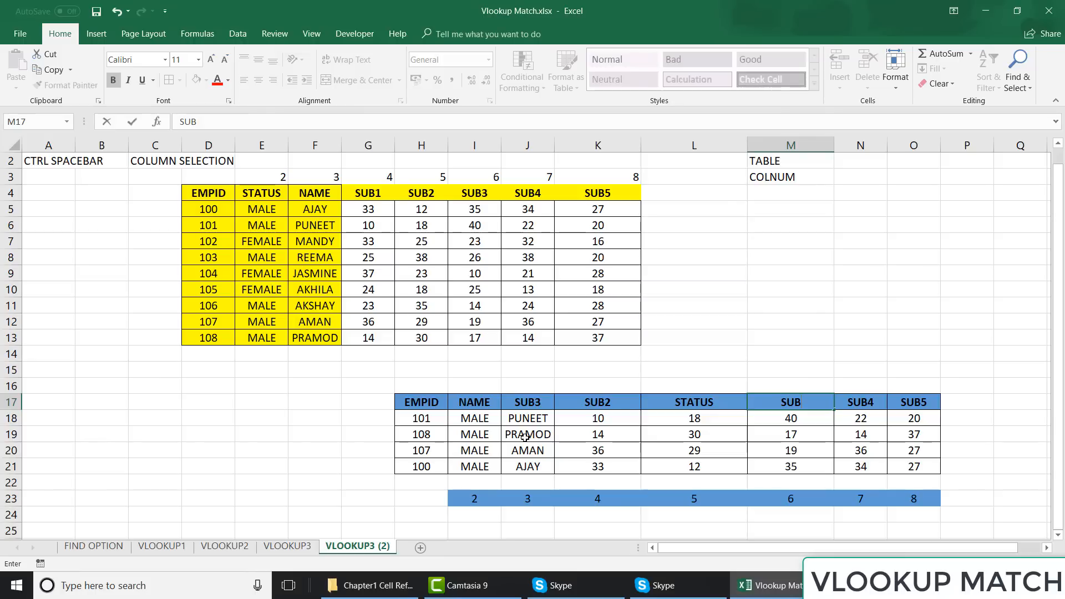
type("4")
key("Tab")
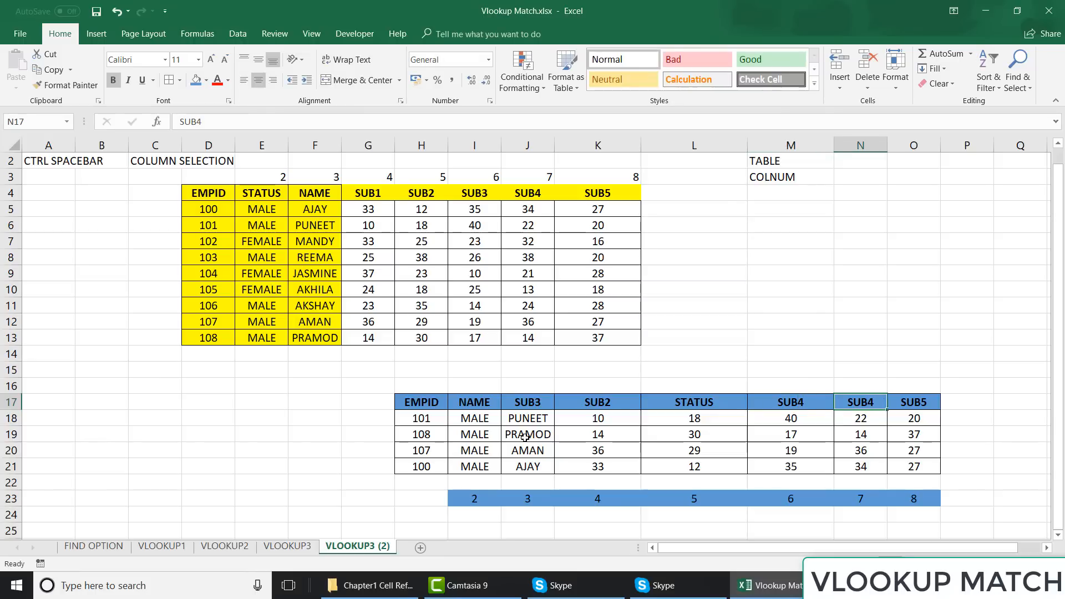
- Change the last two result headers to SUB5 in N17 and SUB1 in O17
type("SUB5")
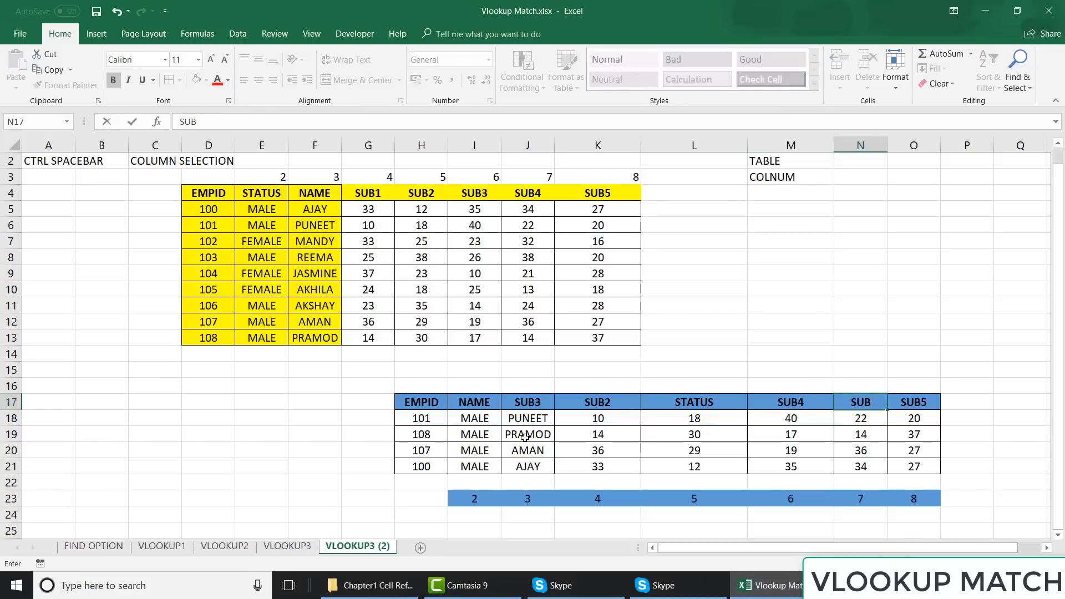
key("Return")
key("Up")
key("Right")
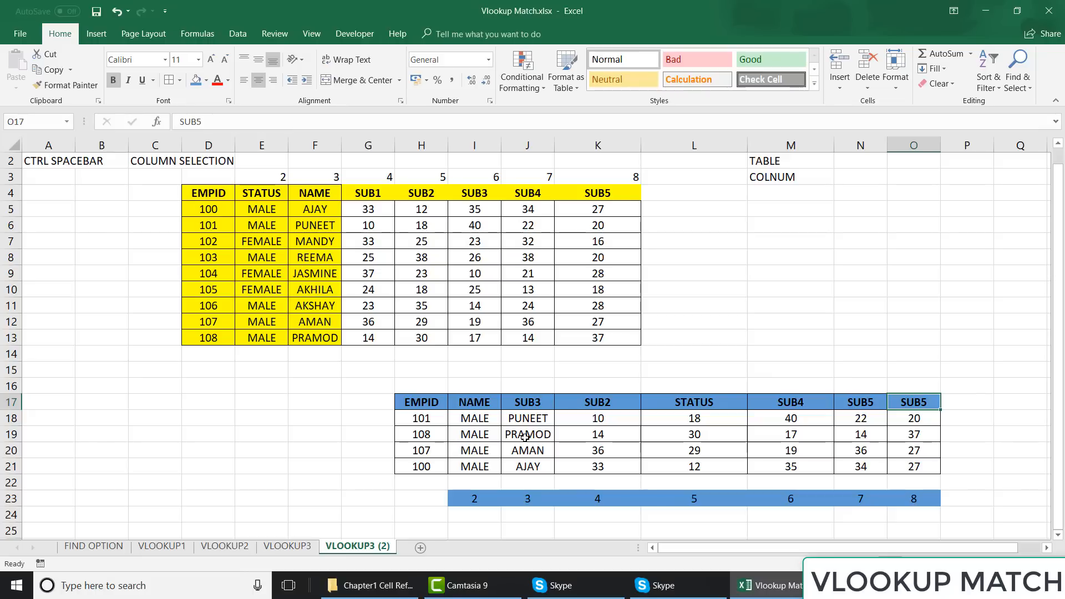
type("SUB")
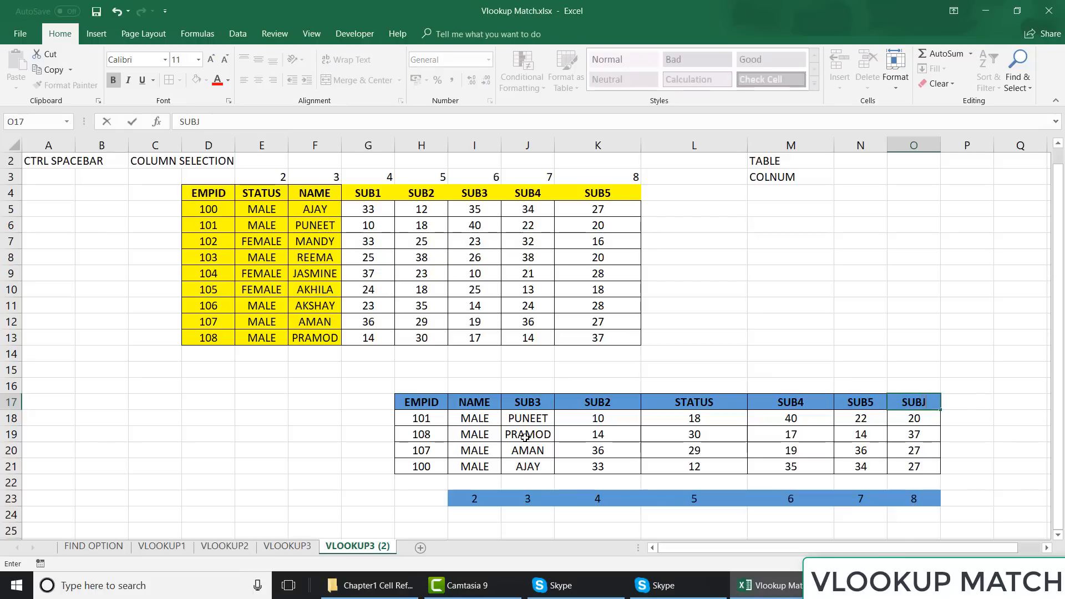
type("1")
key("Return")
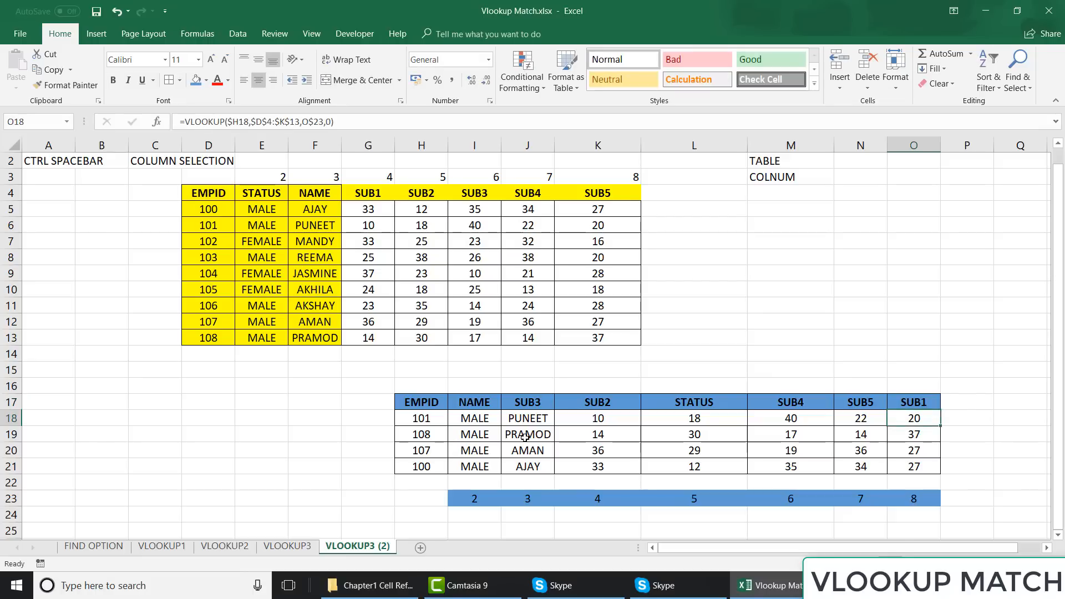
- Clear the helper column numbers in I23:O23 below the result table
key("Left")
key("Left")
key("Left")
key("Left")
key("Left")
key("Left")
key("Left")
key("Left")
key("Left")
key("Left")
key("Left")
key("Left")
key("Left")
key("Right")
key("Right")
key("Right")
key("Right")
key("Right")
key("Right")
key("Right")
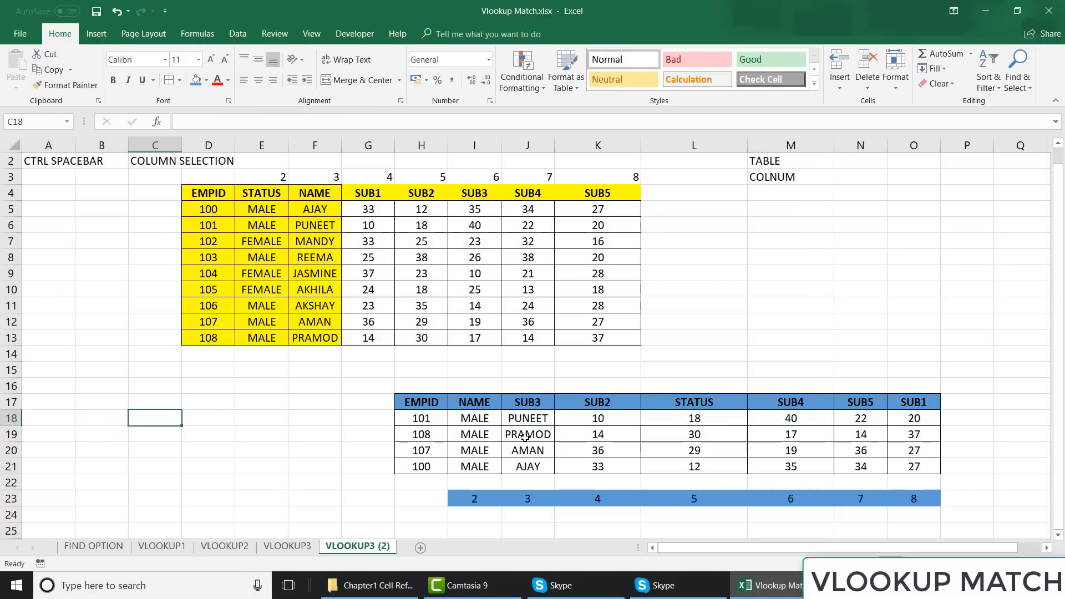
key("Down")
key("Down")
key("Down")
key("Down")
key("Down")
key("ctrl+shift+Right")
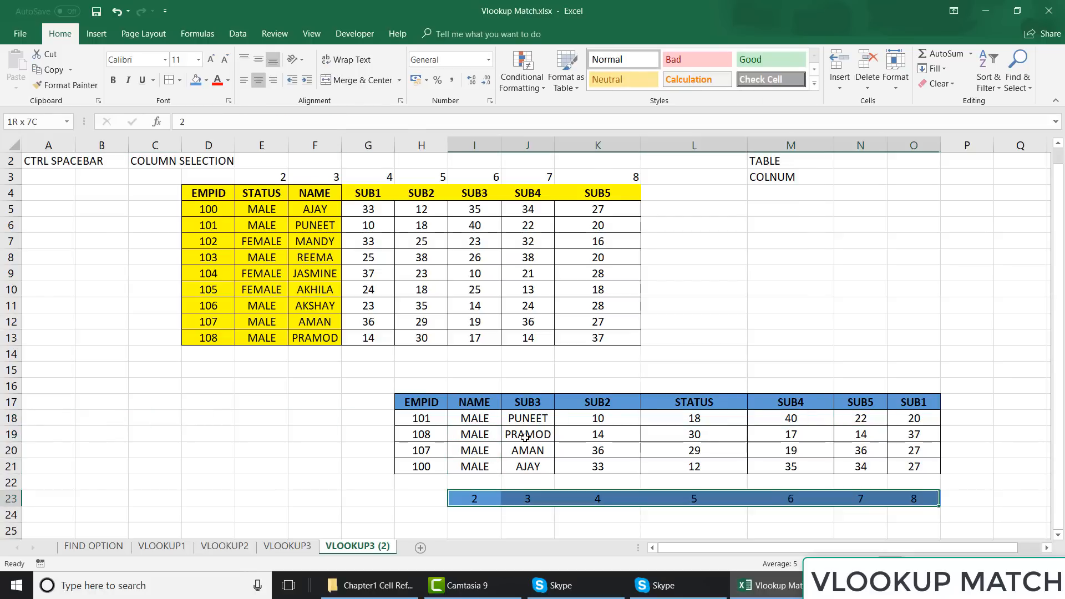
key("Delete")
- Delete the VLOOKUP formulas from the lower three result rows, I19:O21
key("Up")
key("Up")
key("Up")
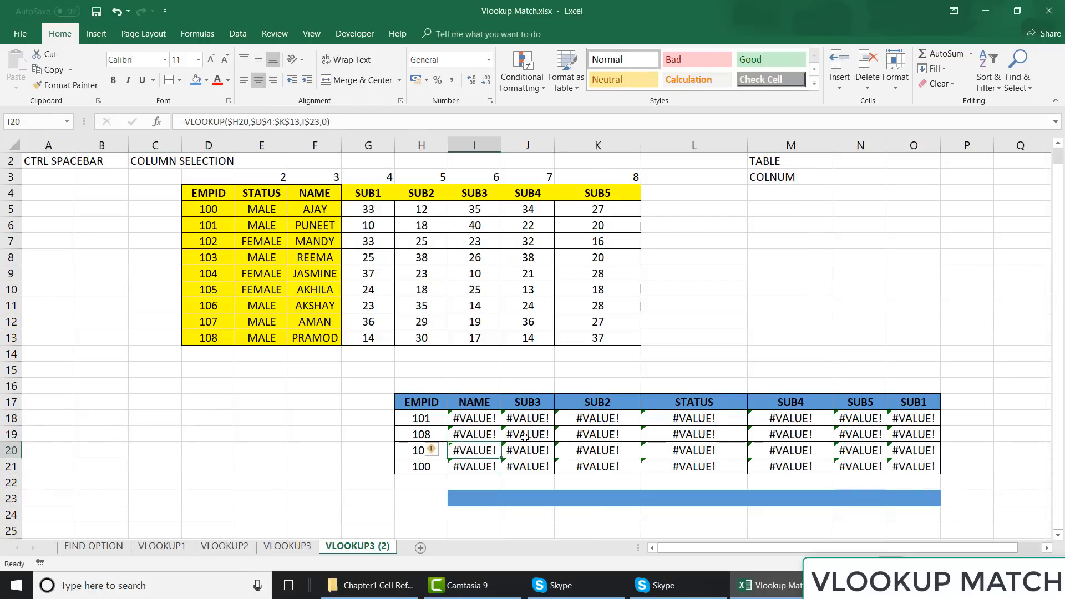
key("Up")
key("ctrl+shift+Down")
key("ctrl+shift+Right")
key("Delete")
- Delete the remaining formulas in J18:O18, keeping only the VLOOKUP in I18
key("Up")
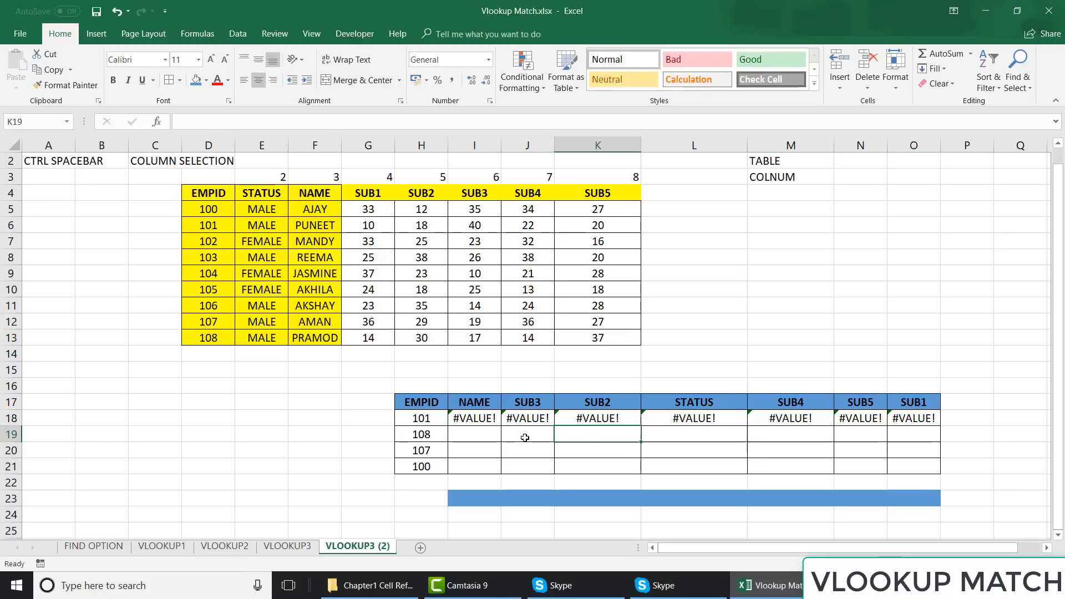
key("Right")
key("ctrl+shift+Right")
key("Delete")
- Enter 3 in I23 as the helper column number for the NAME header
key("Left")
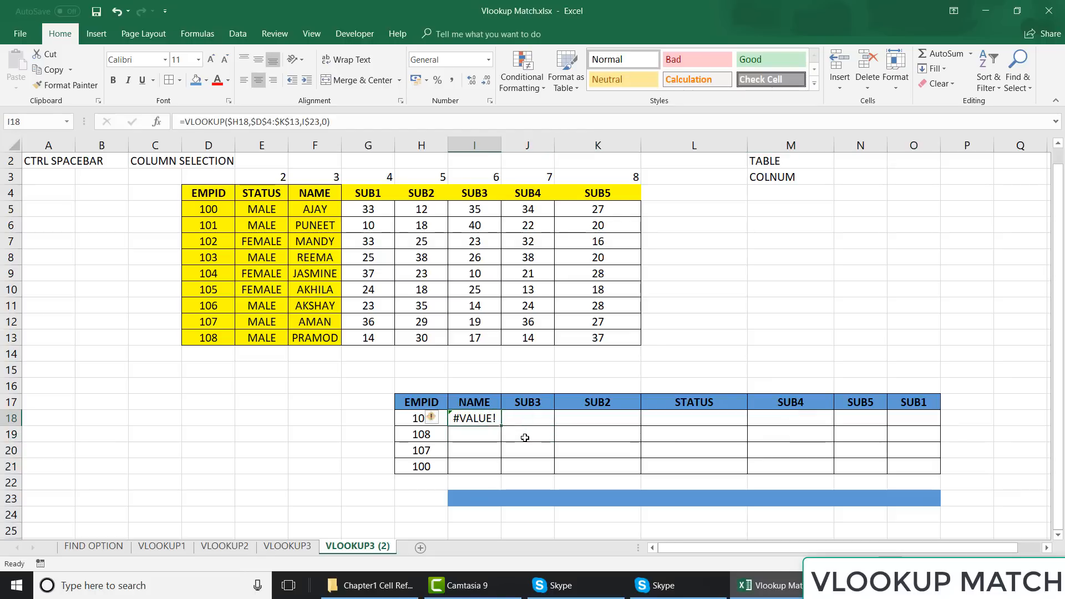
key("Down")
key("Down")
key("Down")
key("Down")
key("Down")
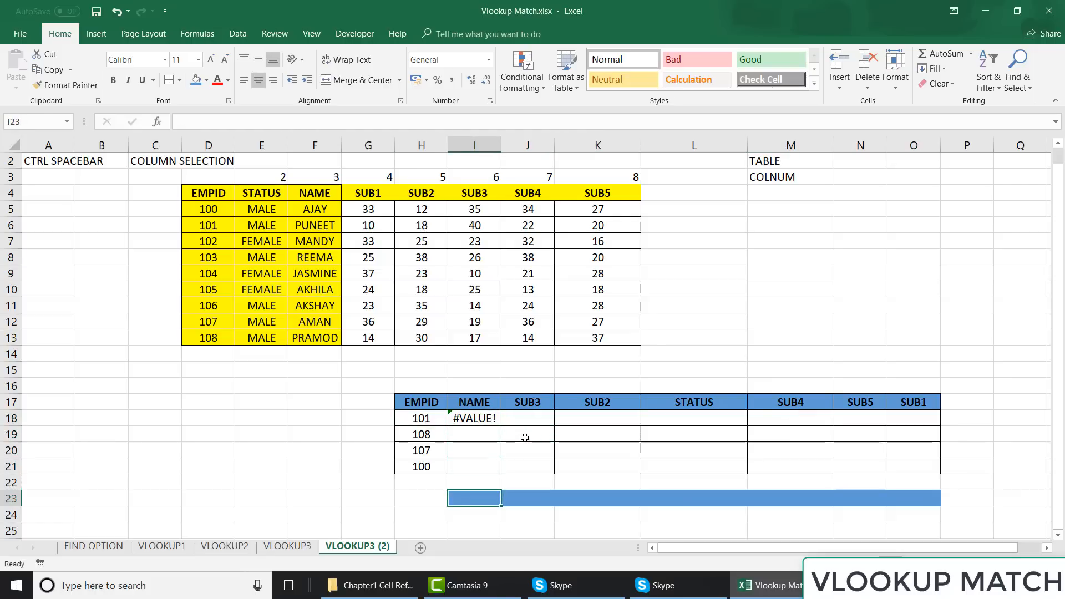
type("3")
key("Return")
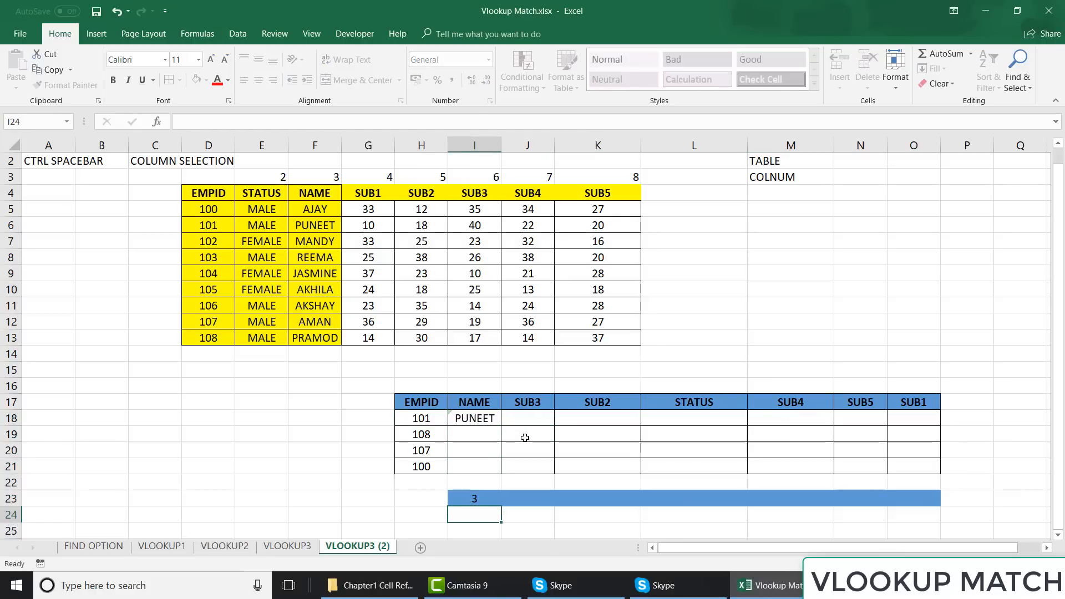
- Check the column numbers above the source table and enter 6 in J23 for the SUB3 header
key("Up")
key("Right")
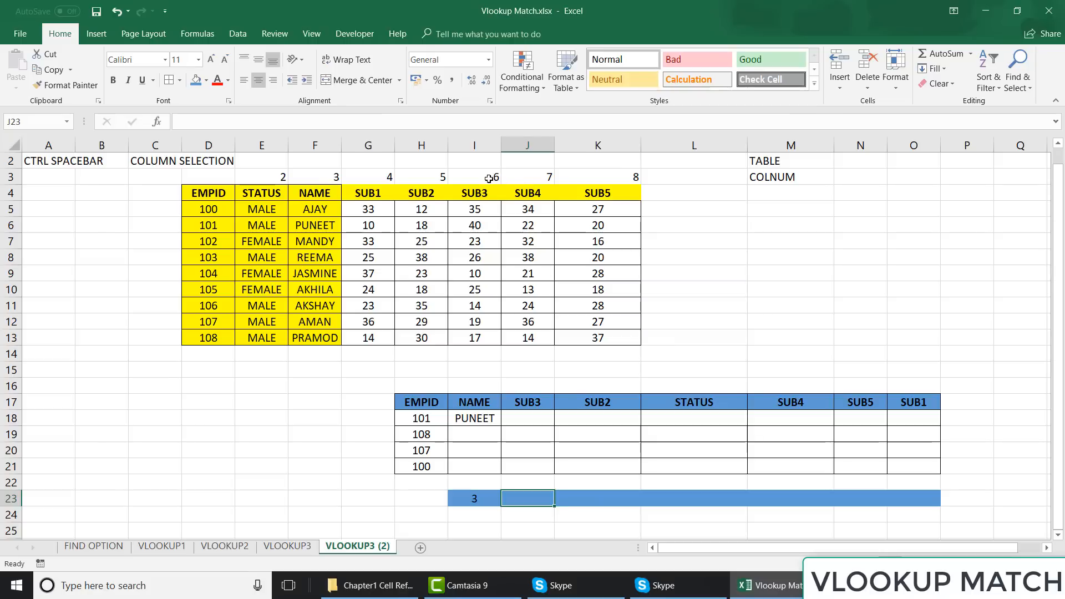
left_click(265, 175)
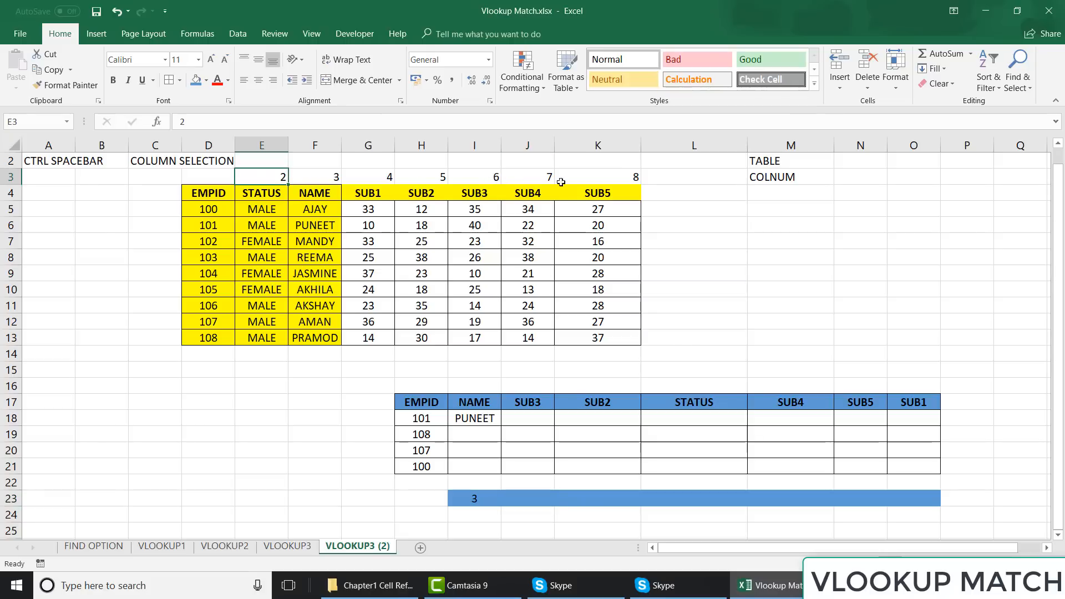
left_click(616, 176, "shift")
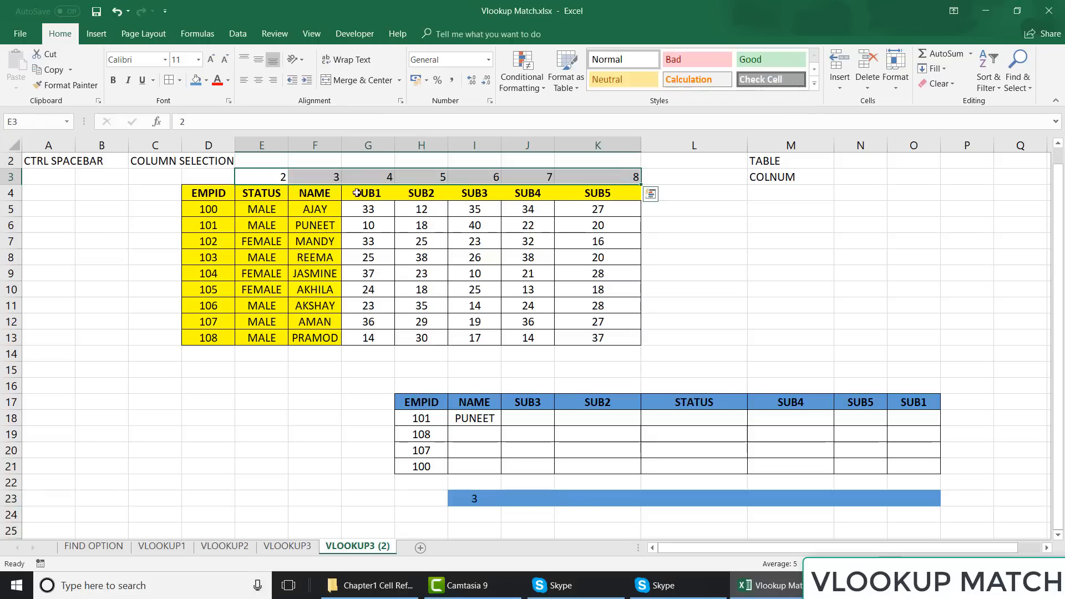
left_click(197, 195)
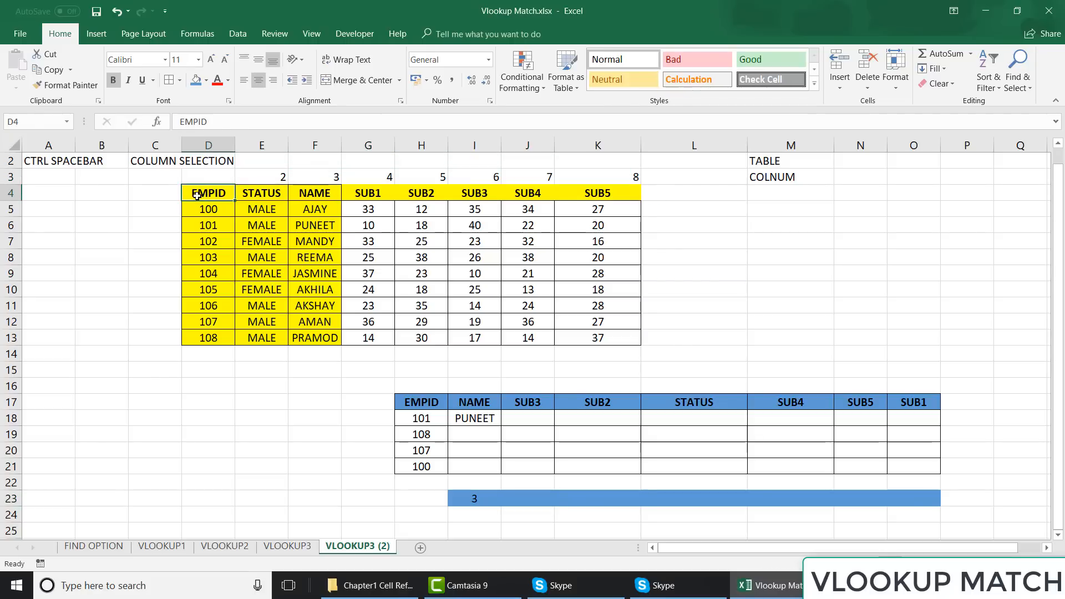
key("Right")
key("Right")
key("Right")
key("Right")
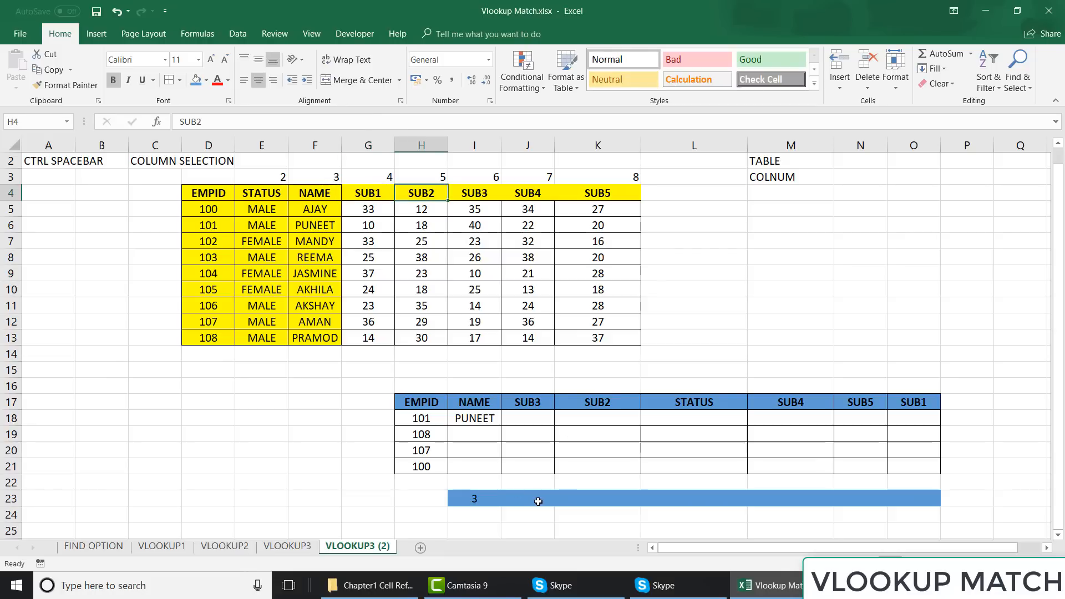
left_click(538, 500)
type("6")
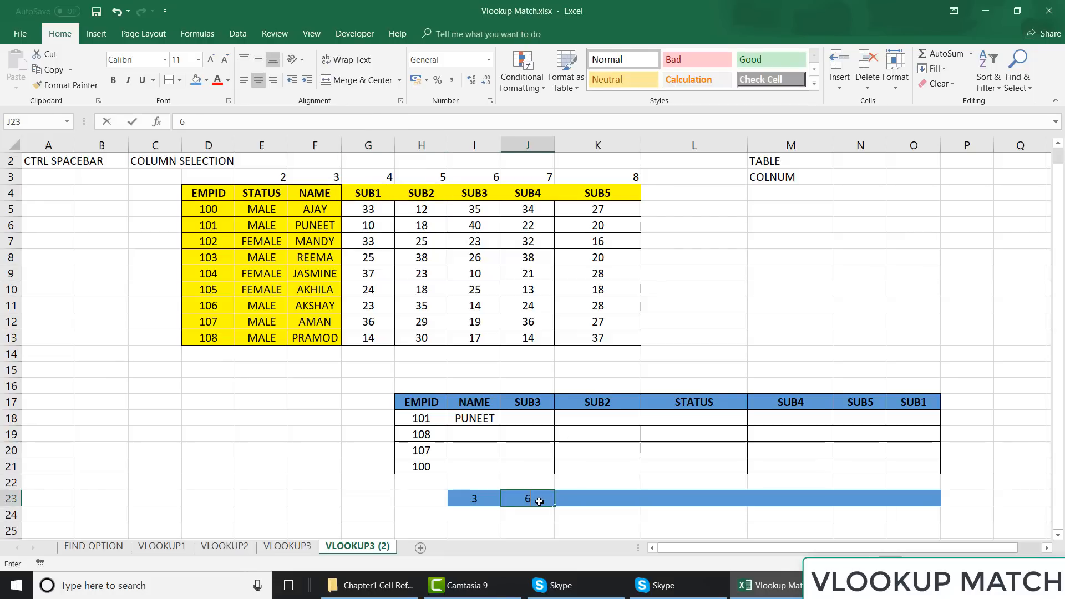
key("Tab")
- Enter the helper column numbers 5 in K23 for SUB2 and 2 in L23 for STATUS
type("2")
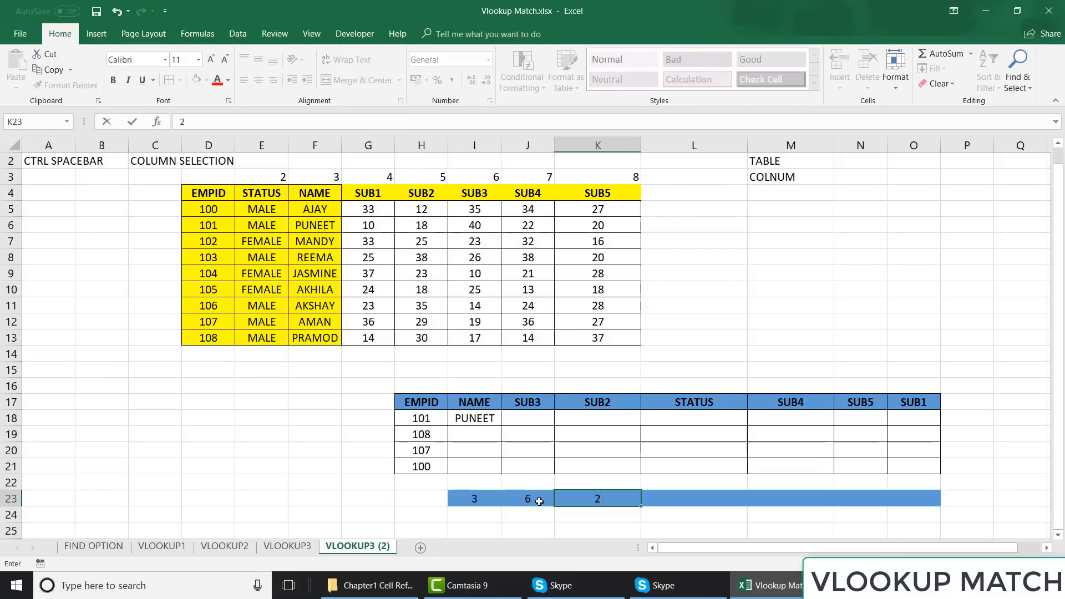
key("Tab")
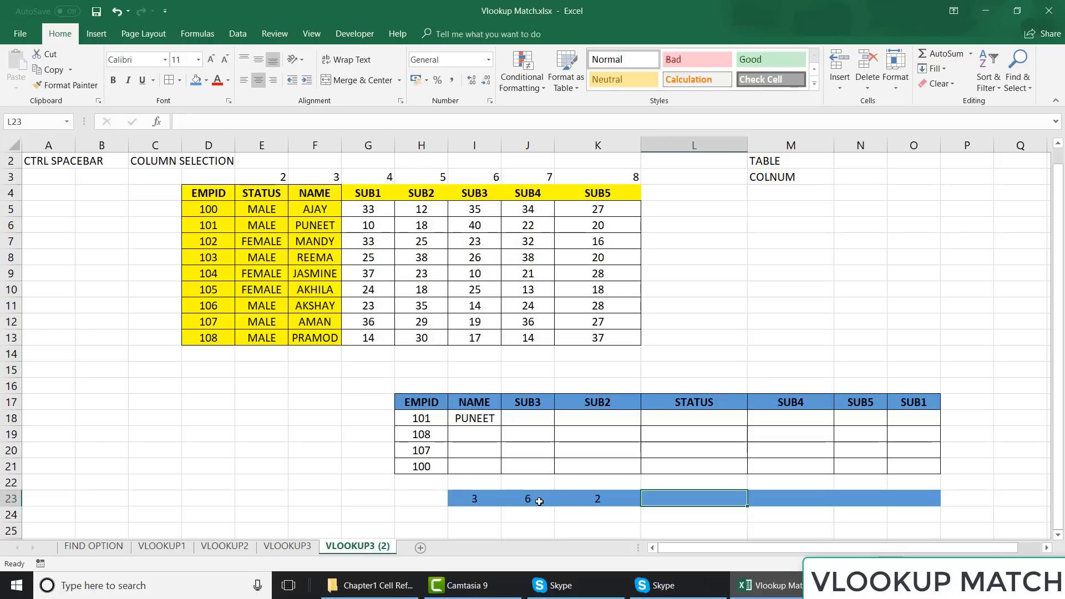
key("Left")
key("F2")
key("Escape")
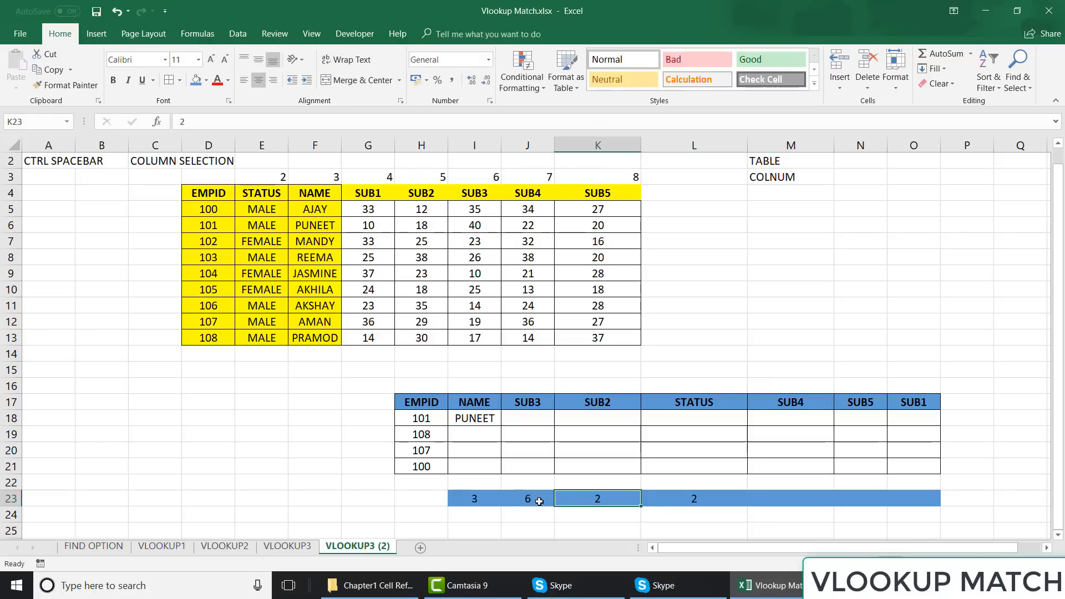
type("5")
key("Tab")
key("Tab")
key("Tab")
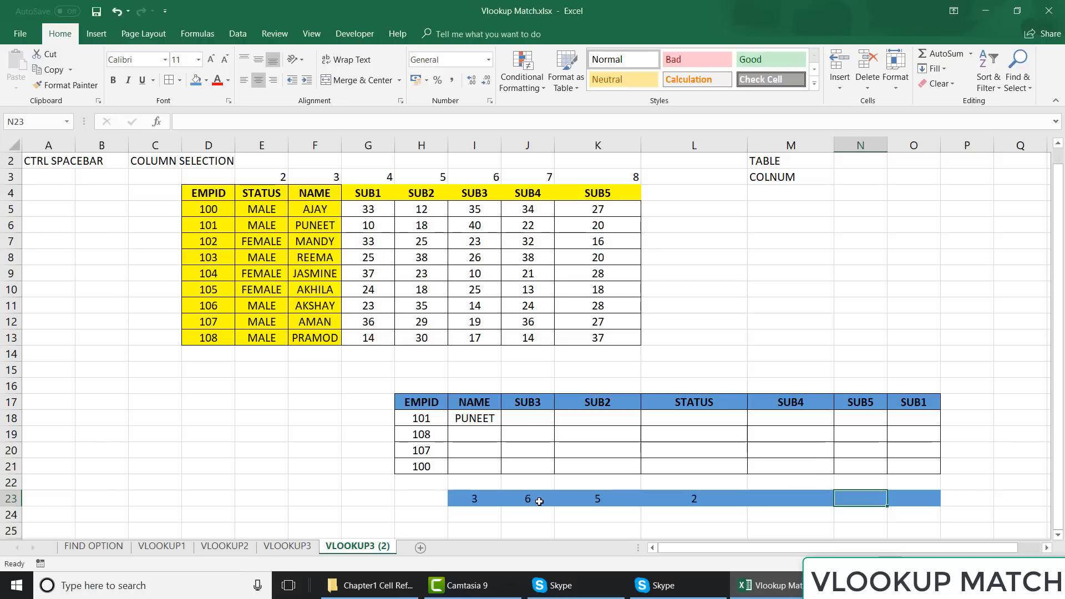
key("shift+Tab")
key("shift+Tab")
key("shift+Tab")
key("shift+Tab")
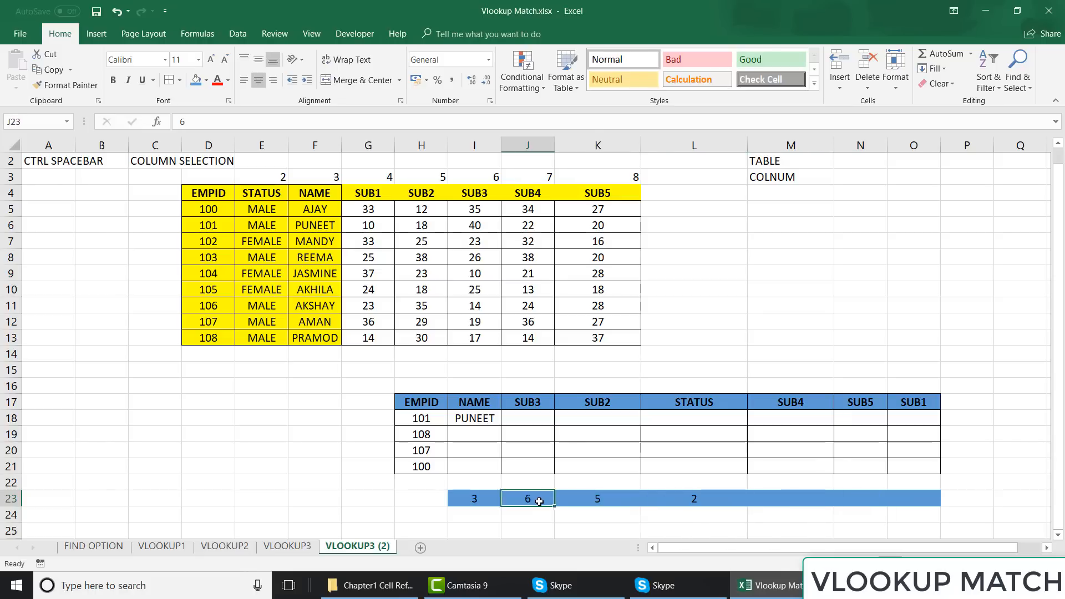
- Review the manually entered helper column numbers in row 23, from I23 through L23
key("Left")
key("shift+Right")
key("shift+Right")
key("shift+Right")
key("shift+Right")
key("shift+Right")
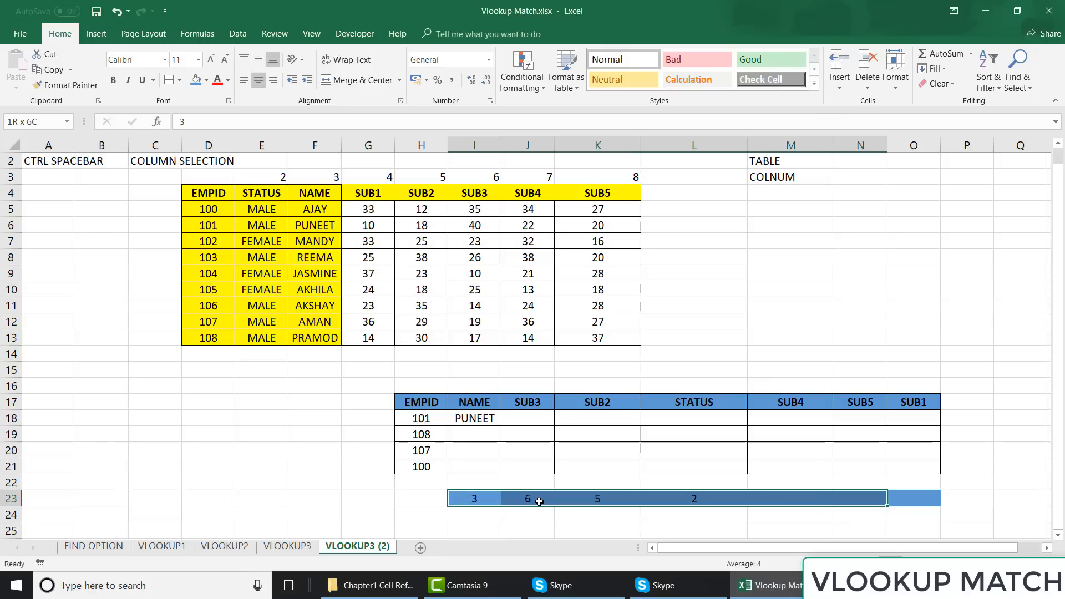
key("Left")
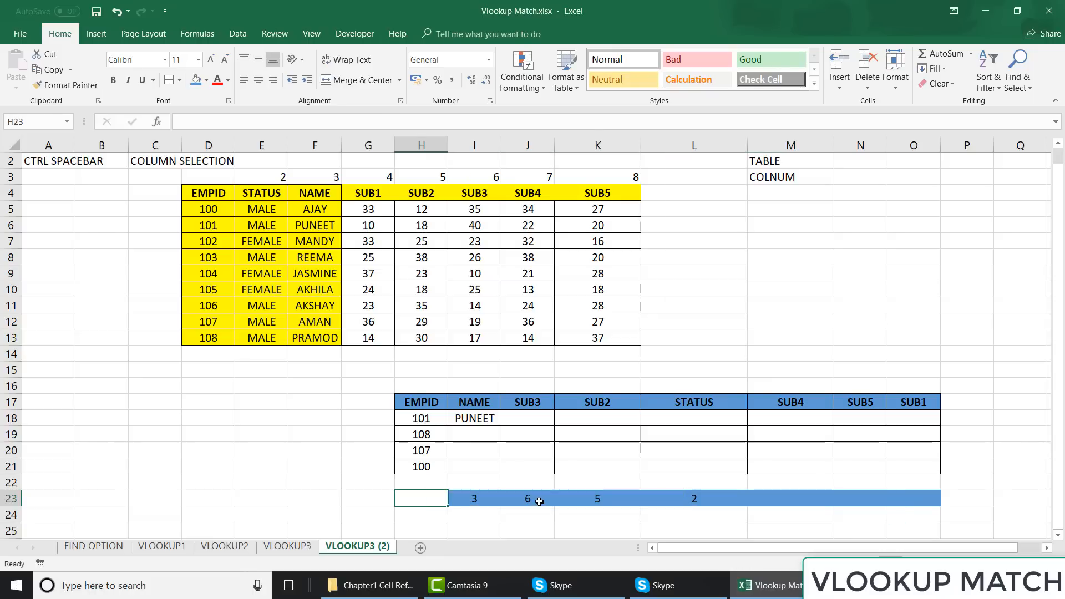
key("Right")
key("shift+Right")
key("shift+Right")
key("shift+Right")
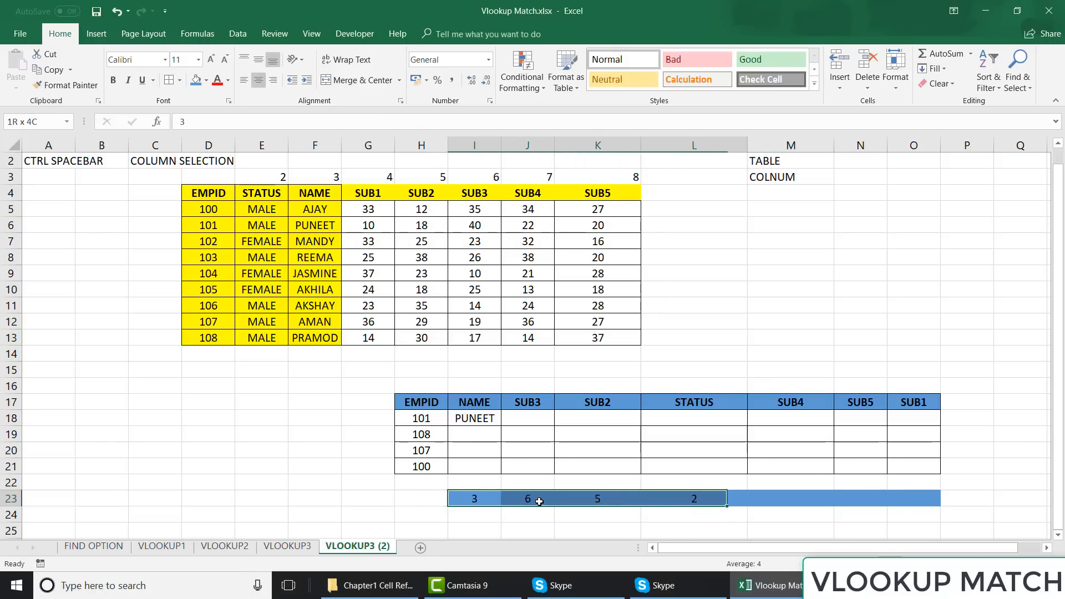
key("shift+Left")
key("shift+Left")
key("shift+Left")
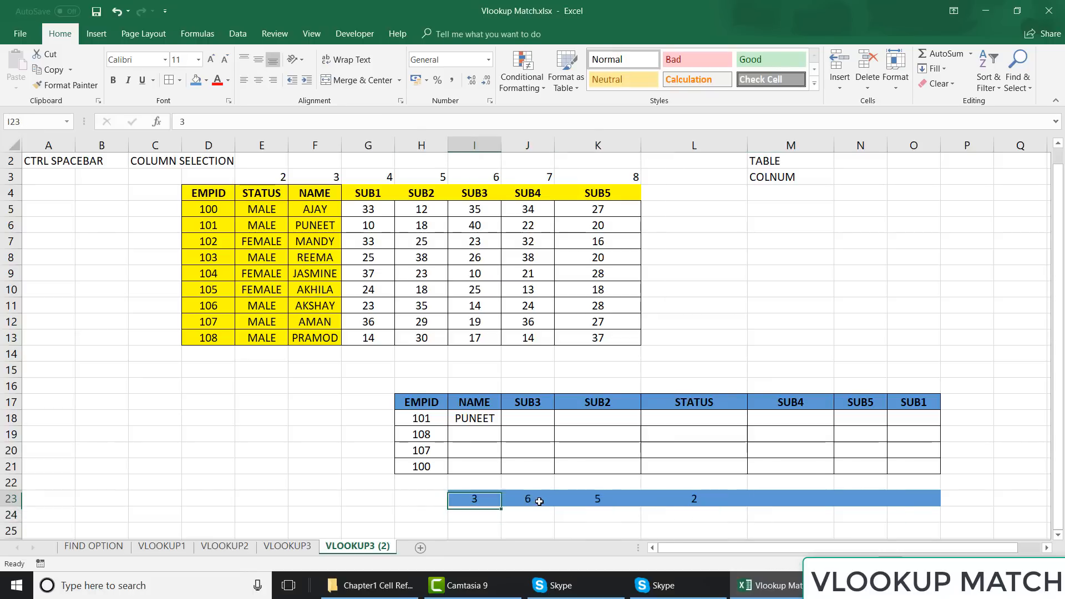
key("Right")
key("Right")
key("Right")
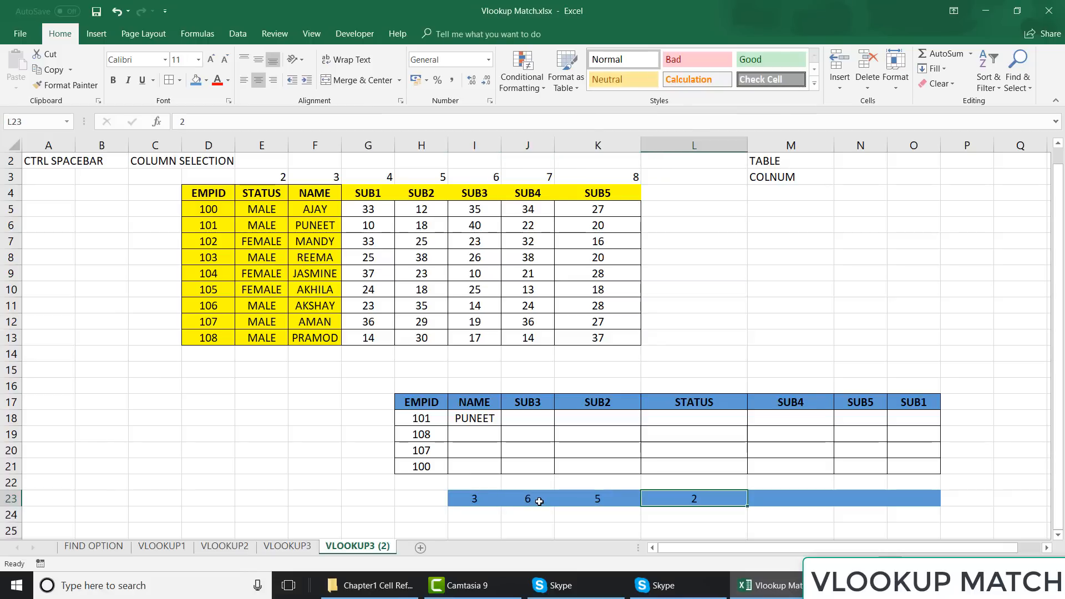
- Compare the shuffled headers in row 17 and the helper numbers with the source table's header order in D4:K4
left_click(483, 400)
key("Right")
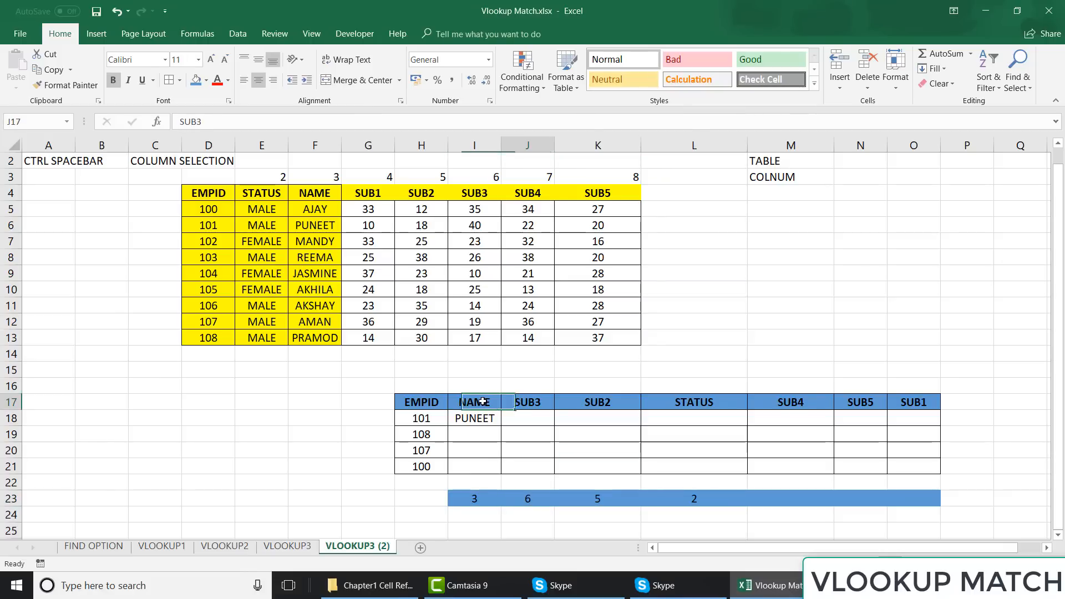
key("Right")
key("Right")
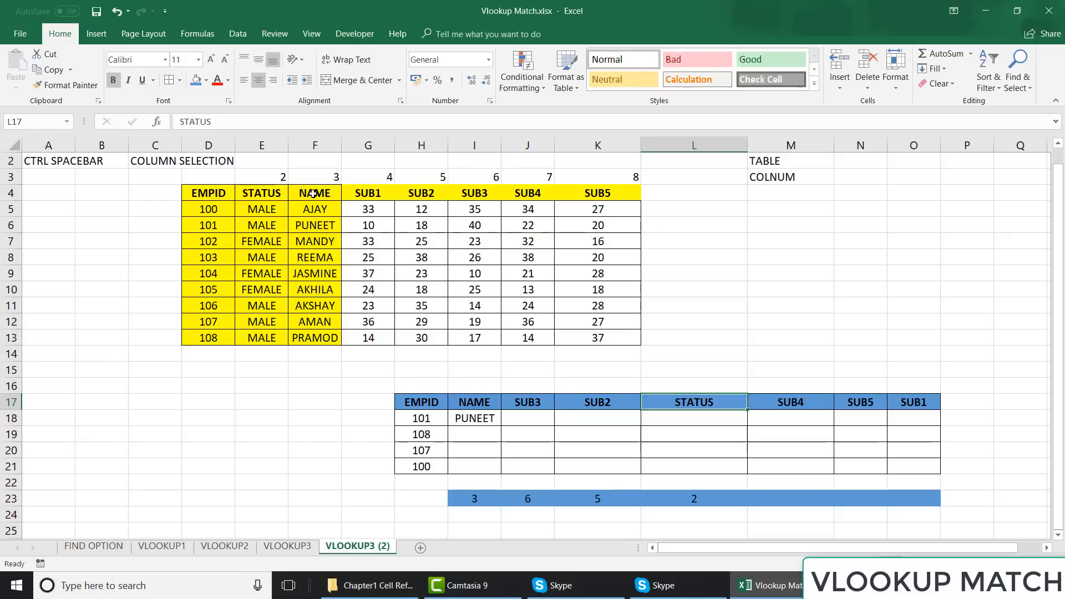
left_click(205, 190)
key("ctrl+shift+Right")
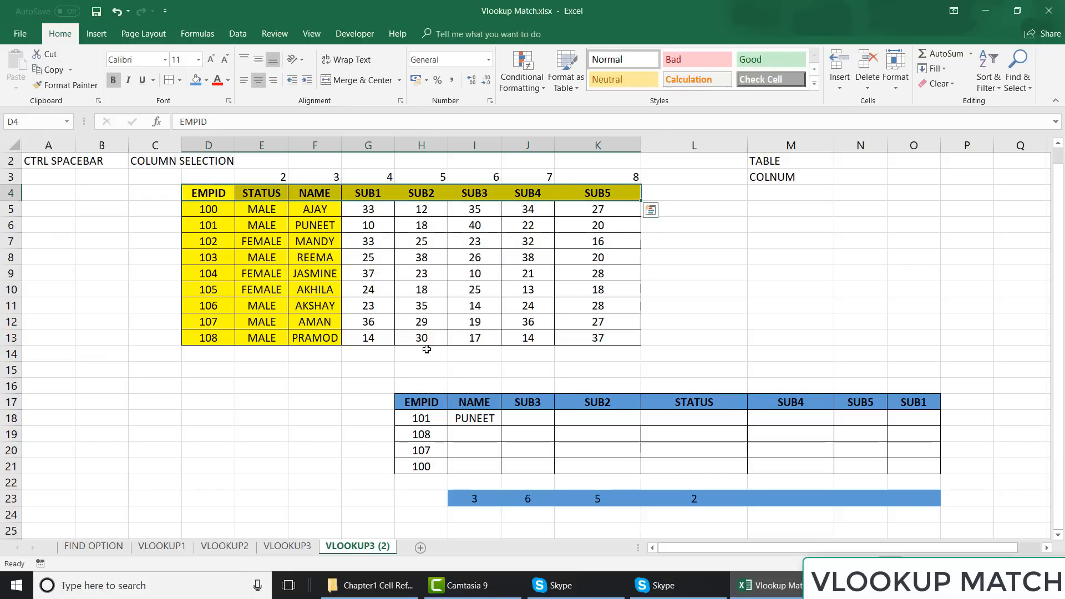
left_click(475, 497)
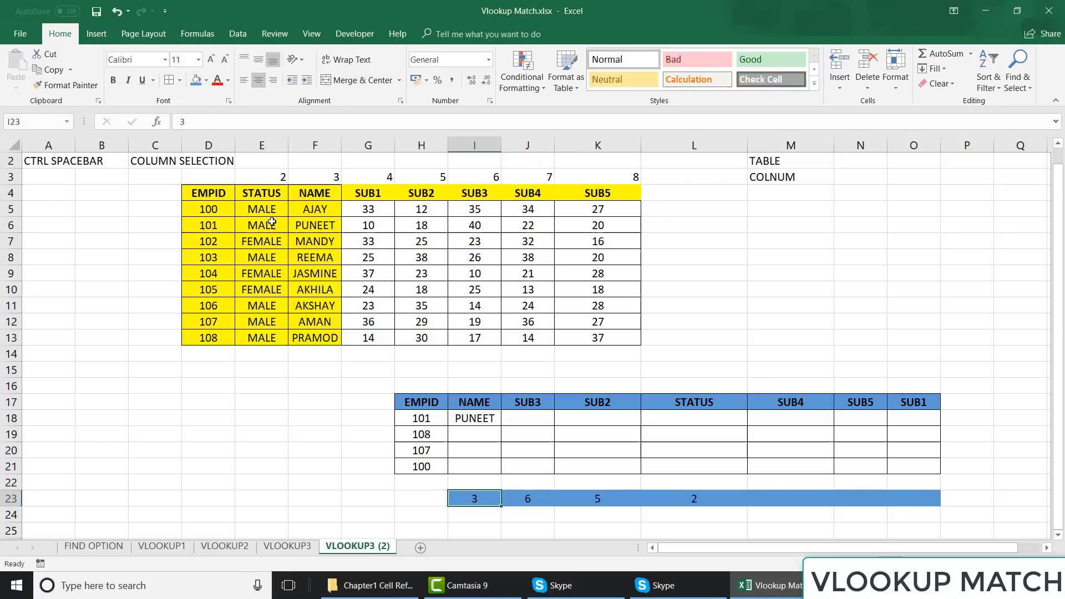
left_click(215, 189)
key("Right")
key("Right")
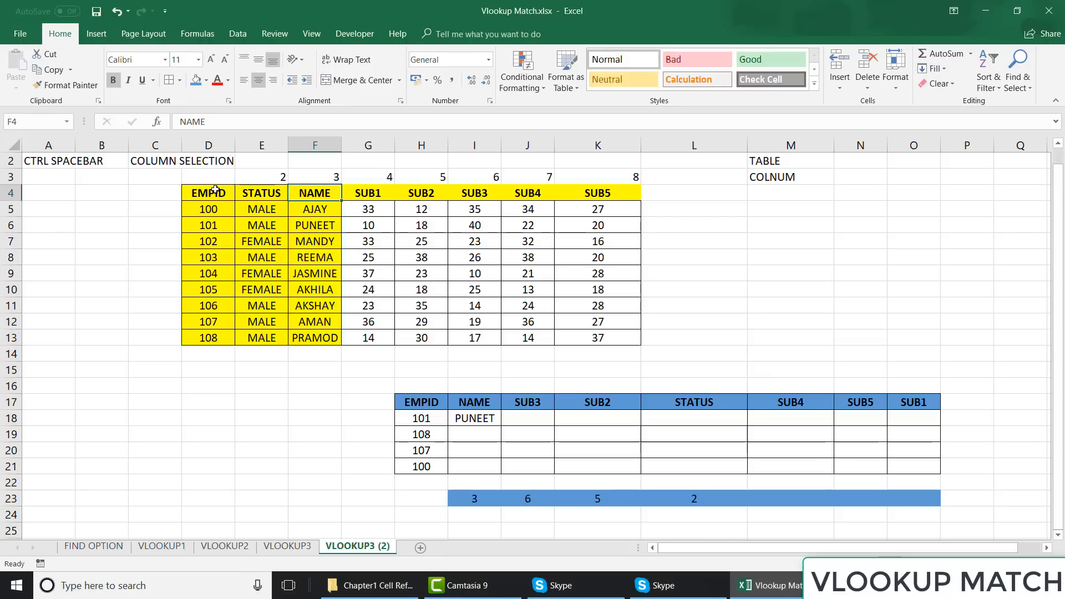
- Clear the notes in row 2 and the COLNUM label in M3
left_click(4, 161)
key("Delete")
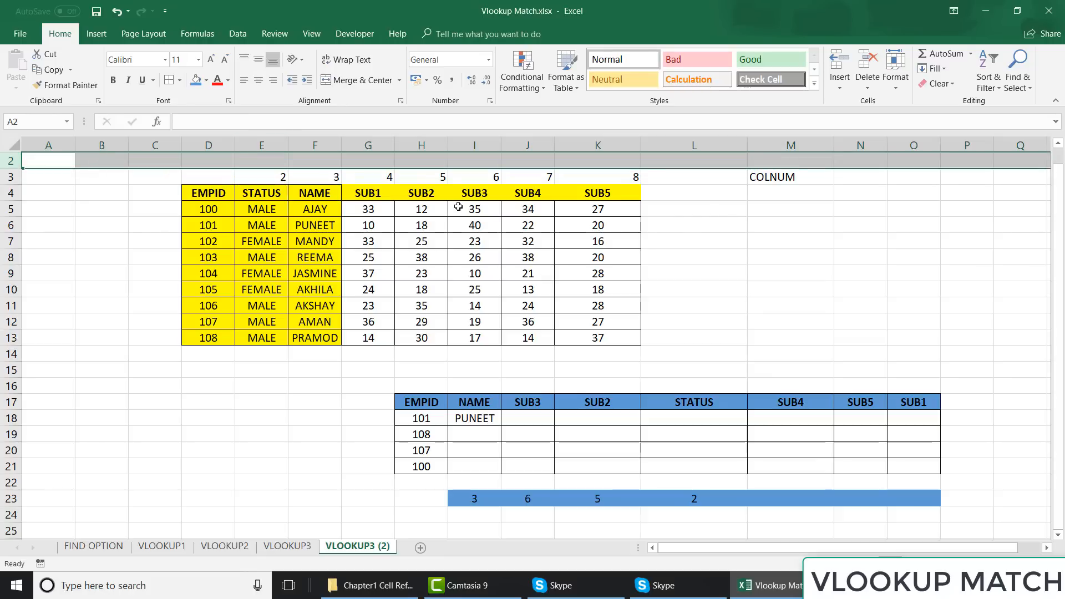
left_click(786, 172)
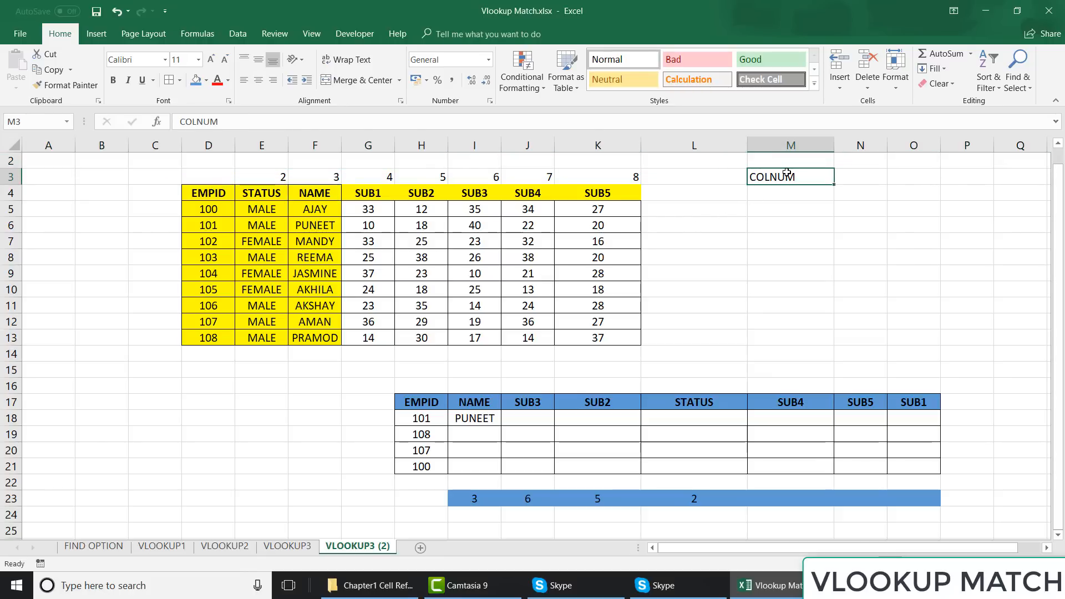
key("Delete")
left_click(118, 447)
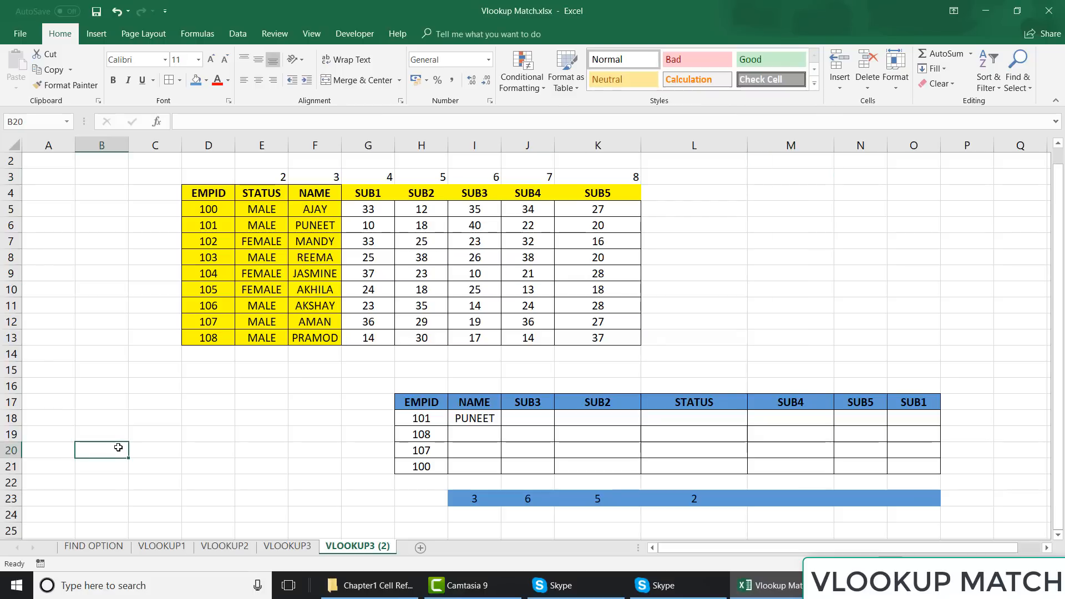
mouse_move(389, 583)
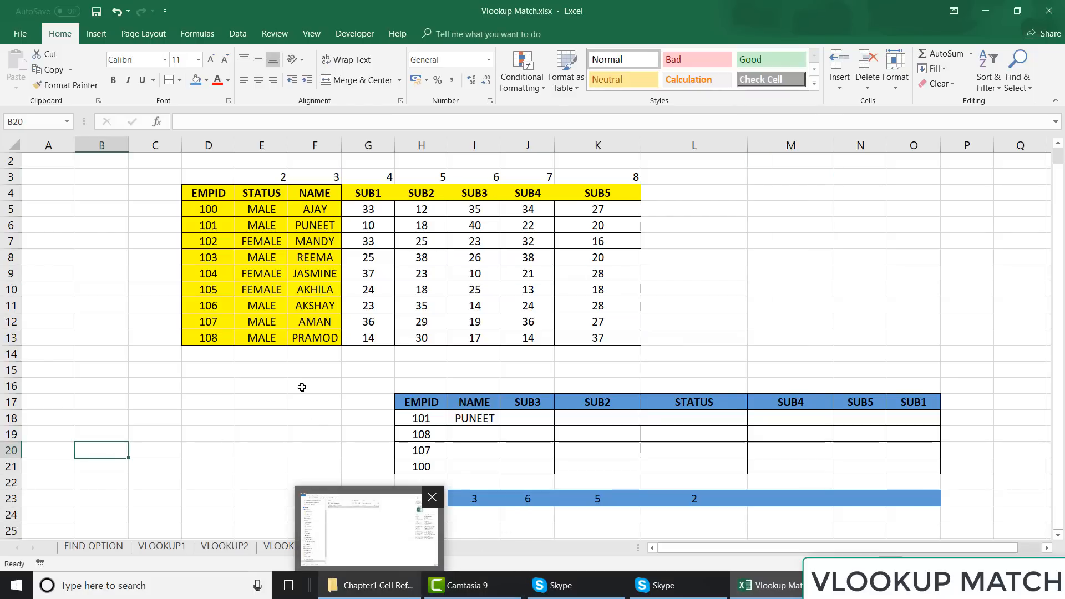
left_click(797, 294)
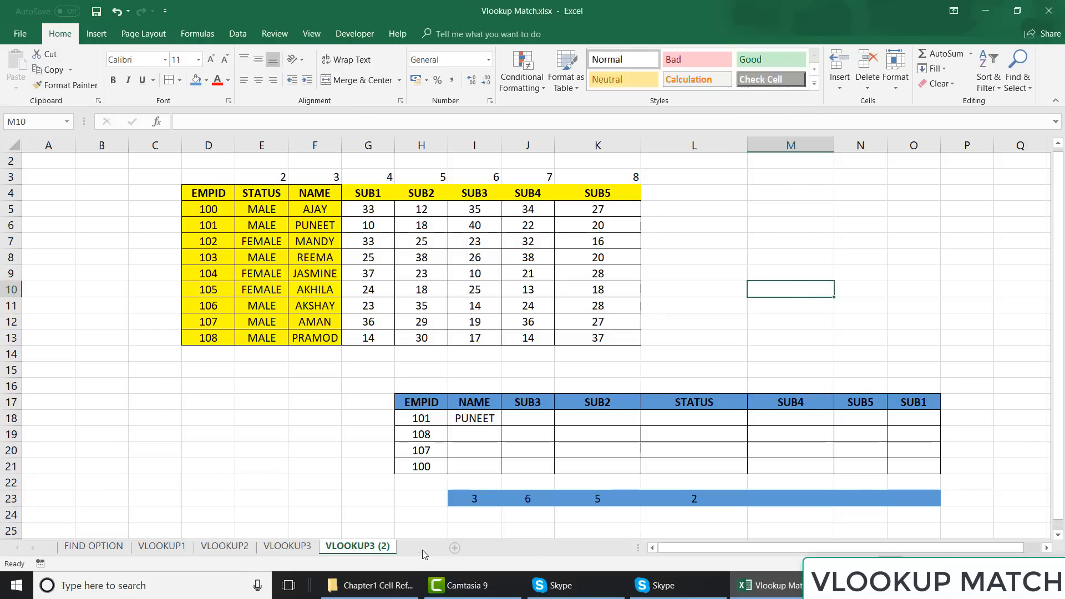
- Add a new blank worksheet after VLOOKUP3 (2)
left_click(420, 549)
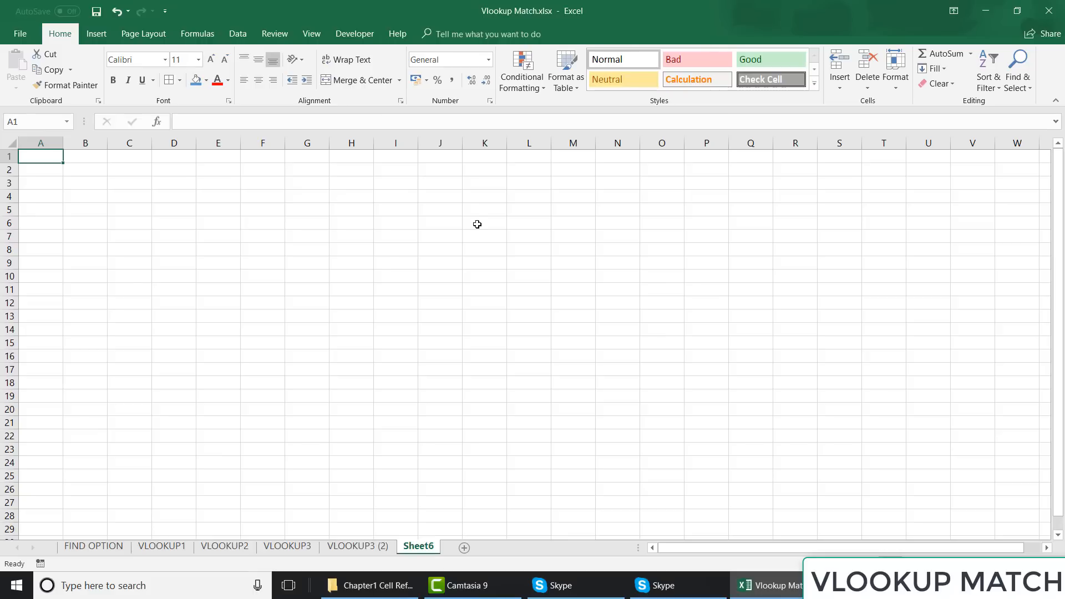
scroll(479, 222, "up", 1)
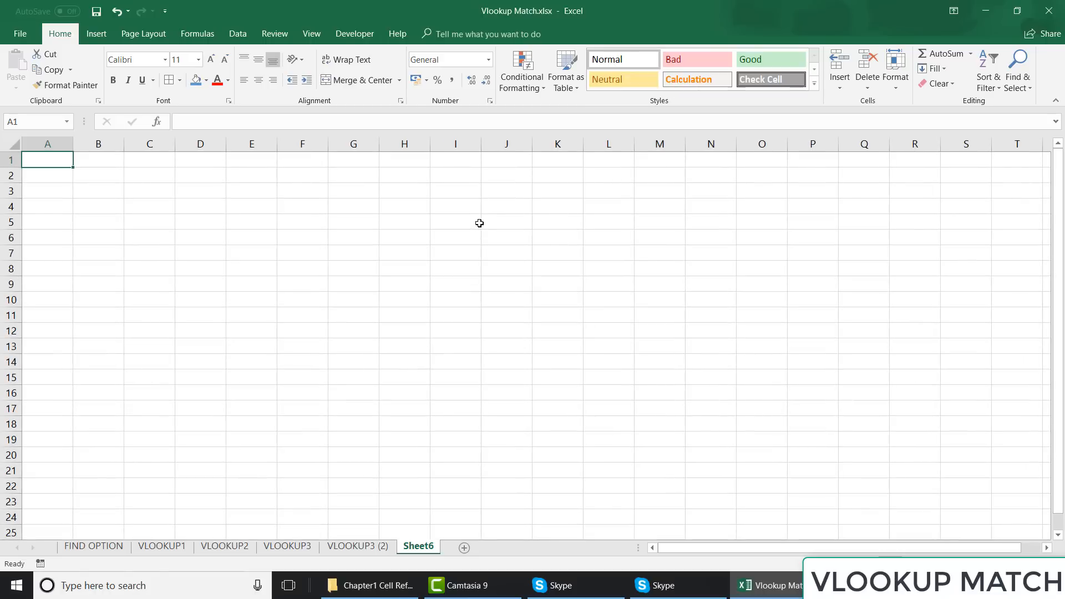
left_click(261, 238)
left_click(314, 243)
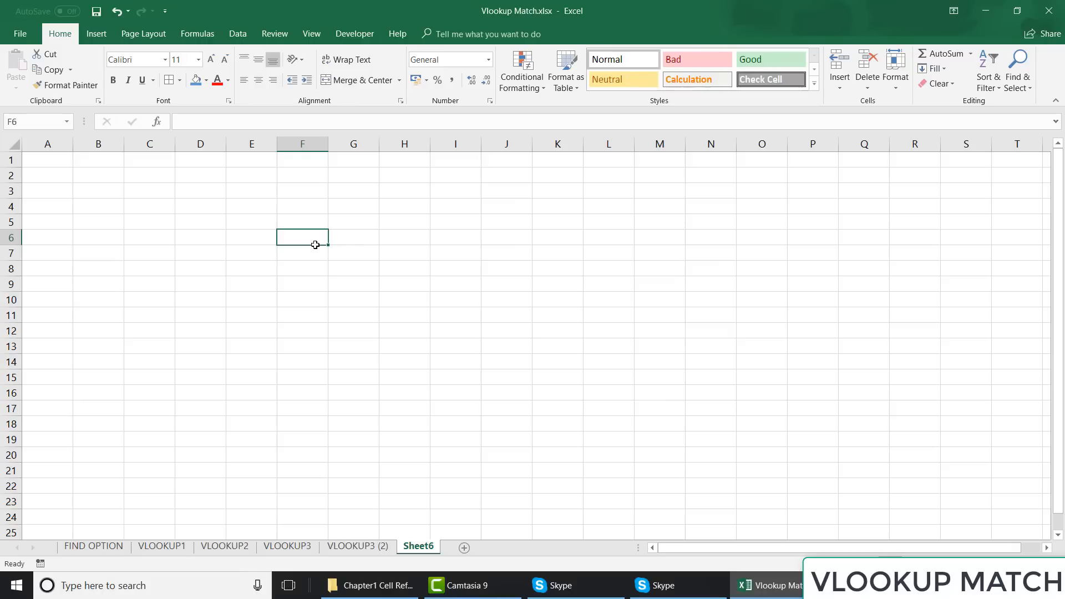
- Enter the note "MATCH ALWAYS RETRUNS A NUMBER" in F3 of the new sheet
key("Up")
key("Up")
key("Up")
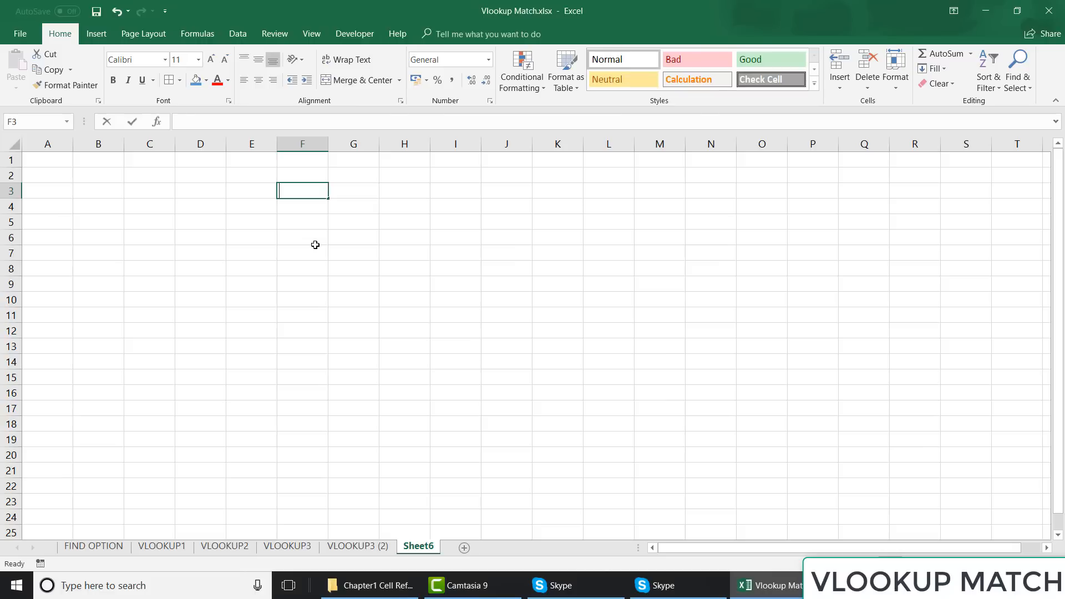
type("MATCH ALV")
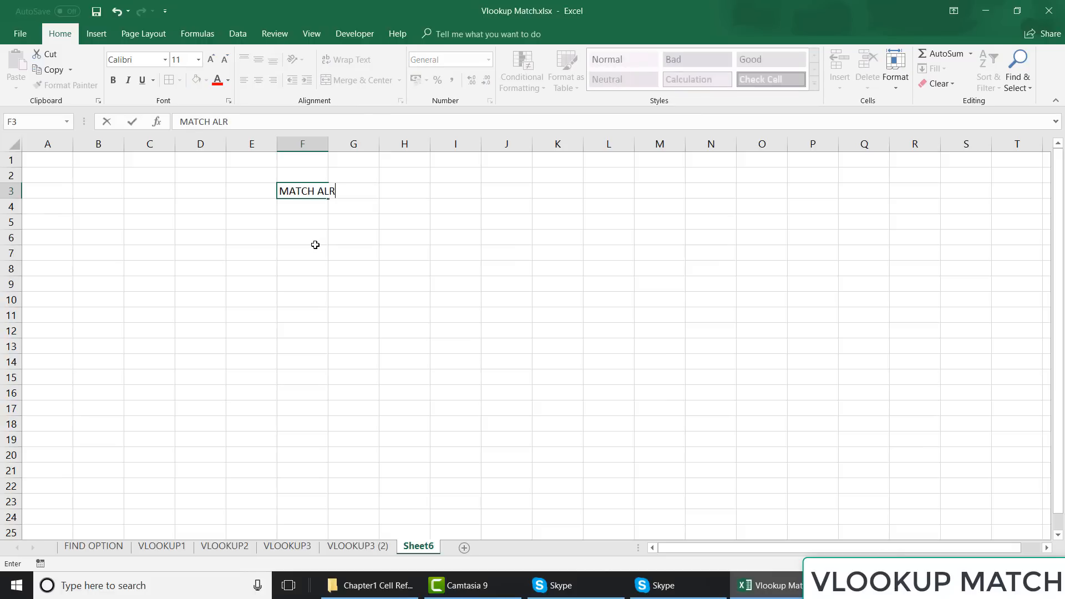
key("BackSpace")
type("WAYS RETRUNS A NUMBER")
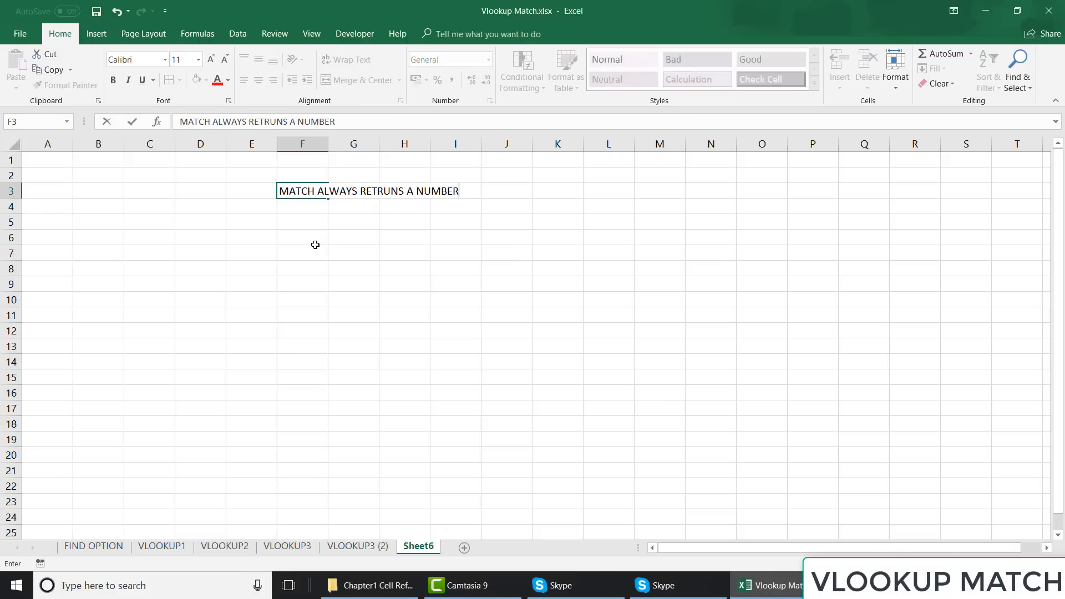
key("Return")
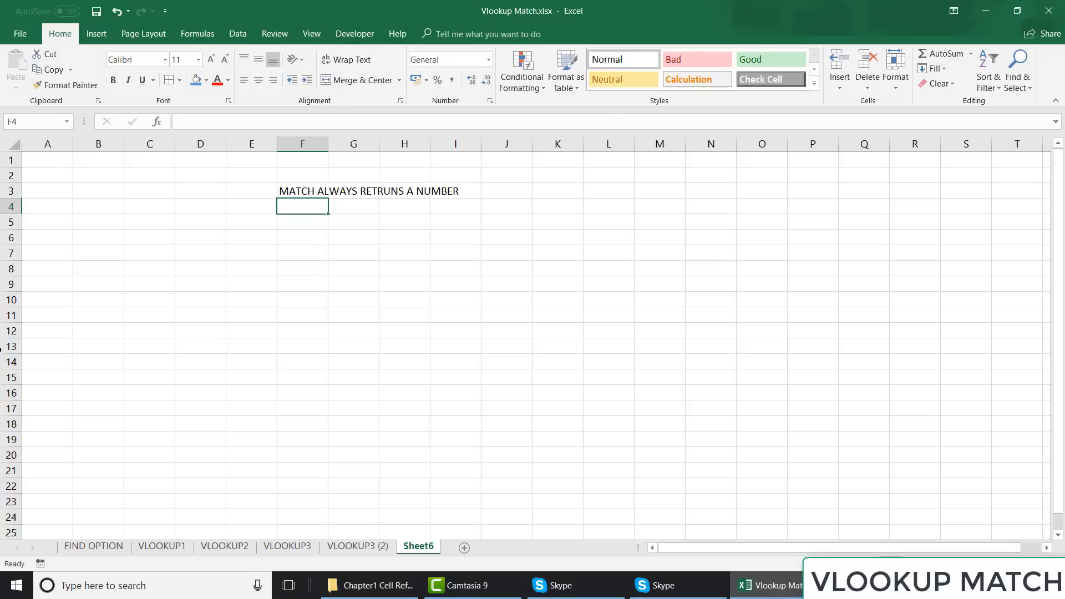
- Start a vertical list of sample first names, entering four of them in C8:C11
left_click(132, 275)
type("OF")
key("BackSpace")
key("BackSpace")
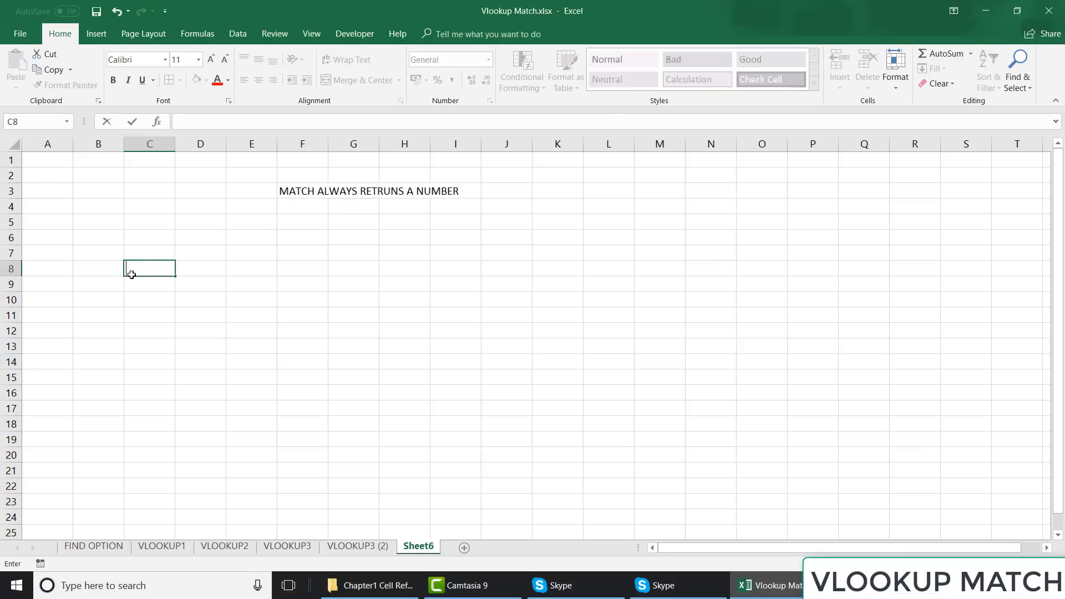
type("PUNEET")
key("Return")
type("AJAY")
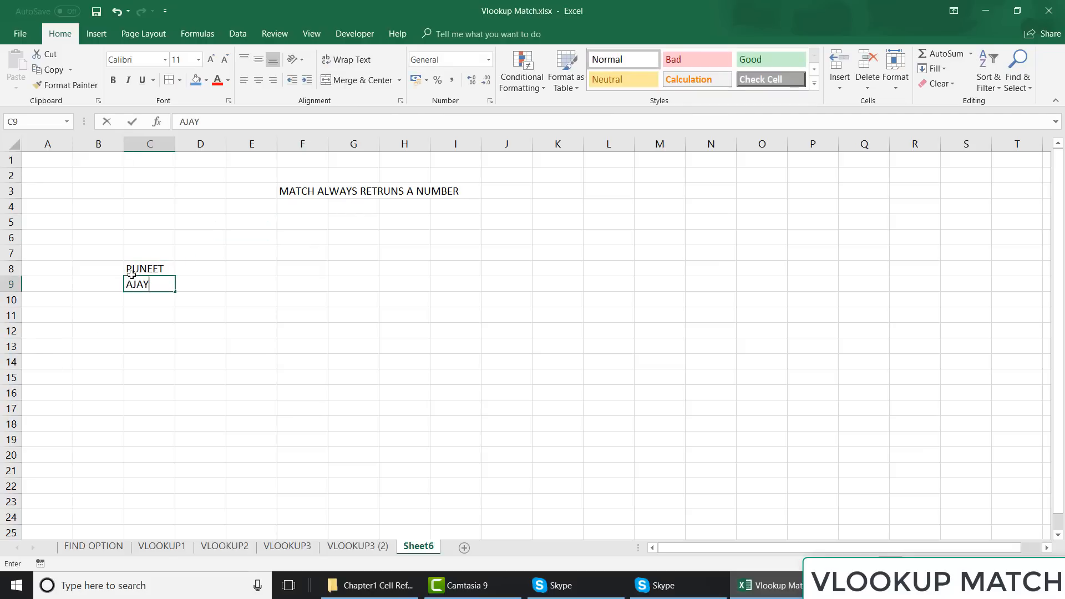
key("Return")
type("AMAN")
key("Return")
type("MAT")
key("Return")
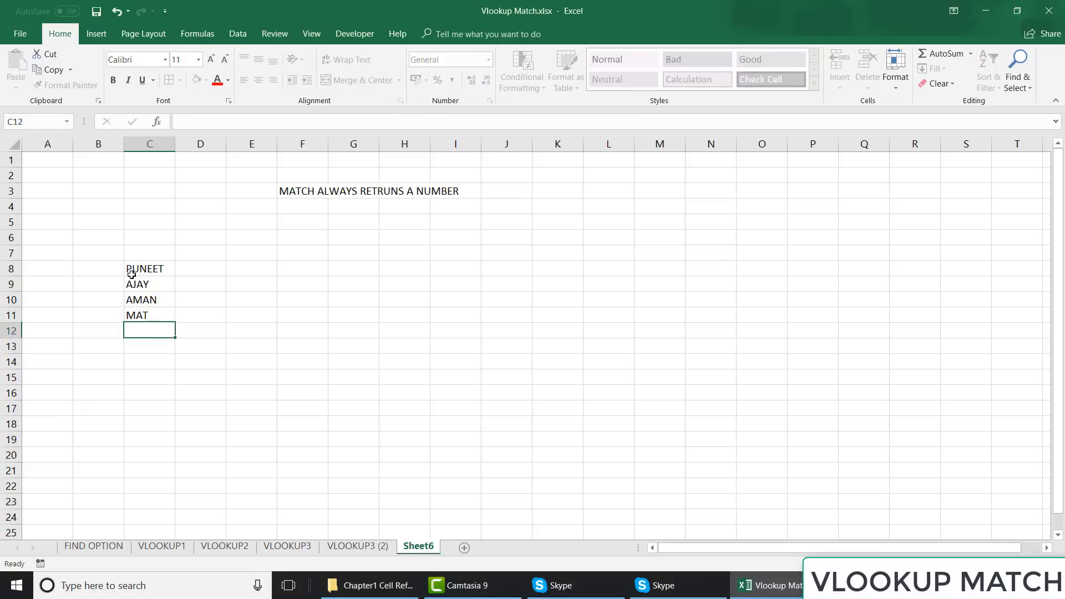
- Extend the list with five more first names in C12:C16, repeating the name from C10 in C15
type("JARVIS")
key("Return")
type("COLEY")
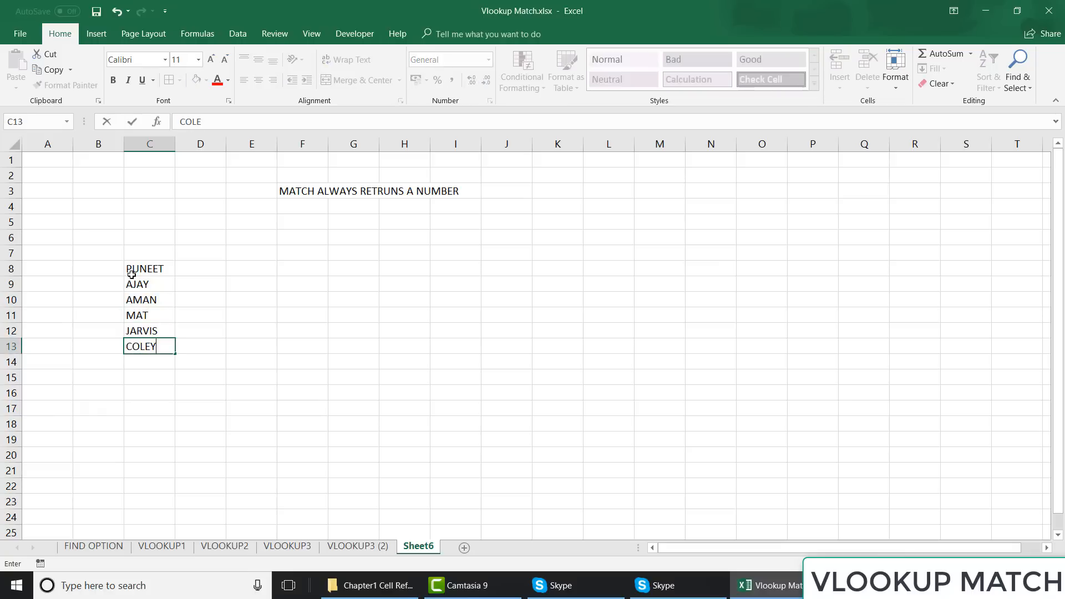
key("Return")
type("CHERYL")
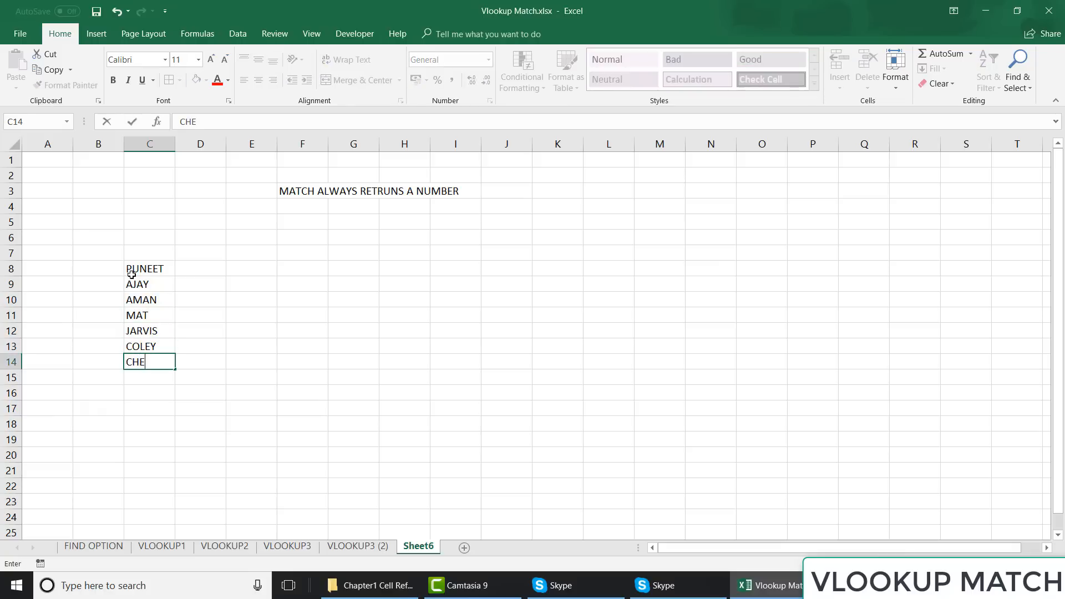
key("ctrl+Return")
key("Return")
type("AMAN")
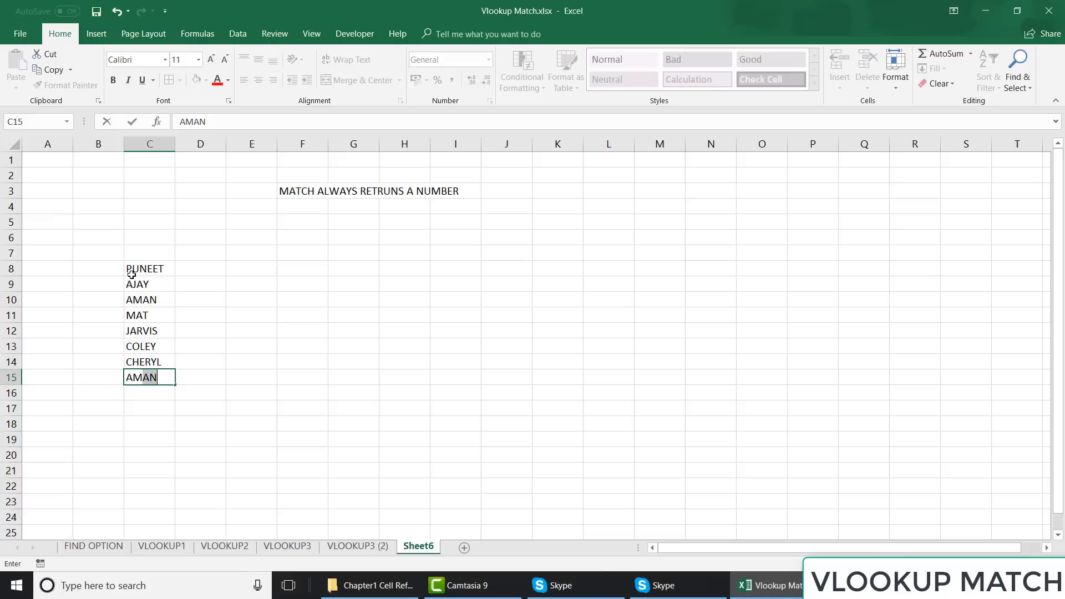
key("Return")
type("AKSHAY")
key("Return")
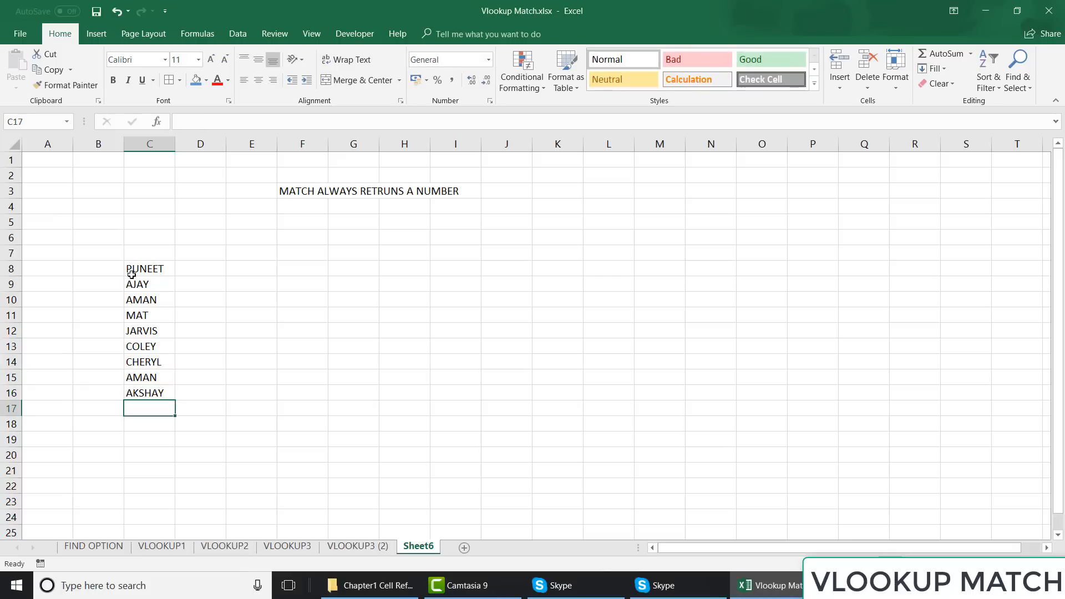
- Apply borders to every cell of the name list in C8:C16
left_click_drag(159, 265, 158, 394)
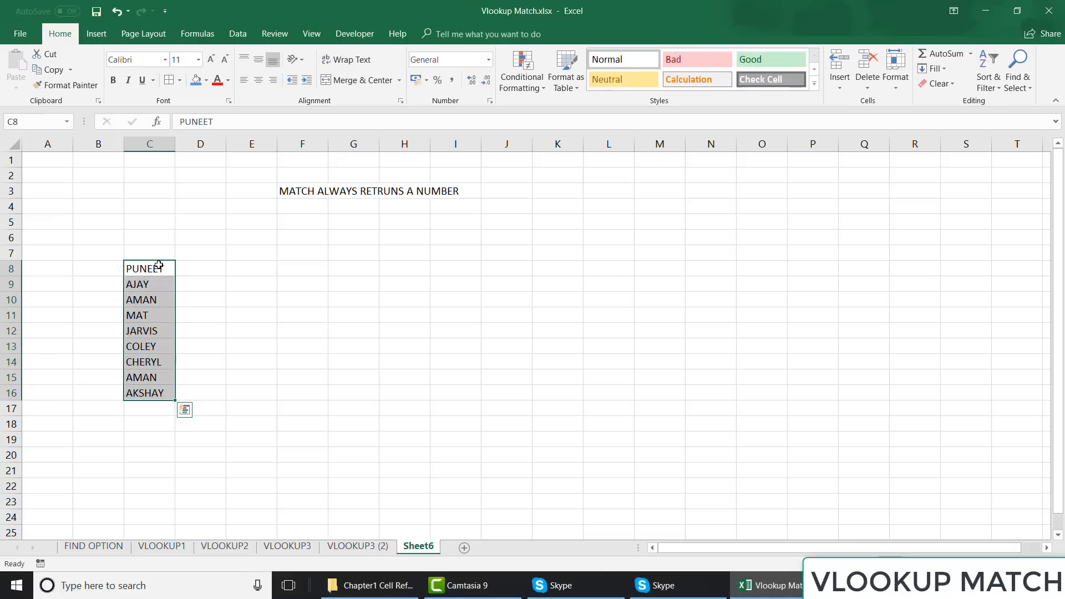
left_click(172, 80)
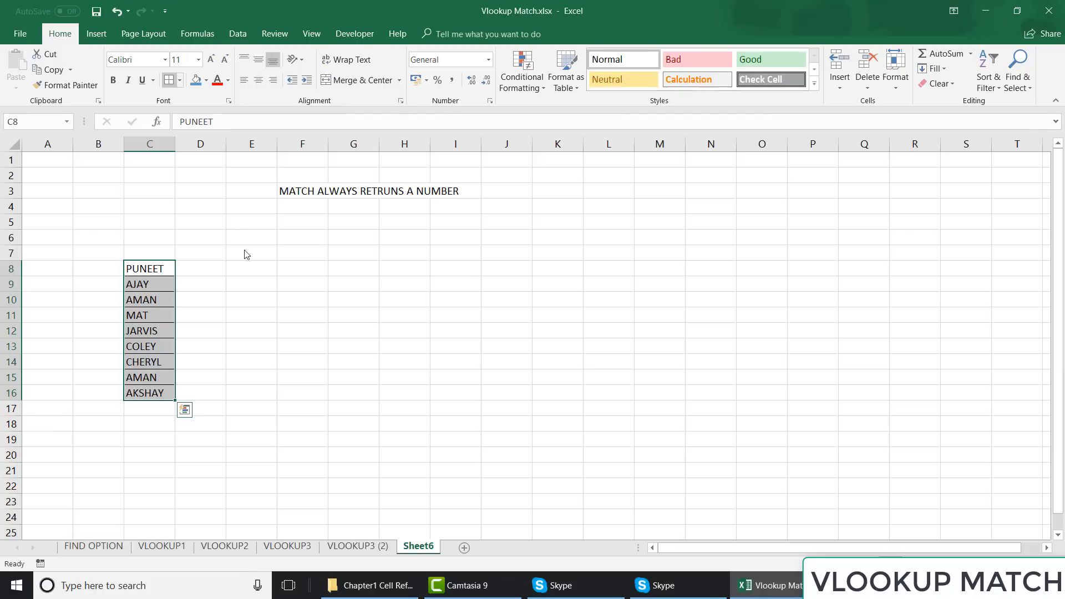
key("ctrl+q")
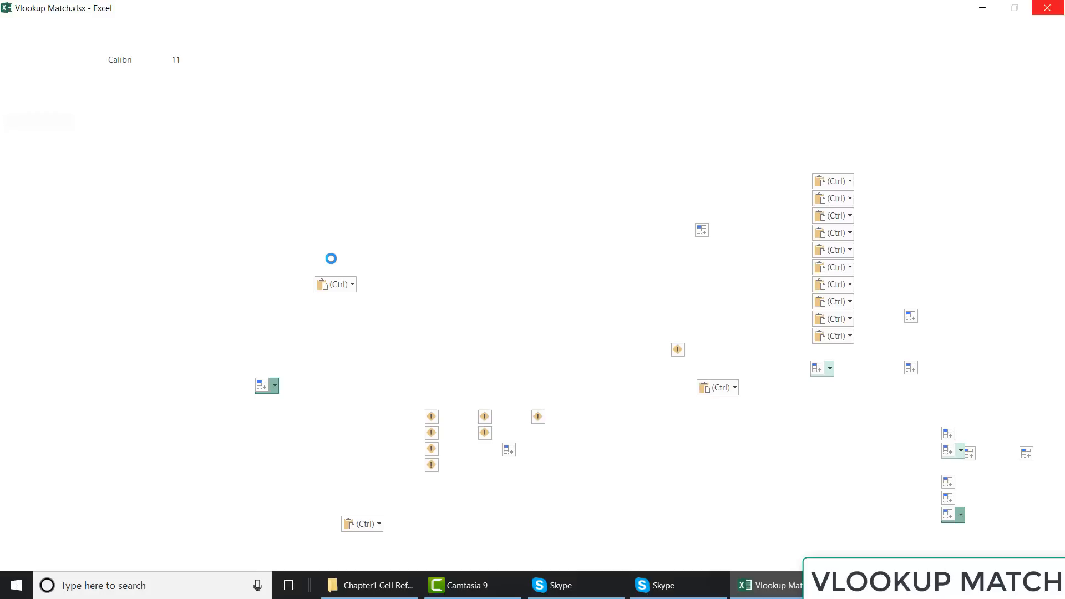
- Copy the name list in C8:C16 and paste it transposed as a horizontal list starting at G5
key("ctrl+c")
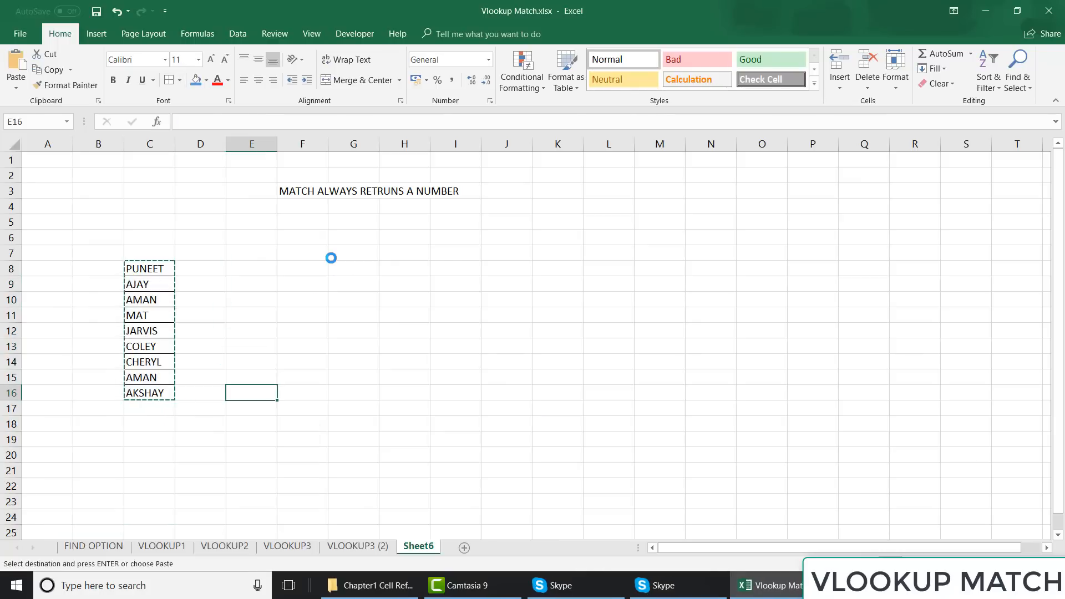
left_click(371, 222)
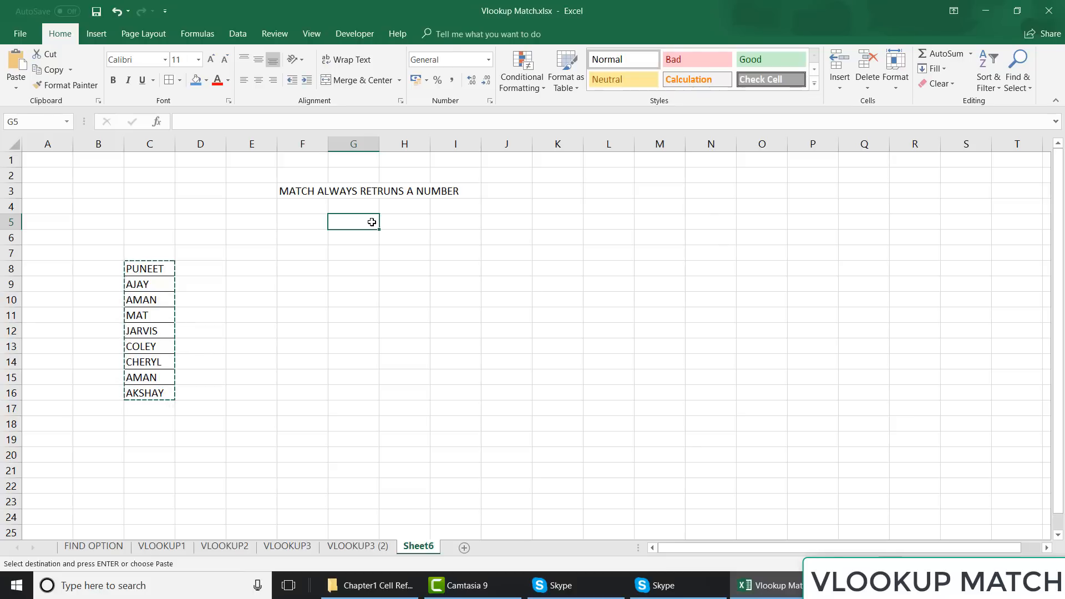
key("ctrl+alt+v")
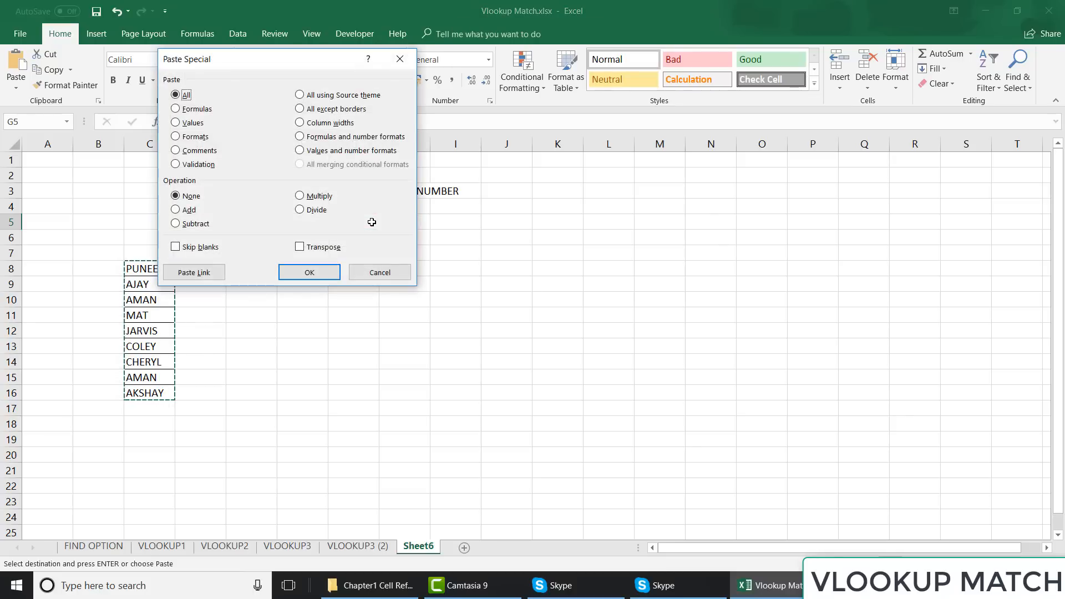
left_click(325, 247)
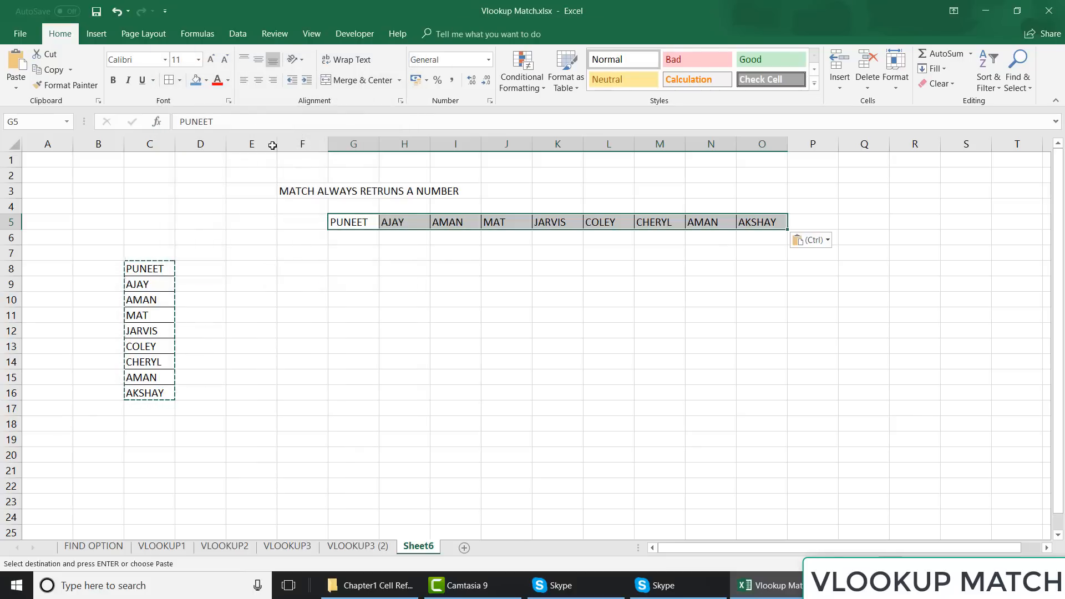
- Fill the horizontal name list in G5:O5 with blue and the vertical list in C8:C16 with light green
left_click(196, 81)
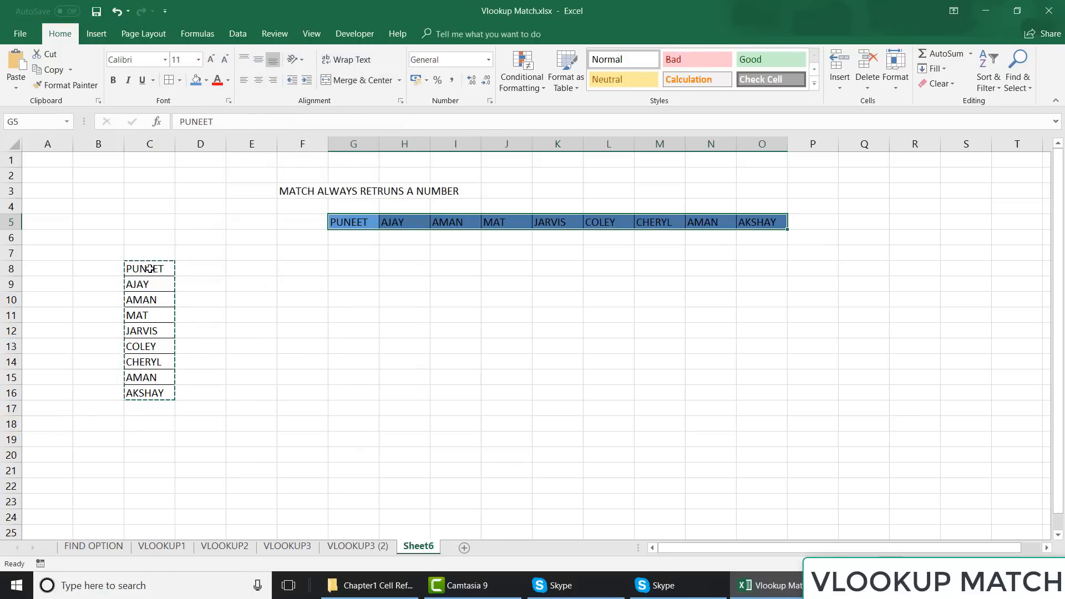
left_click_drag(145, 268, 149, 392)
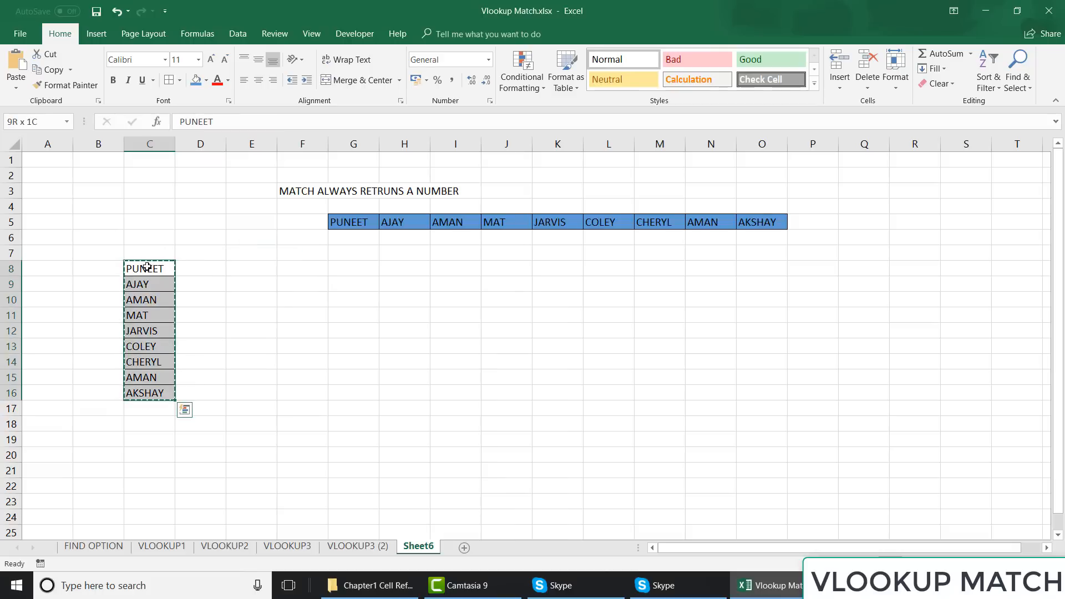
left_click(206, 80)
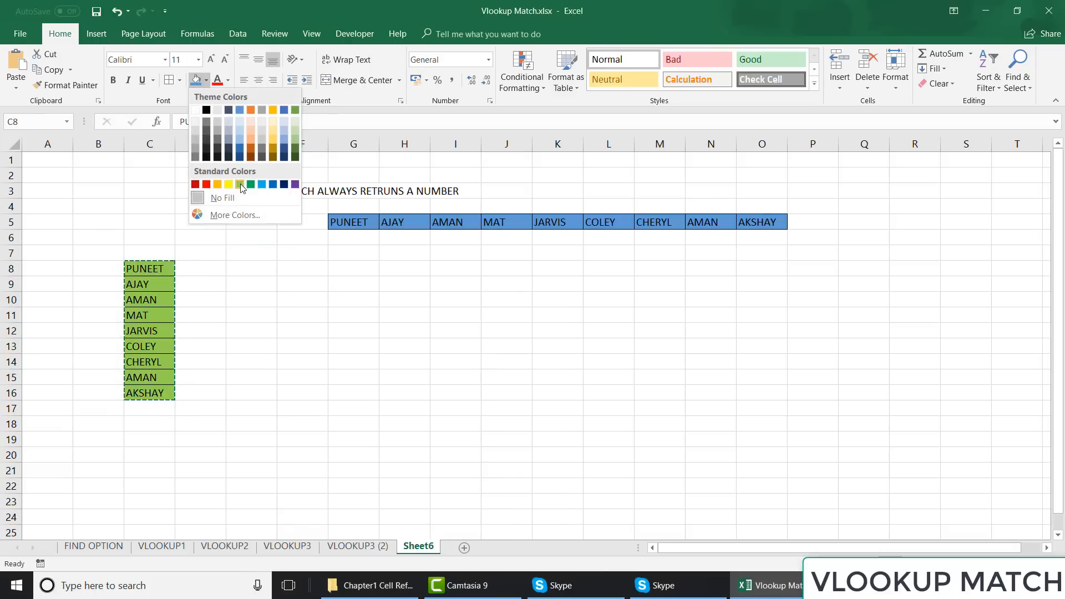
left_click(240, 184)
left_click(354, 360)
left_click(475, 360)
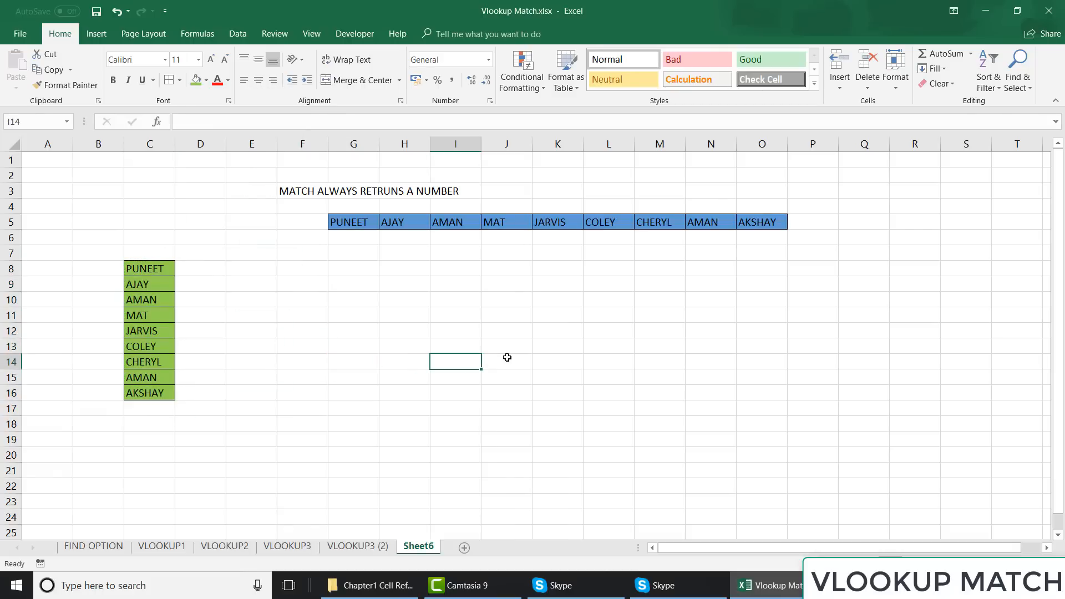
- Enter the name from C11 in J14 as the lookup value
left_click(507, 357)
type("MAT")
key("Return")
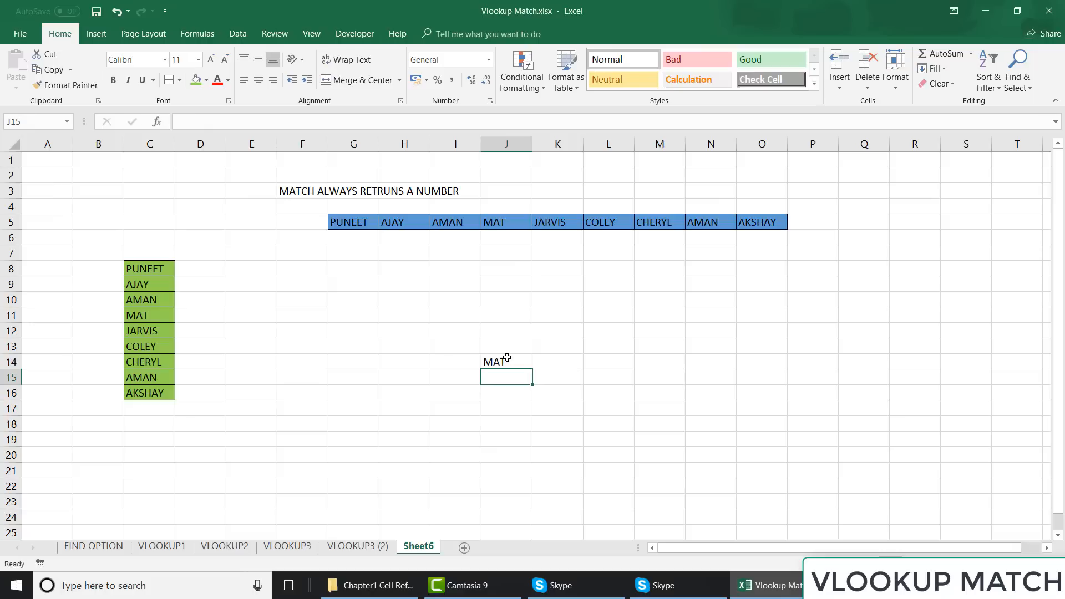
- Walk through the first four names in C8:C11 and widen column C to about twice its width
left_click(158, 268)
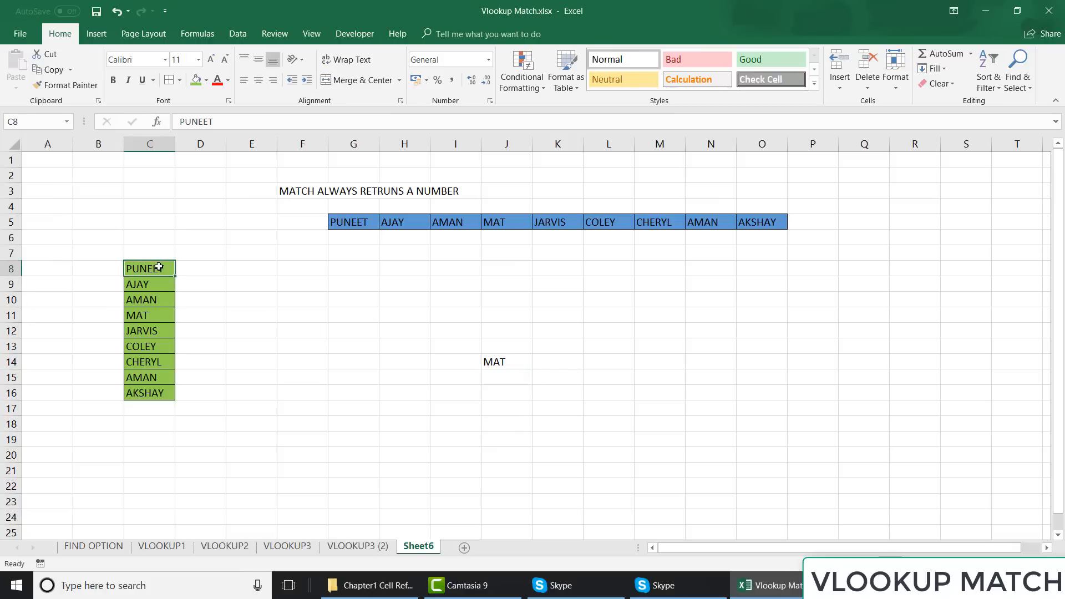
key("Down")
key("Down")
key("Down")
key("Up")
key("Up")
key("Up")
left_click_drag(173, 146, 225, 150)
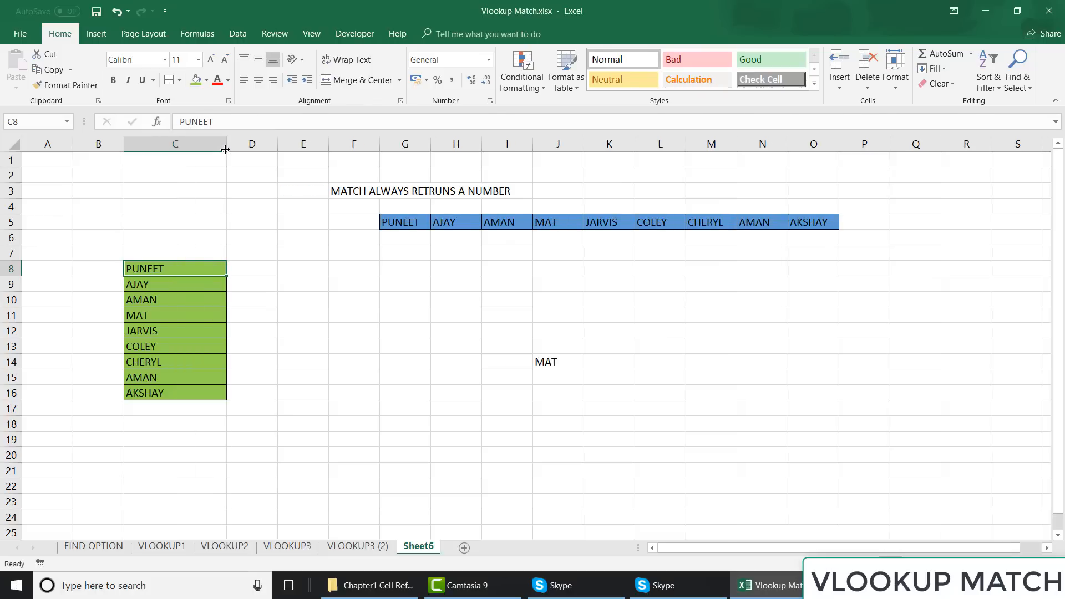
- Start a MATCH formula in K14 with J14 as the lookup value, continuing to the lookup array argument
left_click(557, 358)
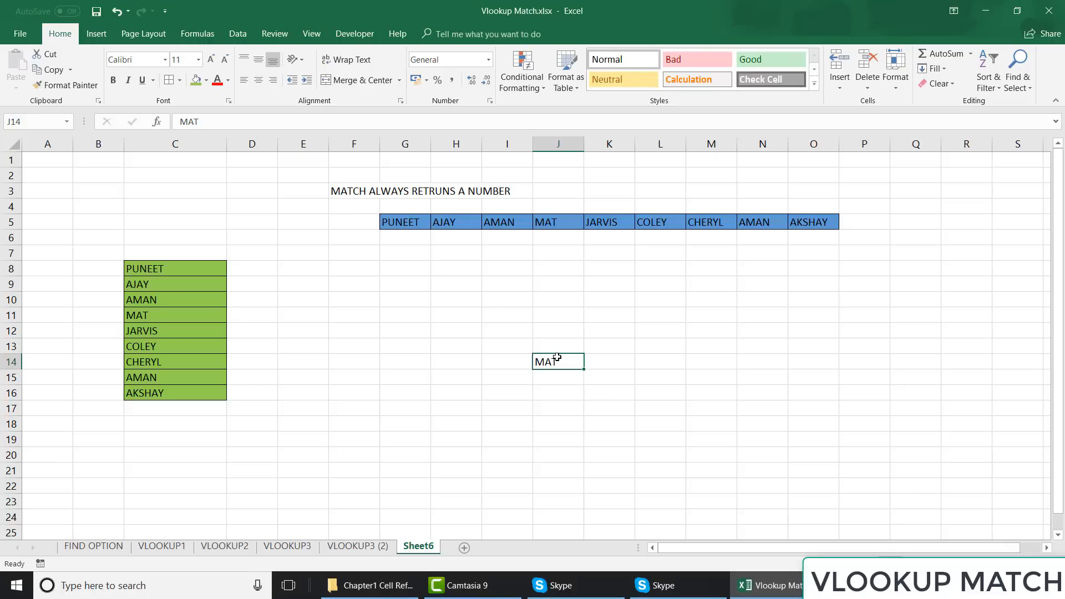
left_click(623, 368)
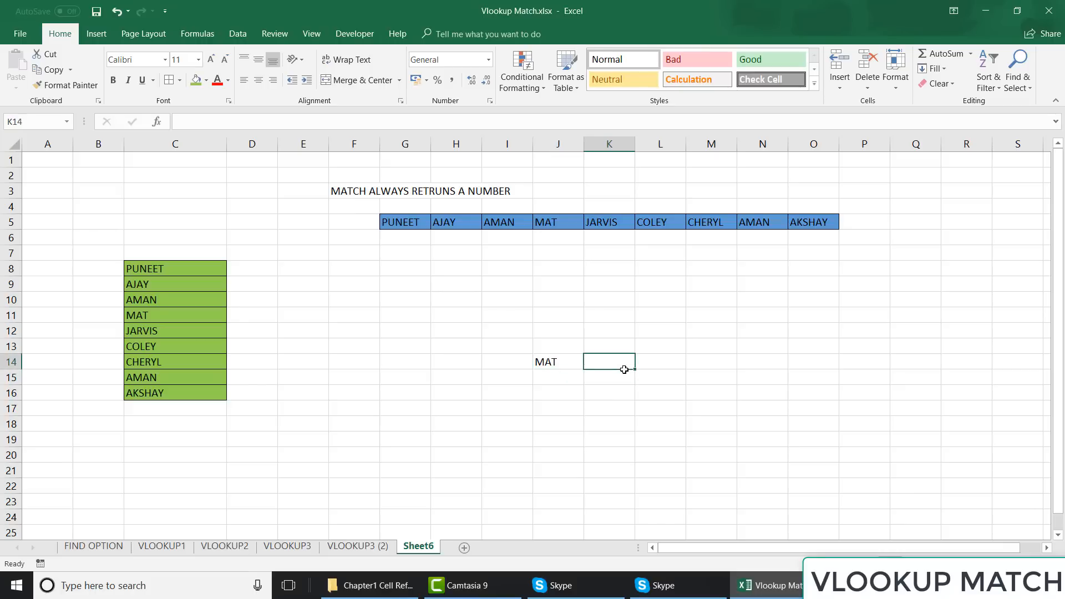
type("=MATCH(")
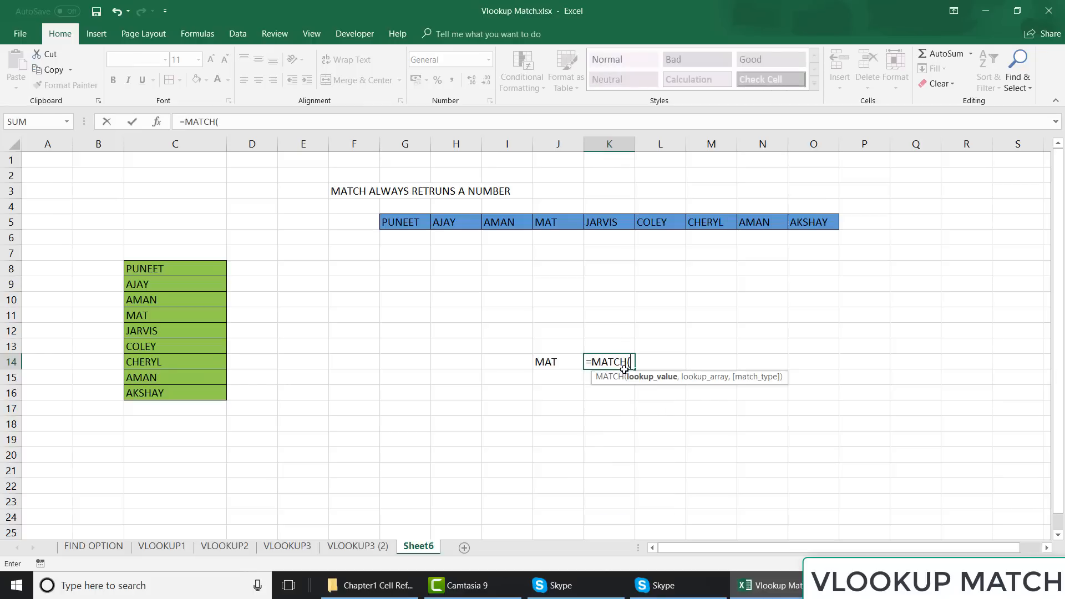
key("ctrl+a")
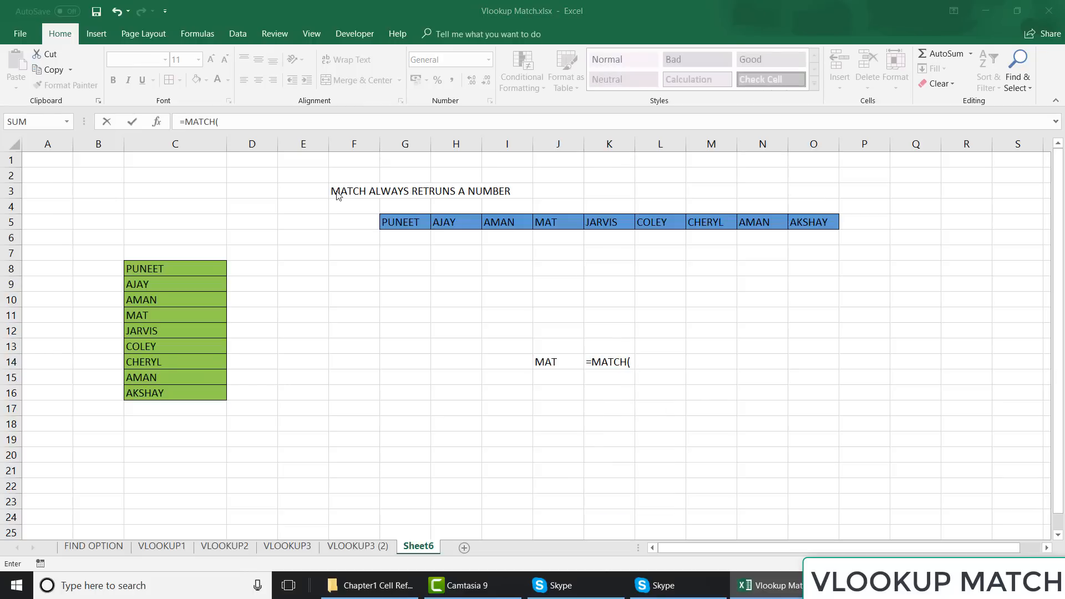
left_click(234, 125)
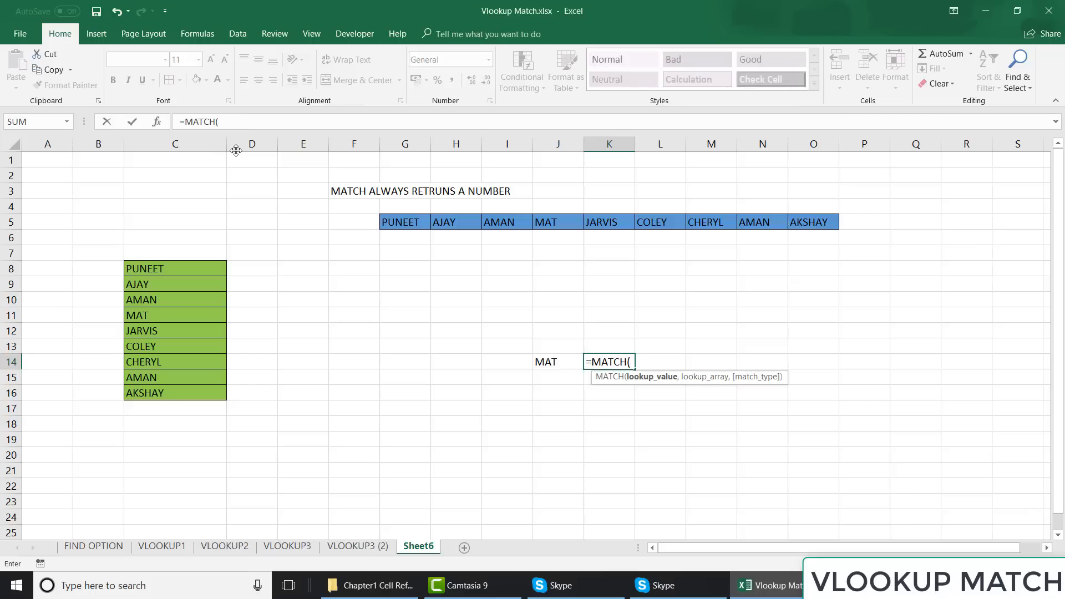
left_click(234, 124)
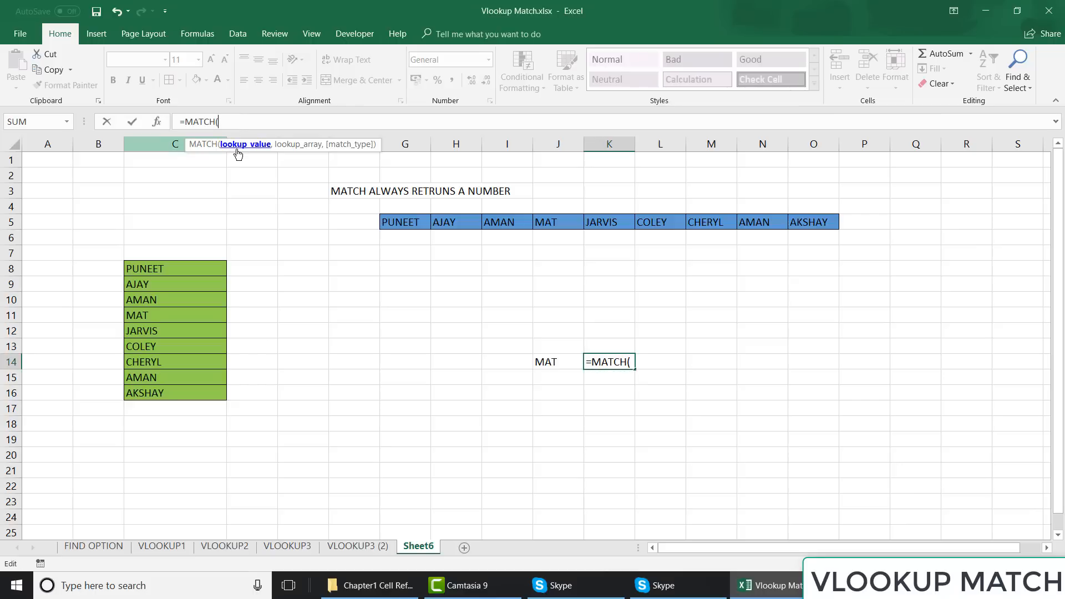
left_click(549, 363)
type(",")
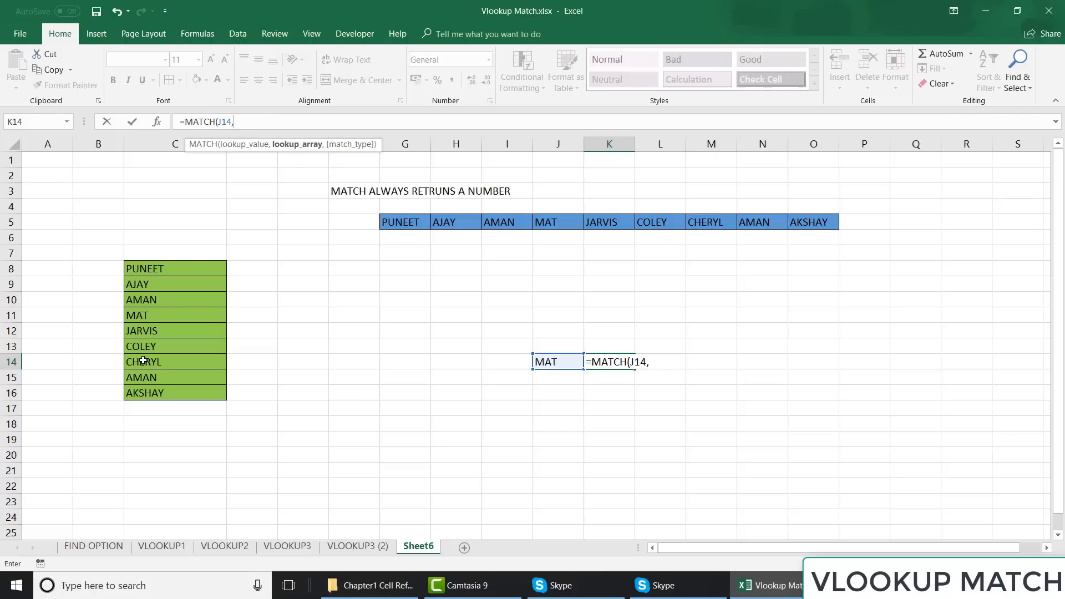
- Complete the MATCH formula in K14 with lookup array C8:C16 and match type 0 for an exact match
left_click(162, 270)
key("ctrl+shift+Down")
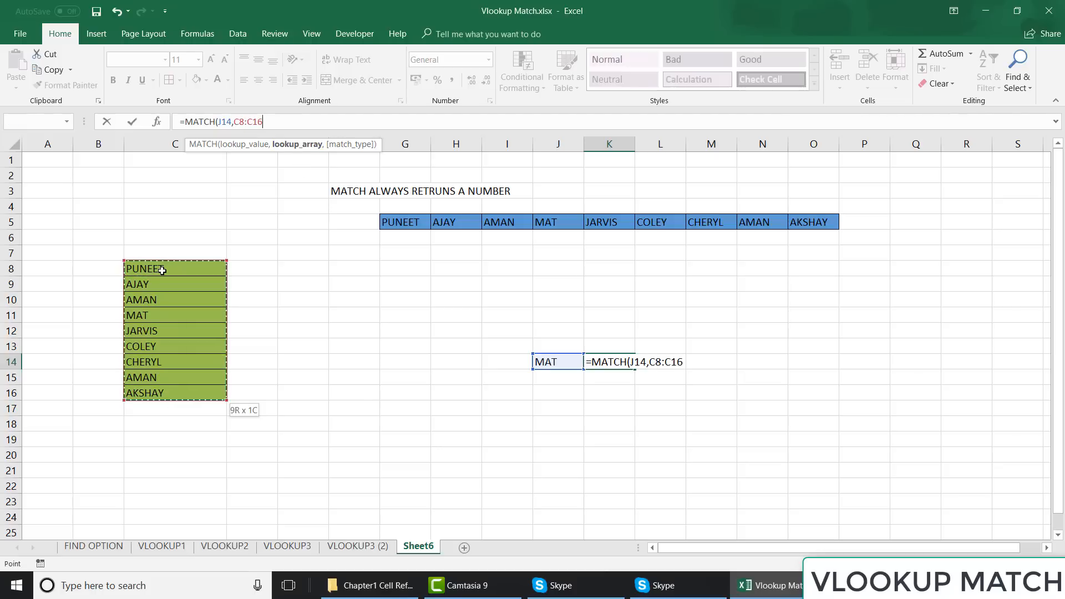
type(",")
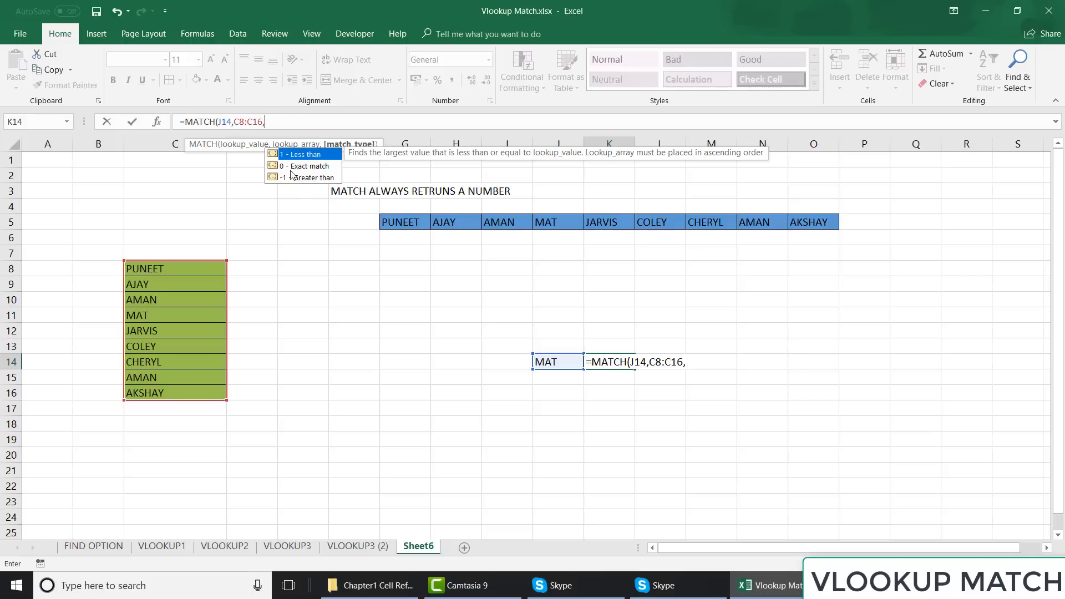
type("0")
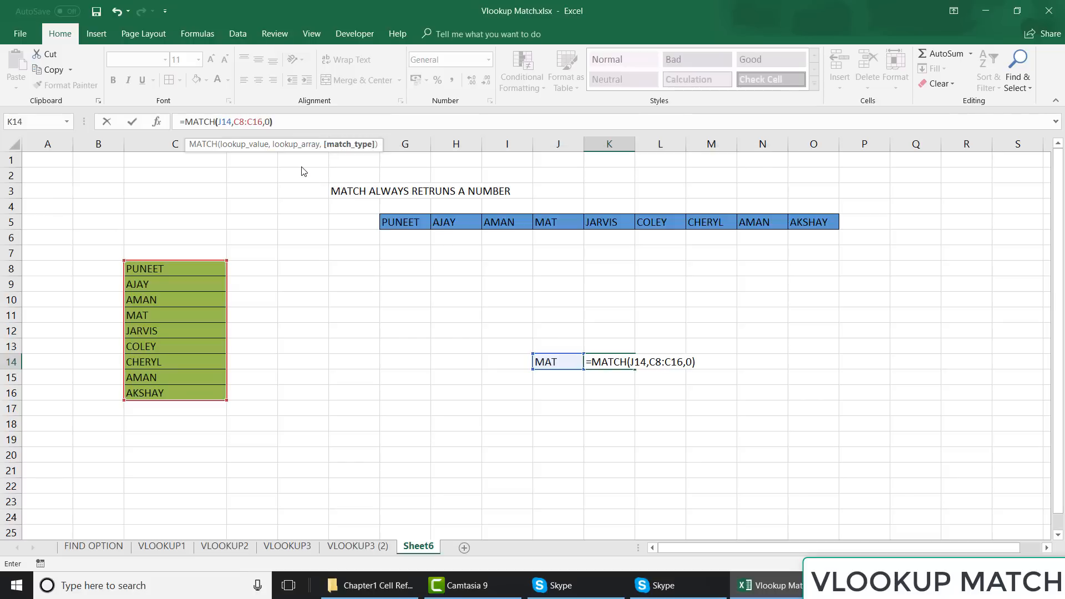
type(")")
key("Return")
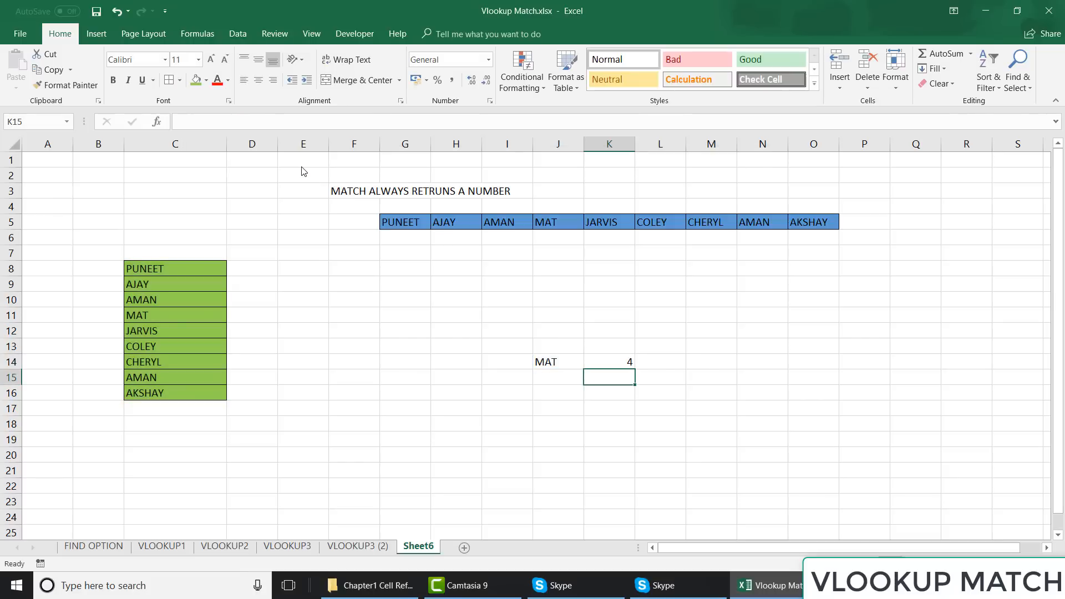
- Test the MATCH formula by replacing the lookup value in J14 with the green list's first name, then its second name
key("Up")
key("Left")
type("PUNEET")
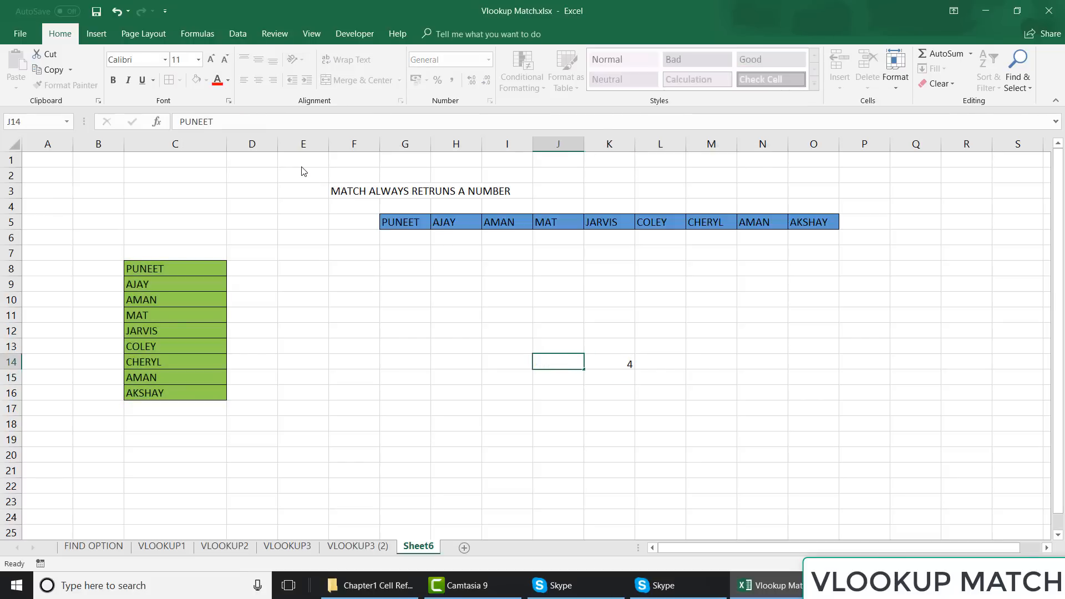
key("Return")
key("Up")
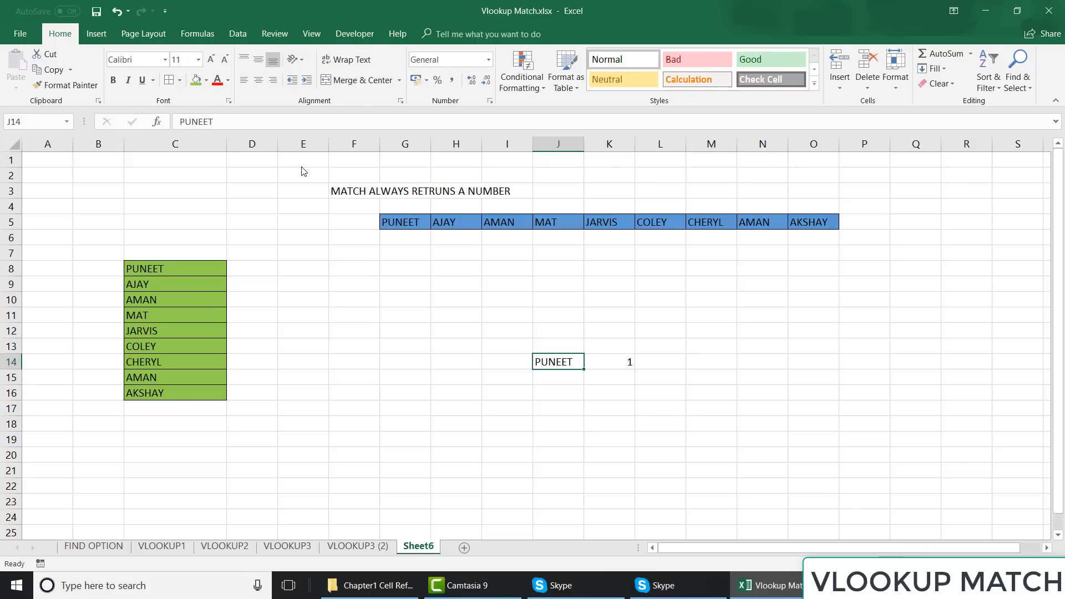
type("AJAY")
key("Return")
key("Up")
- Examine how the MATCH formula in K14 relates to the looked-up name's position in the green list C8:C16
left_click(170, 270)
key("shift+Down")
key("shift+Down")
key("shift+Down")
key("shift+Down")
key("shift+Down")
key("shift+Down")
key("shift+Down")
key("shift+Down")
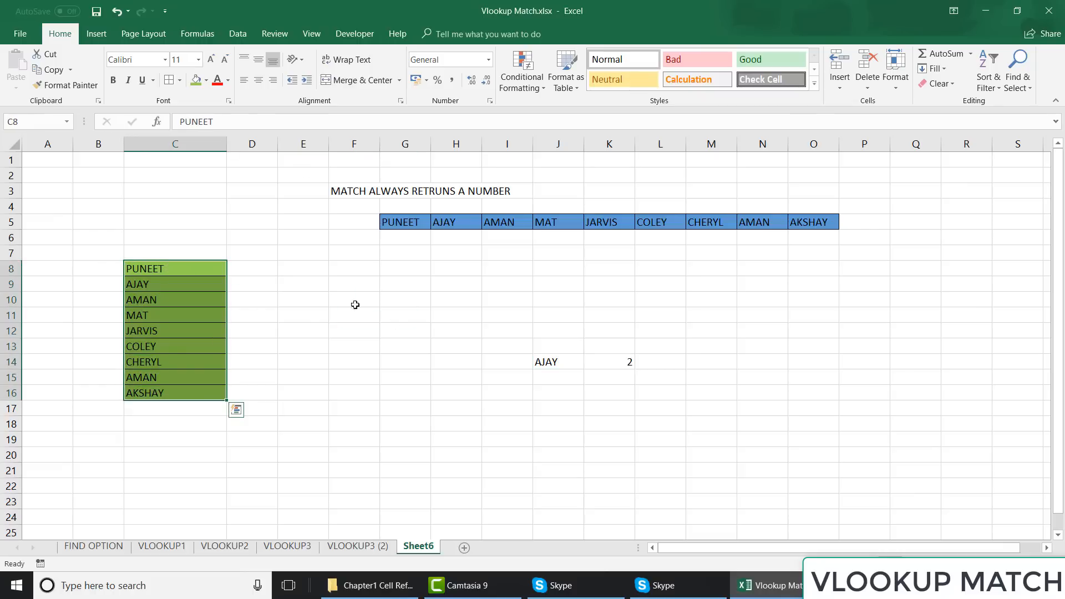
left_click(625, 359)
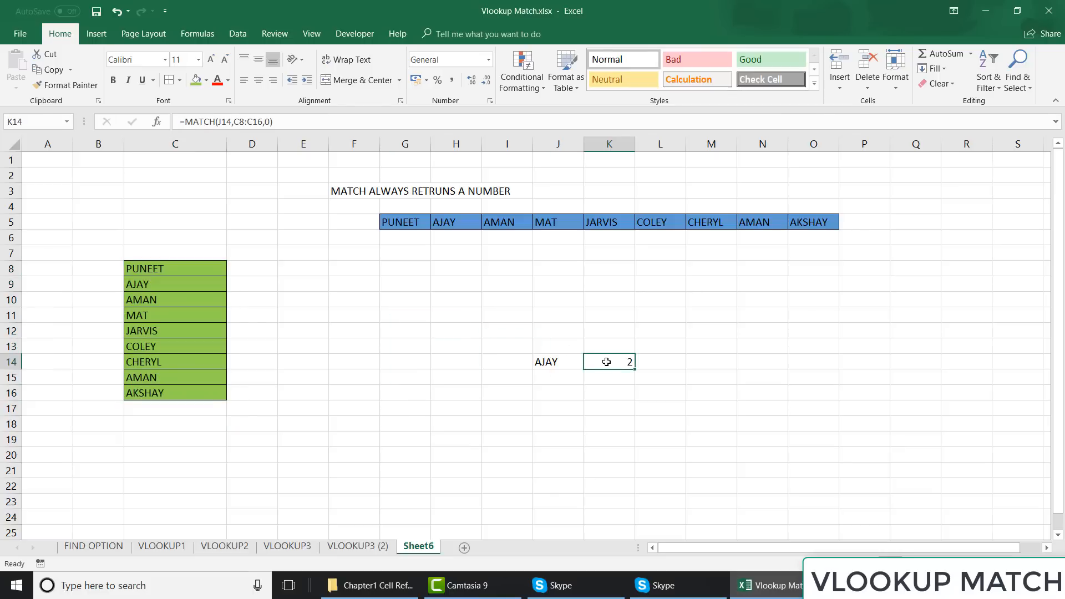
left_click(169, 282)
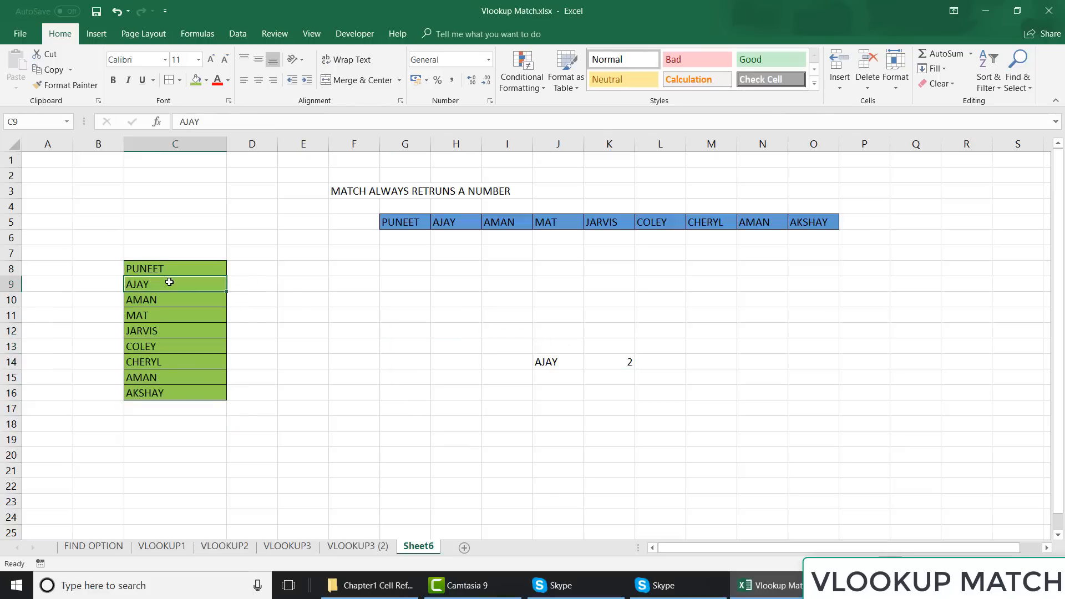
key("Up")
key("ctrl+shift+Down")
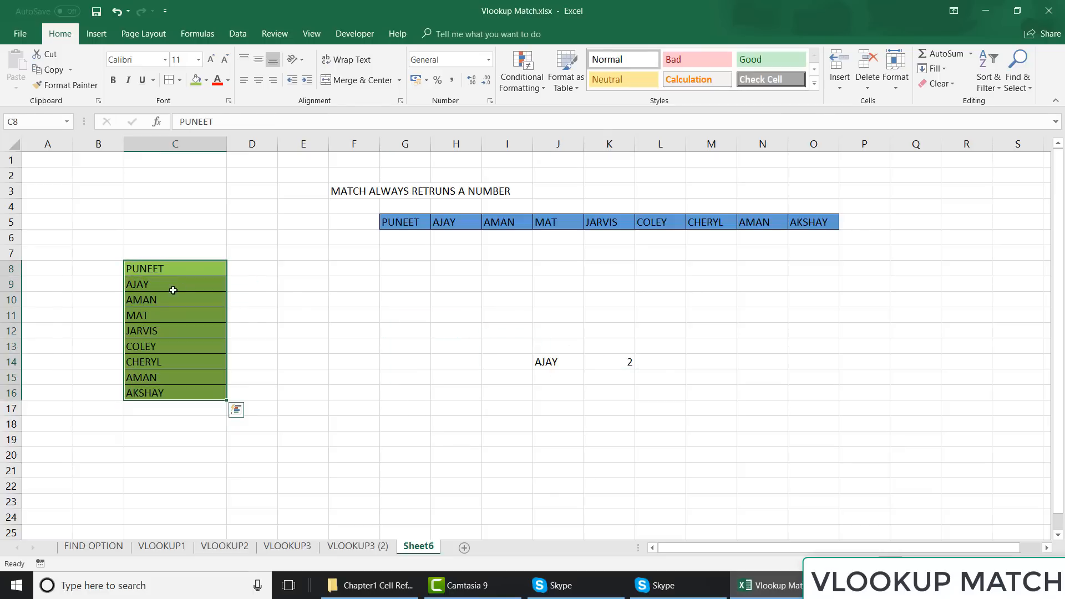
left_click(619, 363)
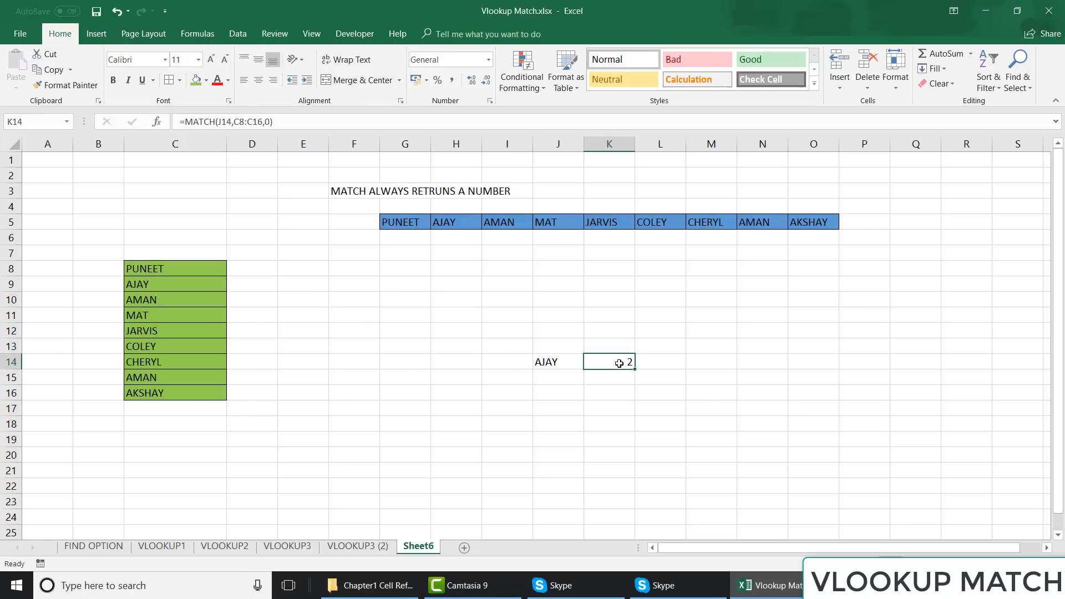
- Compare the vertical extent of the list C8:C16 with a horizontal range running along row 8 from C8
left_click(188, 265)
key("shift+Down")
key("shift+Down")
key("shift+Down")
key("shift+Down")
key("shift+Down")
key("shift+Down")
key("shift+Down")
key("shift+Down")
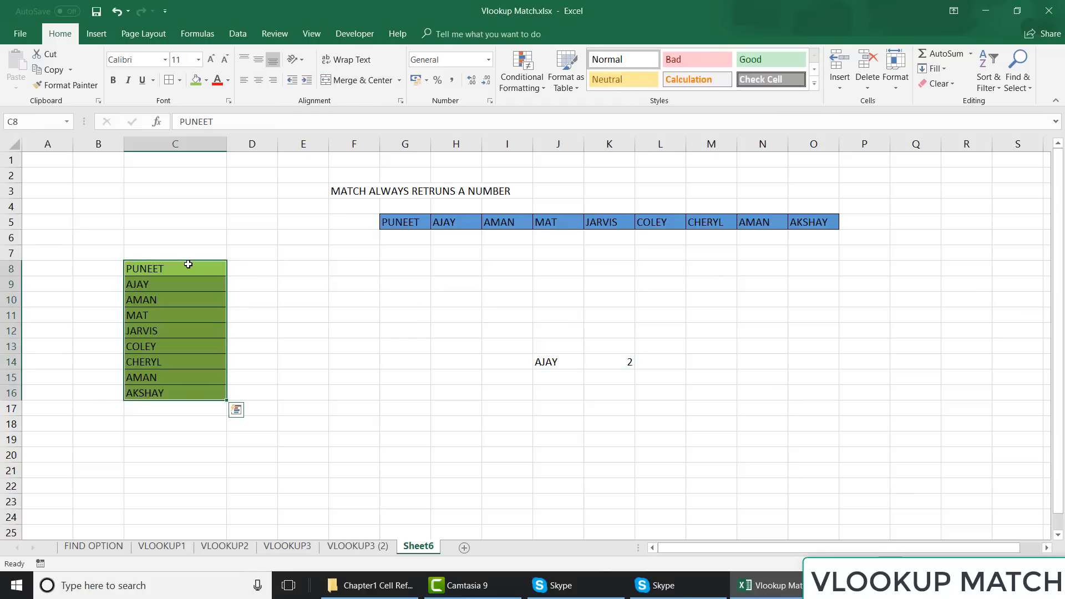
left_click(187, 264)
key("shift+Right")
key("shift+Right")
key("shift+Right")
key("shift+Right")
key("shift+Right")
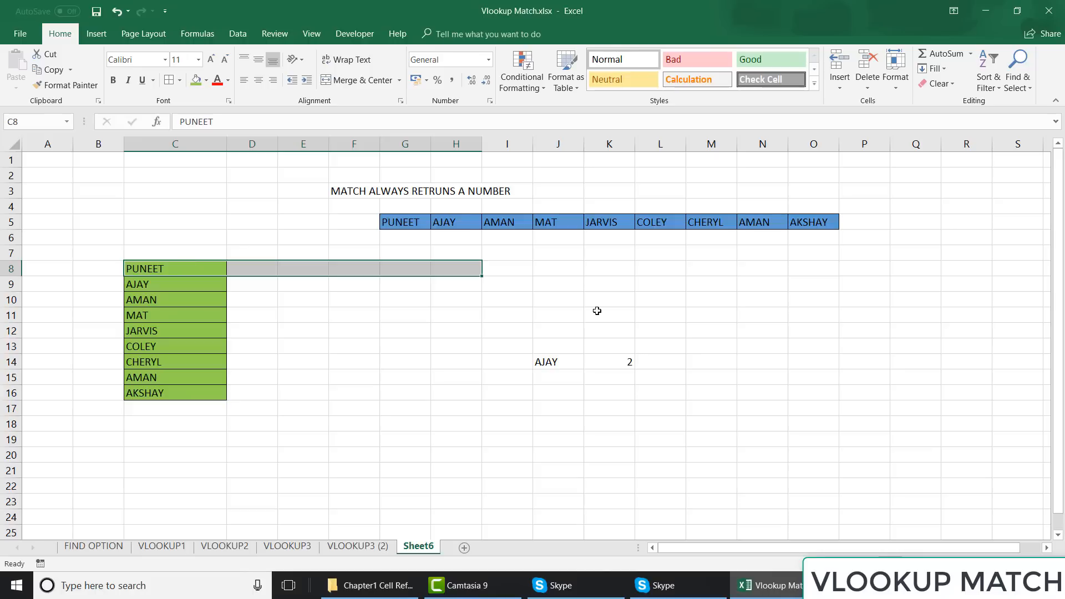
left_click(565, 441)
- Centre the text in the blue row of names G5:O5
left_click(397, 222)
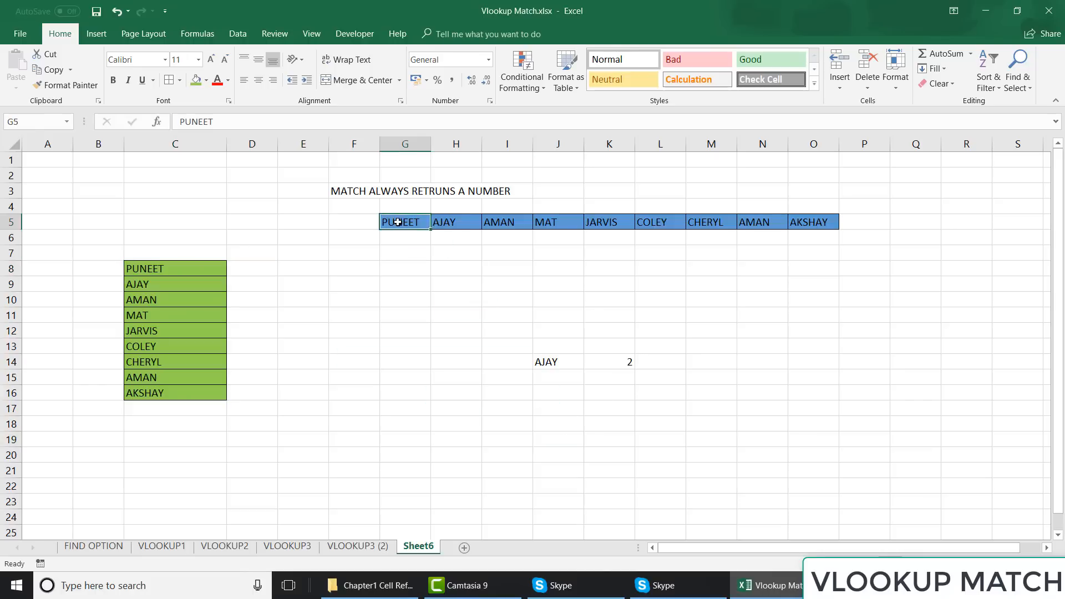
key("ctrl+shift+Right")
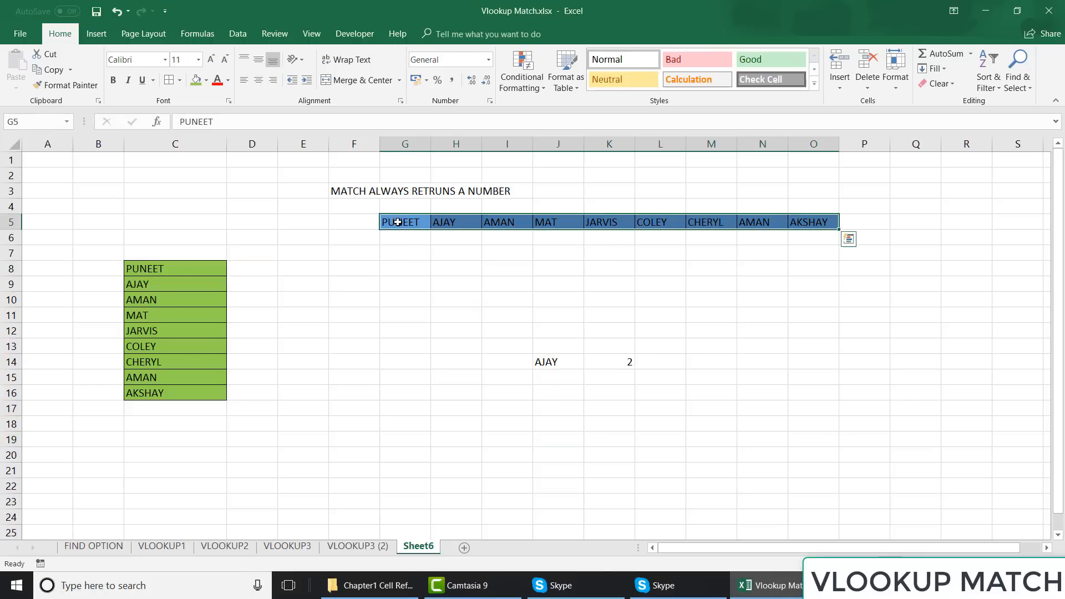
left_click(258, 80)
left_click(400, 316)
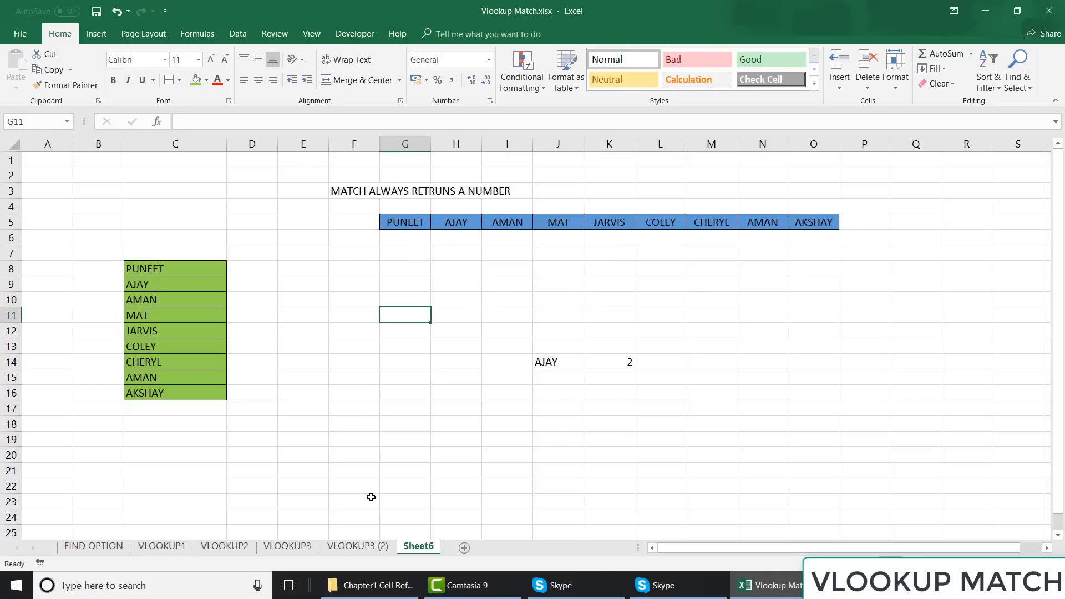
- Copy the header row D4:K4 from sheet VLOOKUP3 (2) over the blue row at G5 on Sheet6 and clear the leftover name in O5
left_click(357, 545)
left_click(206, 193)
key("ctrl+shift+Right")
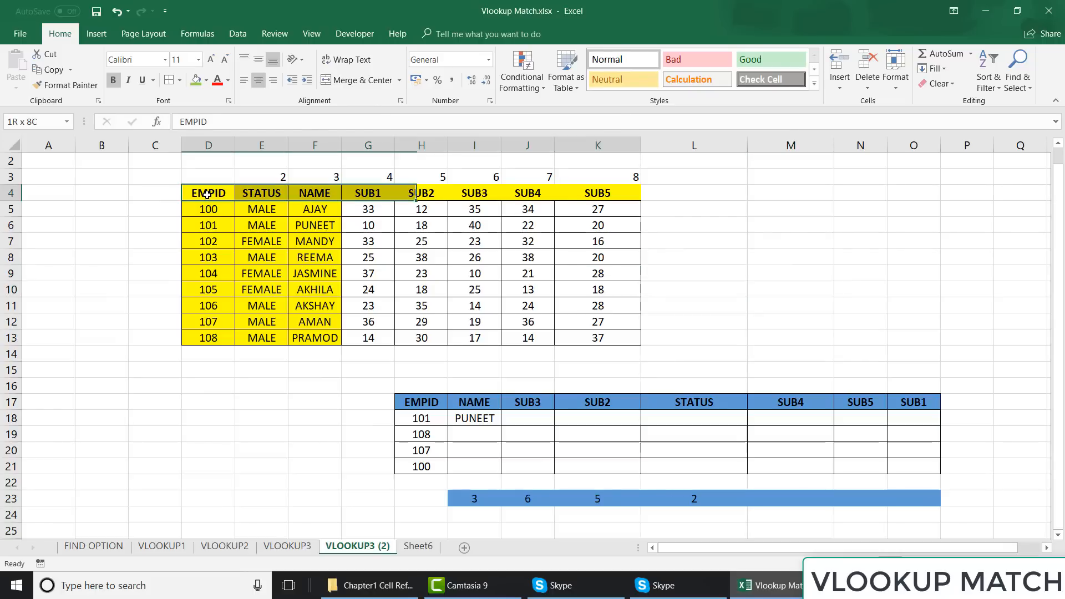
key("ctrl+c")
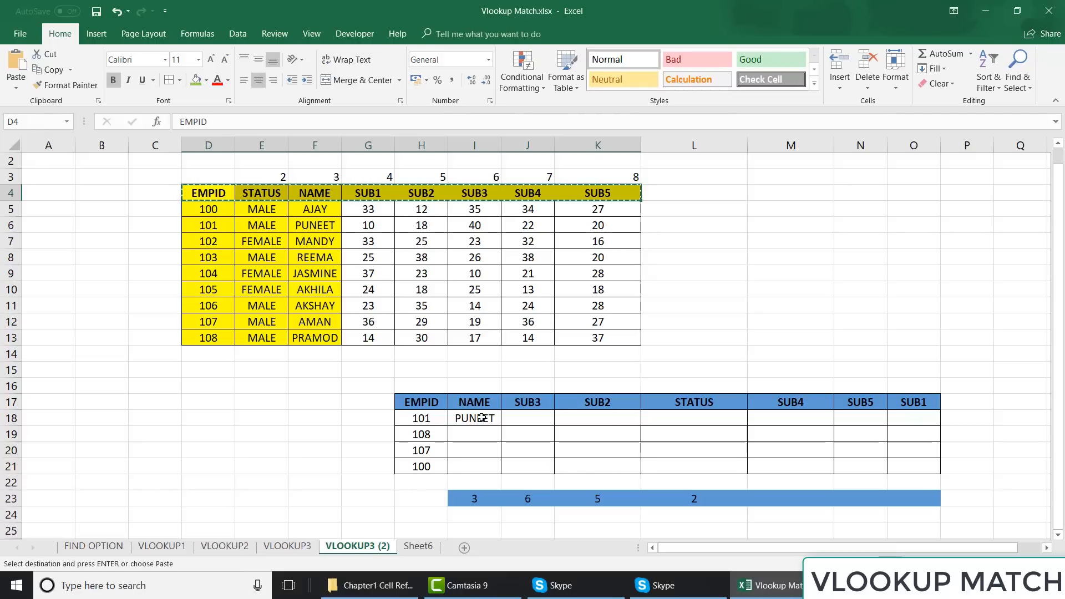
left_click(418, 546)
left_click(399, 225)
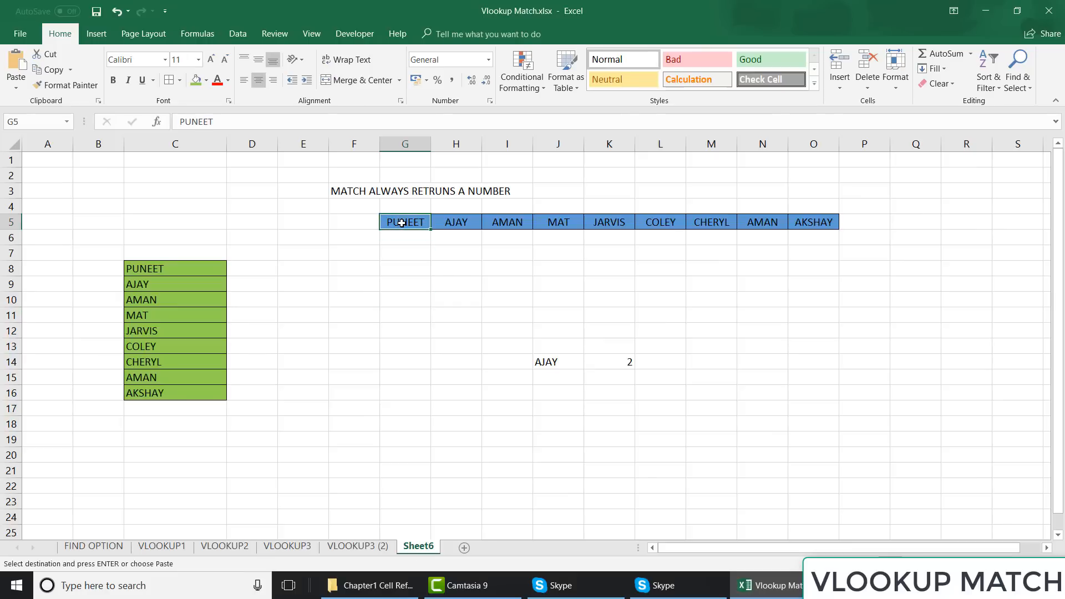
key("ctrl+v")
left_click(826, 226)
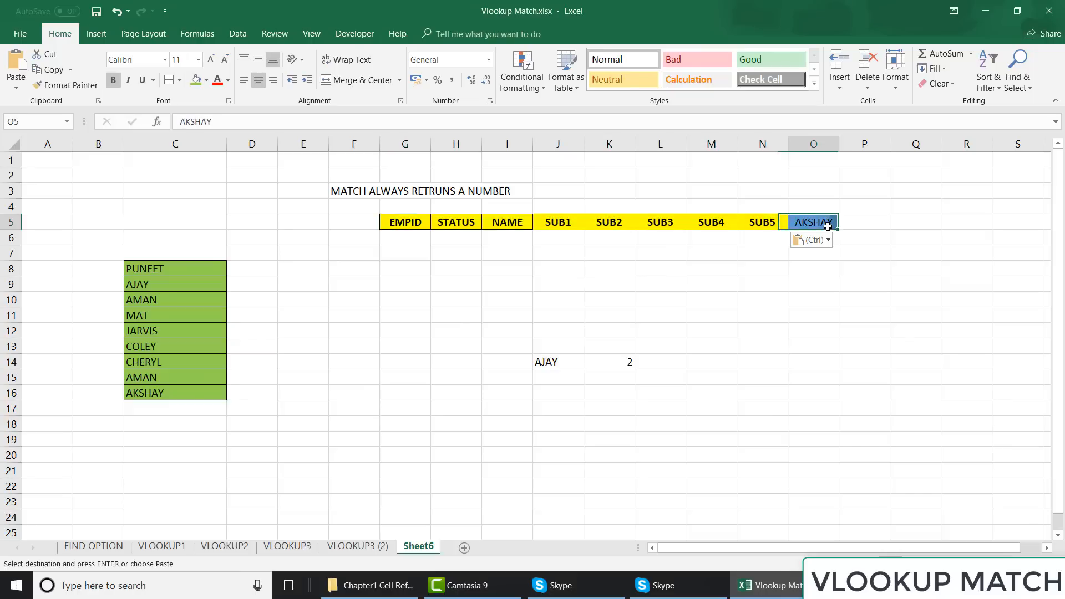
key("Delete")
left_click(442, 440)
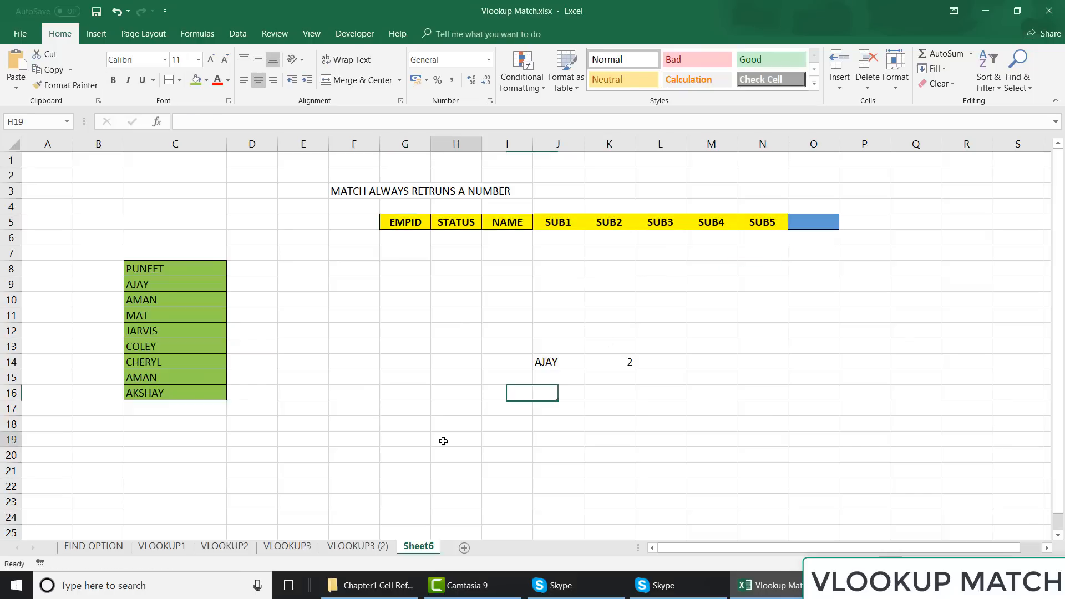
- Enter NAME as the lookup value in cell I18
left_click(492, 418)
type("NAME")
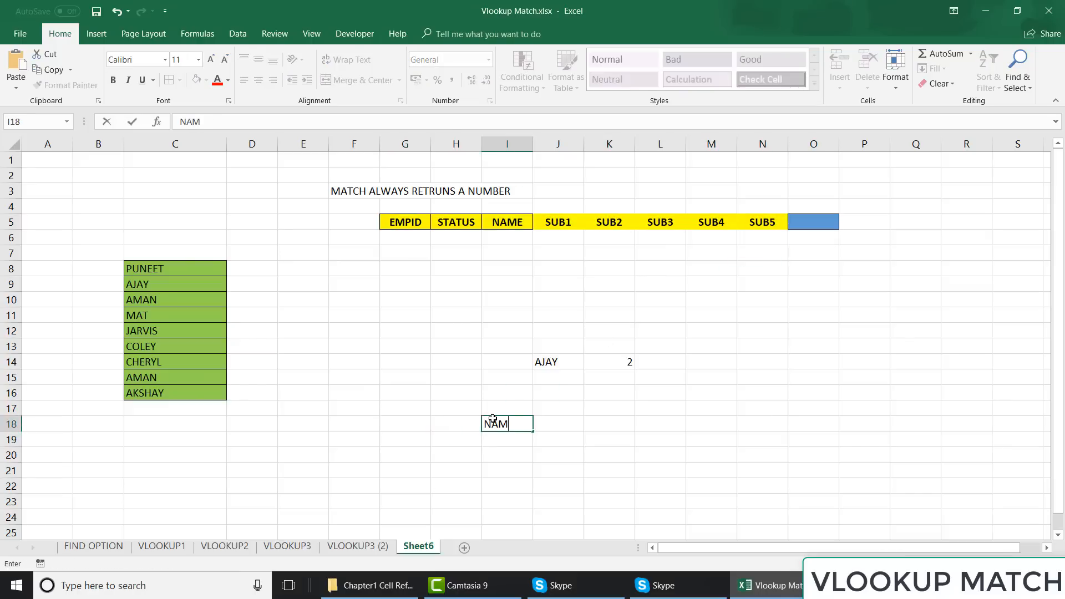
key("Return")
left_click(492, 418)
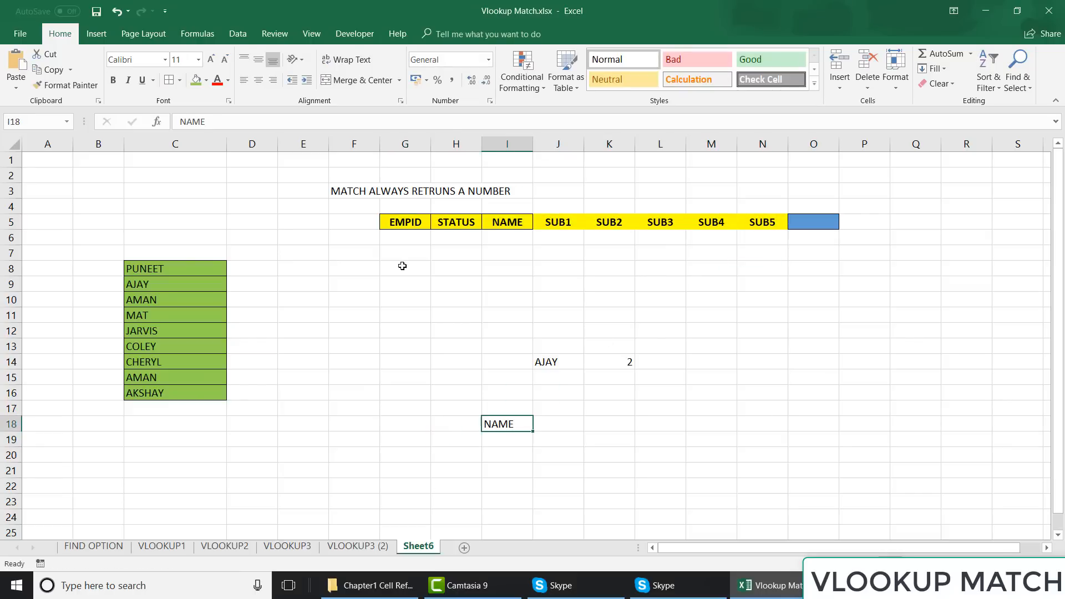
- Delete column O with its leftover blue cell and apply all borders to the header cells G5:N5
left_click(402, 217)
key("ctrl+v")
key("Right")
key("Right")
key("Right")
key("Right")
key("Right")
key("Right")
key("Right")
key("Right")
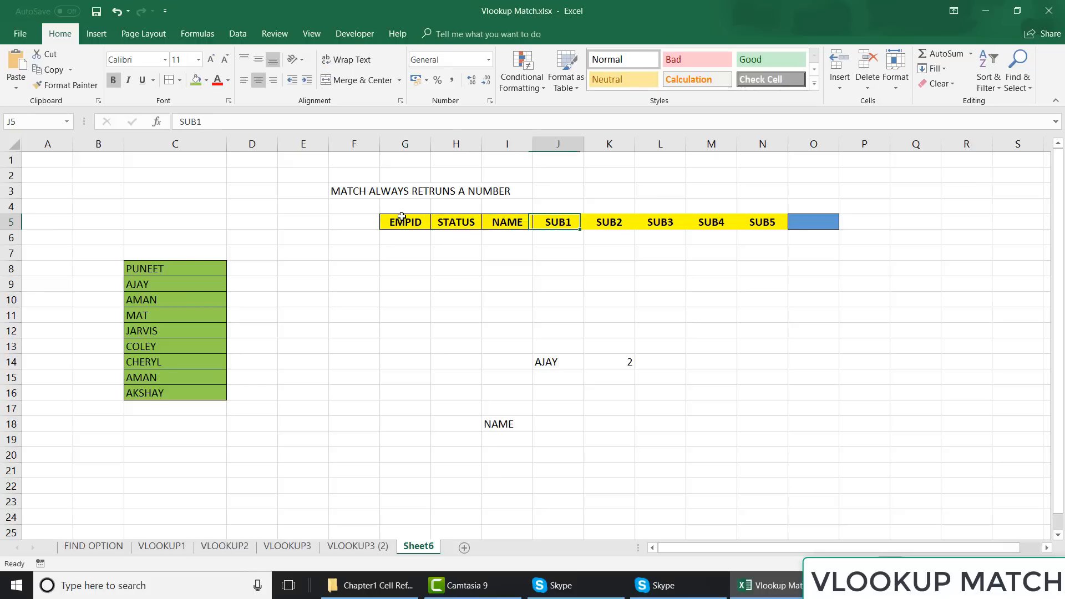
key("ctrl+space")
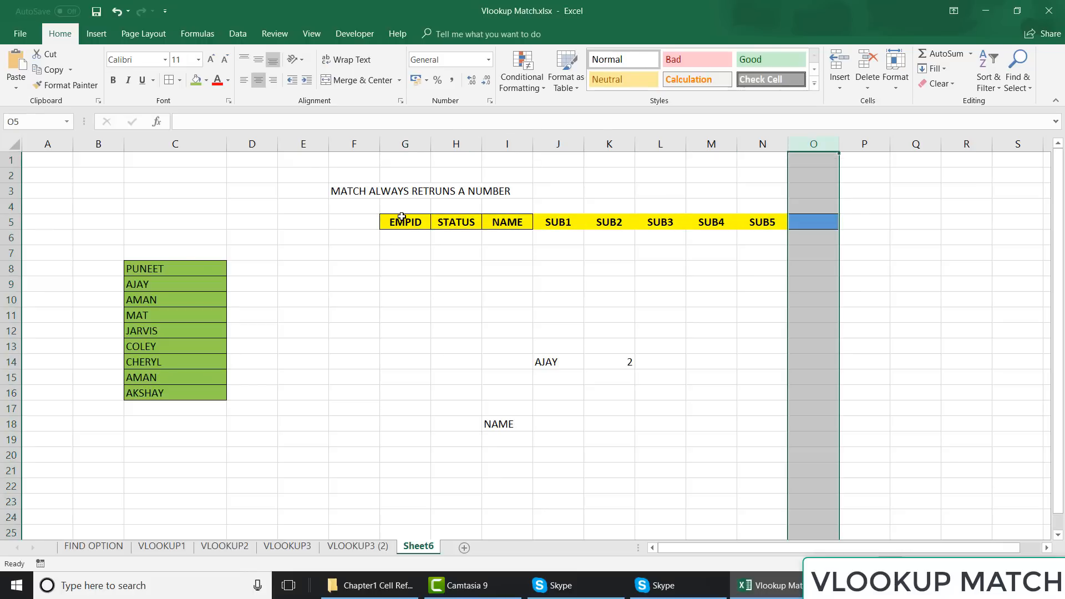
key("Left")
key("Left")
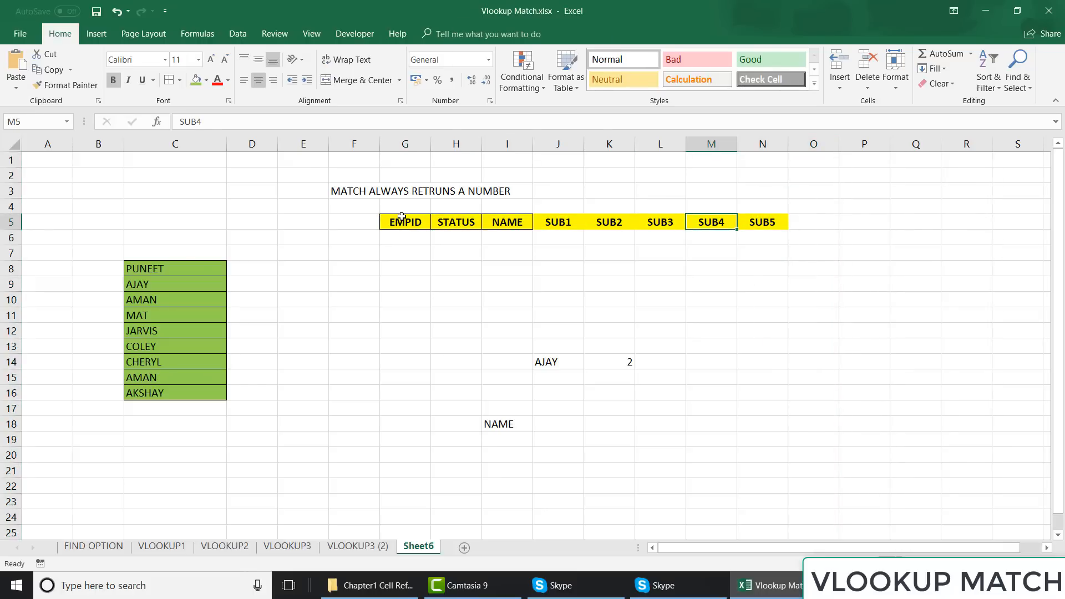
left_click(401, 217)
key("ctrl+v")
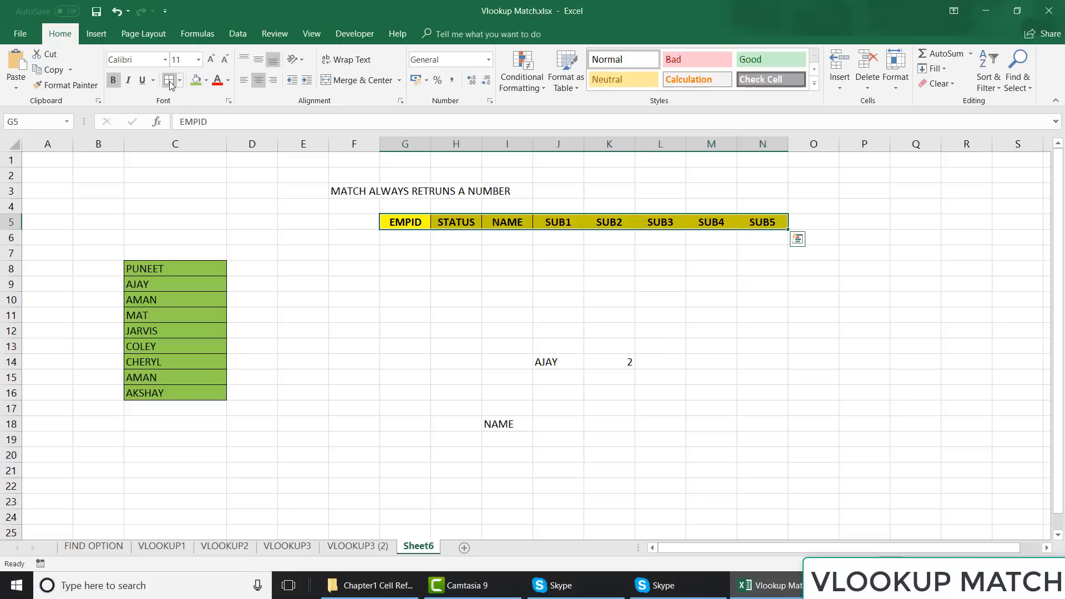
- Enter the formula =MATCH(I18,G5:N5,0) in J18 to find the header's position in the row
left_click(573, 428)
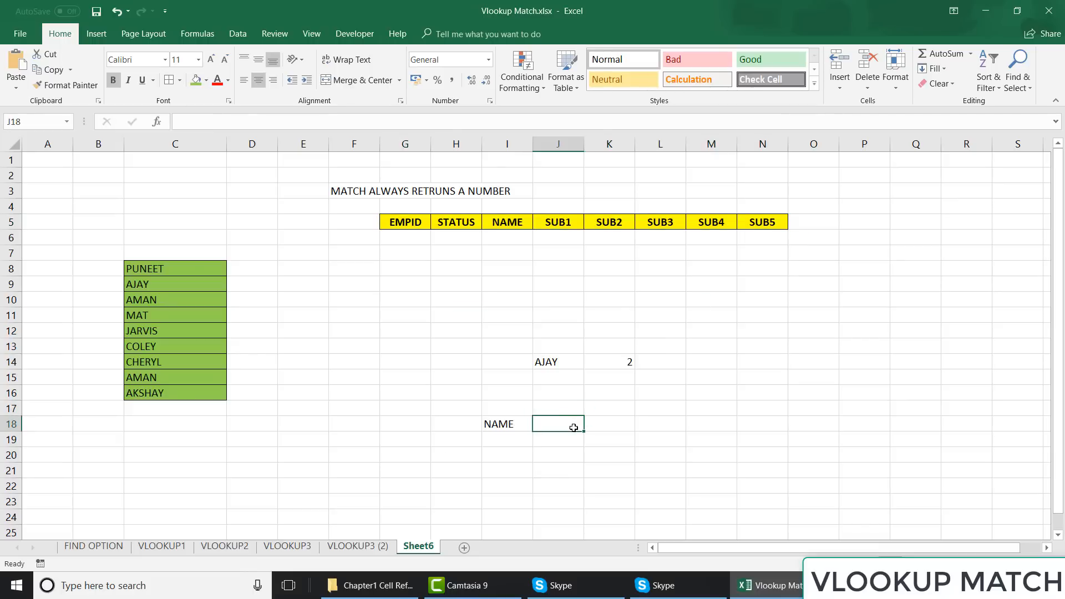
type("=MATCH")
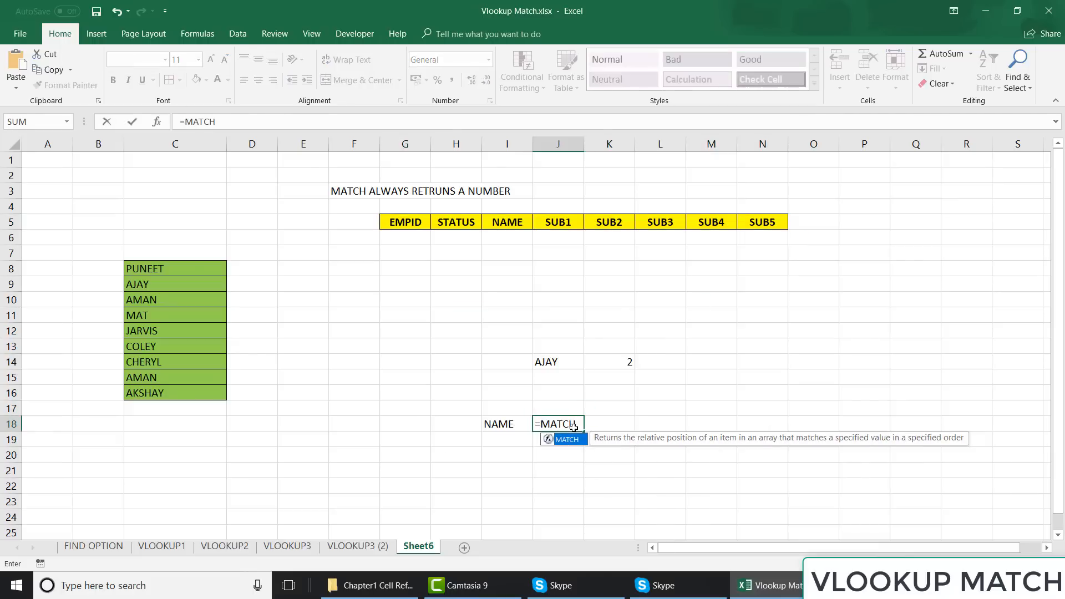
type("(")
key("Left")
type(",")
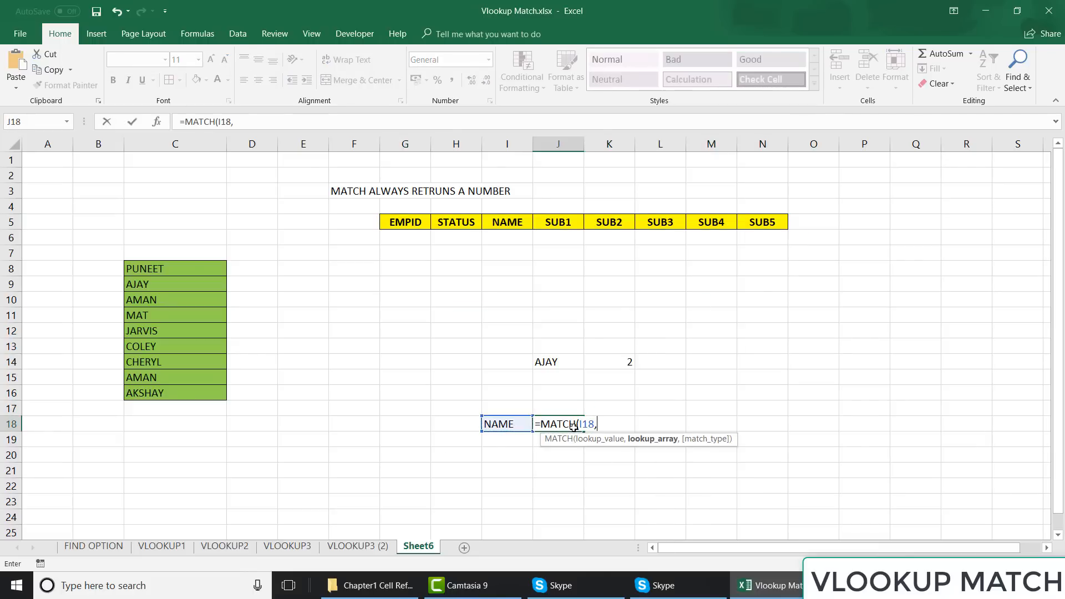
left_click_drag(409, 229, 711, 227)
key("shift+Right")
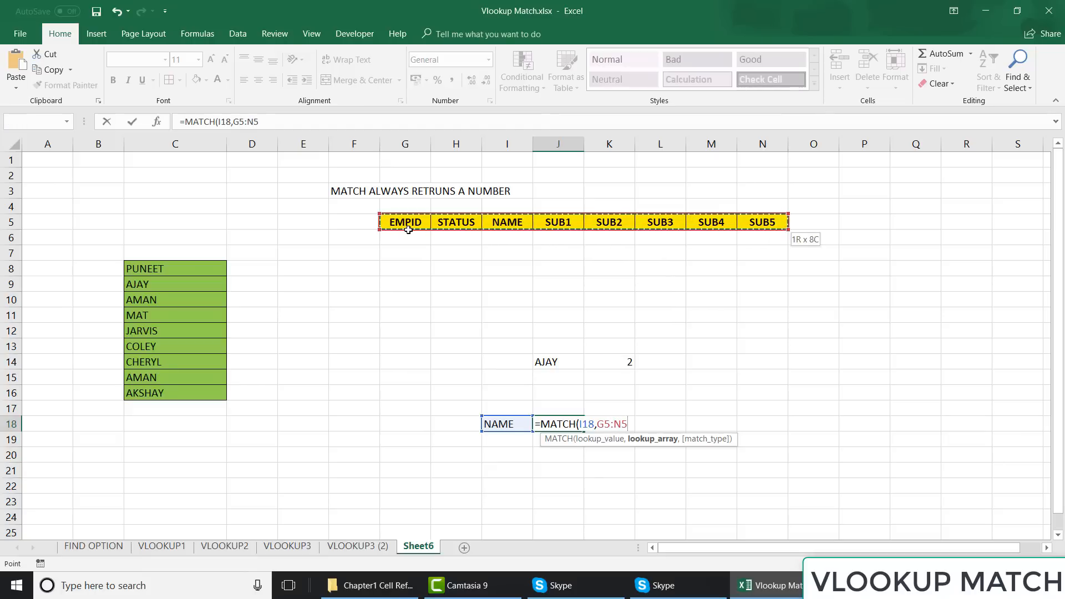
type(",0")
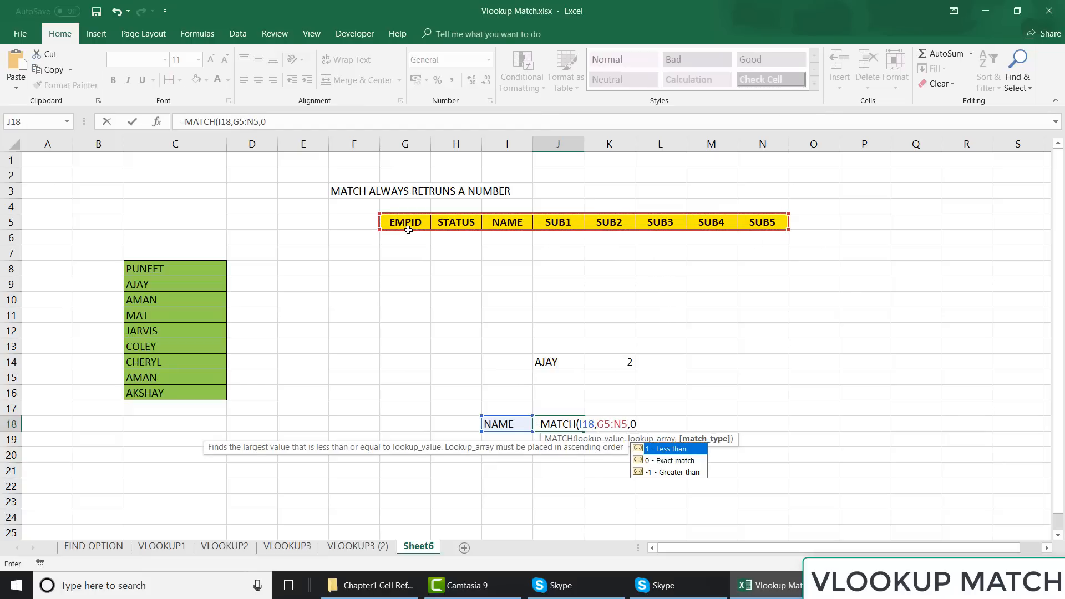
type(")")
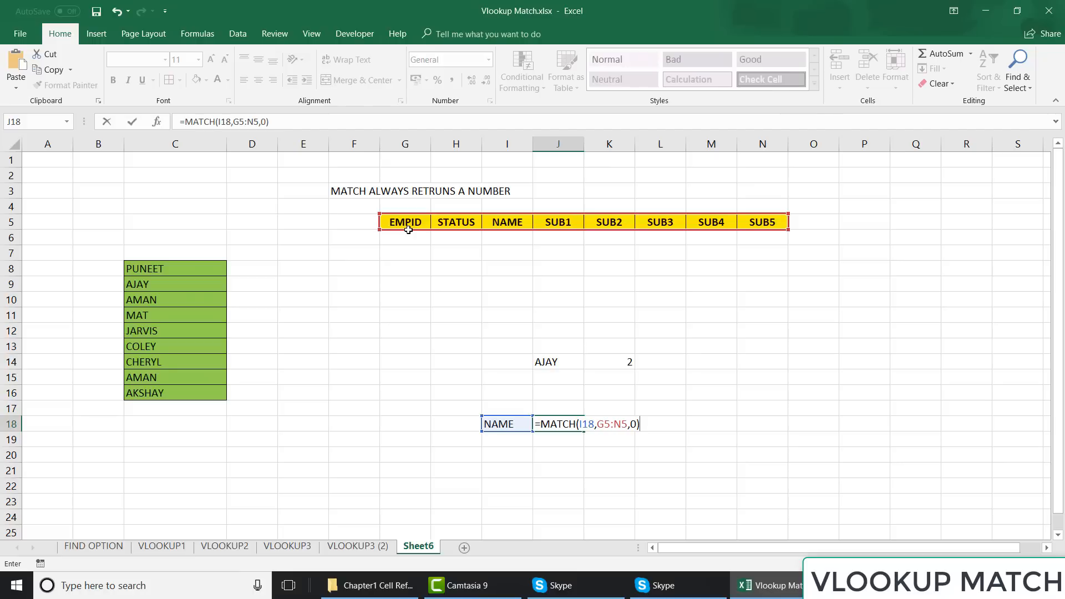
key("Return")
key("Up")
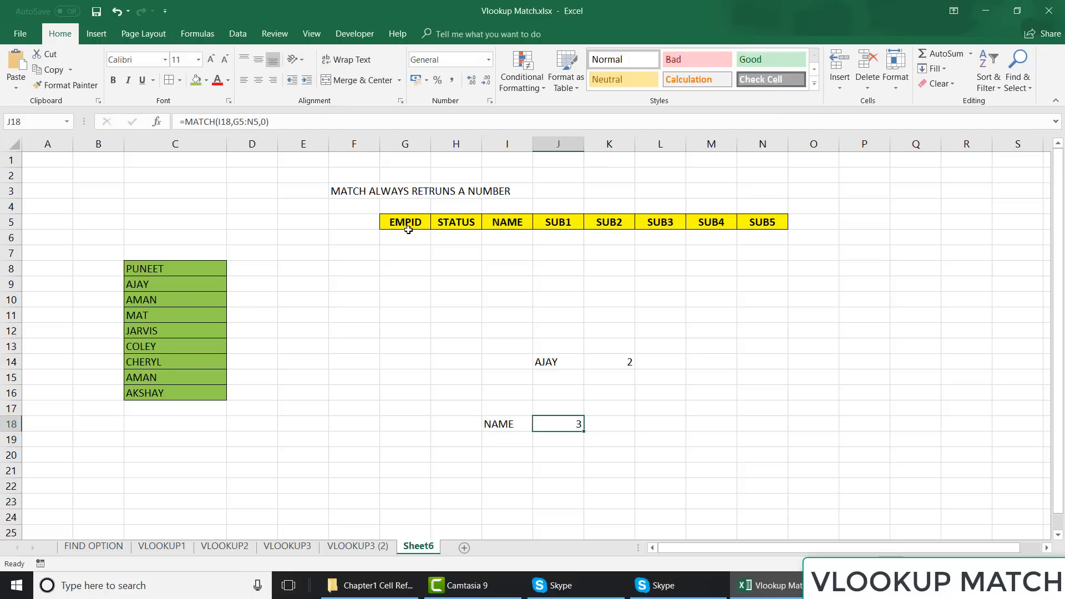
- Review the lookup value in I18, the formula in J18 and the header range G5:N5 it searches
key("Left")
key("Right")
left_click(411, 217)
key("ctrl+shift+Right")
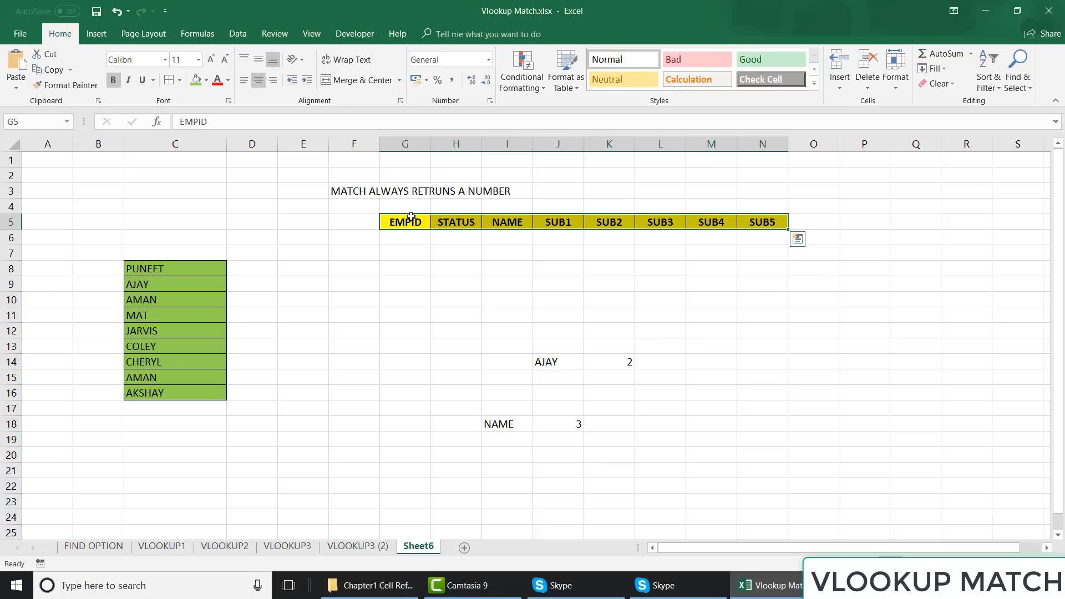
- Change the lookup value in I18 to SUB1 and check the MATCH formula in J18
left_click(505, 426)
type("SU")
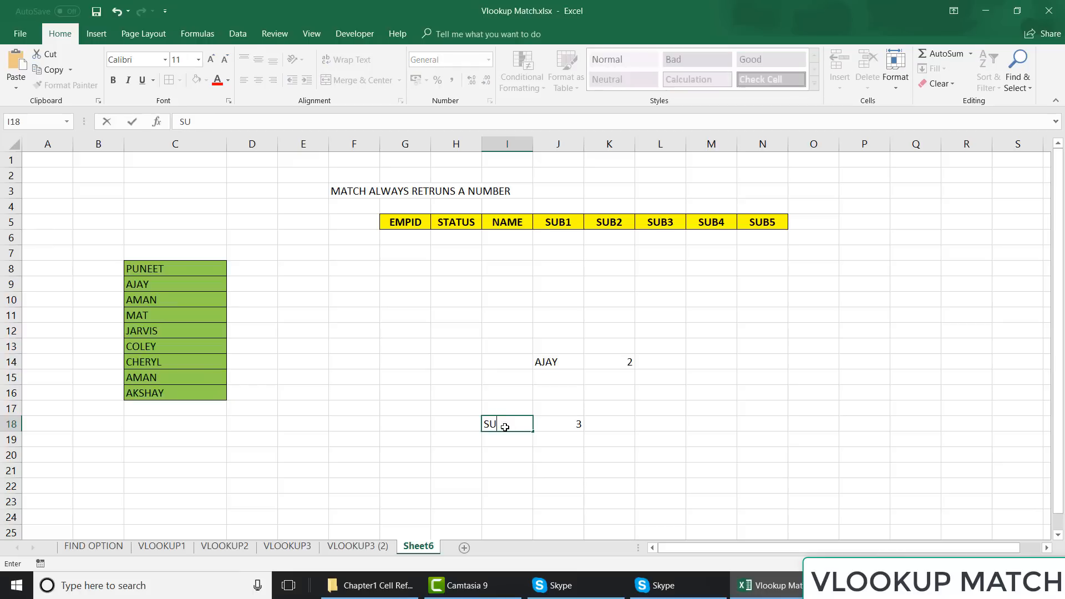
type("B1")
key("Return")
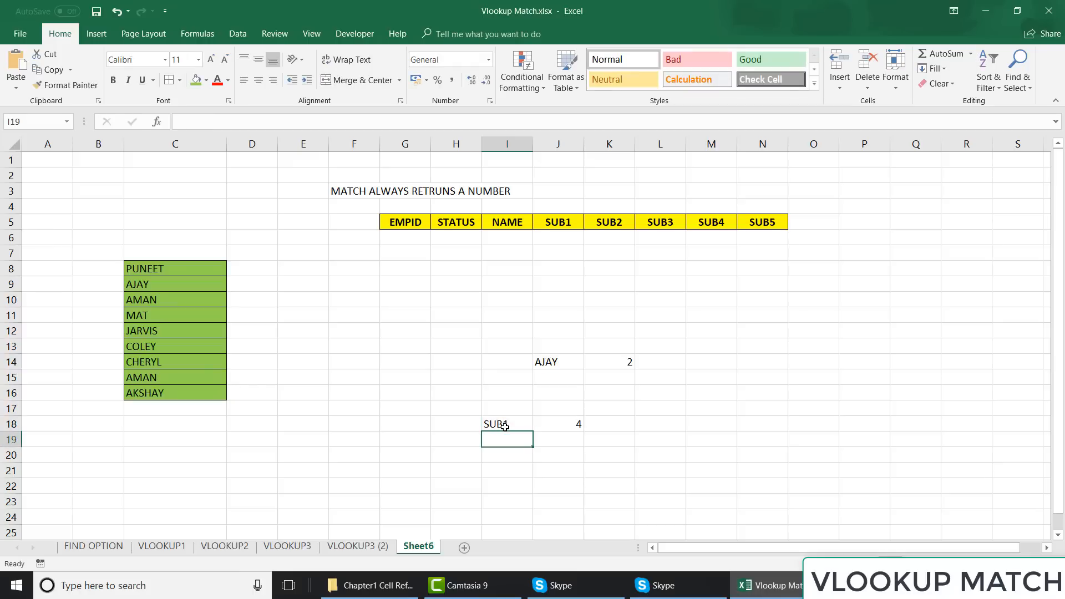
key("Up")
key("Right")
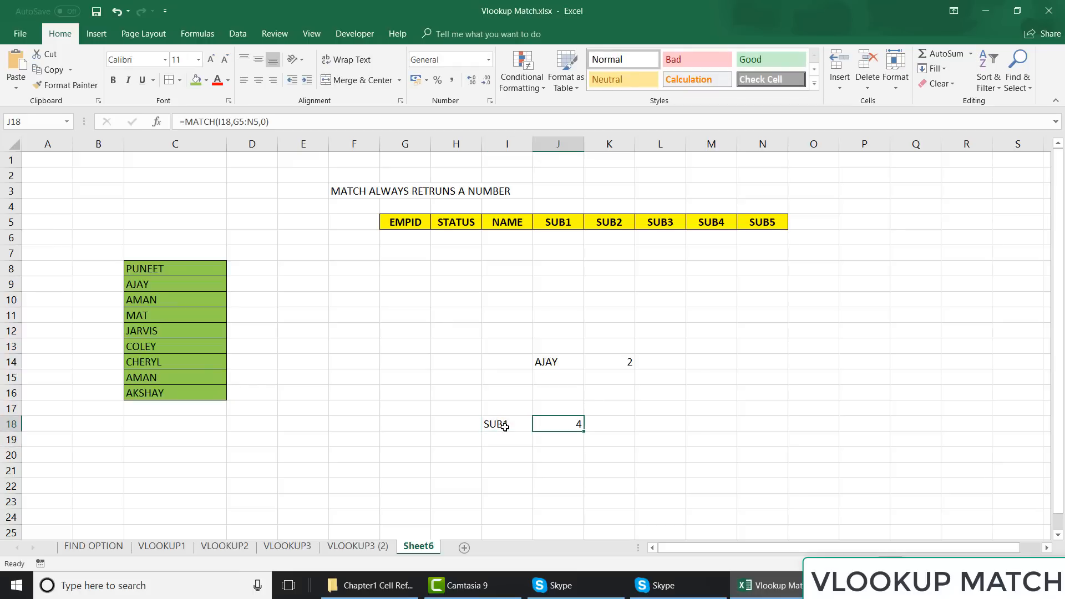
- Replace the lookup value in I18 with STATUS and compare it with the position returned in J18
key("Left")
type("STAUT")
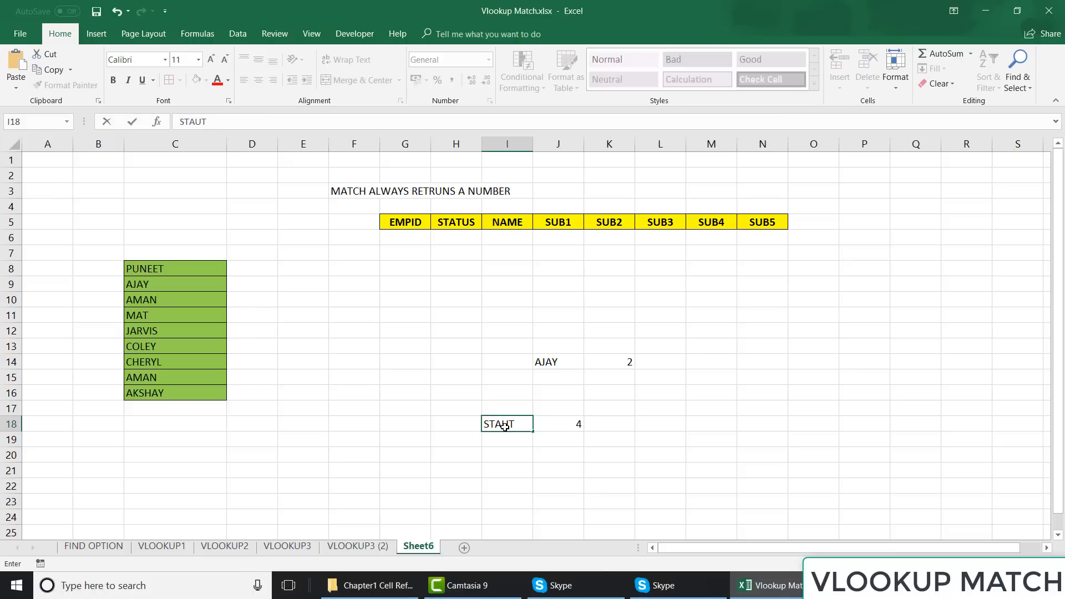
type("SUS")
key("Return")
key("Up")
mouse_move(781, 585)
key("Right")
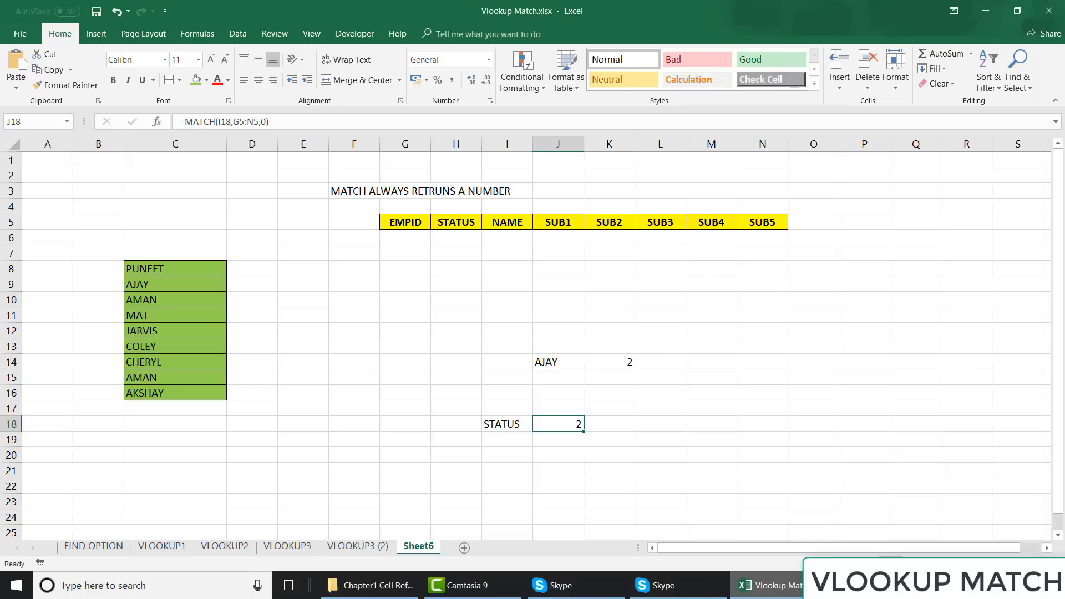
key("Left")
key("Right")
key("Left")
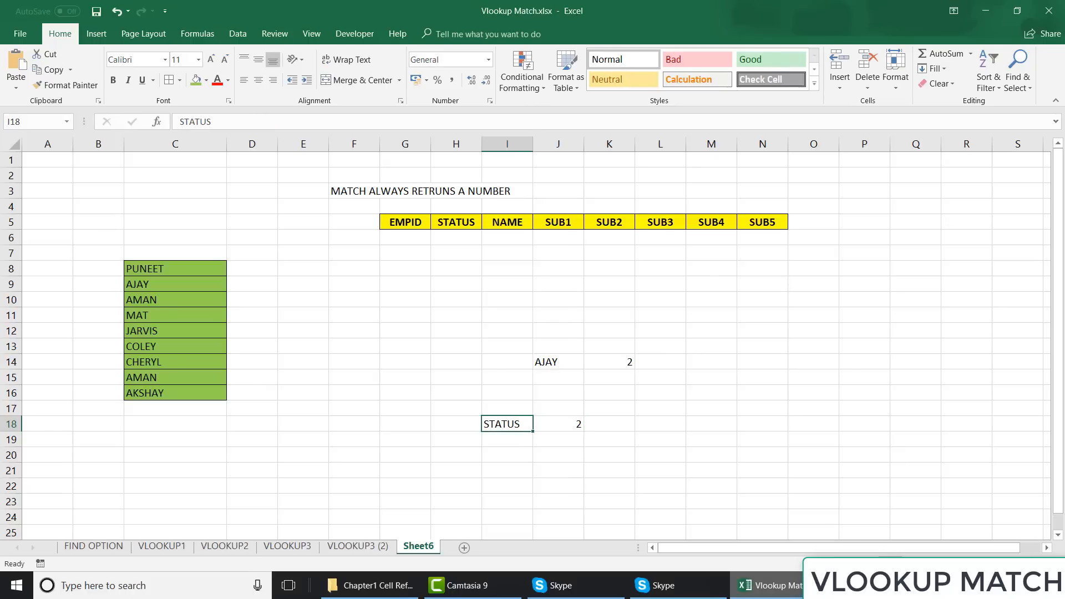
key("Right")
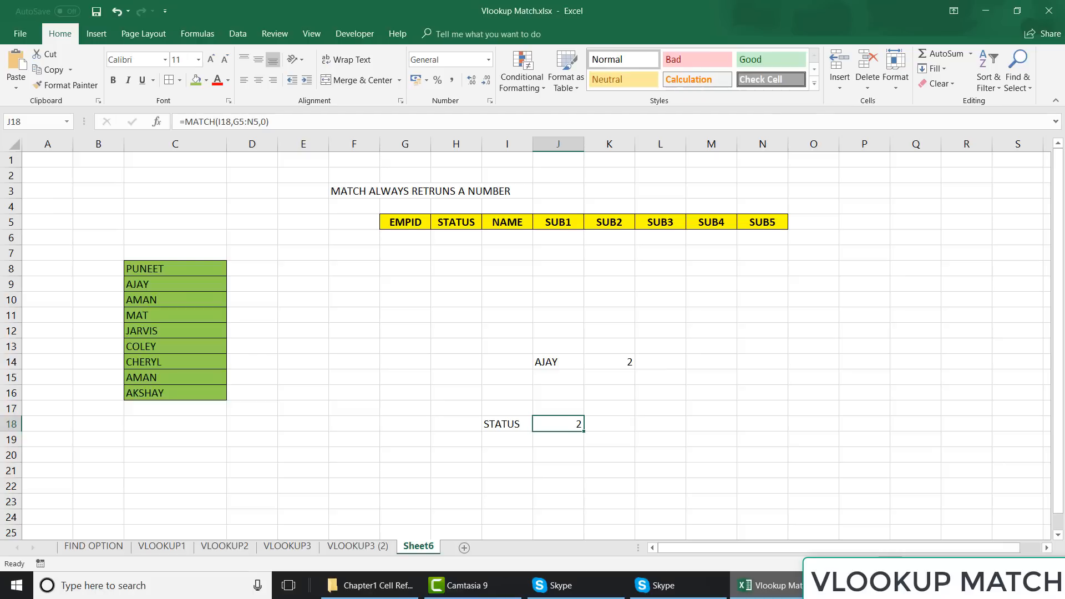
- Set the lookup value in I18 to SUB5 and check the MATCH cell J18
key("Left")
type("SUB")
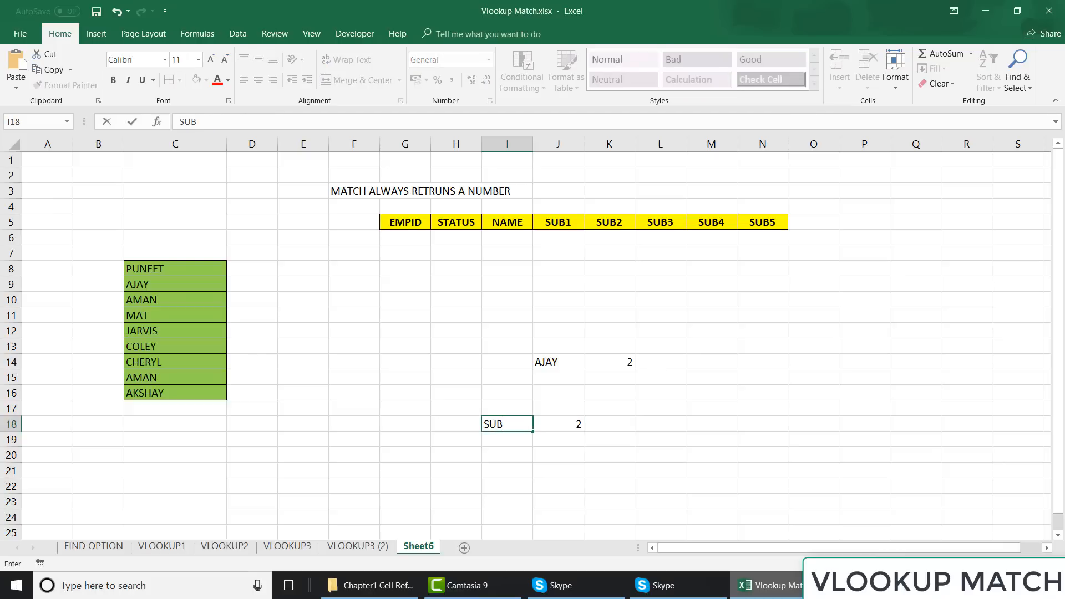
type("5")
key("Return")
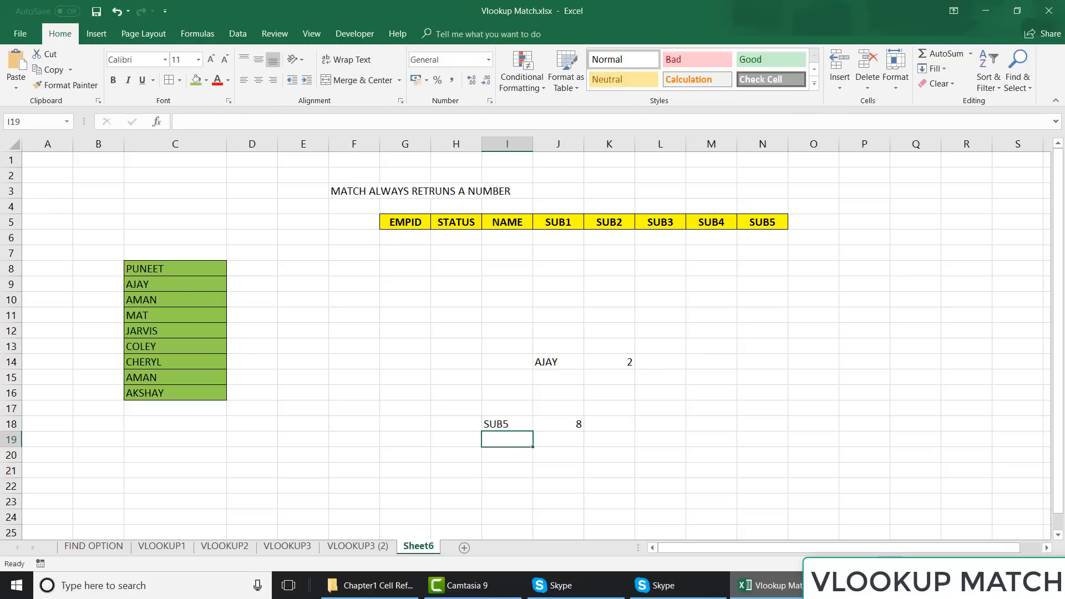
key("Up")
key("Right")
- Try the lookup value "SUB 5" with a space in I18, and undo the entry
key("Left")
type("SUB")
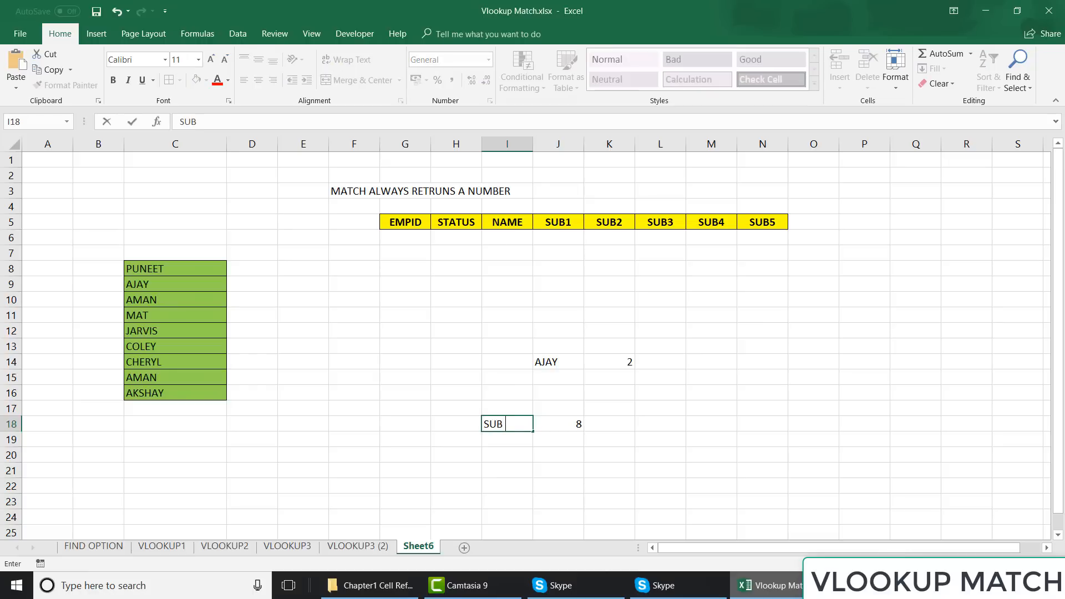
type(" 5")
key("Return")
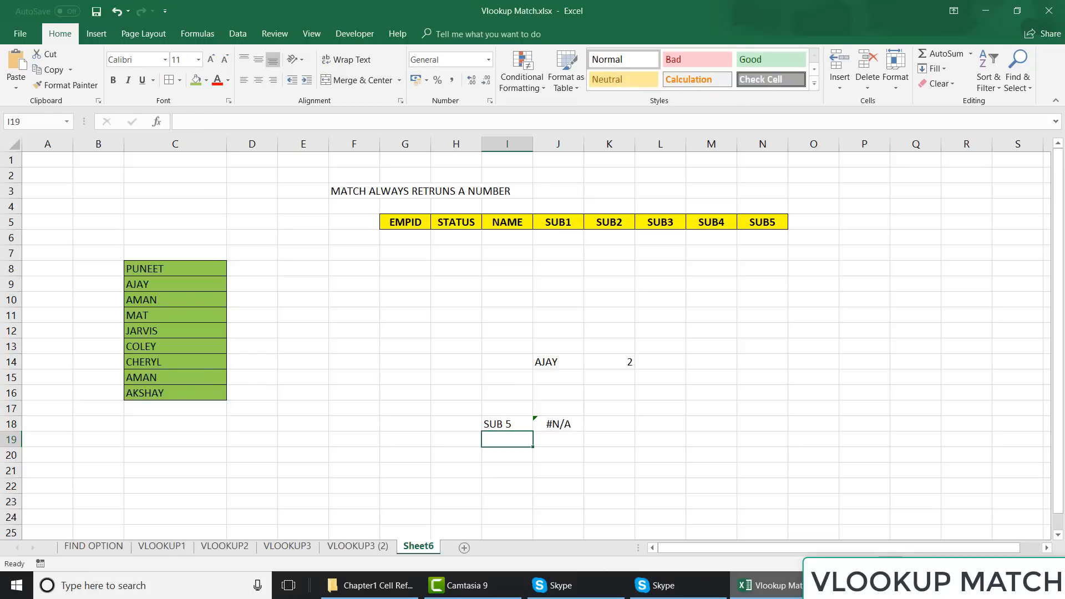
key("ctrl+z")
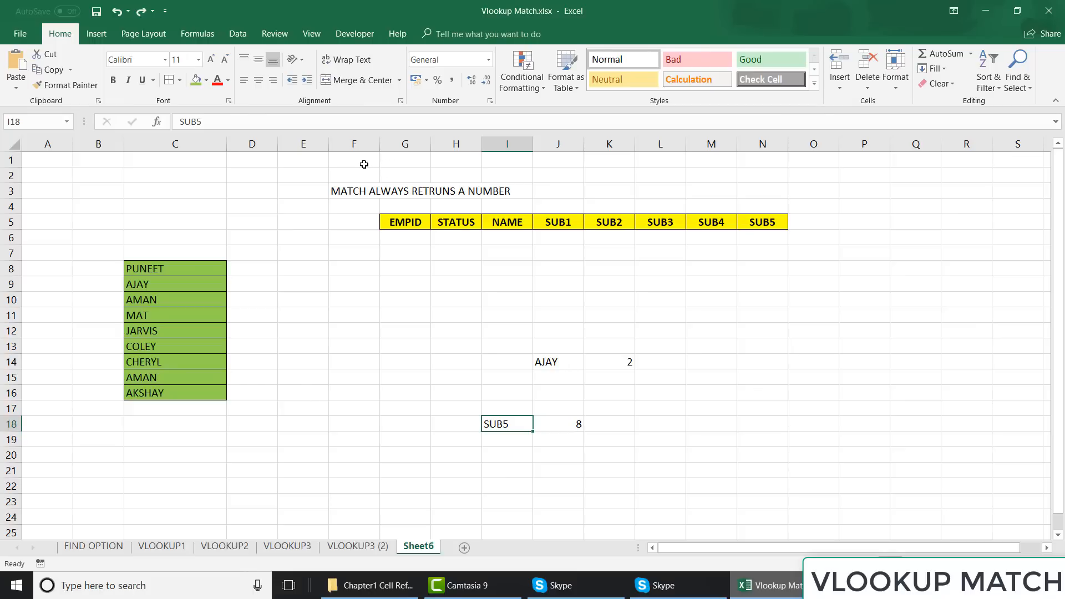
- Enter in F1 "YOU CANNO SELECT MORE THAN 1 COLUMN IF TABLE IS VERTICAL OR SAME WAY YOU CANNOT SELECT MORE THAN 1 ROW IF TBLE IS HORIZONTAL"
left_click(364, 165)
type("YOU CANNO ")
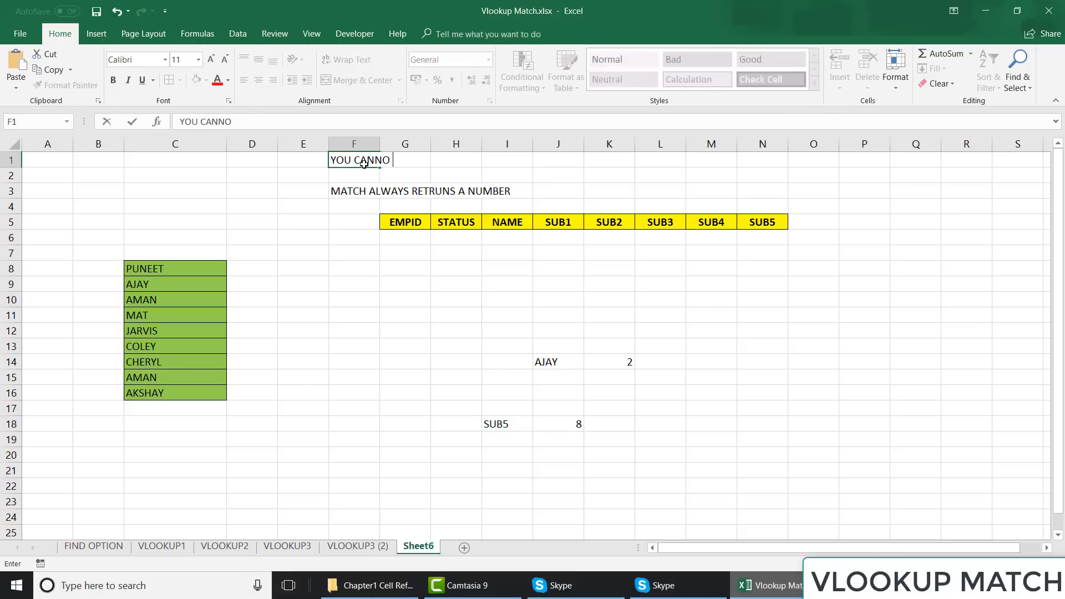
type("SELECT MORE THAN ")
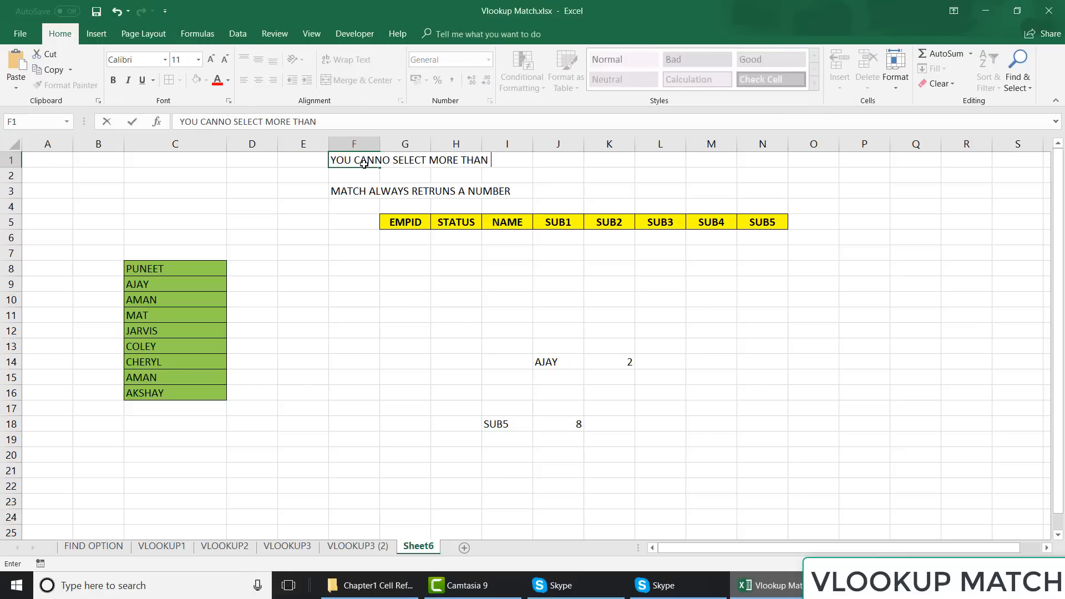
type("1 COLUMN IF TABLE")
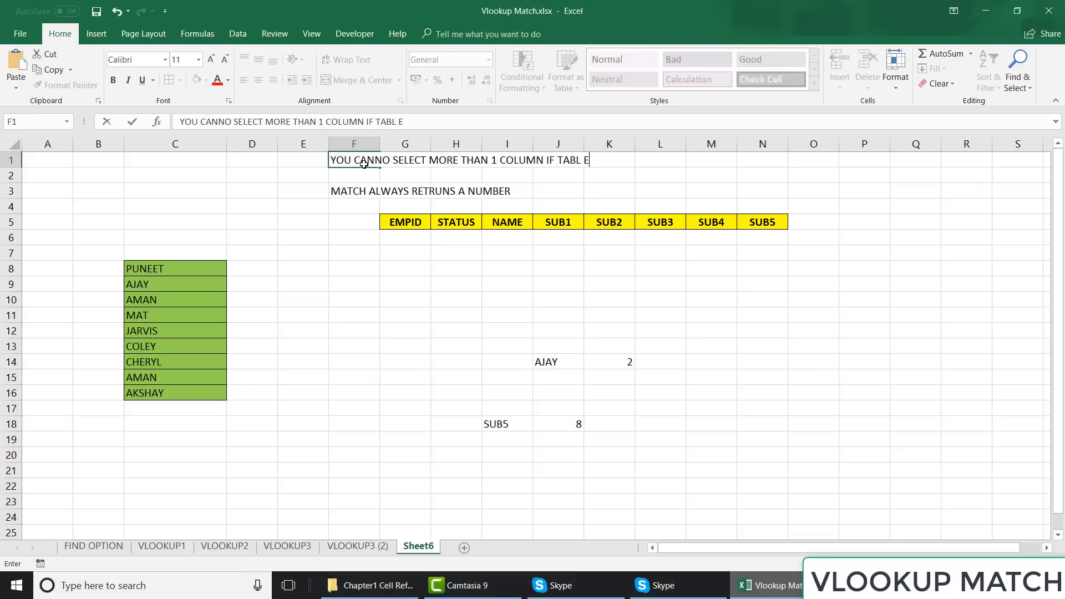
type(" IS VERTICAL OR ")
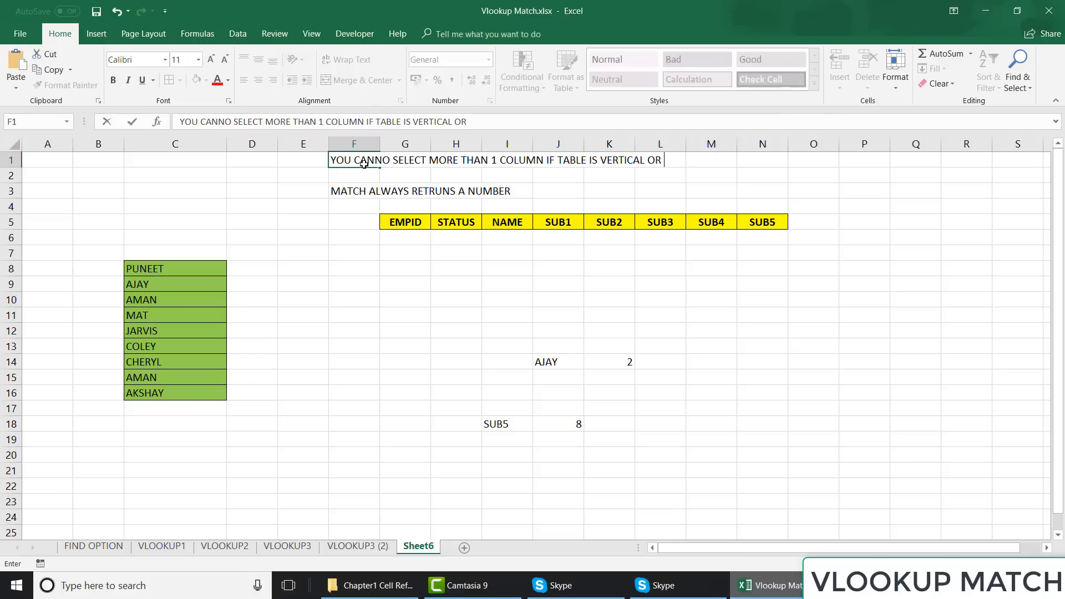
type("SAME WAY YOU CNA")
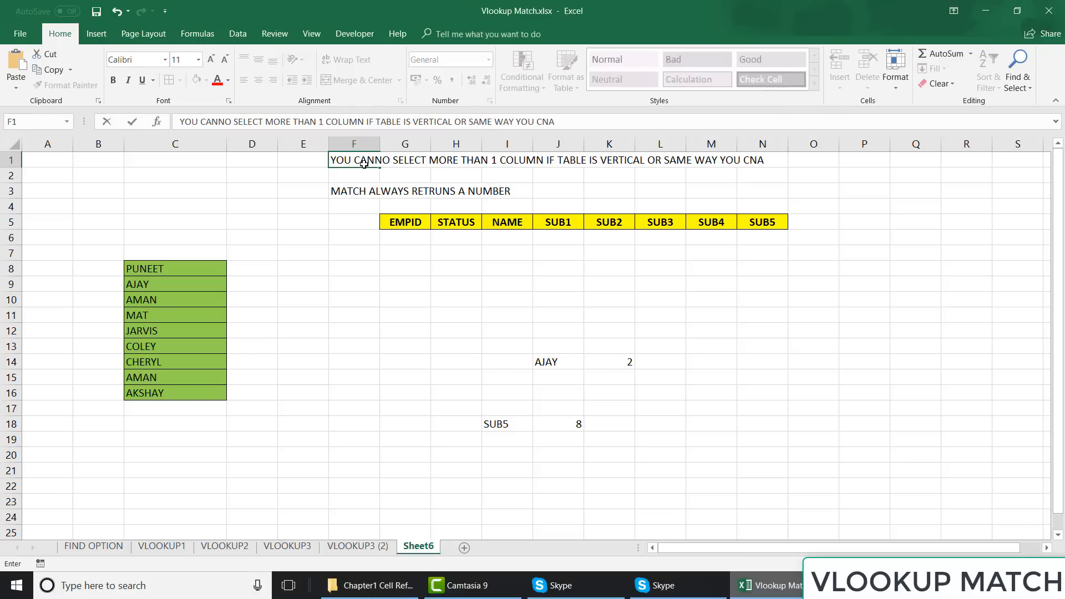
key("BackSpace")
key("BackSpace")
type("ANNOT SELC")
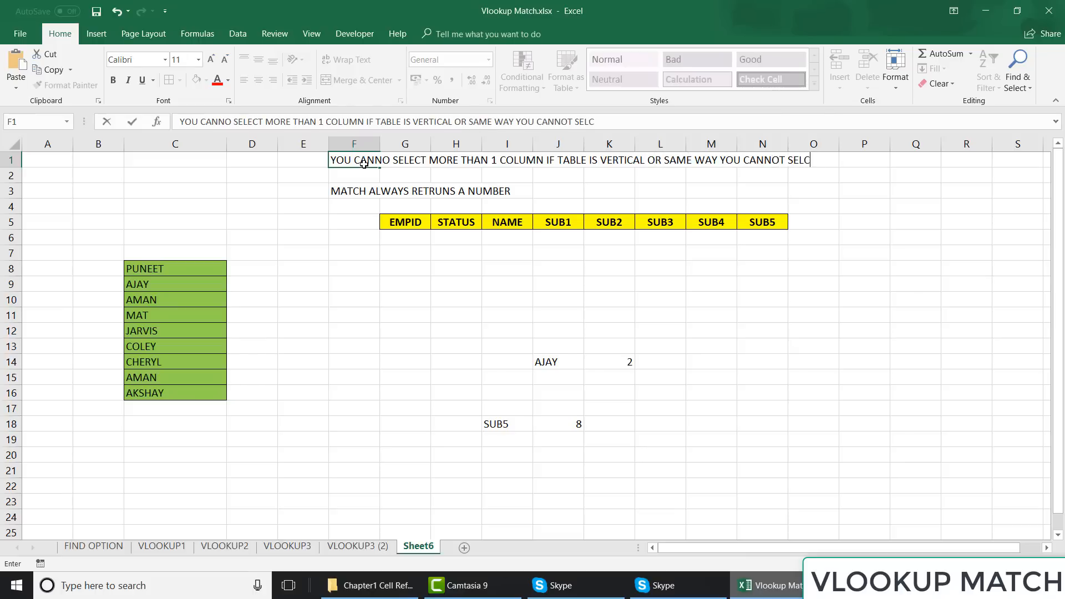
key("BackSpace")
type("ECT MORE THAN 1")
key("BackSpace")
key("BackSpace")
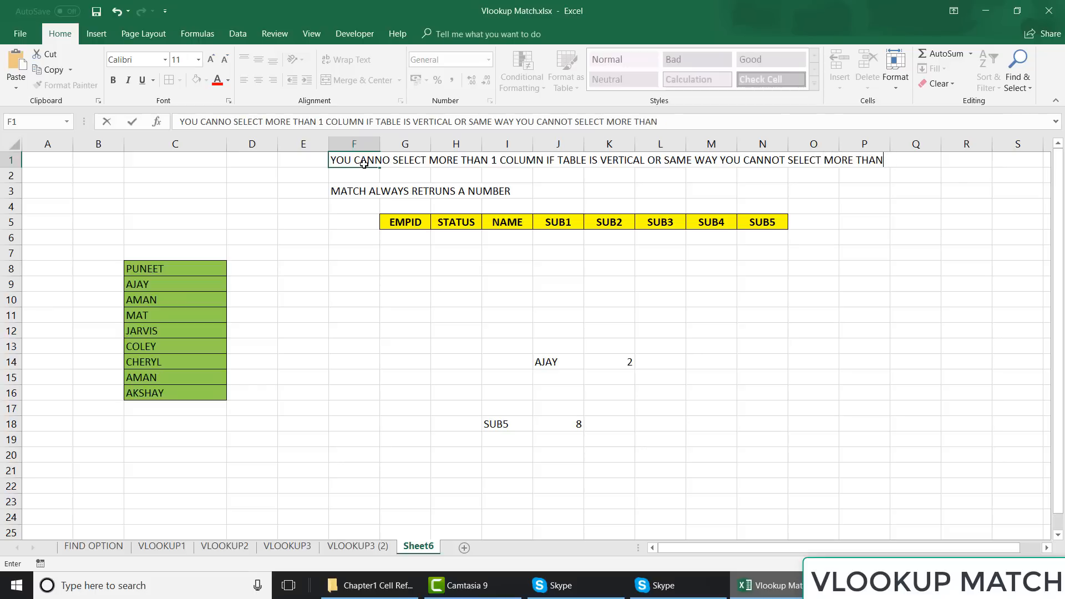
type("1 ROW IF TBLE")
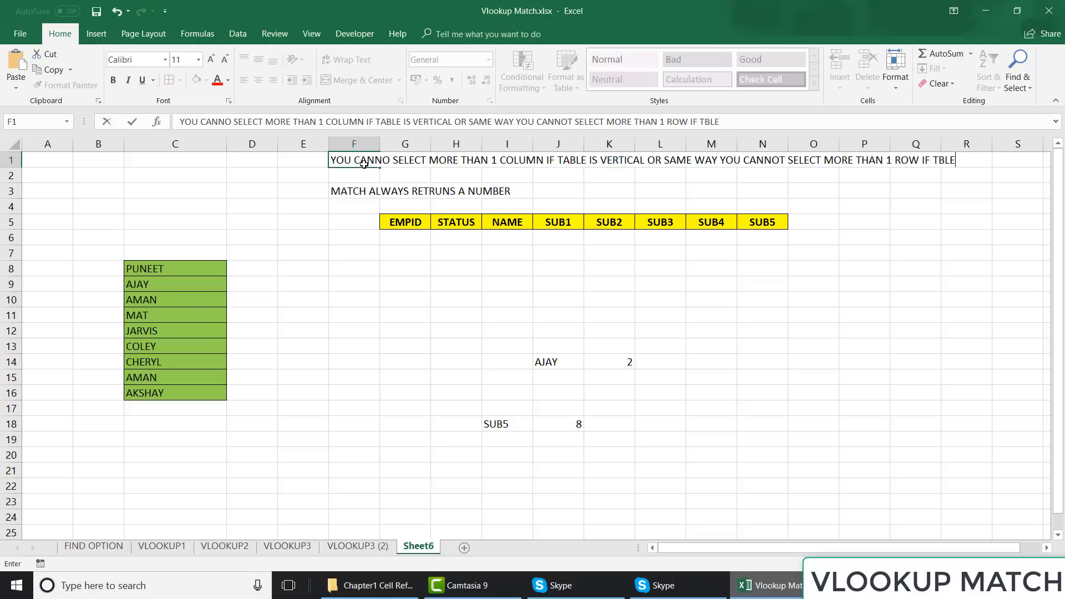
type(" IS  HORIZONTAL")
key("Return")
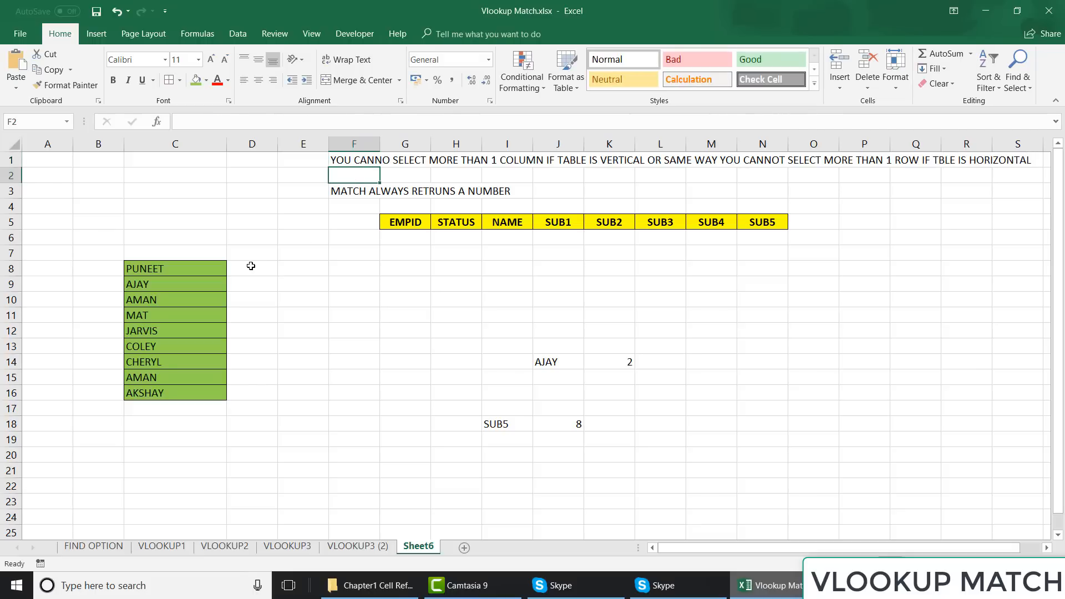
- Fill D8:D16 beside the green name list with 44, 54, 33, 44, 343, 3, 33, 33 and 33
left_click(245, 266)
type("44")
key("Return")
type("54")
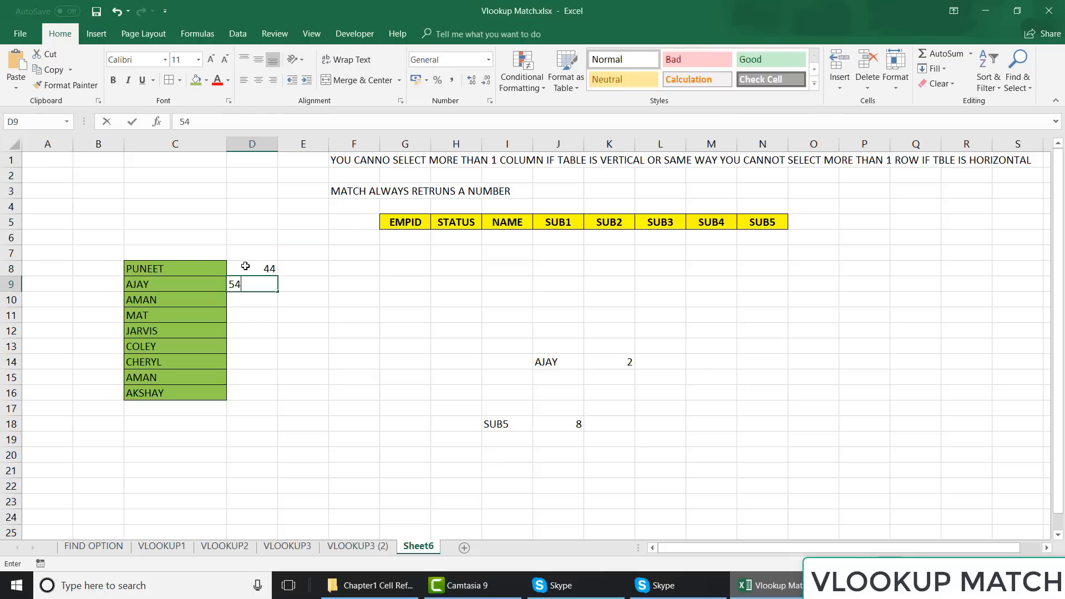
key("Return")
type("33")
key("Return")
type("44")
key("Return")
type("343")
key("Return")
type("3")
key("Return")
type("33")
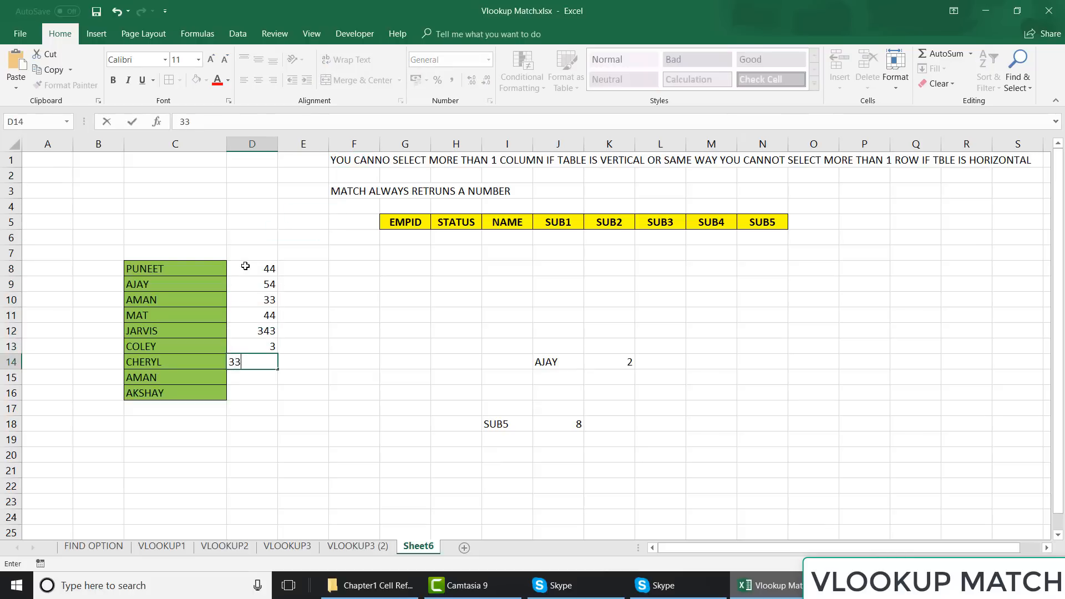
key("Return")
type("3333")
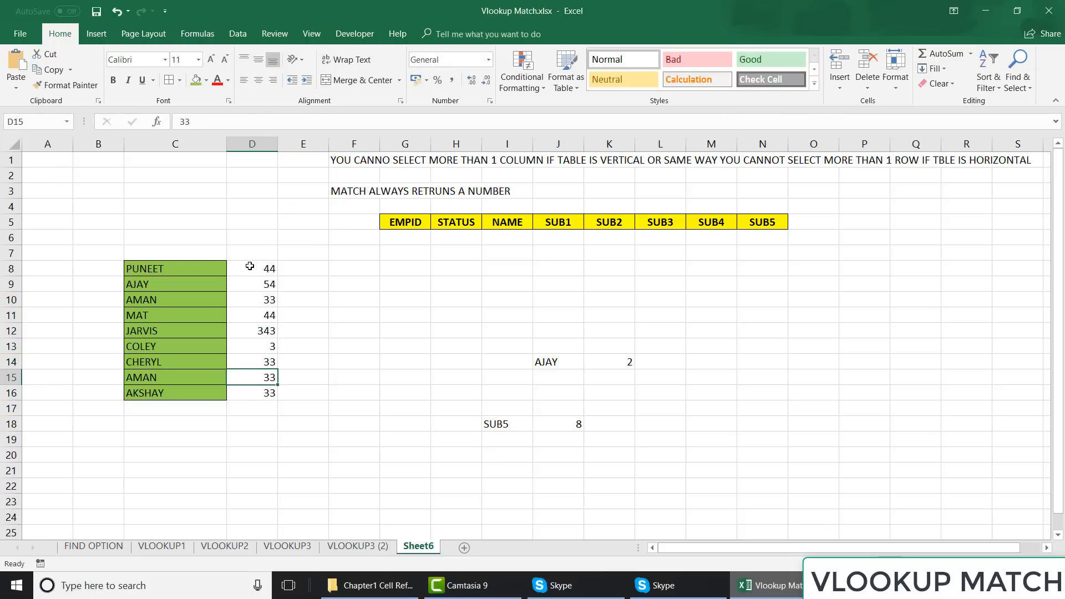
- Try widening the lookup array of the MATCH formula in K14 to the two-column range C8:D16
left_click_drag(488, 344, 610, 405)
left_click(615, 363)
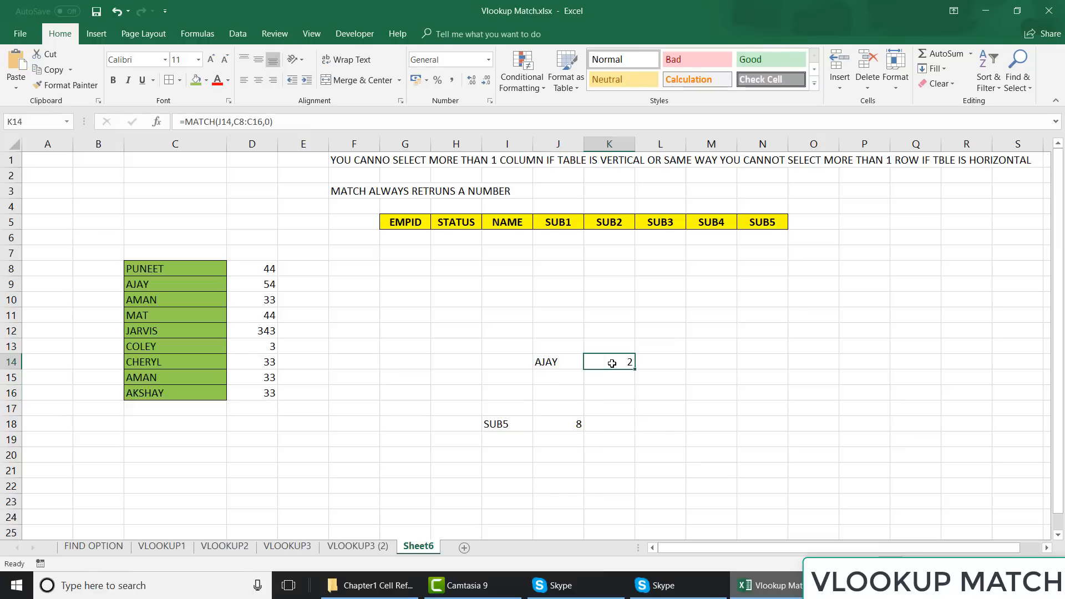
left_click(255, 121)
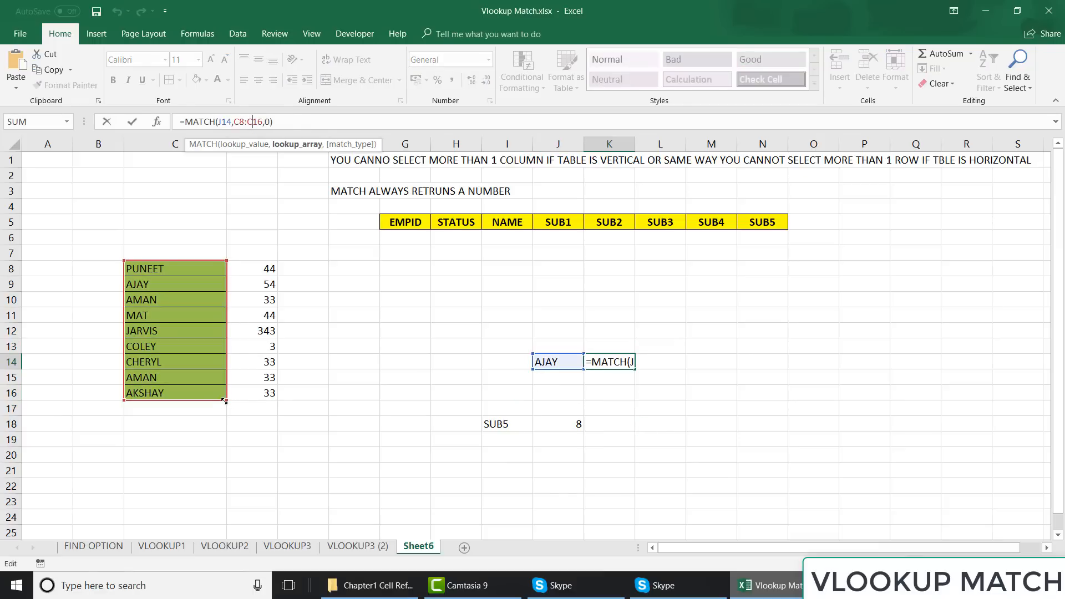
left_click_drag(226, 399, 269, 403)
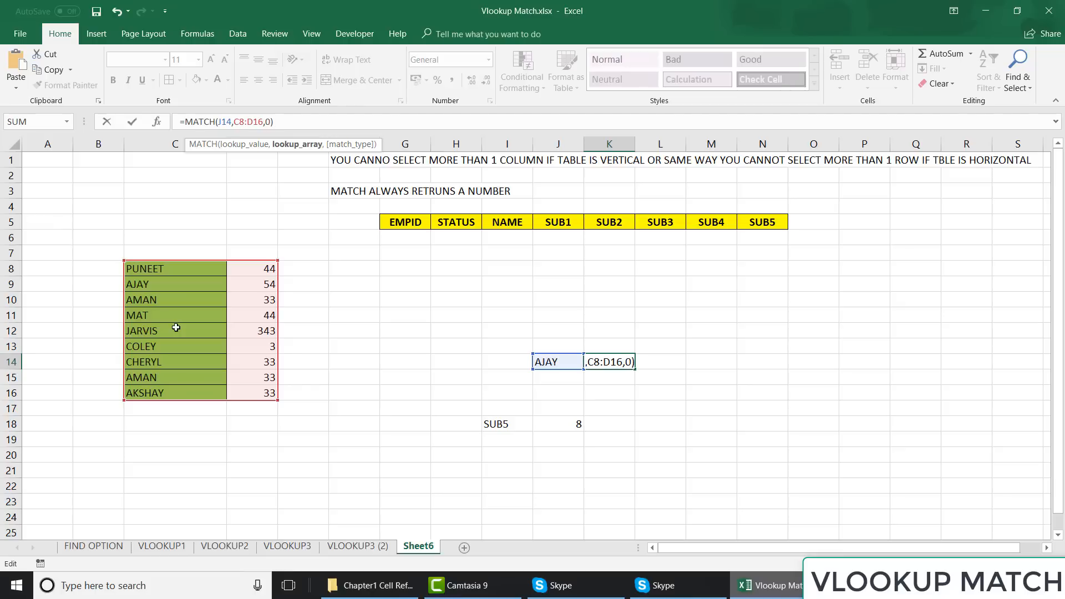
key("ctrl+Return")
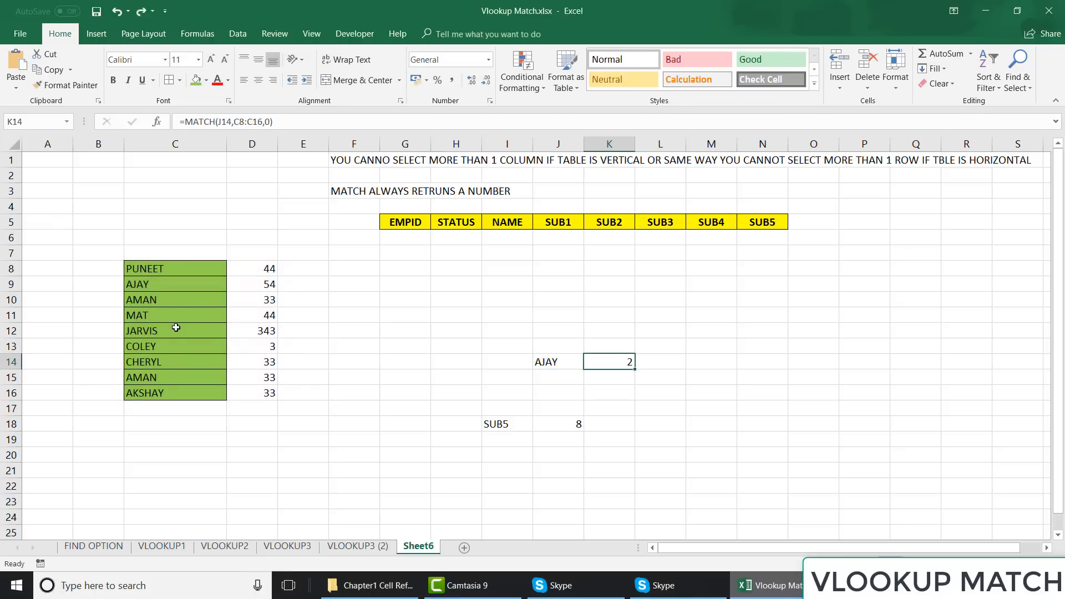
- Try extending the lookup array of the MATCH formula in J18 to the two-row range G5:N6, and undo the change
key("Down")
key("Down")
key("Down")
key("Left")
key("Down")
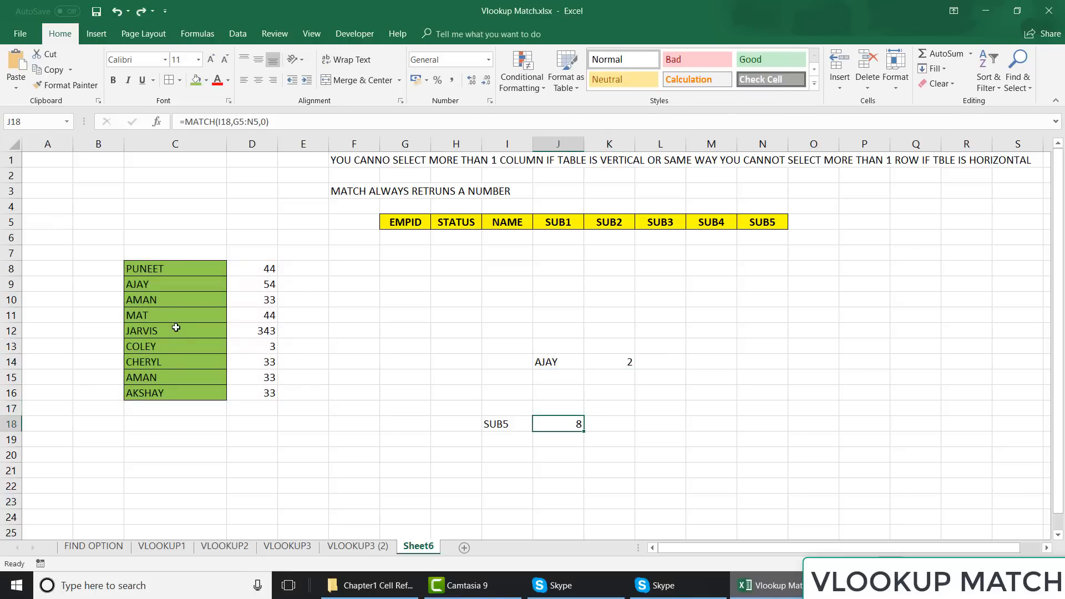
left_click(239, 122)
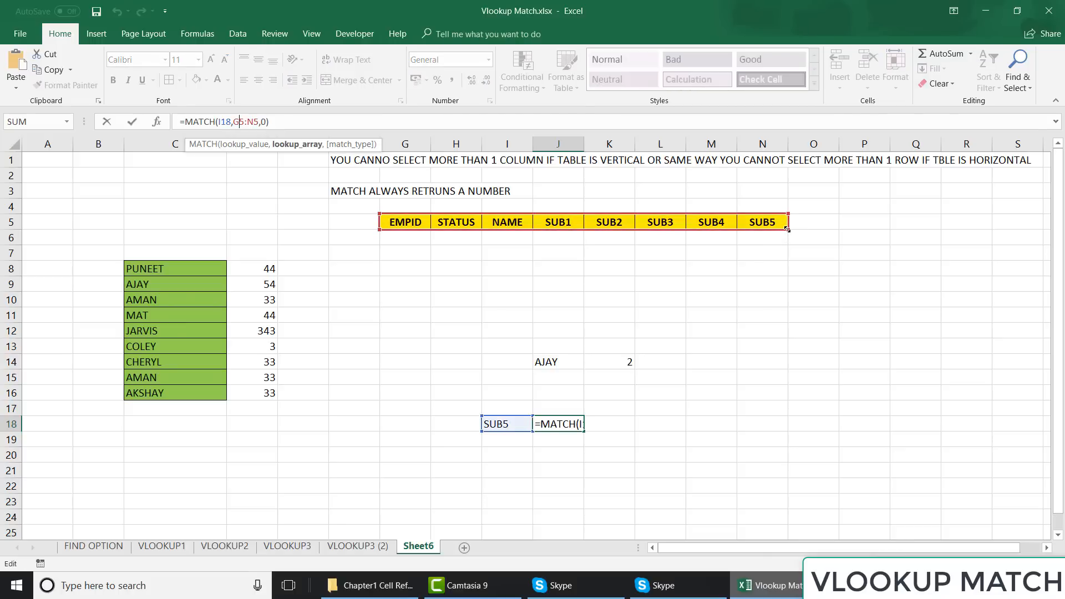
left_click_drag(786, 241, 786, 244)
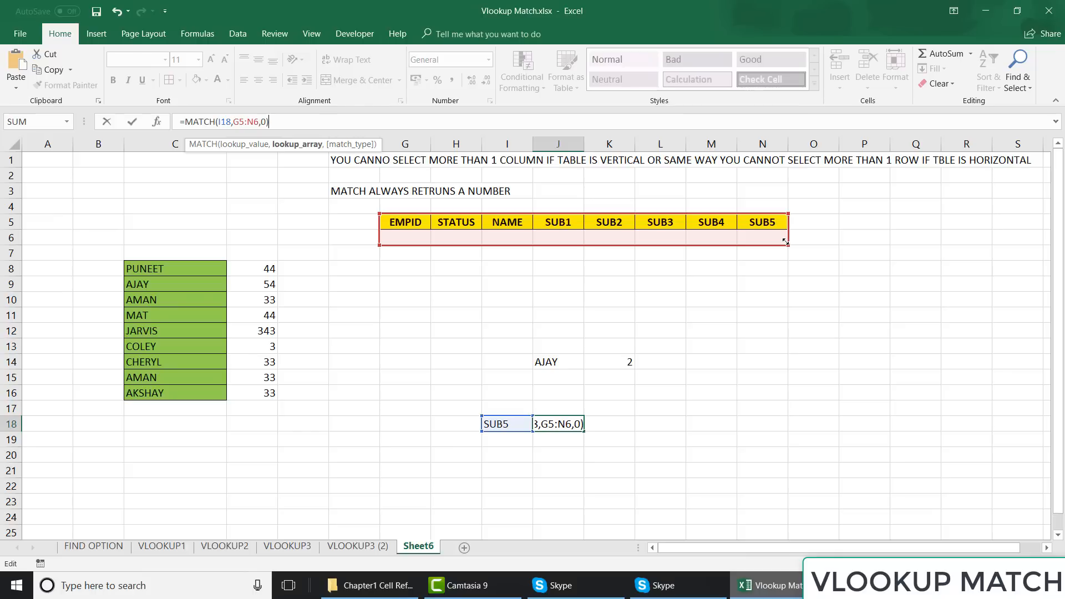
key("Return")
key("Up")
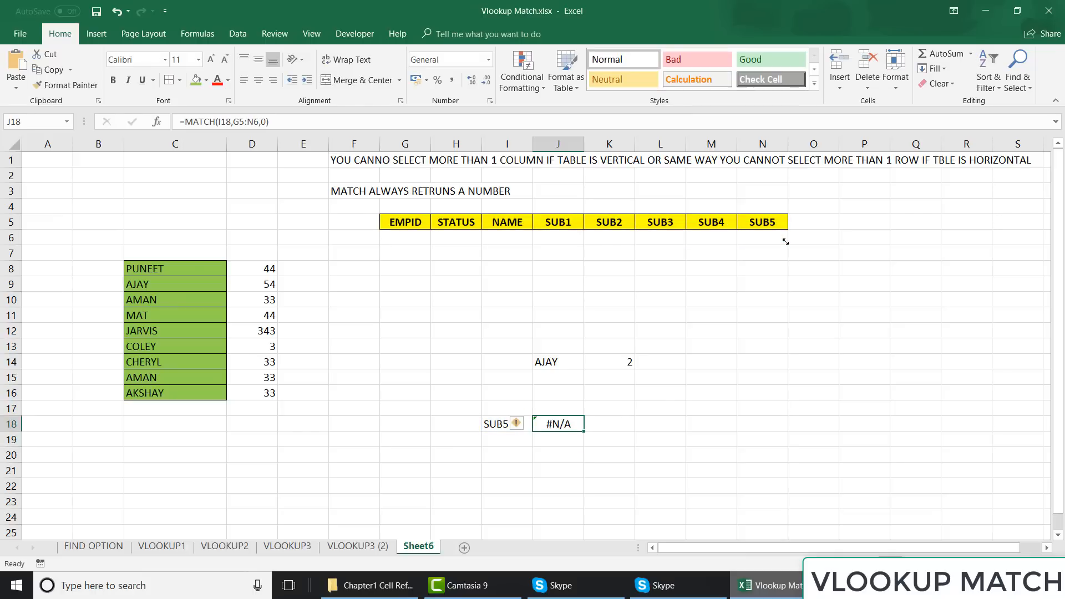
key("ctrl+z")
- Fill the first record under the yellow headers with employee ID 100 in G6, MALE in H6 and the employee's name in I6
left_click(408, 233)
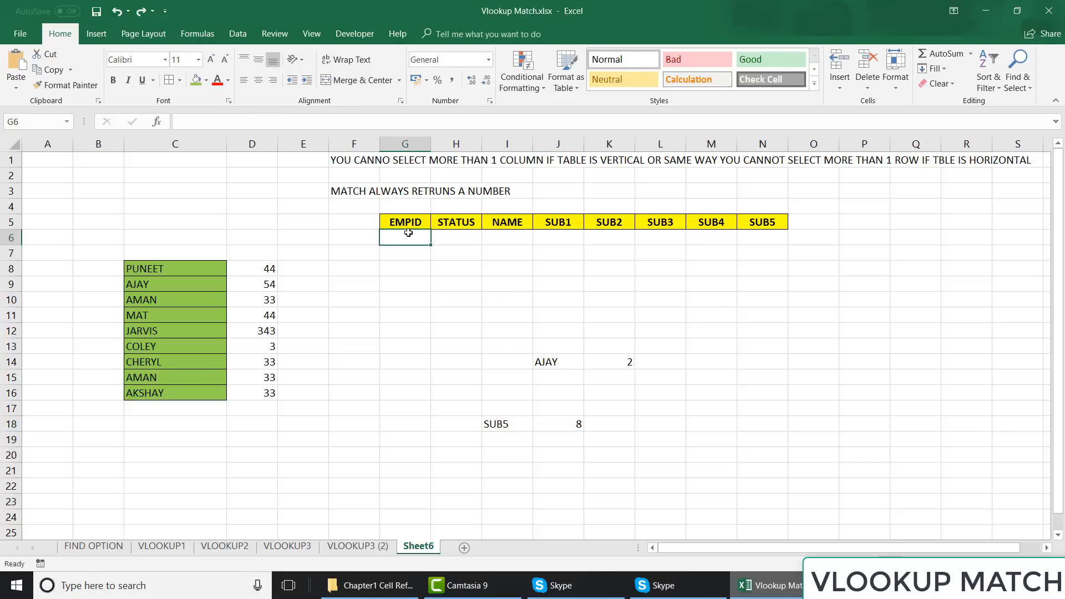
type("AJAY")
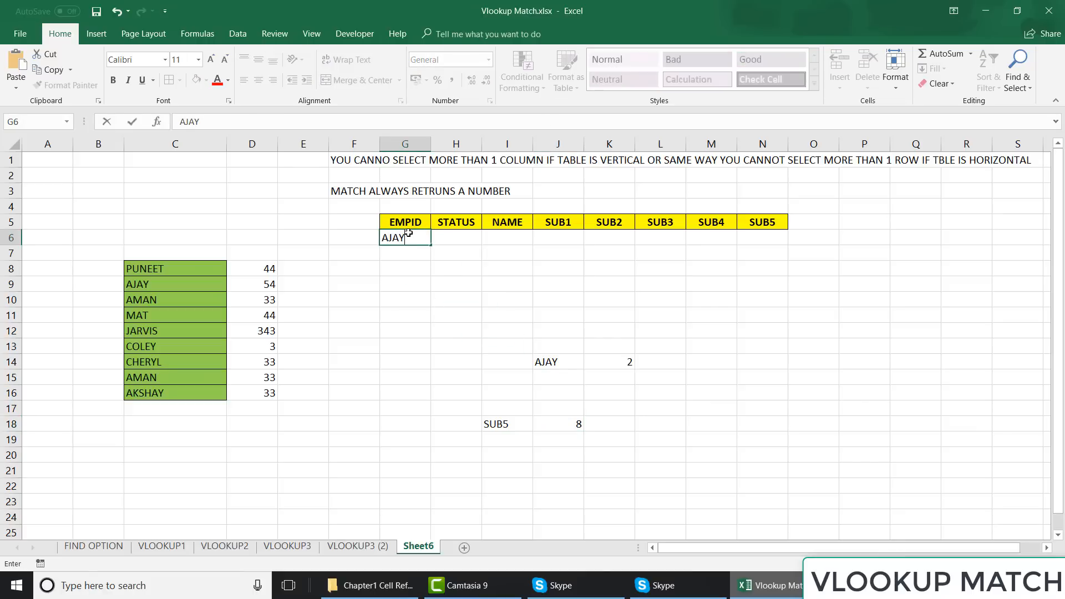
key("Tab")
type("MALE")
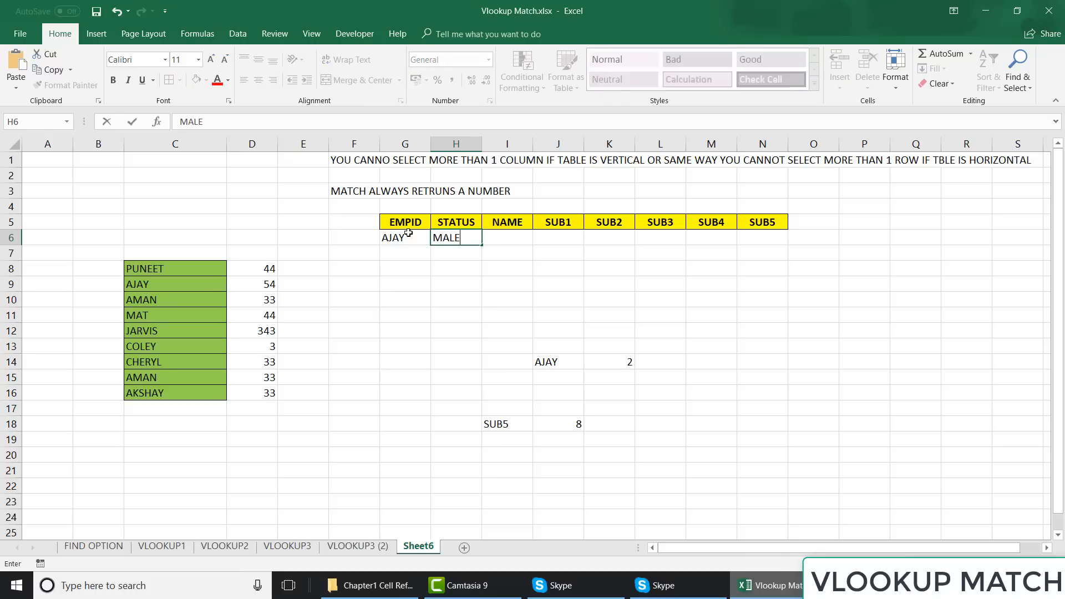
key("Tab")
key("Left")
key("Left")
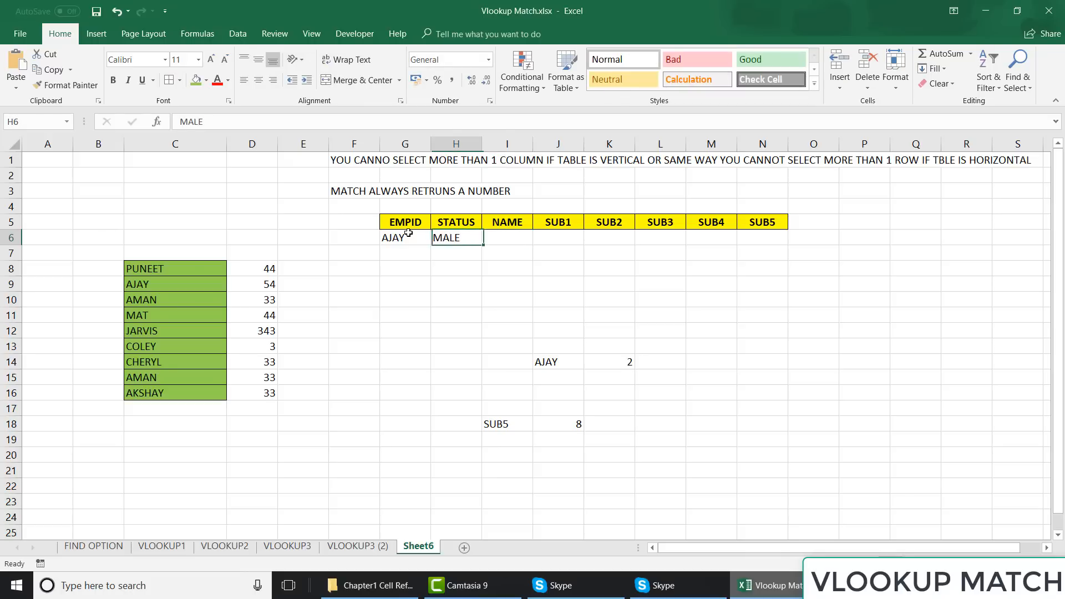
type("100")
key("Tab")
key("Tab")
type("AJAY")
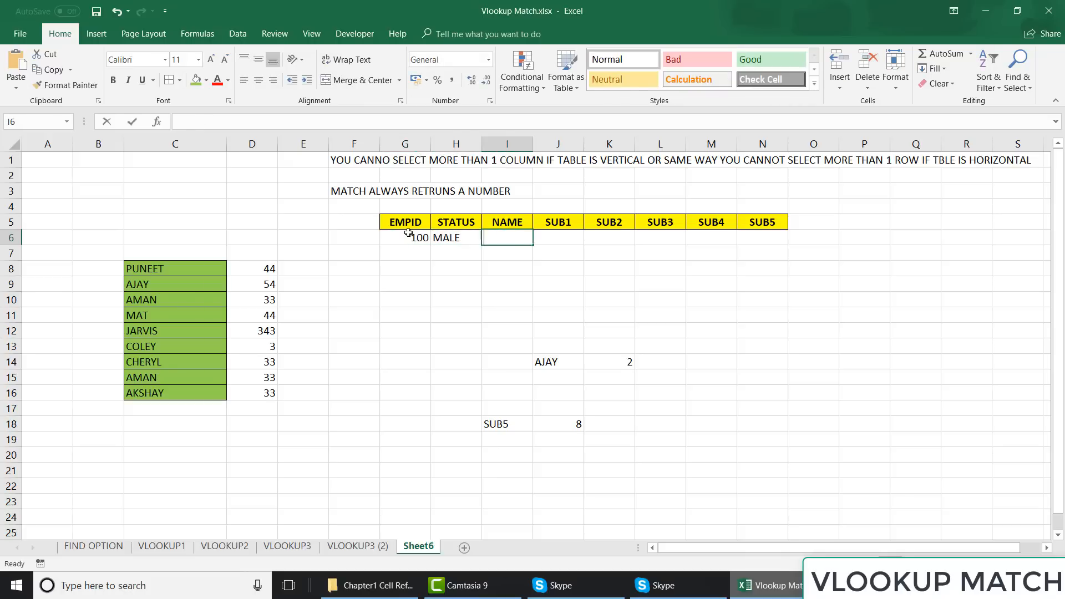
- Enter 44, 55, 66, 36 and 77 in J6:N6 as the marks for SUB1 through SUB5
key("Tab")
type("44")
key("Tab")
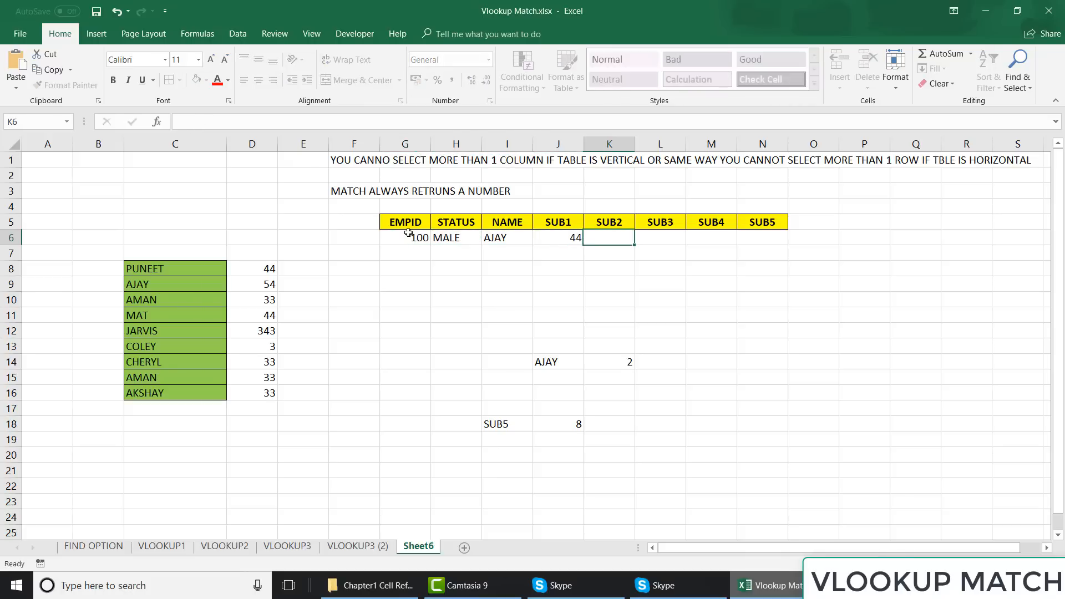
type("55")
key("Tab")
type("66")
key("Tab")
type("36")
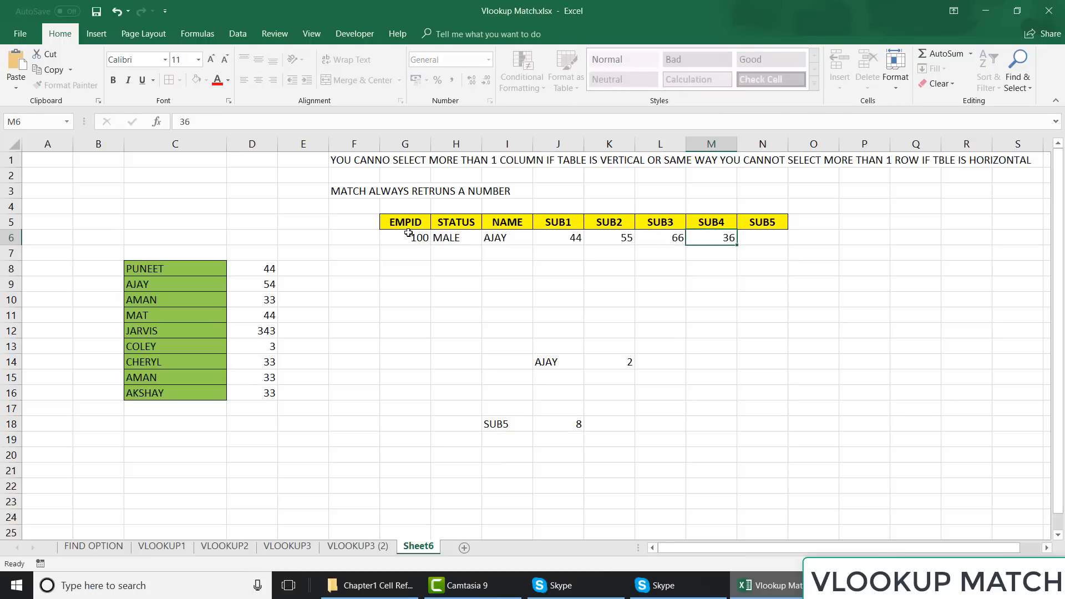
key("Tab")
type("77")
key("Tab")
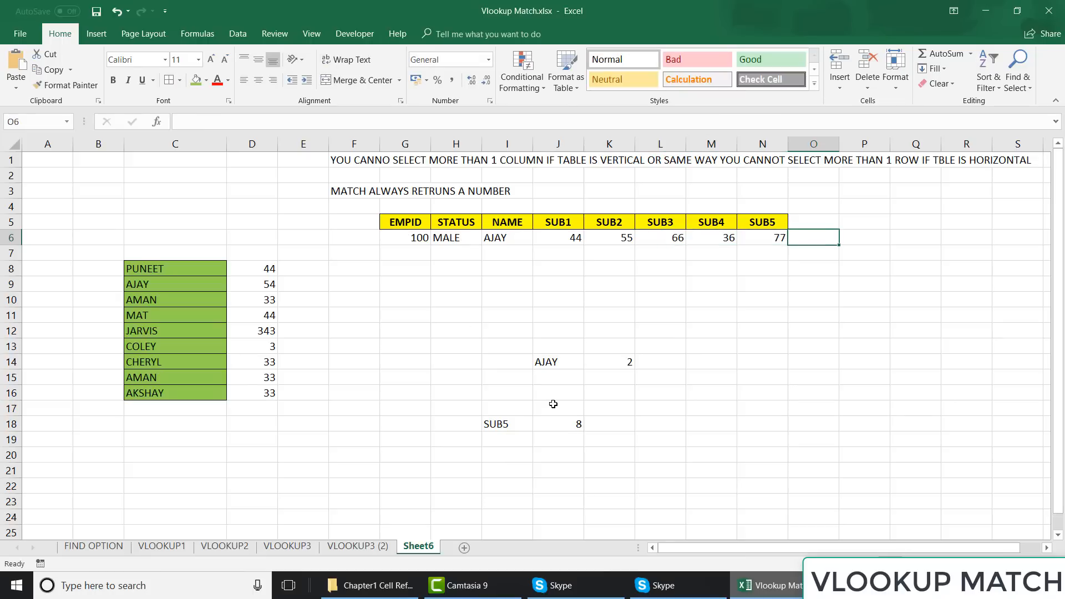
- Try extending the lookup array of the MATCH formula in J18 to G5:N6 and shifting it to G6:N6, and undo the change
left_click(567, 421)
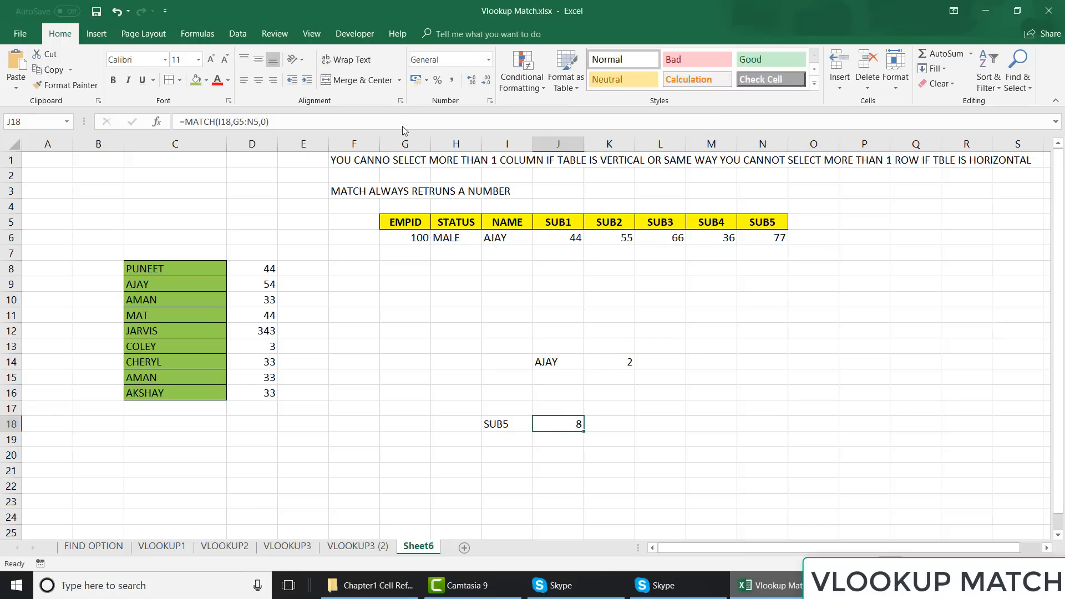
left_click(294, 120)
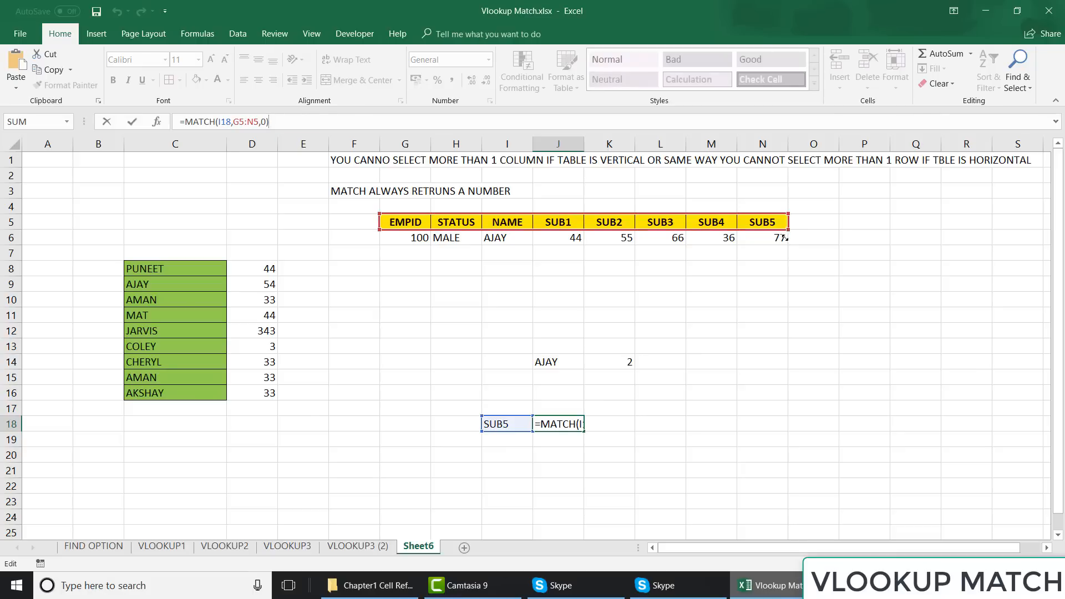
left_click_drag(784, 237, 785, 246)
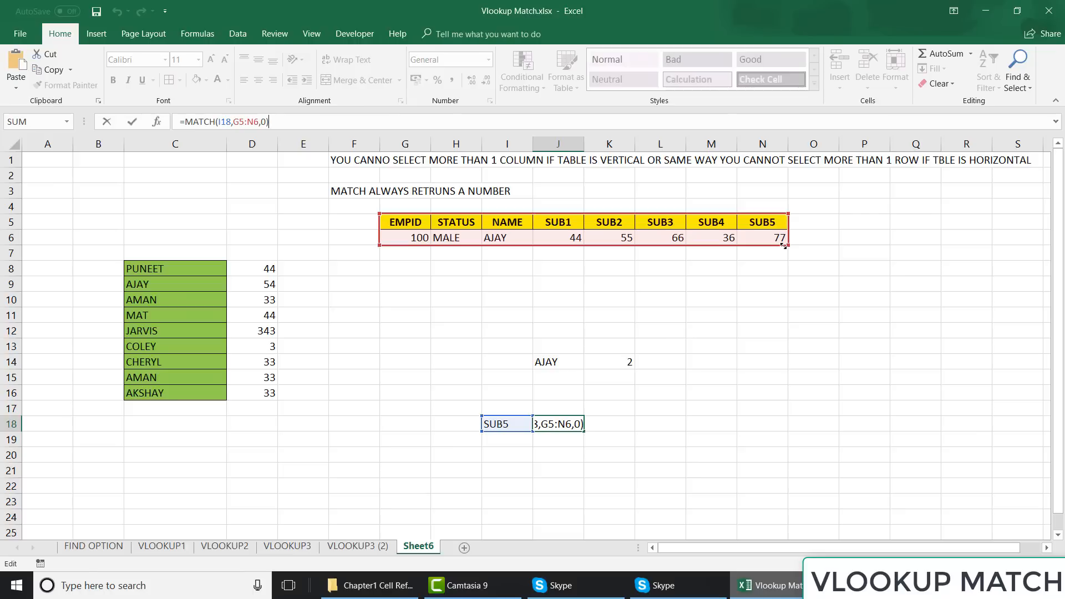
left_click_drag(782, 245, 758, 242)
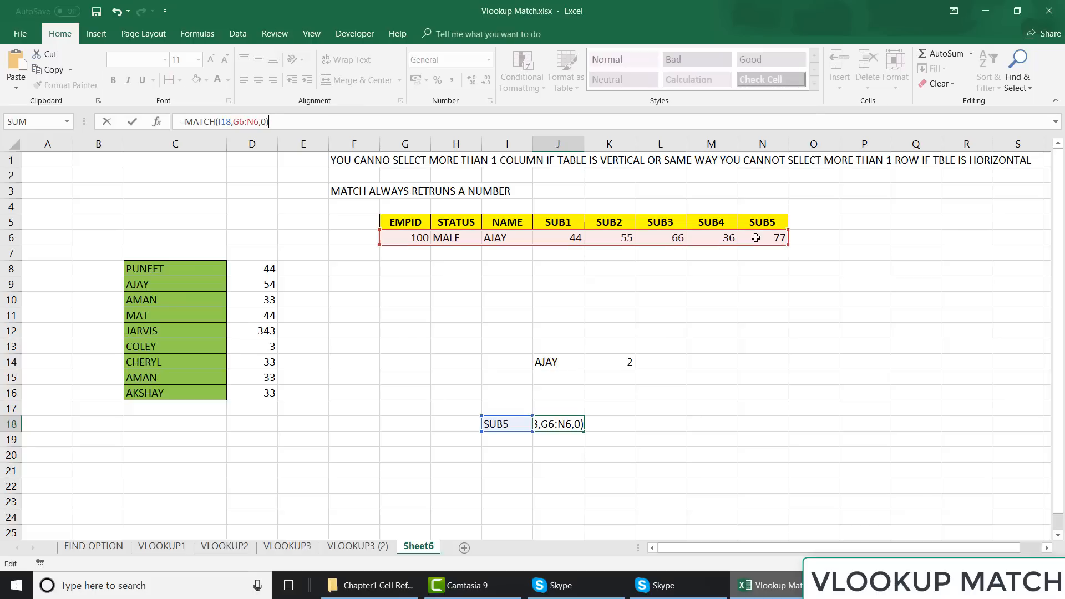
left_click(757, 242)
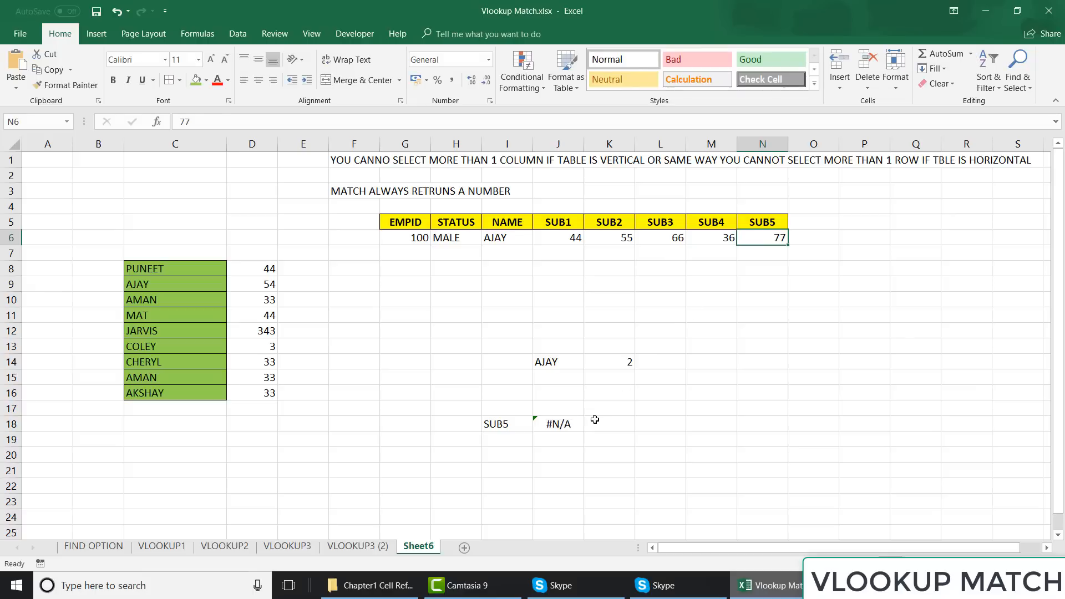
key("ctrl+z")
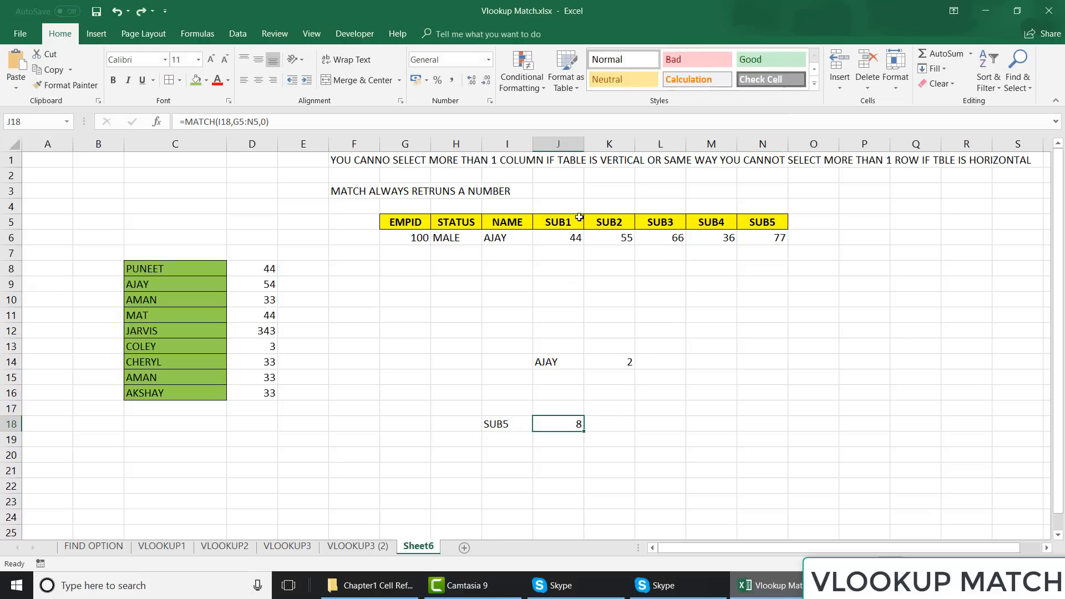
left_click(237, 122)
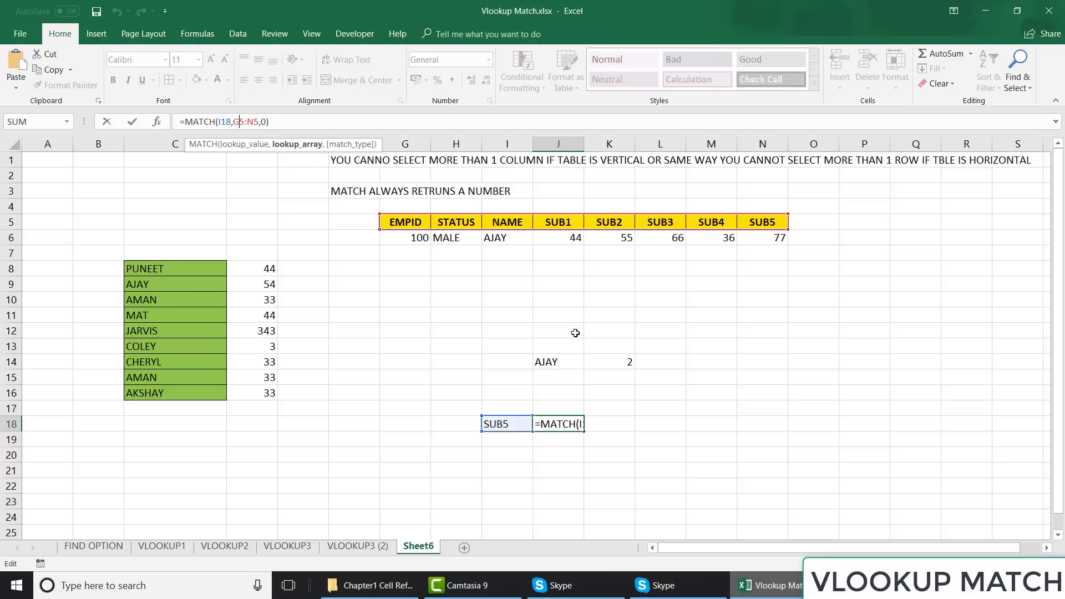
key("Escape")
- Try moving the lookup array of the MATCH formula in K14 to D8:D16, and return it to C8:C16
left_click(620, 362)
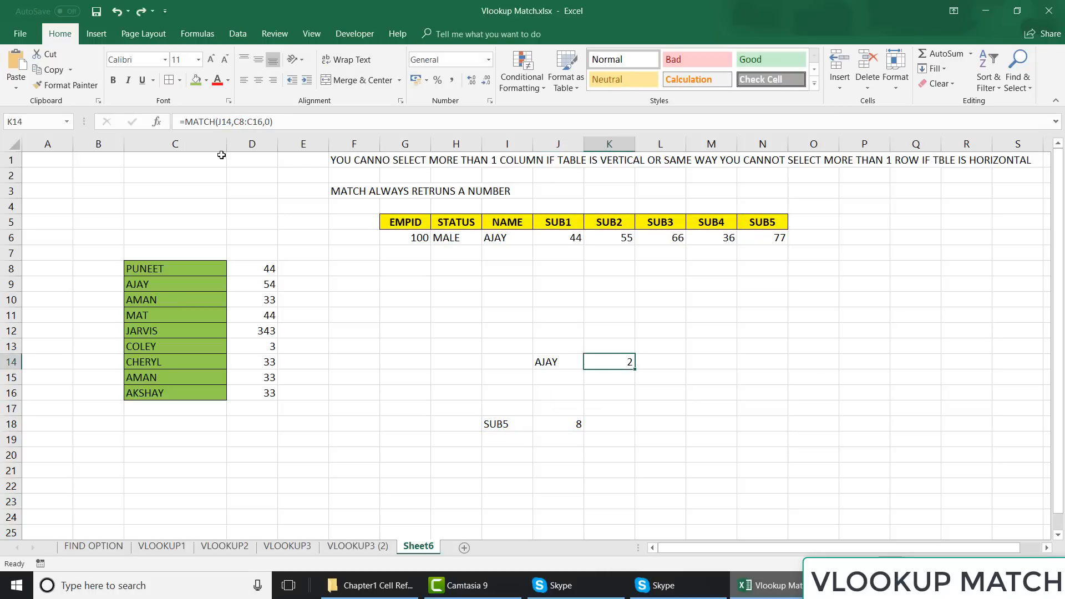
left_click(235, 121)
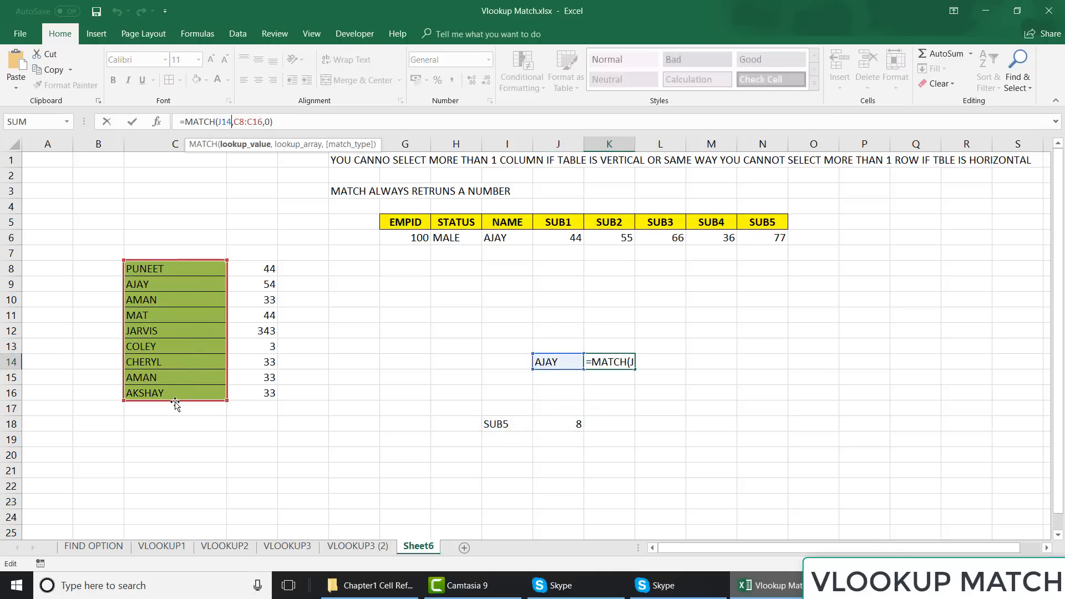
left_click_drag(176, 404, 251, 400)
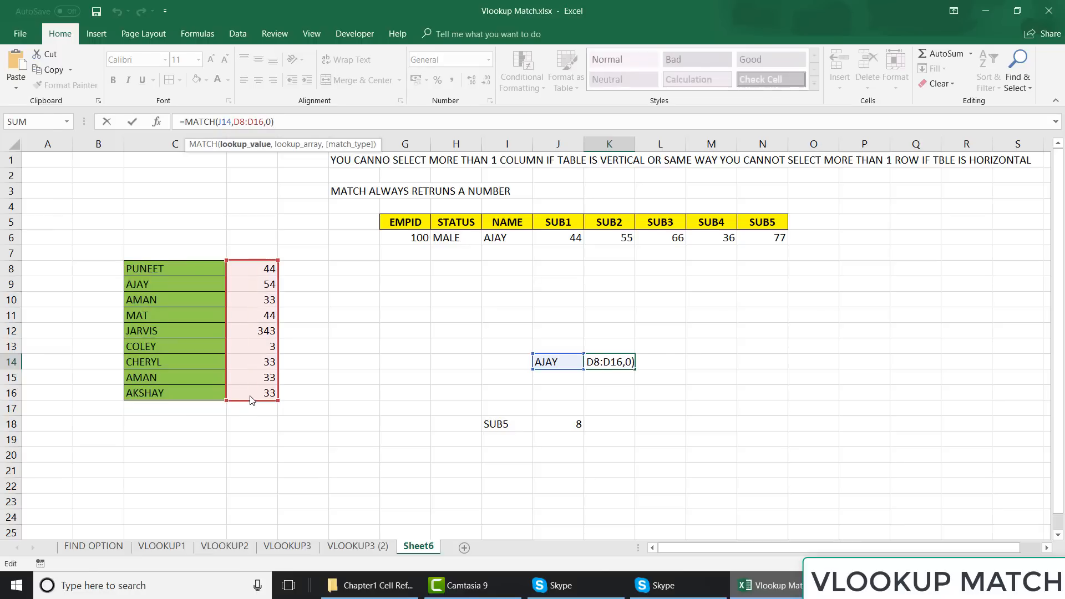
left_click_drag(250, 396, 199, 384)
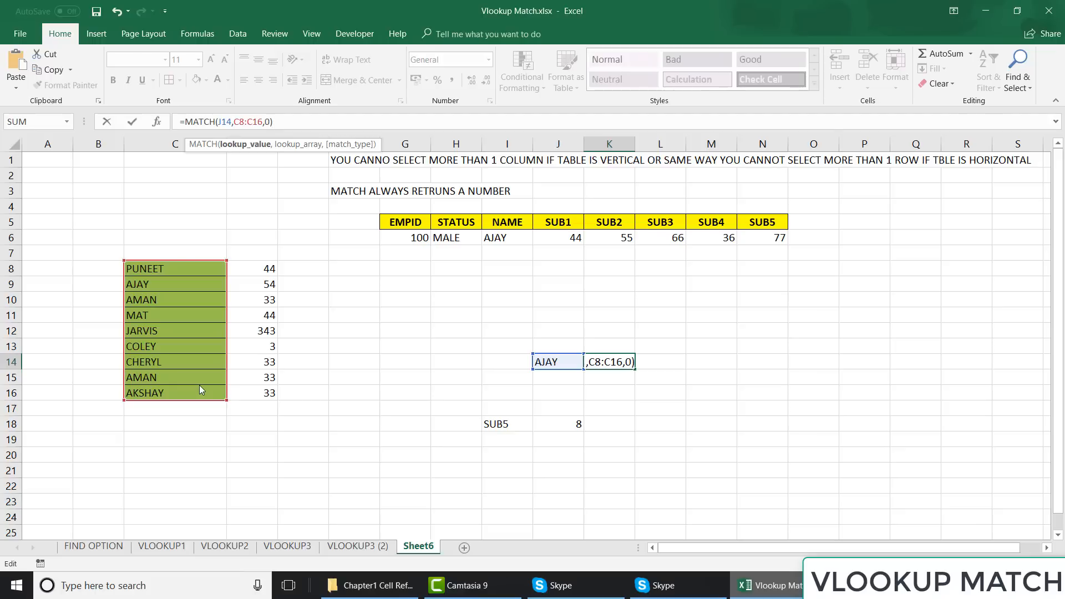
key("Return")
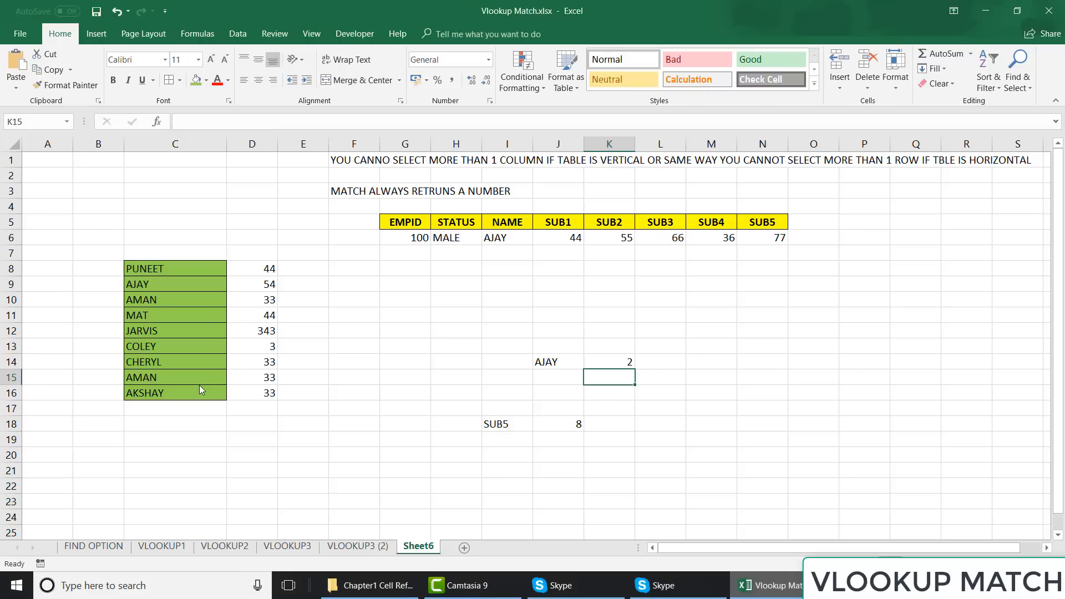
- Examine where the lookup value in J14 sits within the green name list C8:C16
left_click(561, 360)
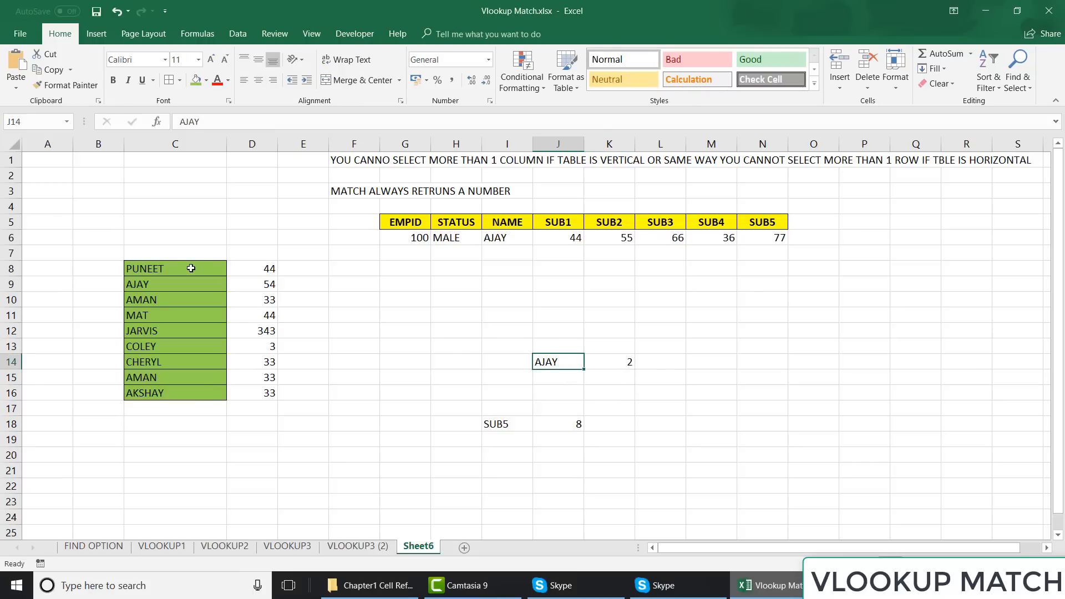
left_click(168, 283)
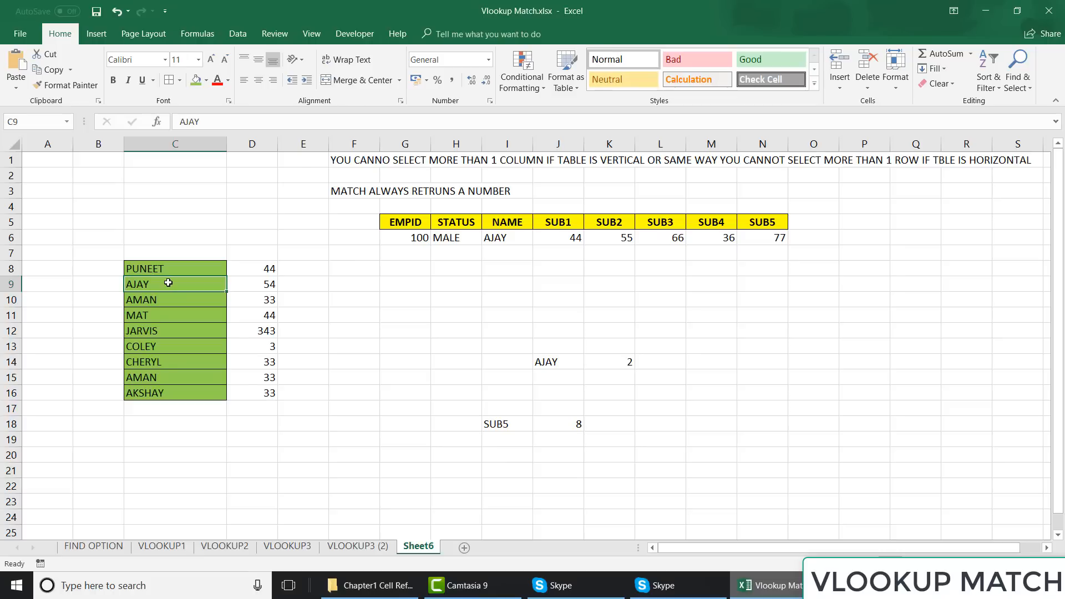
key("Home")
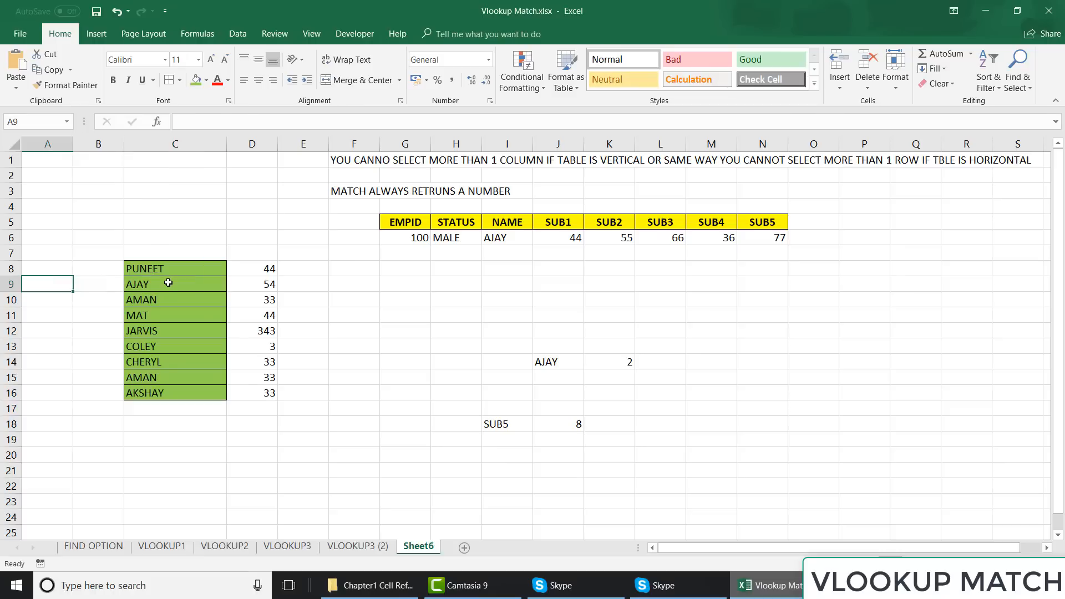
key("shift+space")
key("Right")
key("Right")
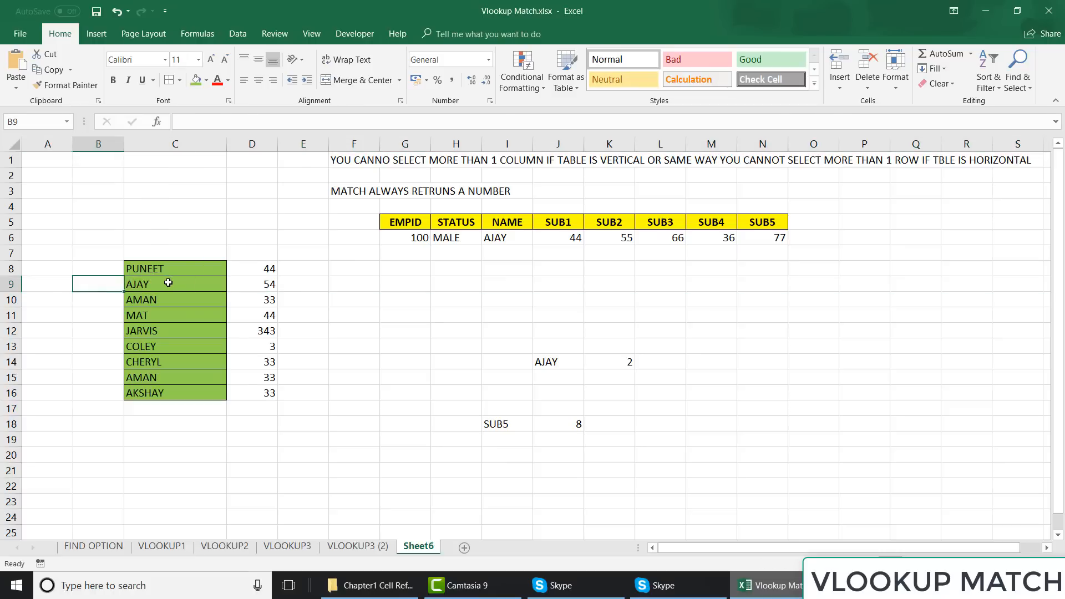
key("Up")
key("ctrl+shift+Down")
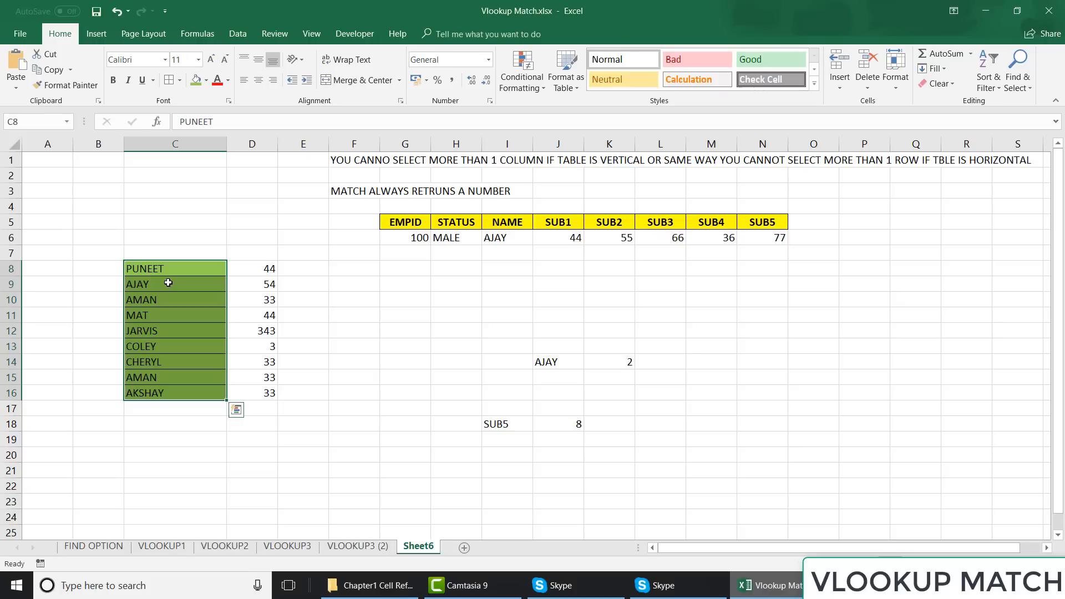
- Compare the two-column range C1:D16 with the single-column range C1:C16 as possible MATCH lookup arrays
key("Up")
key("Up")
key("Up")
key("Up")
key("Up")
key("Up")
key("Up")
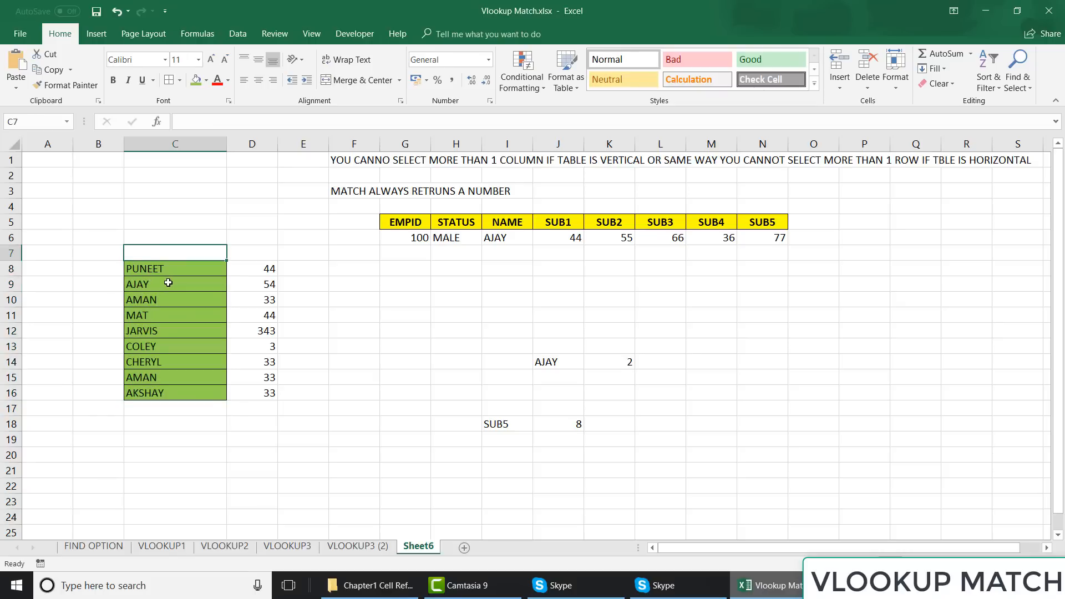
key("shift+Right")
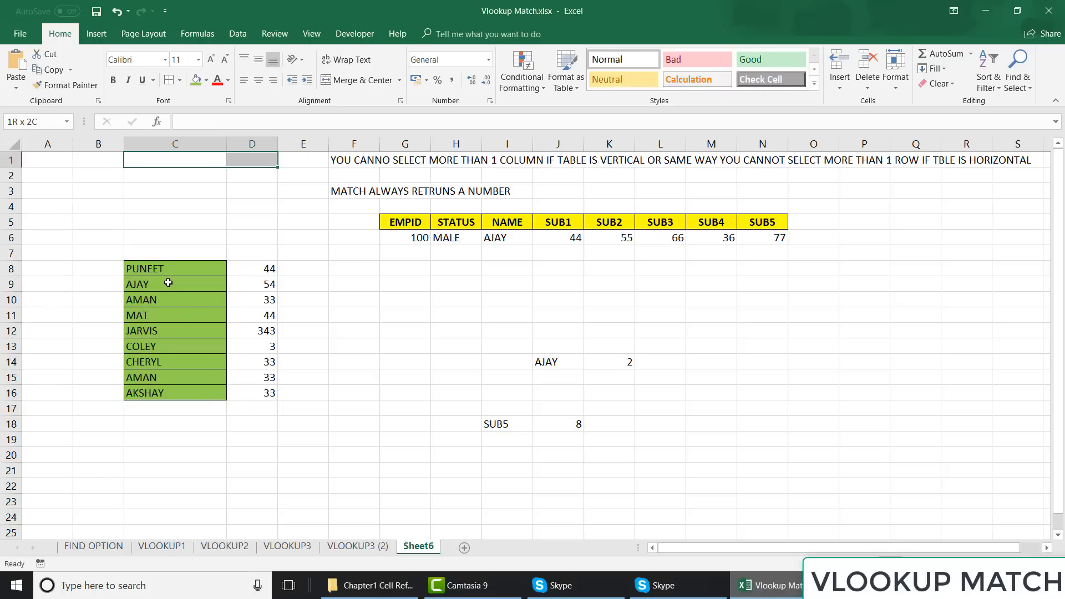
key("ctrl+shift+Down")
key("shift+Down")
key("shift+Down")
key("shift+Down")
key("shift+Down")
key("shift+Down")
key("shift+Down")
key("shift+Down")
key("shift+Down")
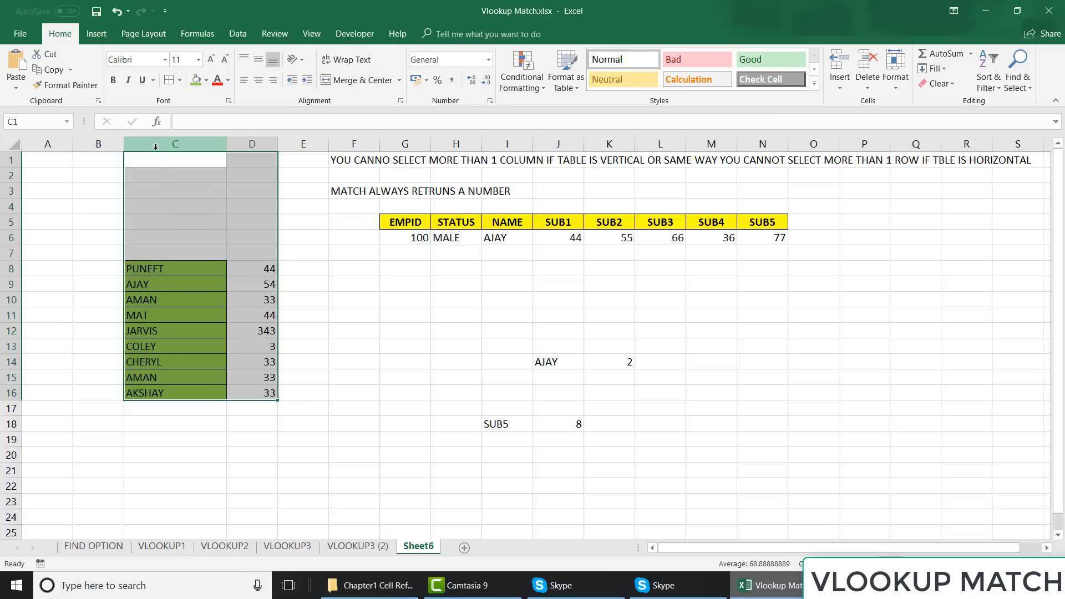
left_click_drag(158, 160, 144, 396)
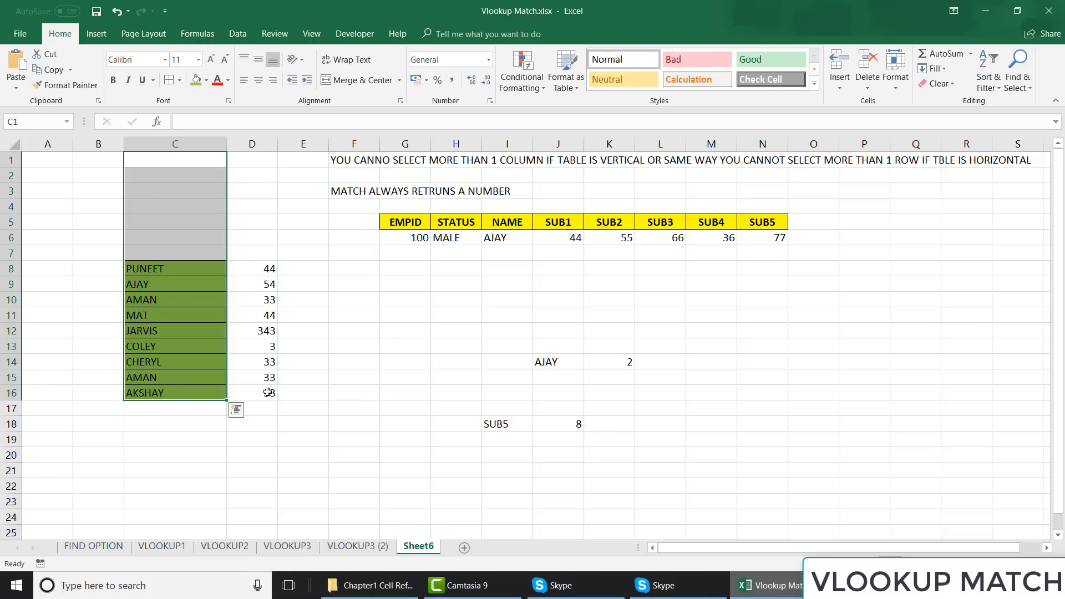
- Clear the manually entered column numbers from I23:M23 on the VLOOKUP3 (2) sheet
left_click(367, 548)
left_click(476, 499)
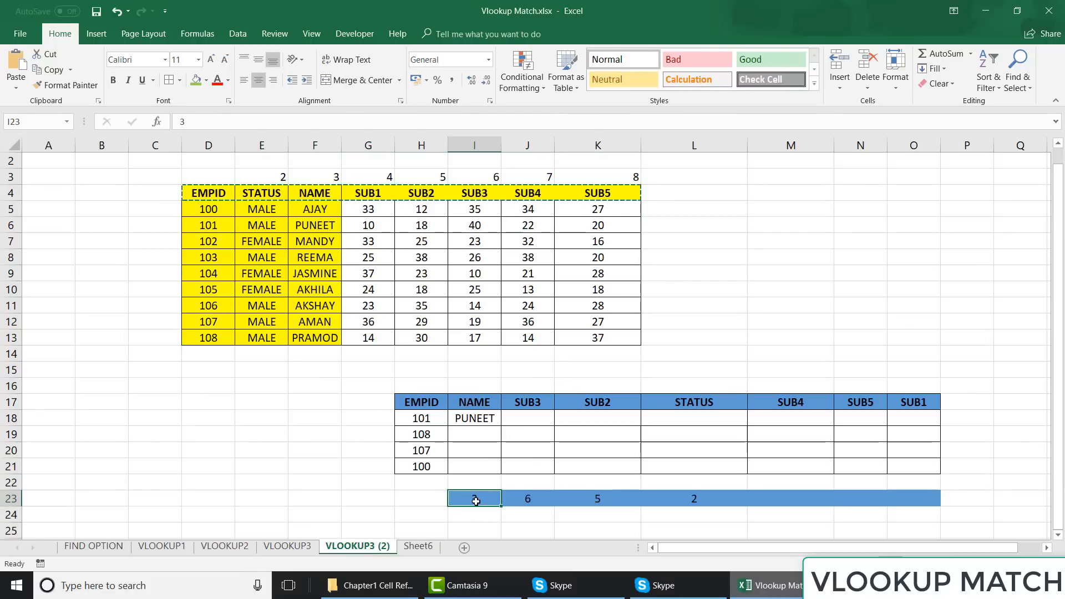
key("shift+Right")
key("shift+Right")
key("shift+Right")
key("shift+Right")
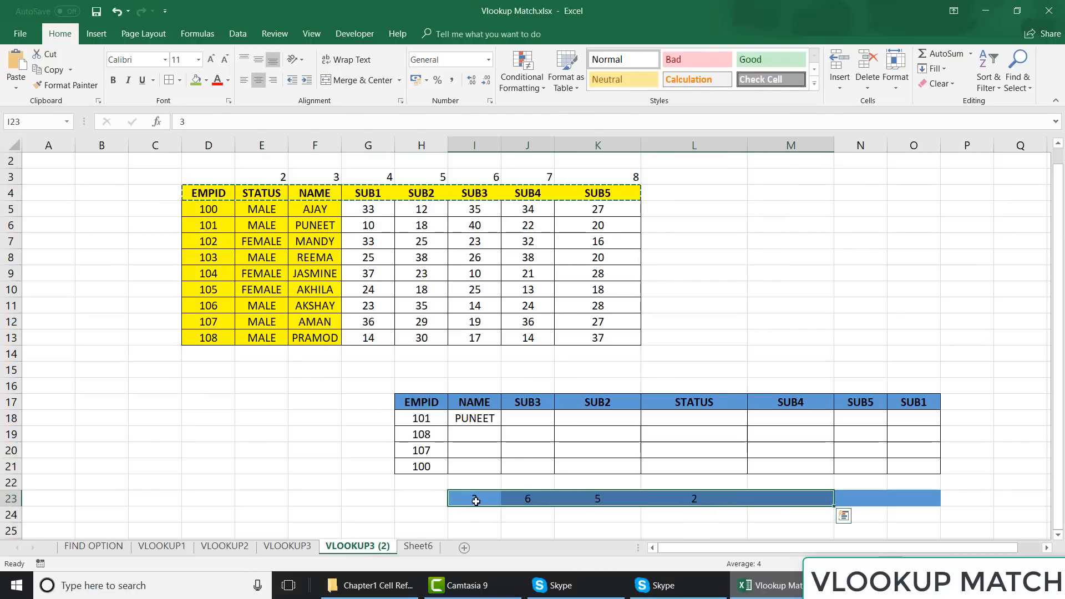
key("Delete")
left_click(476, 500)
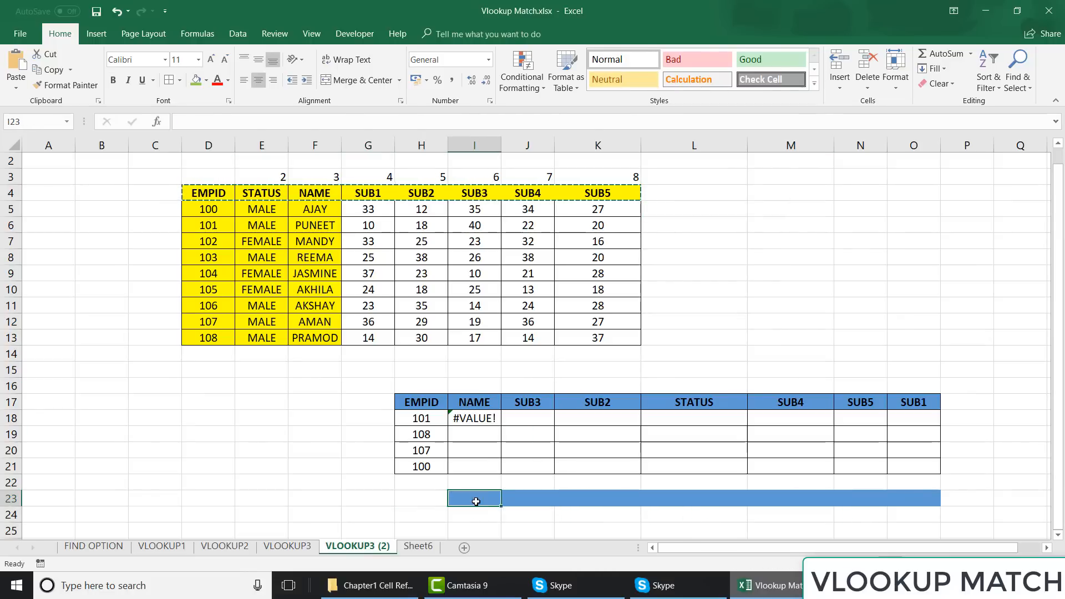
type("=MATCH")
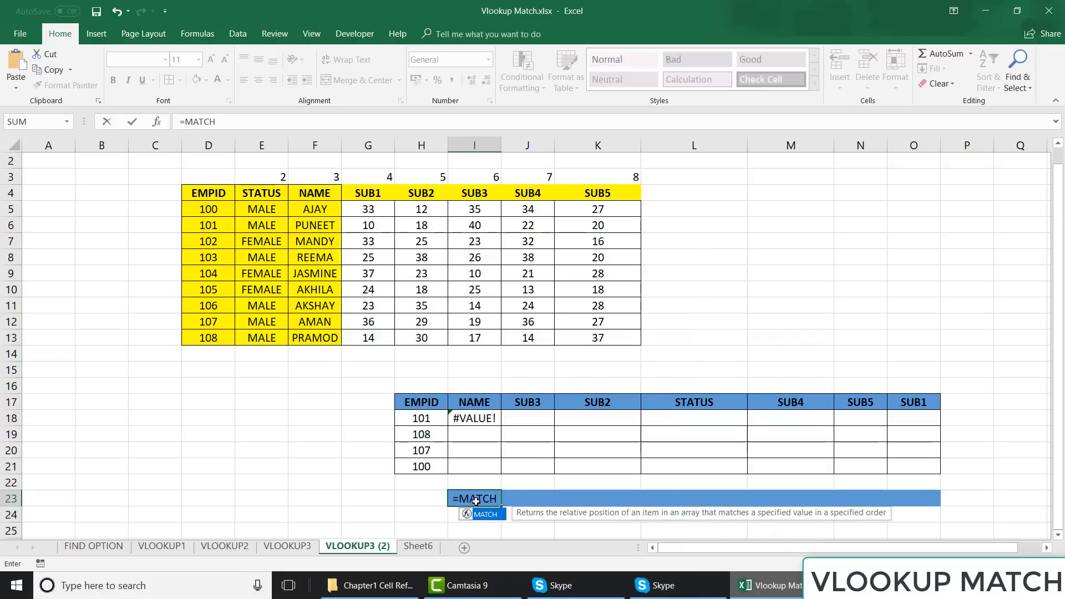
type("(")
left_click(475, 402)
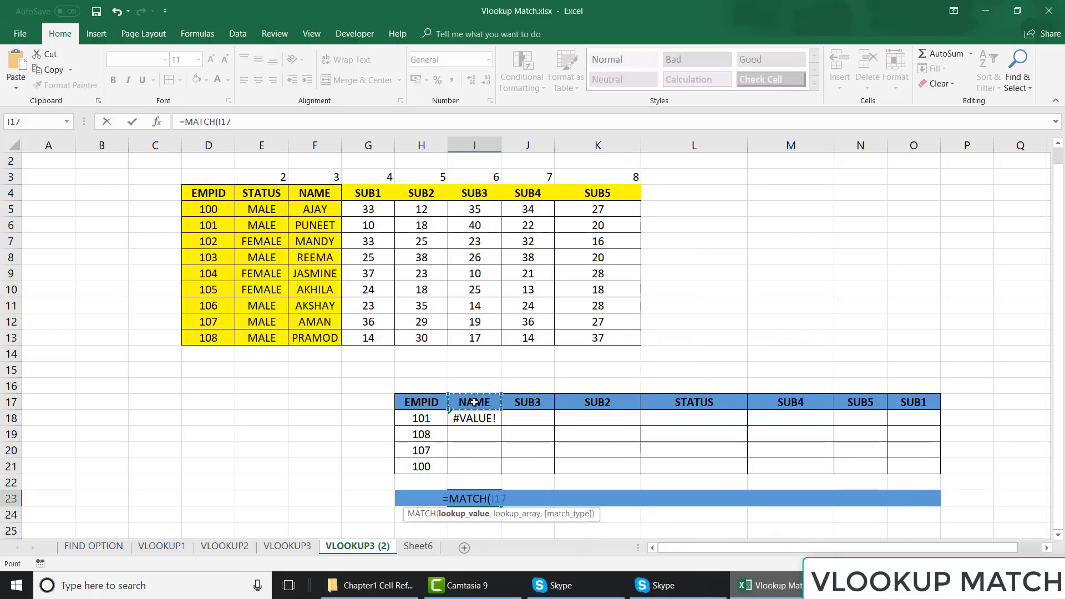
type(",")
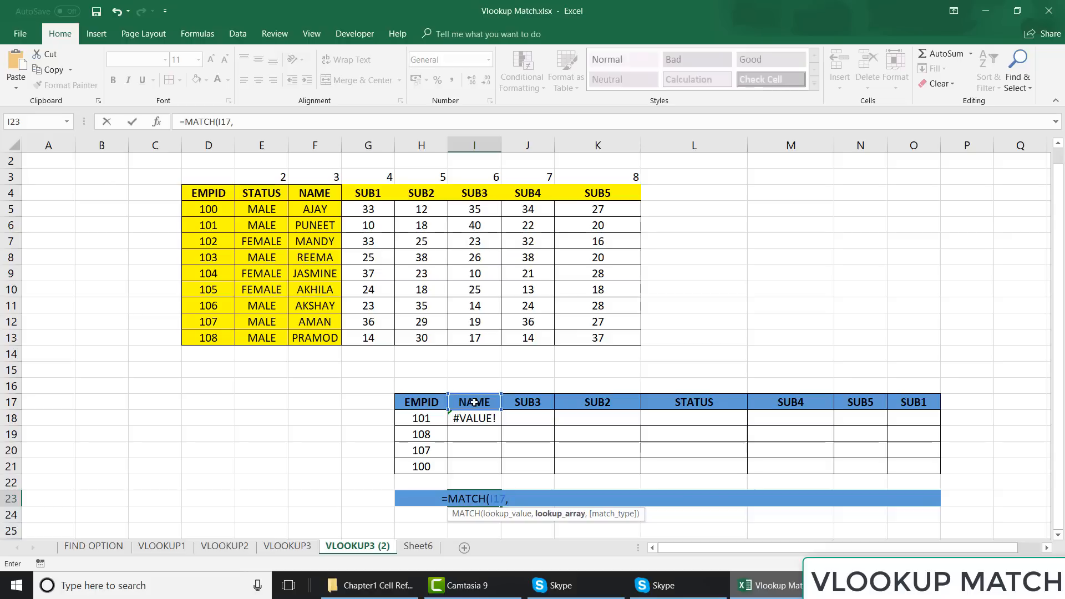
left_click_drag(204, 190, 617, 195)
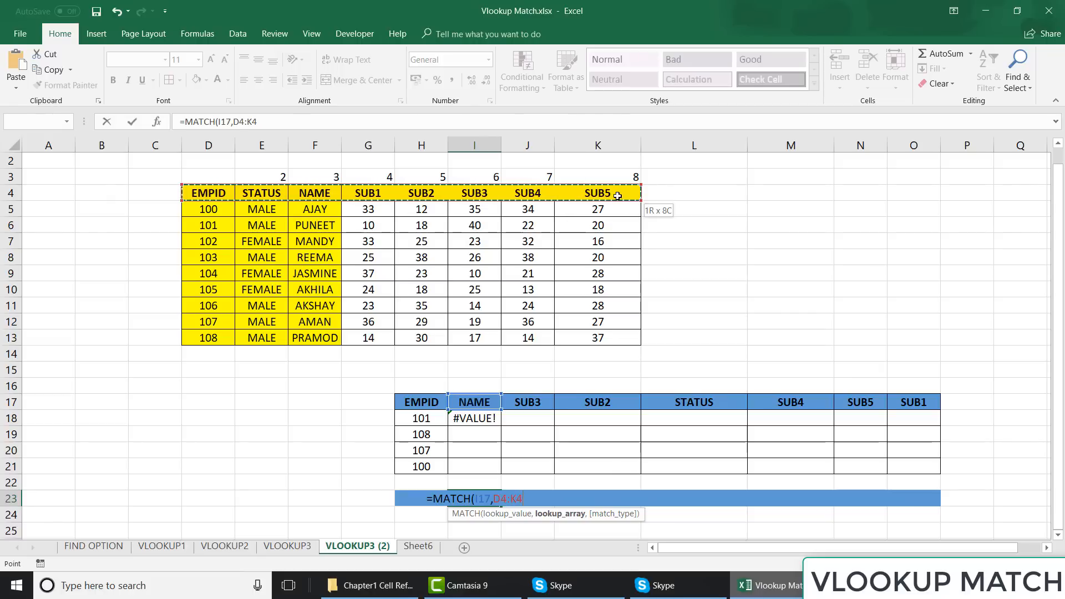
key("Escape")
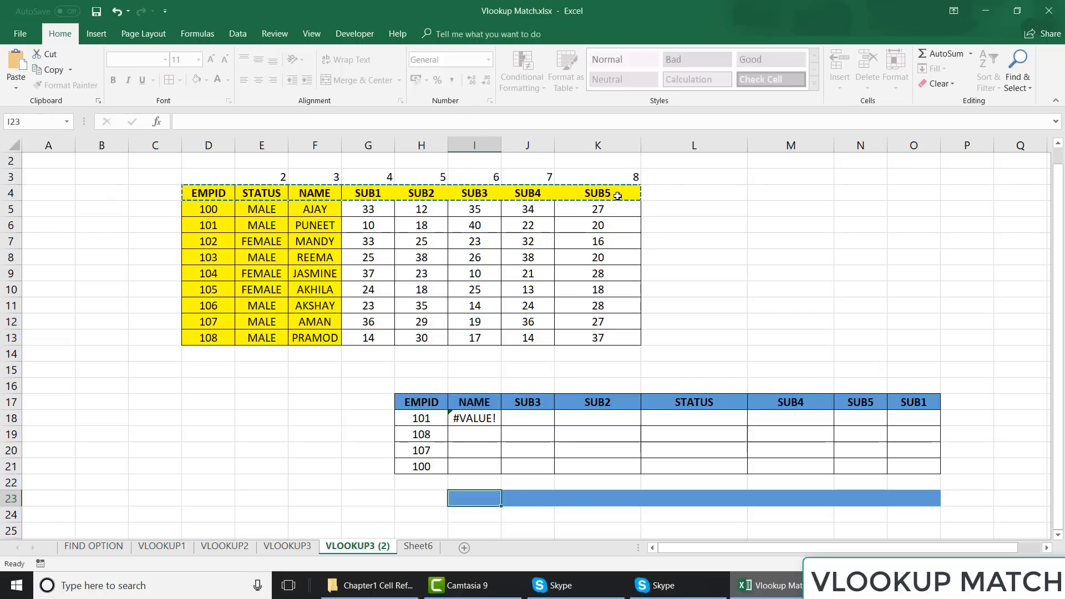
- Begin a MATCH formula in I23 below the lookup table
type("=MATC")
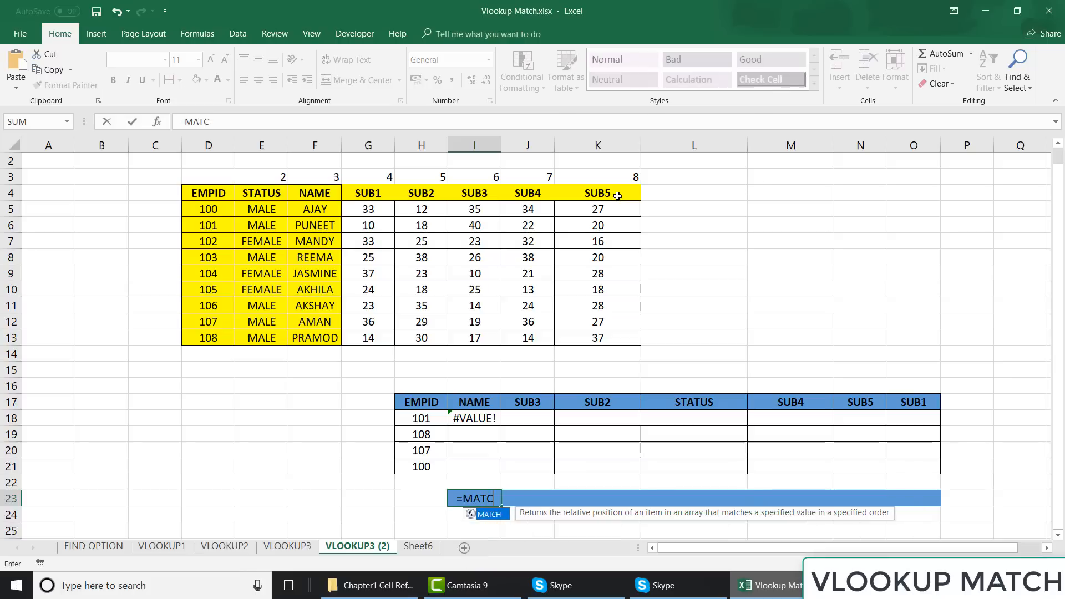
type("H(")
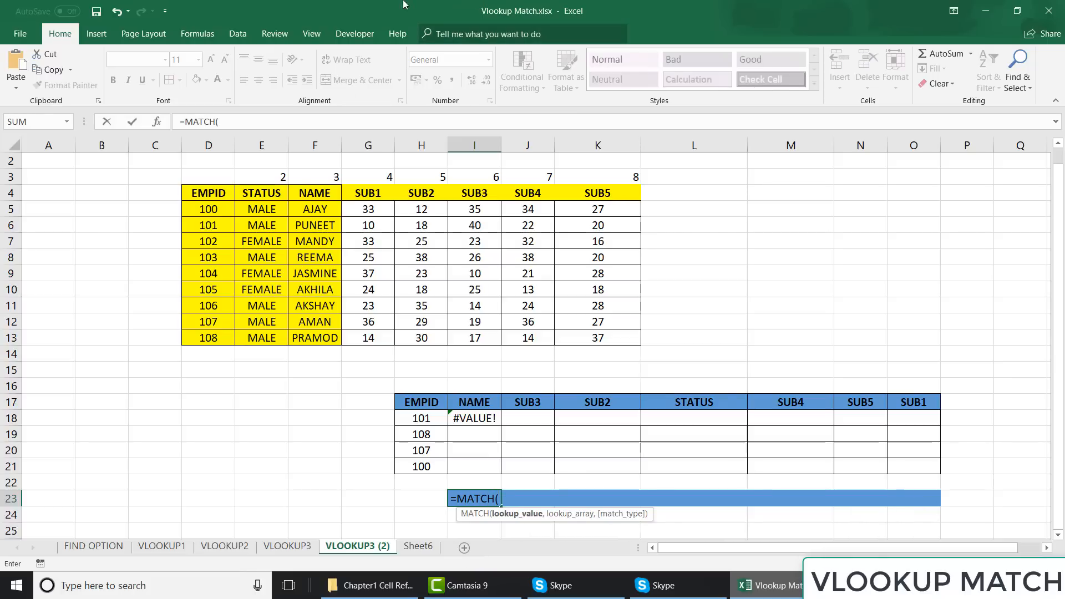
- Try cells along row 4, starting at the NAME header in F4, as the lookup value of the MATCH formula in I23
left_click(317, 194)
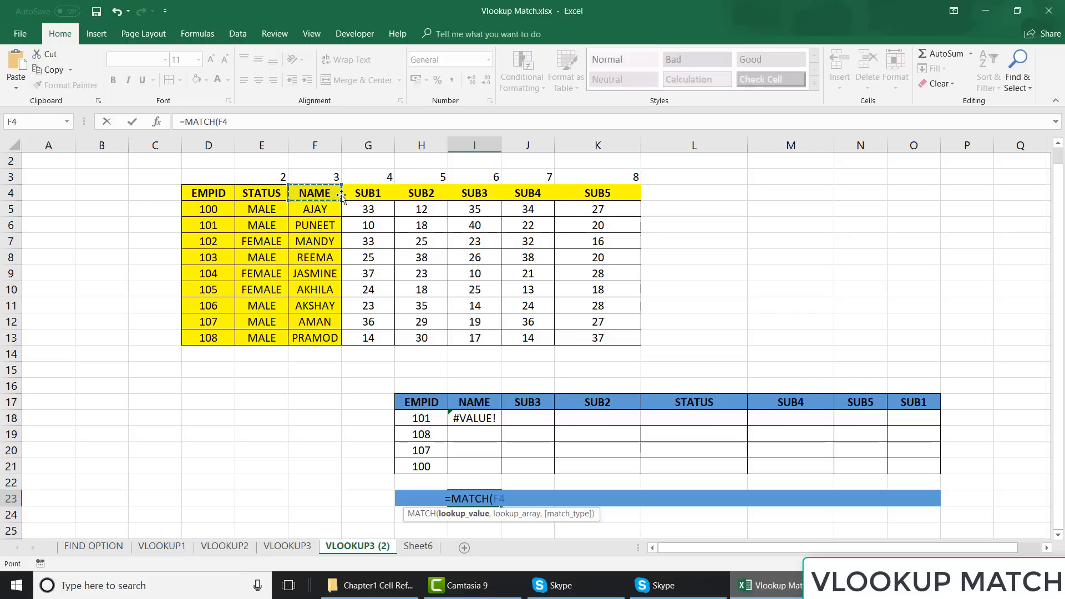
key("Right")
key("Right")
key("Right")
key("Right")
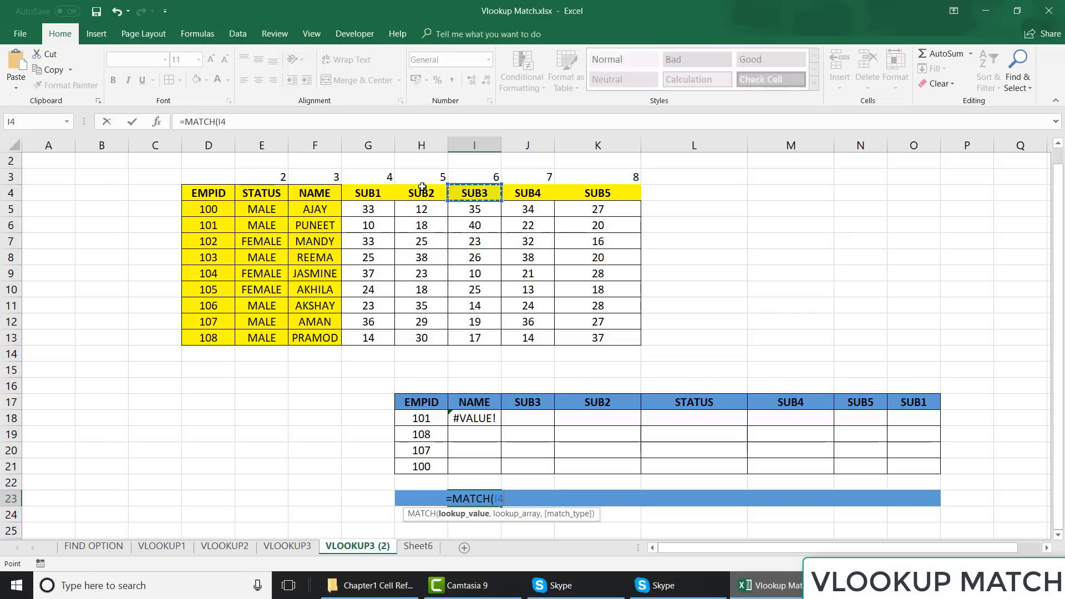
key("Right")
key("Right")
key("Right")
key("Right")
key("Right")
key("Right")
key("Right")
key("Right")
key("Right")
key("Right")
key("Right")
key("Right")
key("Right")
key("Right")
key("Right")
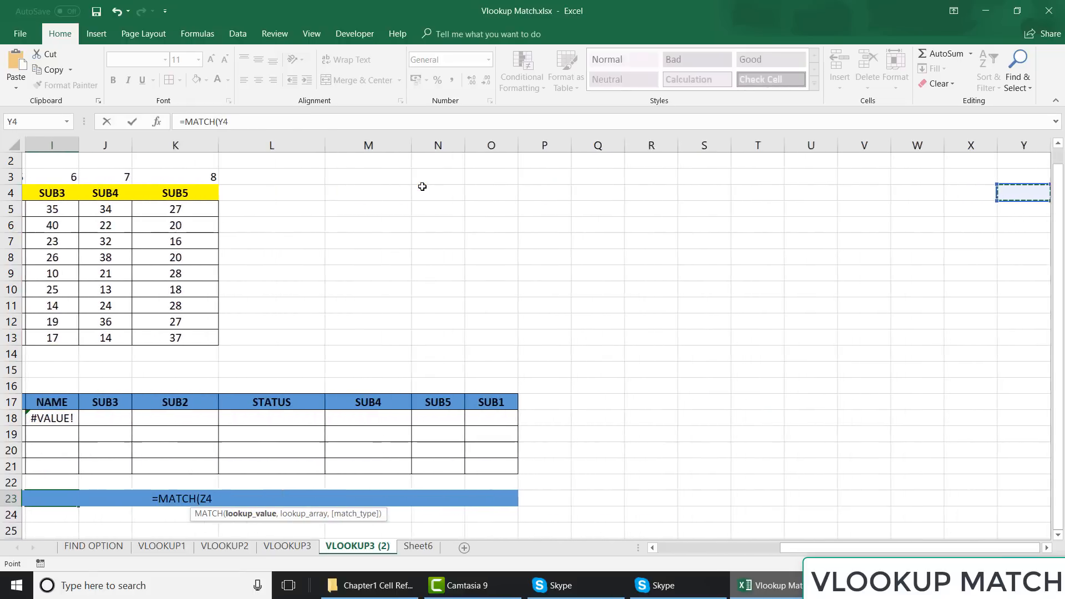
key("Left")
key("Left")
key("Left")
key("Left")
key("Left")
key("Left")
key("Left")
key("Left")
key("Left")
key("Left")
key("Left")
key("Left")
key("Left")
key("Left")
key("Left")
key("Left")
key("Left")
key("Left")
key("Left")
key("Left")
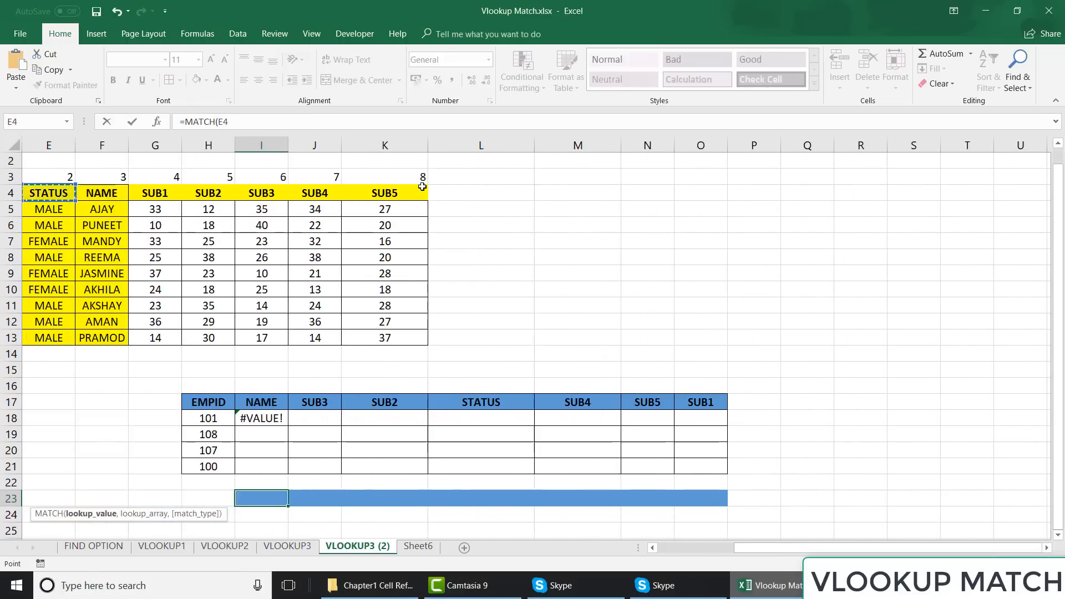
- Try I17 and F4 as the MATCH lookup value, and remove the reference from the formula in I23
left_click(325, 402)
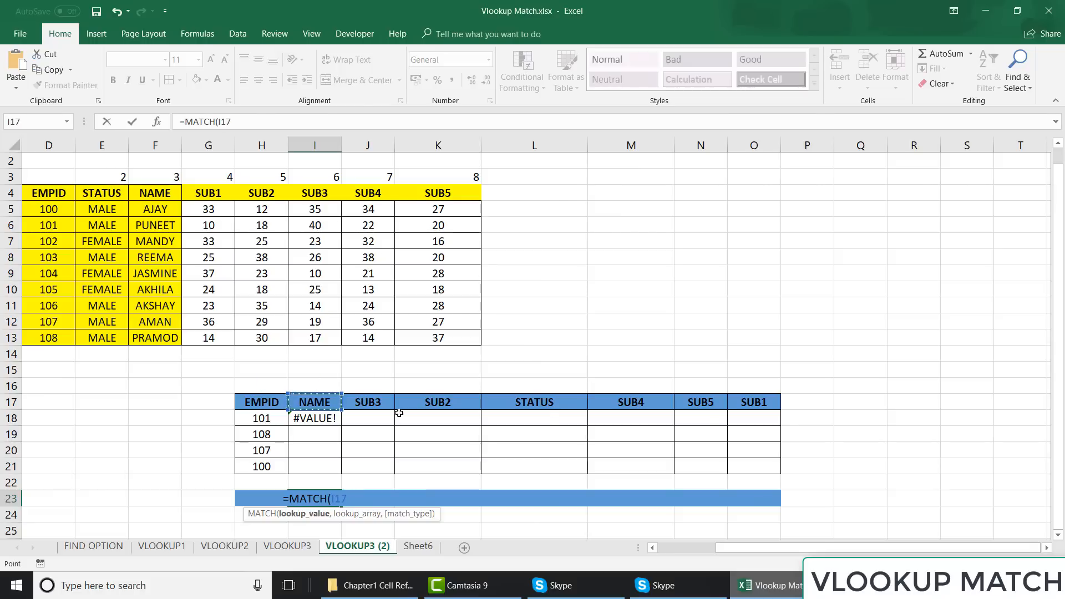
left_click(675, 547)
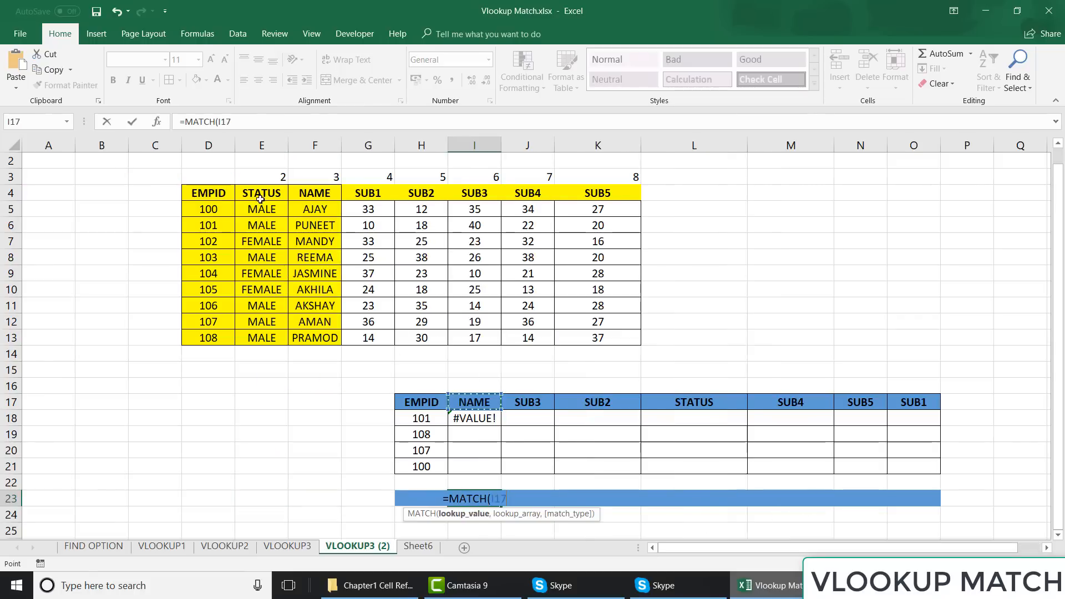
left_click(320, 194)
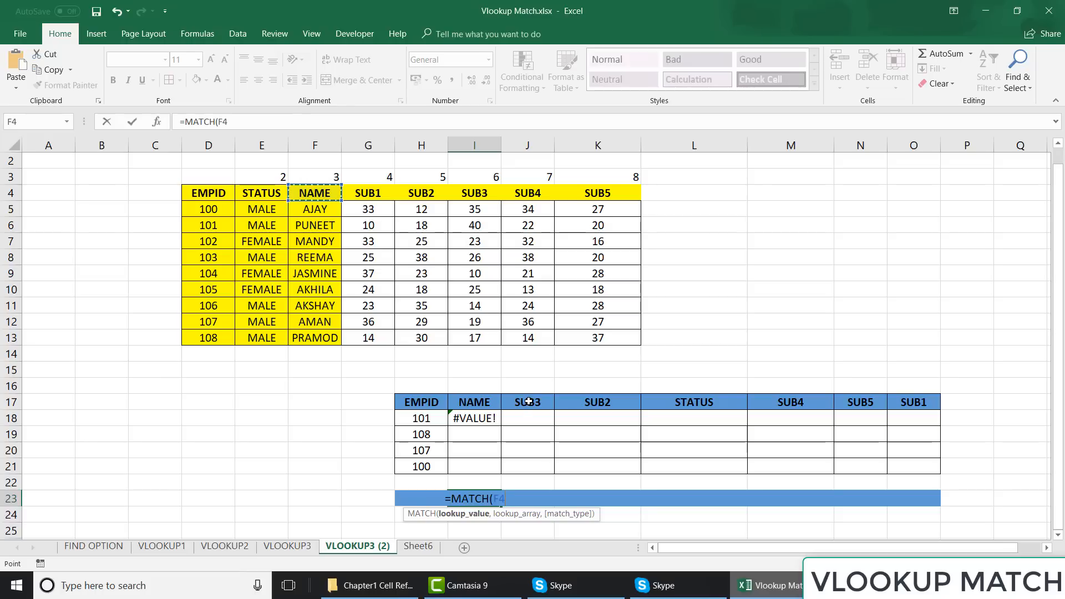
key("BackSpace")
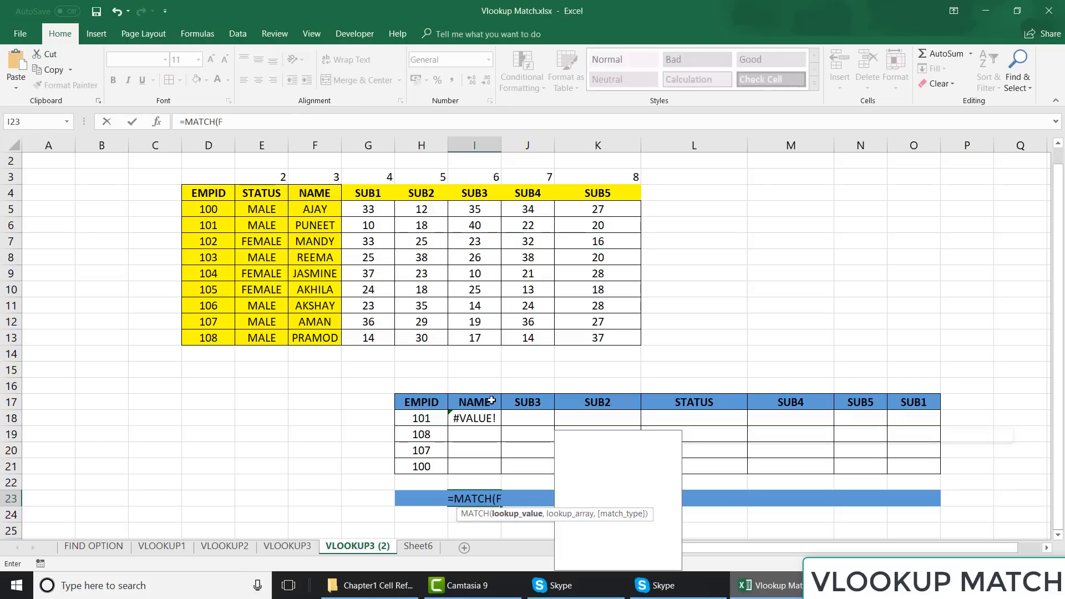
key("BackSpace")
key("BackSpace")
type("(")
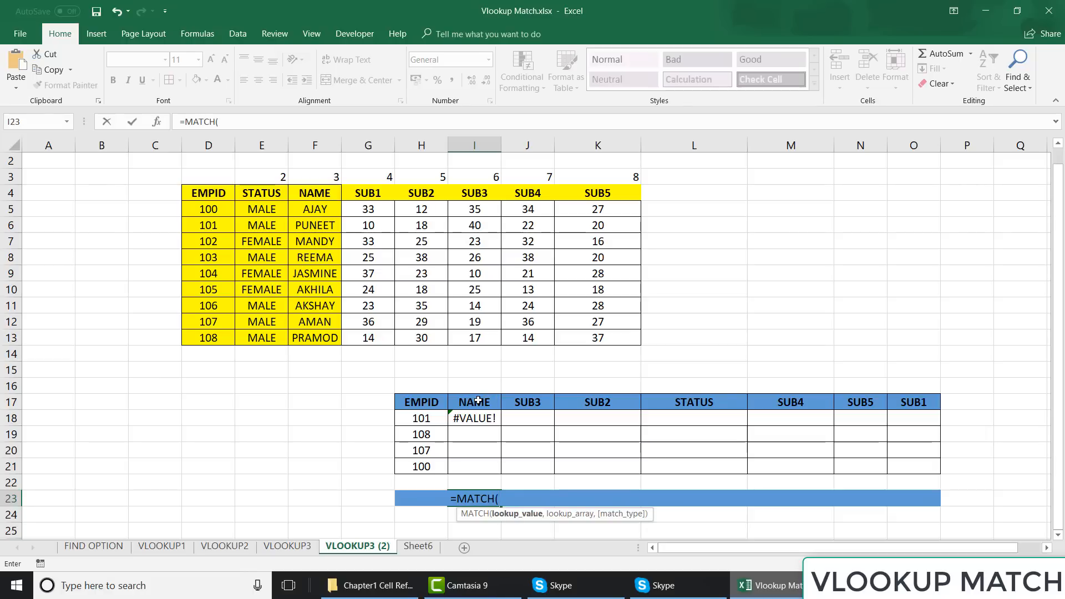
- Complete the MATCH formula in I23 with lookup value I17, lookup array D4:K4 and match type 0, and check the VLOOKUP in I18
left_click(478, 400)
type(",")
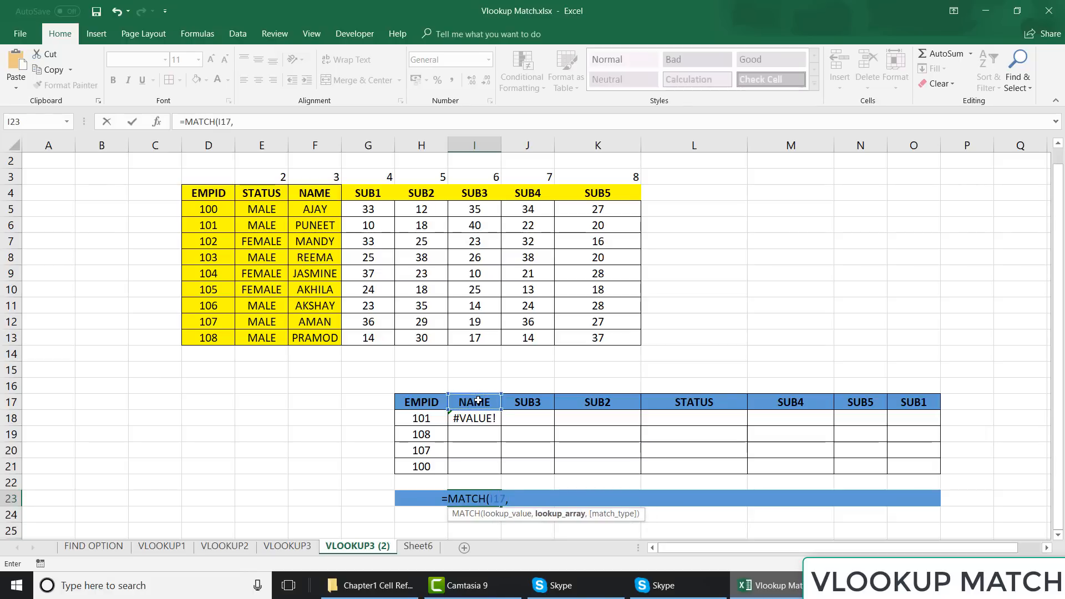
left_click(221, 189)
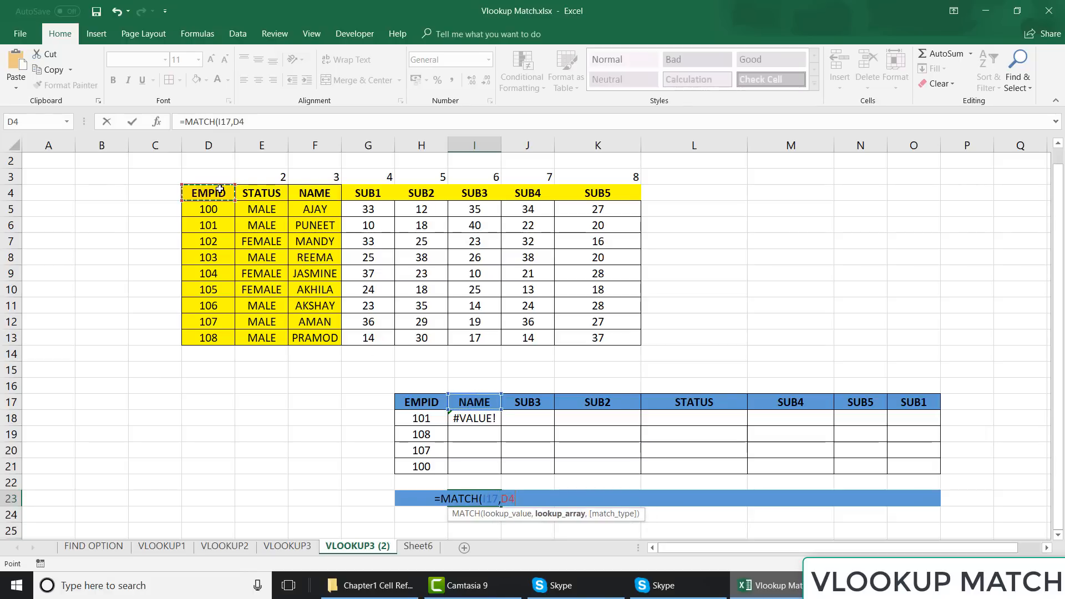
left_click_drag(220, 189, 633, 194)
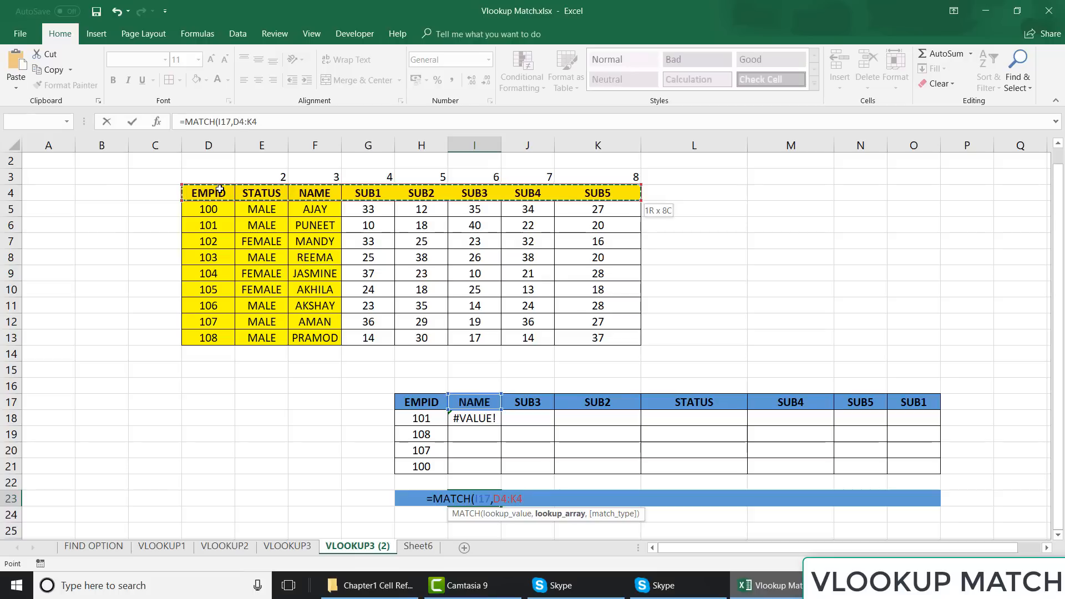
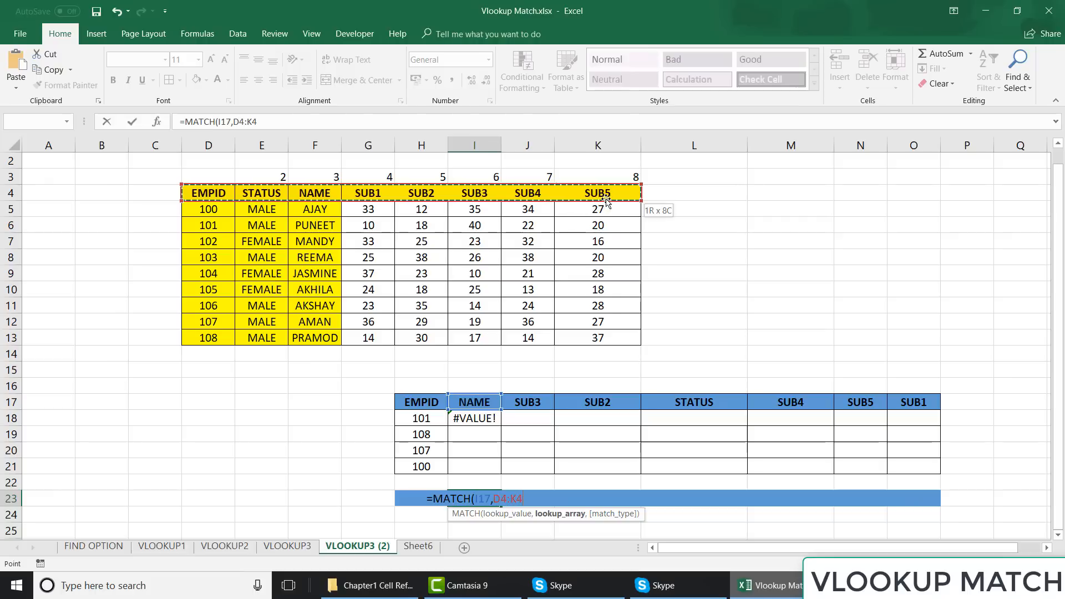
left_click(284, 123)
type(",")
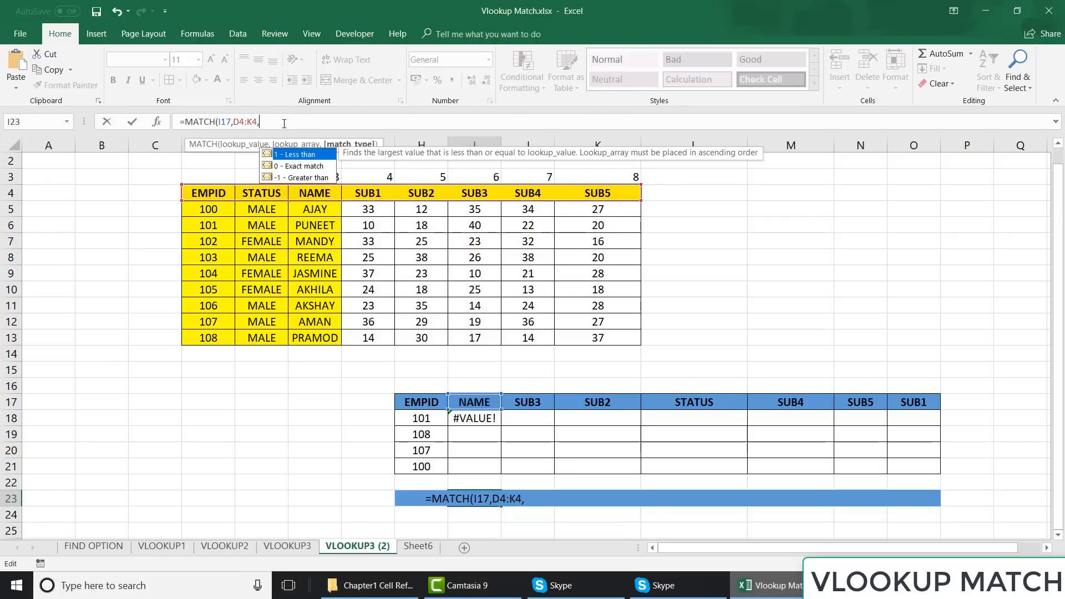
type("0)")
key("Return")
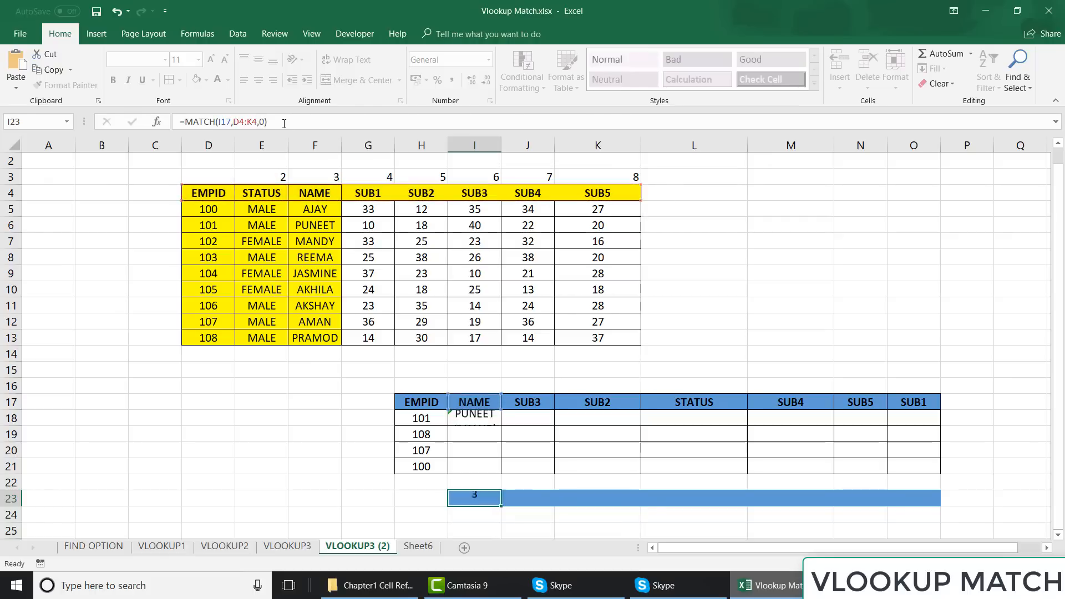
key("Up")
key("Up")
key("Up")
key("Up")
key("Up")
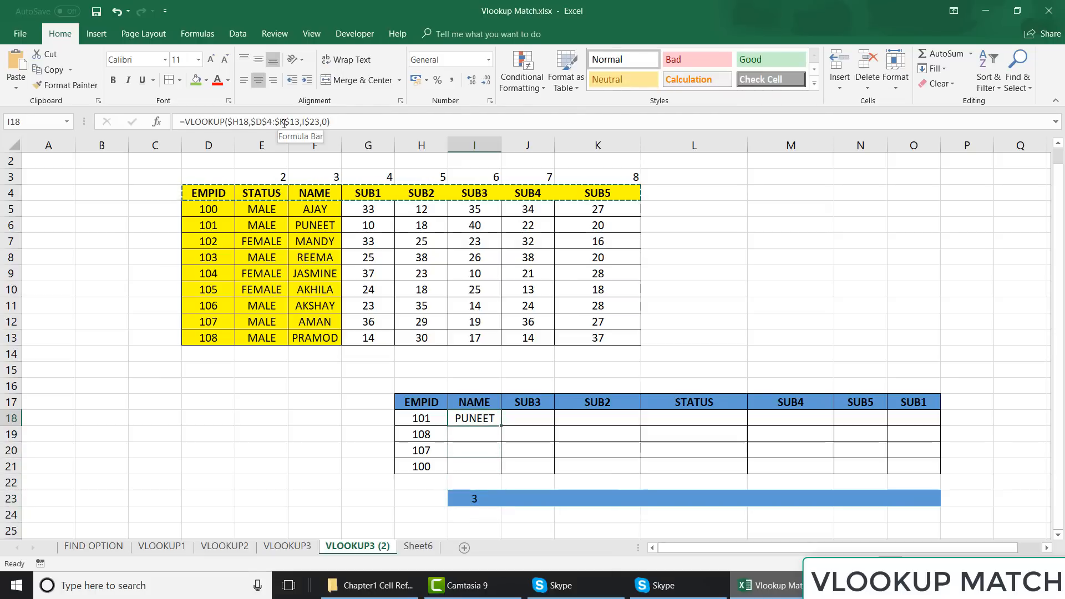
- Change the header in I17 to STATUS to test the MATCH-driven lookup
left_click(479, 396)
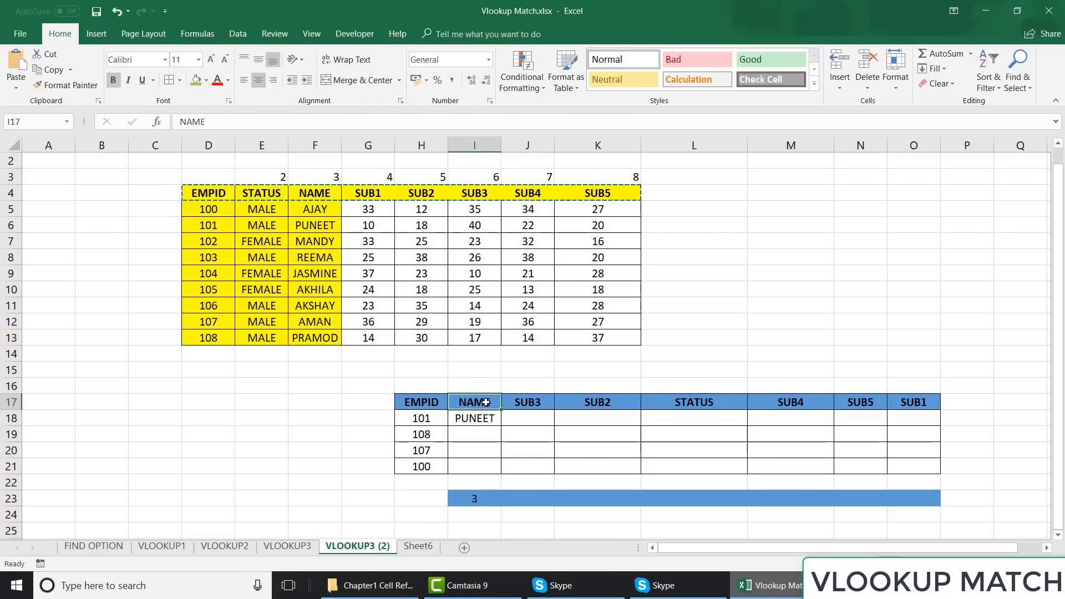
type("STATUS")
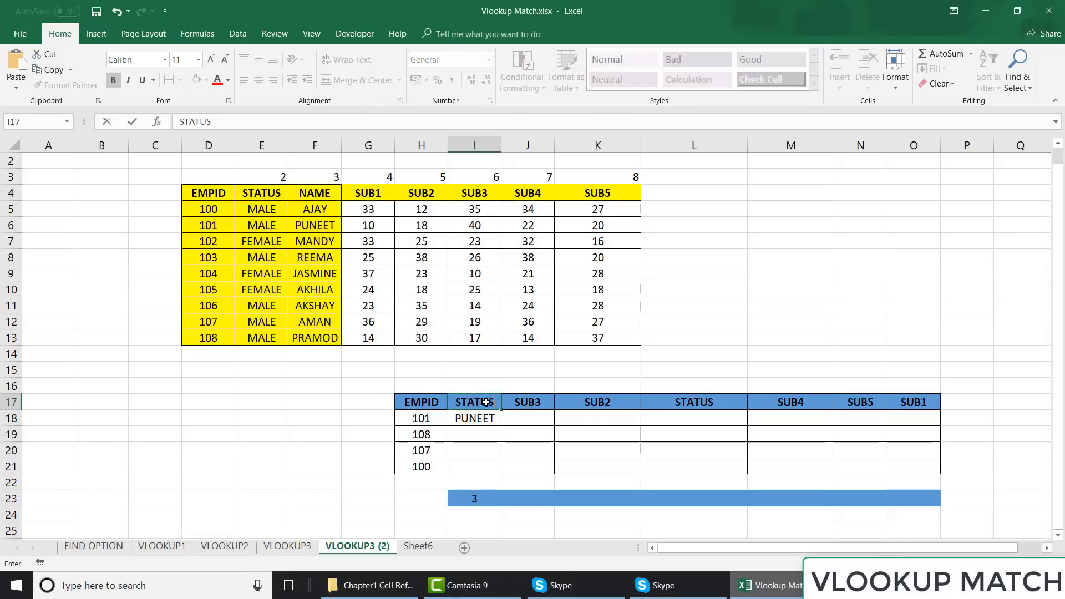
key("Return")
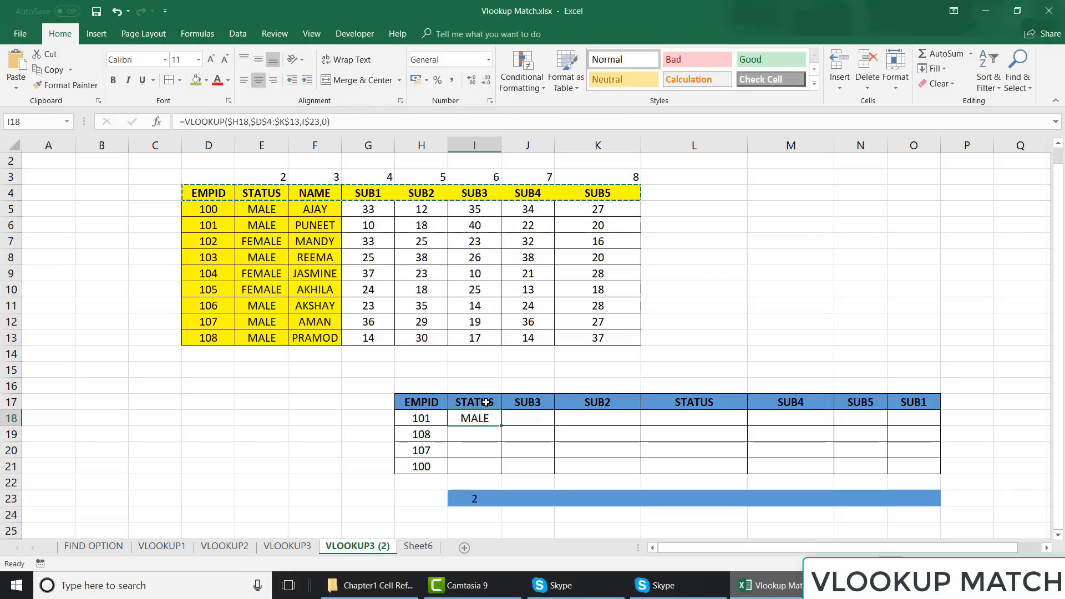
- Set the header in I17 to SUB5 and check the MATCH formula in I23
left_click(486, 402)
type("SUB")
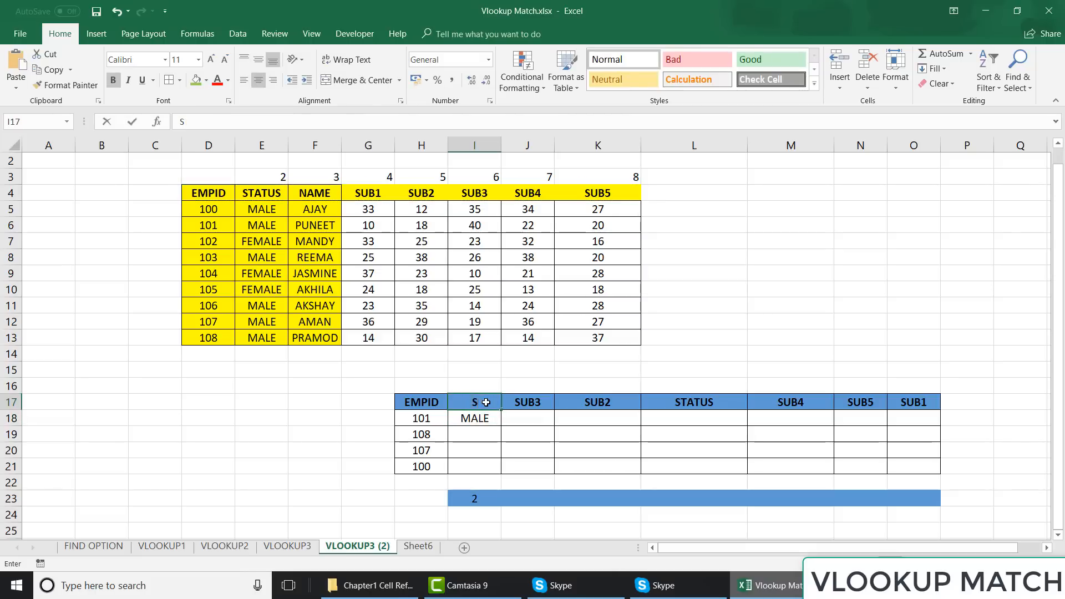
type("5")
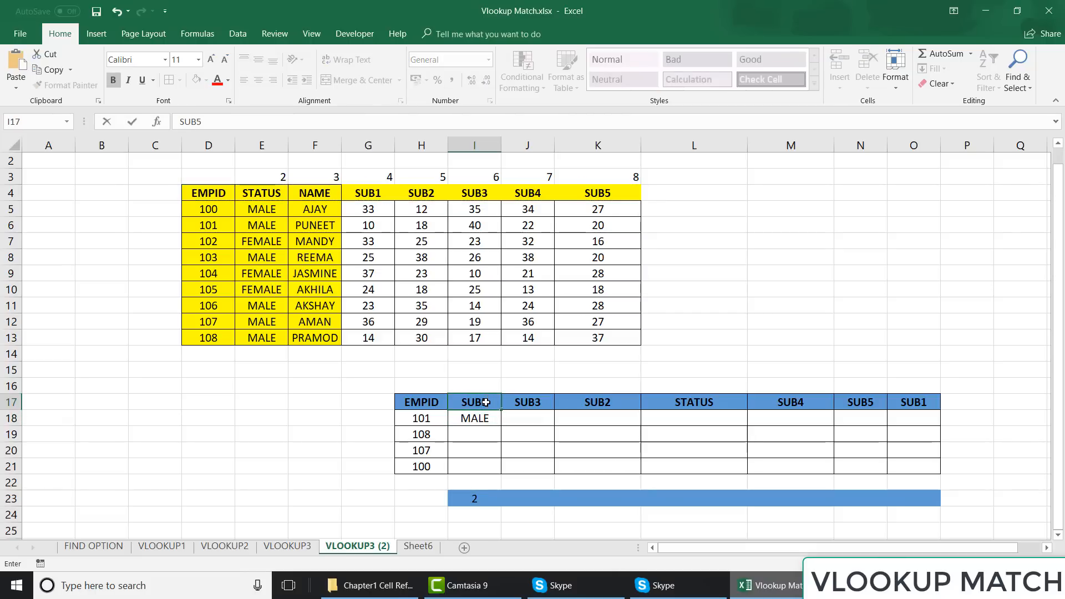
key("Return")
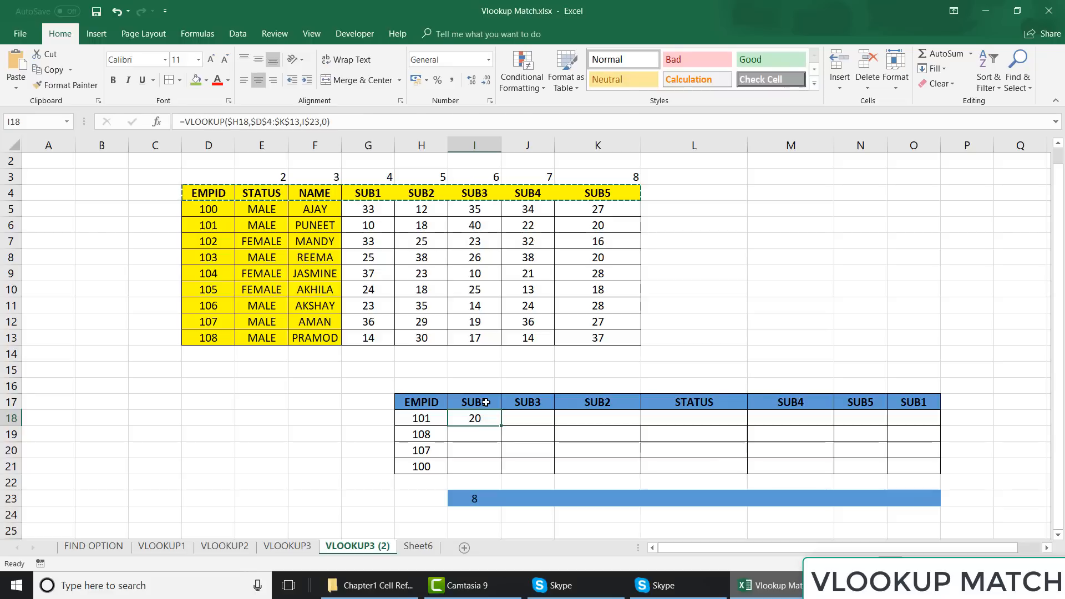
left_click(485, 402)
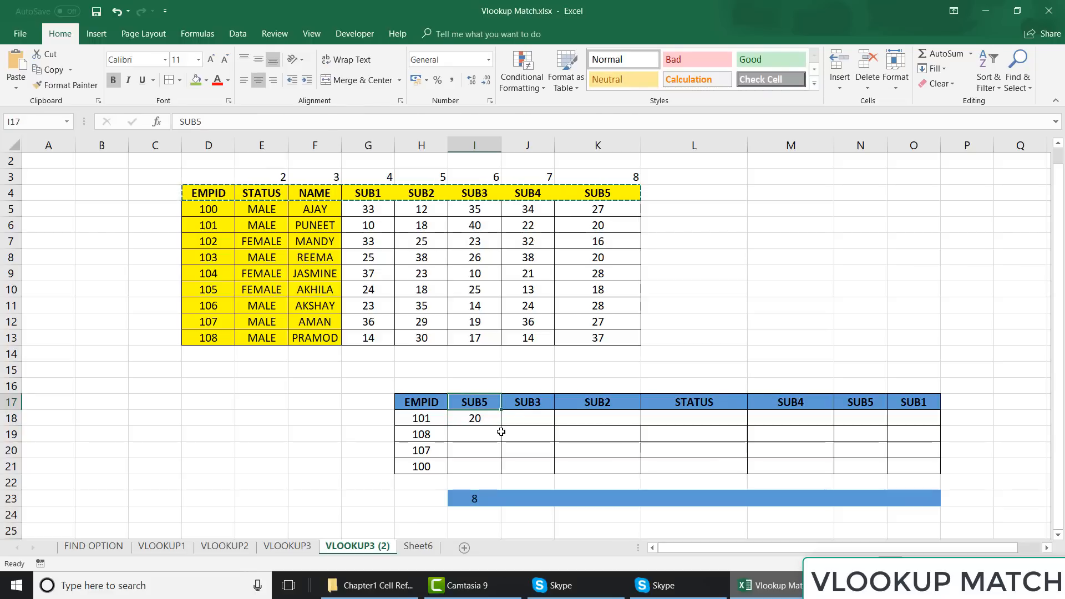
left_click(482, 503)
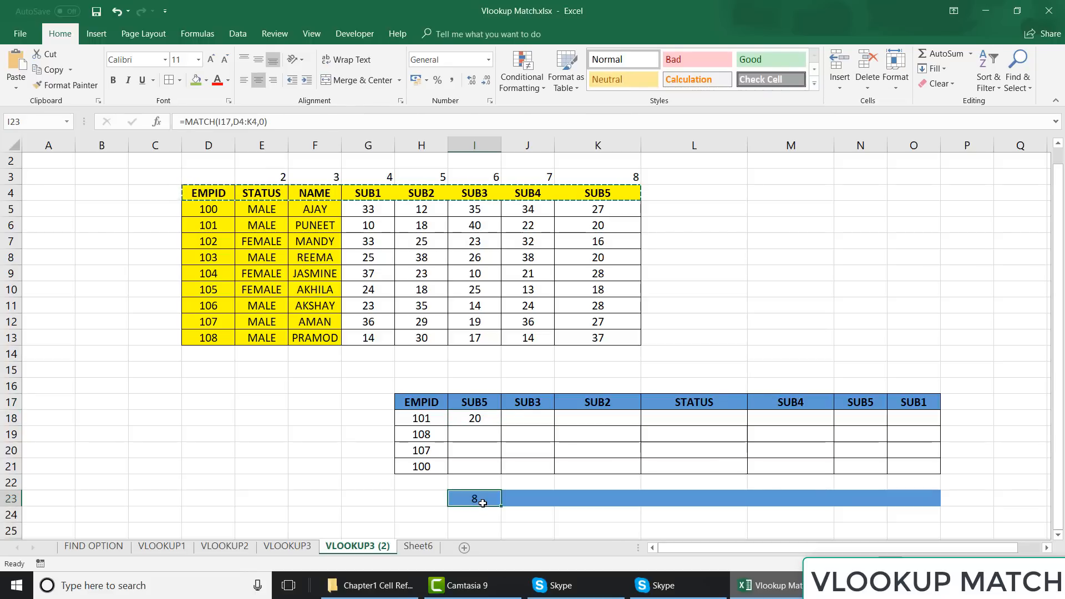
- Change the header in I17 to "SUB 5" with a space and check the MATCH formula in I23
left_click(485, 397)
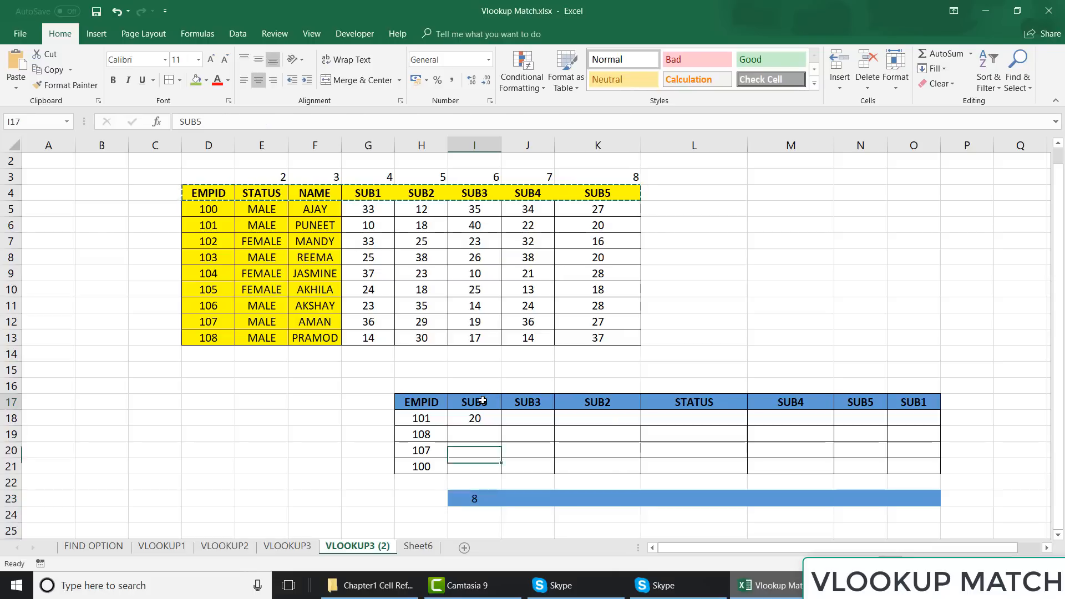
type("SUB")
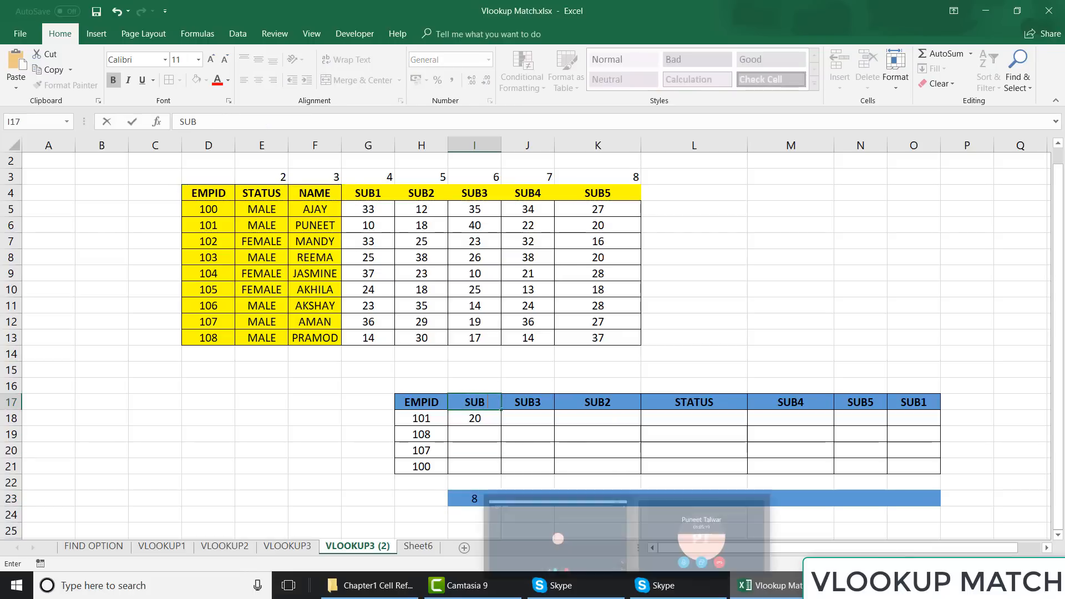
type(" 5")
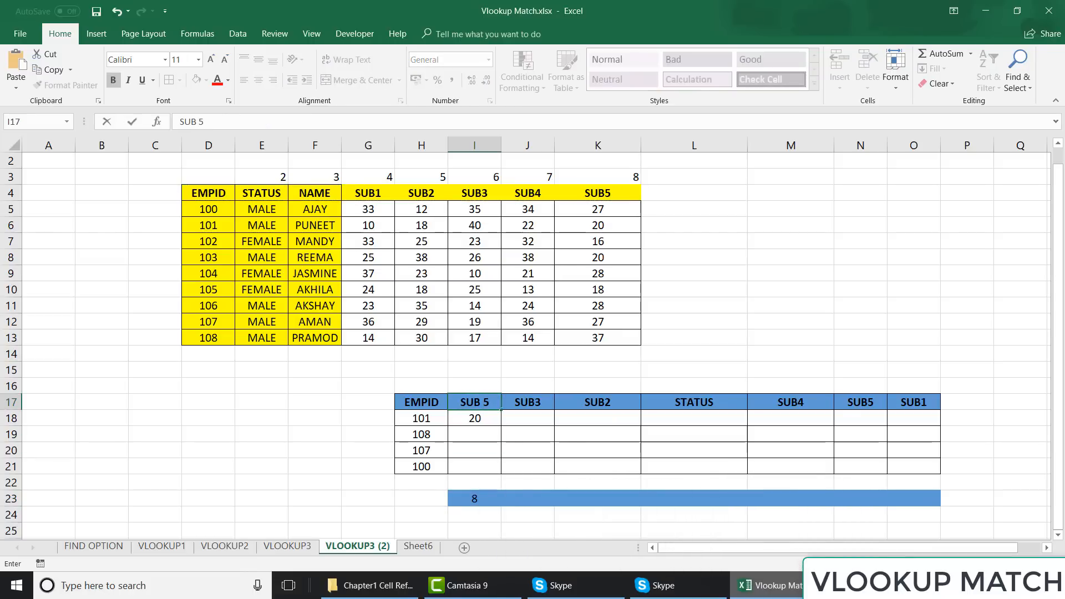
key("Return")
key("Down")
key("Down")
key("Down")
key("Down")
key("Down")
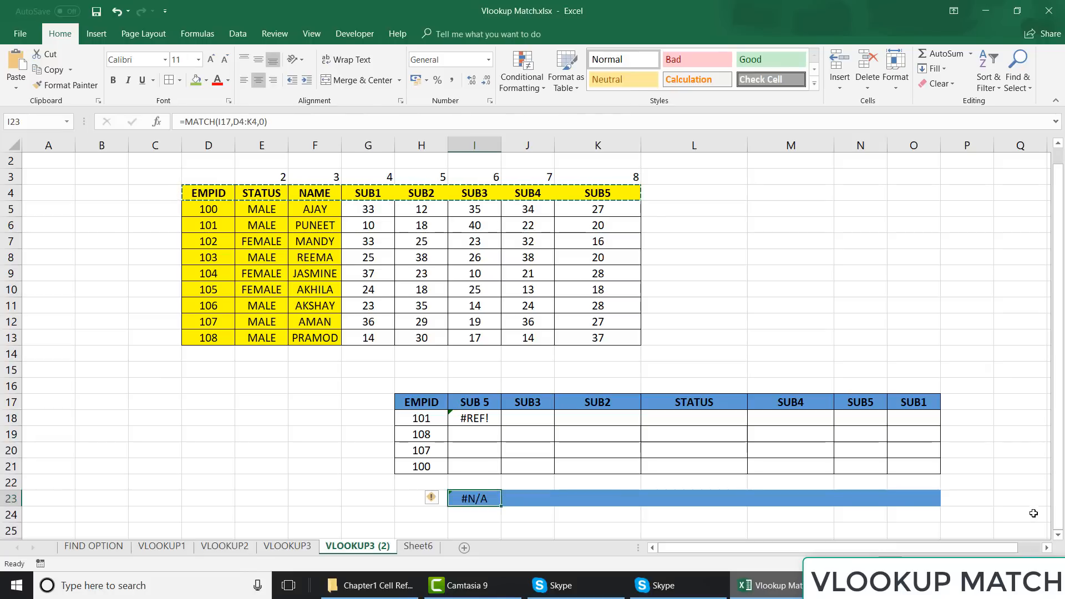
- Remove the space from the header in I17 so that it reads SUB5
left_click(463, 396)
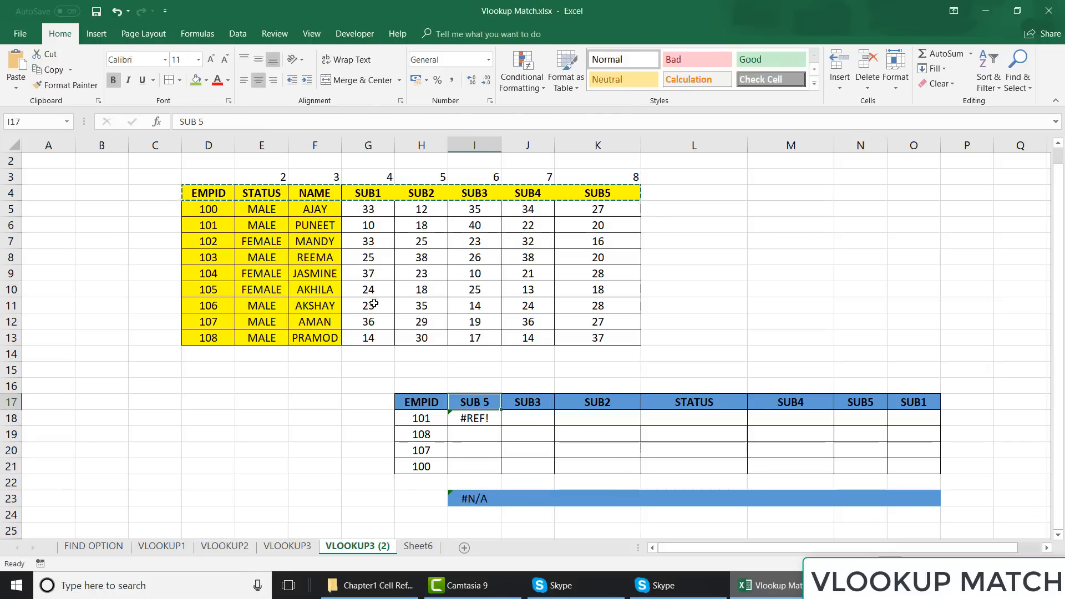
left_click(201, 121)
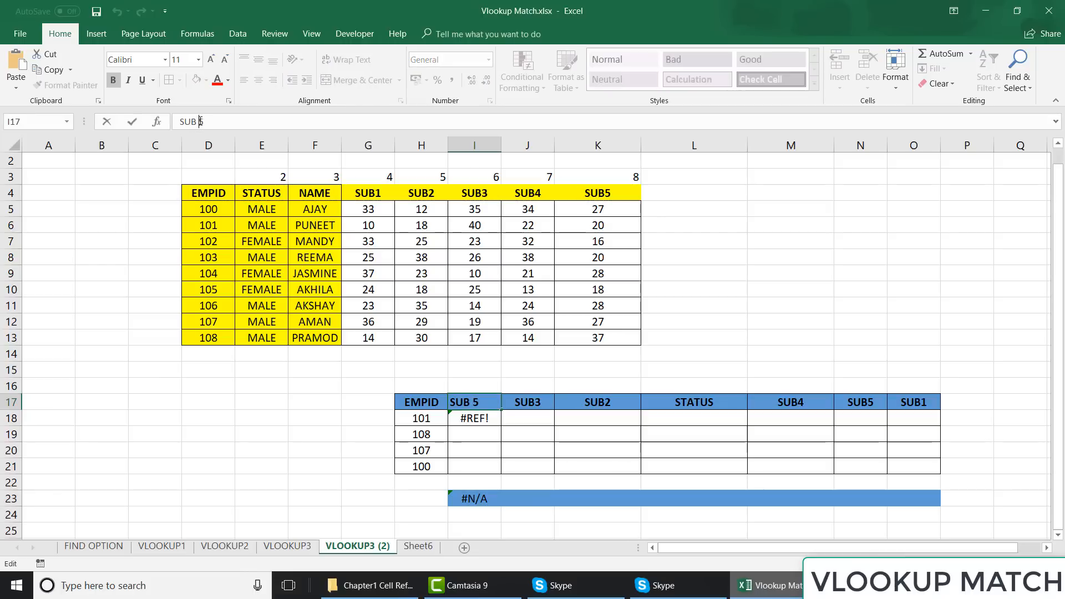
key("BackSpace")
type("5")
key("Return")
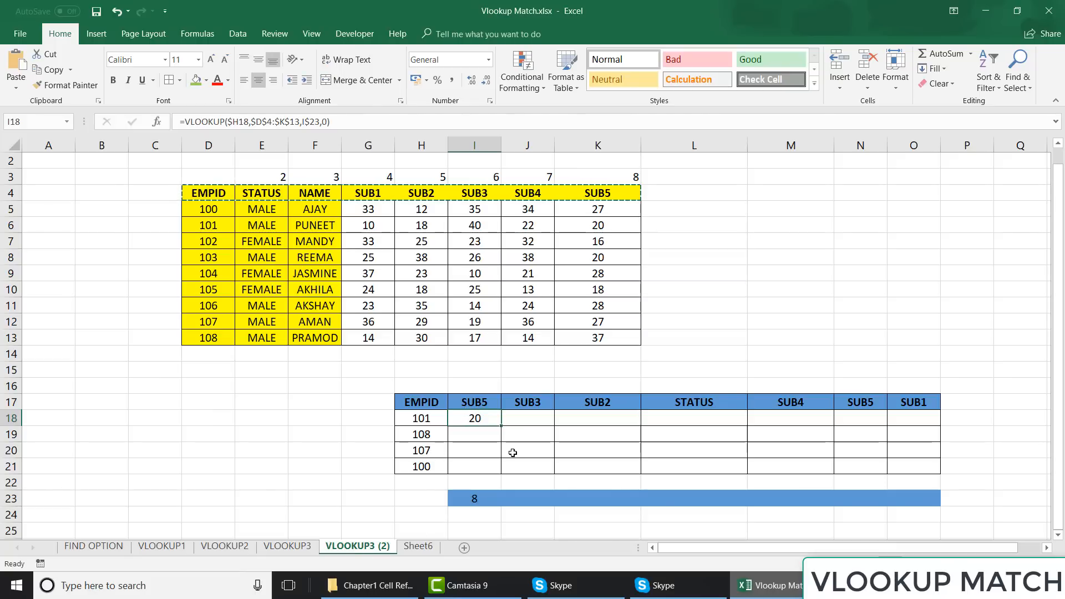
- Copy the MATCH formula from I23 into J23 and inspect the copied formula
left_click(475, 501)
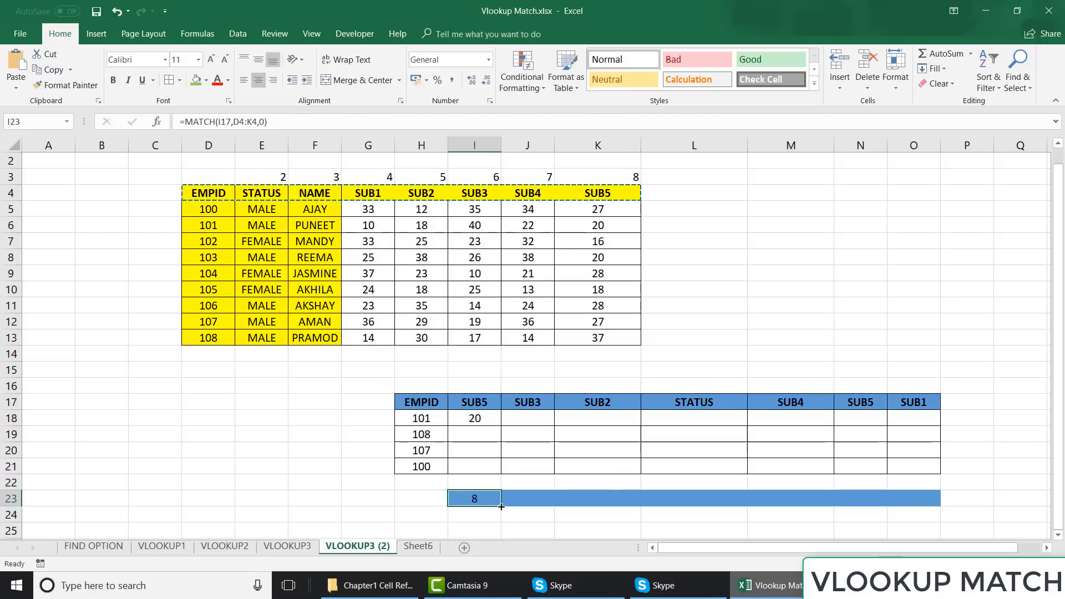
left_click_drag(502, 507, 554, 510)
left_click(537, 497)
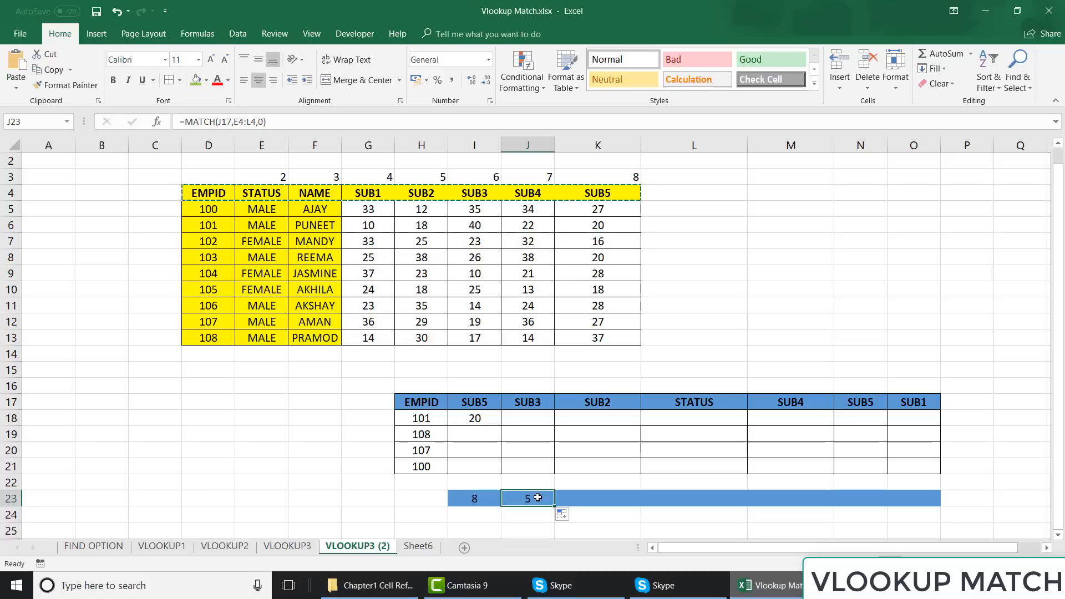
- Review the references in the VLOOKUP formula in I18, fill it across to J18 and inspect the copy
left_click(475, 417)
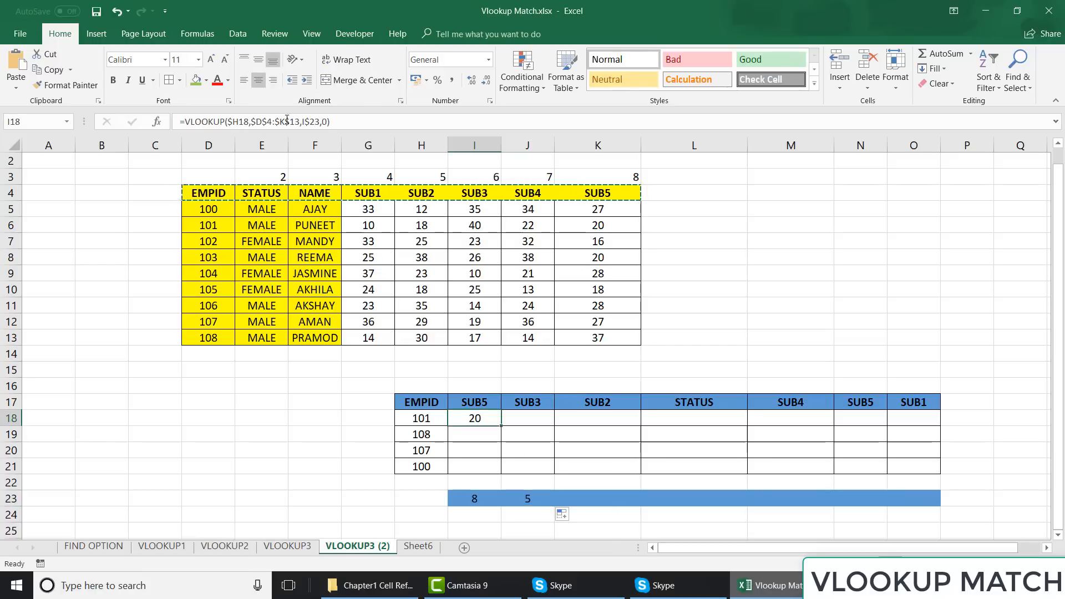
left_click(306, 121)
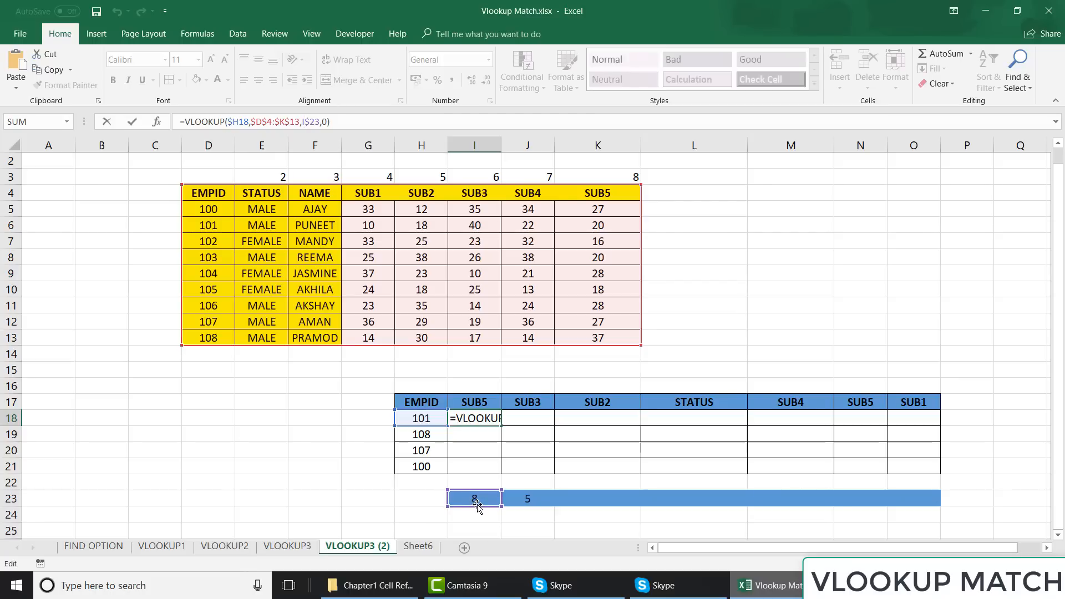
key("ctrl+Return")
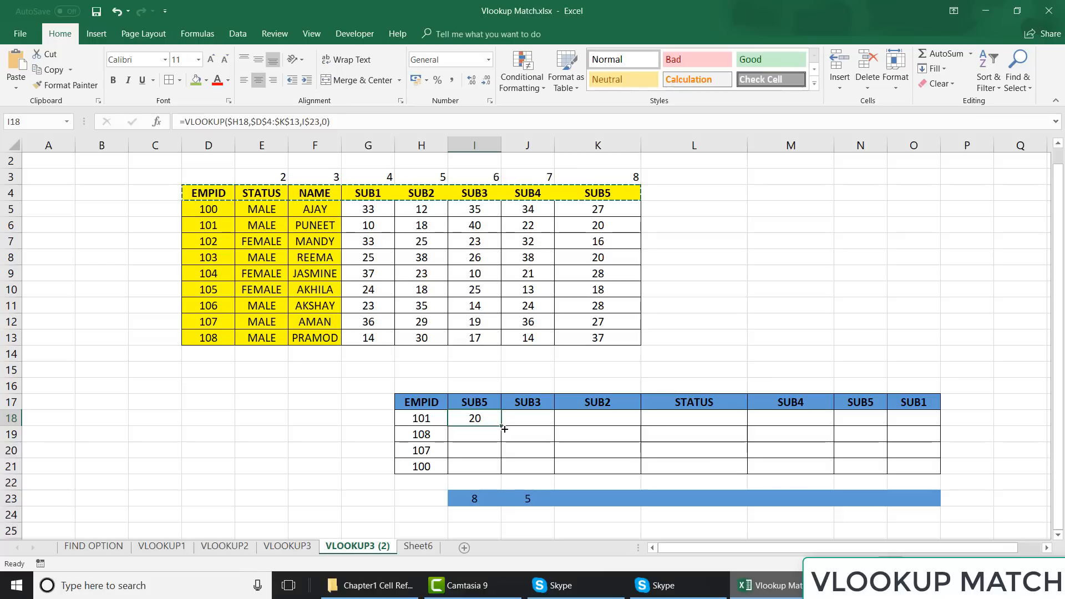
left_click_drag(505, 429, 542, 425)
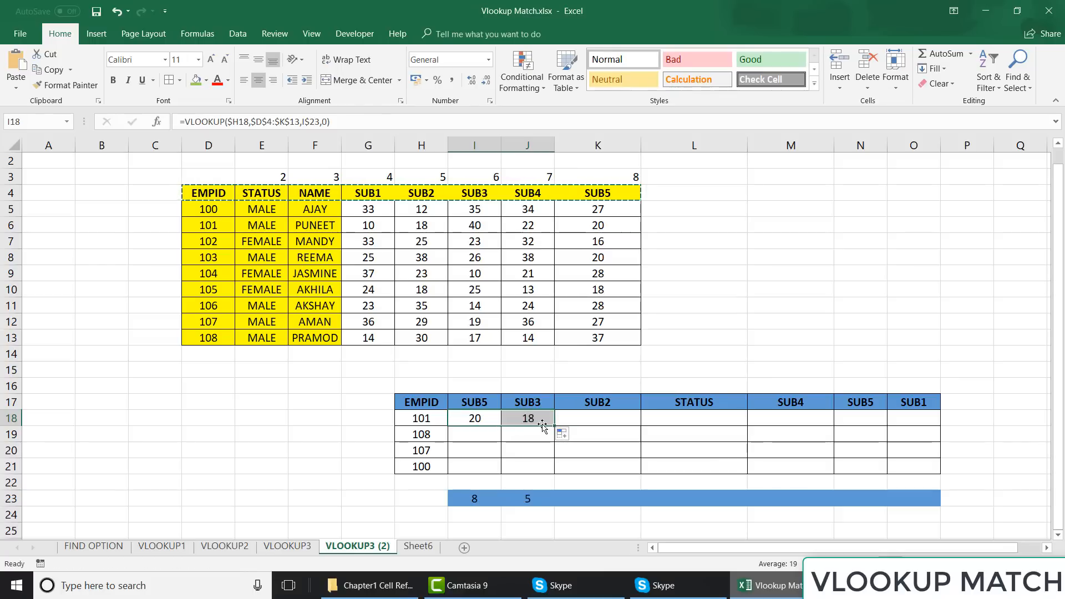
left_click(541, 418)
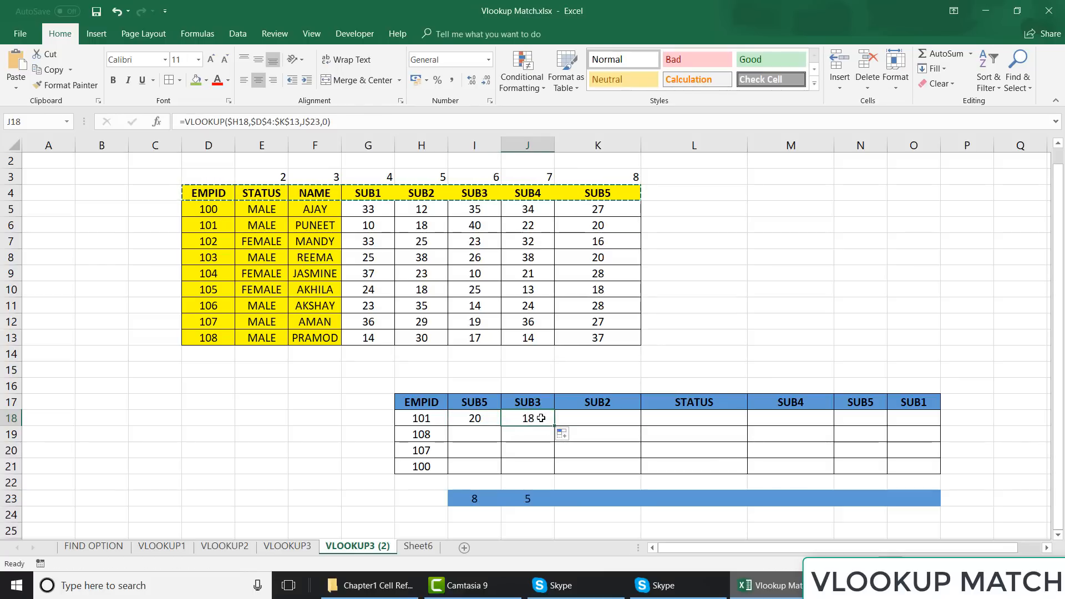
- Trace row 6 of the source table from D6 to I6 and compare its SUB3 and SUB2 marks with J18
left_click(212, 230)
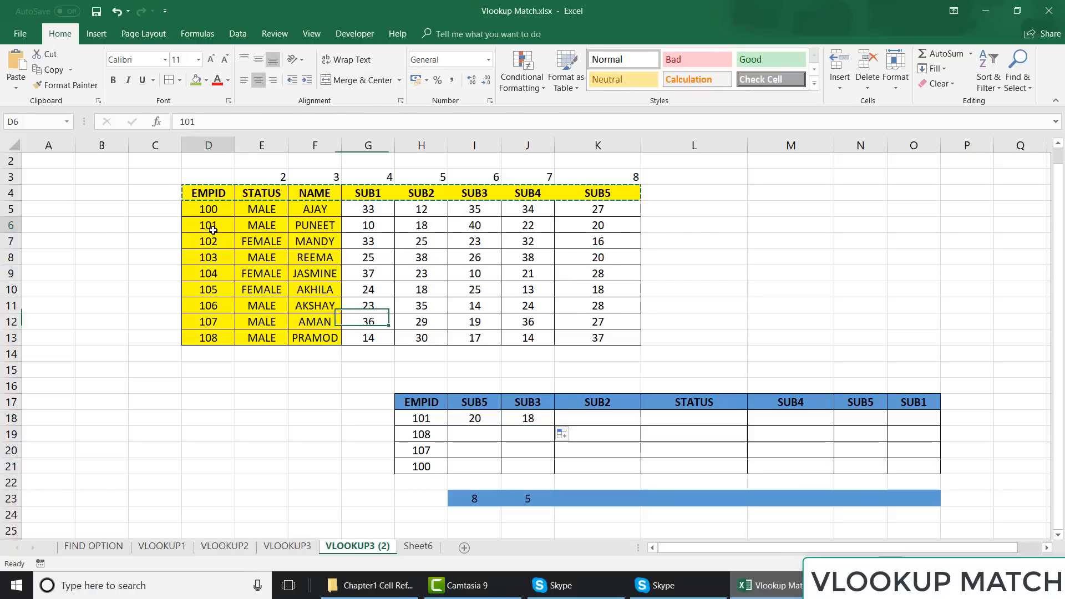
key("shift+Right")
key("shift+Right")
key("shift+Right")
key("shift+Right")
key("shift+Right")
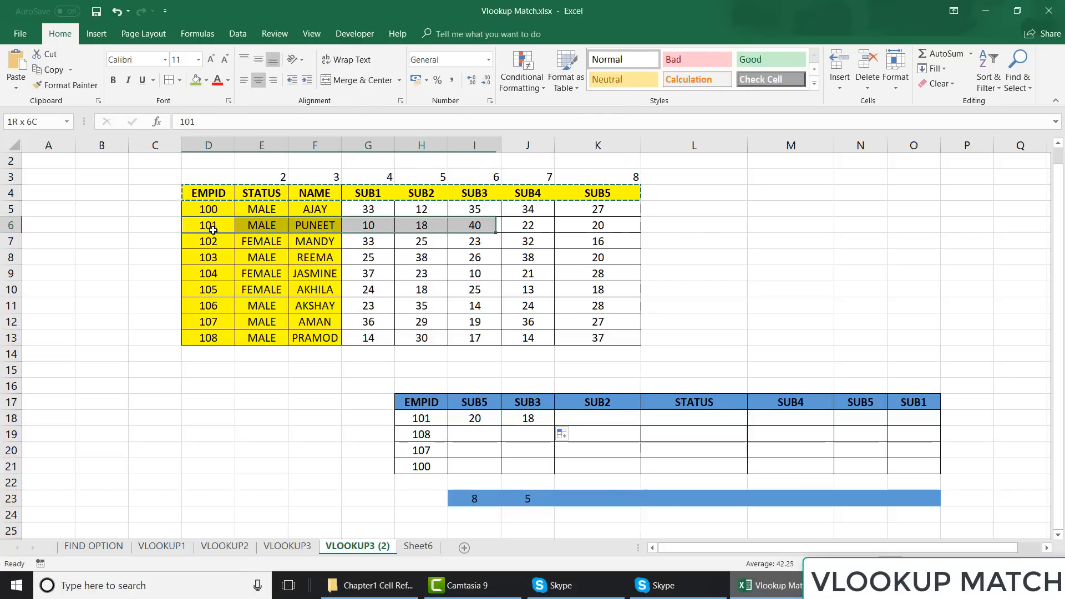
left_click(471, 224)
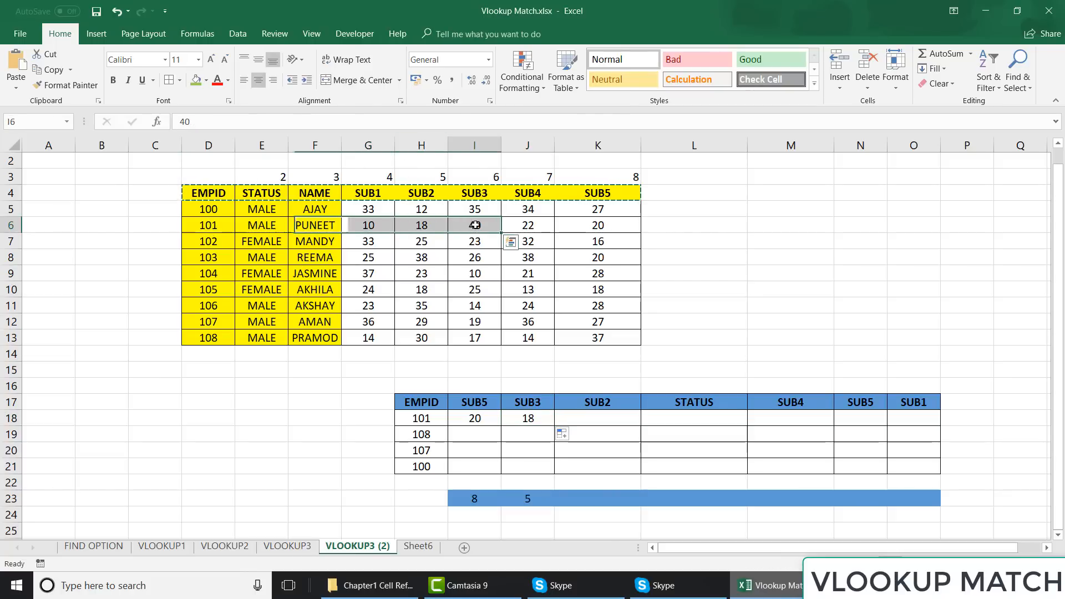
left_click(422, 227)
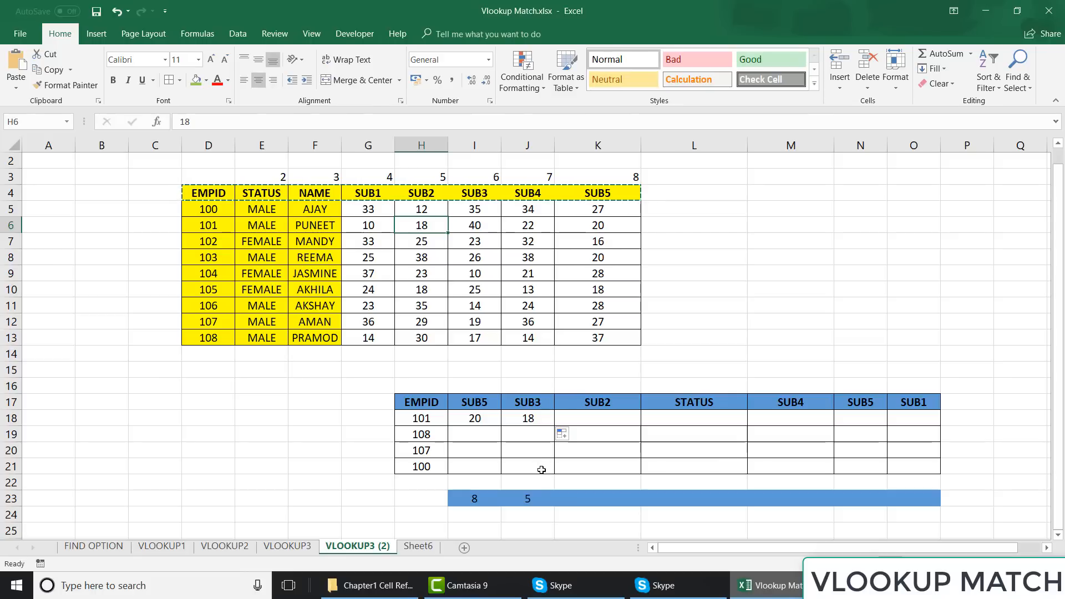
- Clear the copy outline and compare the MATCH result in J23 with the column number above SUB3
left_click(534, 498)
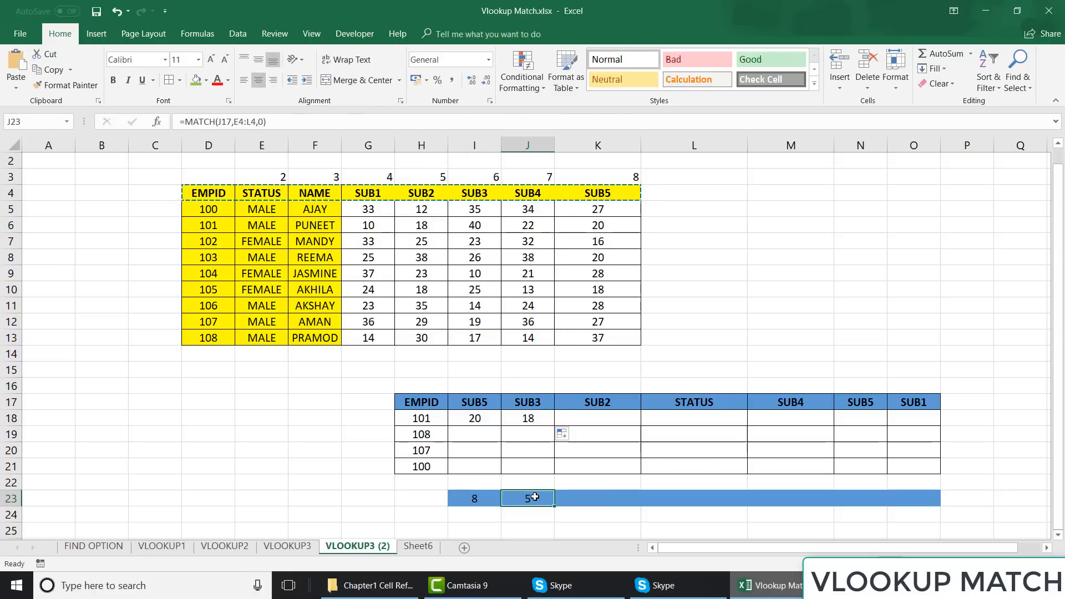
key("Escape")
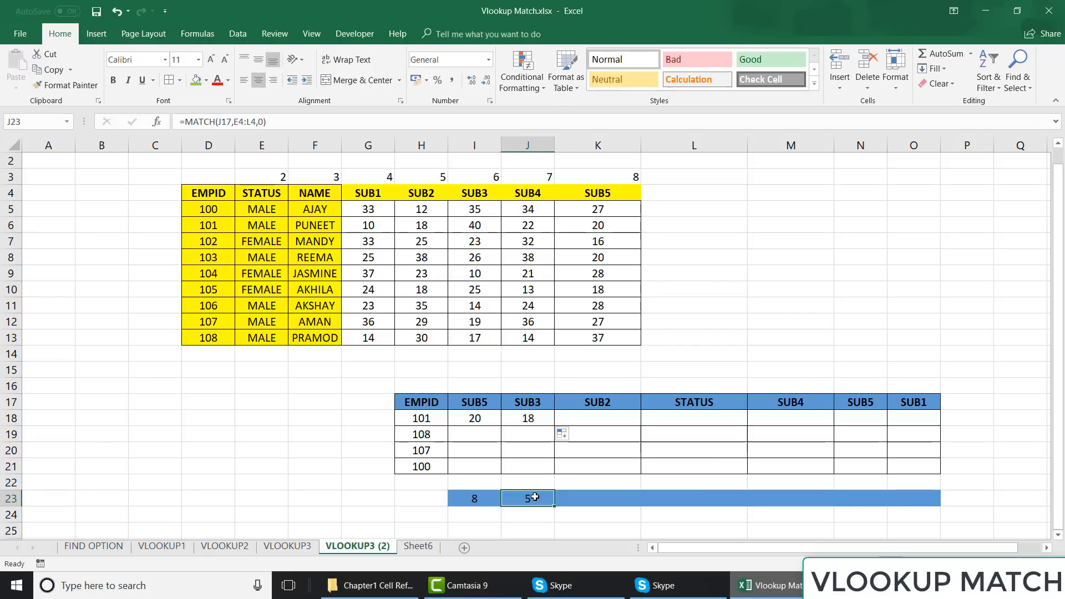
left_click(487, 177)
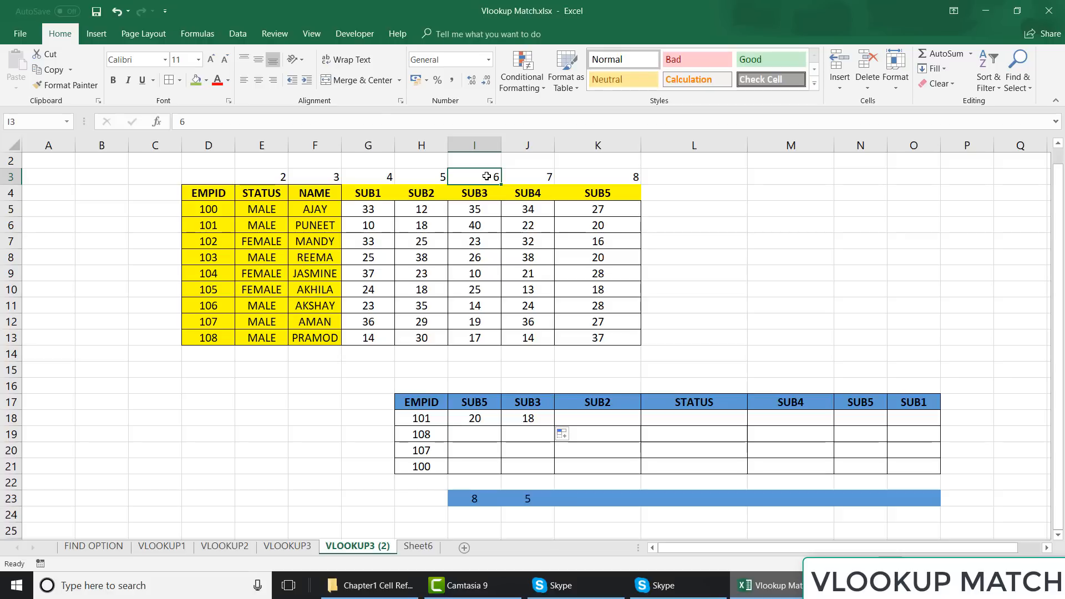
left_click(527, 499)
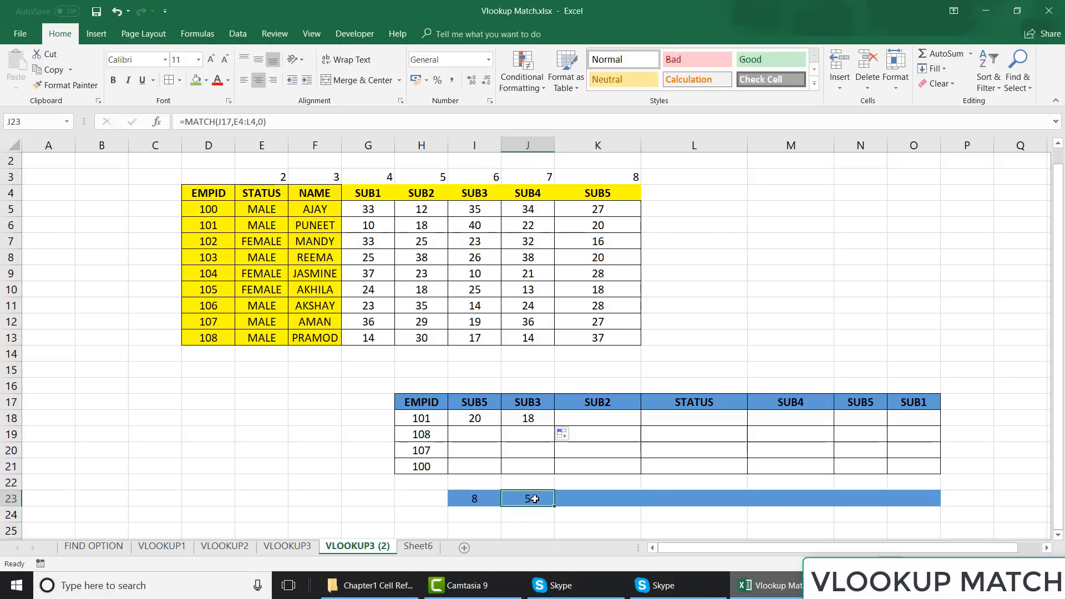
- Highlight the source table's SUB2 column, H4:H13, to show which column J23 points to
left_click(432, 192)
key("shift+Down")
key("shift+Down")
key("shift+Down")
key("shift+Down")
key("shift+Down")
key("shift+Down")
key("shift+Down")
key("shift+Down")
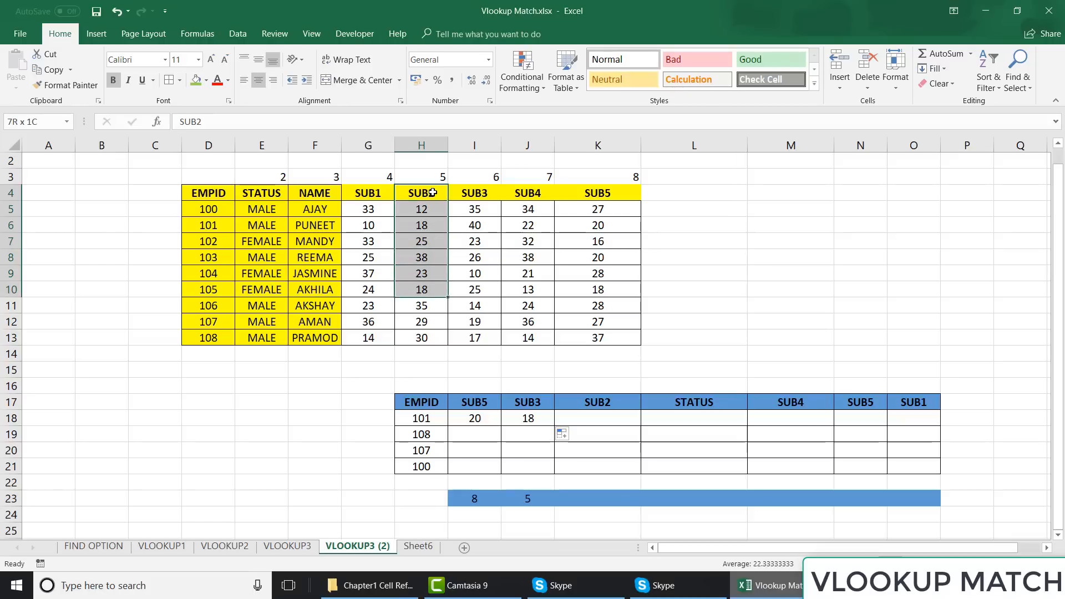
key("shift+Down")
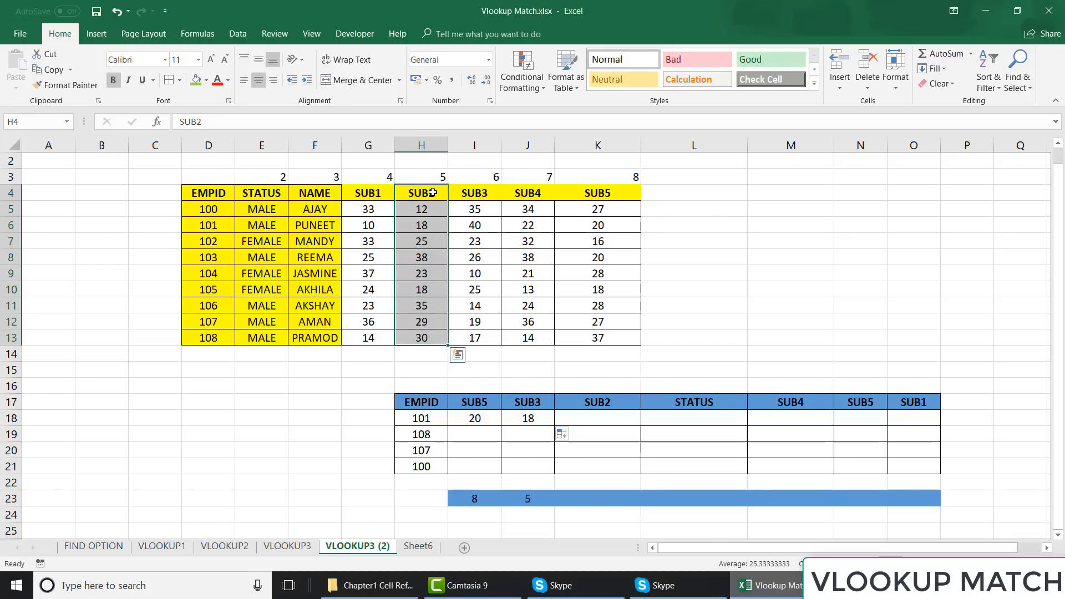
- Examine the lookup array range used by the MATCH formula in J23
left_click(522, 498)
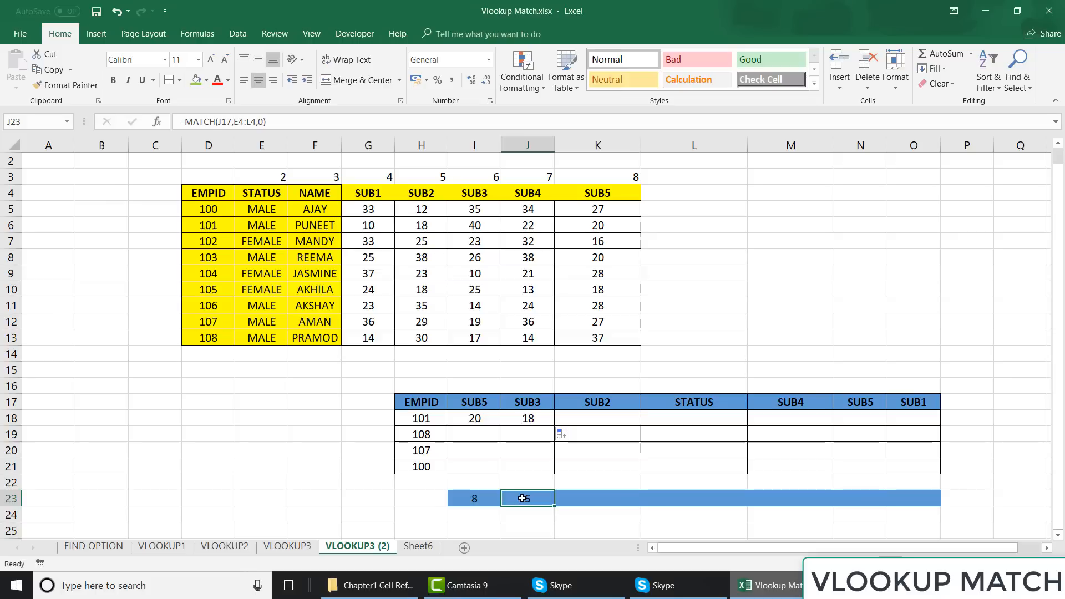
left_click(256, 121)
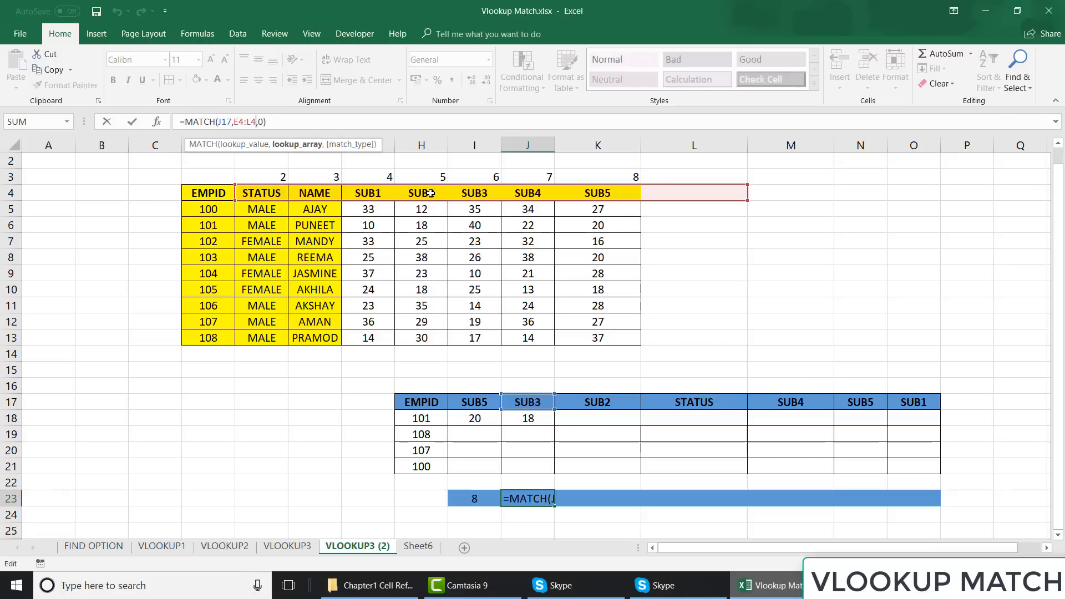
key("ctrl+Return")
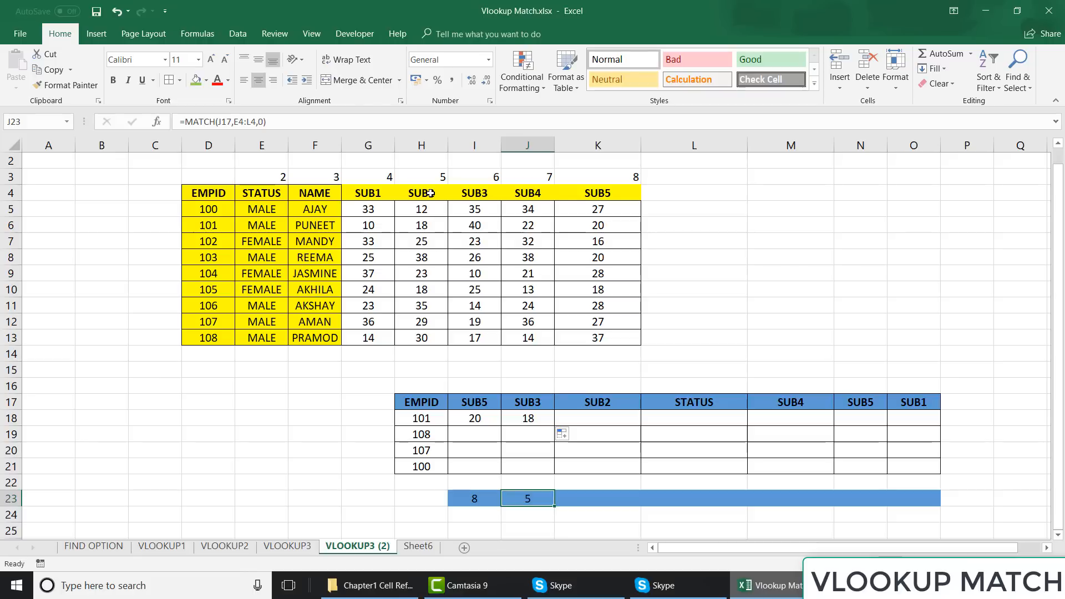
- Lock only the columns of the lookup array in I23's MATCH formula, making it $D4:$K4
key("Left")
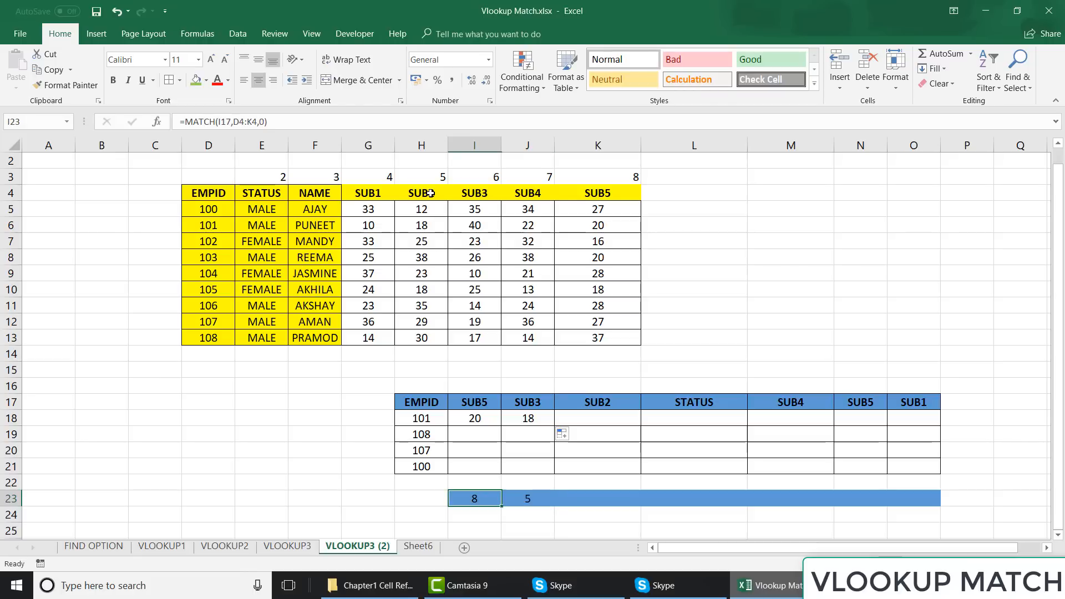
left_click(240, 124)
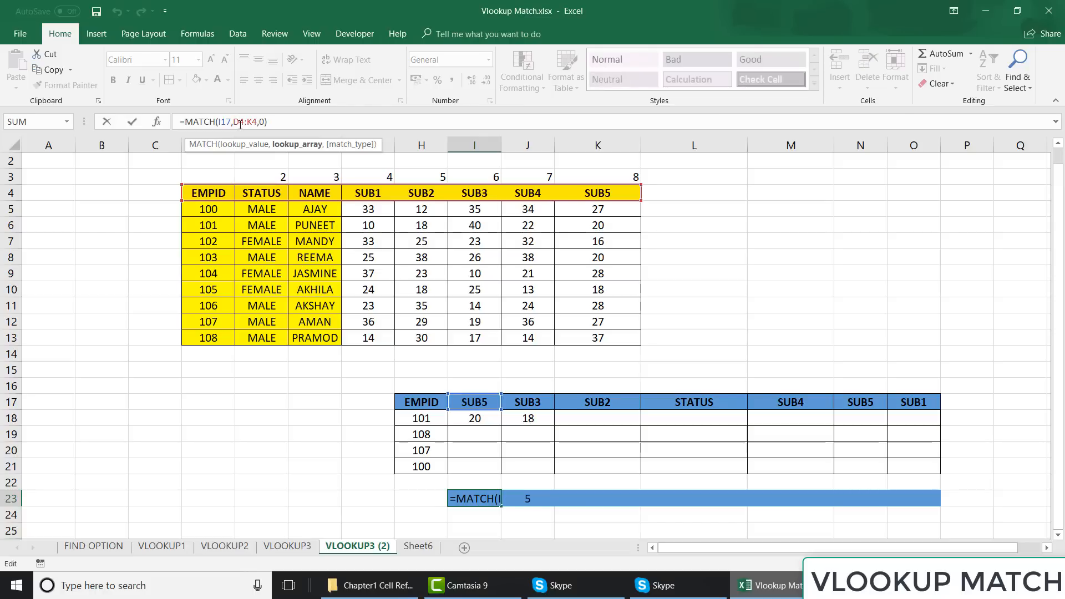
key("F4")
key("F4")
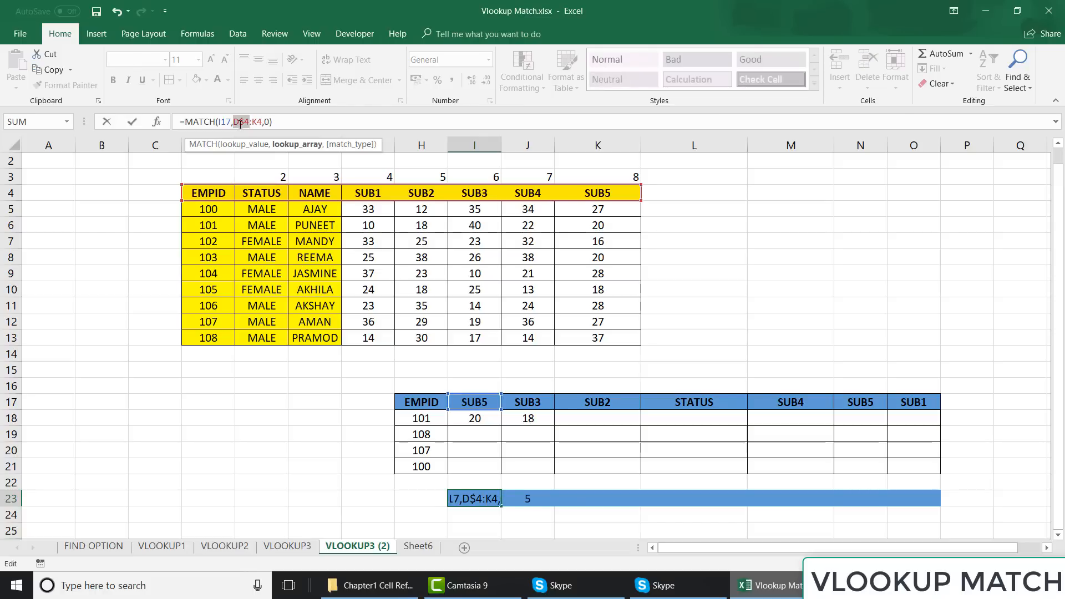
key("F4")
left_click(253, 121)
key("F4")
key("F4")
key("F4")
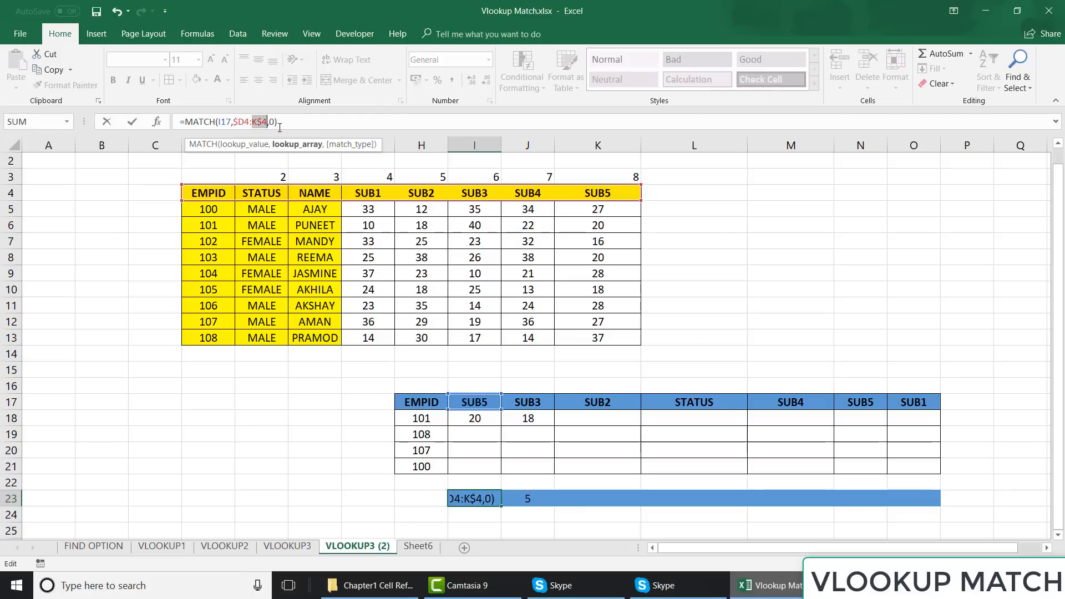
left_click(310, 123)
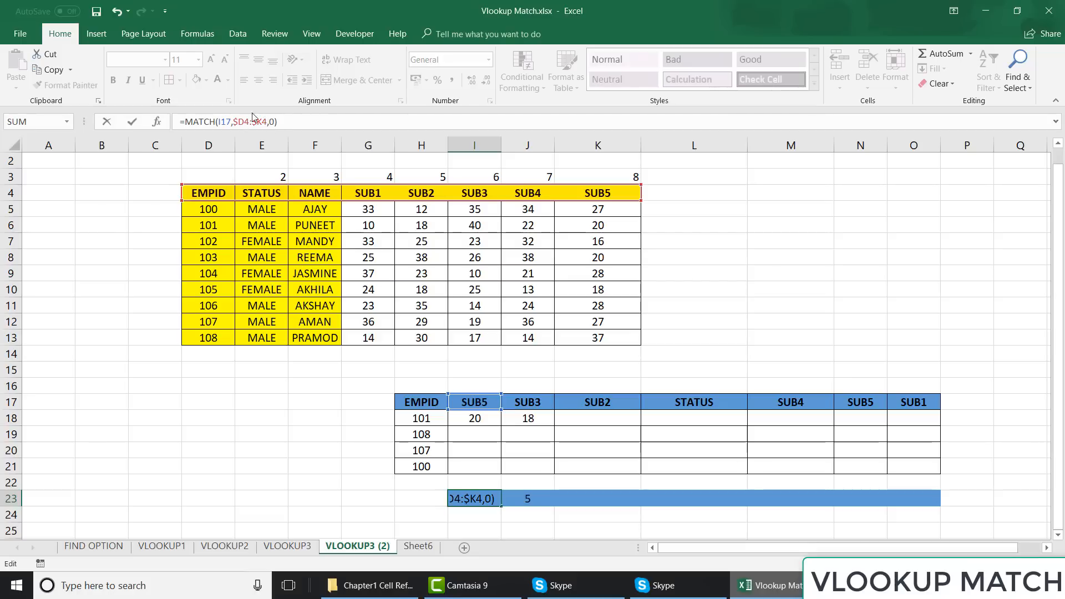
- Keep I17 as the relative lookup value in I23 and fill the MATCH formula across to O23
left_click(220, 122)
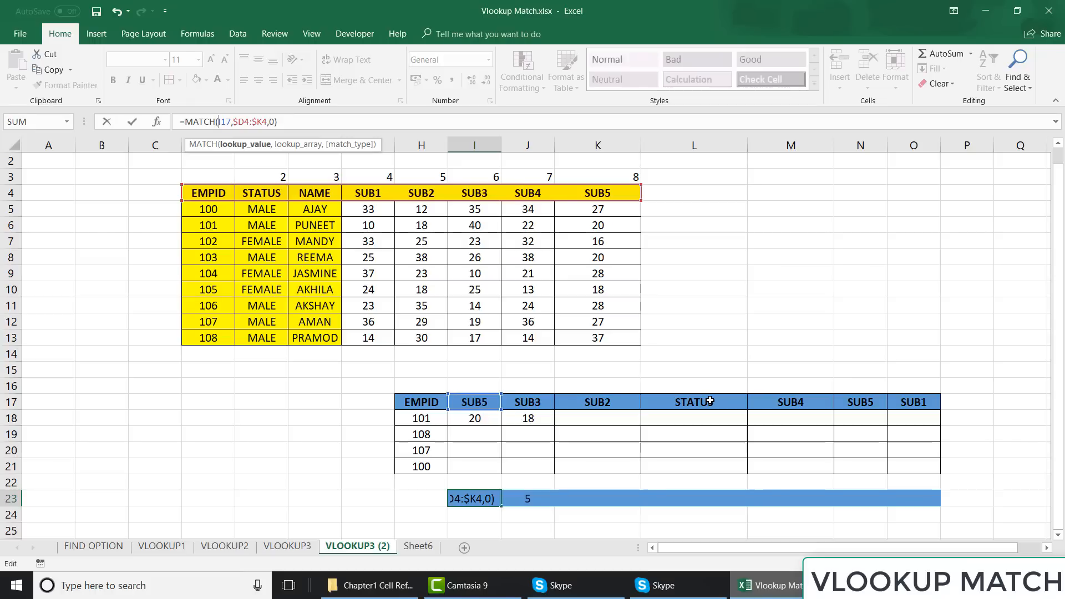
key("ctrl+Return")
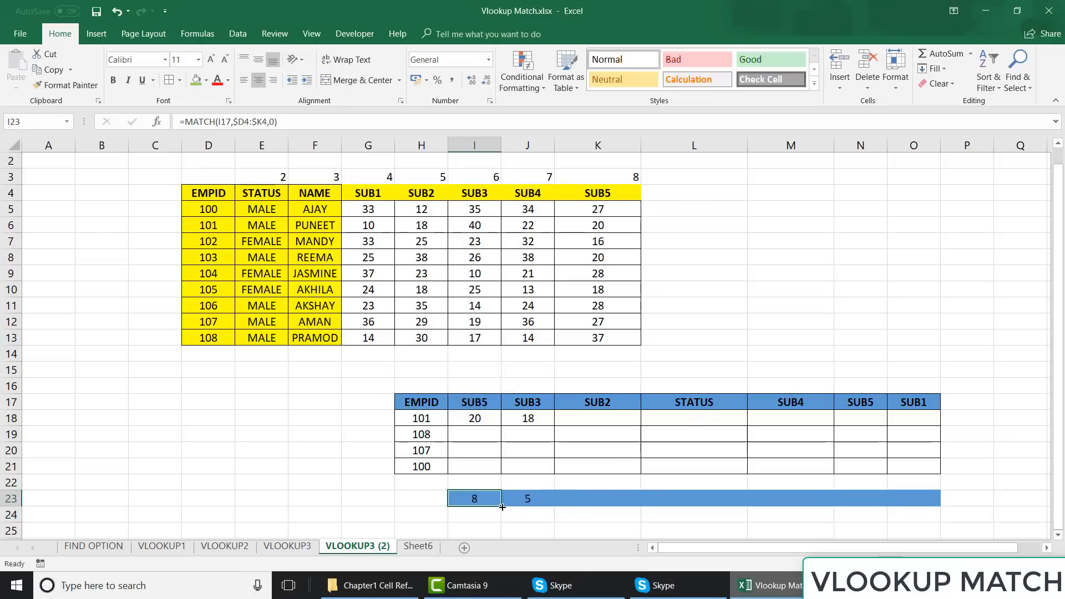
left_click_drag(502, 506, 955, 501)
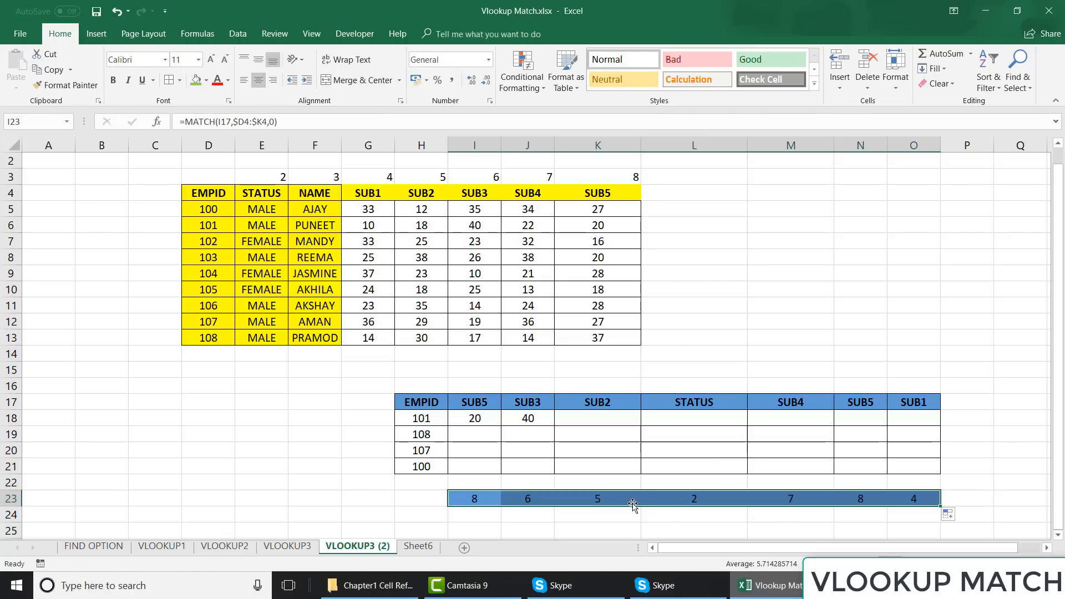
- Examine the references used in K23's MATCH formula and in I18's VLOOKUP formula
left_click(593, 502)
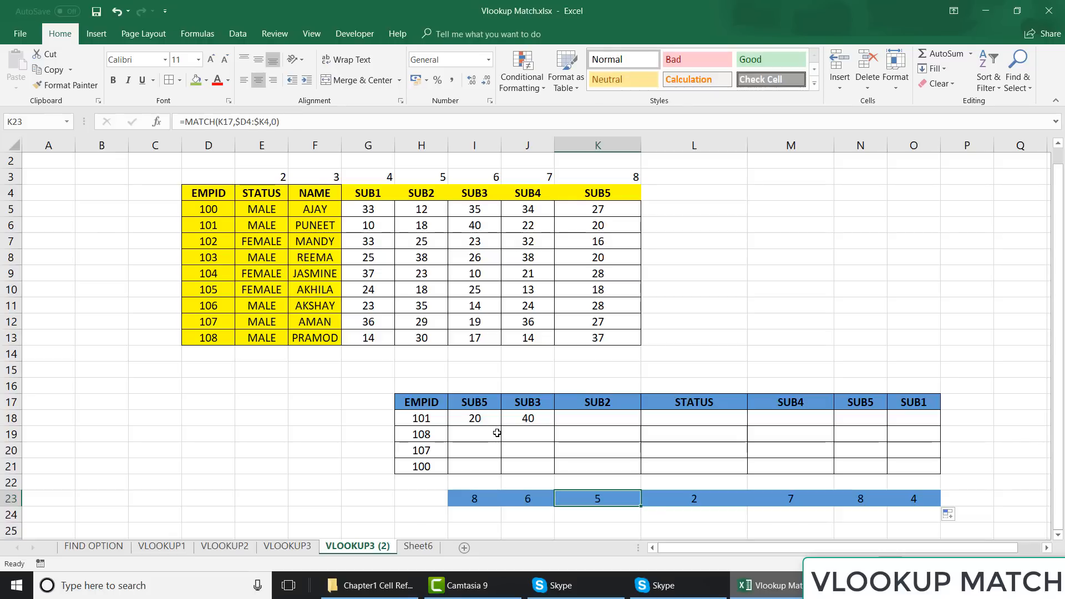
left_click(259, 122)
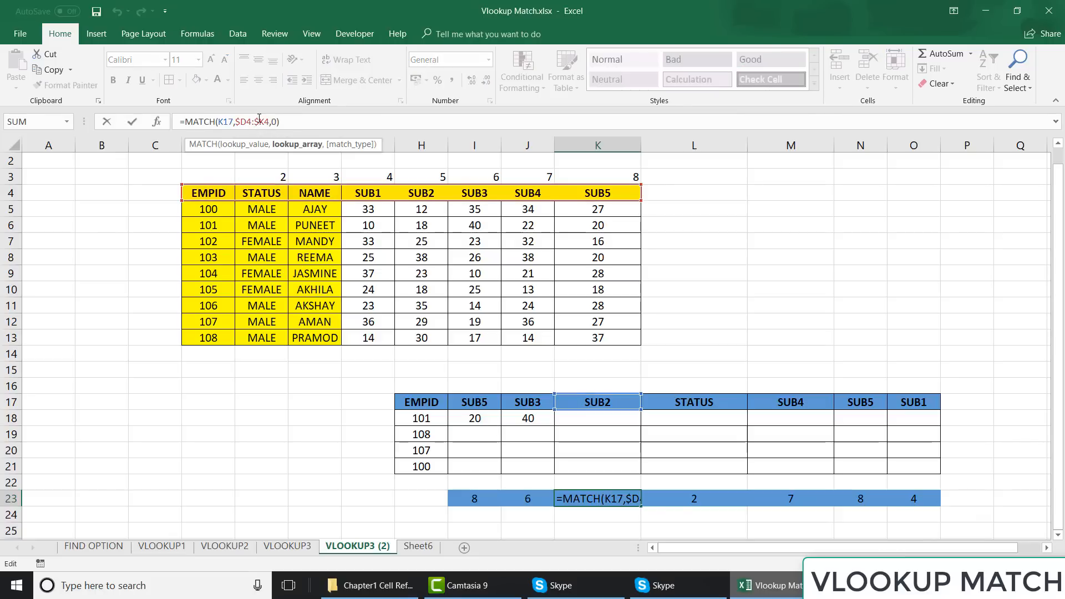
key("Return")
left_click(482, 417)
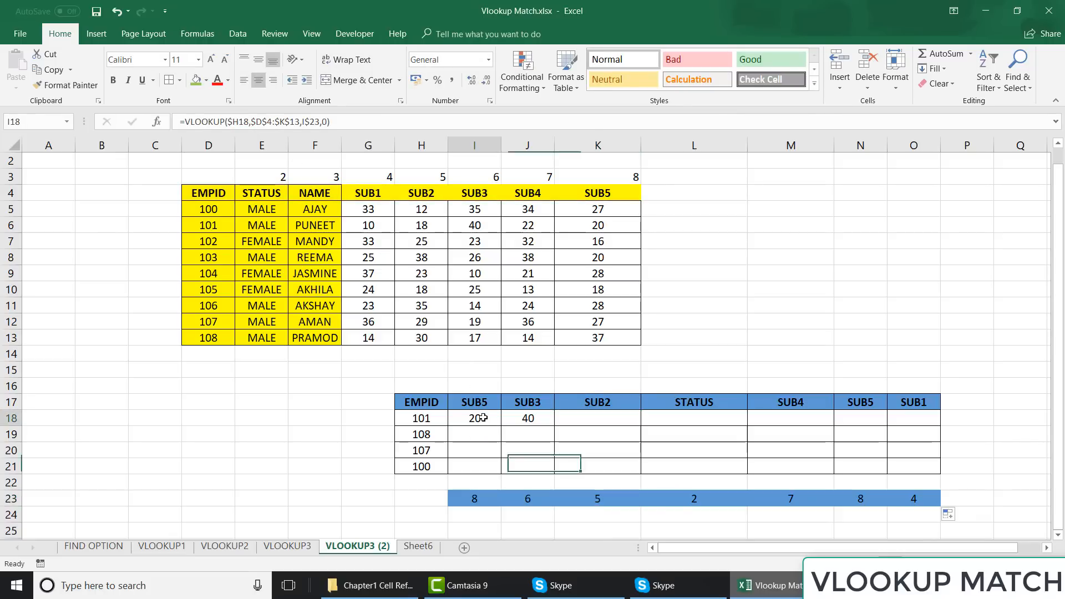
left_click(284, 122)
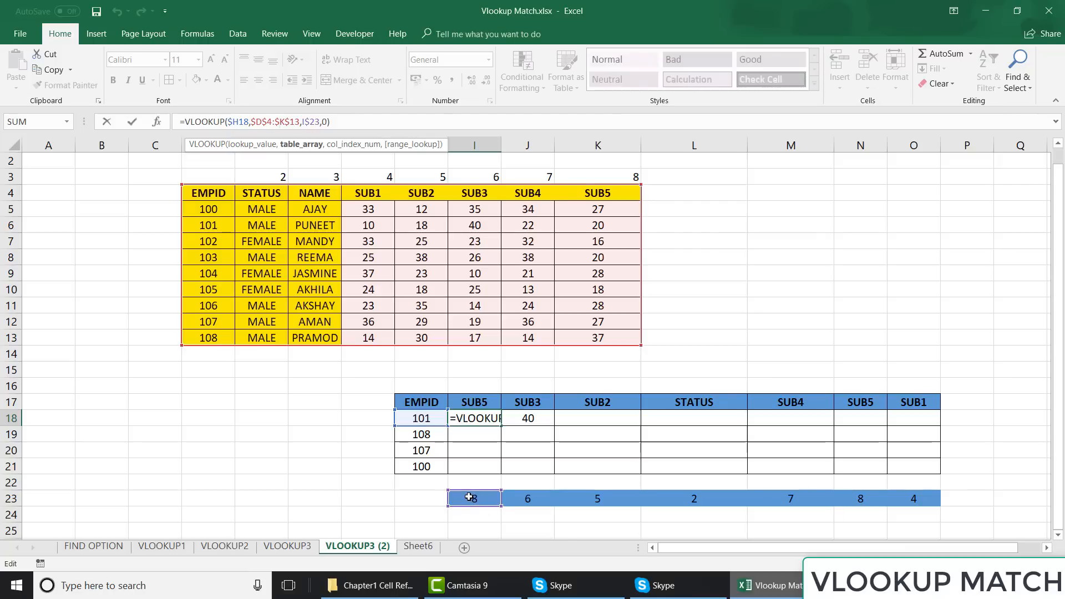
key("ctrl+Return")
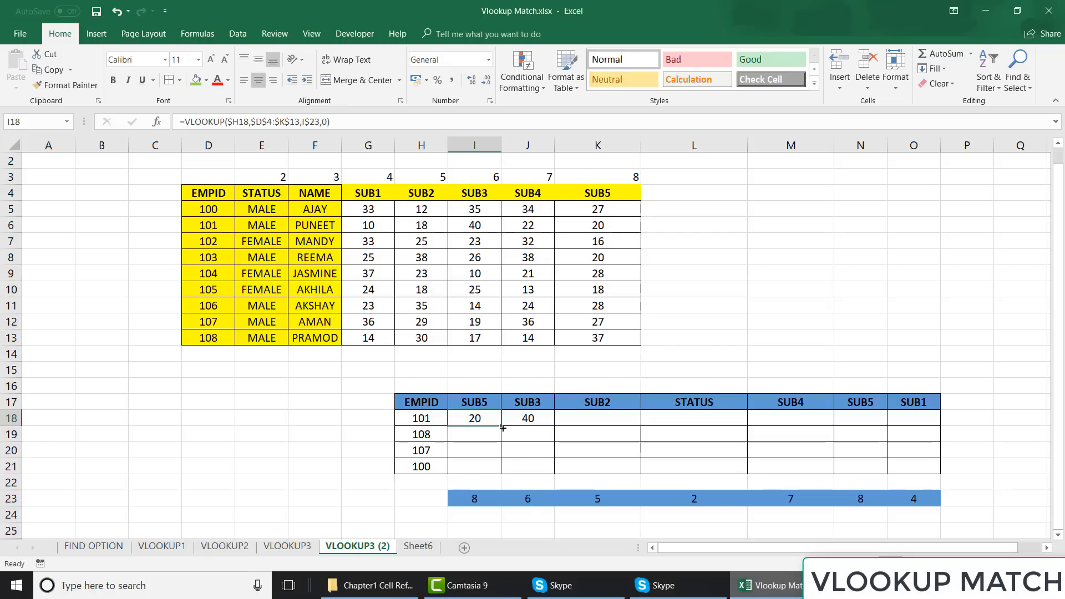
- Fill the VLOOKUP formula from I18 across to O18 and down through row 21
left_click_drag(501, 426, 941, 423)
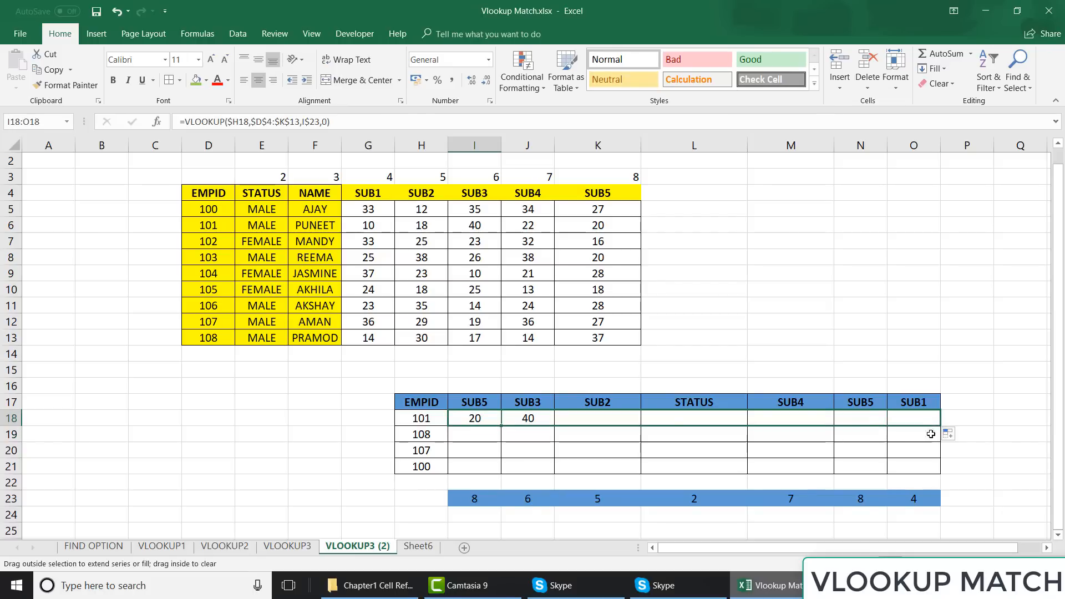
left_click(945, 433)
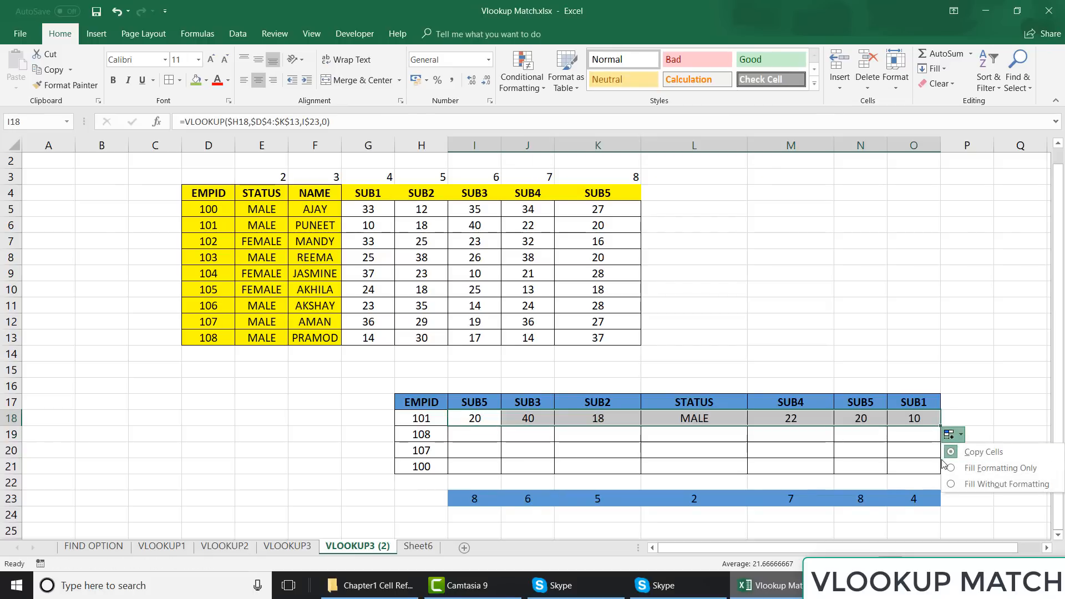
left_click(944, 441)
left_click_drag(938, 428, 941, 478)
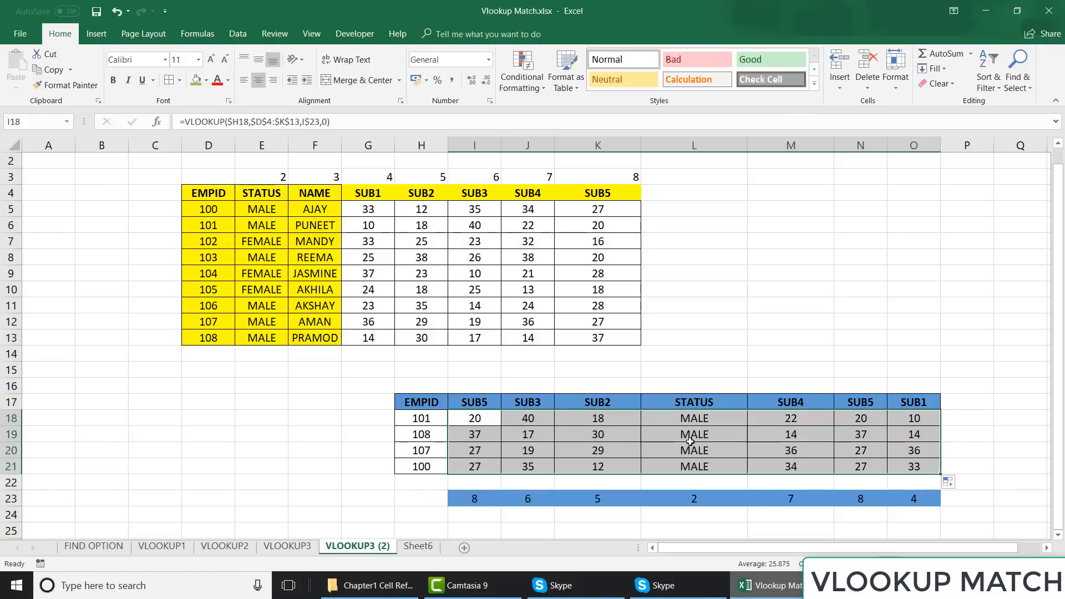
left_click(693, 441)
- Change the lookup table's headers to SUB1 in I17 and SUB2 in J17
left_click(477, 400)
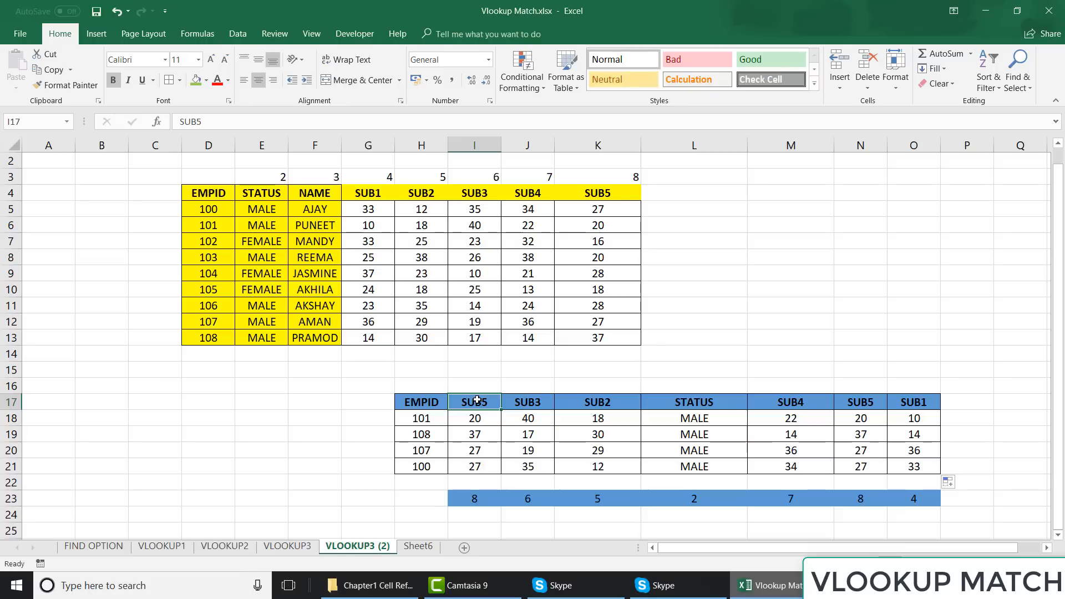
type("SUB1")
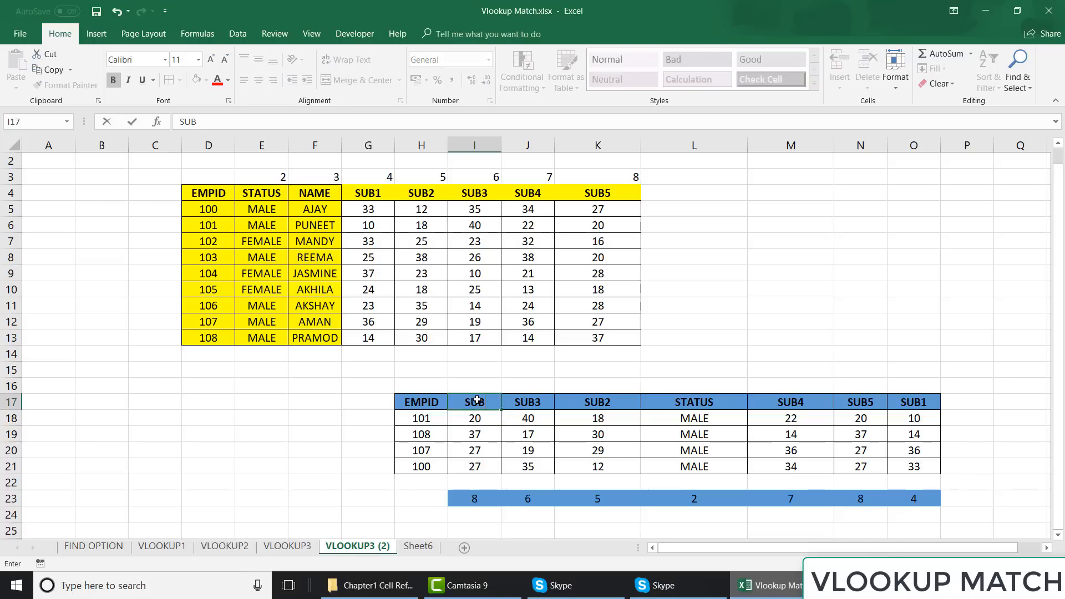
type("SUB2")
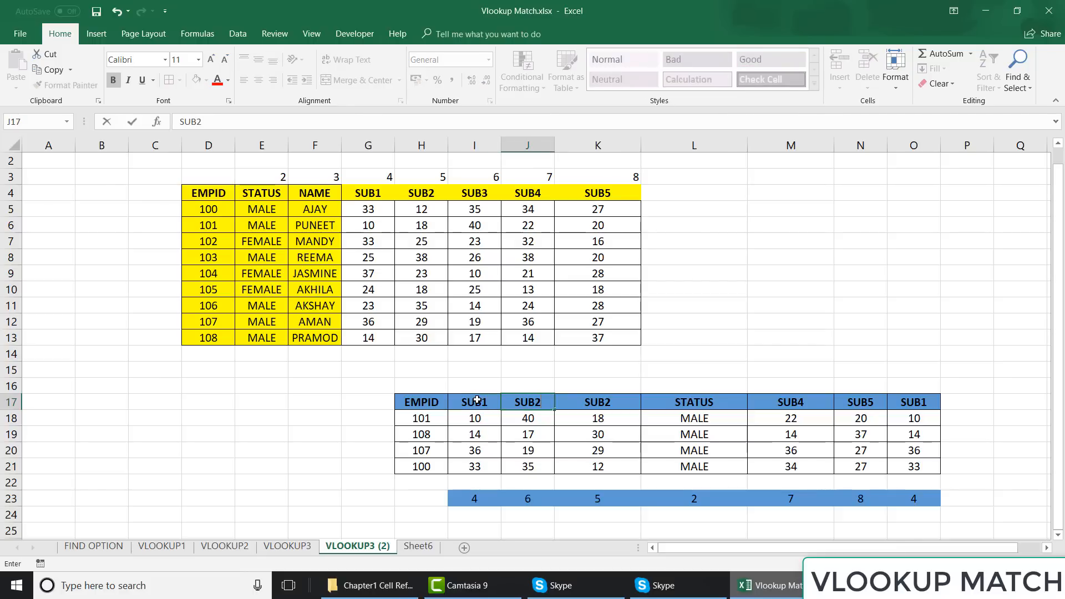
key("Return")
key("Up")
key("Right")
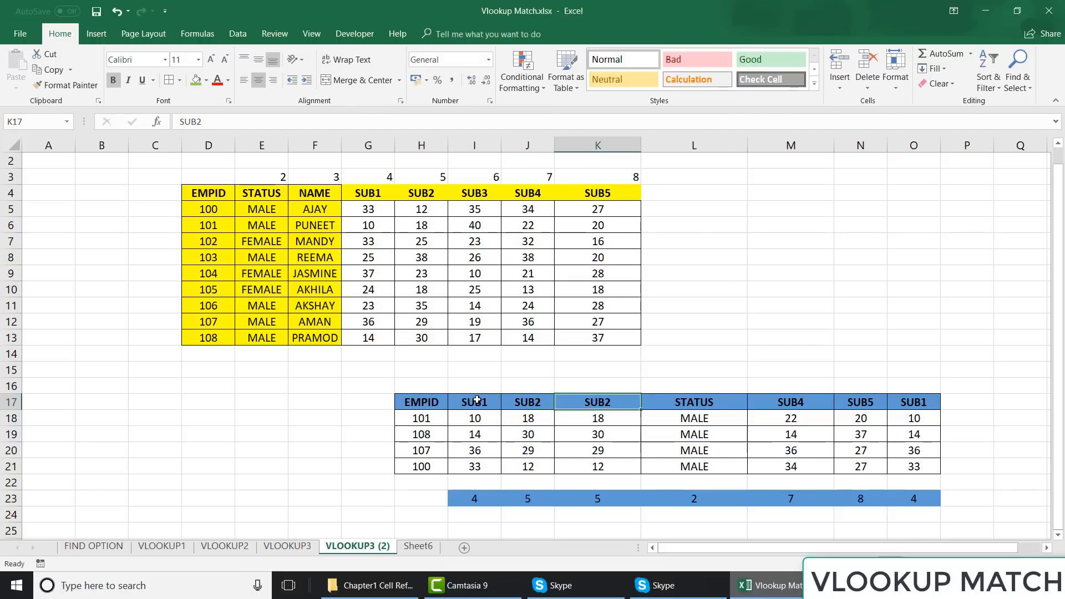
- Change the lookup table's headers to STATUS in K17 and NAME in L17
type("STATUS")
key("ctrl+Return")
key("Right")
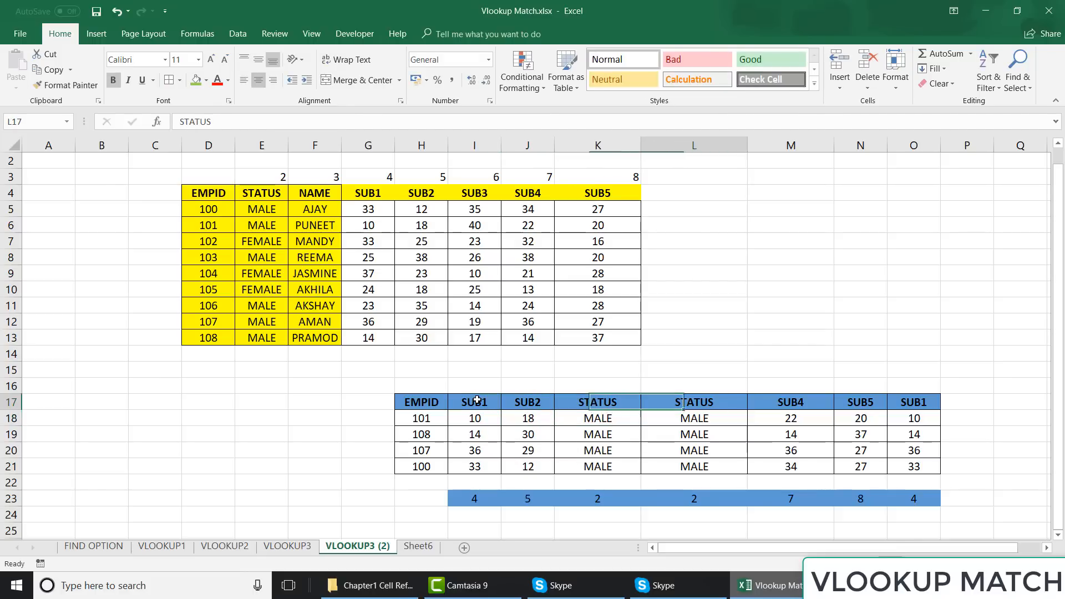
type("NAME")
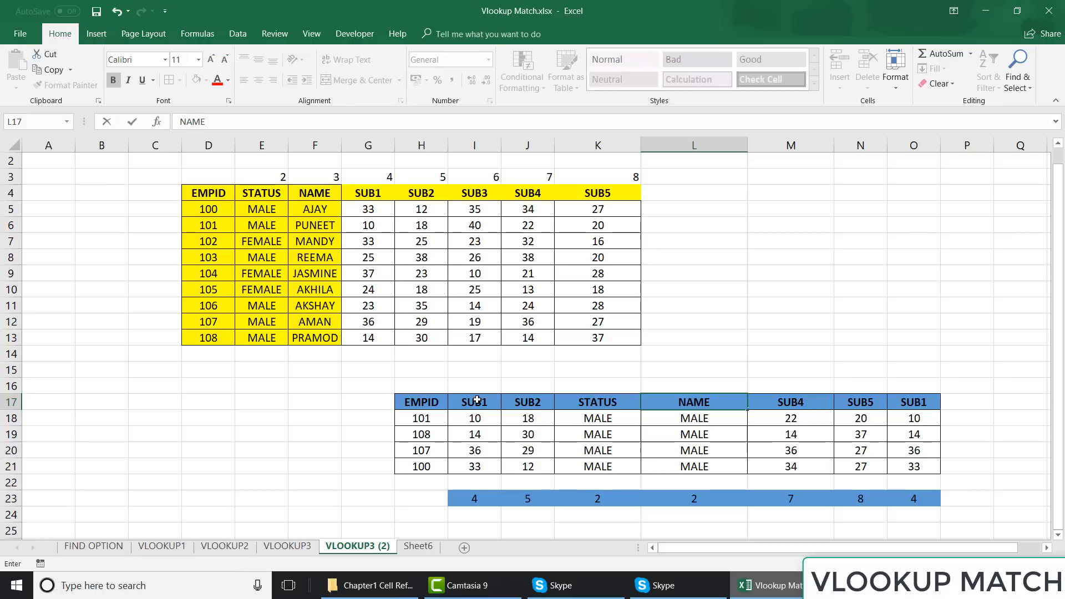
key("Return")
key("Up")
key("Right")
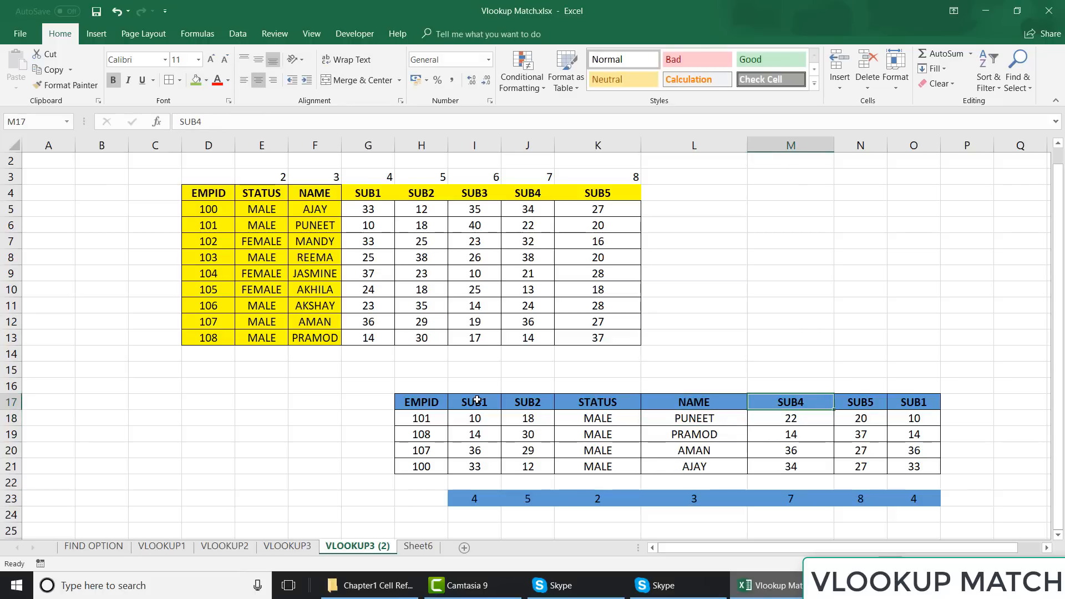
- Change the lookup table's header in M17 to SUB5
type("SUB5")
key("Return")
key("Up")
- Try SUB7, a header missing from the source table, as the heading in N17
key("Right")
type("SUB")
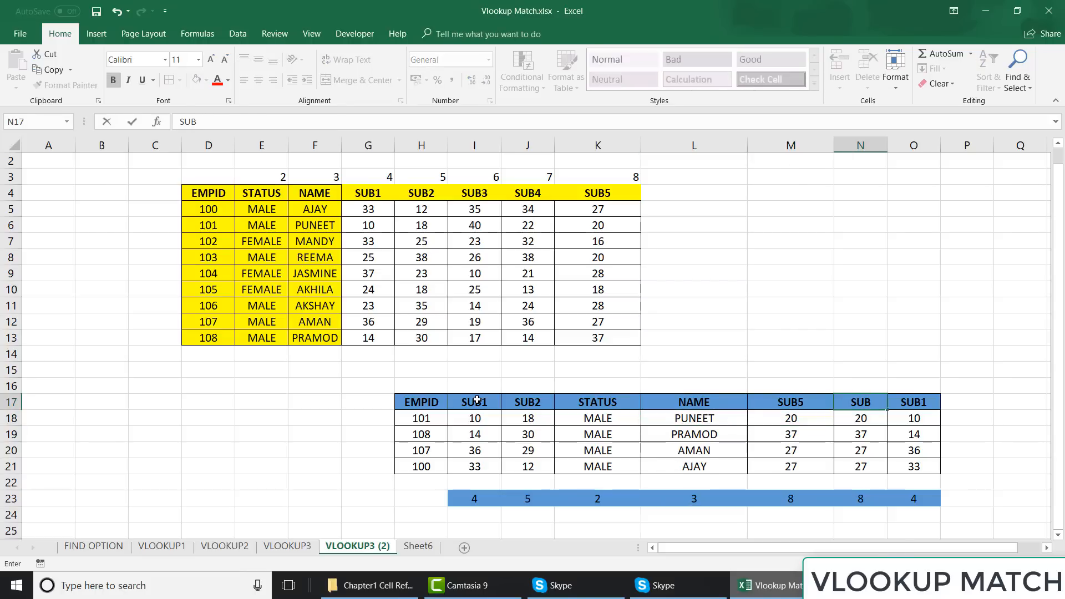
type("7")
key("Return")
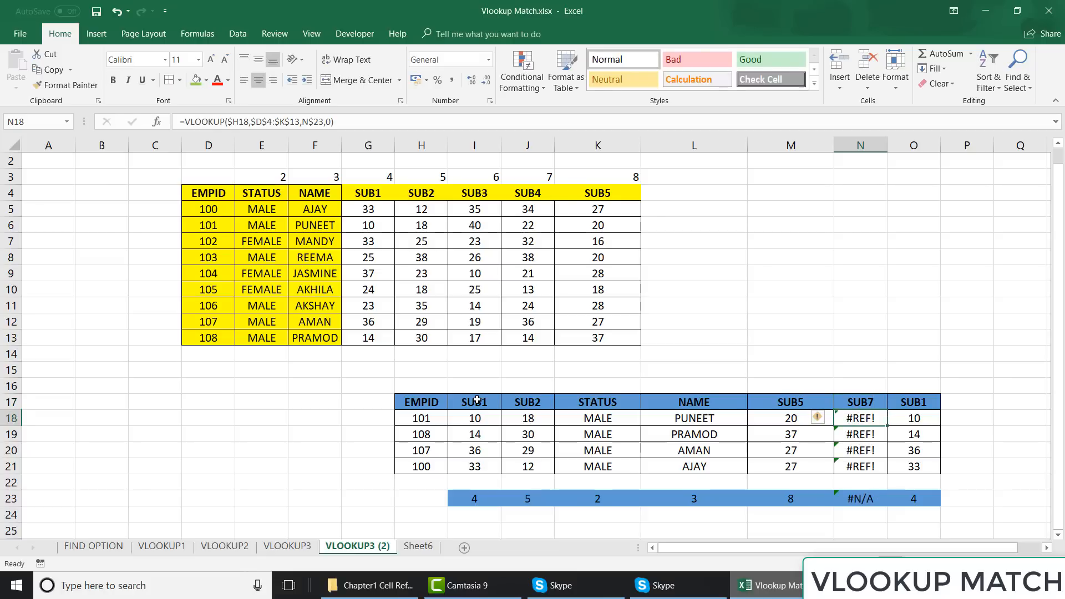
- Restore the header in N17 to SUB5
key("Up")
type("SUB")
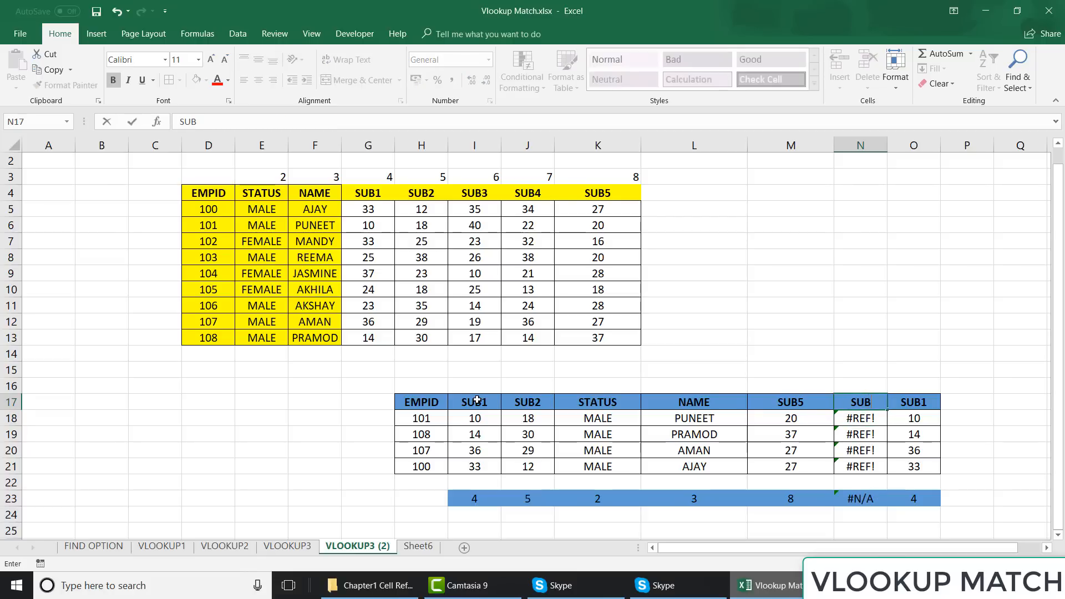
type("5")
key("Return")
key("Up")
key("Right")
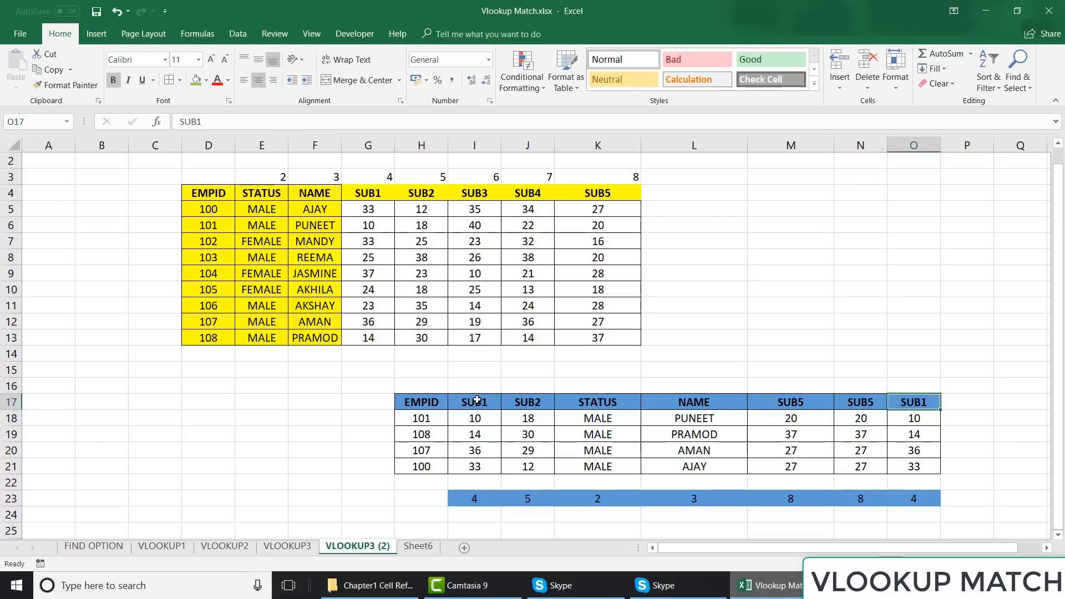
- Rename the VLOOKUP3 (2) sheet as VLOOKUP4
left_click(311, 480)
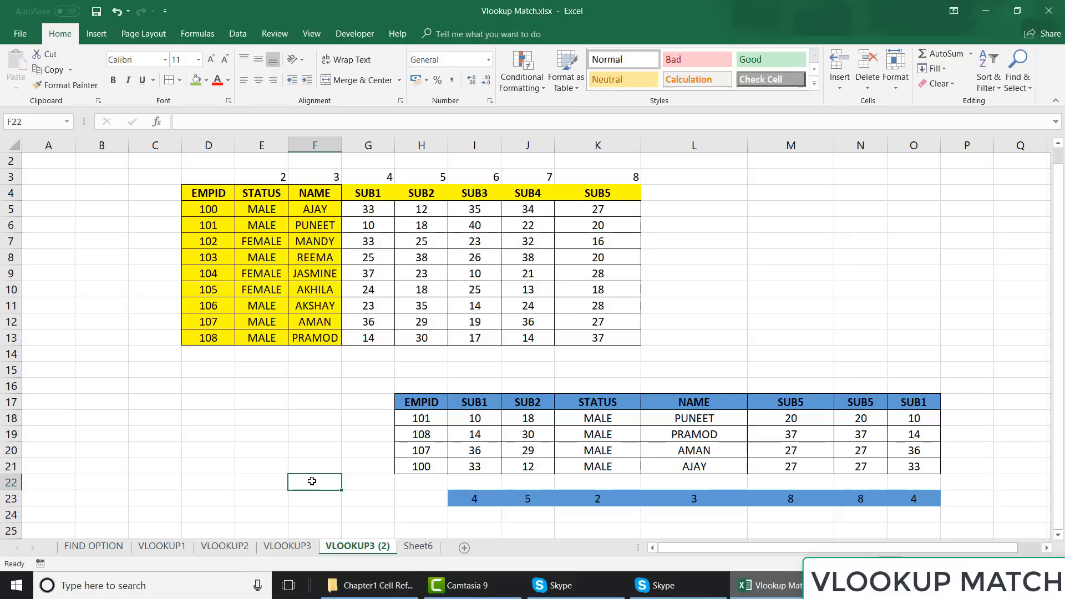
double_click(382, 549)
left_click(383, 547)
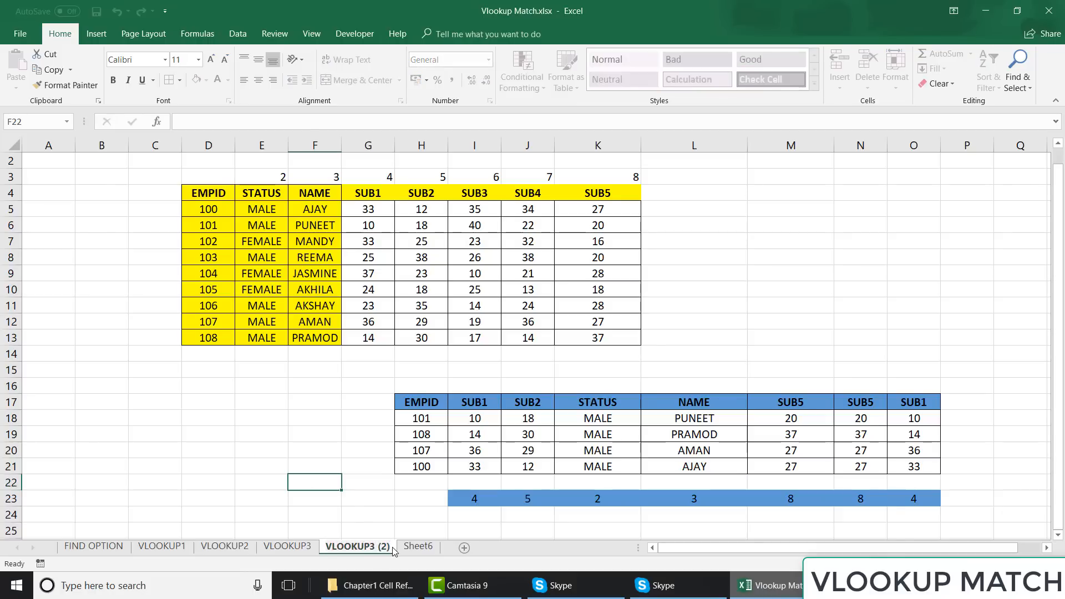
key("BackSpace")
key("BackSpace")
key("BackSpace")
key("BackSpace")
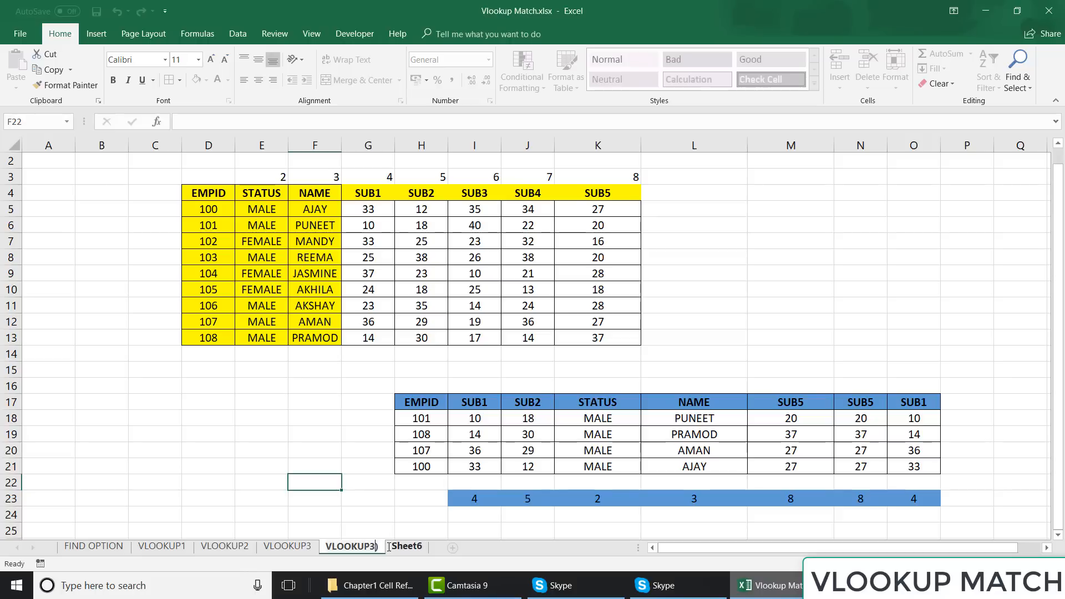
key("Delete")
type("4")
left_click(300, 443)
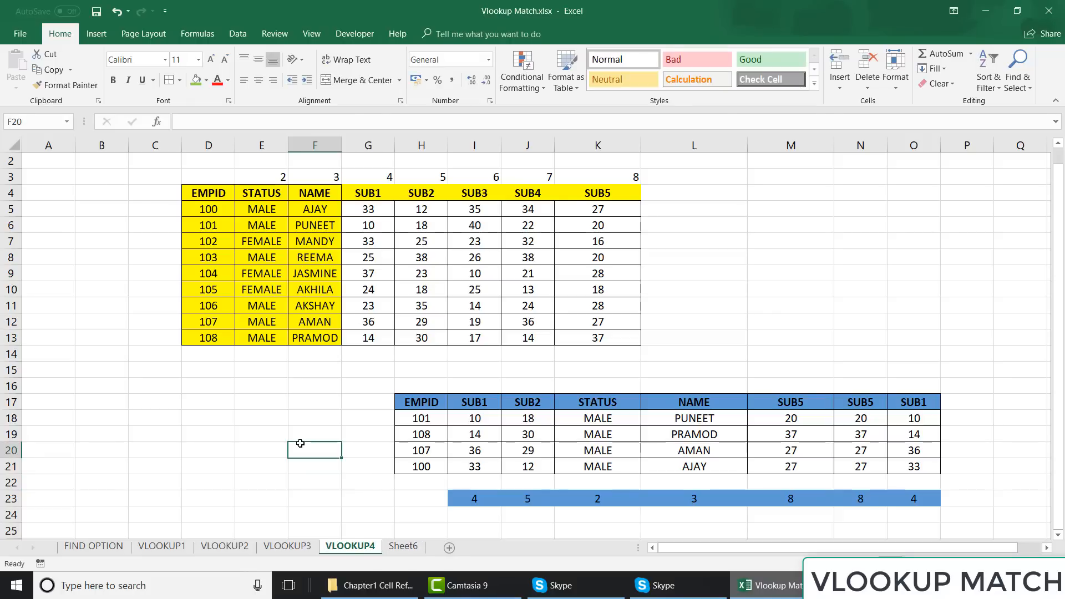
- Compare the typed column numbers in row 23 of VLOOKUP3 with the column number inside L9's VLOOKUP on VLOOKUP2
left_click(287, 547)
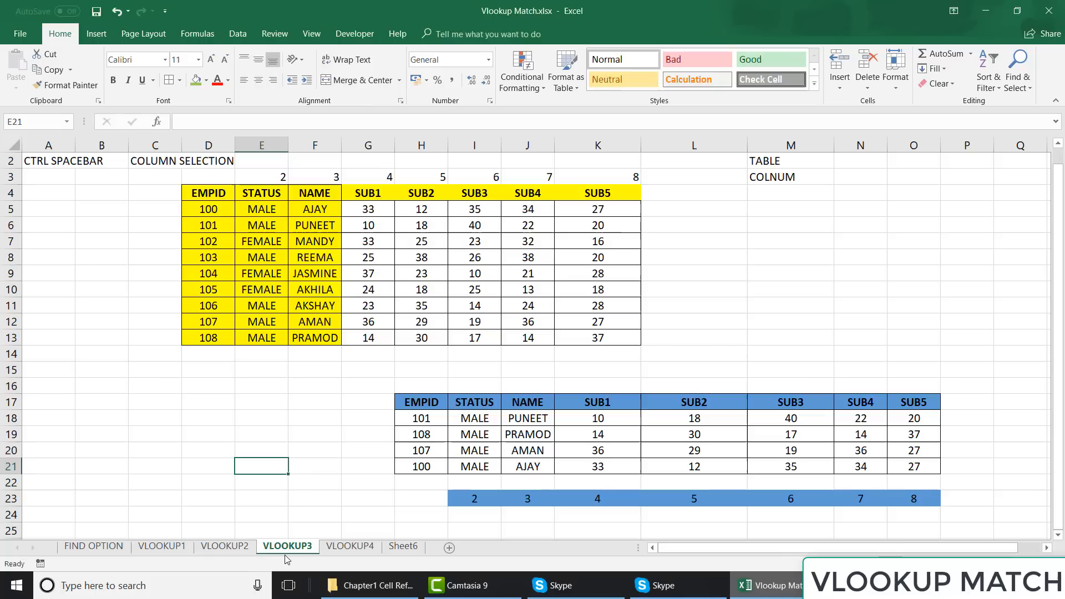
left_click(473, 500)
left_click(558, 504)
left_click(693, 502)
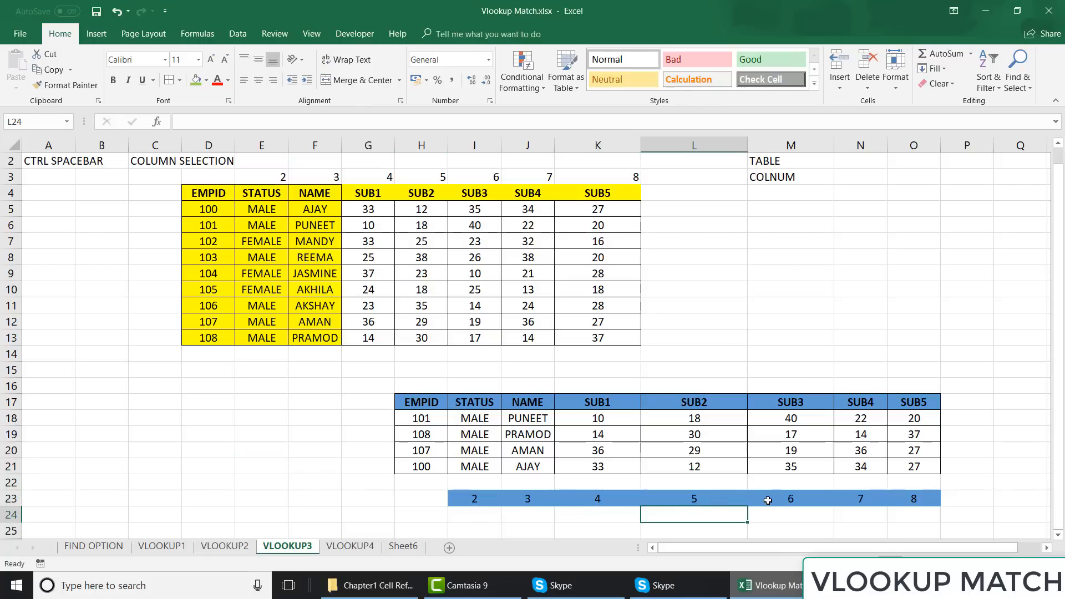
left_click(771, 501)
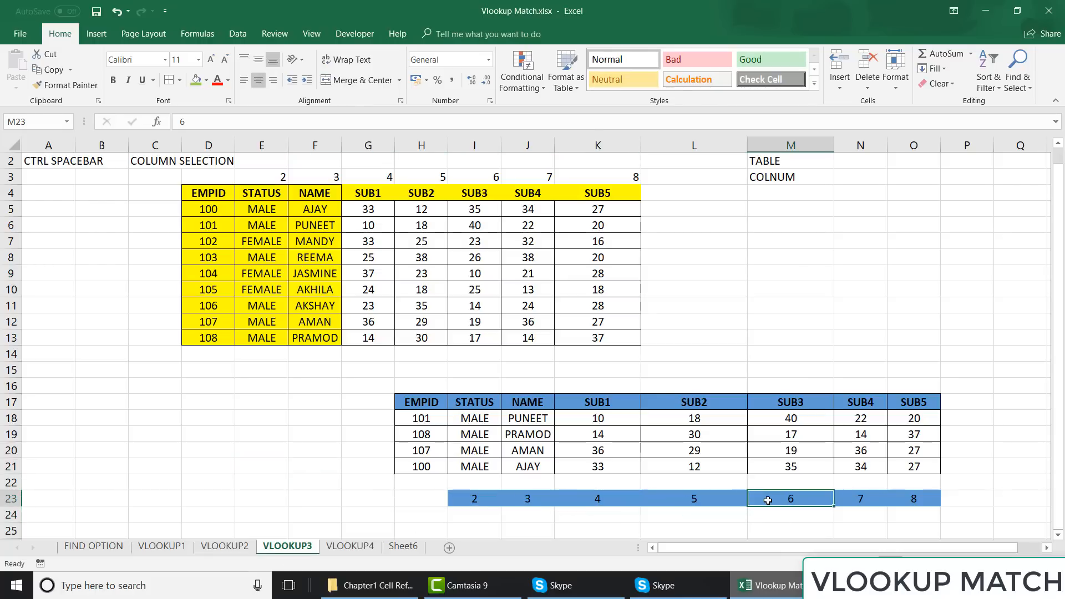
left_click(225, 547)
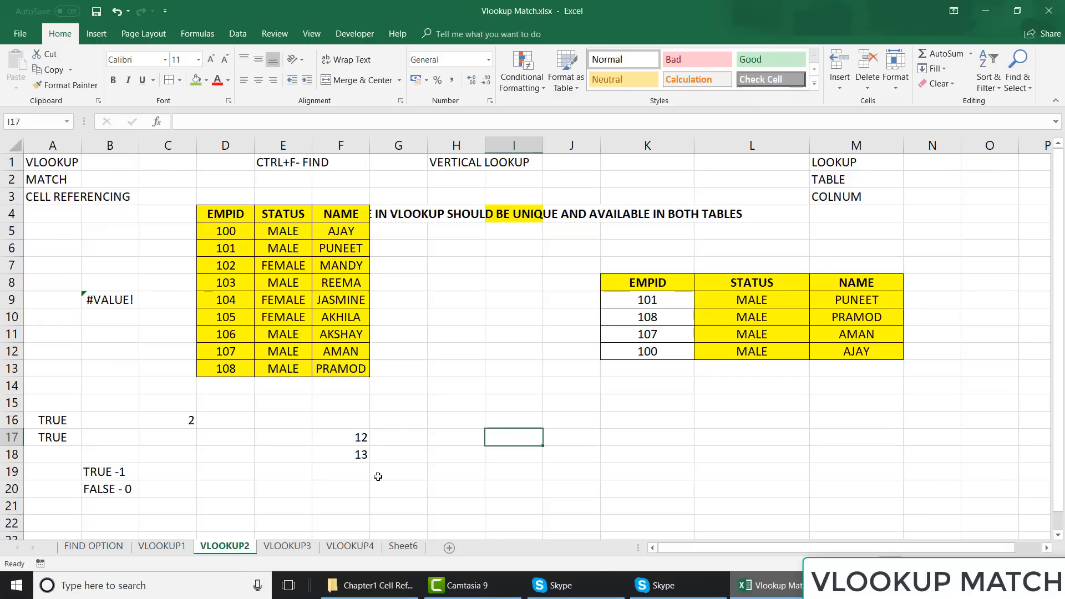
left_click(748, 307)
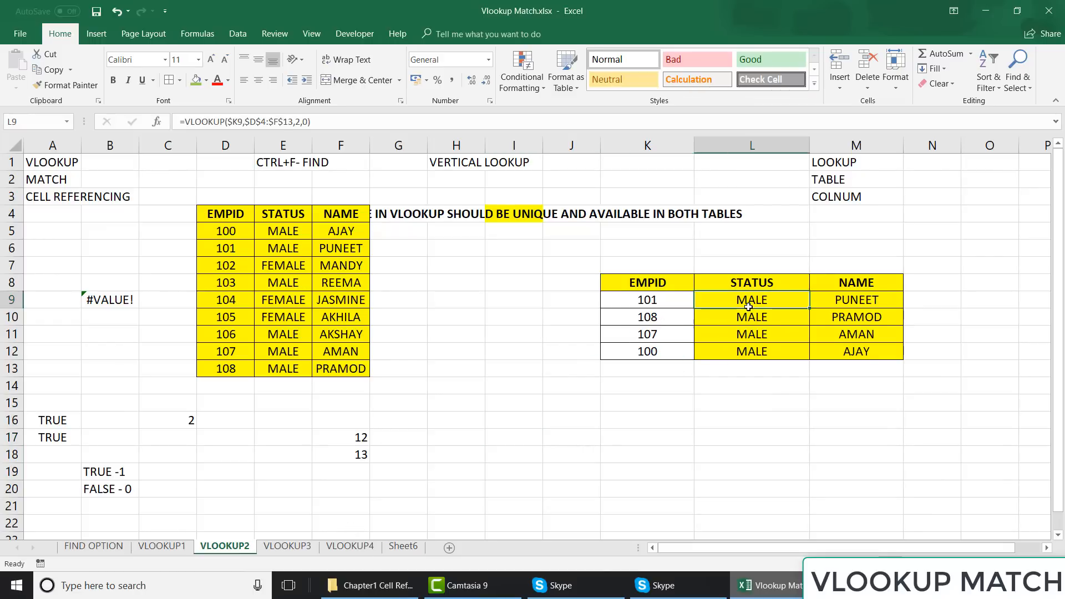
- On VLOOKUP4, highlight the SUB1 and SUB2 columns, I17:J21, and examine the VLOOKUP formulas in I18 and J18
left_click(351, 547)
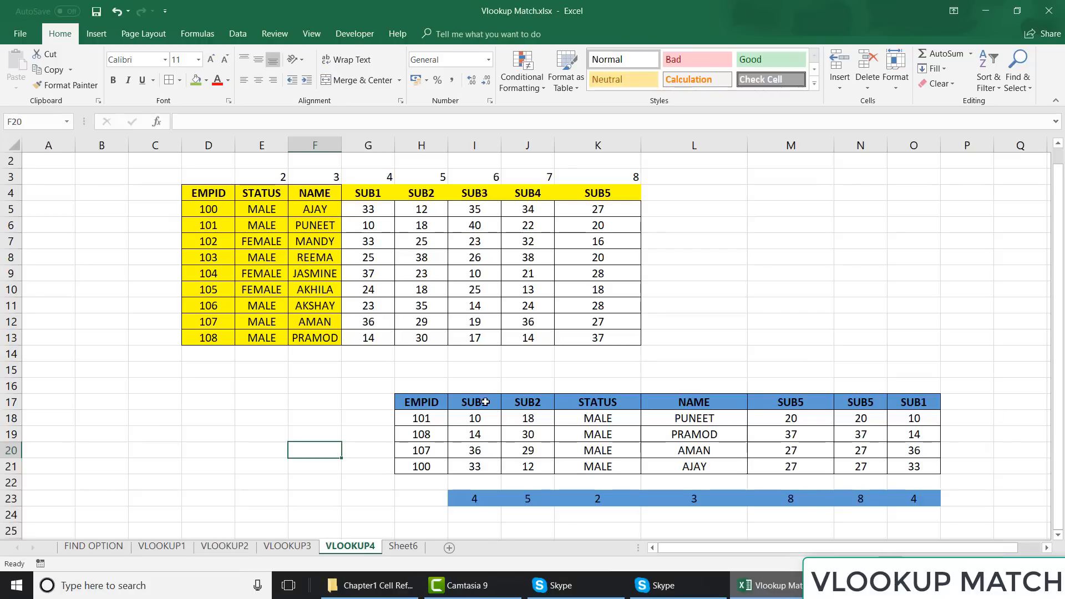
left_click_drag(450, 402, 527, 402)
key("shift+Down")
key("shift+Down")
key("shift+Down")
key("shift+Down")
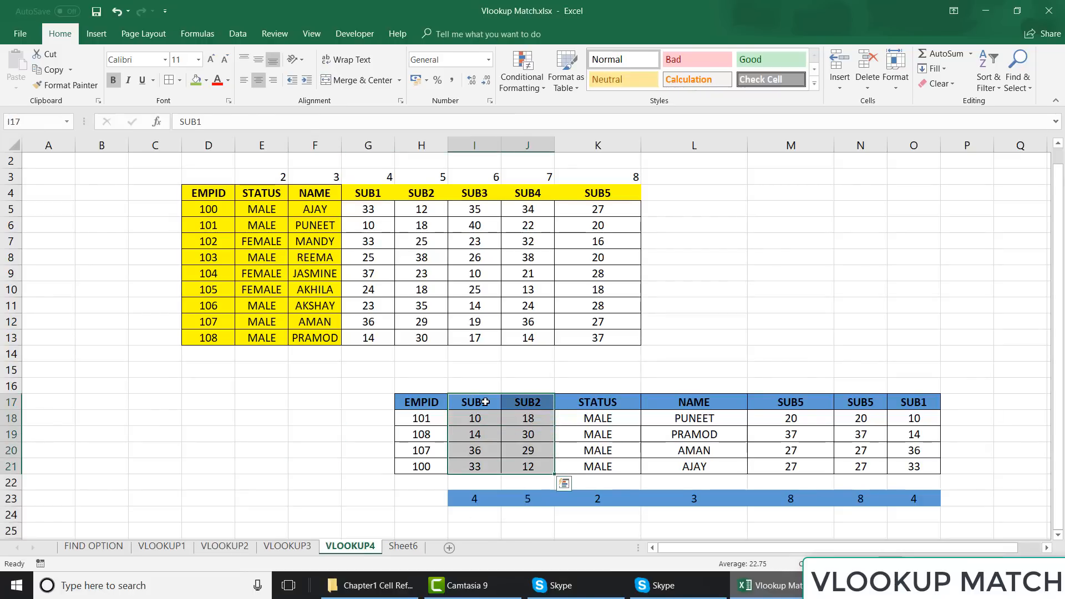
key("Down")
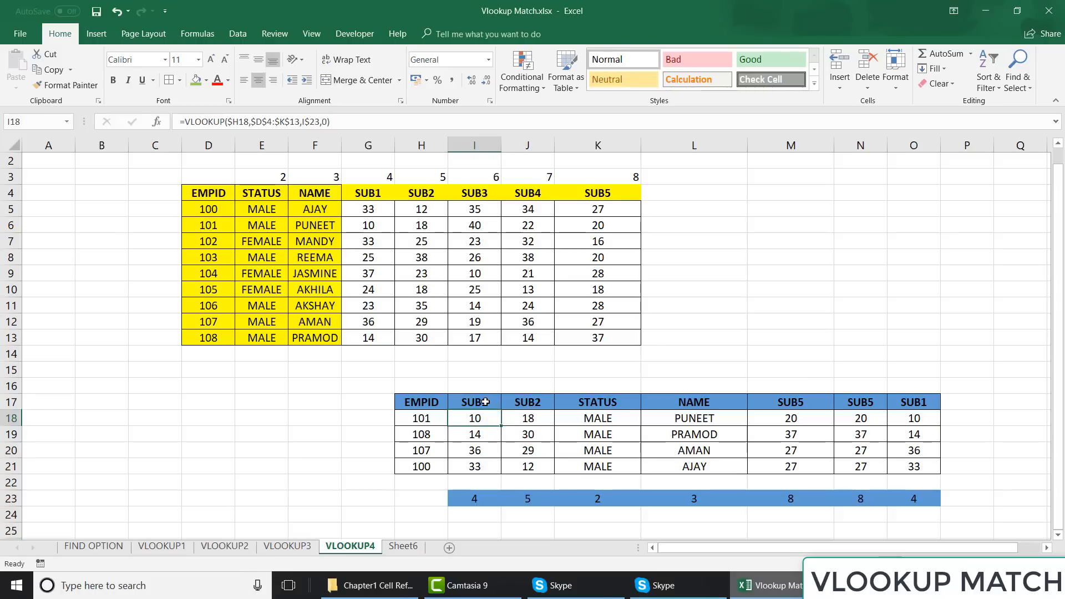
key("Right")
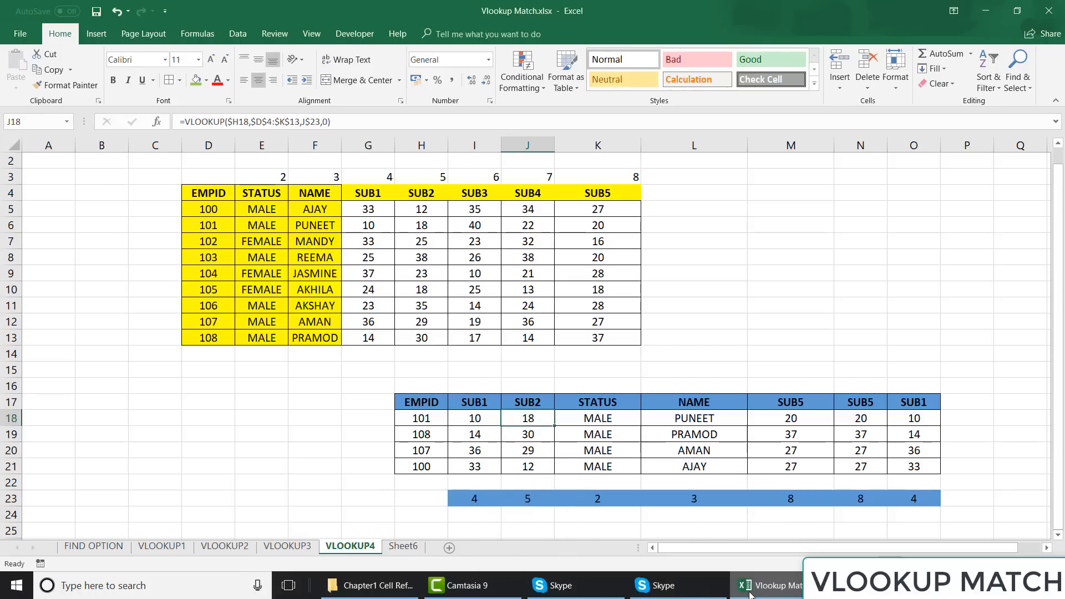
- Highlight the lookup table's header row, H17:O17, on VLOOKUP4
key("Left")
key("Left")
key("Up")
key("ctrl+shift+Right")
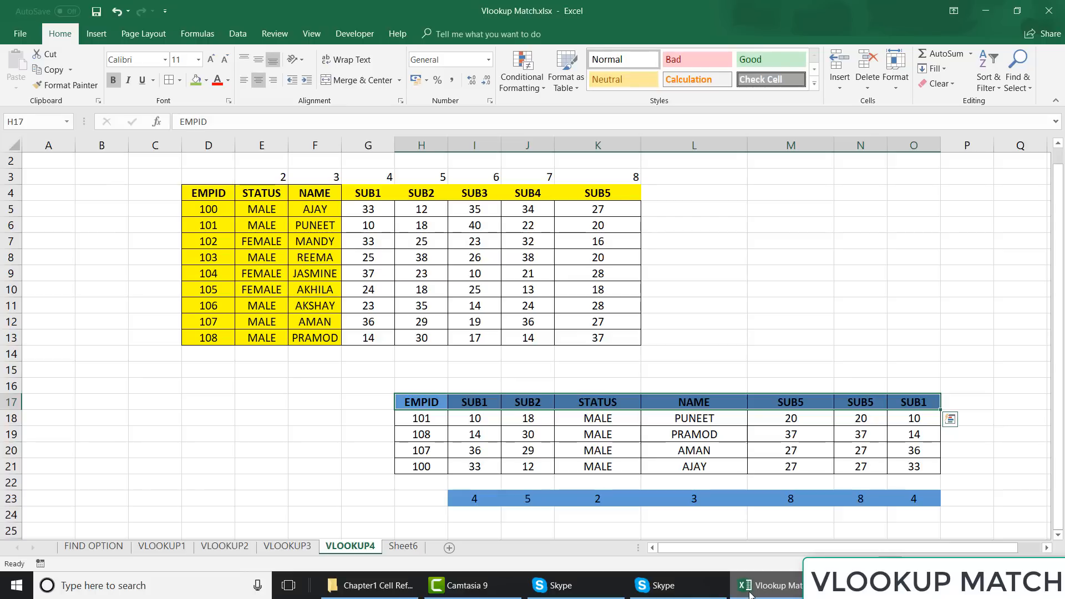
- Examine the VLOOKUP formula in J18 on the VLOOKUP3 sheet for comparison
left_click(287, 546)
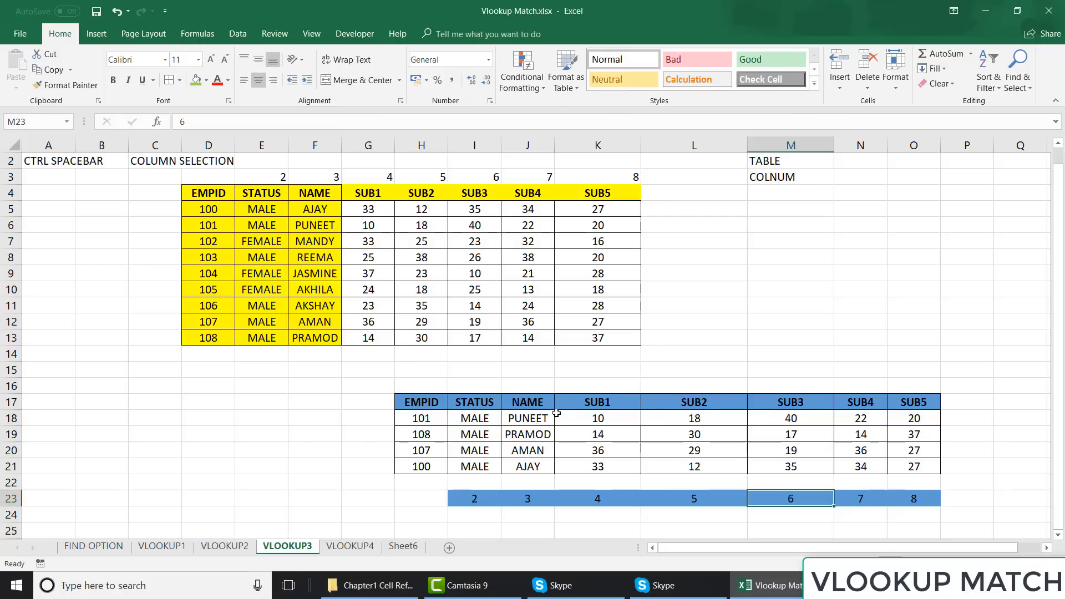
left_click(543, 415)
key("Left")
key("Right")
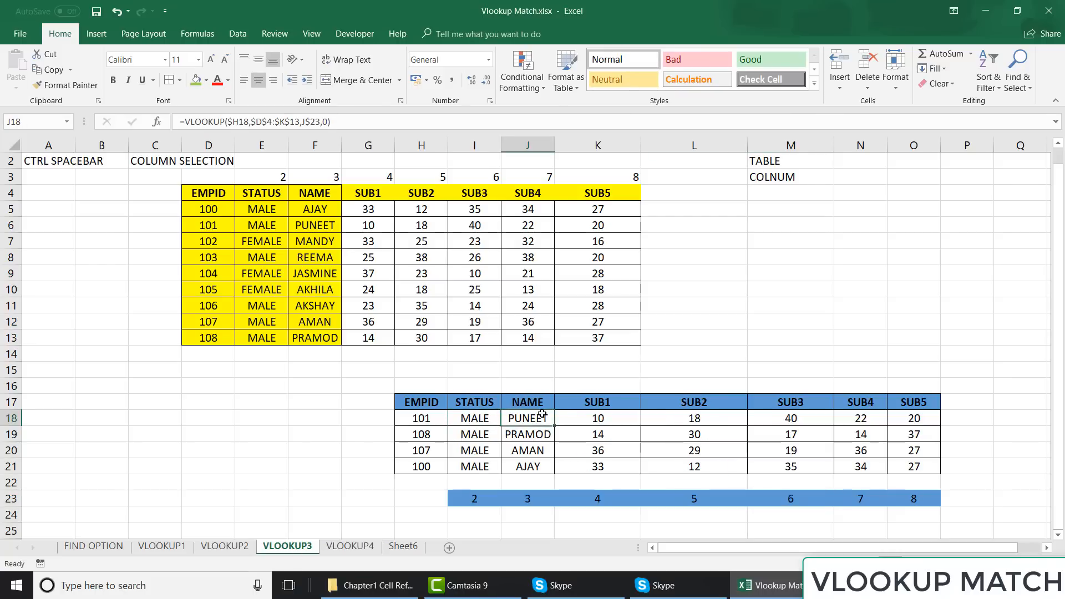
- Clear the VLOOKUP results for the last three employees, I19:O21, on VLOOKUP3
key("Left")
key("Up")
key("Down")
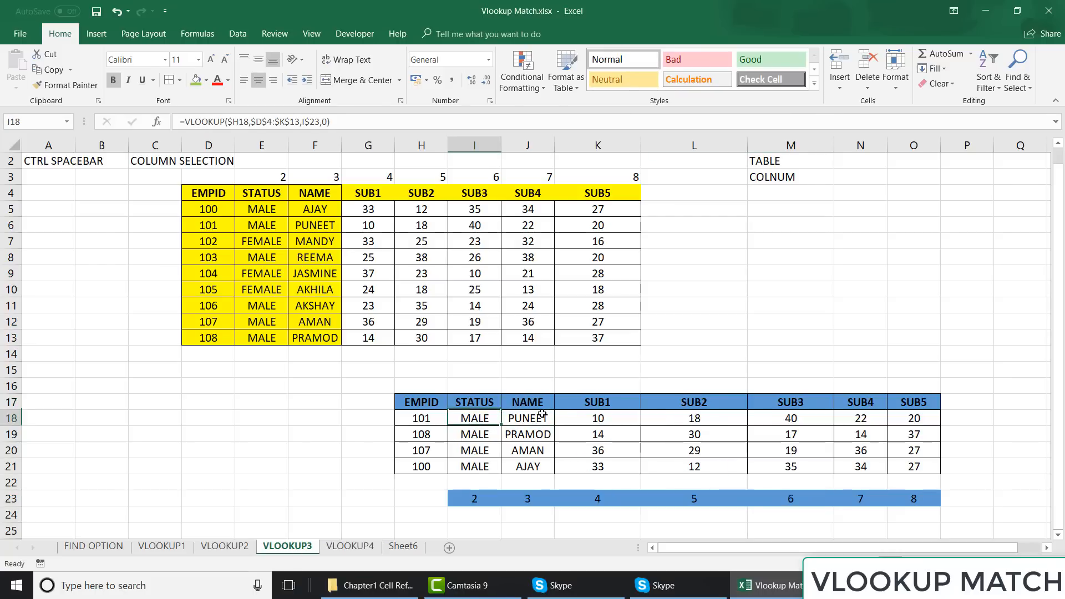
key("Down")
key("ctrl+shift+Right")
key("ctrl+shift+Down")
key("Delete")
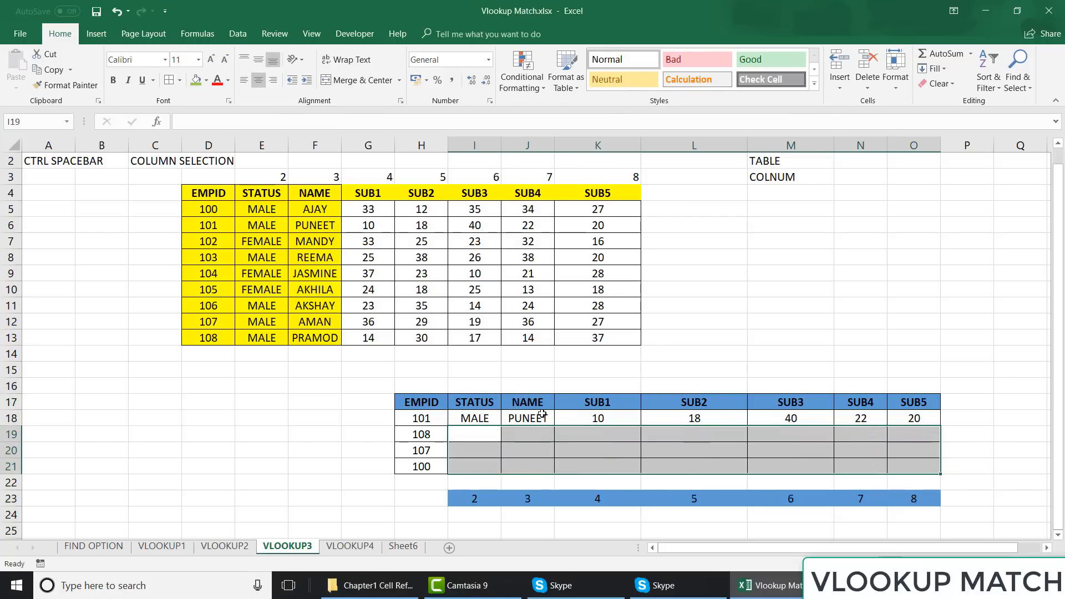
- Delete the typed column numbers from the blue helper row, I23:O23
key("Down")
key("Down")
key("Down")
key("Down")
key("ctrl+shift+Right")
key("Delete")
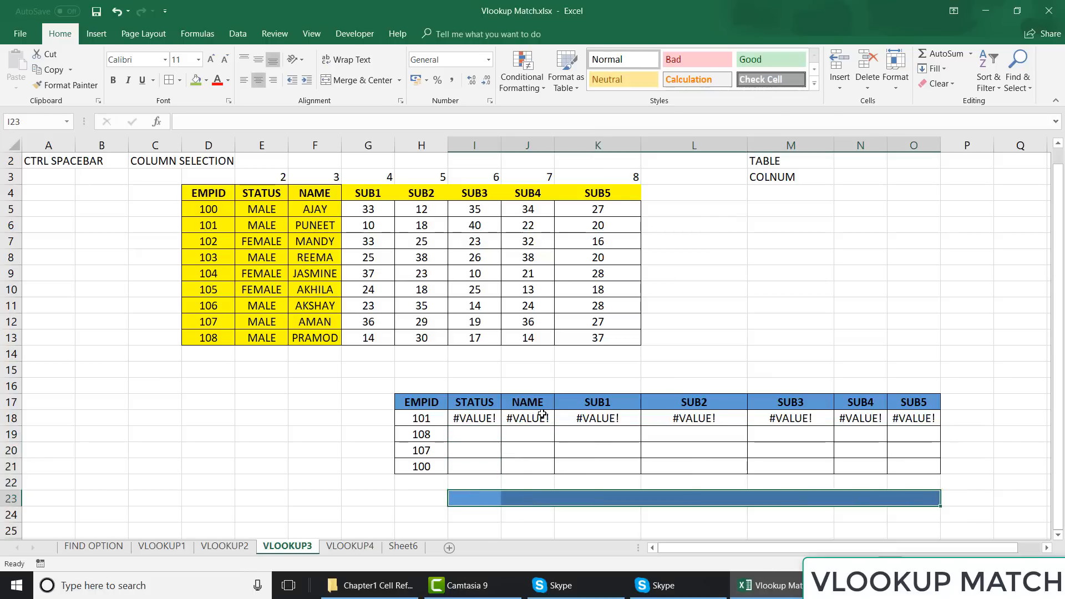
- Clear the VLOOKUP formulas in J18:O18, keeping only the STATUS formula in I18
key("Up")
key("Up")
key("Up")
key("Up")
key("Right")
key("Up")
key("ctrl+shift+Right")
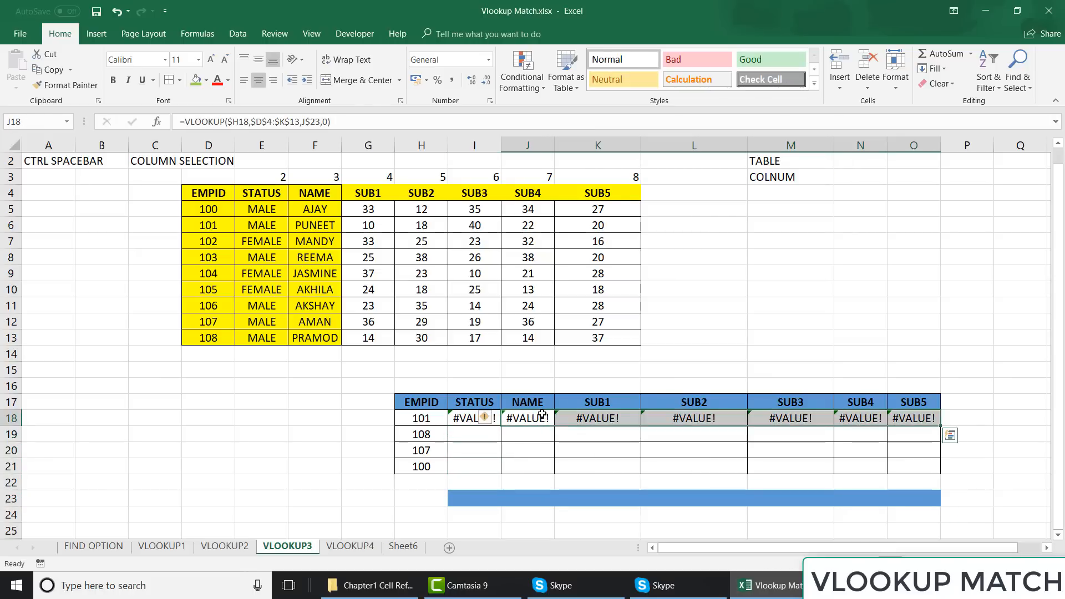
key("Delete")
- Replace the I$23 reference in I18's VLOOKUP with the fixed column number 2
key("Down")
key("Up")
key("Left")
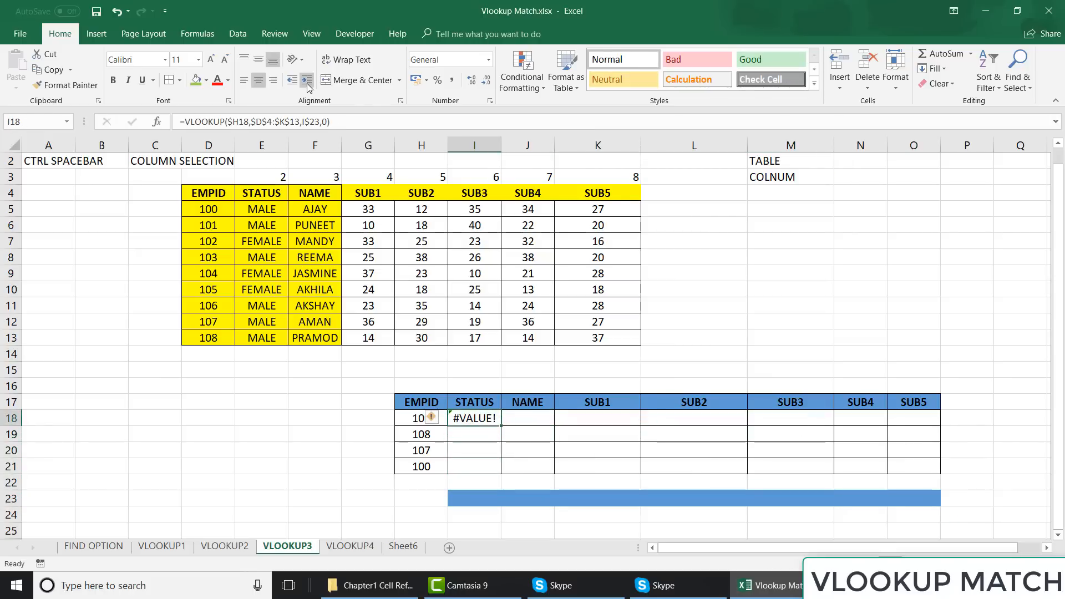
left_click(320, 122)
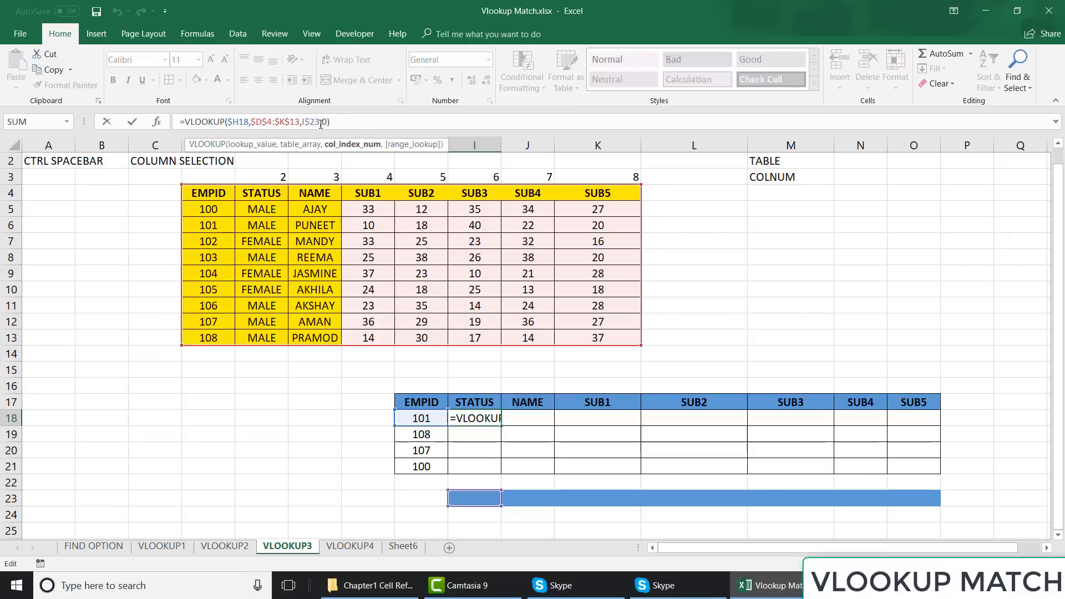
key("BackSpace")
key("BackSpace")
key("BackSpace")
key("BackSpace")
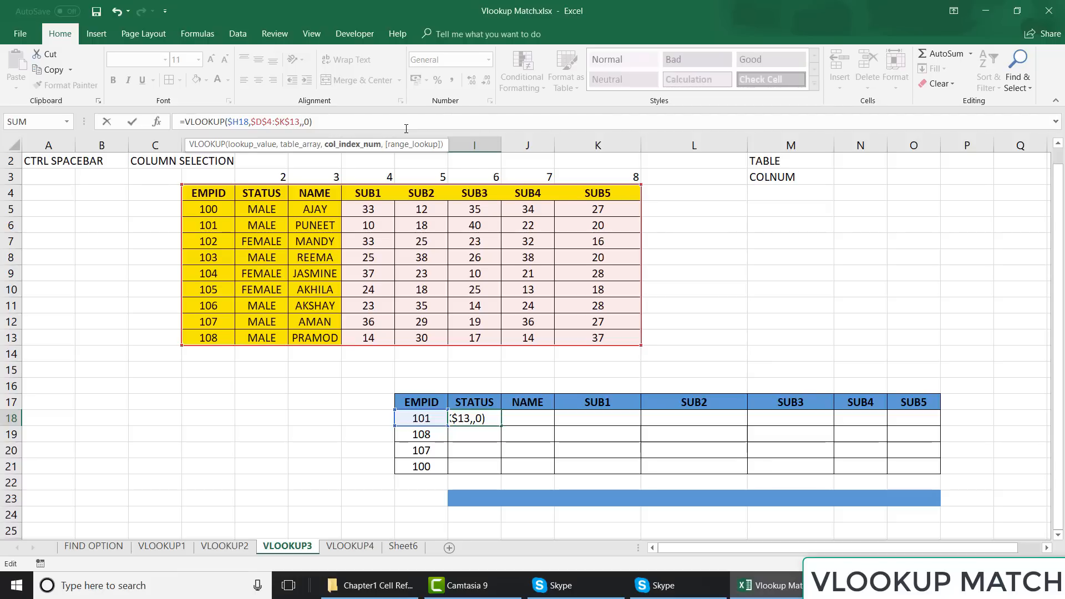
type("2")
key("ctrl+Return")
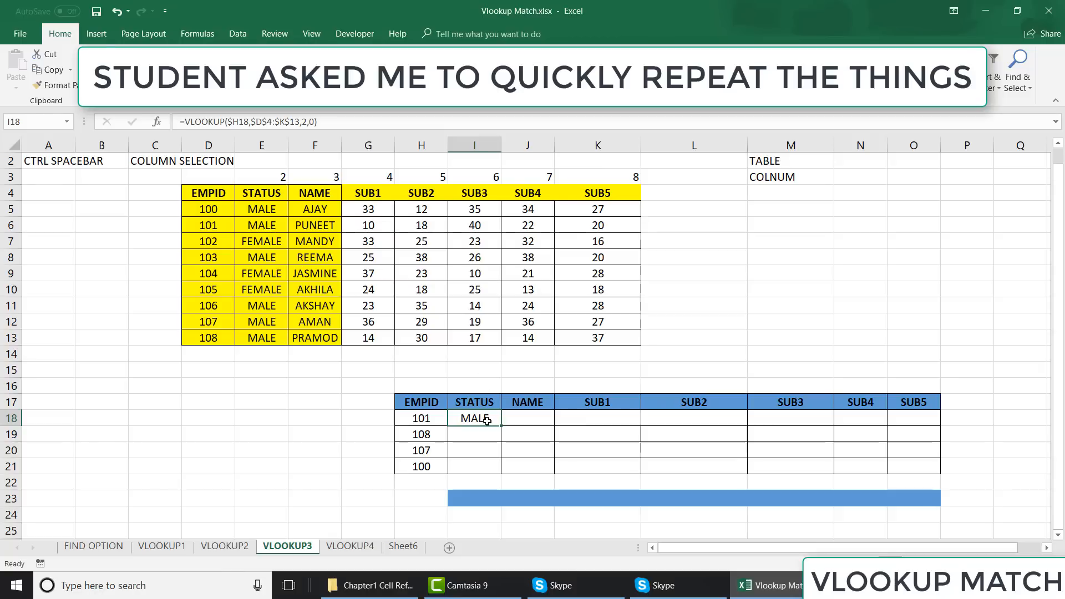
- Change the NAME header in J17 of the lookup table to SUB5
mouse_move(498, 425)
left_mouse_down()
mouse_move(549, 430)
mouse_move(503, 425)
left_mouse_up()
left_click(530, 402)
type("SUB")
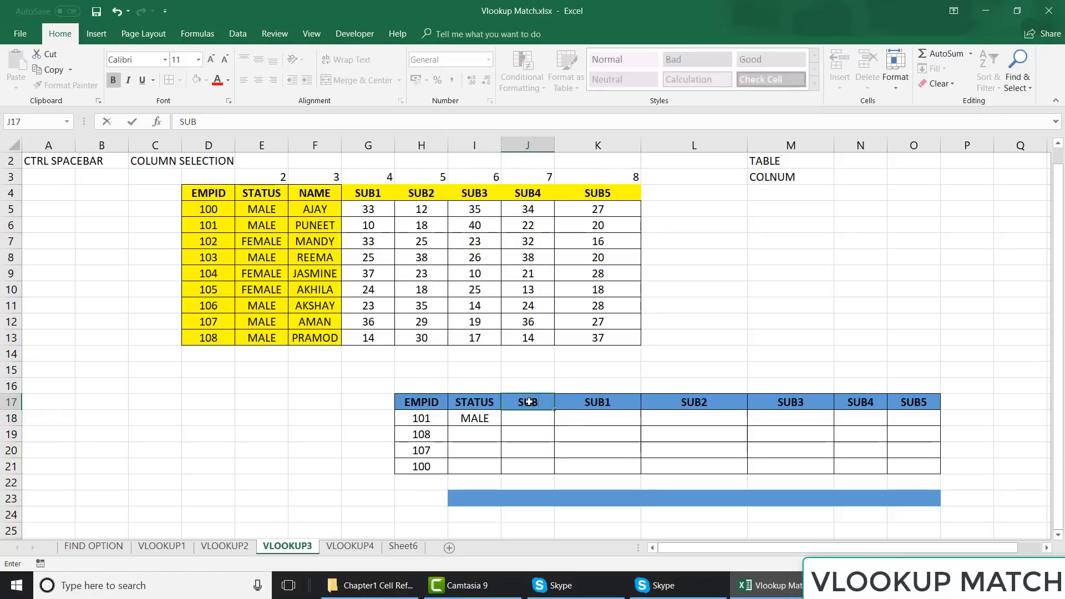
type("5")
key("Return")
key("Left")
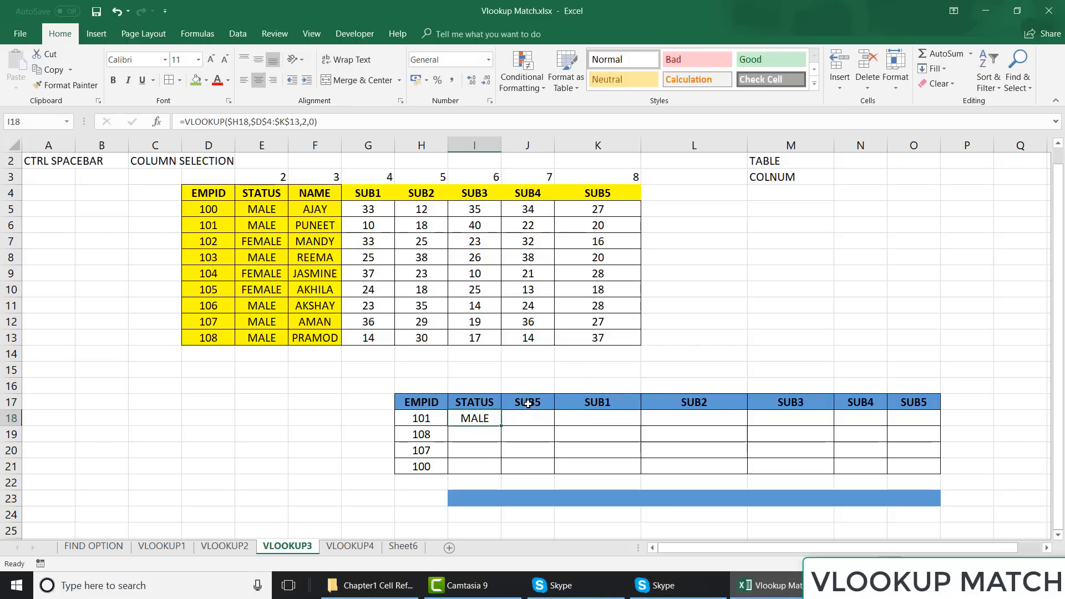
- Fill I18's VLOOKUP into J18 and set its column number to 8 for SUB5
left_click_drag(502, 425, 536, 419)
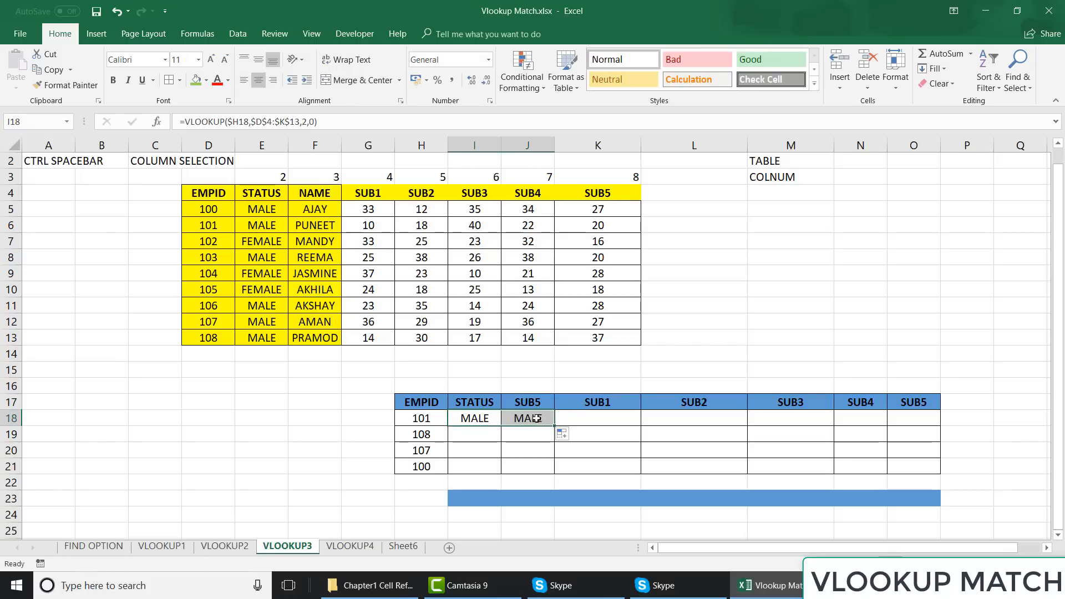
left_click(537, 419)
left_click(306, 121)
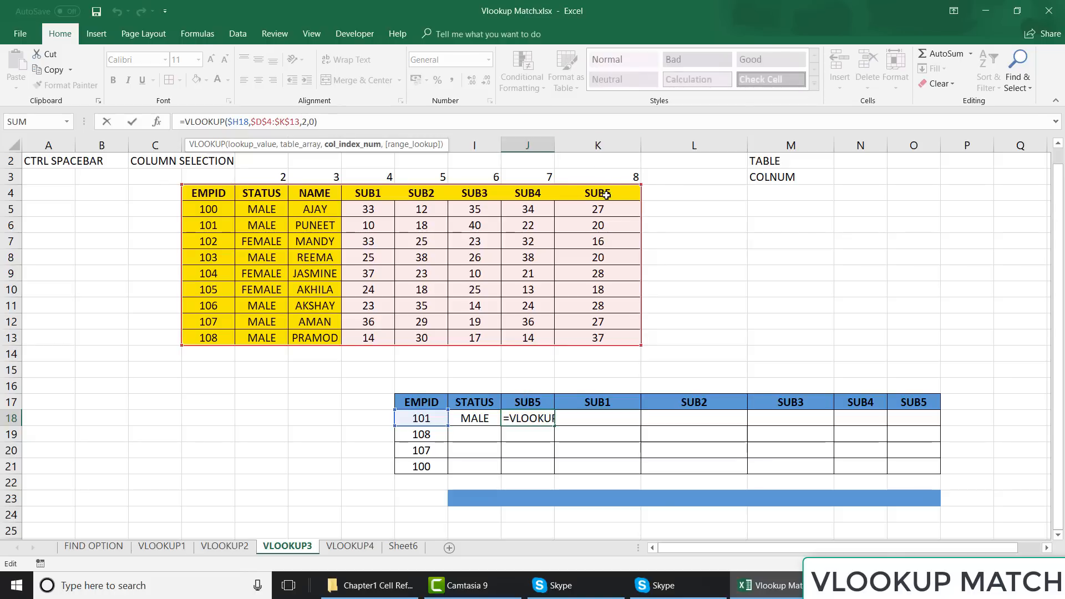
key("BackSpace")
type("8")
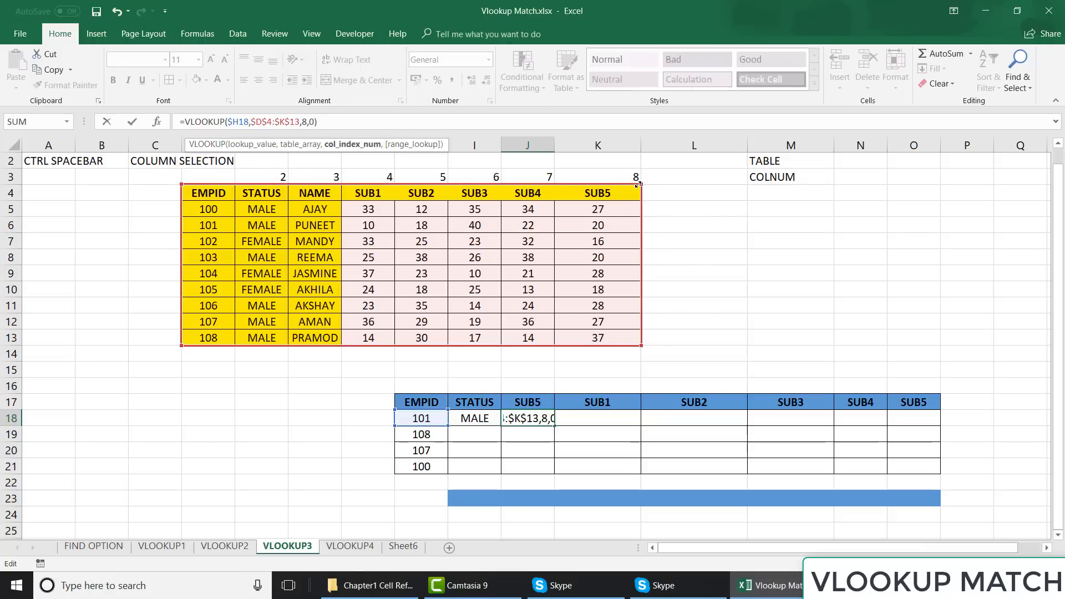
key("ctrl+Return")
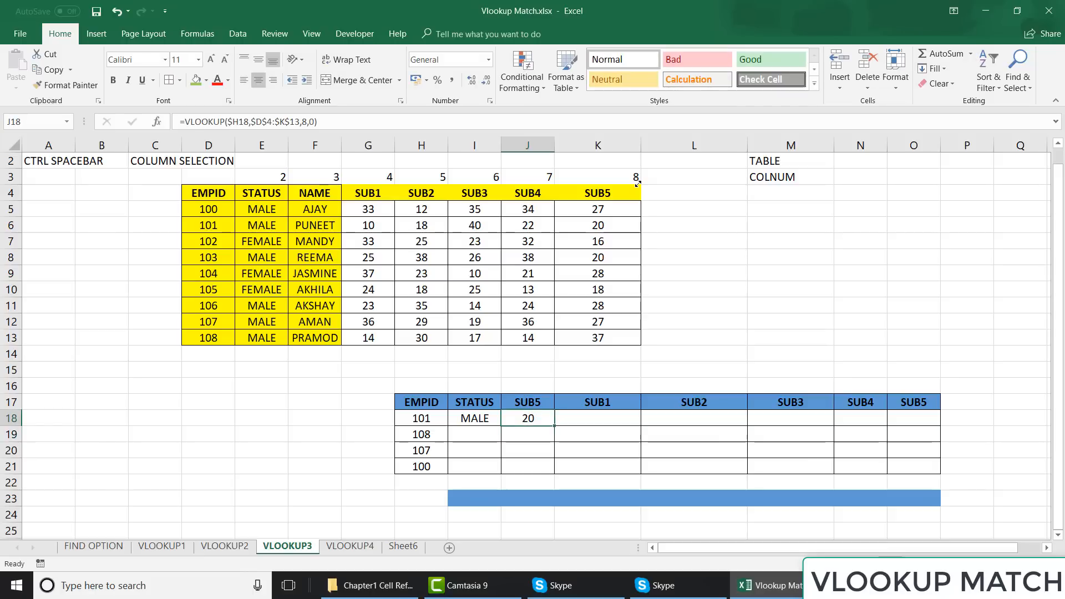
- Copy J18's VLOOKUP formula into K18 and L18
key("ctrl+c")
key("Right")
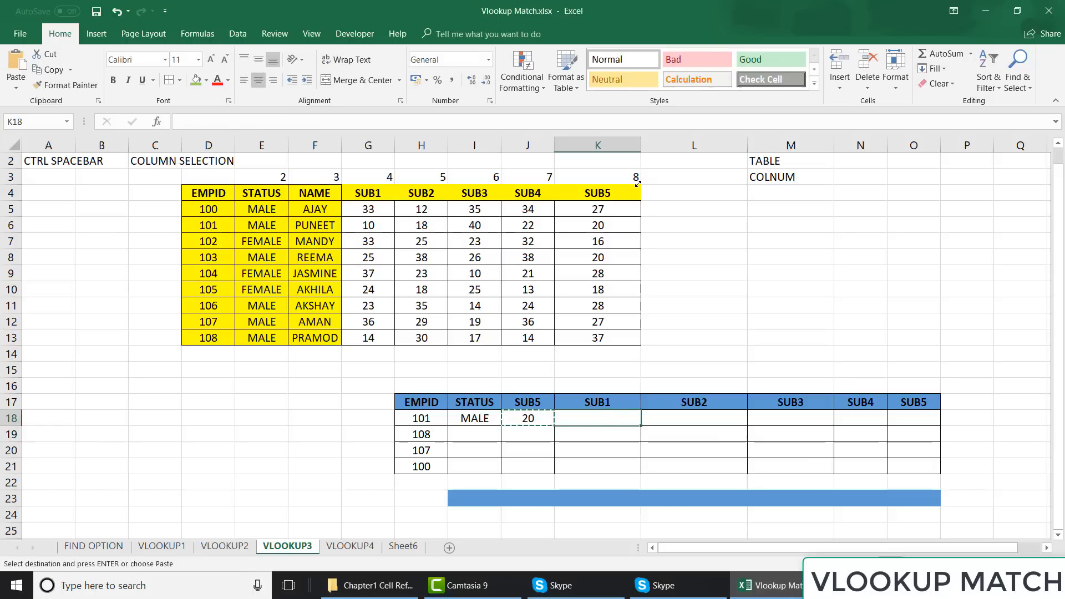
key("ctrl+v")
key("Right")
key("ctrl+v")
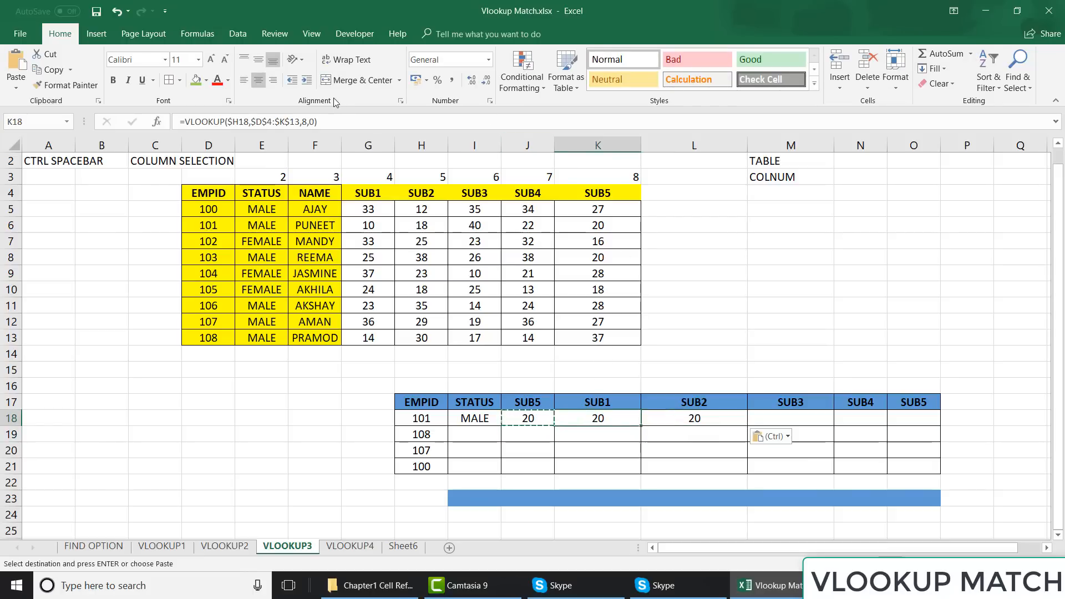
- Set the column number in K18's VLOOKUP to 4 for SUB1
left_click(306, 121)
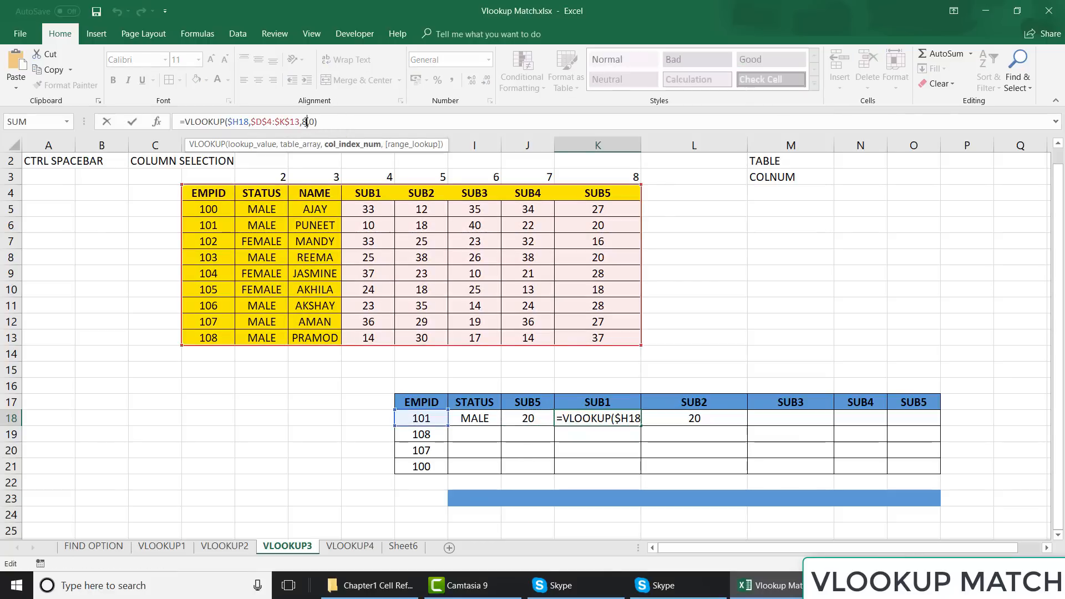
key("BackSpace")
type("4")
key("Return")
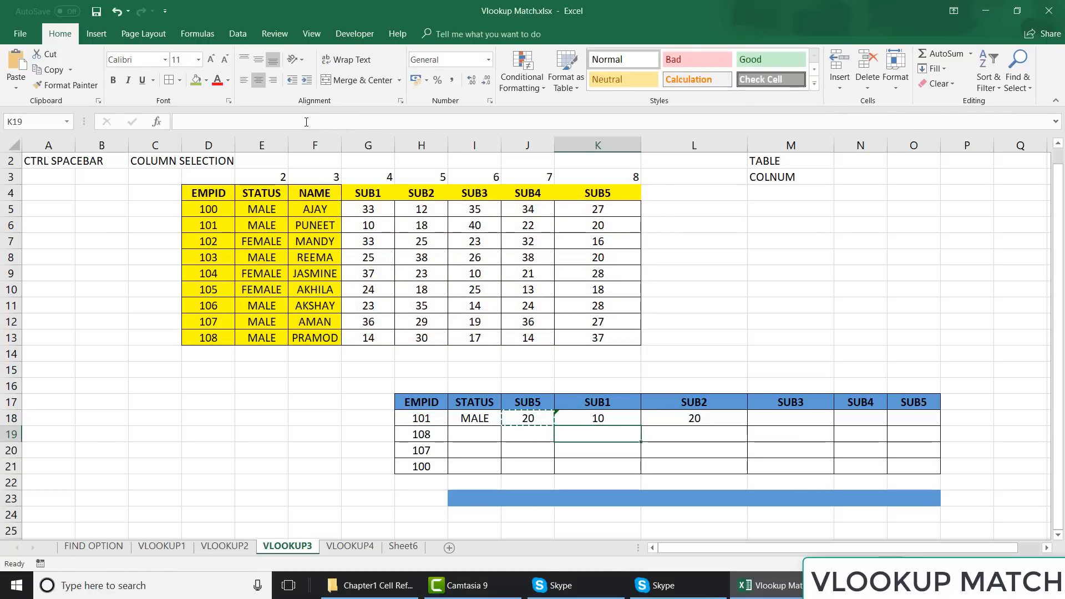
left_click(600, 418)
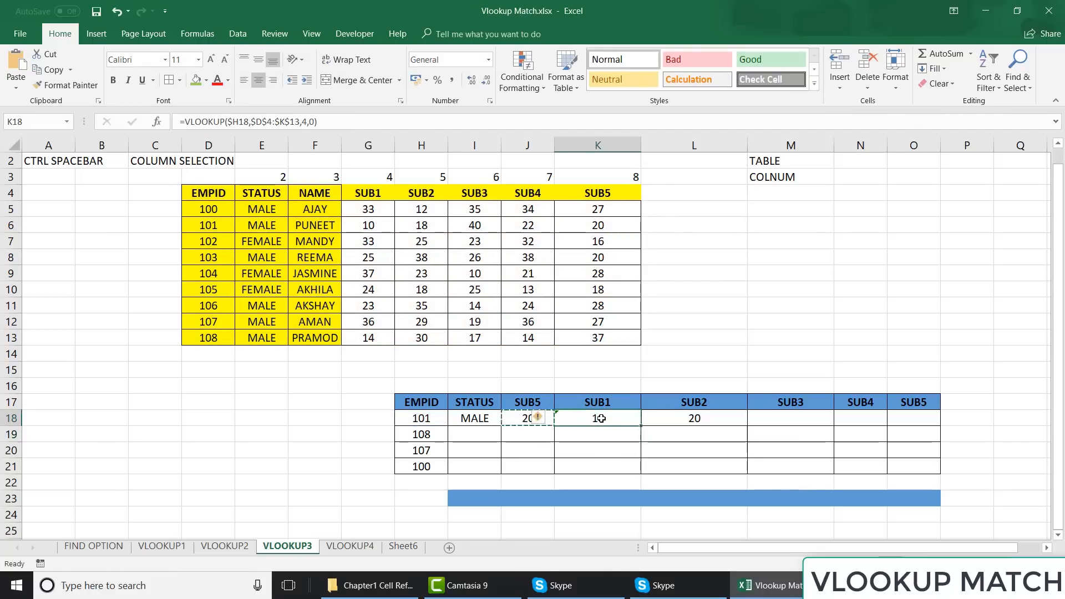
- Count the source table's header columns from EMPID to SUB1 and compare with the SUB1 header in K17
left_click(203, 192)
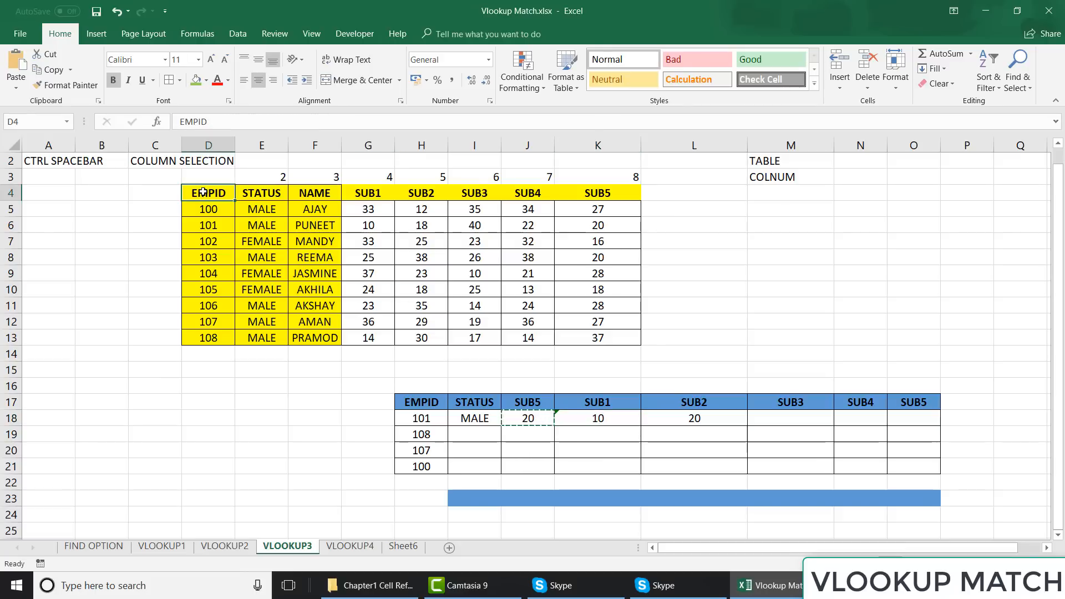
key("Right")
key("Right")
key("Right")
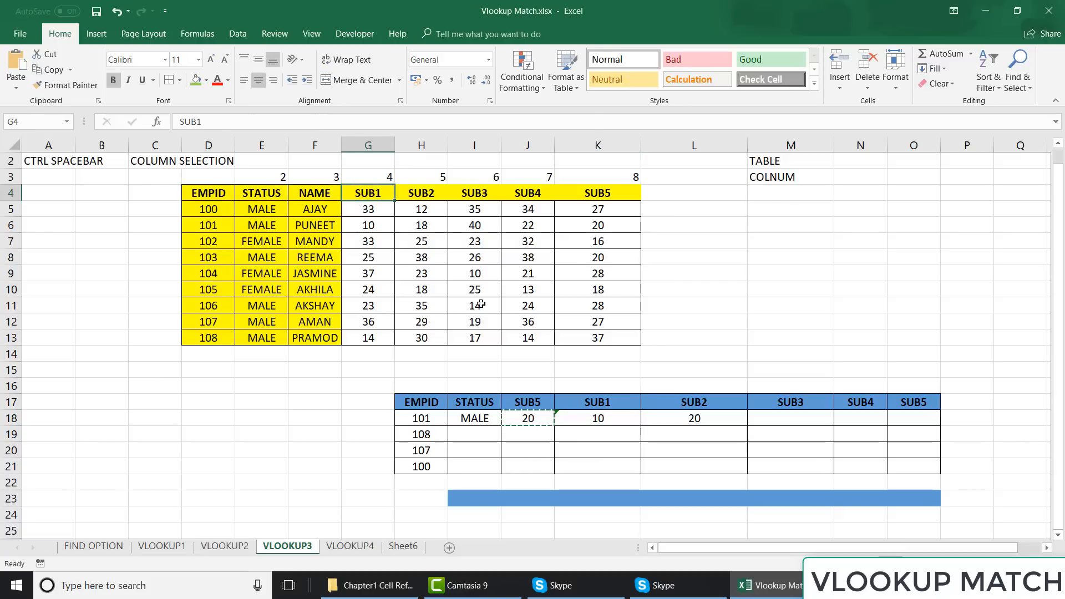
left_click(611, 402)
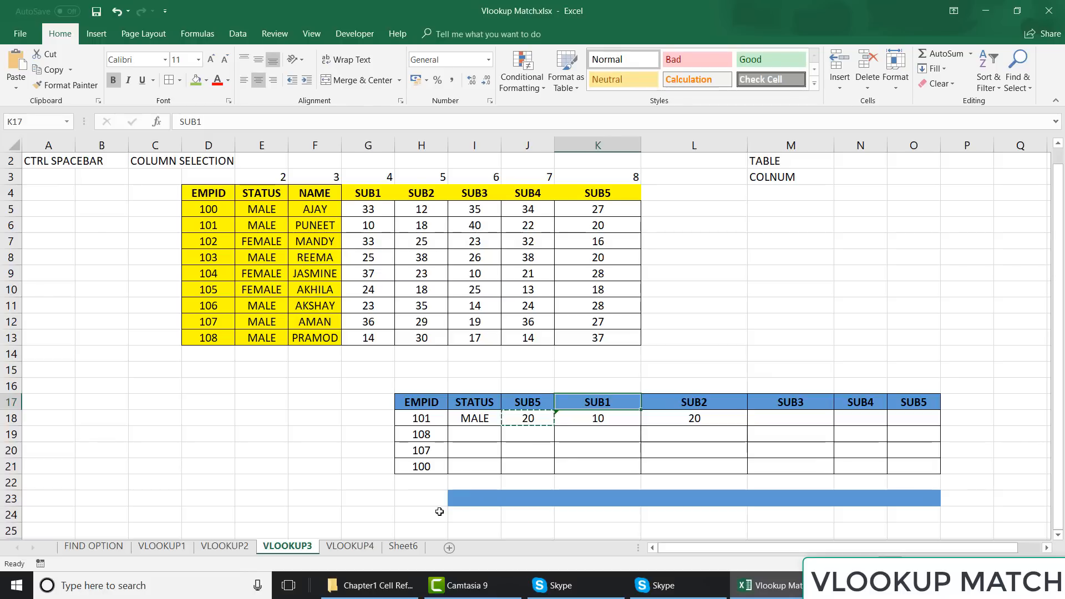
- Undo the VLOOKUP3 edits to restore the NAME header, the row 23 column numbers and the original VLOOKUP formulas
key("ctrl+z")
key("ctrl+z")
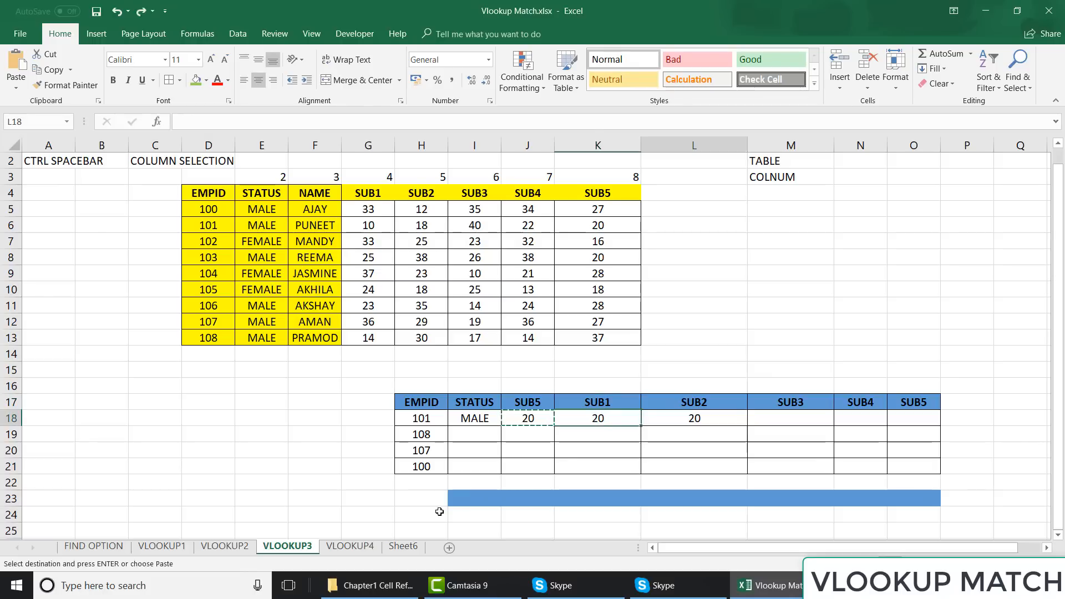
key("ctrl+z")
key("ctrl+z")
key("ctrl+z")
key("ctrl+z")
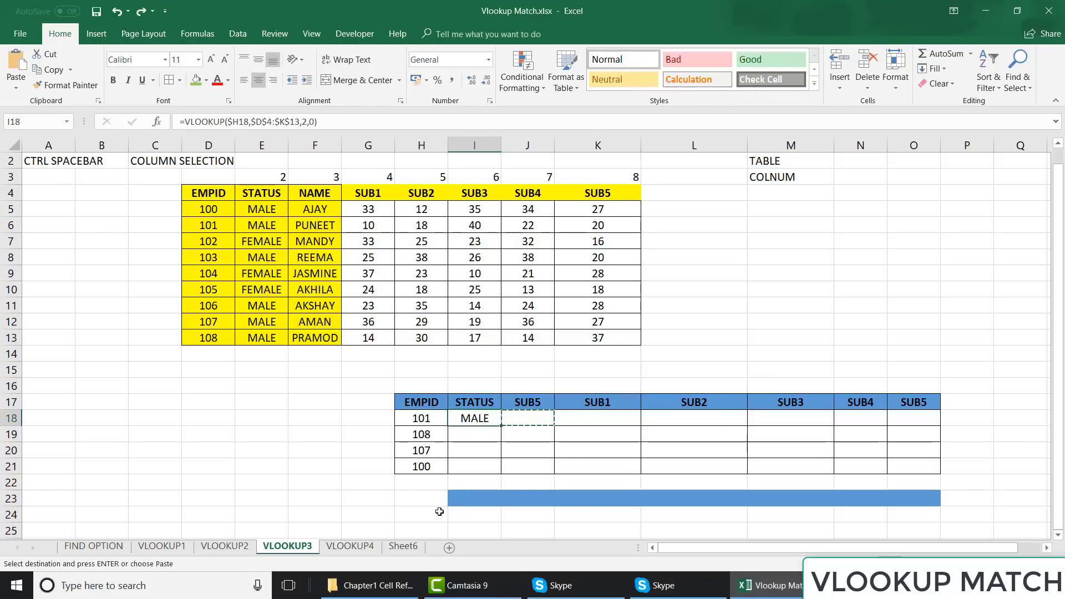
key("ctrl+y")
key("ctrl+y")
key("ctrl+y")
key("ctrl+y")
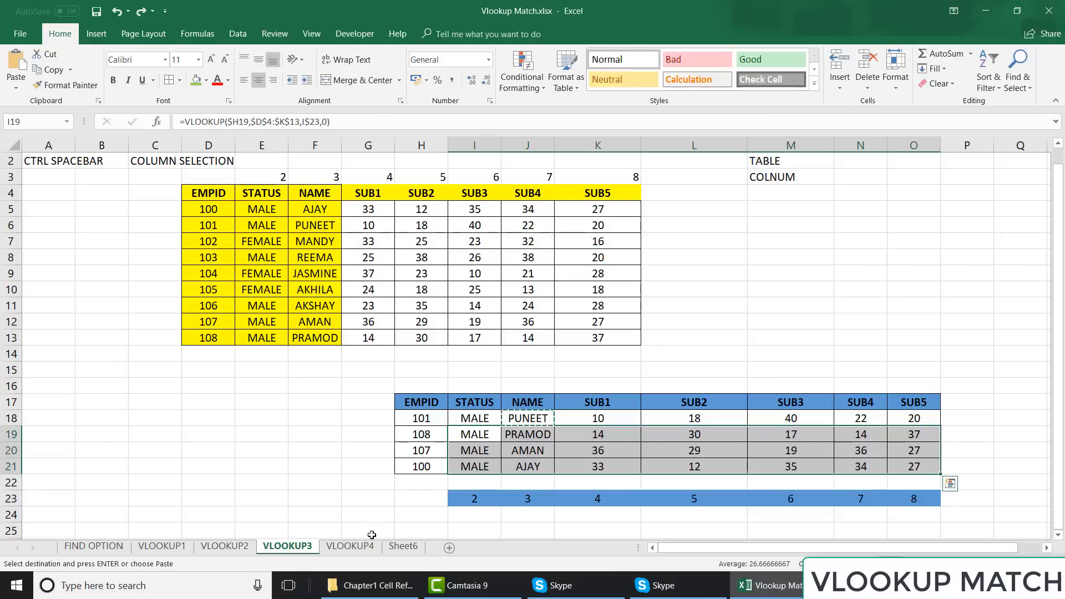
- On VLOOKUP4, examine how I18's VLOOKUP takes its column number from the MATCH formula in I23
left_click(360, 548)
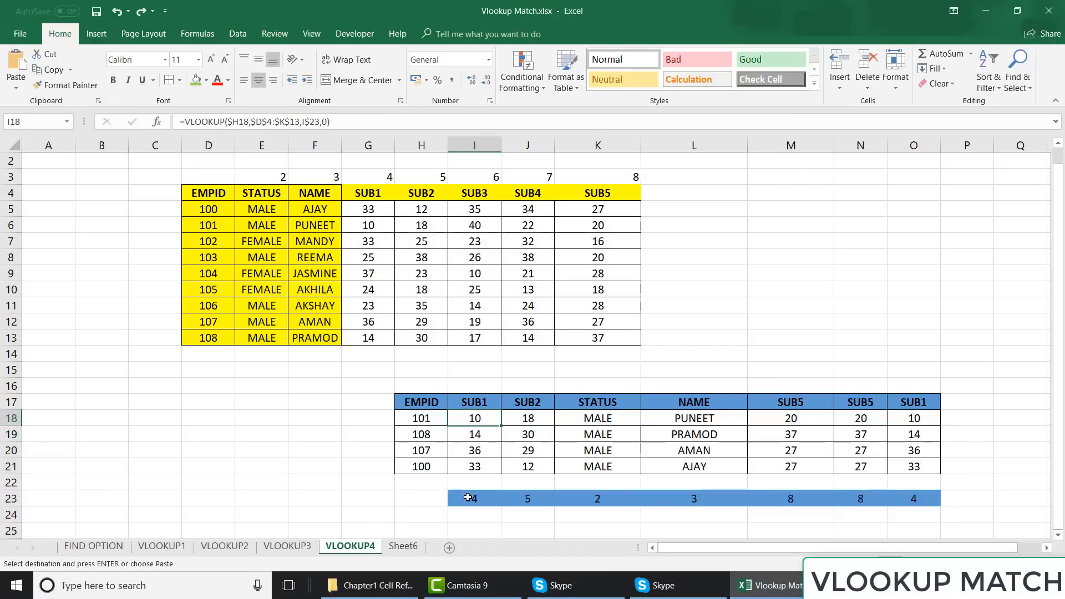
left_click(467, 497)
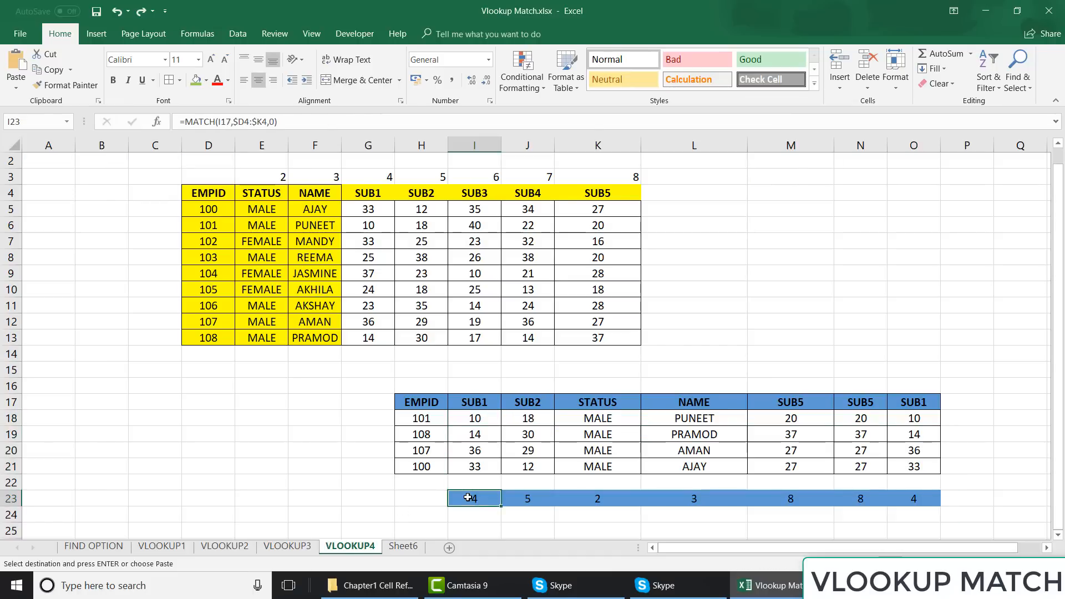
left_click(471, 403)
left_click(473, 417)
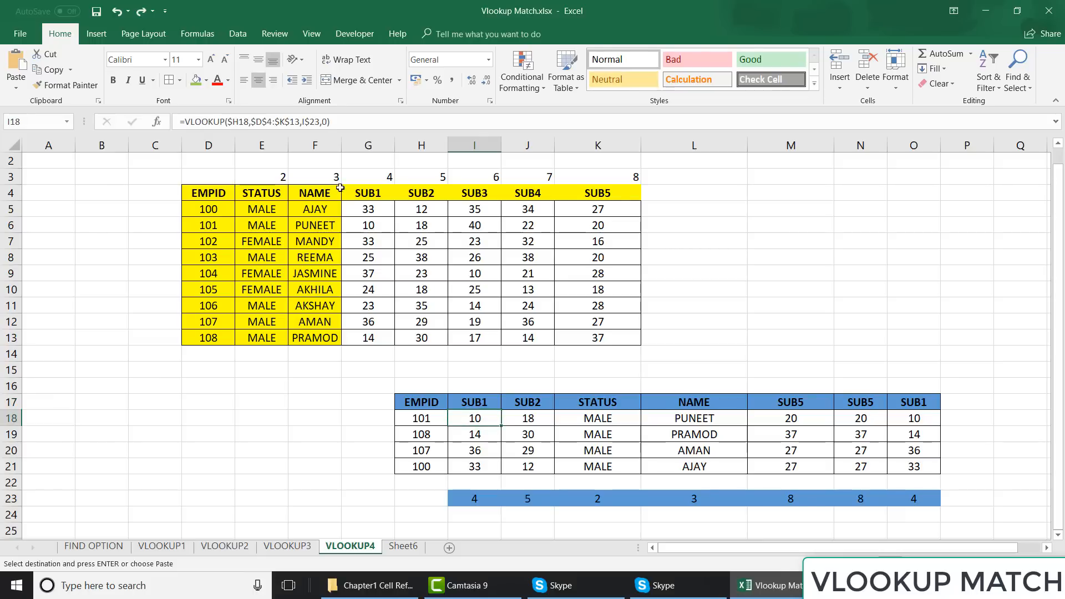
left_click(310, 122)
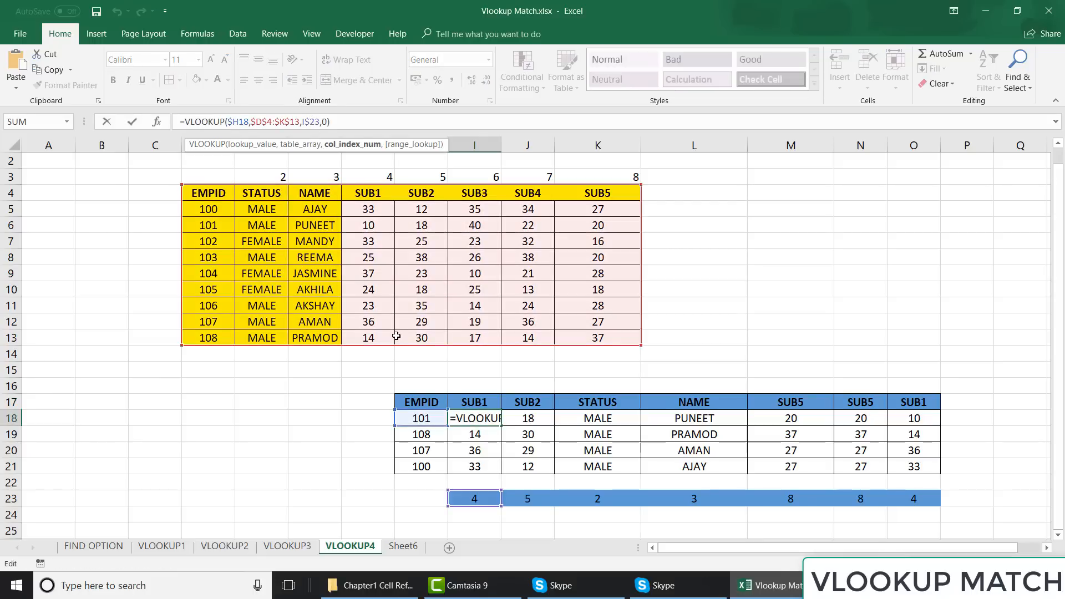
key("Escape")
- Examine the lookup value, header range and match type in I23's MATCH formula, and compare J23 and I21
left_click(484, 499)
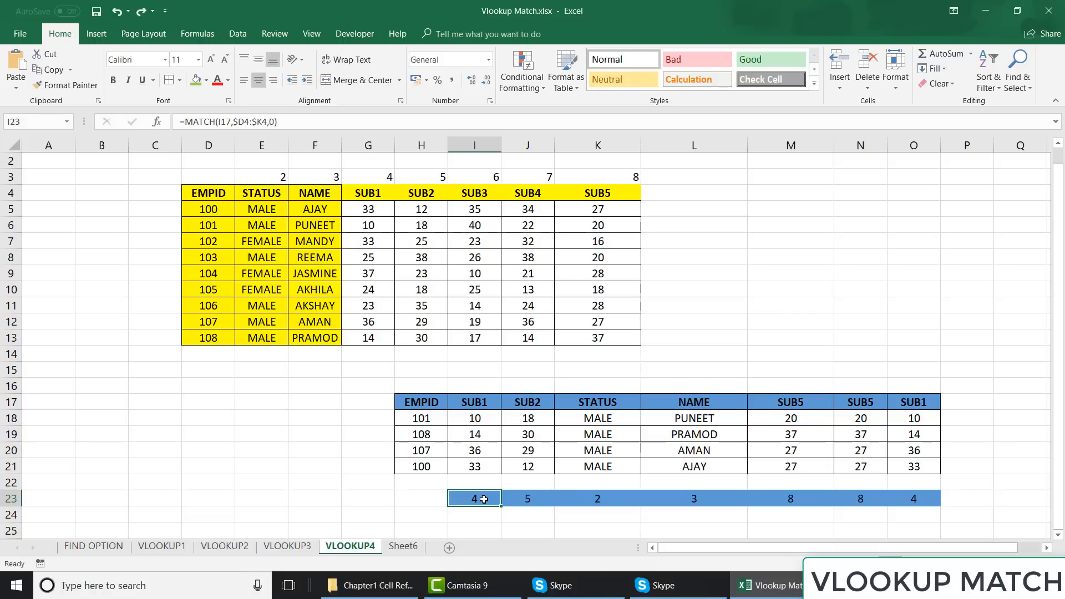
left_click(222, 123)
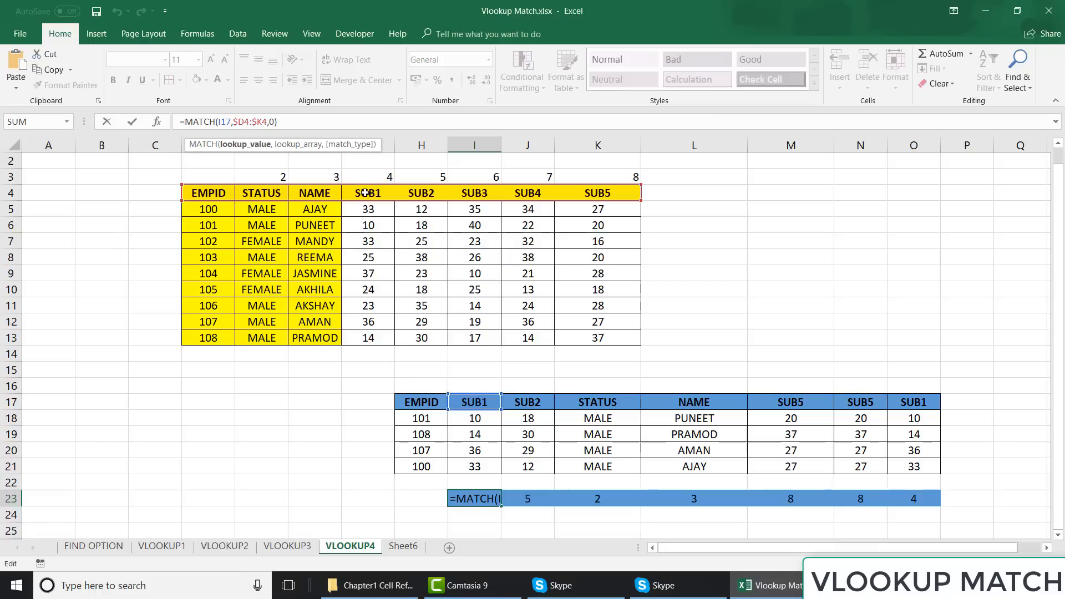
left_click(270, 122)
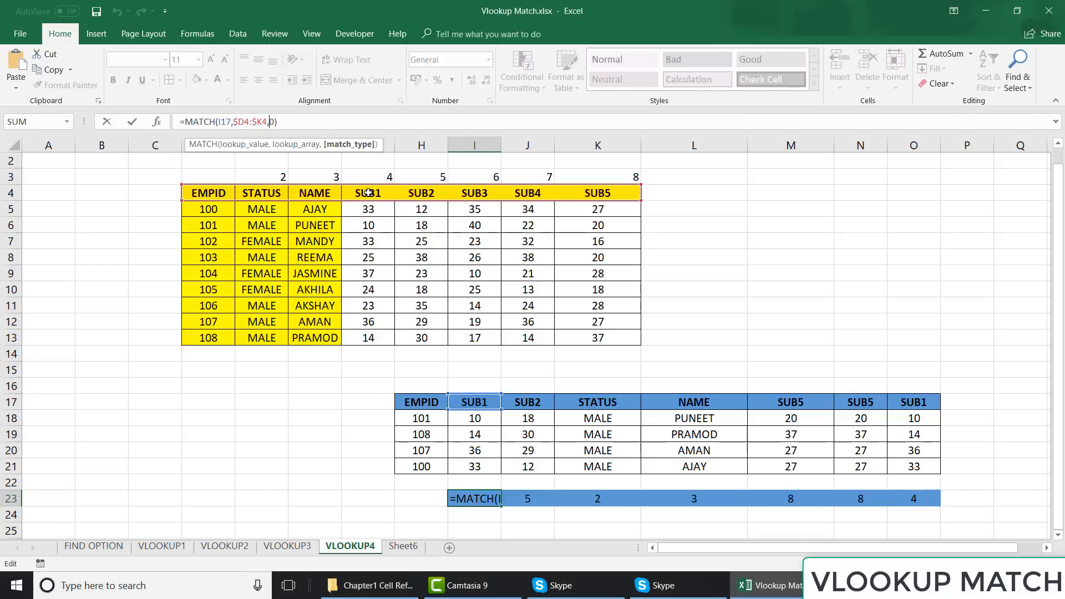
key("ctrl+Return")
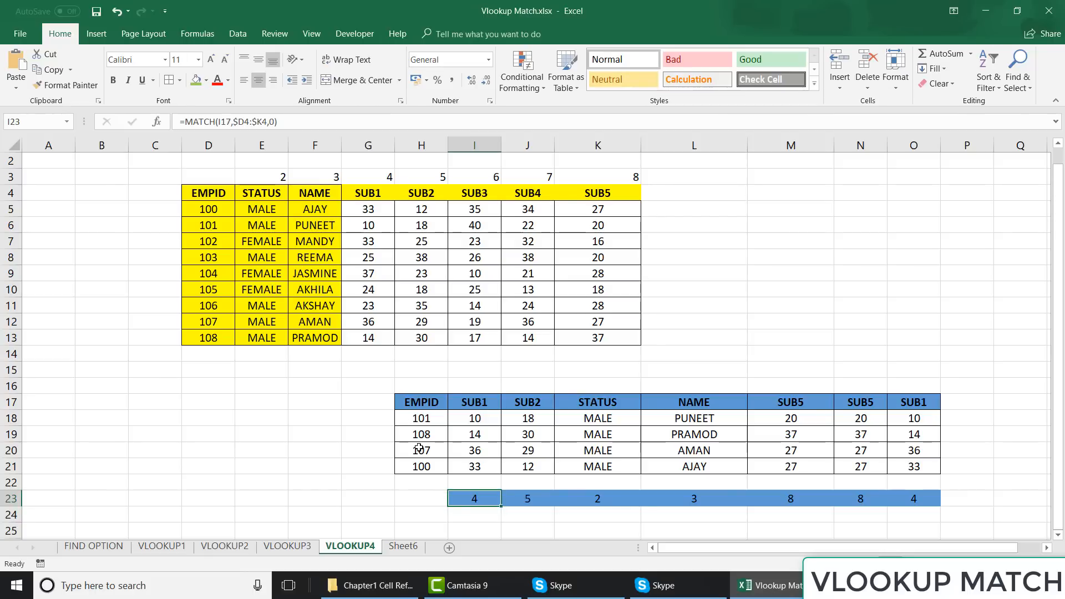
key("Right")
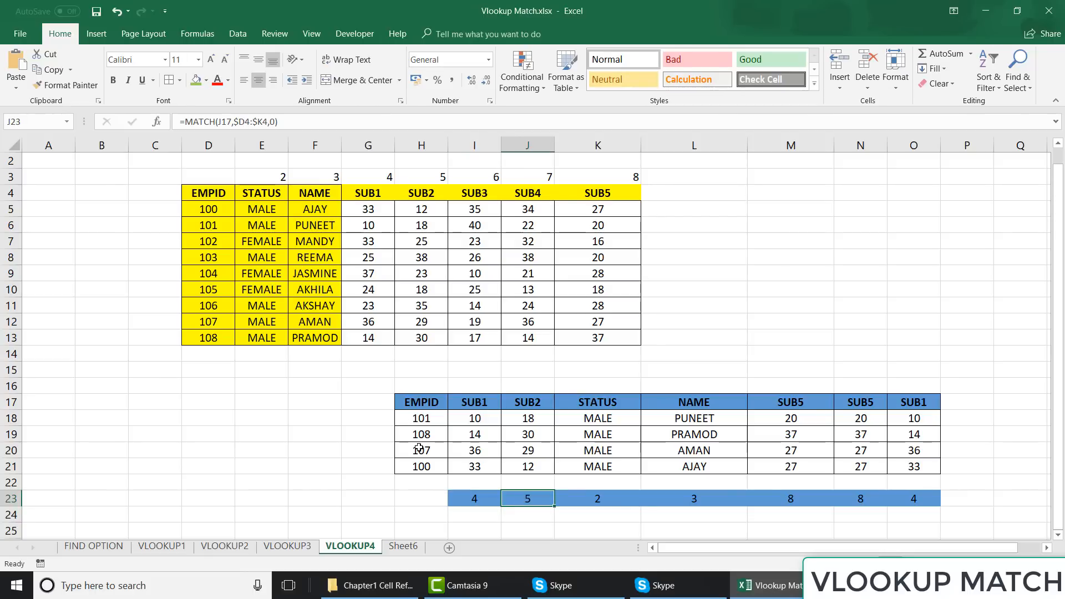
left_click(454, 465)
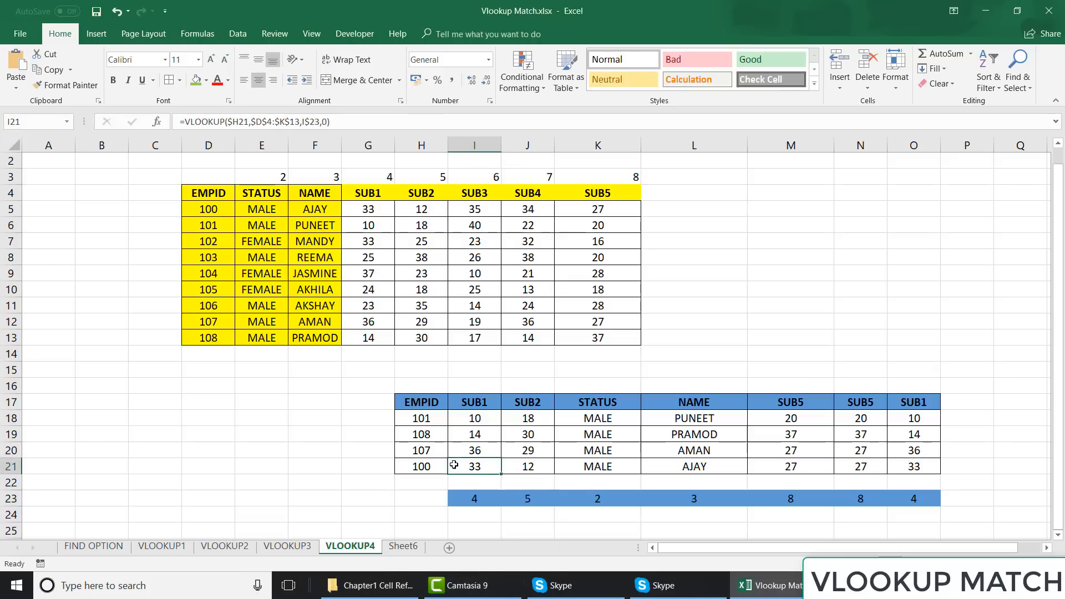
- Examine the lookup value and header range in J23's MATCH formula
left_click(526, 498)
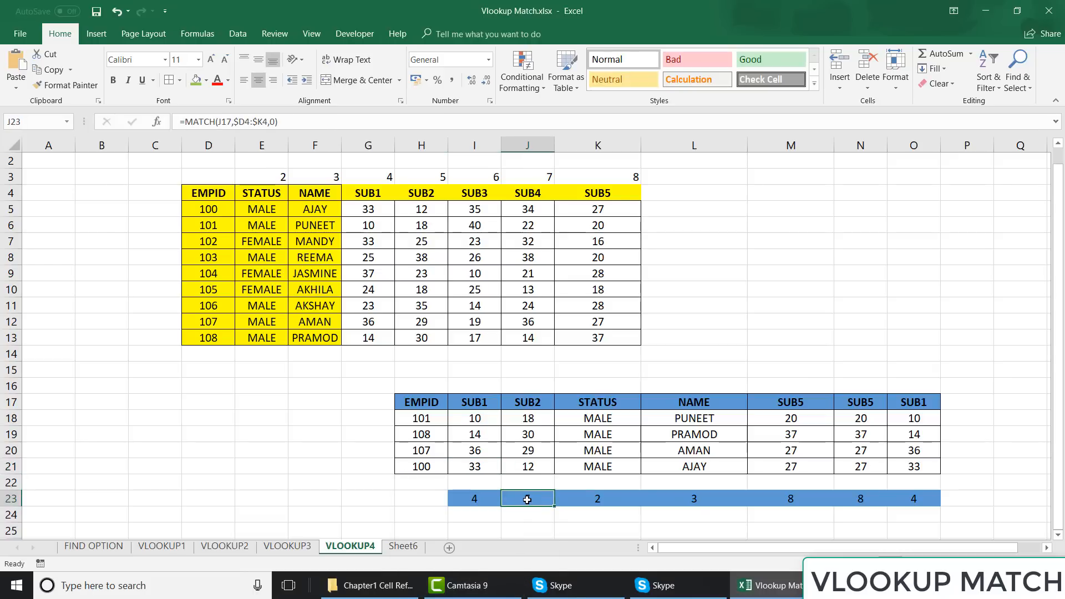
left_click(250, 118)
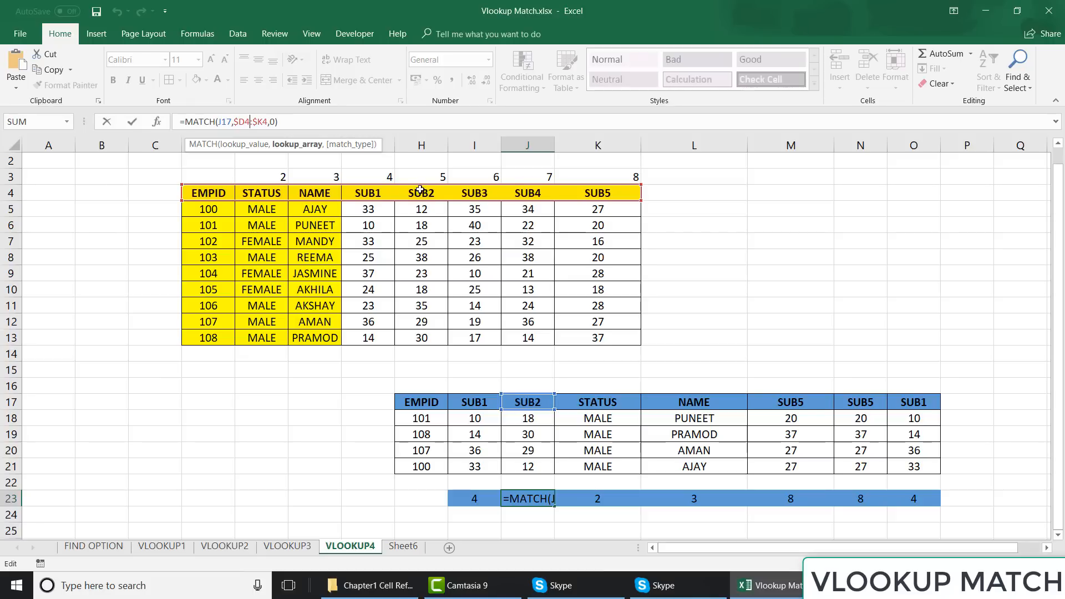
key("ctrl+Return")
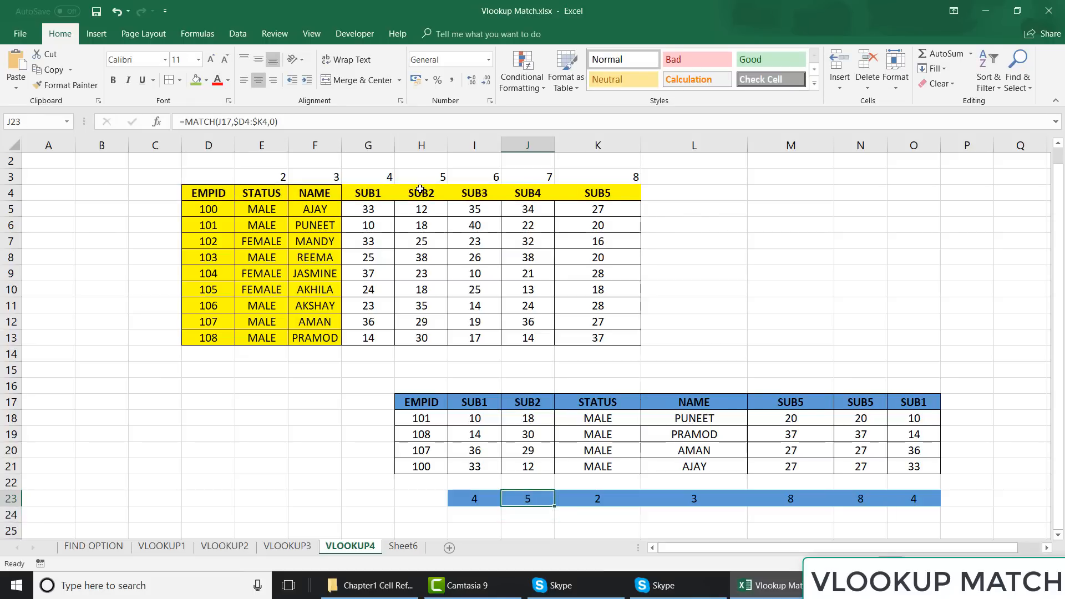
- Compare the MATCH formulas across row 23 from I23 to O23 and the row 17 header each one looks up
key("Right")
key("Right")
key("Right")
key("Right")
key("Right")
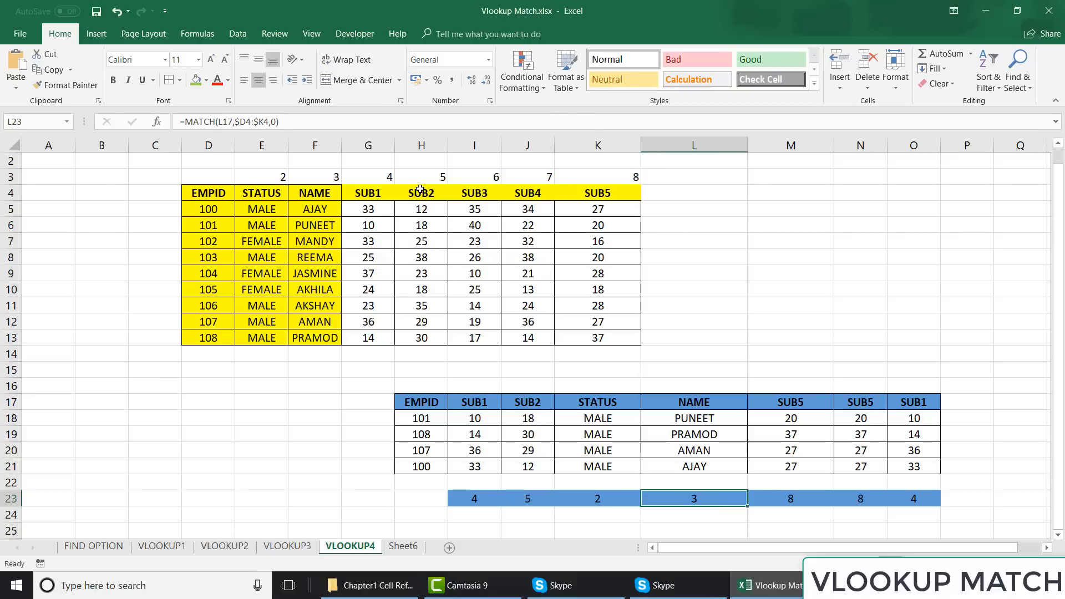
key("Left")
key("Left")
key("Left")
key("Left")
key("Left")
key("Left")
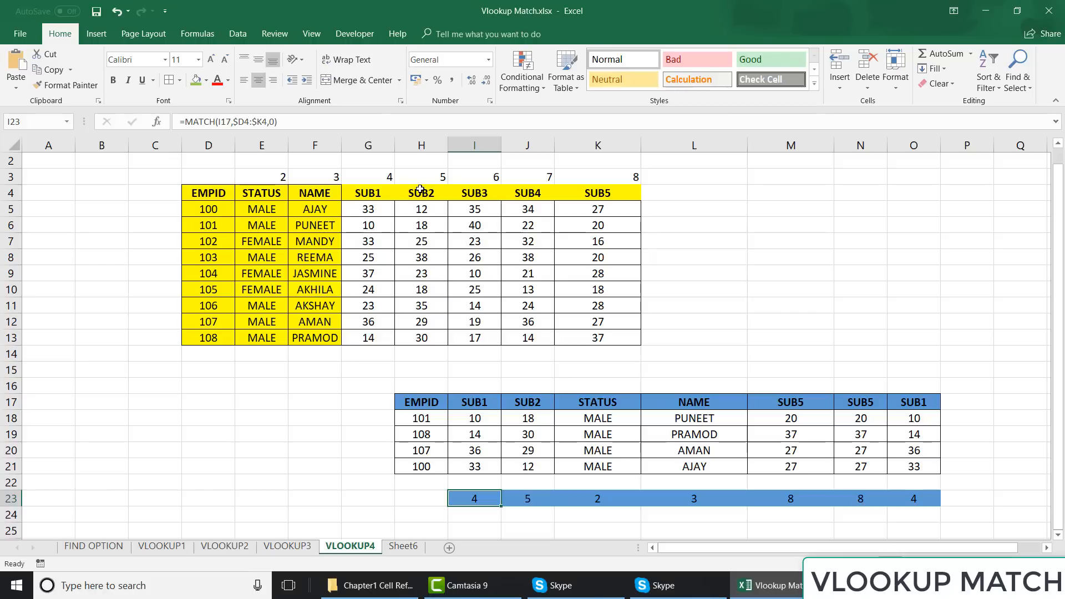
key("Right")
key("Right")
key("Right")
key("Right")
key("Right")
key("Right")
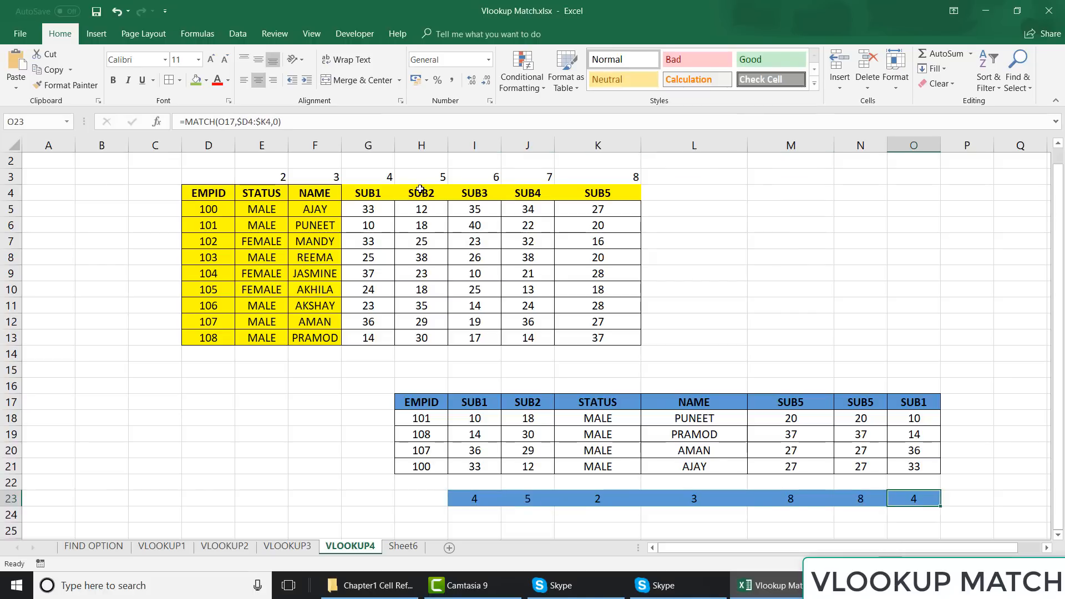
- Replace the column number argument in I18's VLOOKUP with a relative reference to I23
left_click(487, 413)
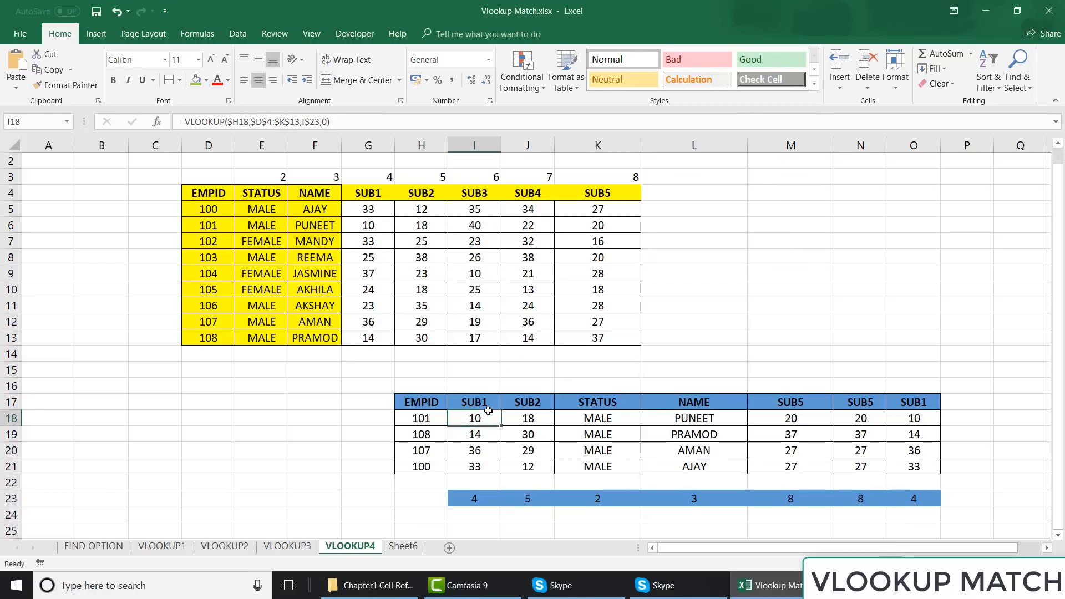
left_click(314, 121)
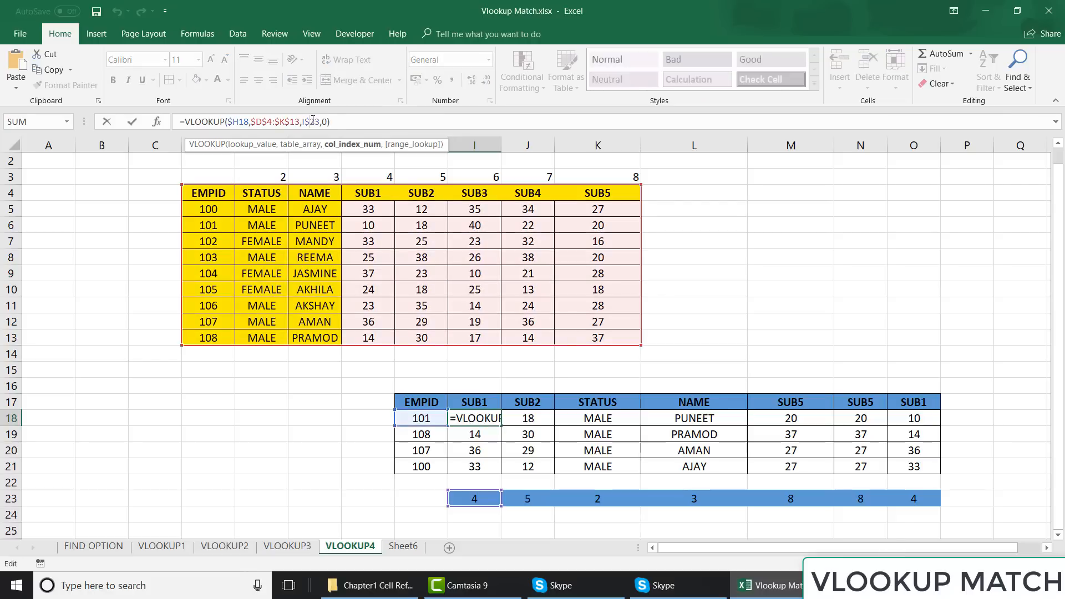
key("BackSpace")
key("BackSpace")
key("BackSpace")
key("BackSpace")
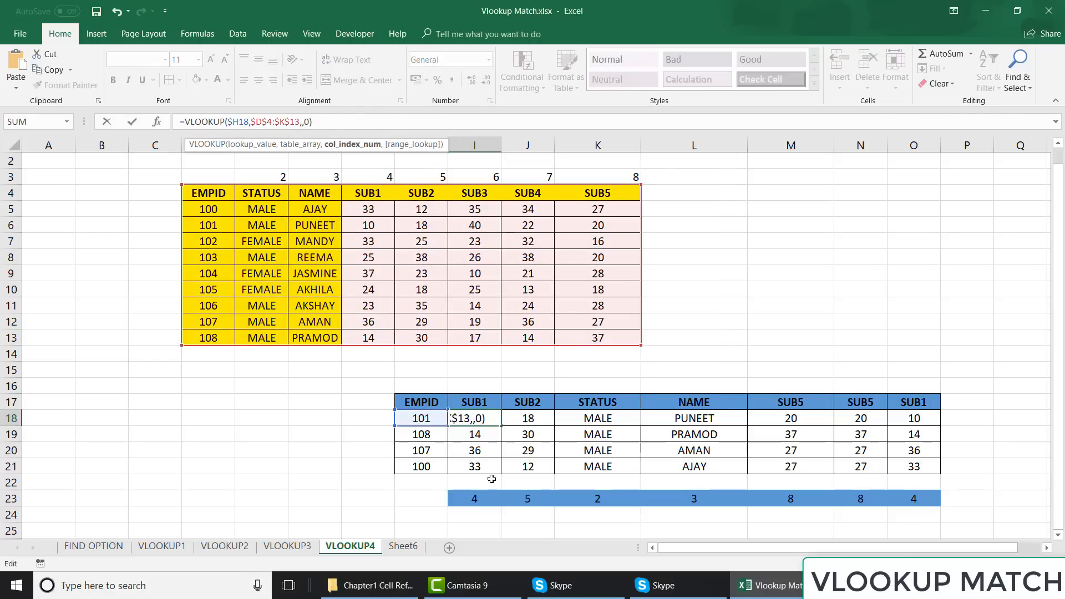
left_click(482, 497)
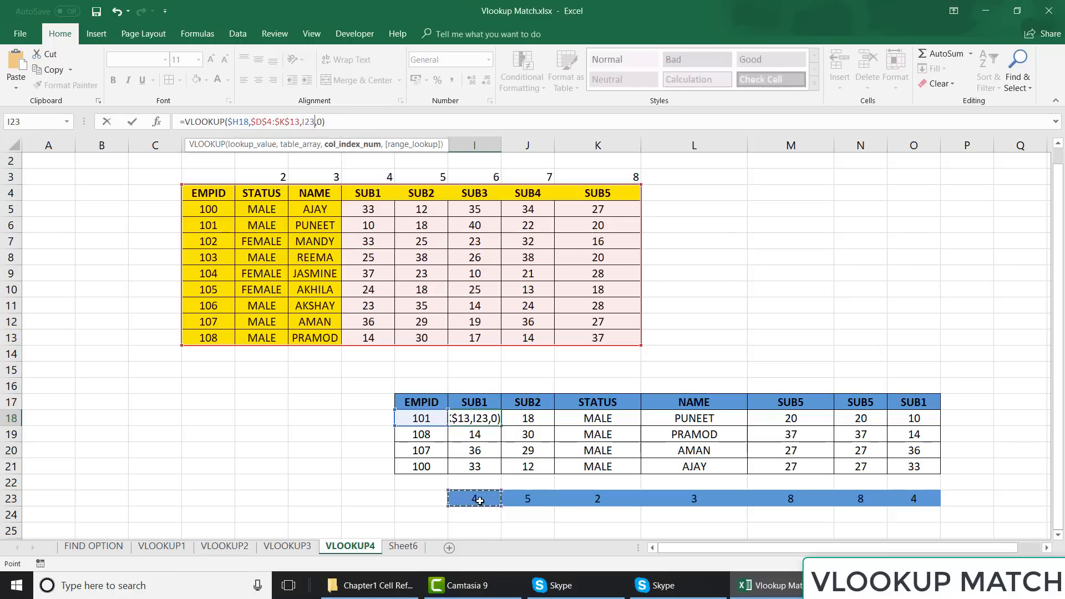
- Try the typed column number 4 in place of the I23 reference in I18's VLOOKUP
key("BackSpace")
key("BackSpace")
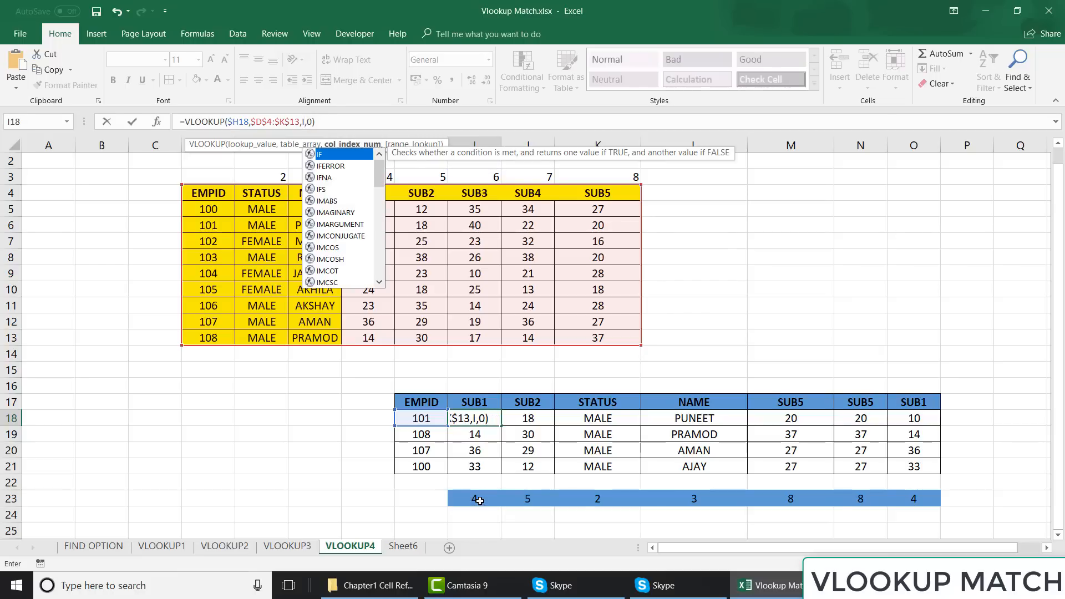
key("BackSpace")
type("4")
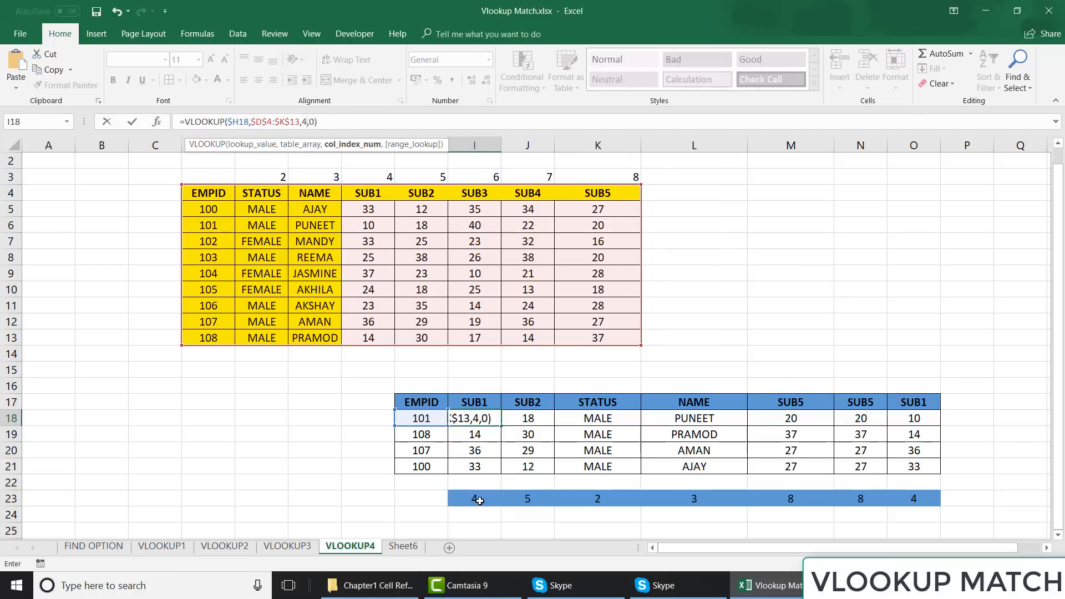
key("BackSpace")
left_click(475, 498)
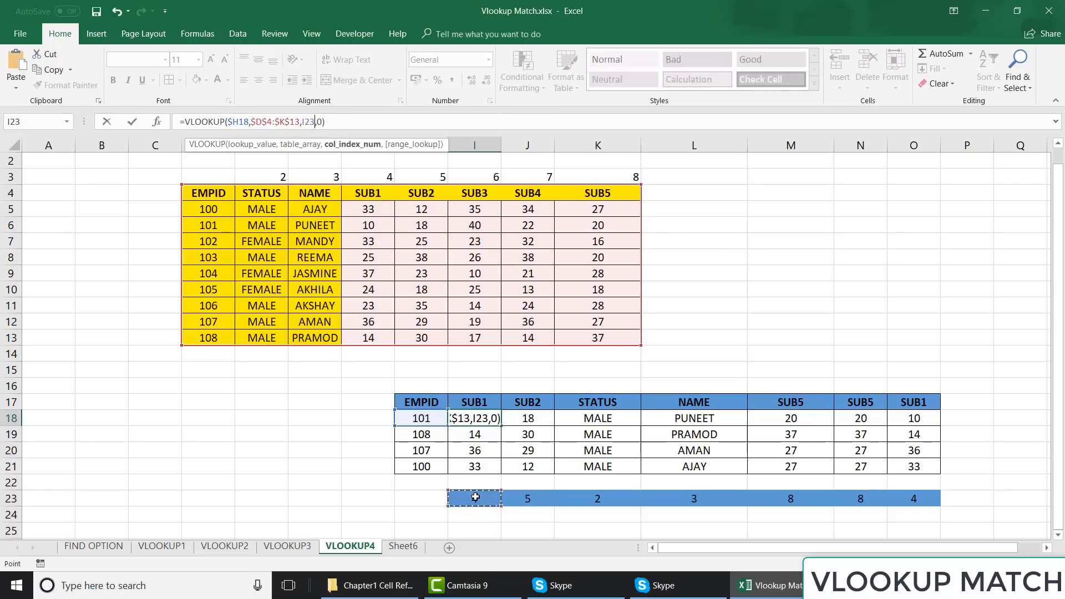
key("BackSpace")
key("BackSpace")
key("BackSpace")
type("4")
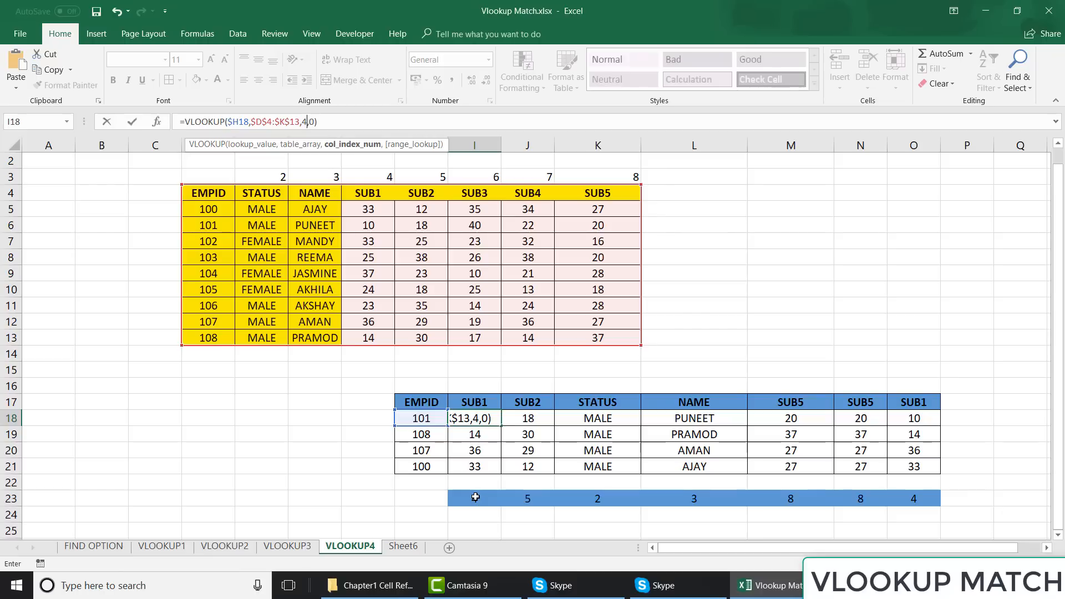
- Put the I23 reference back as the column number in I18's VLOOKUP and commit the formula
key("BackSpace")
left_click(467, 496)
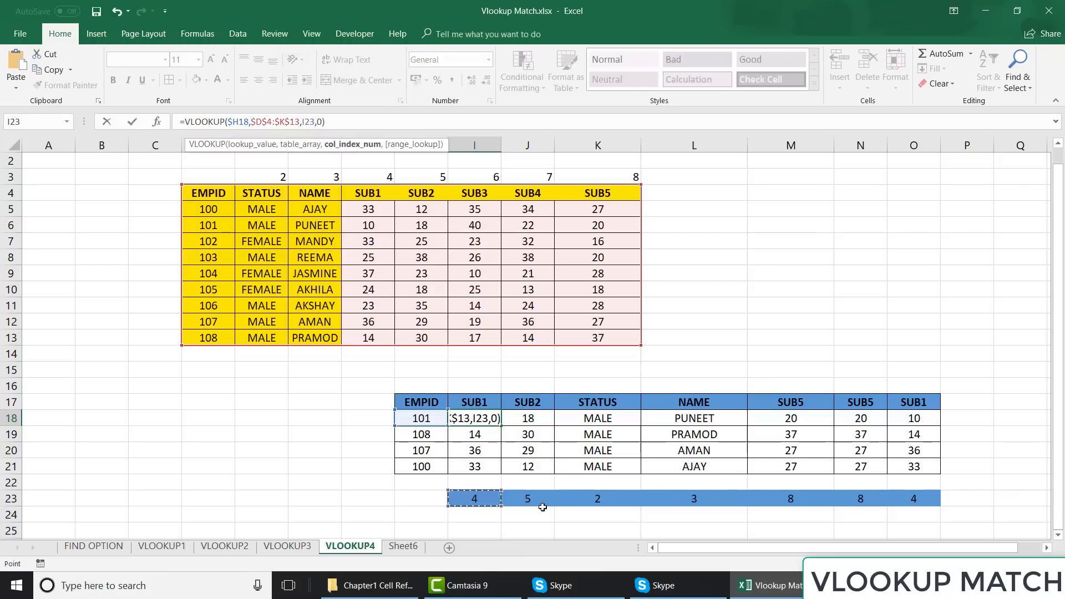
key("Return")
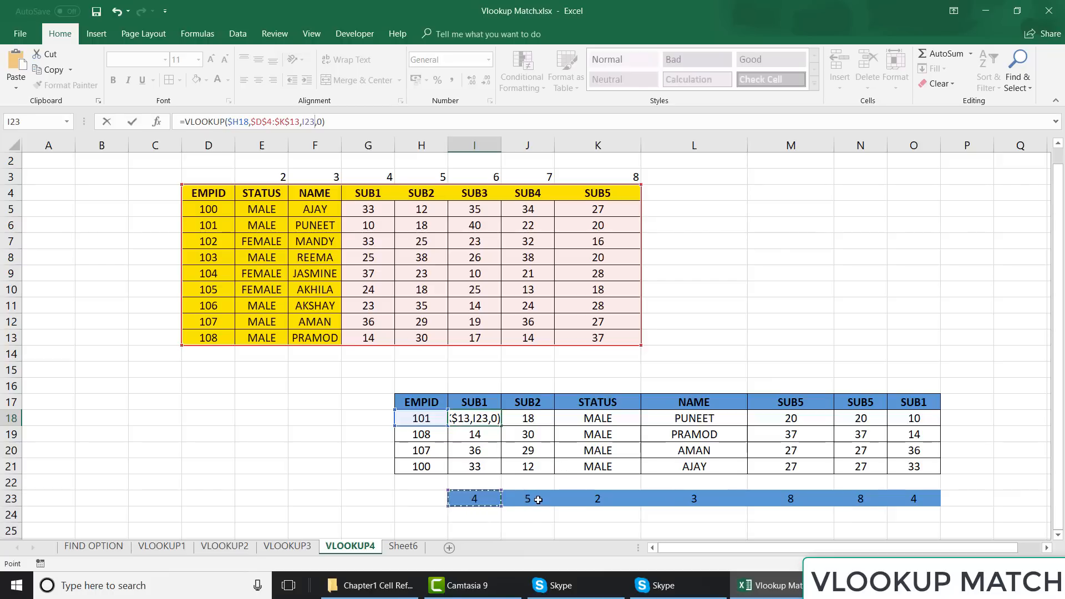
- Examine how the SUB2 and STATUS columns' VLOOKUPs in row 18 take their column numbers from J23 and K23
left_click(537, 500)
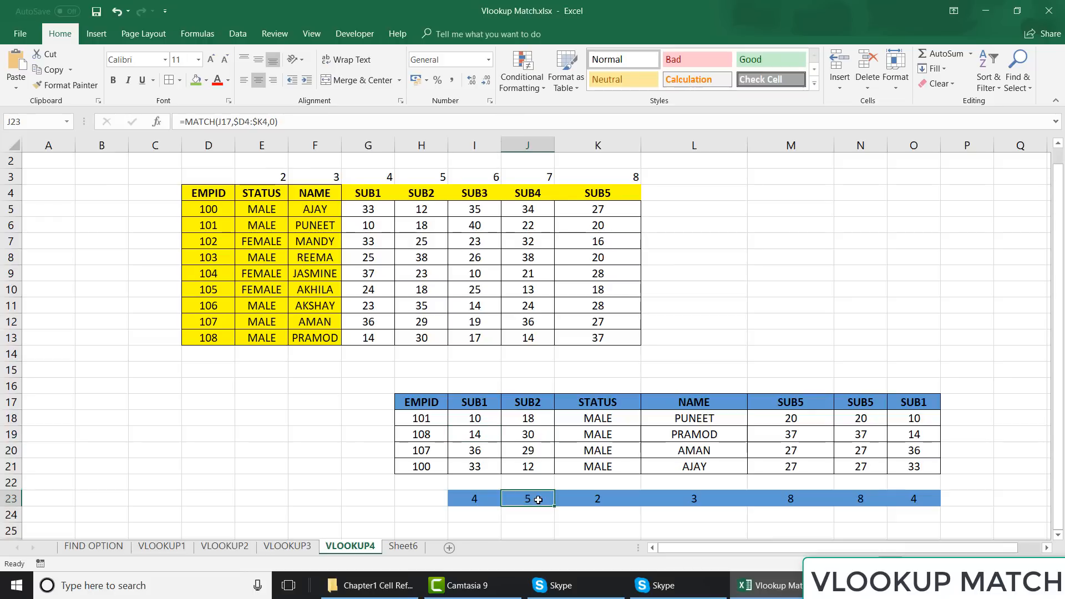
left_click(530, 403)
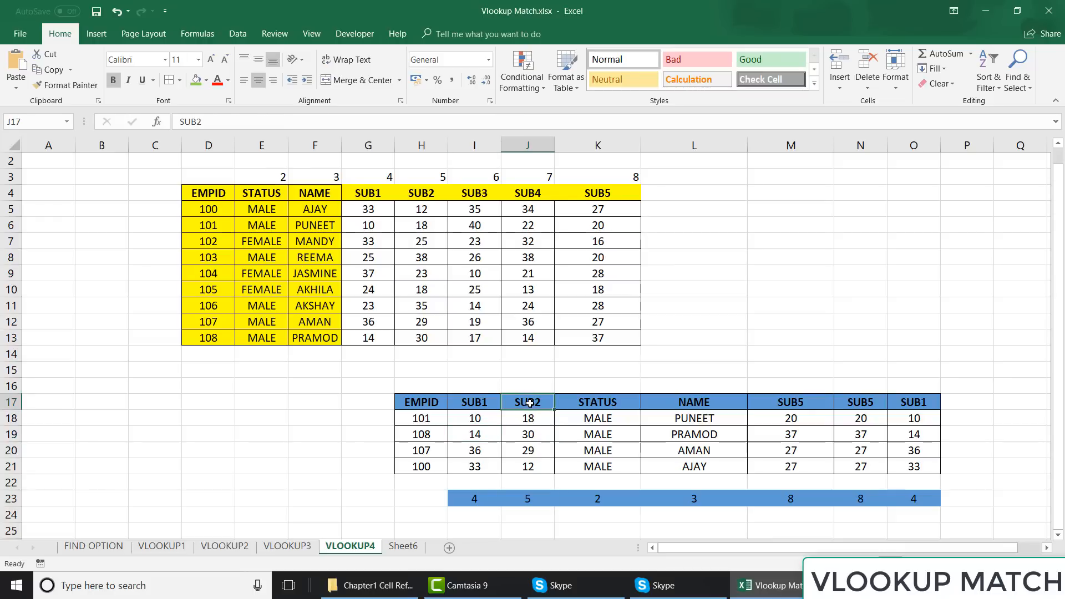
left_click(527, 498)
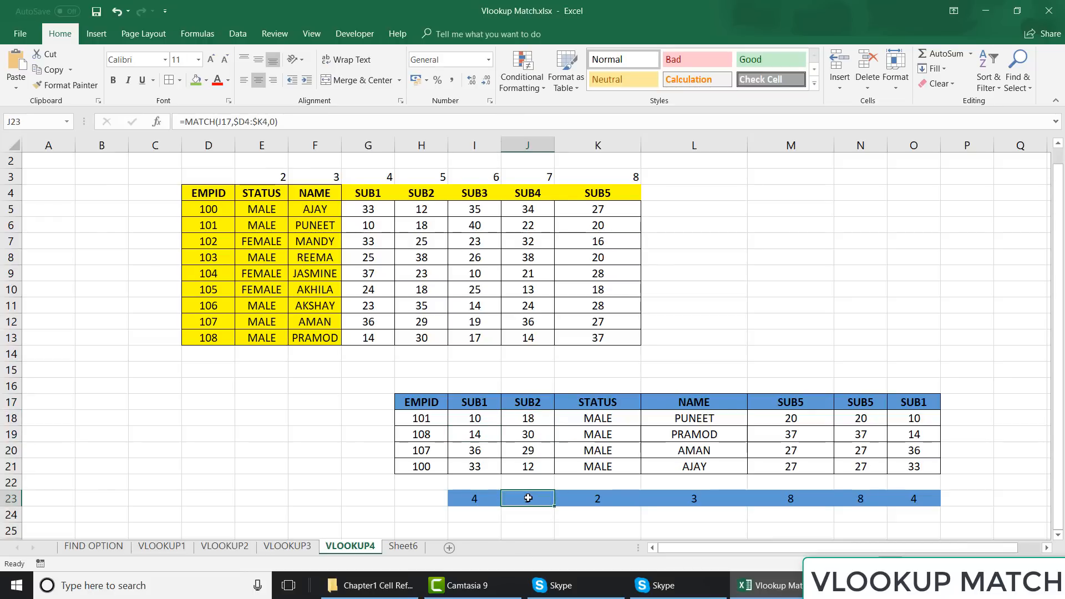
left_click(525, 418)
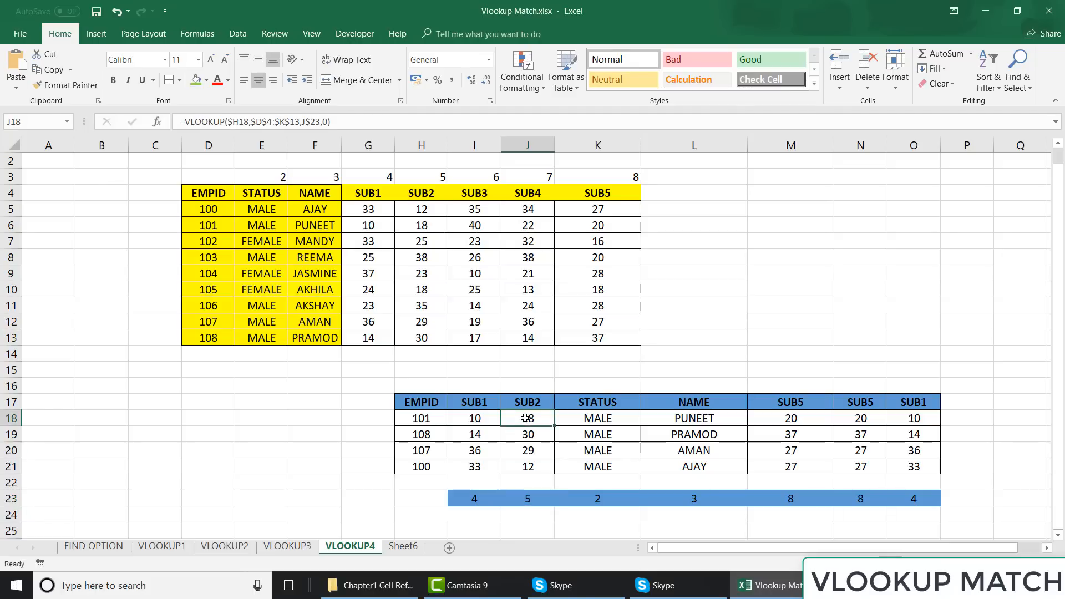
key("Right")
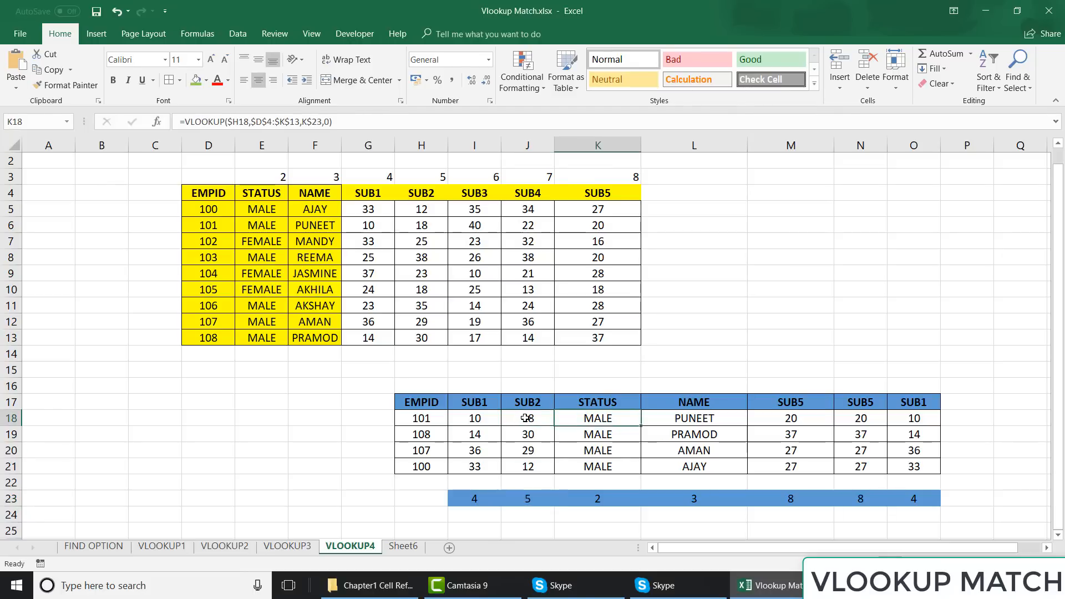
left_click(604, 497)
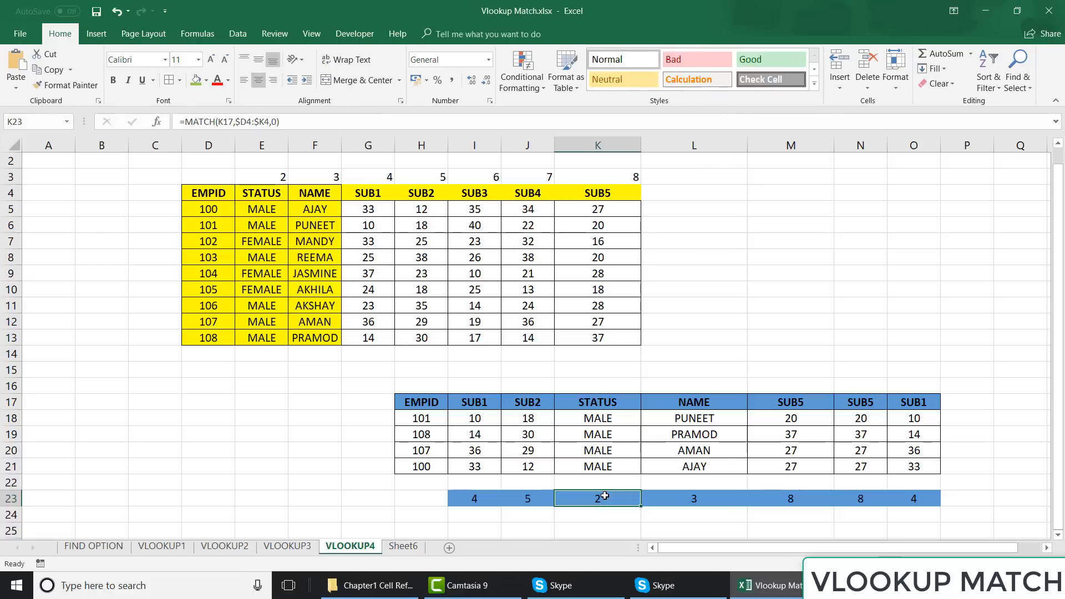
- Lock the row of the column number reference in I18's VLOOKUP so that it reads I$23
left_click(485, 418)
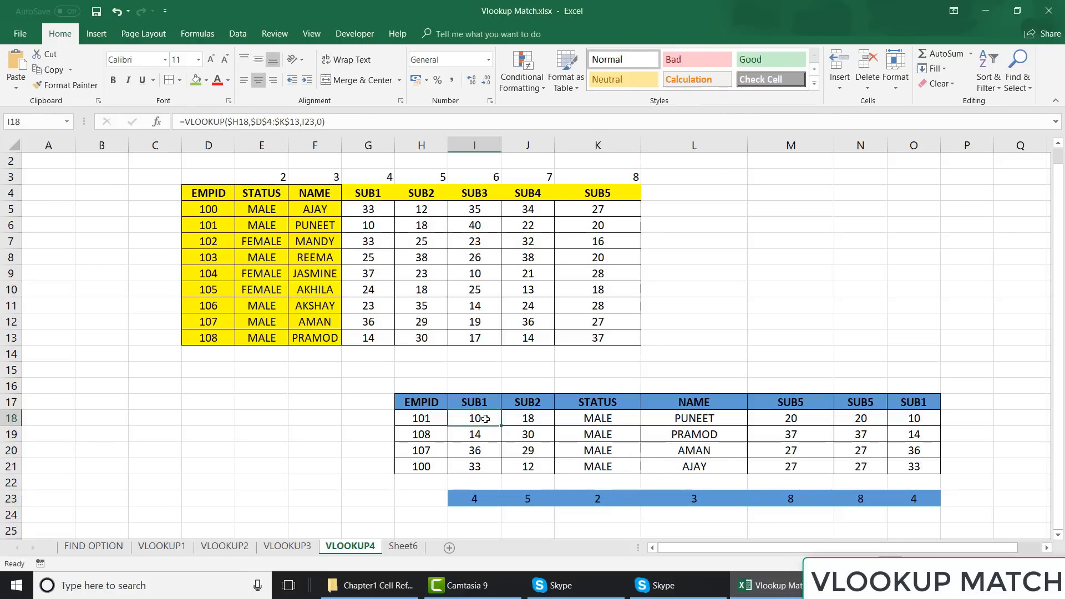
left_click(307, 121)
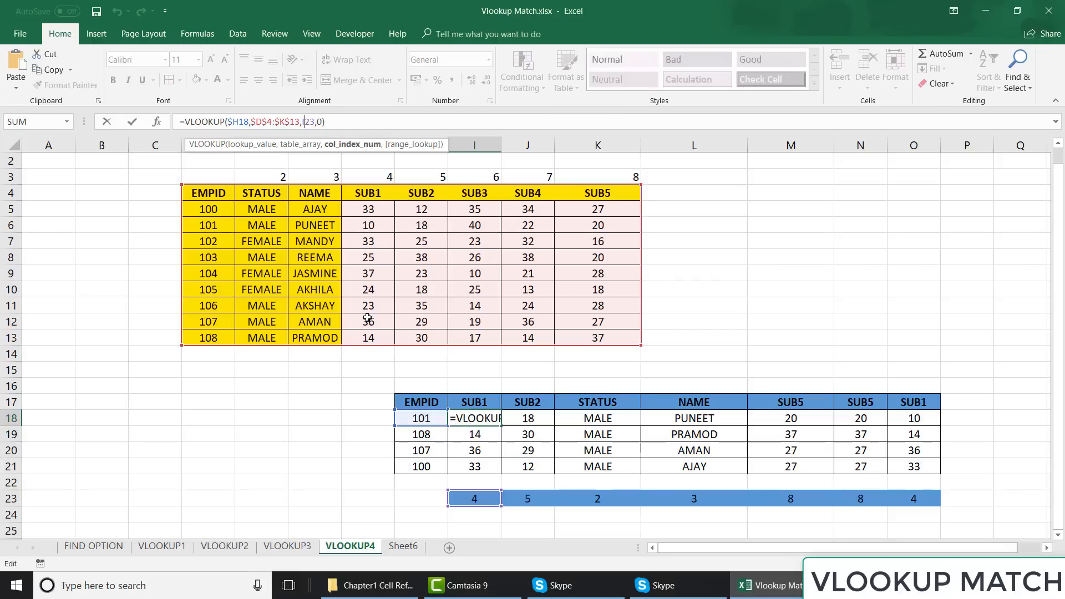
key("F4")
key("F4")
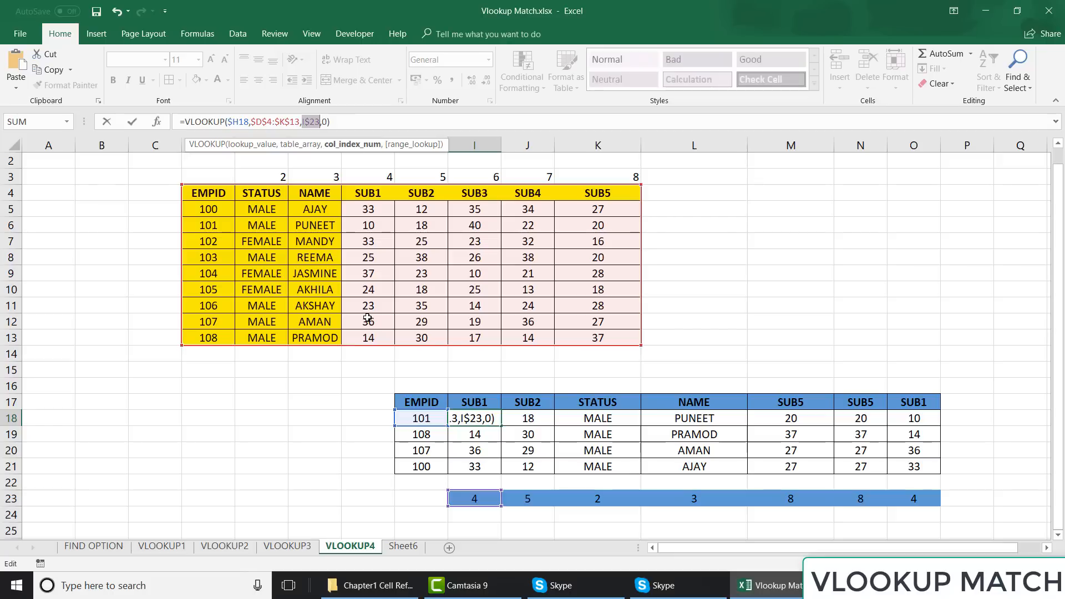
key("Return")
key("Return")
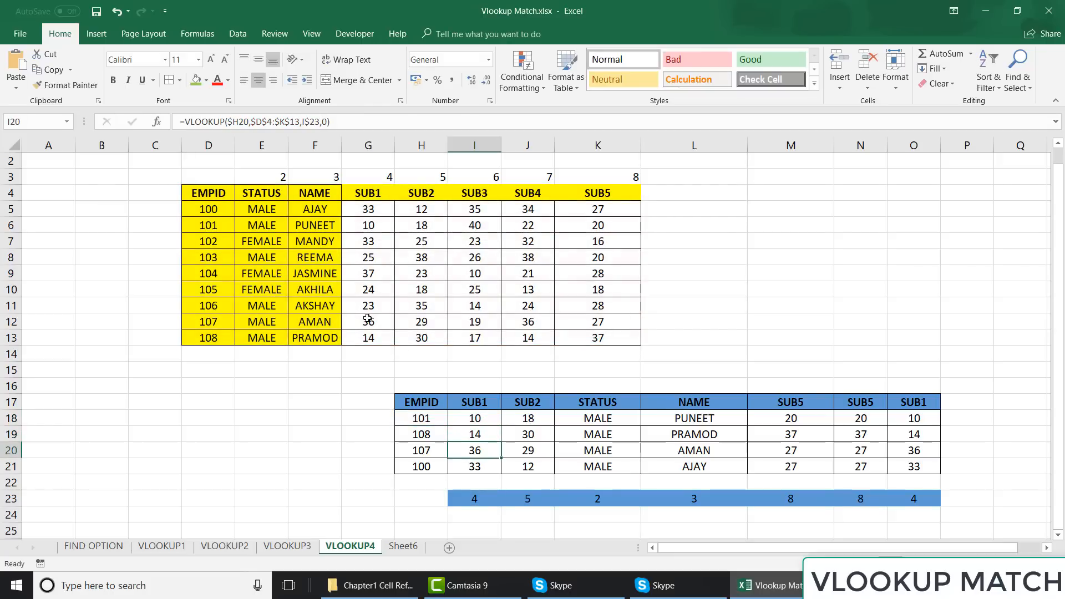
- Examine the lookup value, table and column number references in J20's VLOOKUP formula
left_click(550, 447)
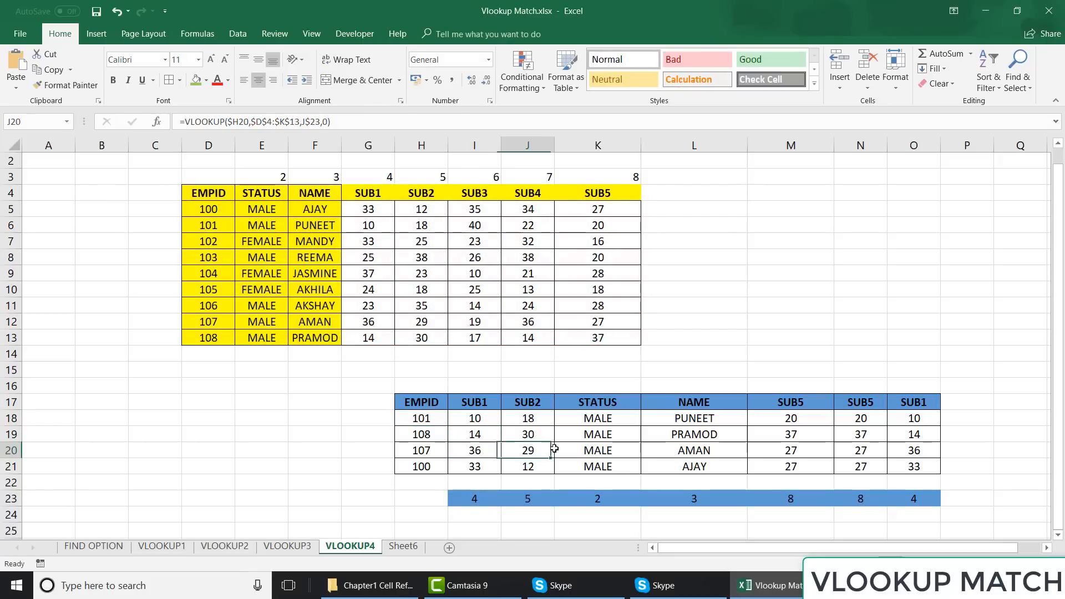
left_click(237, 120)
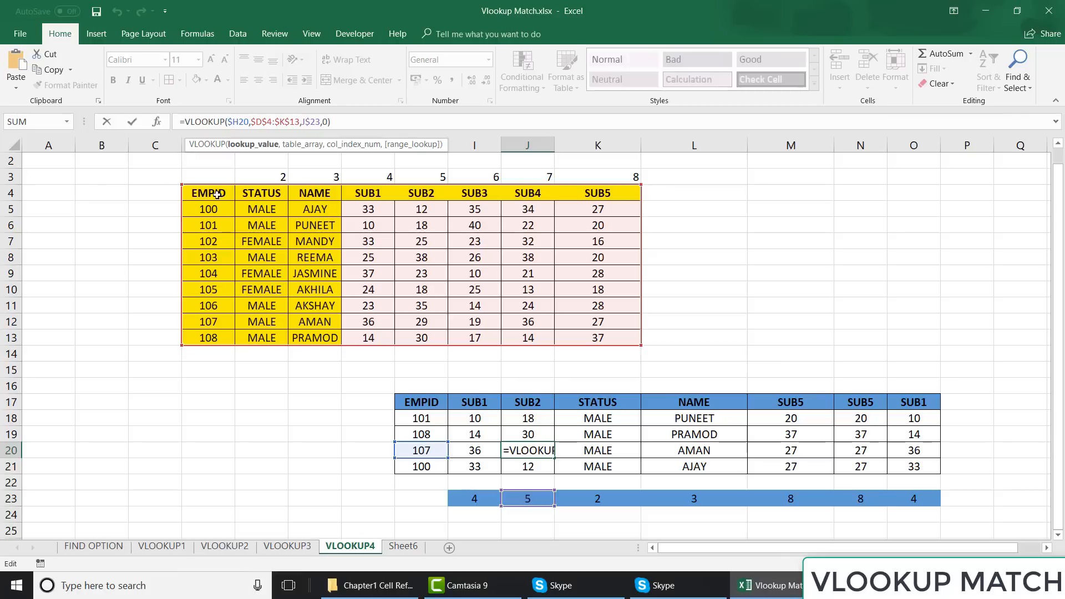
key("Escape")
- Copy I18's VLOOKUP formula across the rest of the row, J18:O18
key("Up")
key("Up")
key("Left")
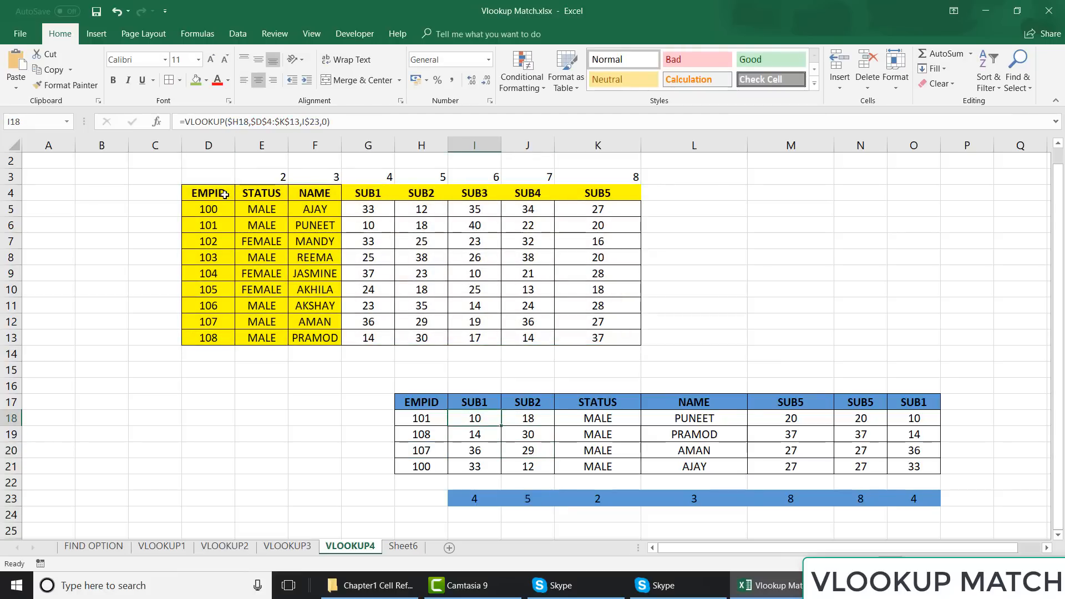
key("ctrl+c")
key("Right")
key("Right")
key("Right")
key("Right")
key("Right")
key("Right")
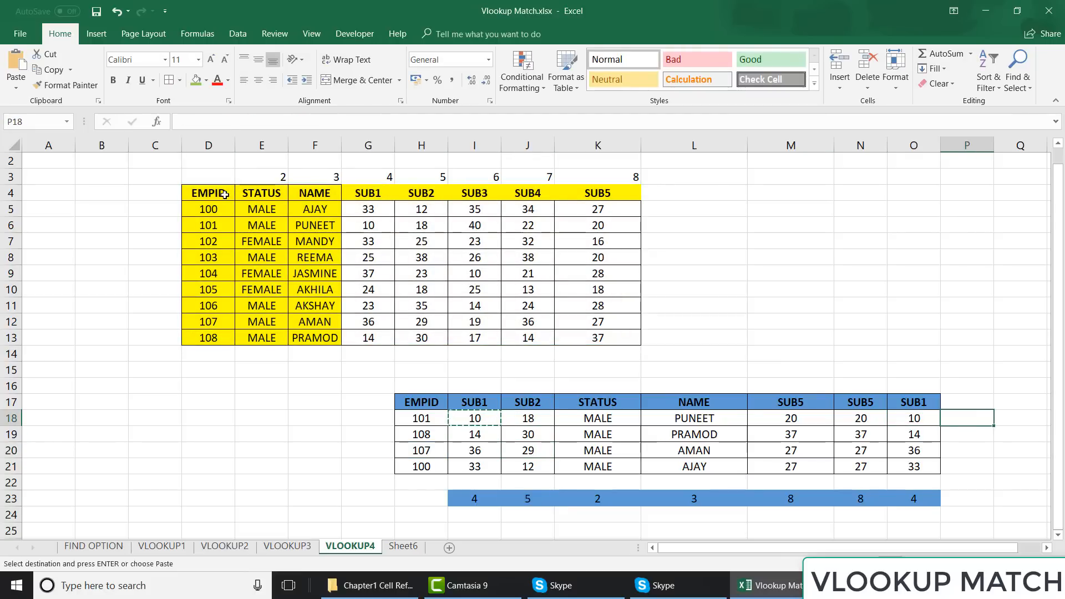
key("Left")
key("Left")
key("Left")
key("Left")
key("Left")
key("ctrl+shift+Right")
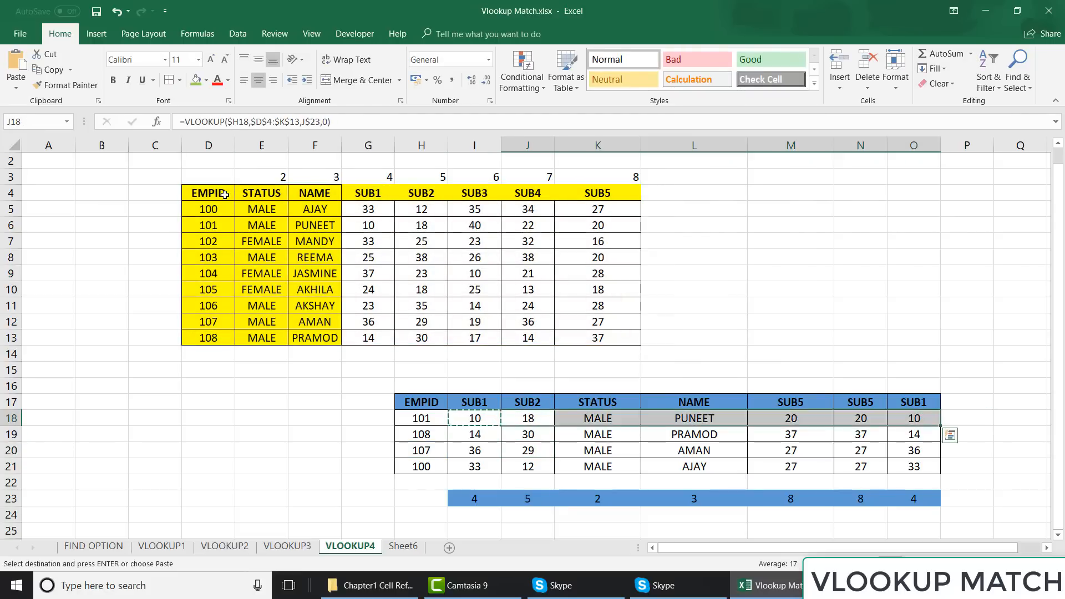
key("ctrl+v")
- Paste the copied VLOOKUP formula into the remaining rows of the results table, I19:O21
key("Down")
key("Left")
key("ctrl+shift+Right")
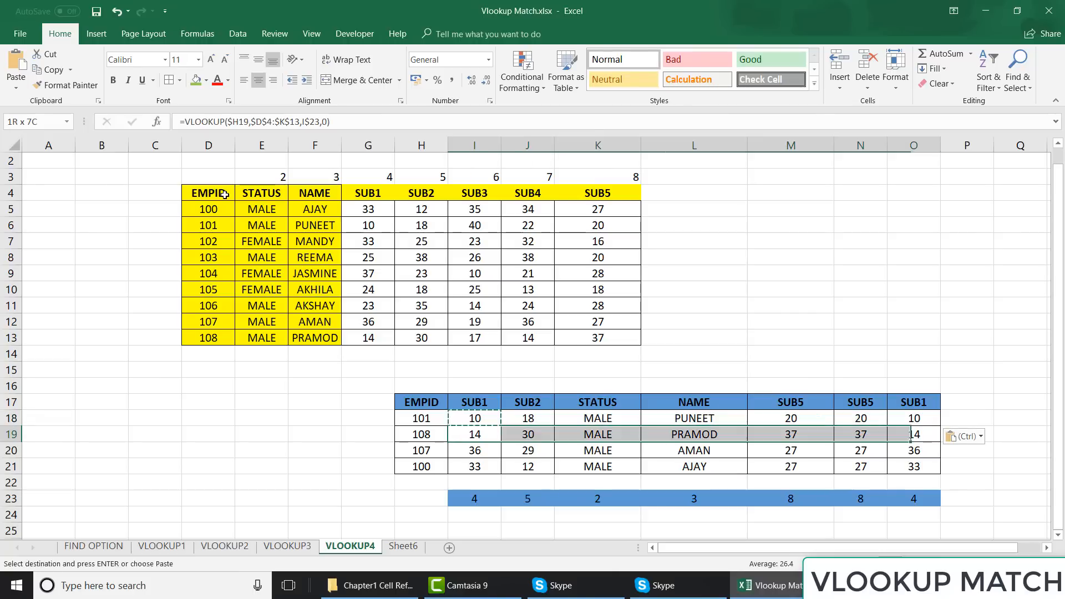
key("shift+Down")
key("shift+Down")
key("ctrl+v")
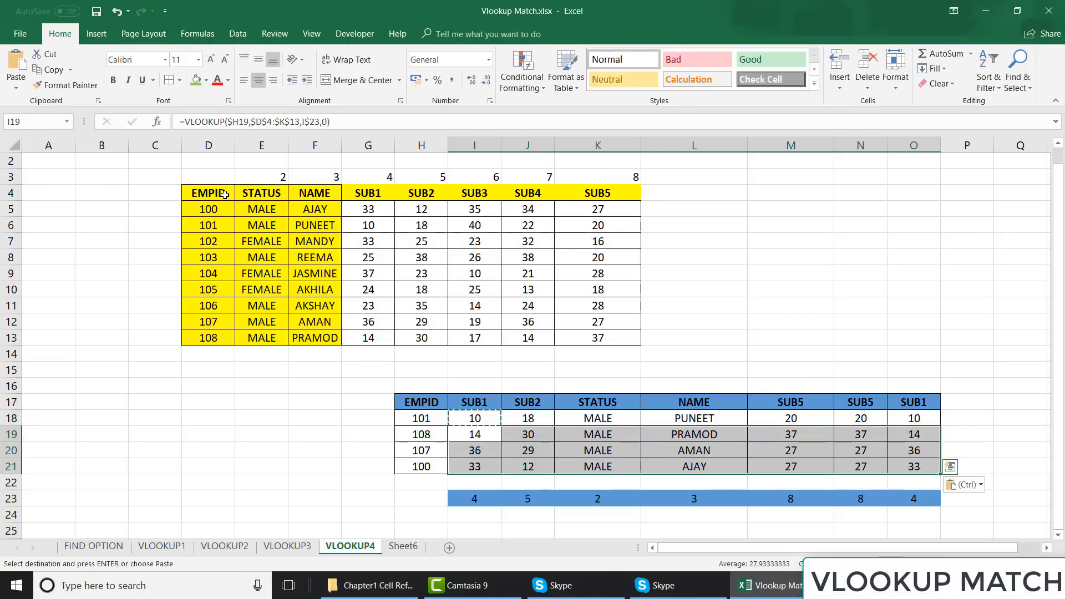
- Examine the lookup value, table and column number references in K21's VLOOKUP formula
key("Down")
key("Down")
key("Right")
key("Right")
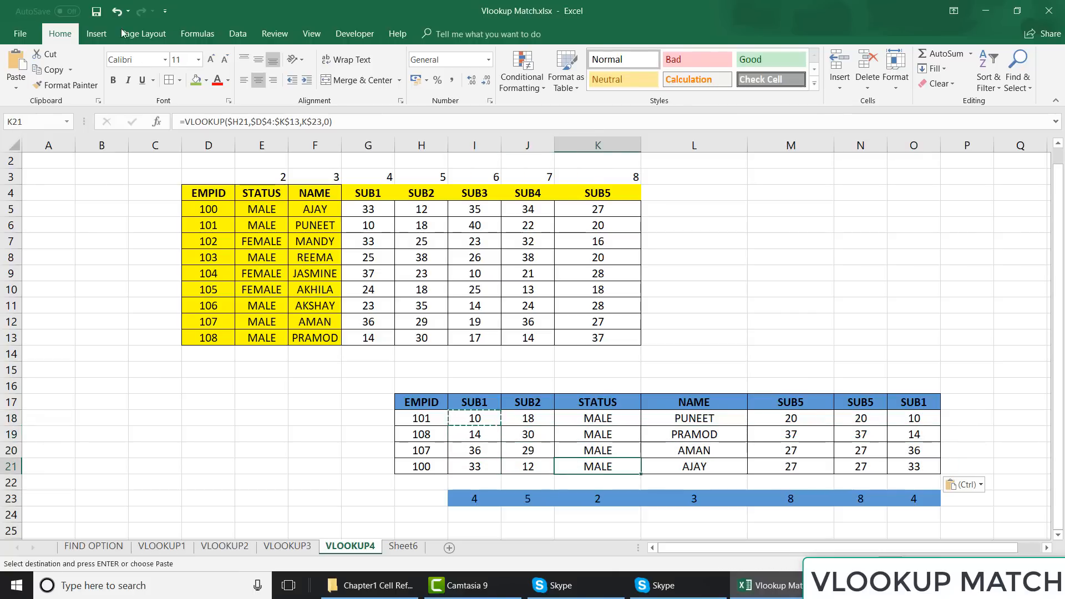
left_click(223, 125)
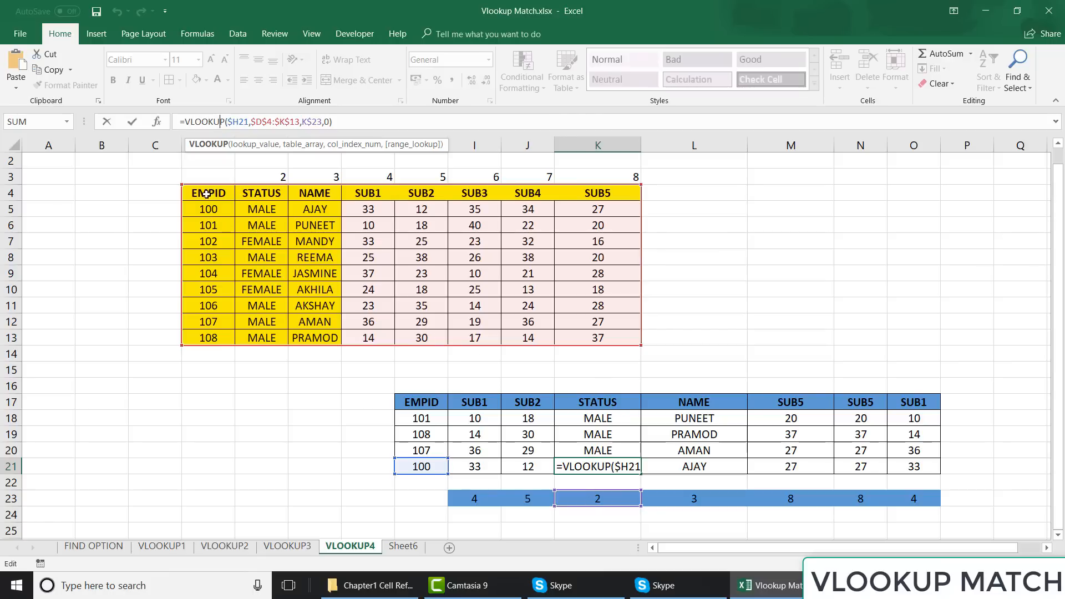
key("ctrl+Return")
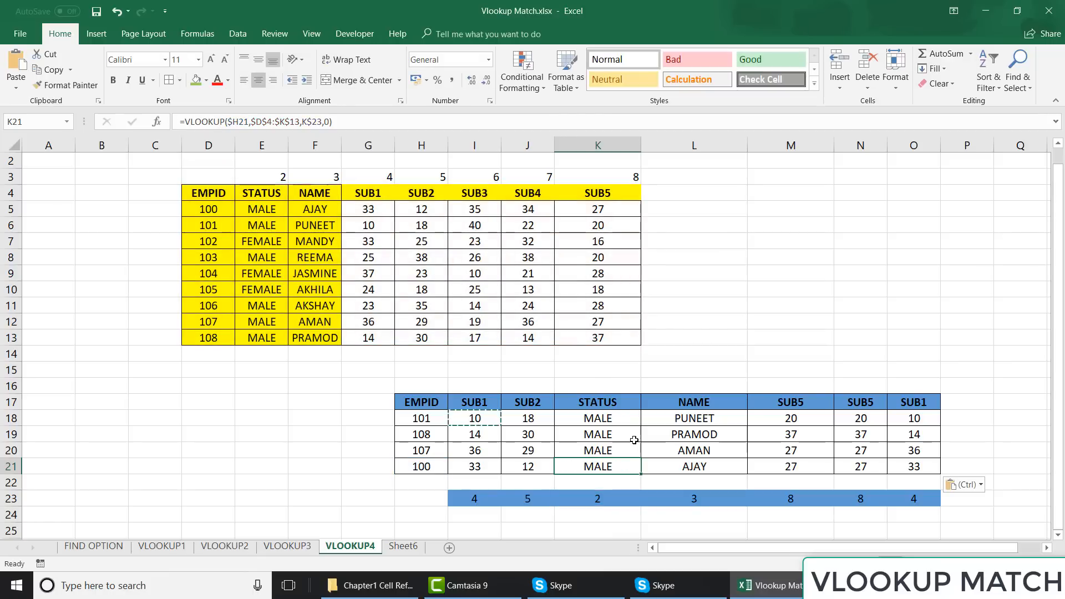
- Examine the STATUS header reference and header range in K23's MATCH formula
left_click(600, 494)
left_click(265, 118)
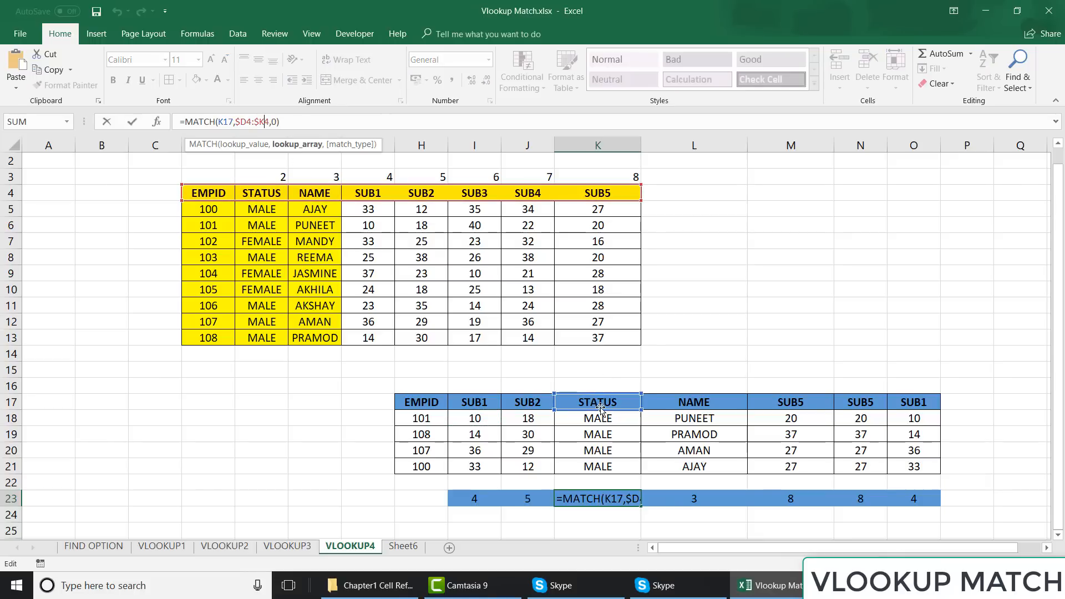
key("Escape")
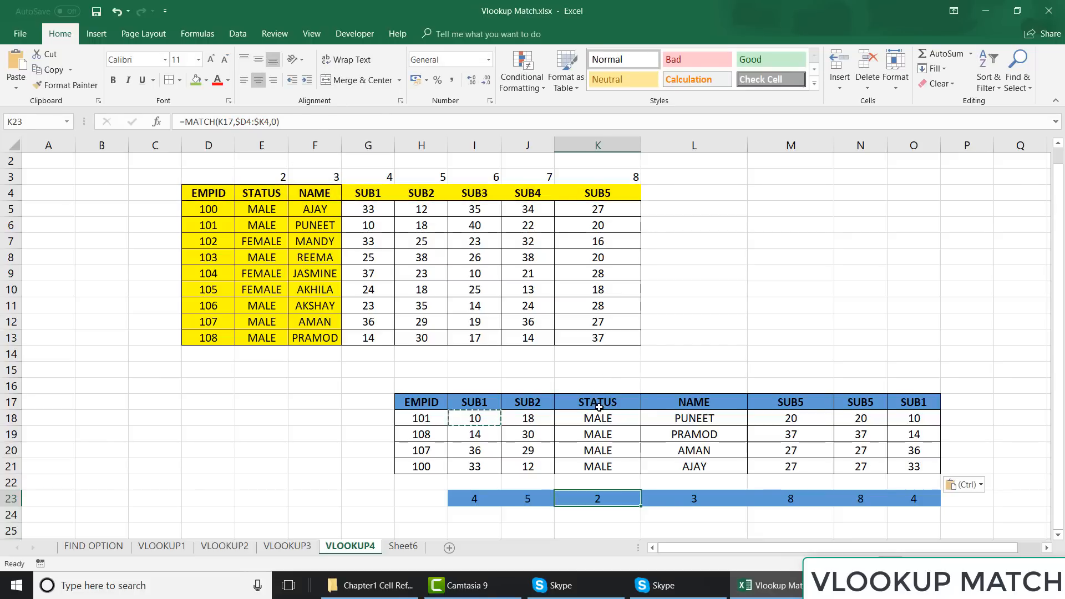
- Change the results table's first column header after EMPID, cell I17, to NAME
left_click(473, 402)
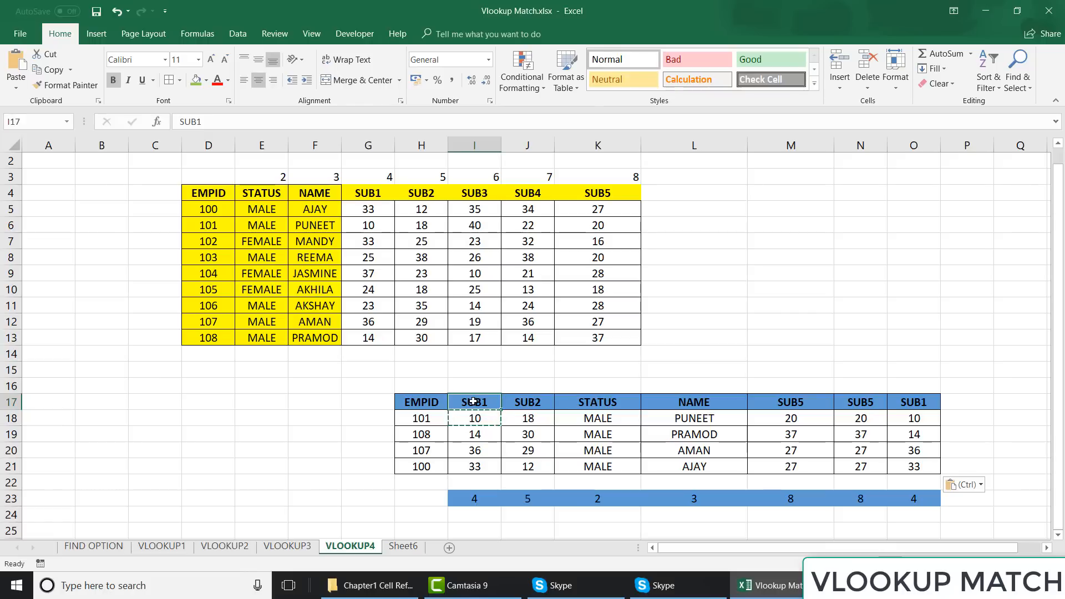
type("NAME")
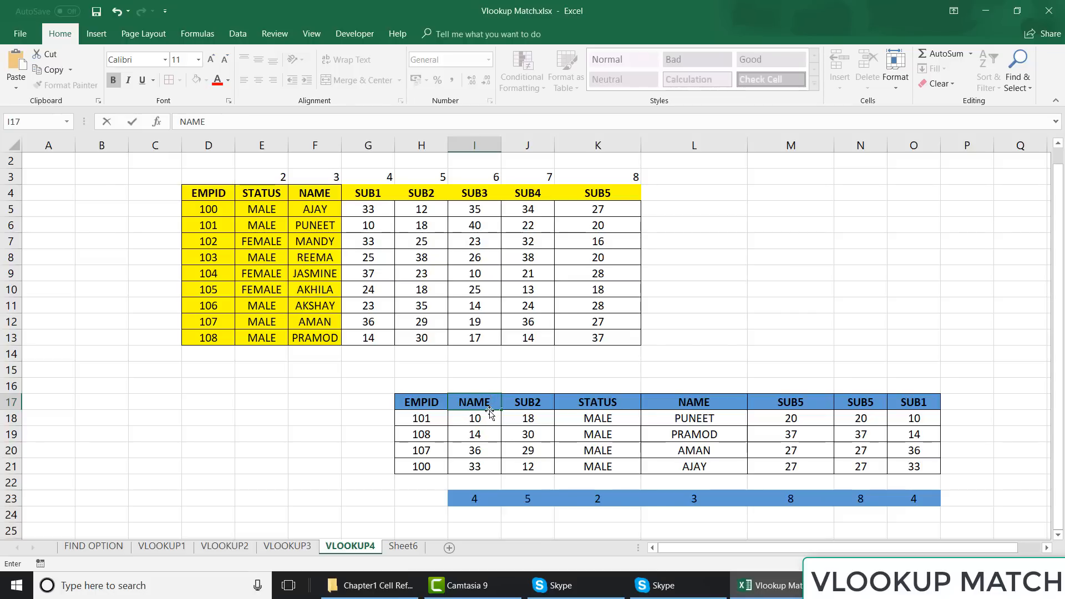
key("Return")
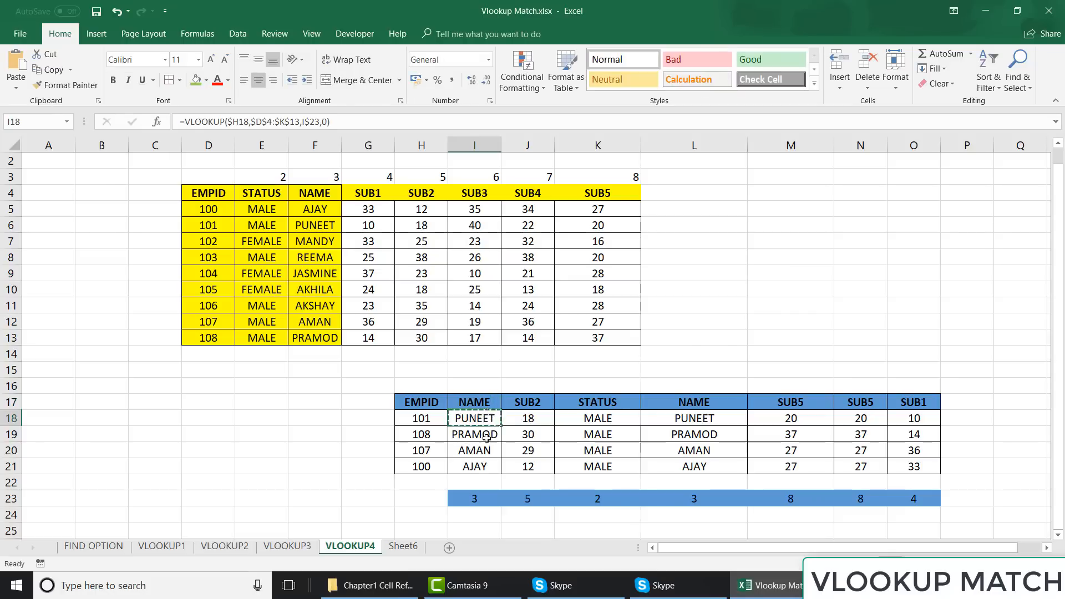
- Examine how I23's MATCH formula references the header in I17 and the source header row
left_click(481, 495)
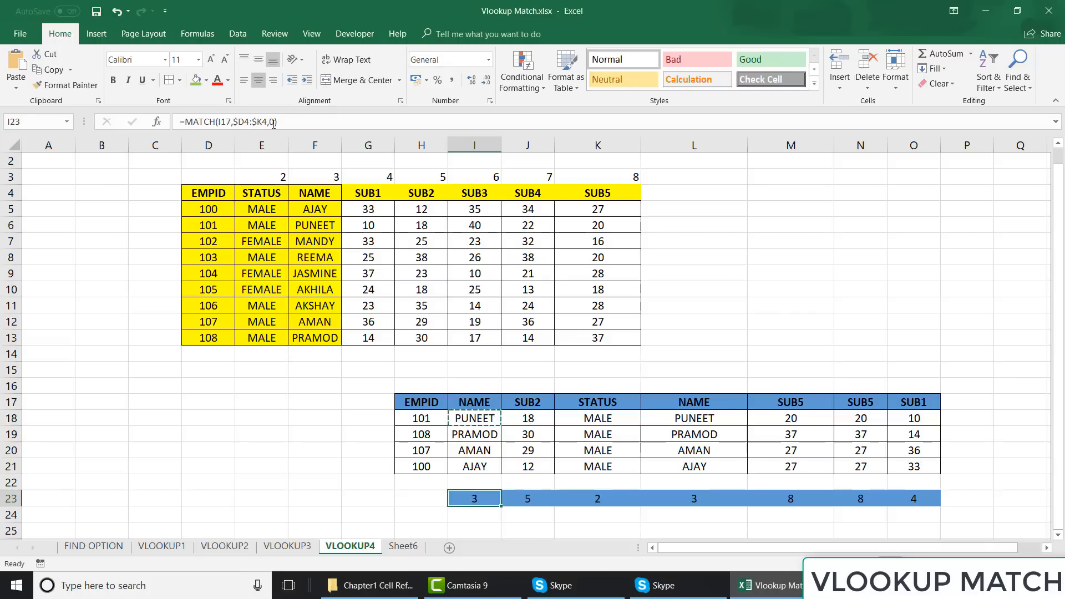
left_click(226, 121)
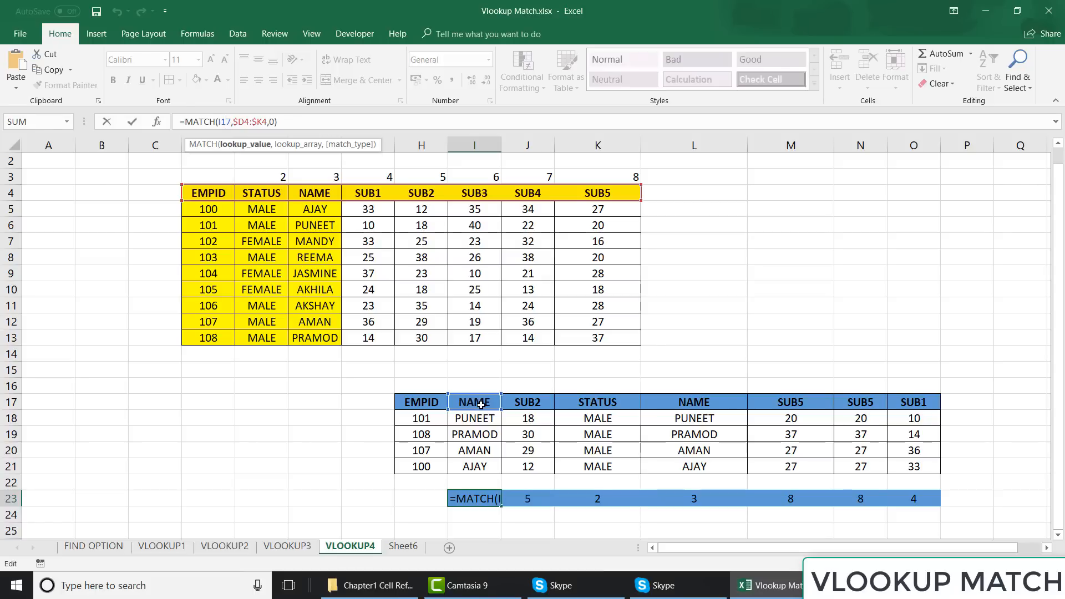
key("Return")
key("Up")
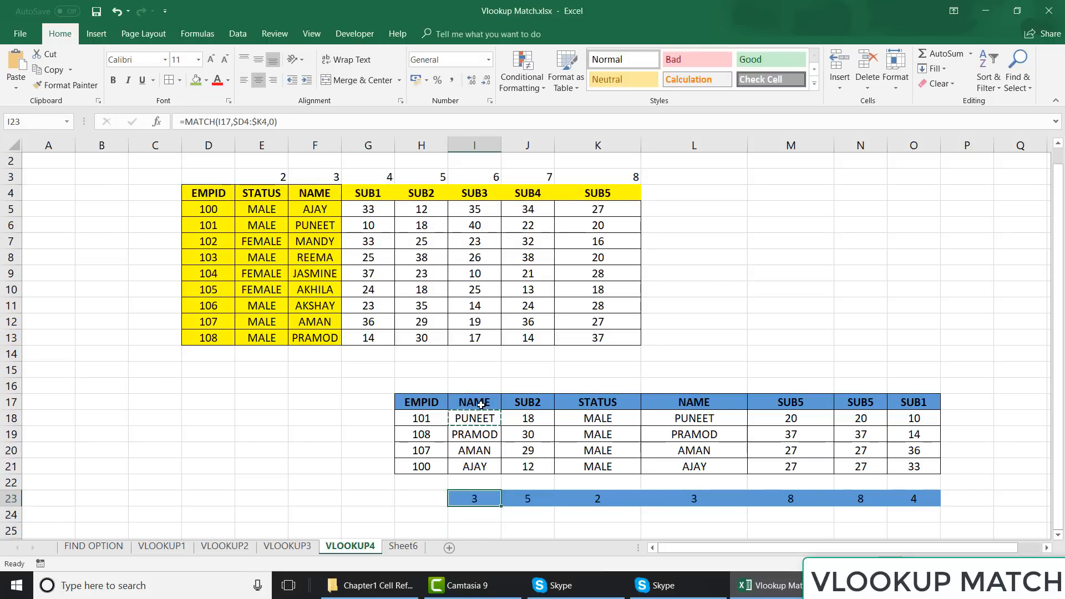
- On the VLOOKUP3 sheet, change the SUB3 header of the results table in M17 to NAME
left_click(303, 549)
key("Up")
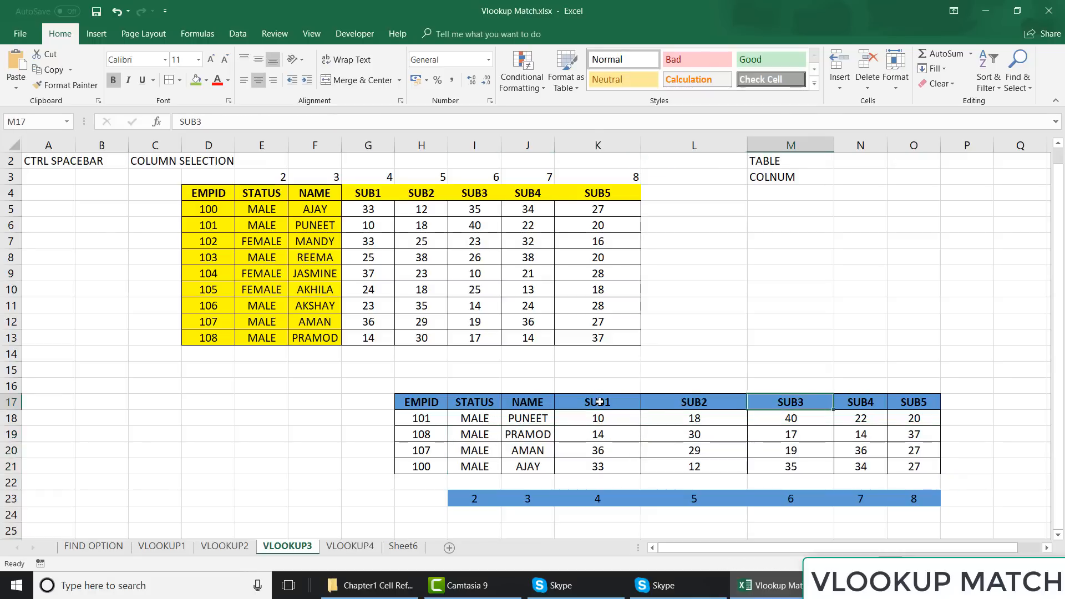
type("NAME")
key("Return")
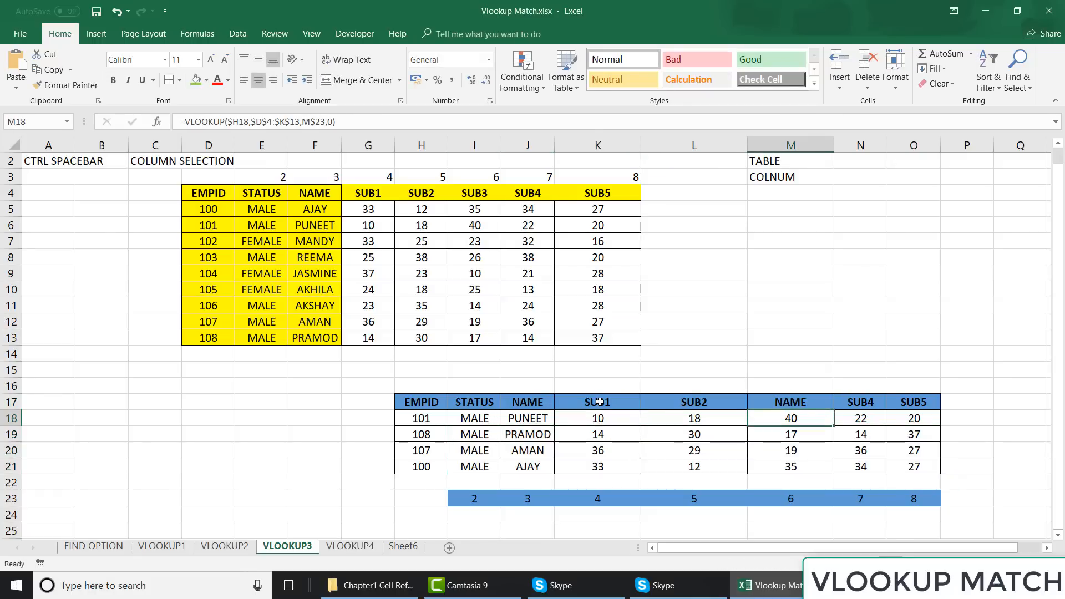
- Set the typed column number in M23 to 3 to check the NAME column's results, and undo that change
key("shift+Down")
key("shift+Down")
key("shift+Down")
key("Down")
key("Down")
key("Down")
key("Down")
key("Down")
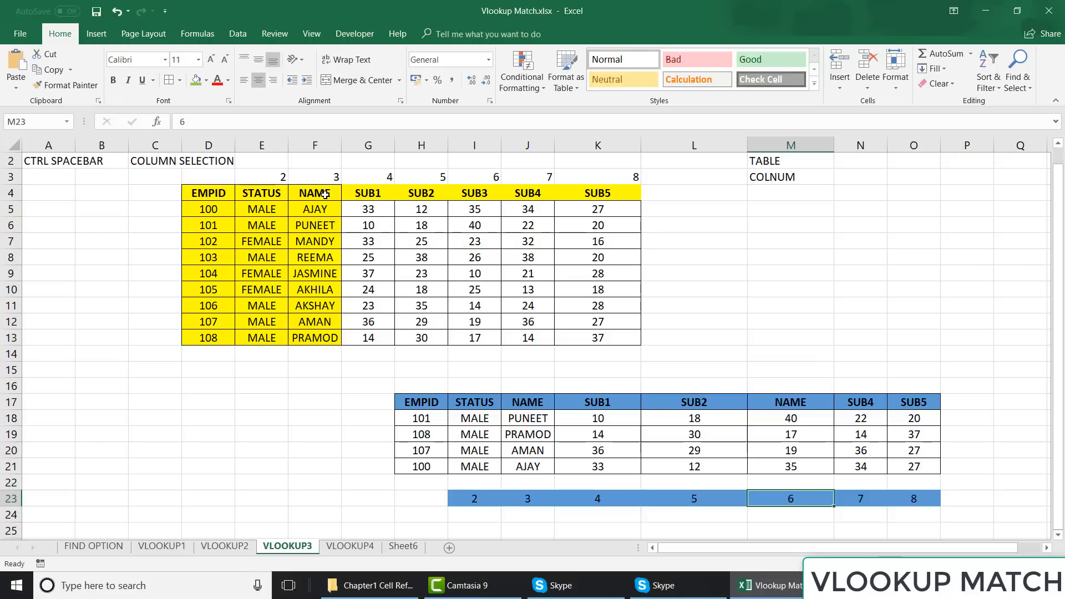
type("3")
key("Return")
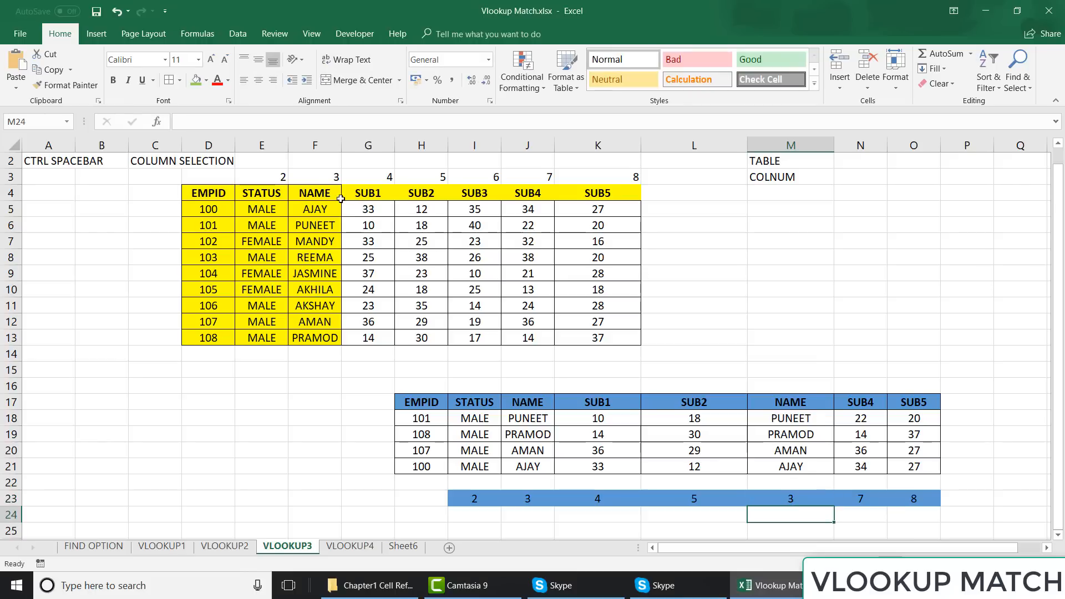
left_click(788, 427)
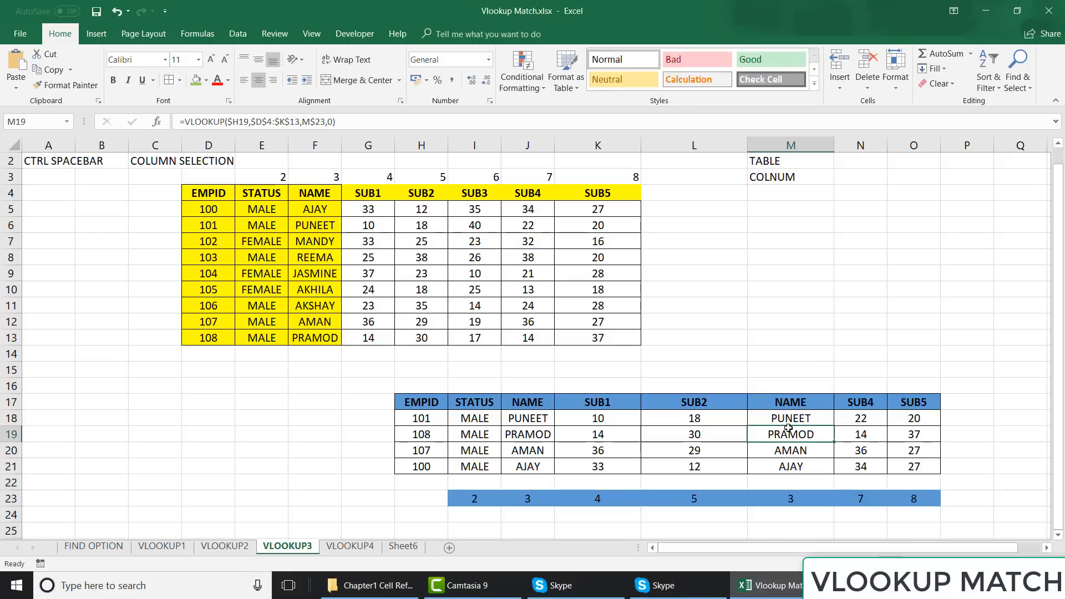
key("ctrl+z")
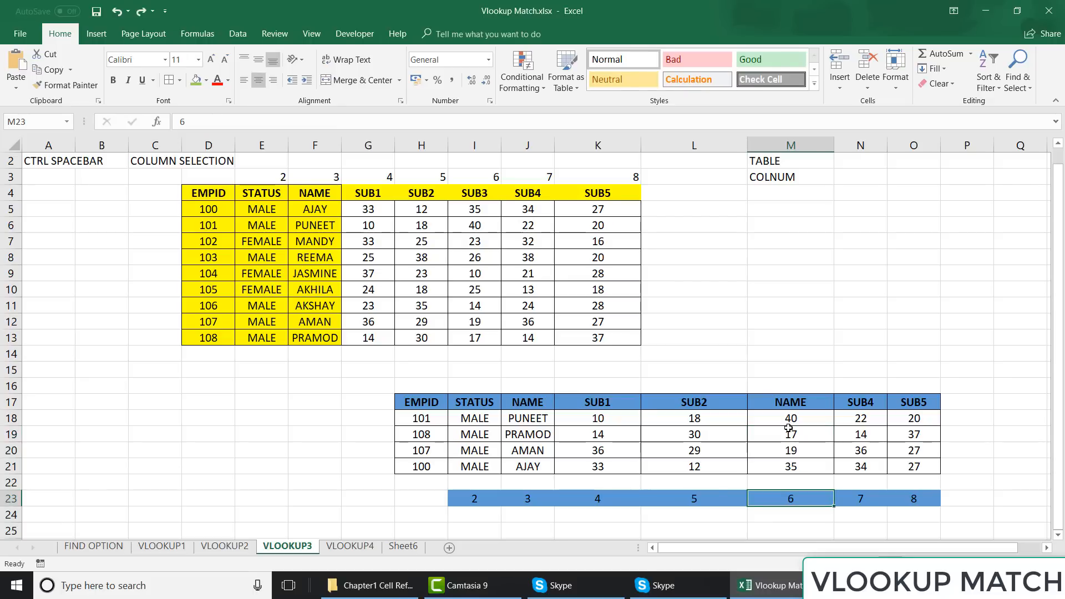
- Return to the VLOOKUP4 sheet, save the workbook and open J18's VLOOKUP formula for editing
left_click(350, 546)
left_click(496, 435)
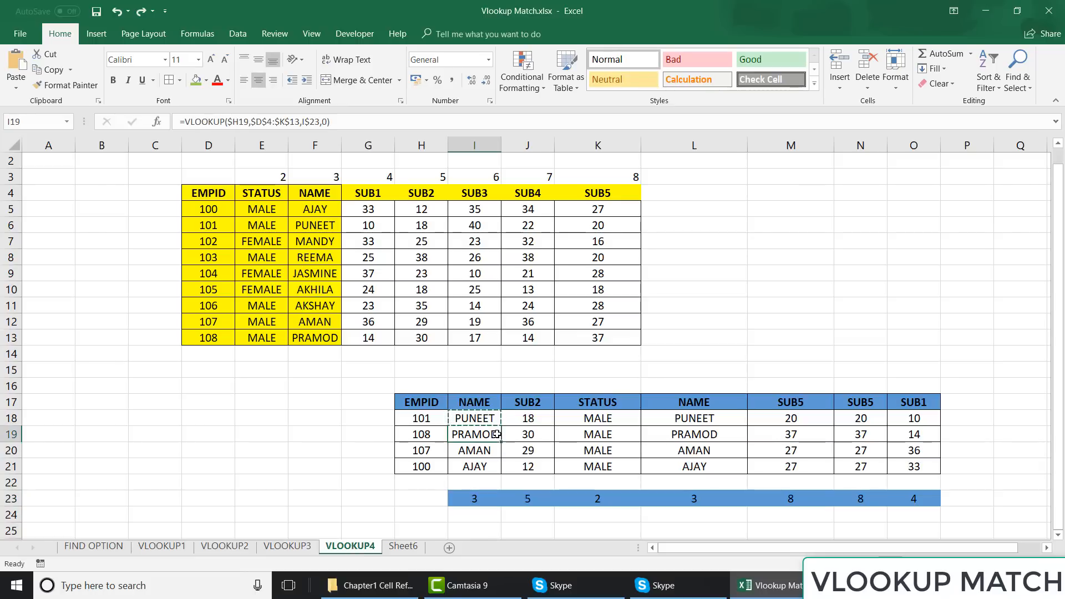
left_click(533, 419)
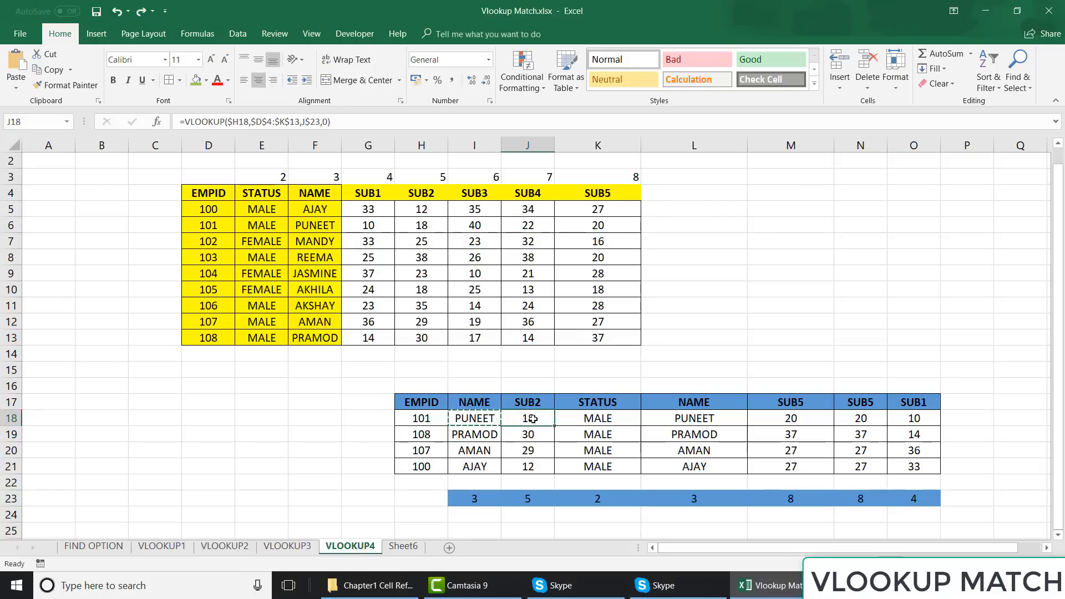
key("ctrl+s")
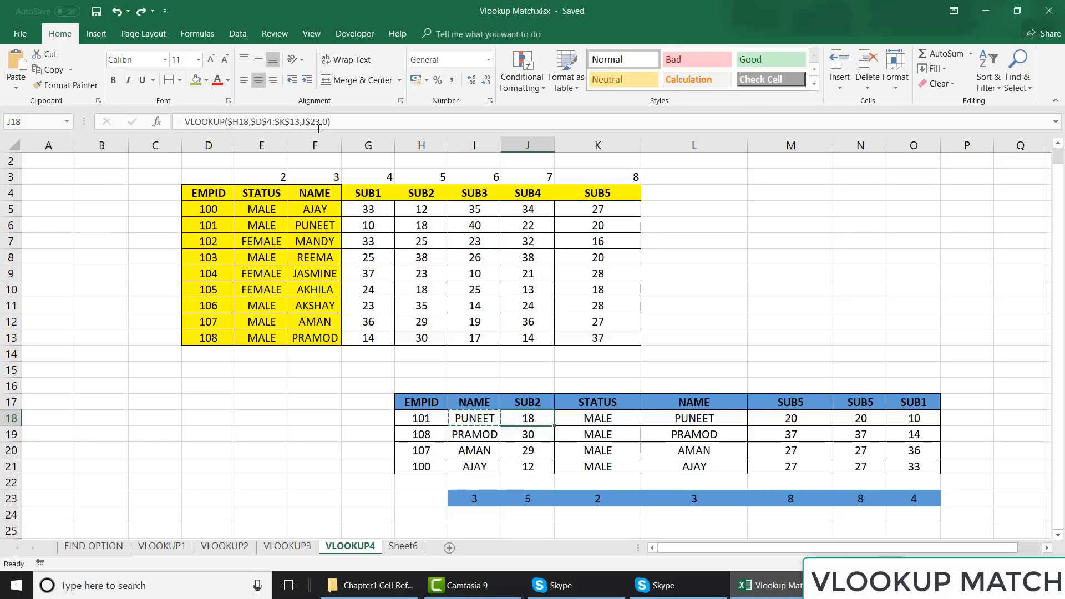
left_click(315, 123)
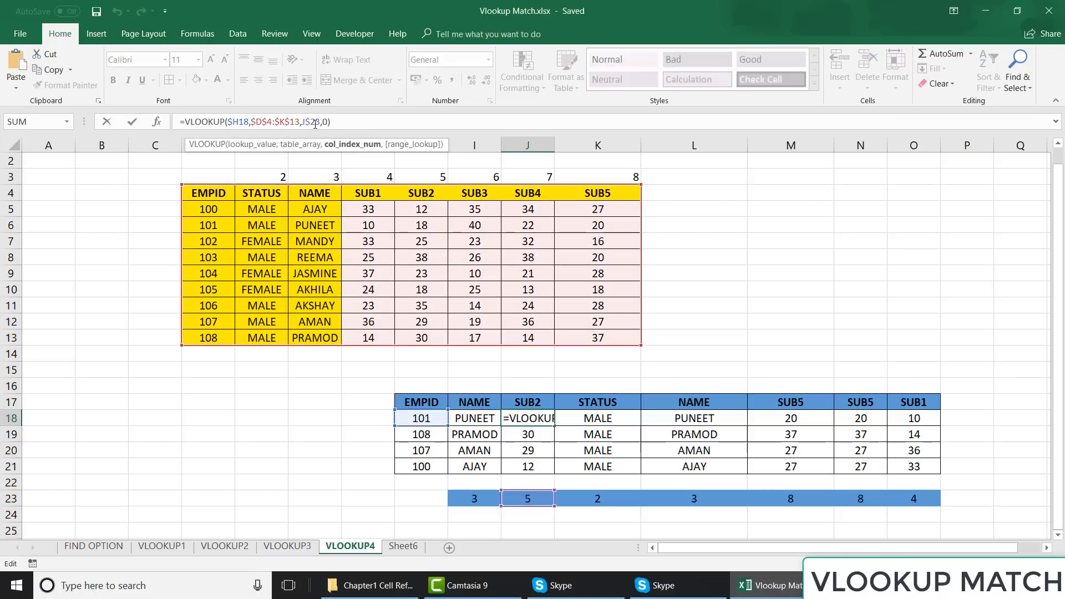